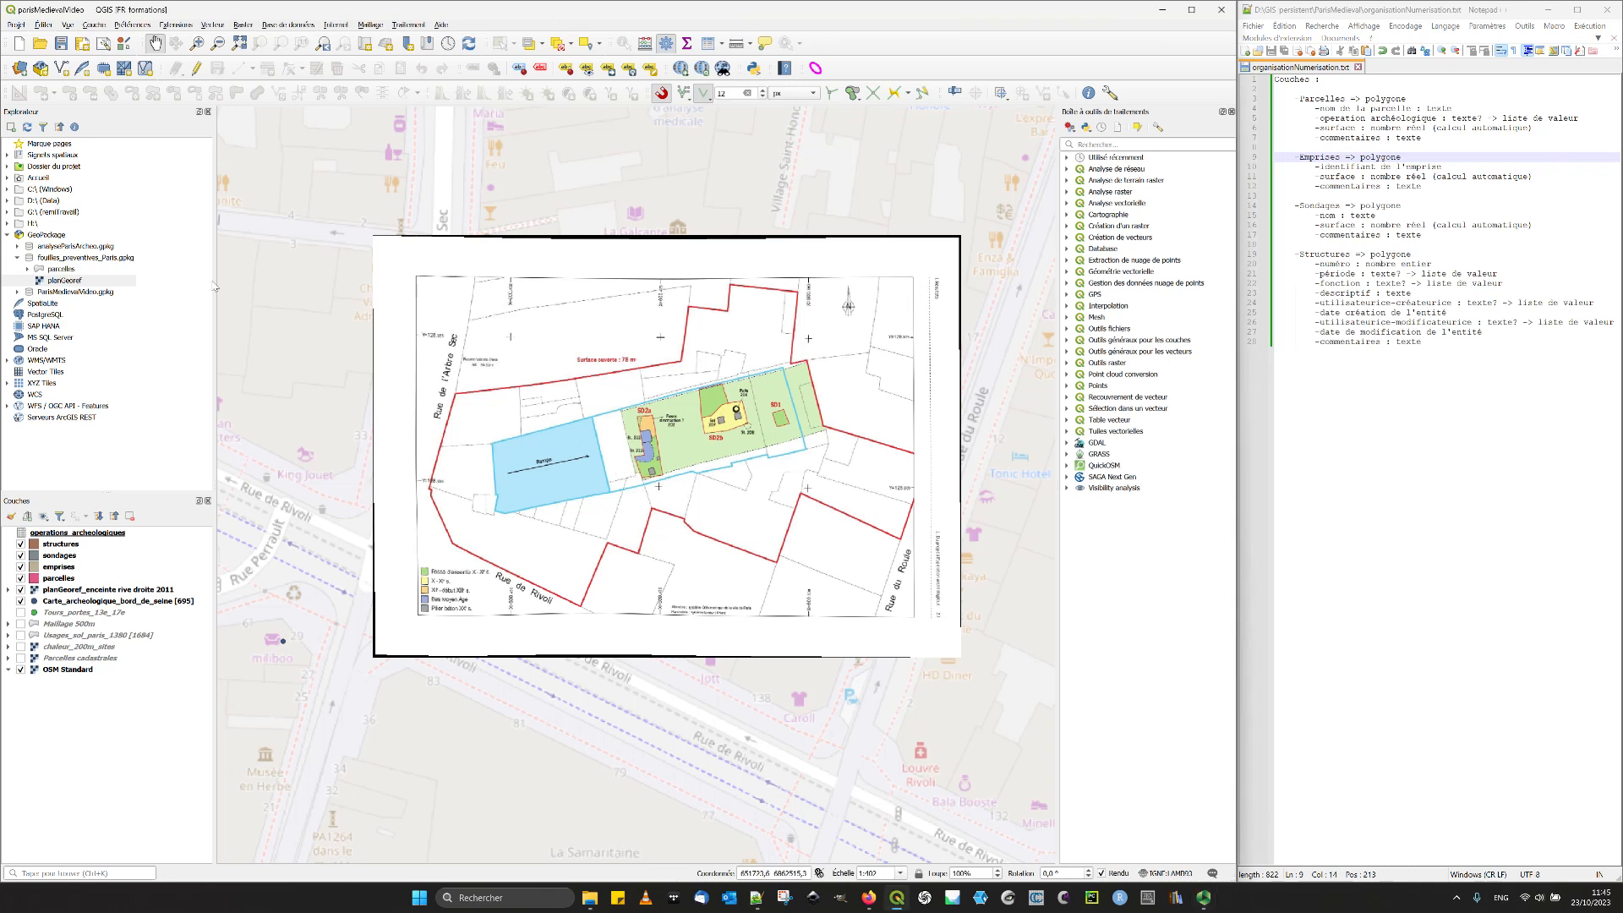
- Compact the fouilles_preventives_Paris.gpkg database with VACUUM and list its contents
right_click(73, 260)
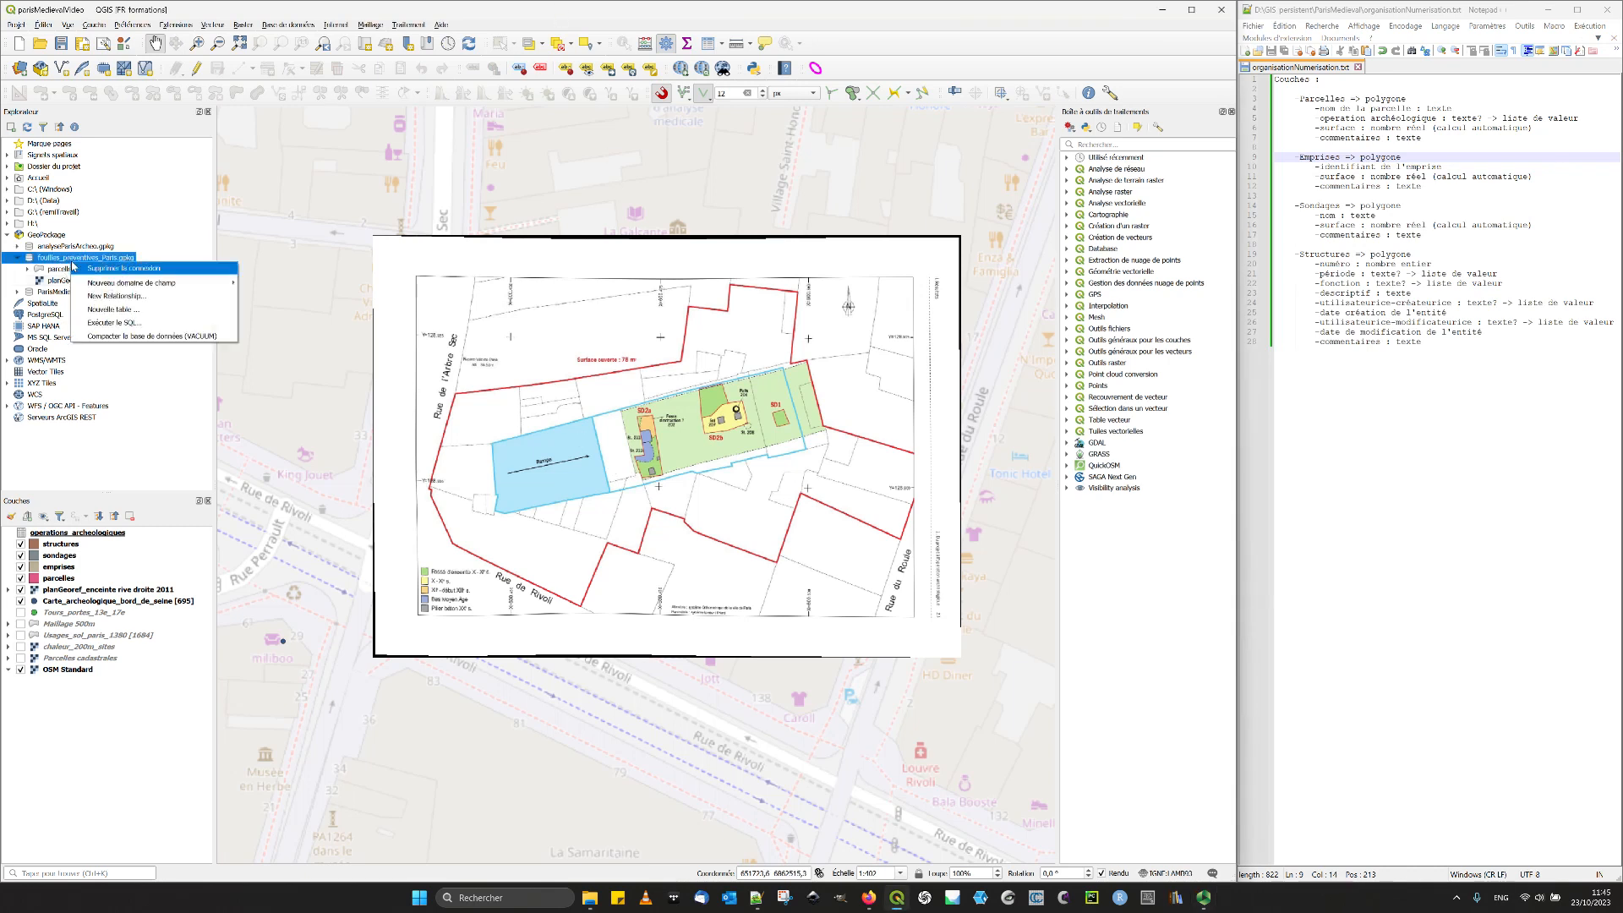
click(154, 337)
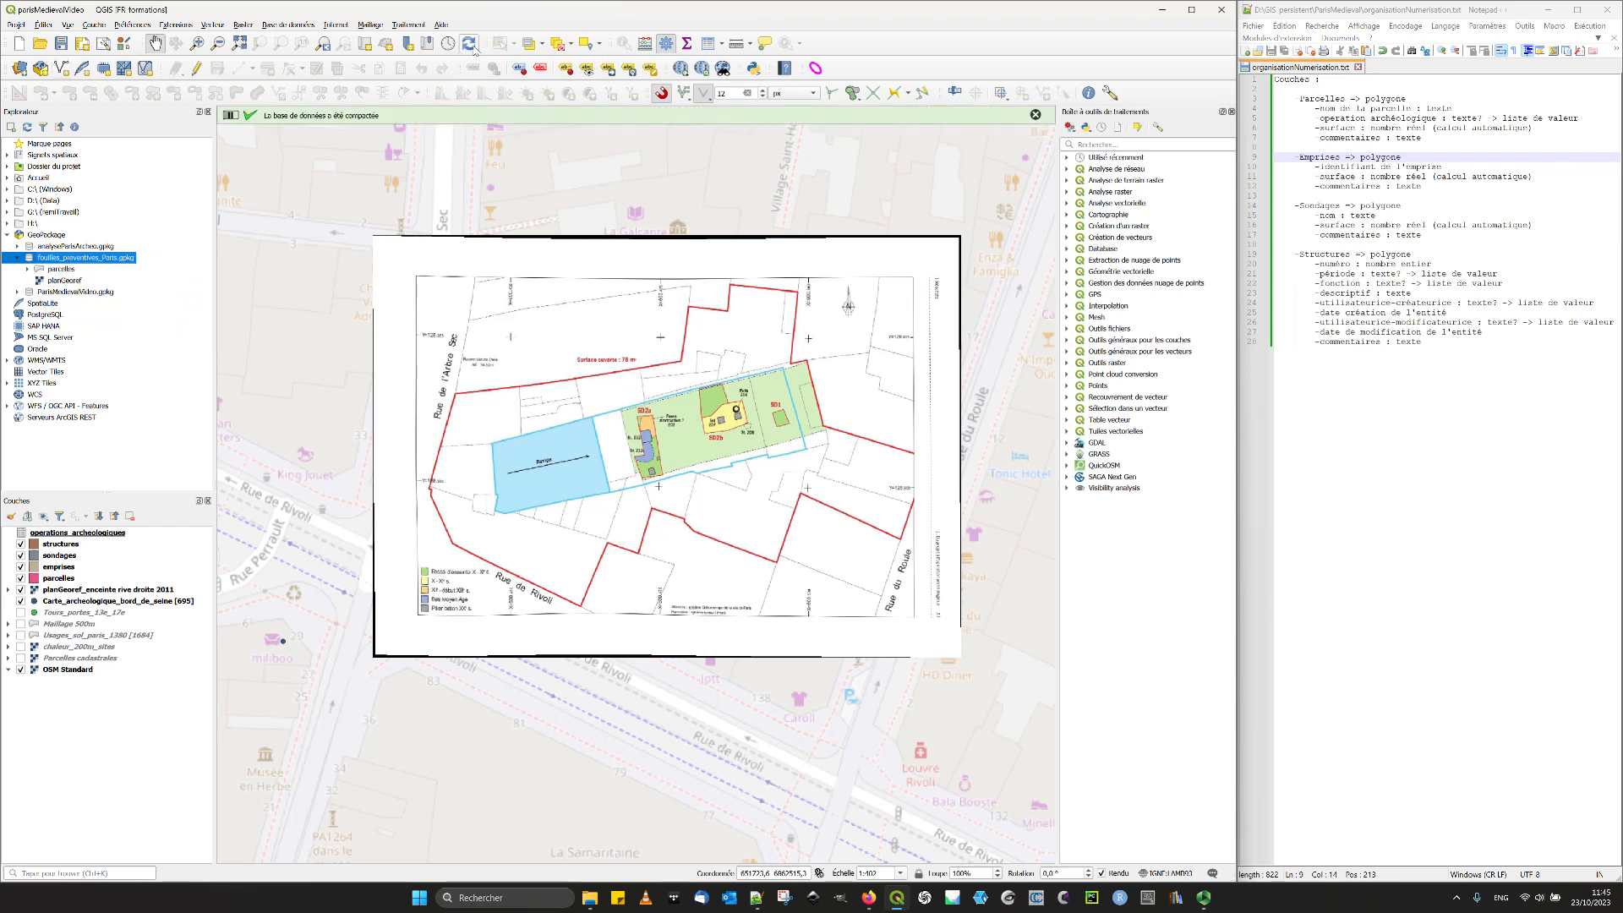
click(17, 258)
click(17, 258)
click(17, 246)
click(18, 247)
right_click(31, 233)
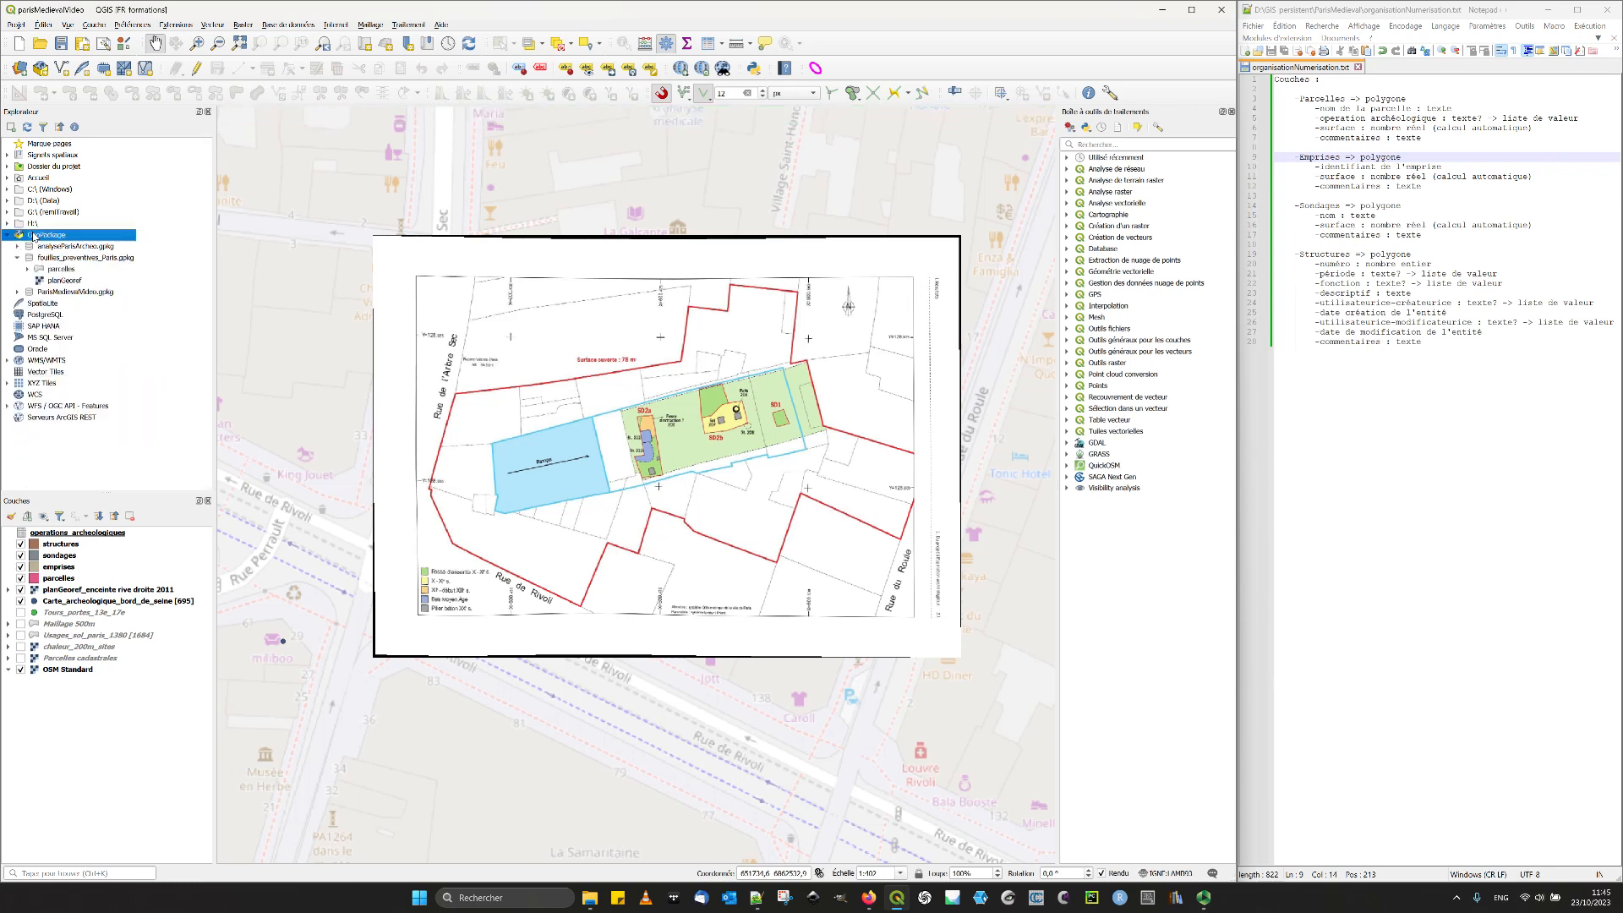
key(Escape)
click(17, 258)
right_click(55, 261)
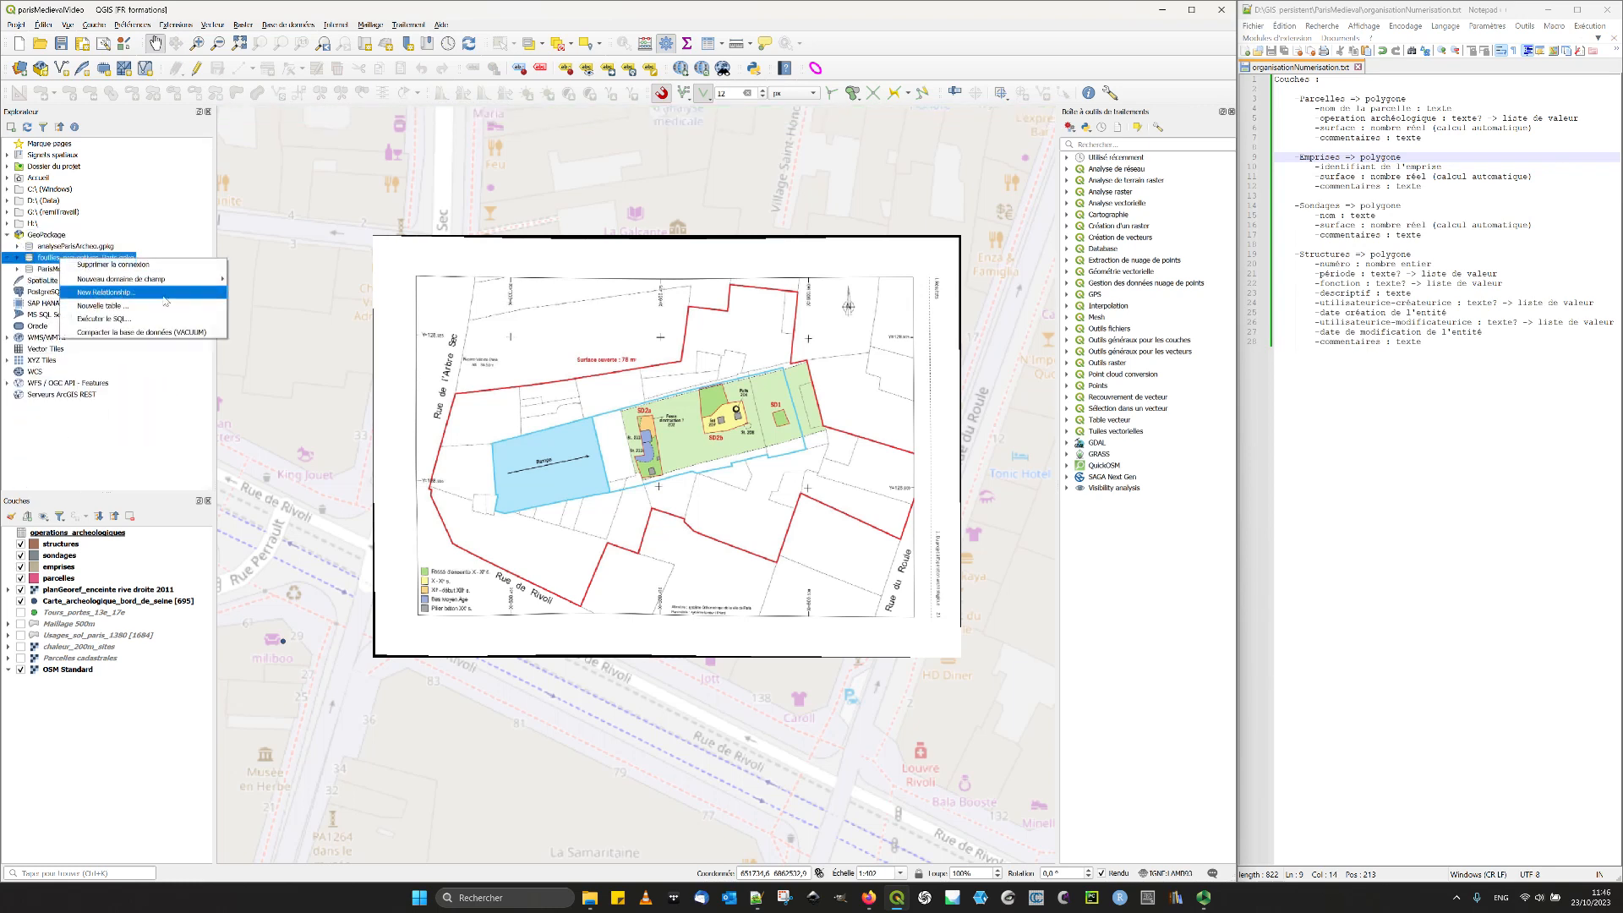
click(127, 333)
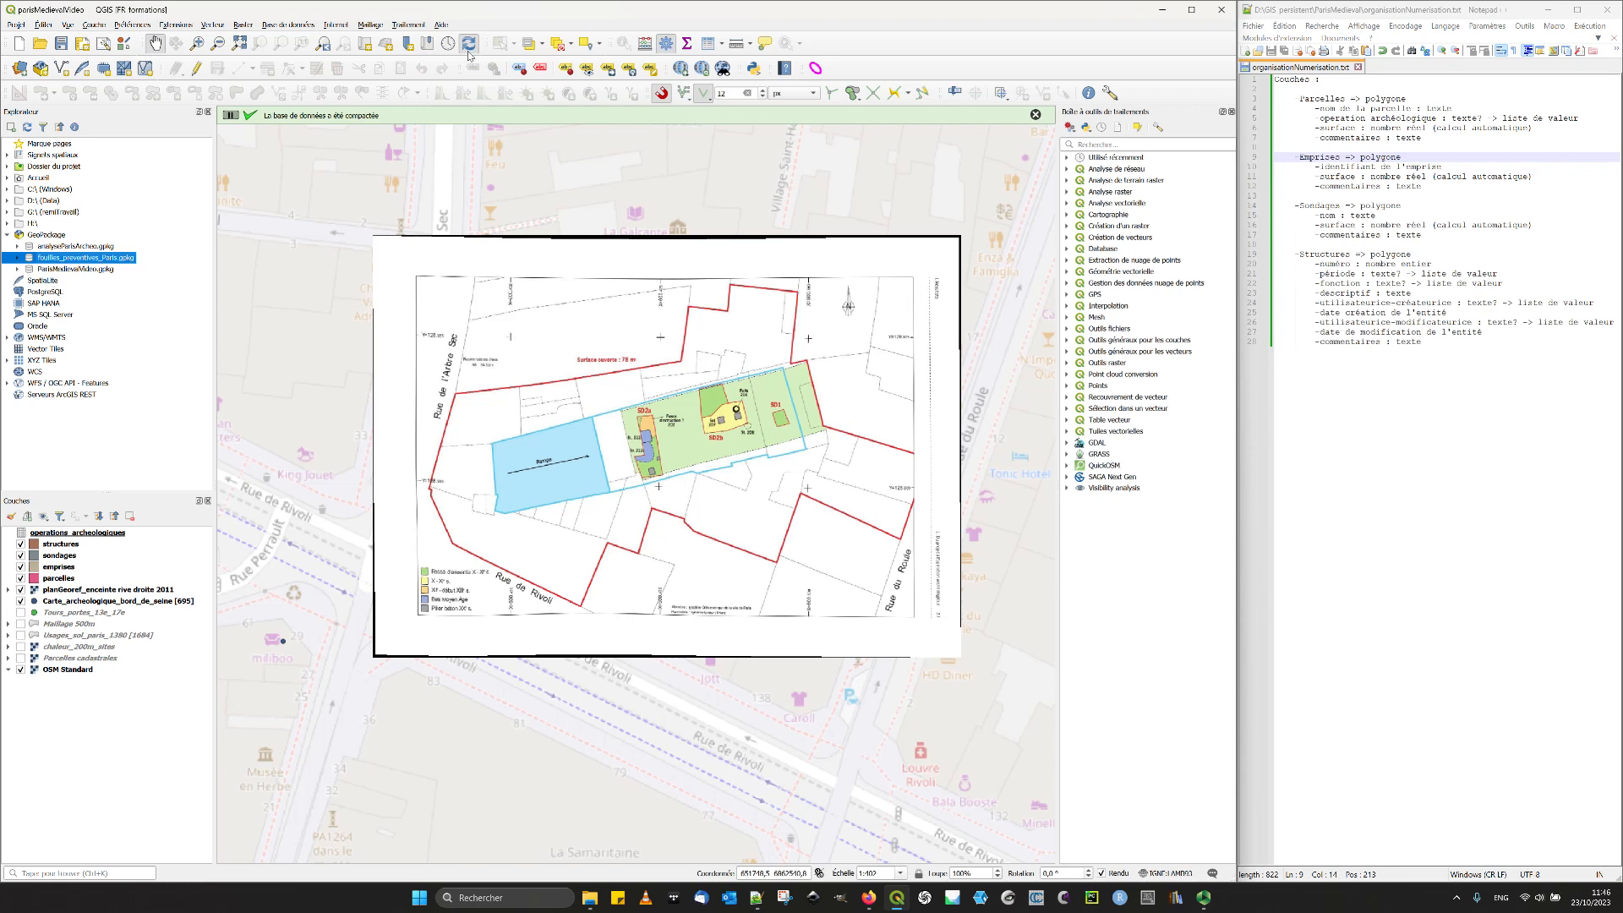
click(17, 258)
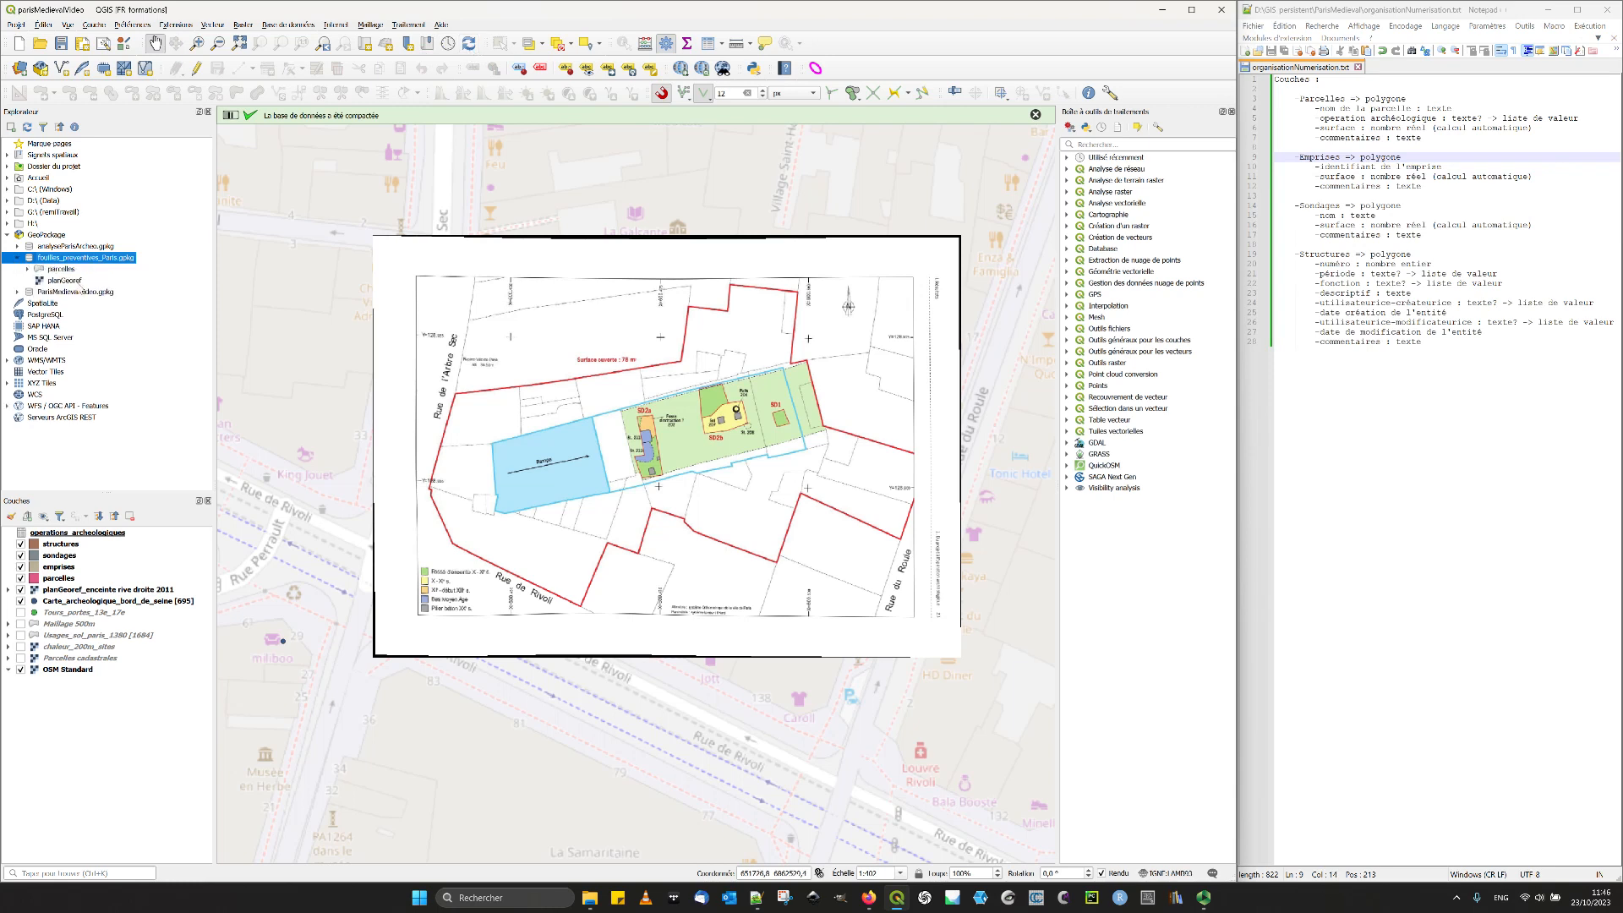
right_click(64, 260)
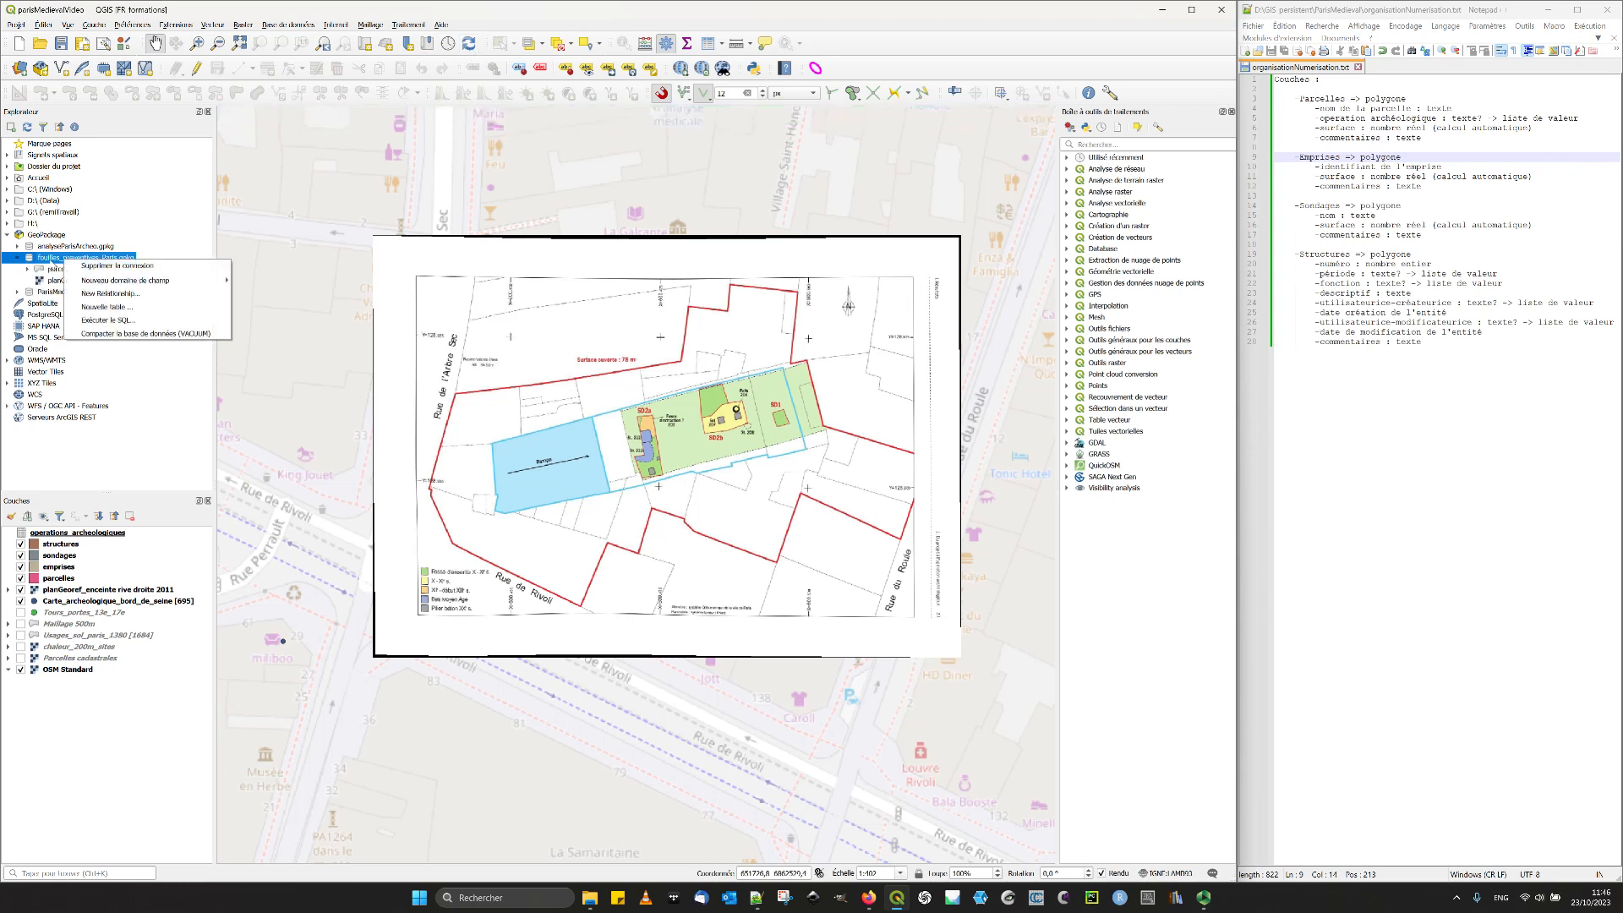
- Save the project and collapse the fouilles_preventives_Paris.gpkg entry in the GeoPackage list
click(52, 534)
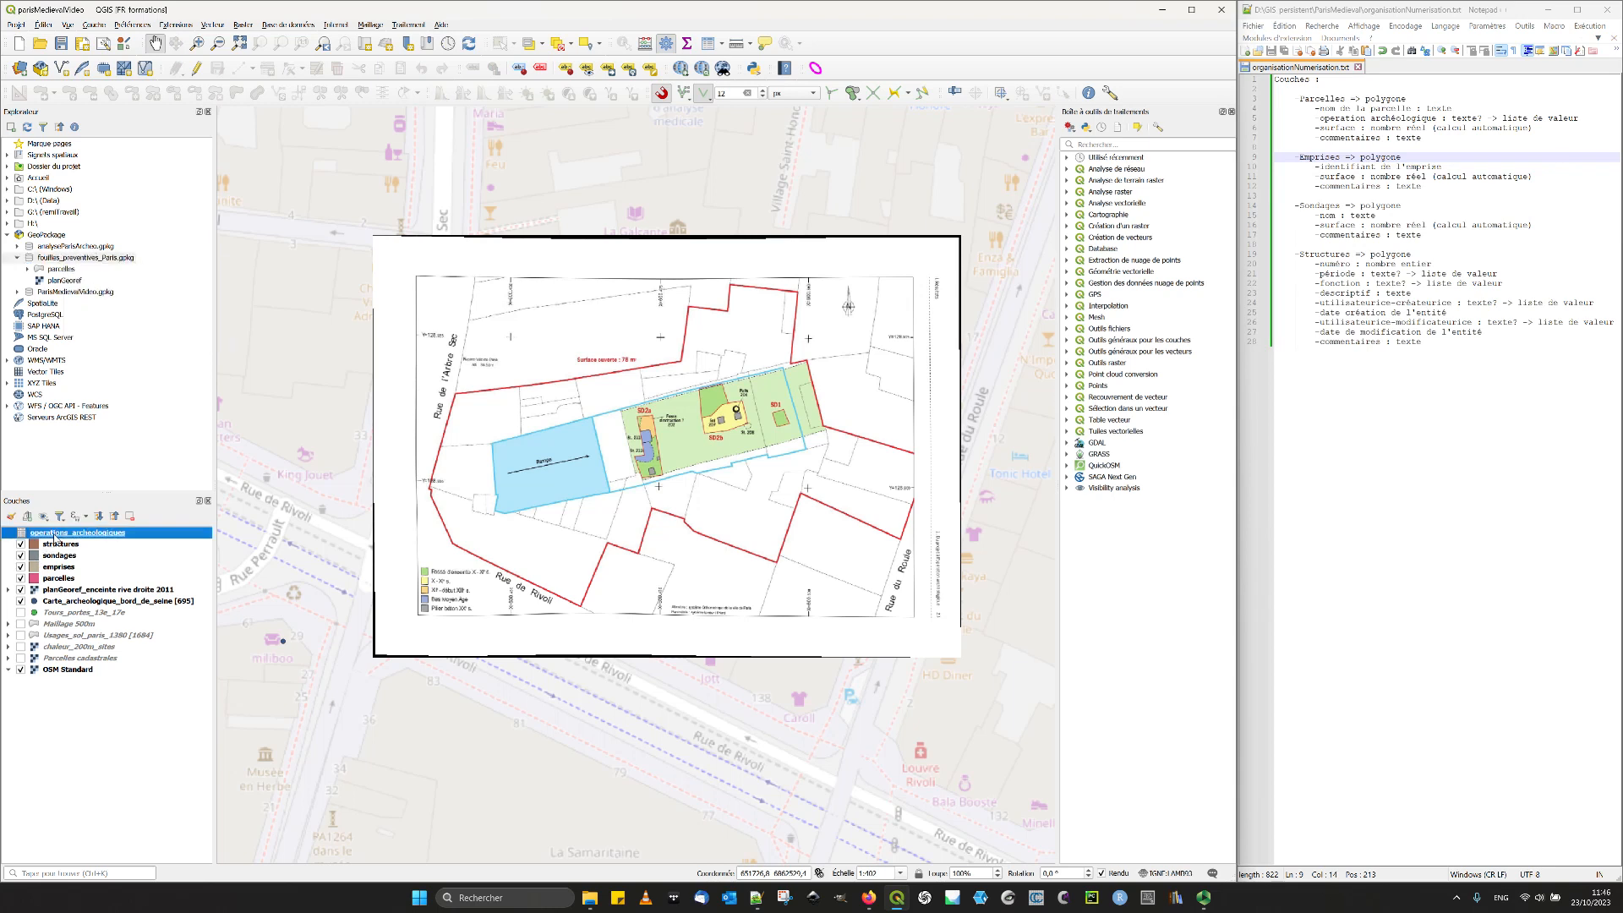
click(66, 49)
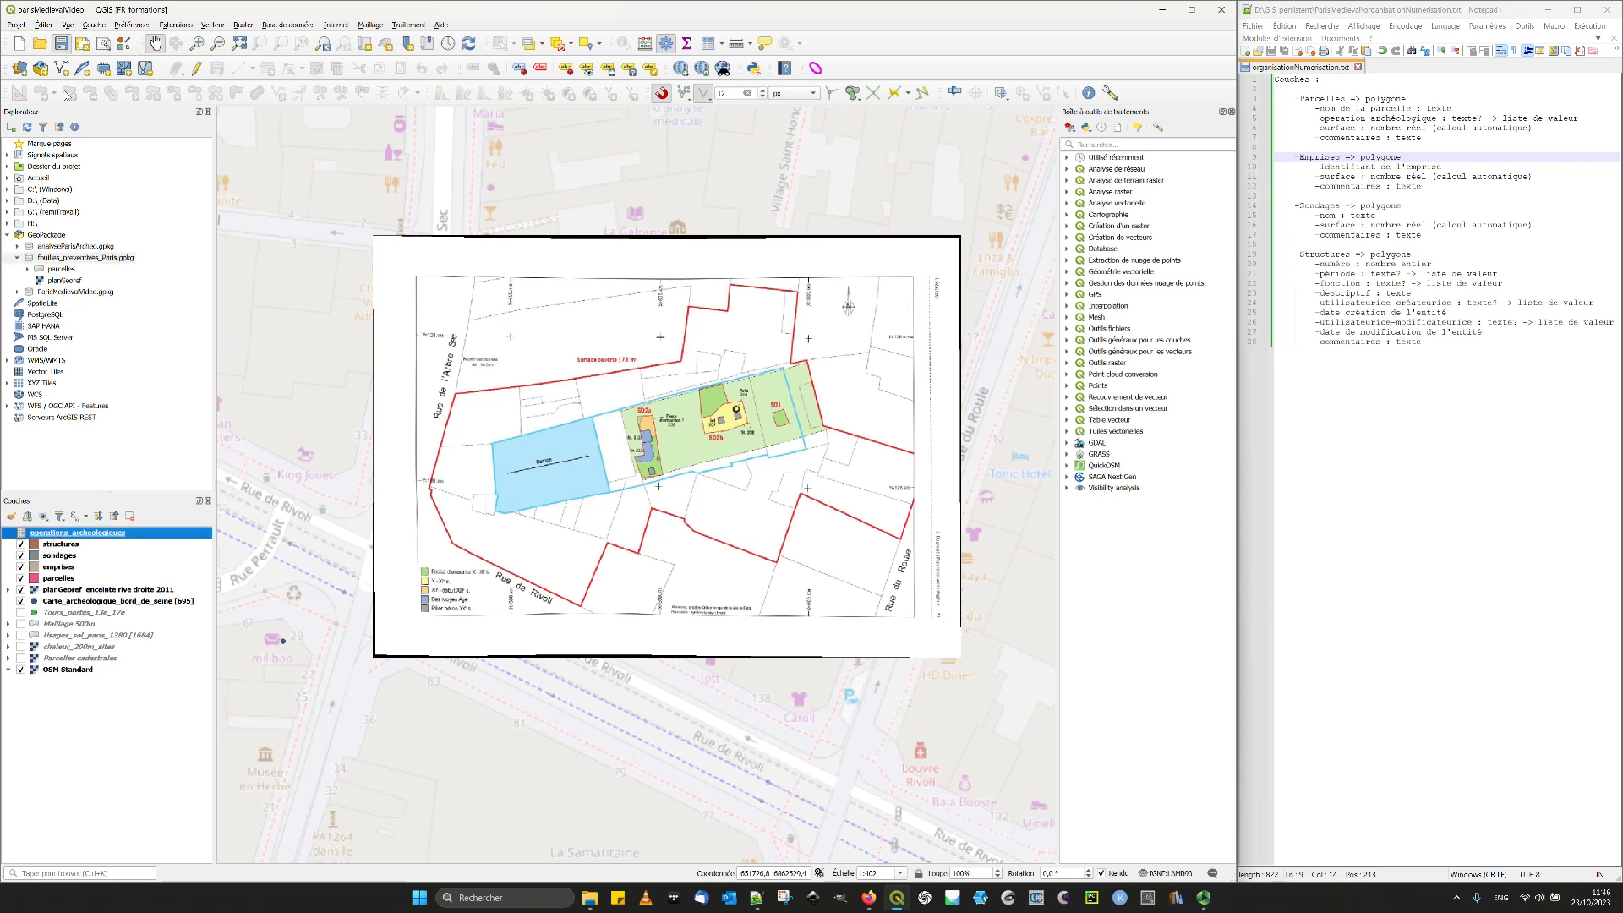
click(16, 258)
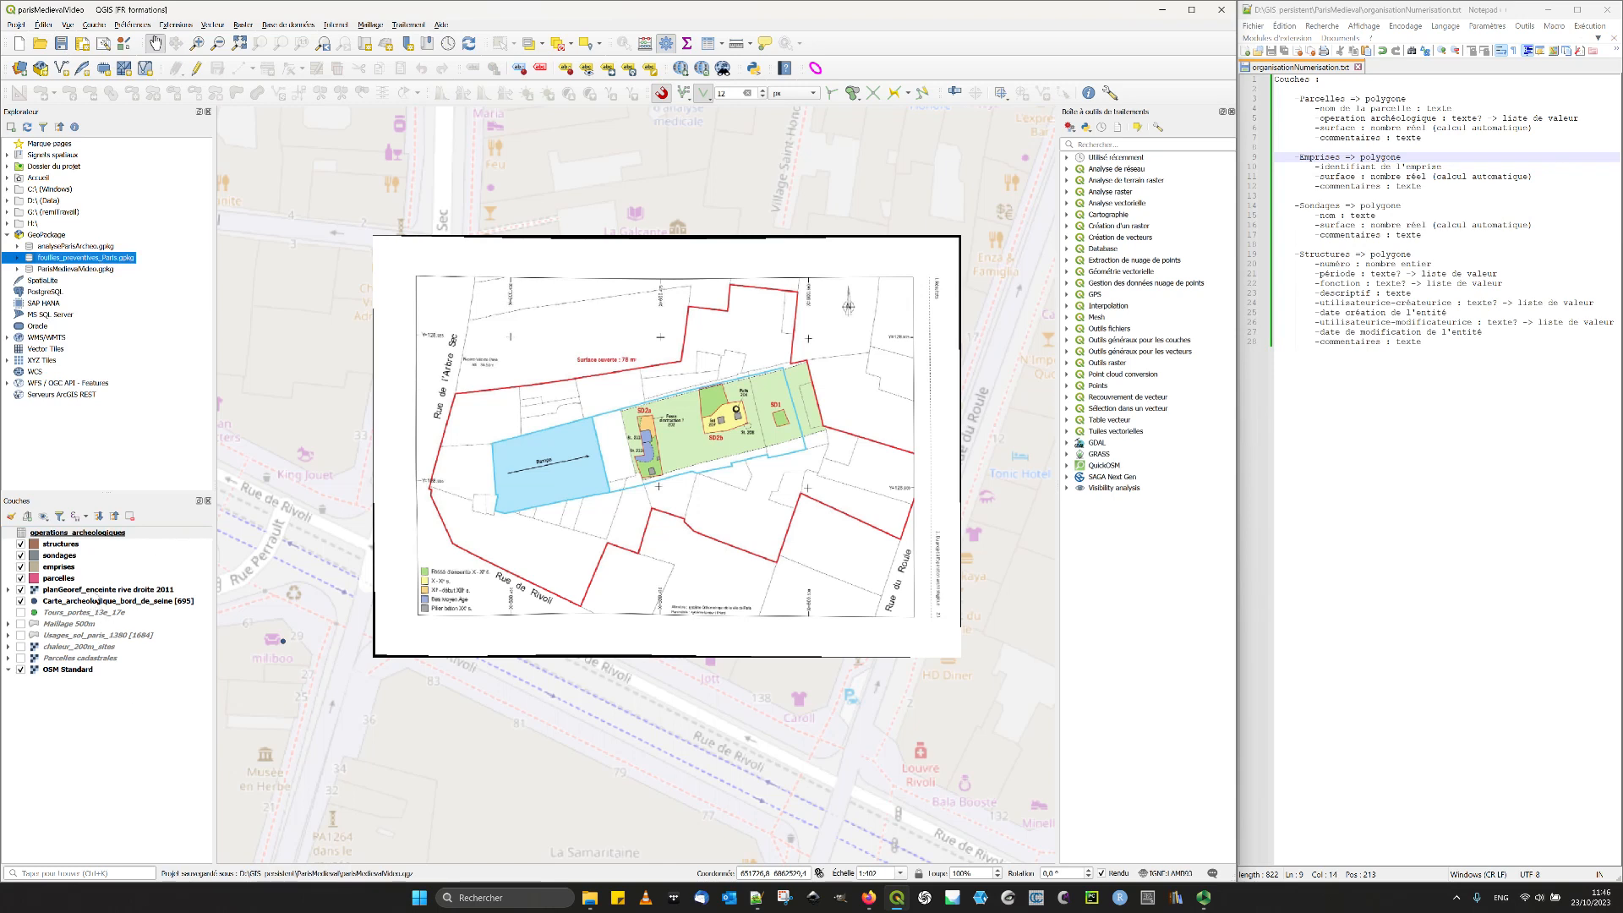
- Create a layer group named "données en flux" and place it at the end of the layer list
click(27, 516)
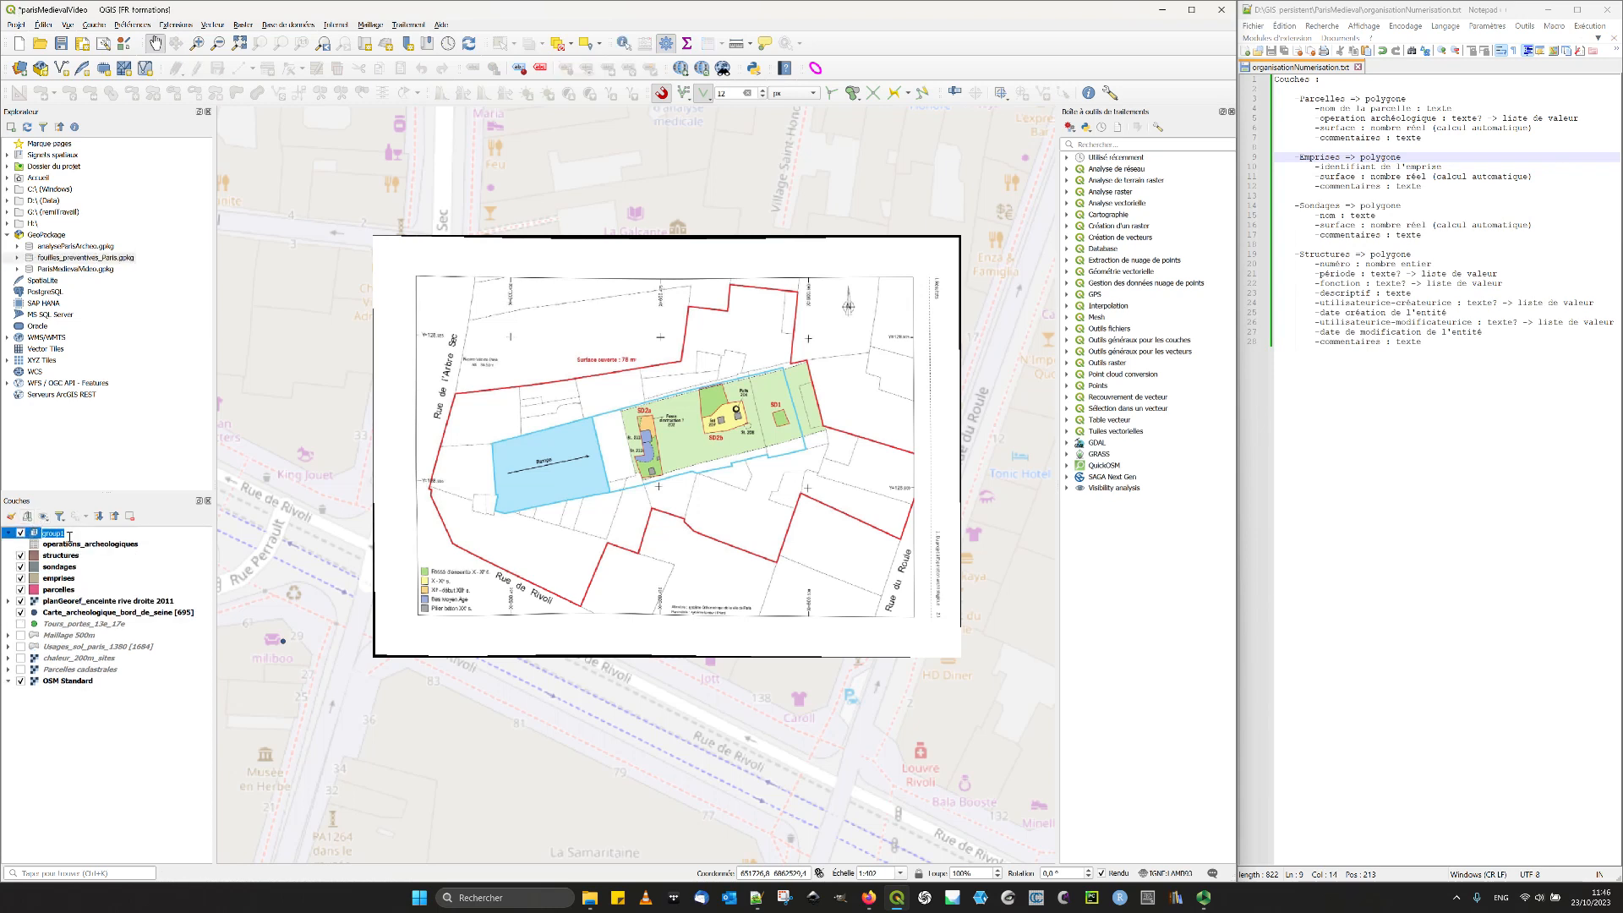
text(donn)
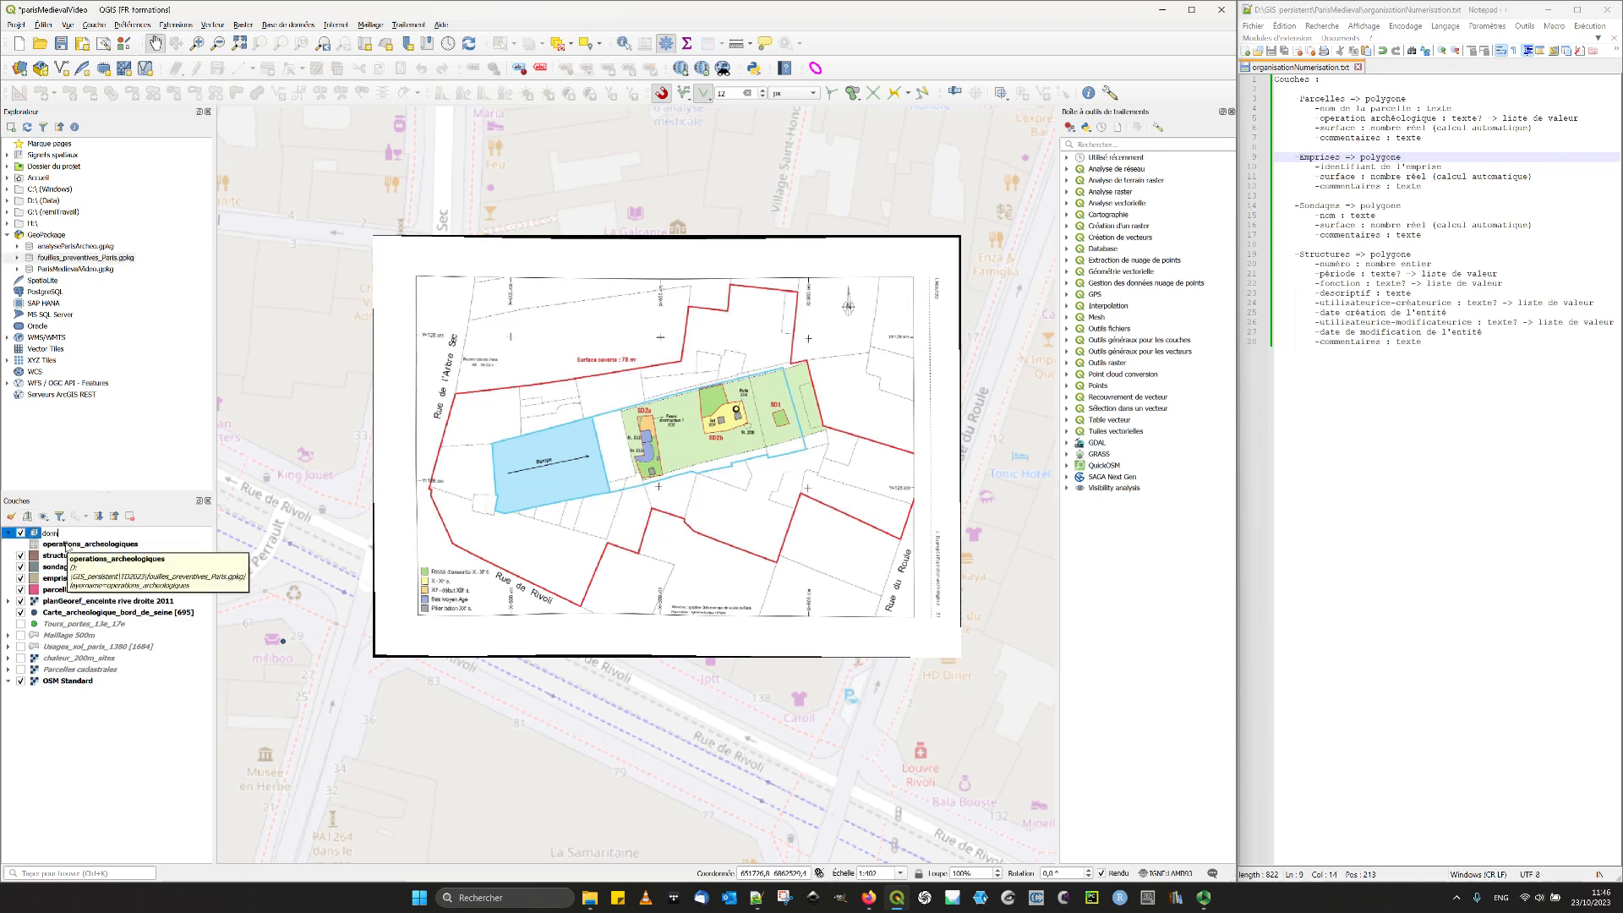
text(ées en flux)
key(Return)
drag(51, 534, 66, 576)
- Move the OSM Standard and Parcelles cadastrales layers into the données en flux group and collapse the group
click(57, 671)
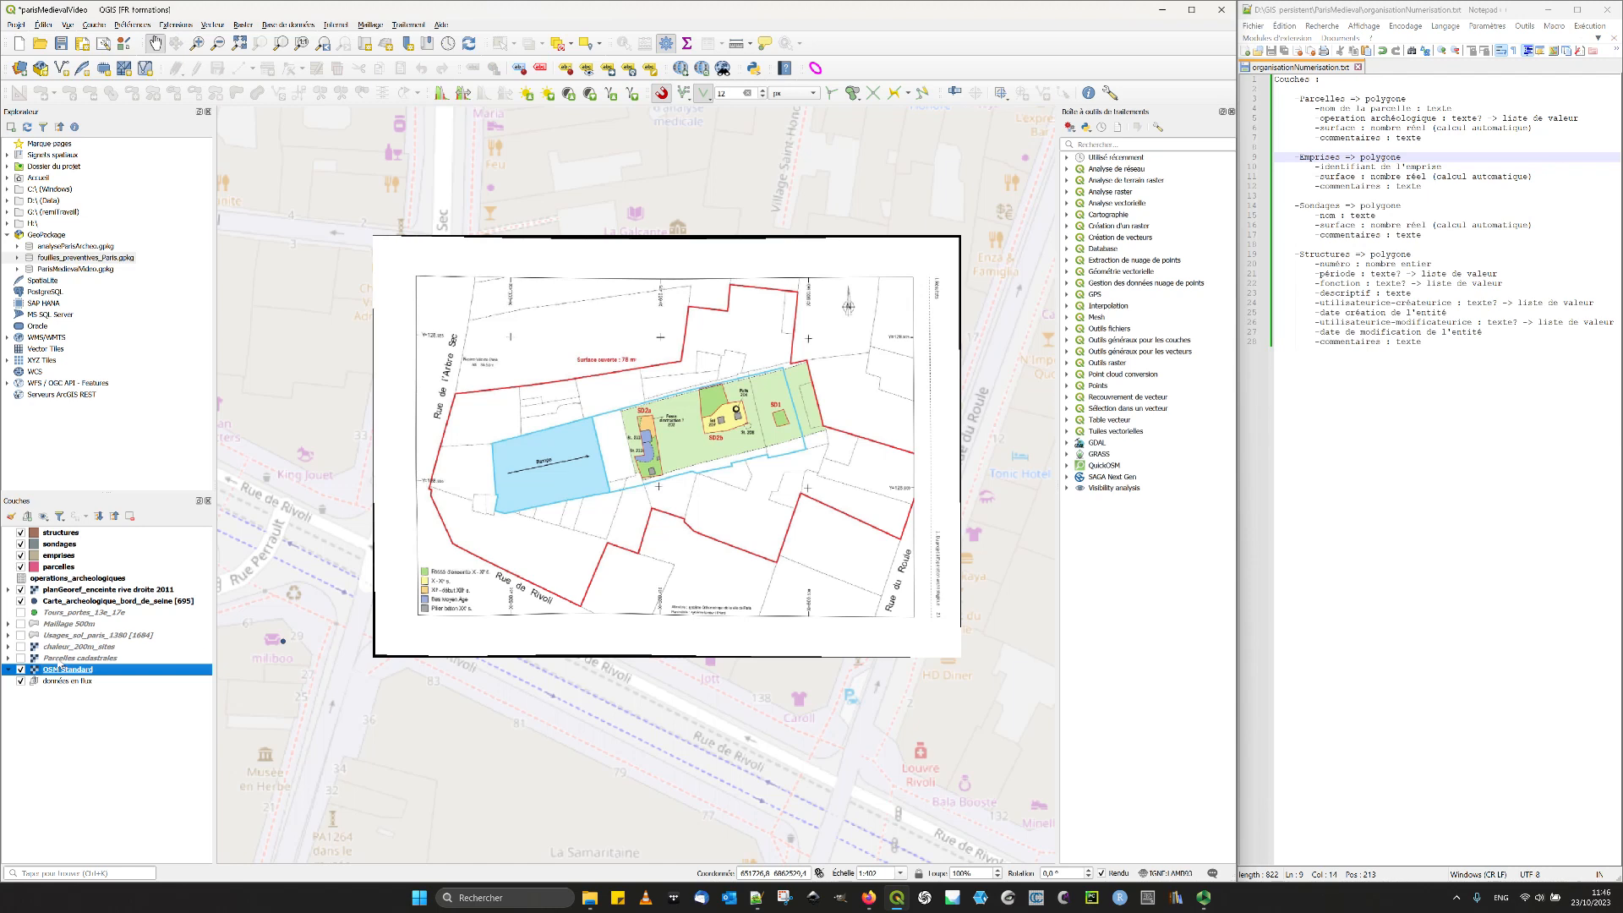
ctrl+click(57, 659)
drag(51, 665, 64, 687)
click(8, 658)
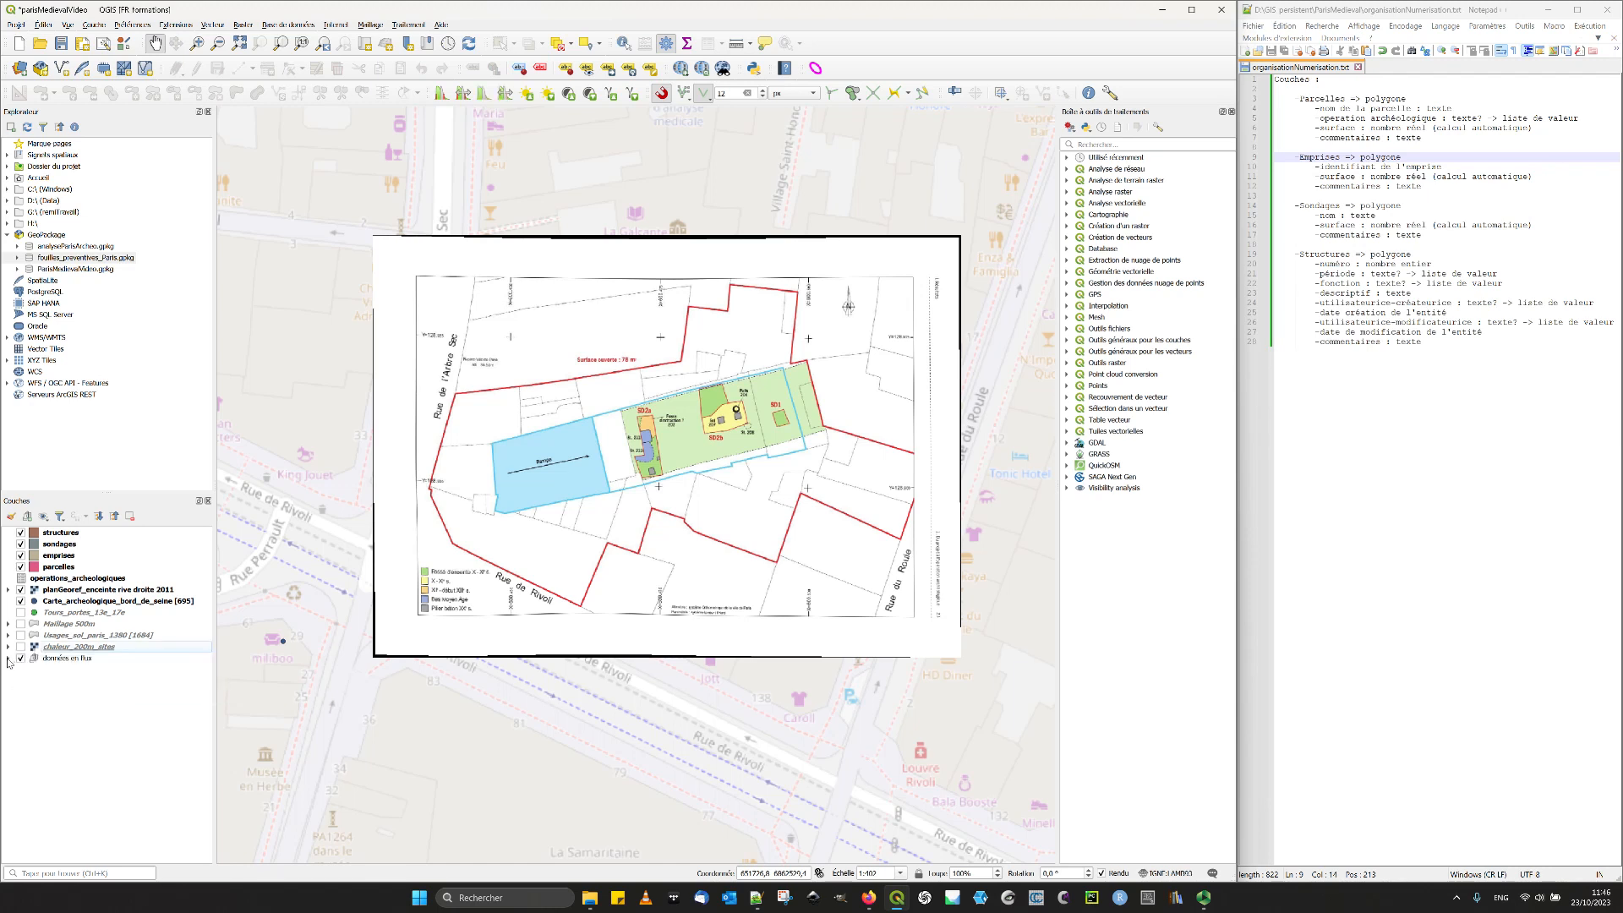
- Create a layer group named "analyses"
click(27, 516)
text(analyses)
key(Return)
- Move the Maillage 500m and chaleur_200m_sites layers into the analyses group and collapse the group
click(71, 646)
ctrl+click(70, 636)
ctrl+click(61, 624)
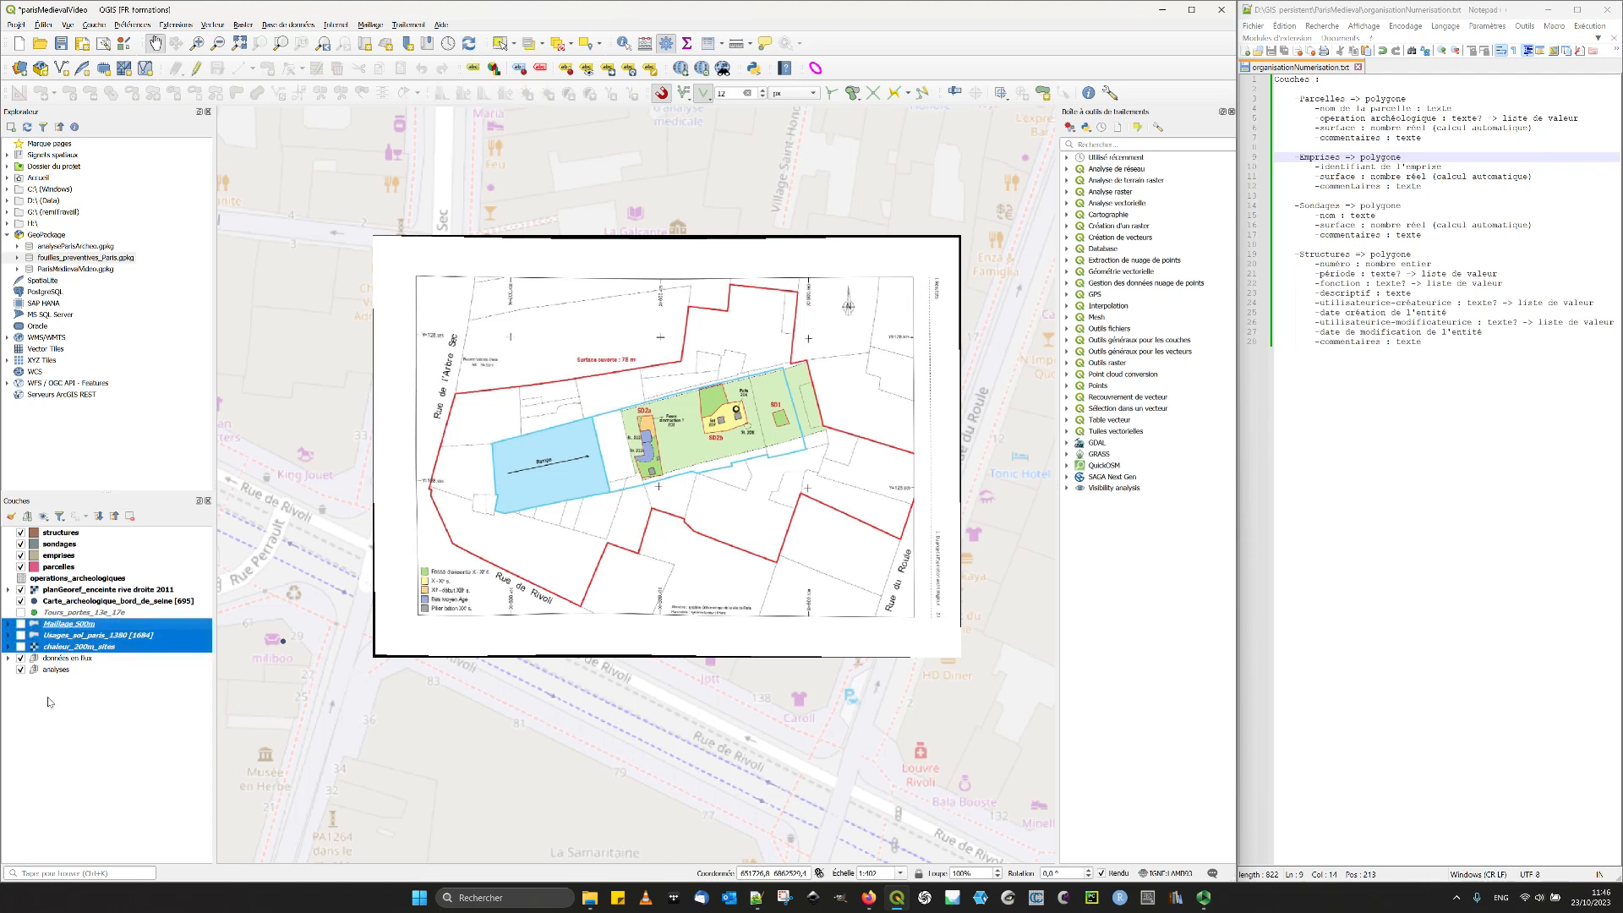
ctrl+click(53, 638)
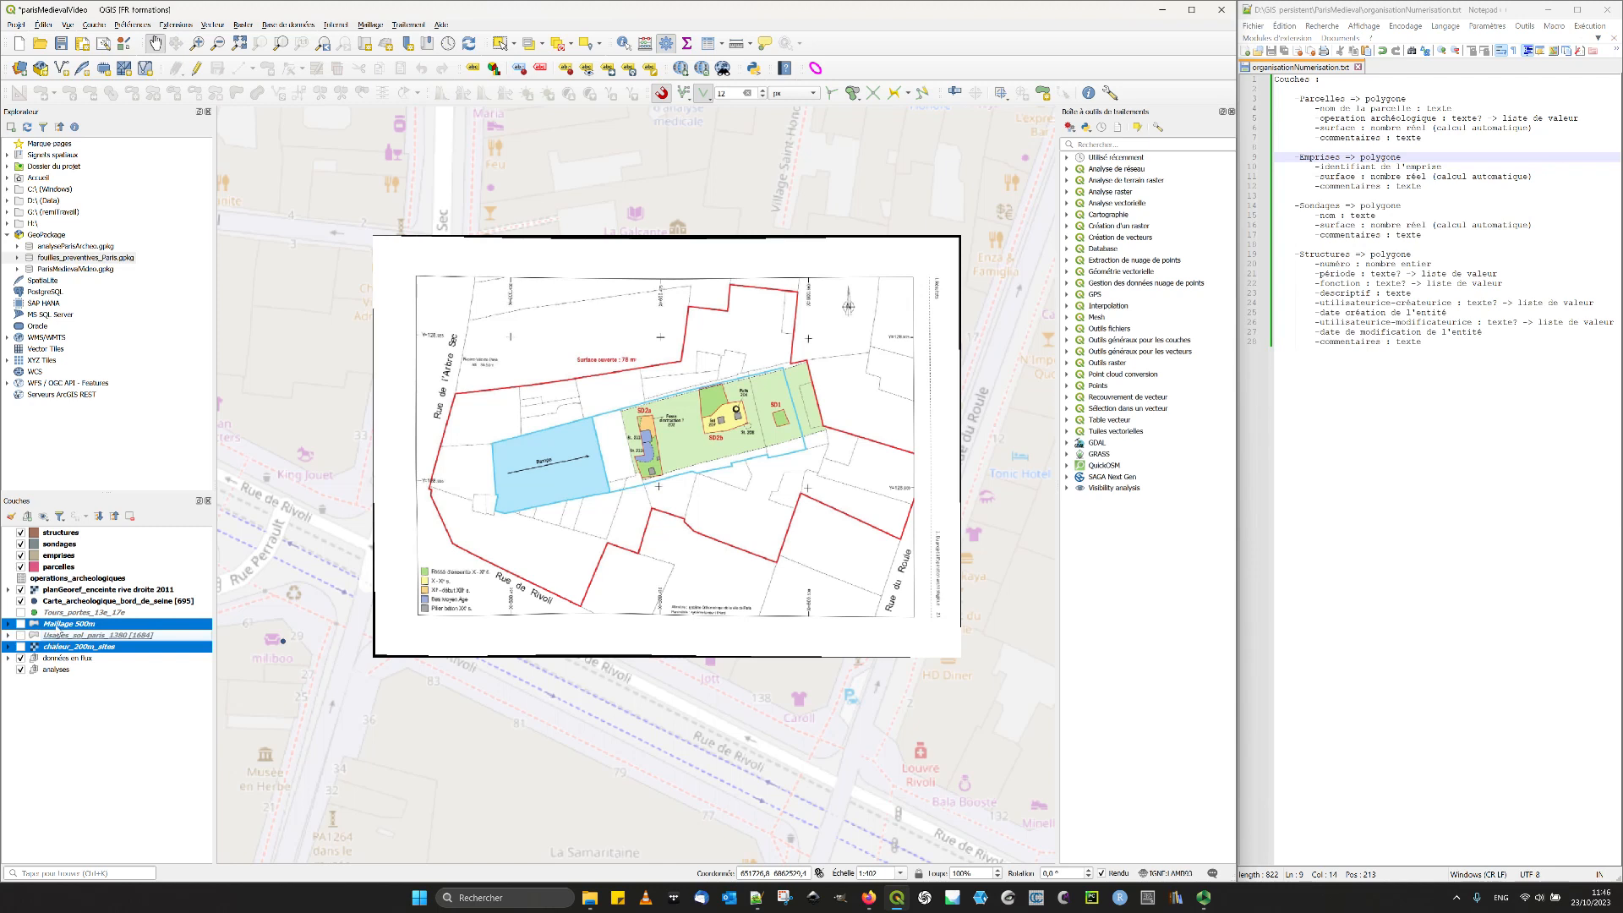
mouse_move(55, 627)
mouse_down()
mouse_move(53, 673)
mouse_move(67, 636)
mouse_up()
click(9, 646)
click(63, 590)
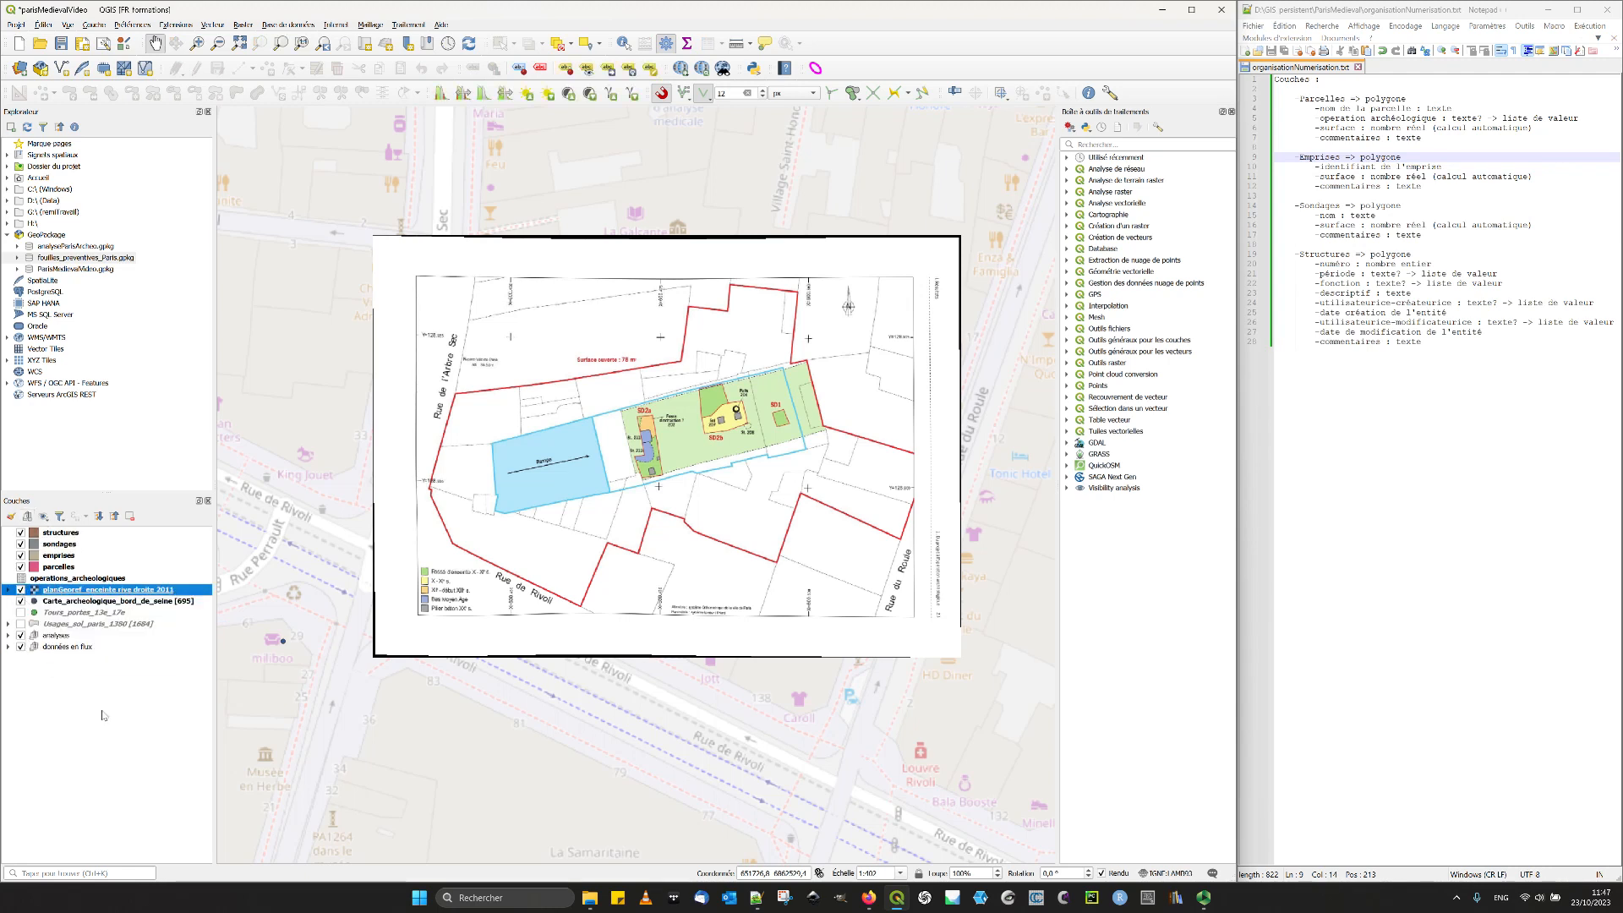
click(73, 625)
shift+click(67, 602)
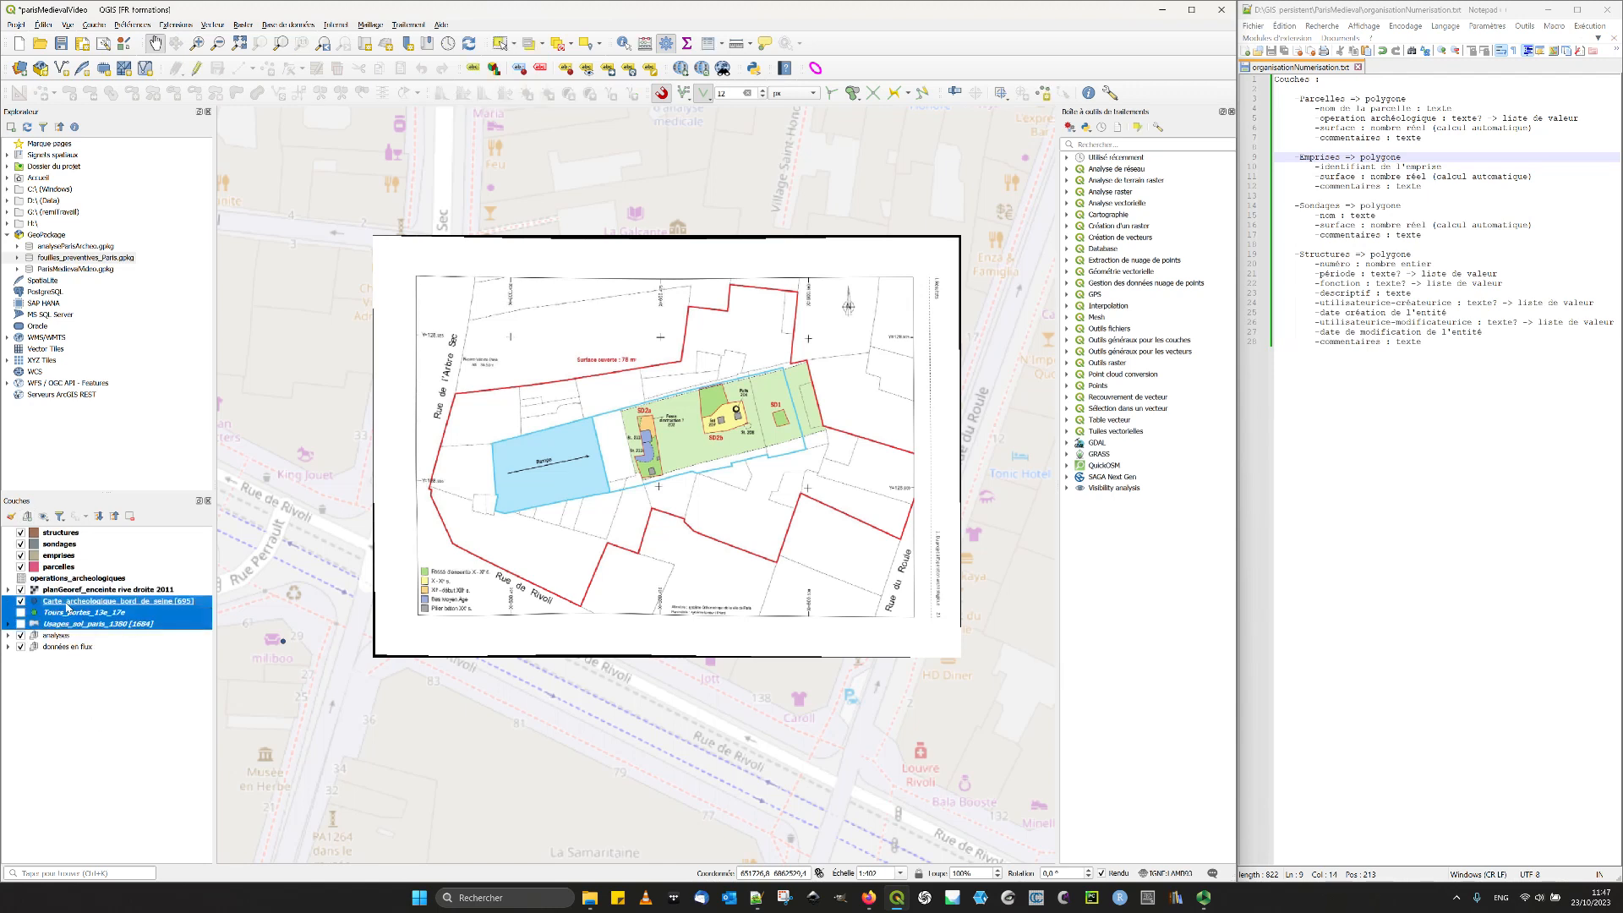
click(59, 567)
click(58, 545)
click(62, 533)
shift+click(53, 568)
click(124, 737)
- Create a layer group named "données de fouilles"
click(28, 516)
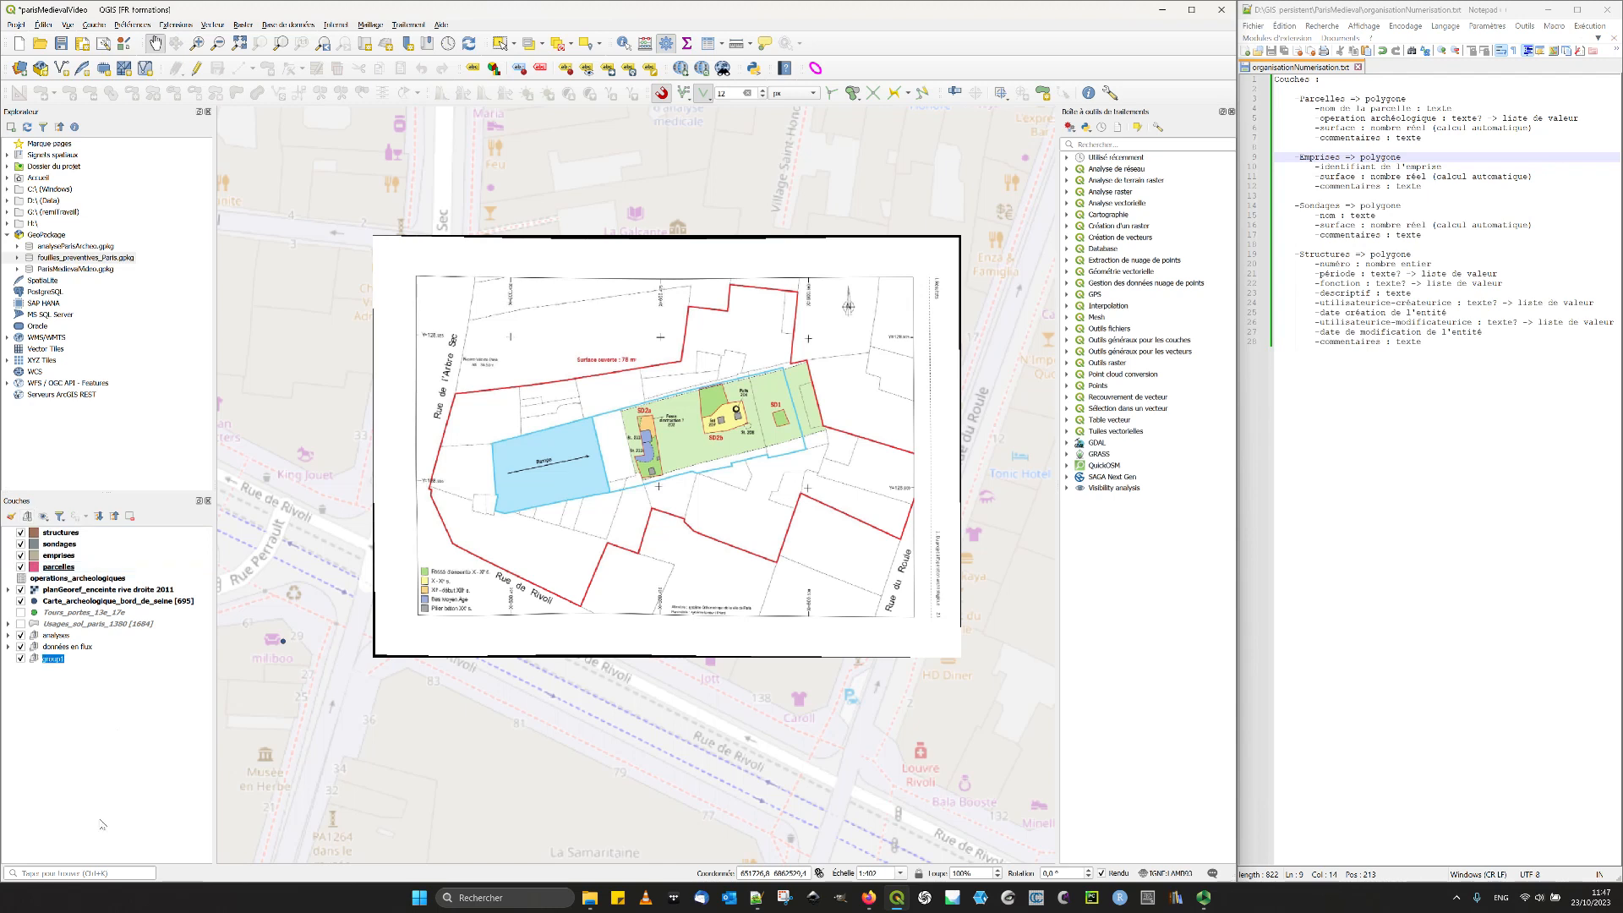
text(données de fouilles)
key(Return)
- Gather structures, sondages, emprises, parcelles, operations_archeologiques and planGeoref_enceinte rive droite 2011 in the données de fouilles group, placed first in the layer list
shift+click(54, 535)
drag(53, 535, 89, 546)
click(10, 614)
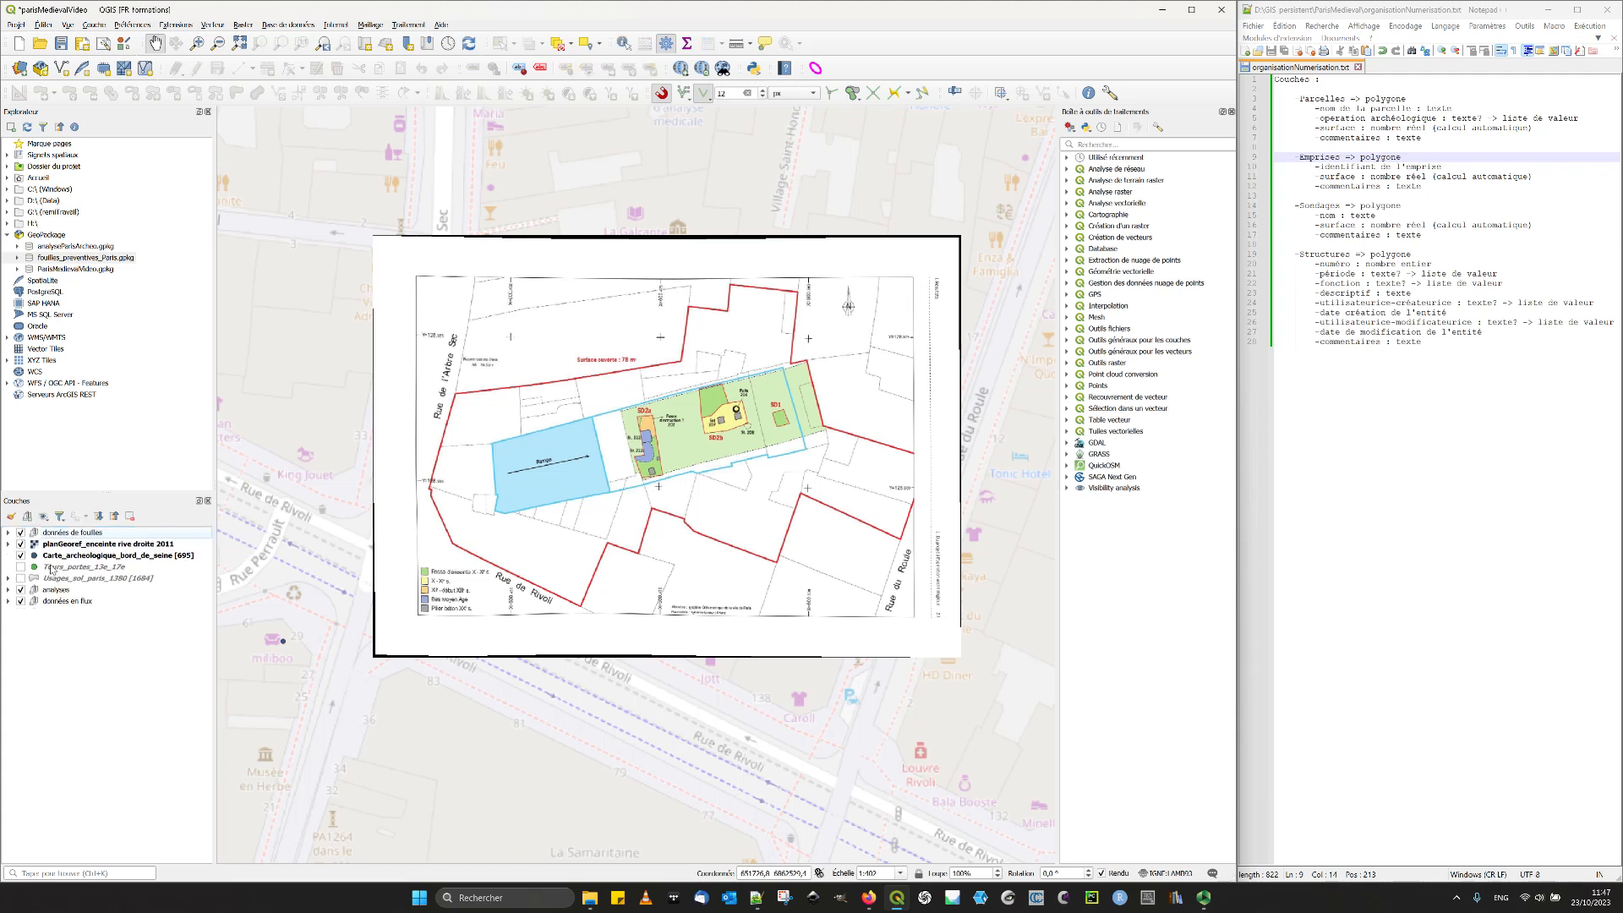
drag(61, 545, 59, 533)
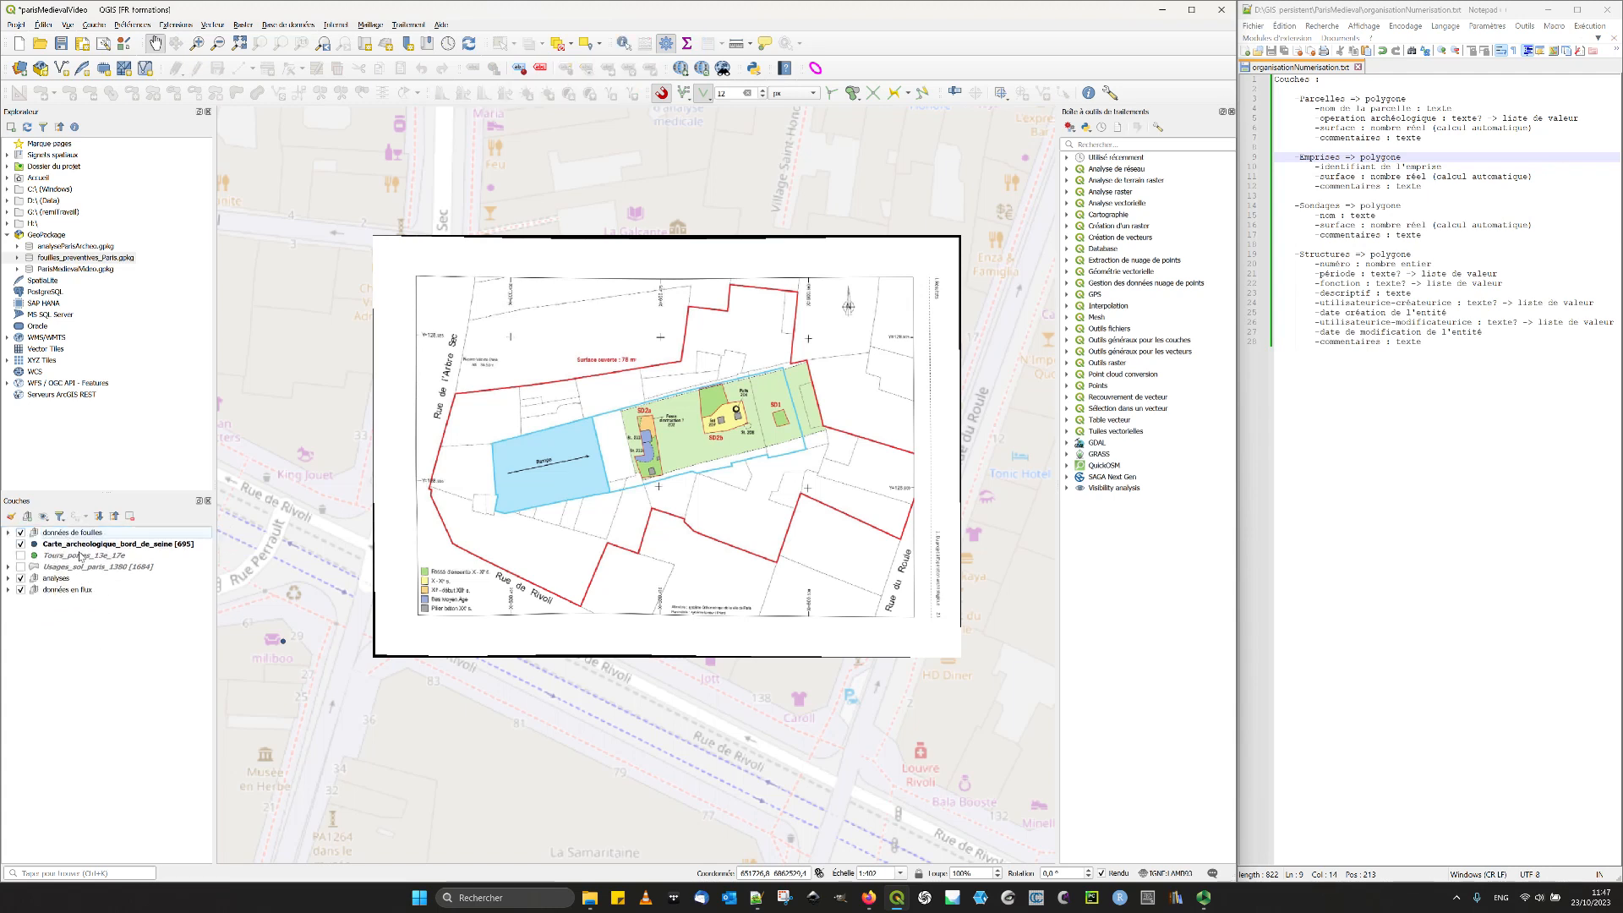
click(8, 578)
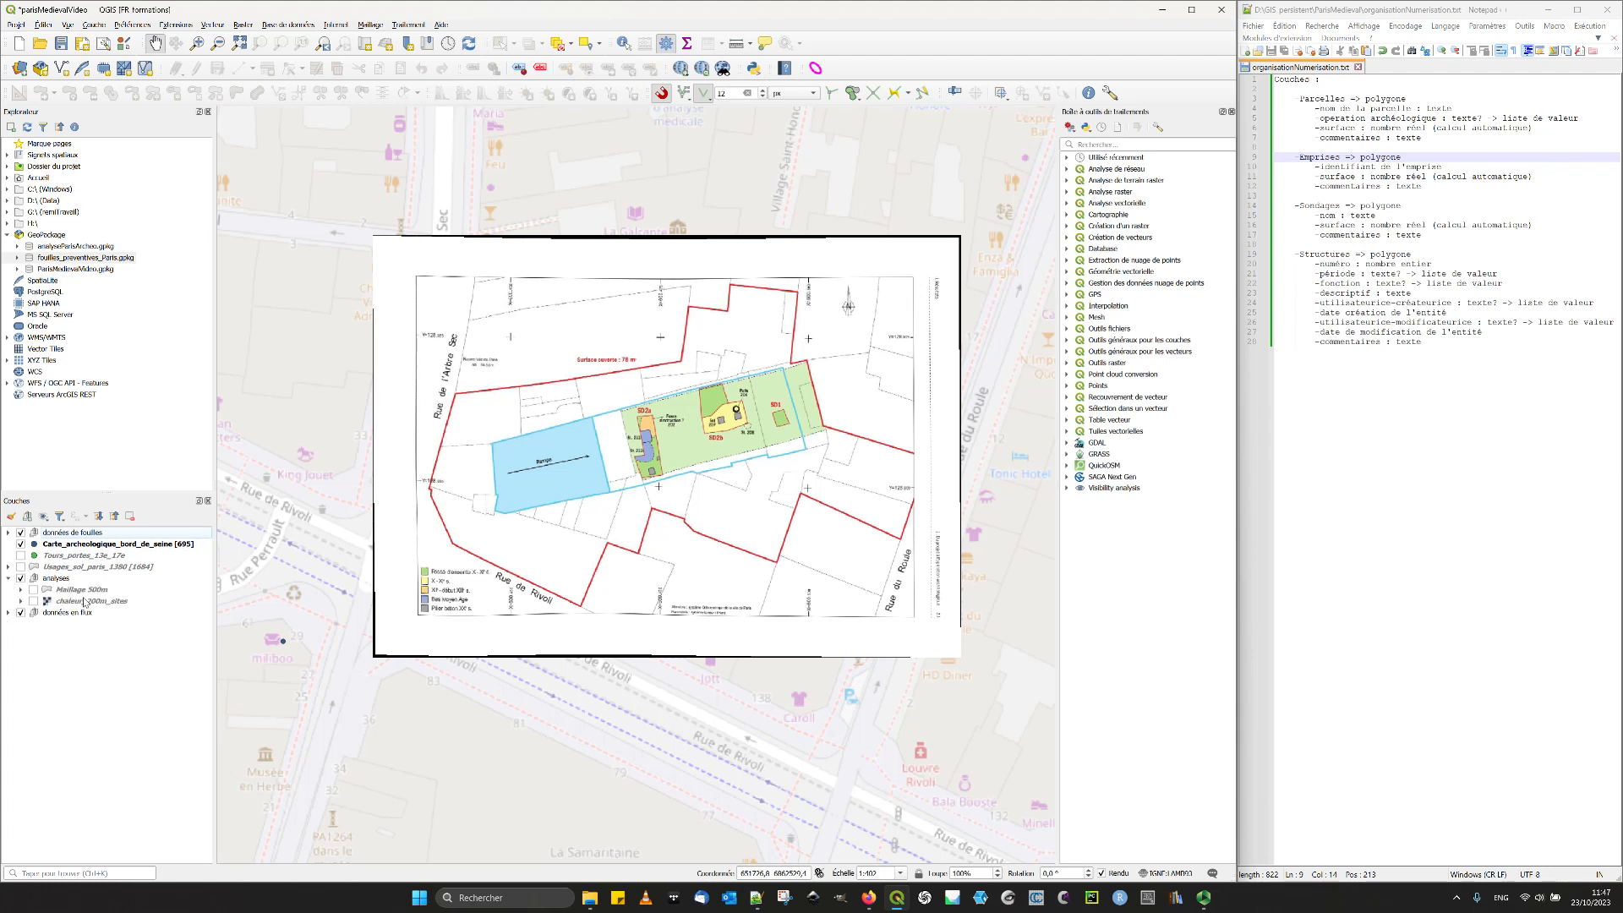
click(9, 578)
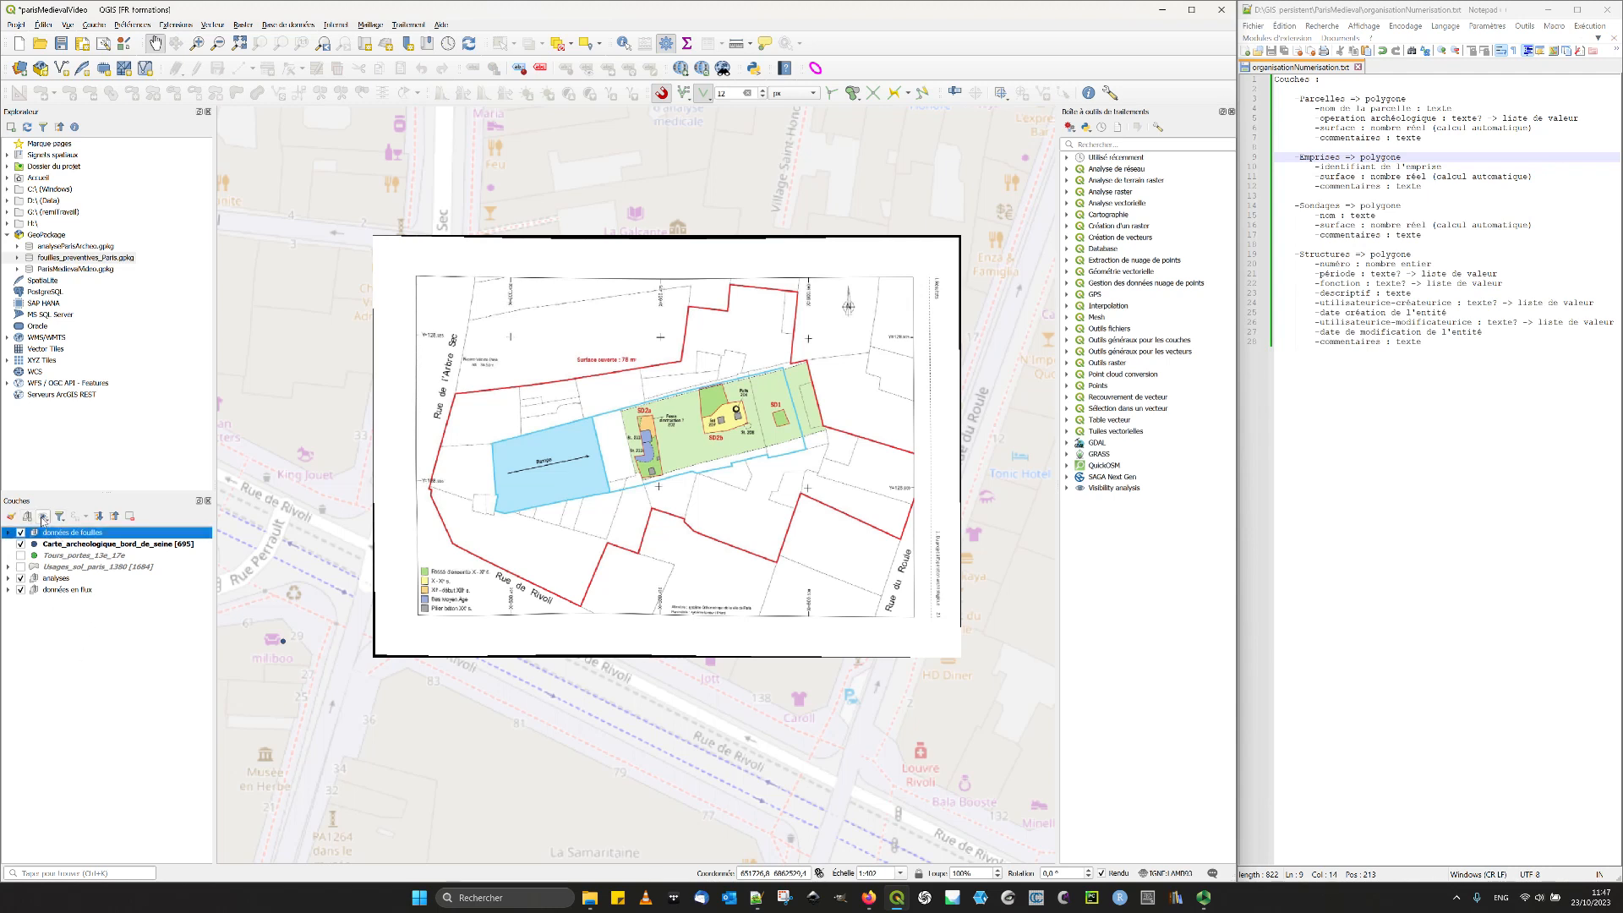
- Delete the three empty sub-groups from the données de fouilles group
click(8, 532)
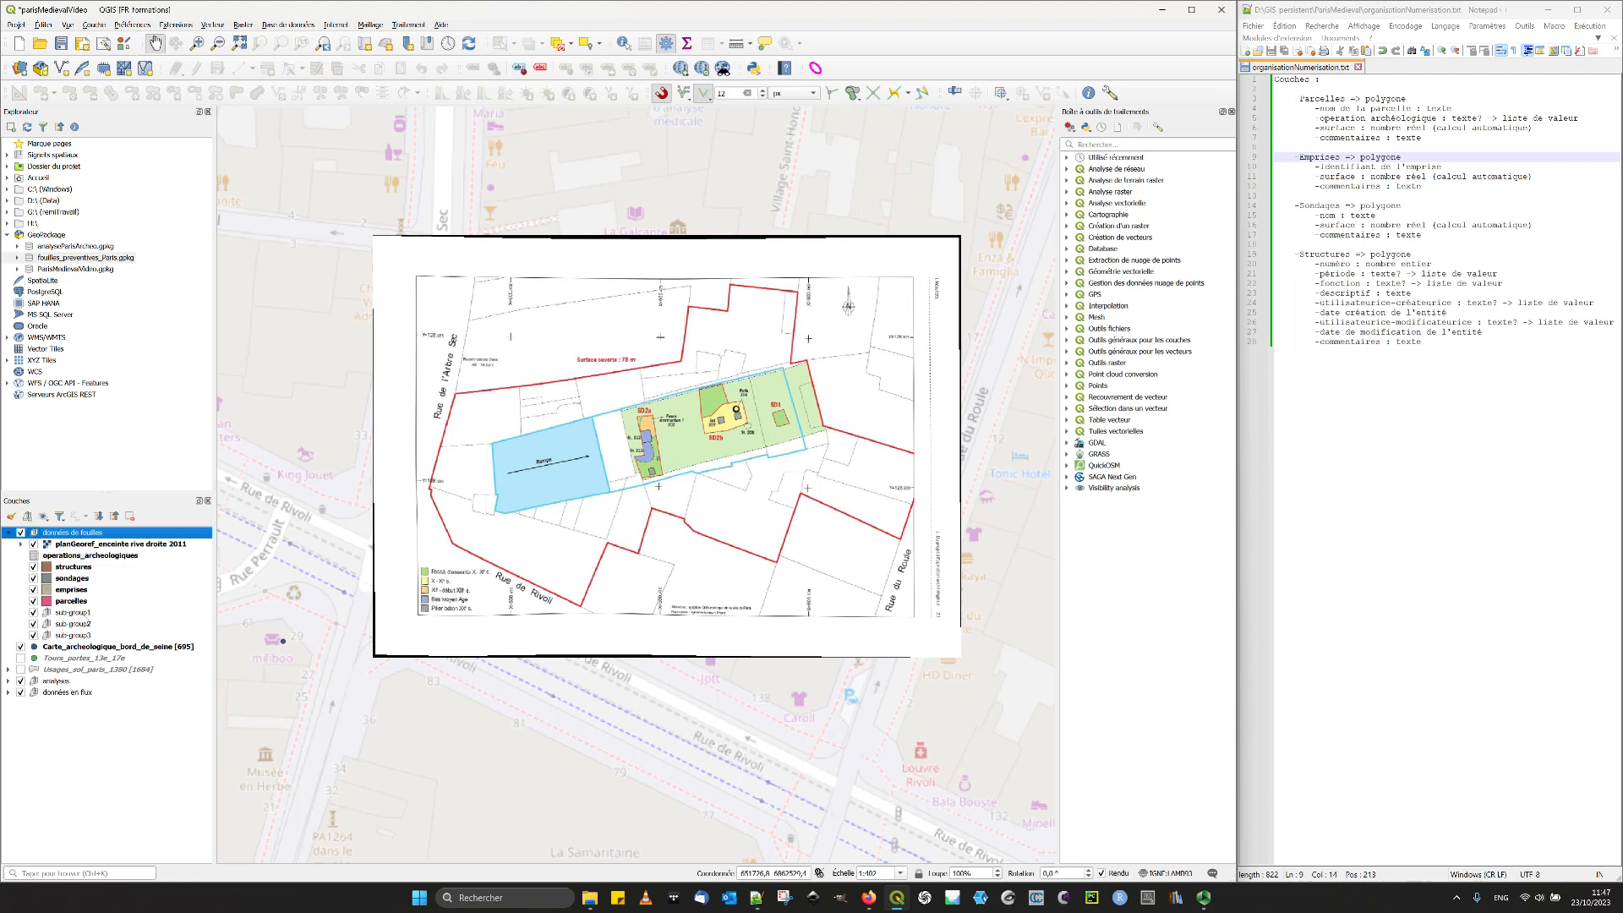
click(74, 612)
shift+click(77, 635)
click(129, 515)
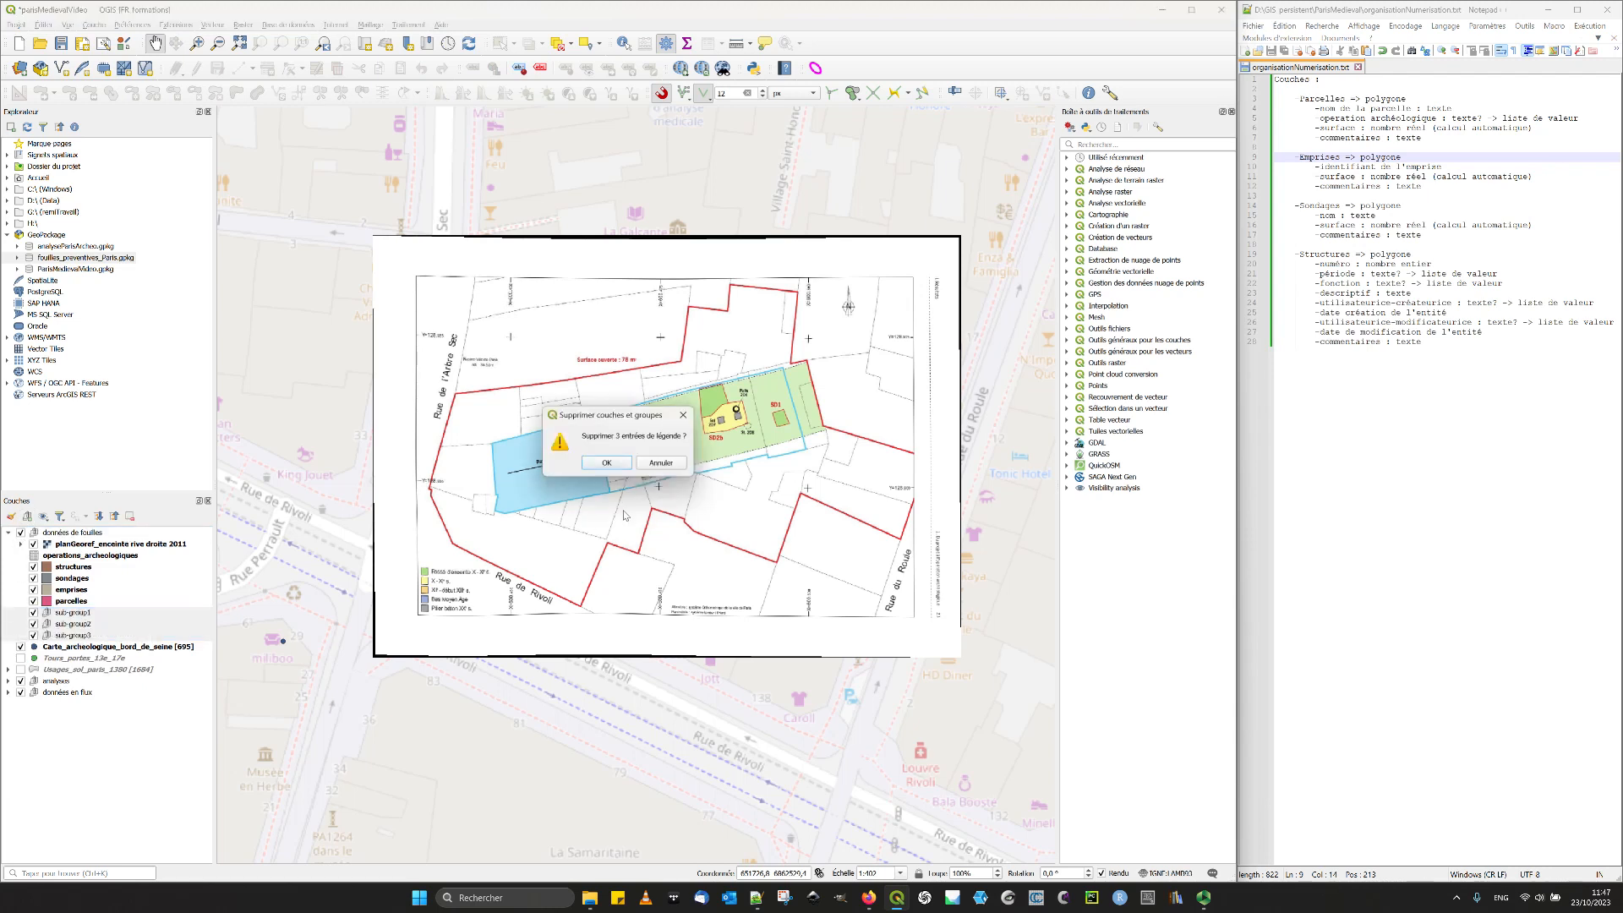
click(607, 463)
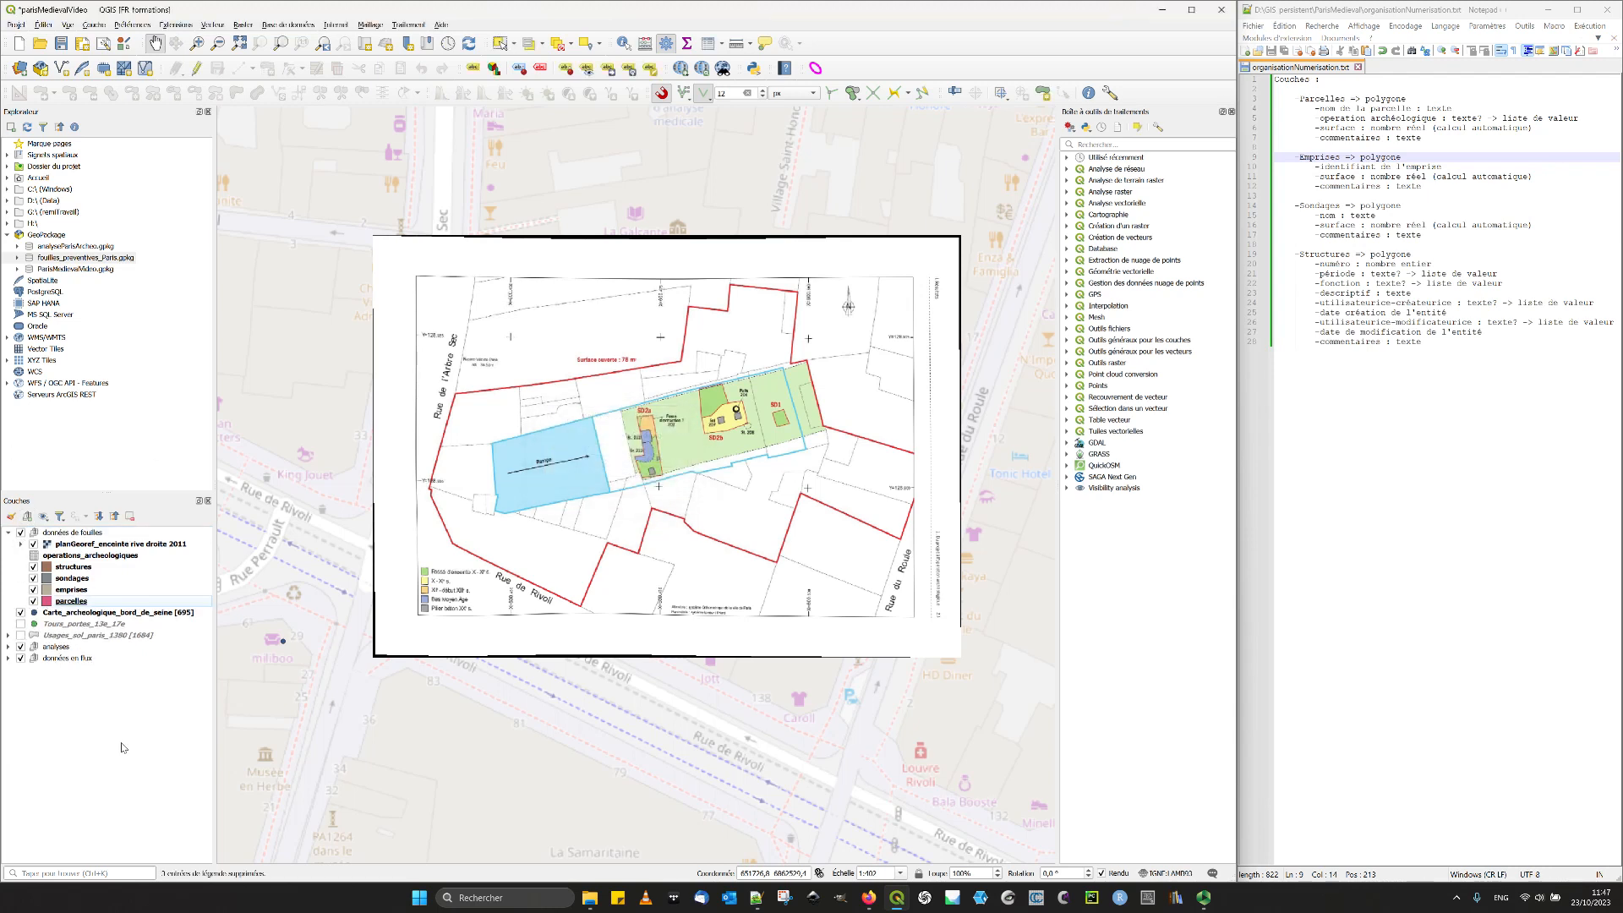
- Create another group, place it at the root level of the layer list, and name it "Données Paris (ALPAGE)"
click(61, 533)
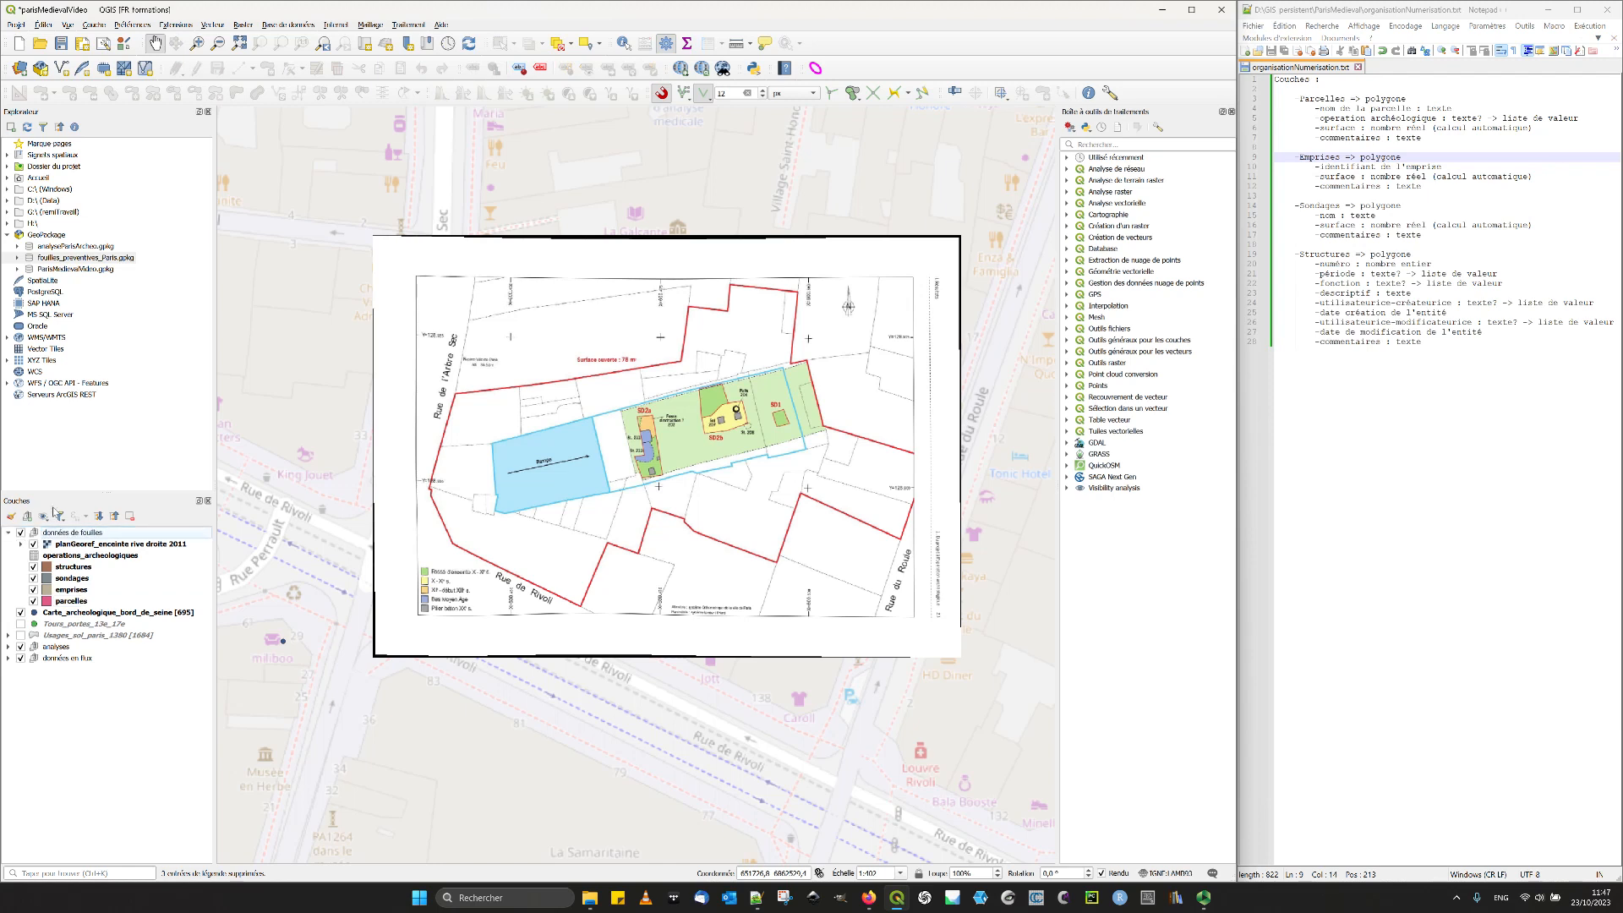
click(28, 517)
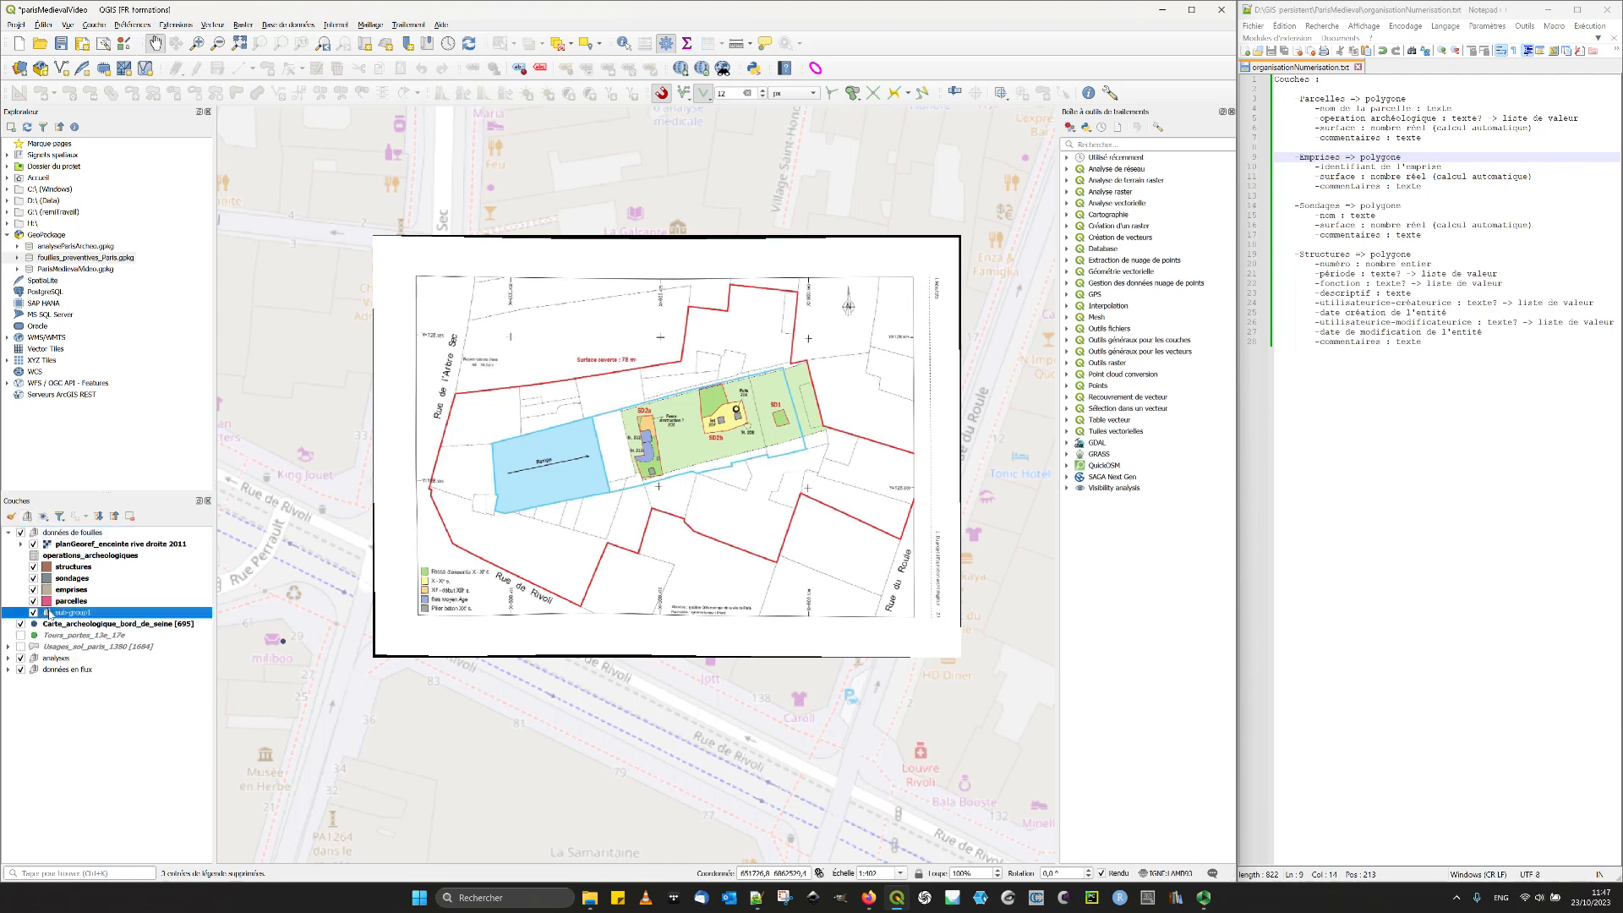
click(60, 673)
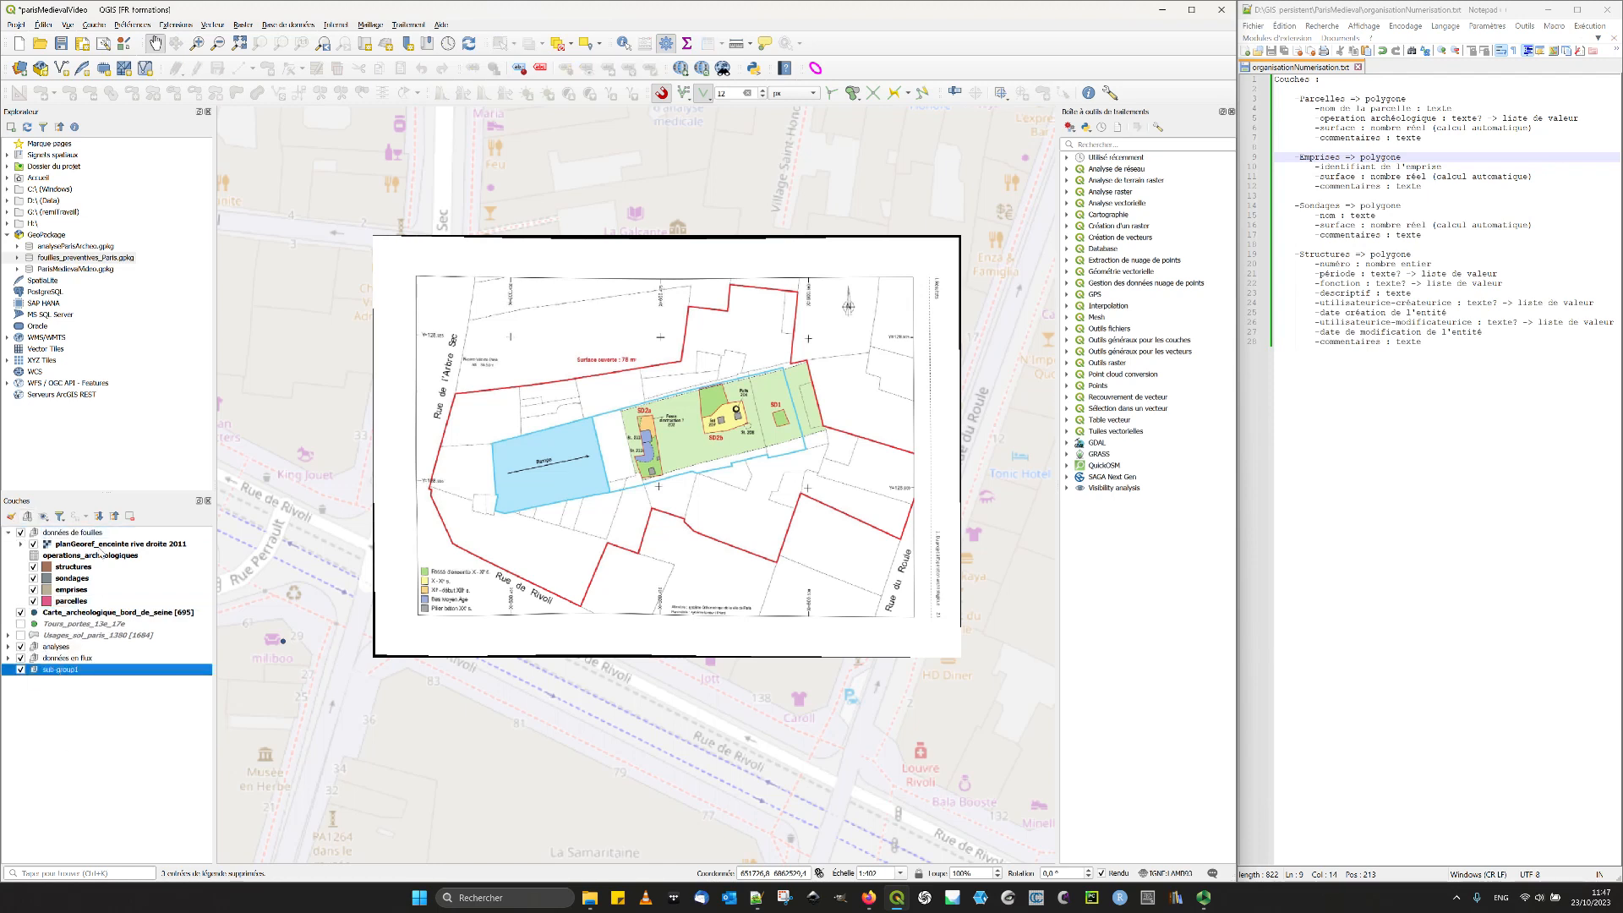
right_click(60, 674)
click(93, 716)
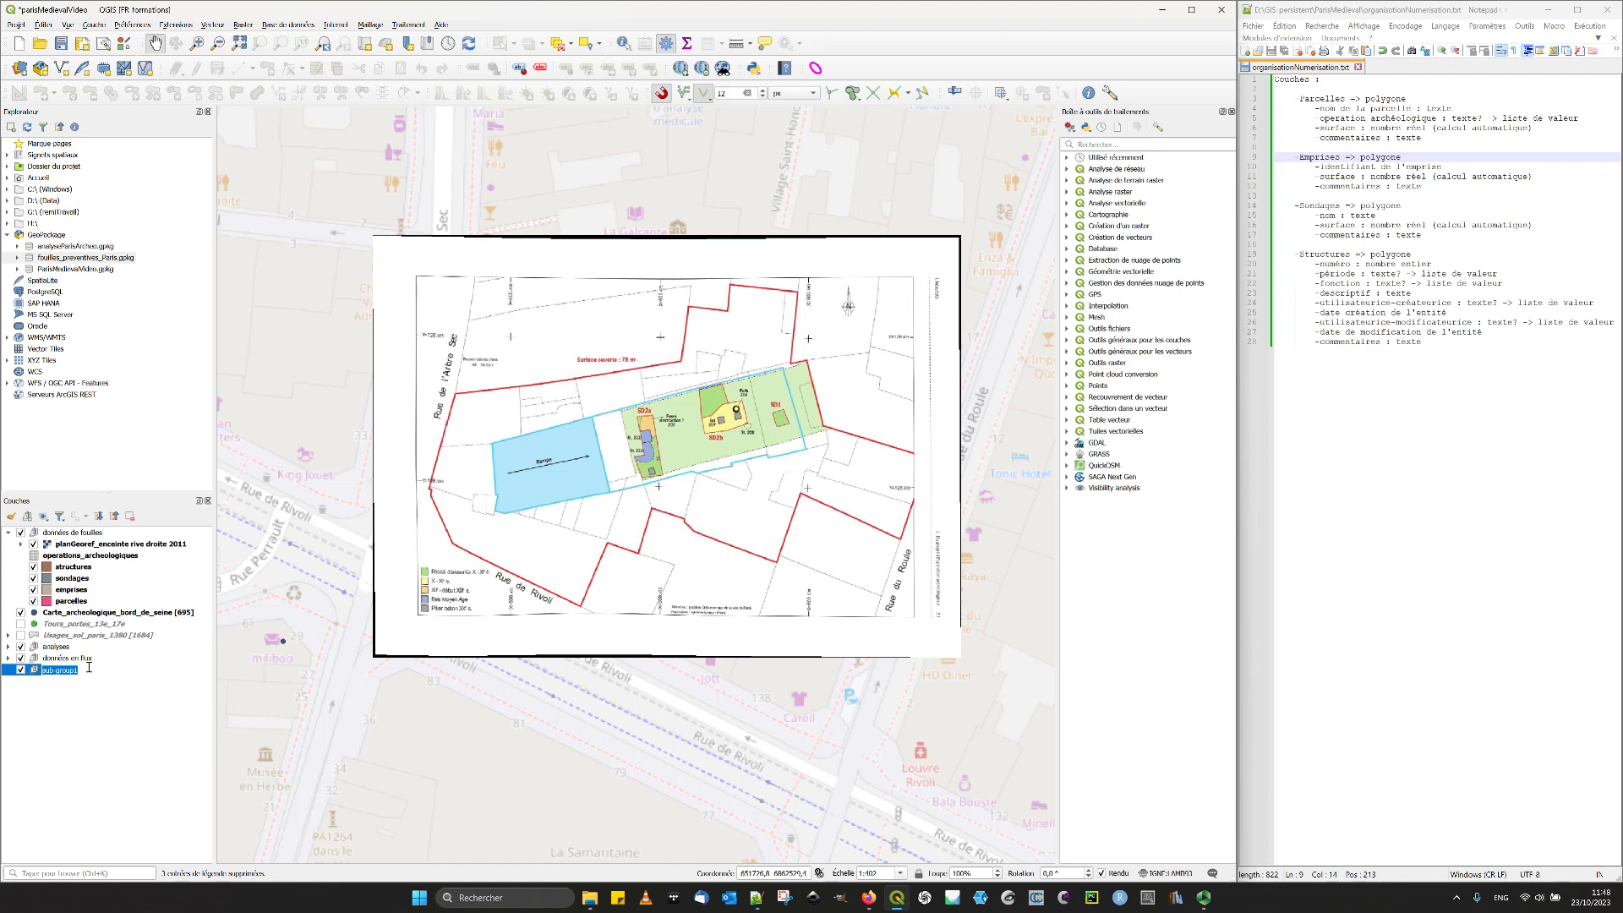
text(Données Paris (ALPS))
text(GE)
key(Return)
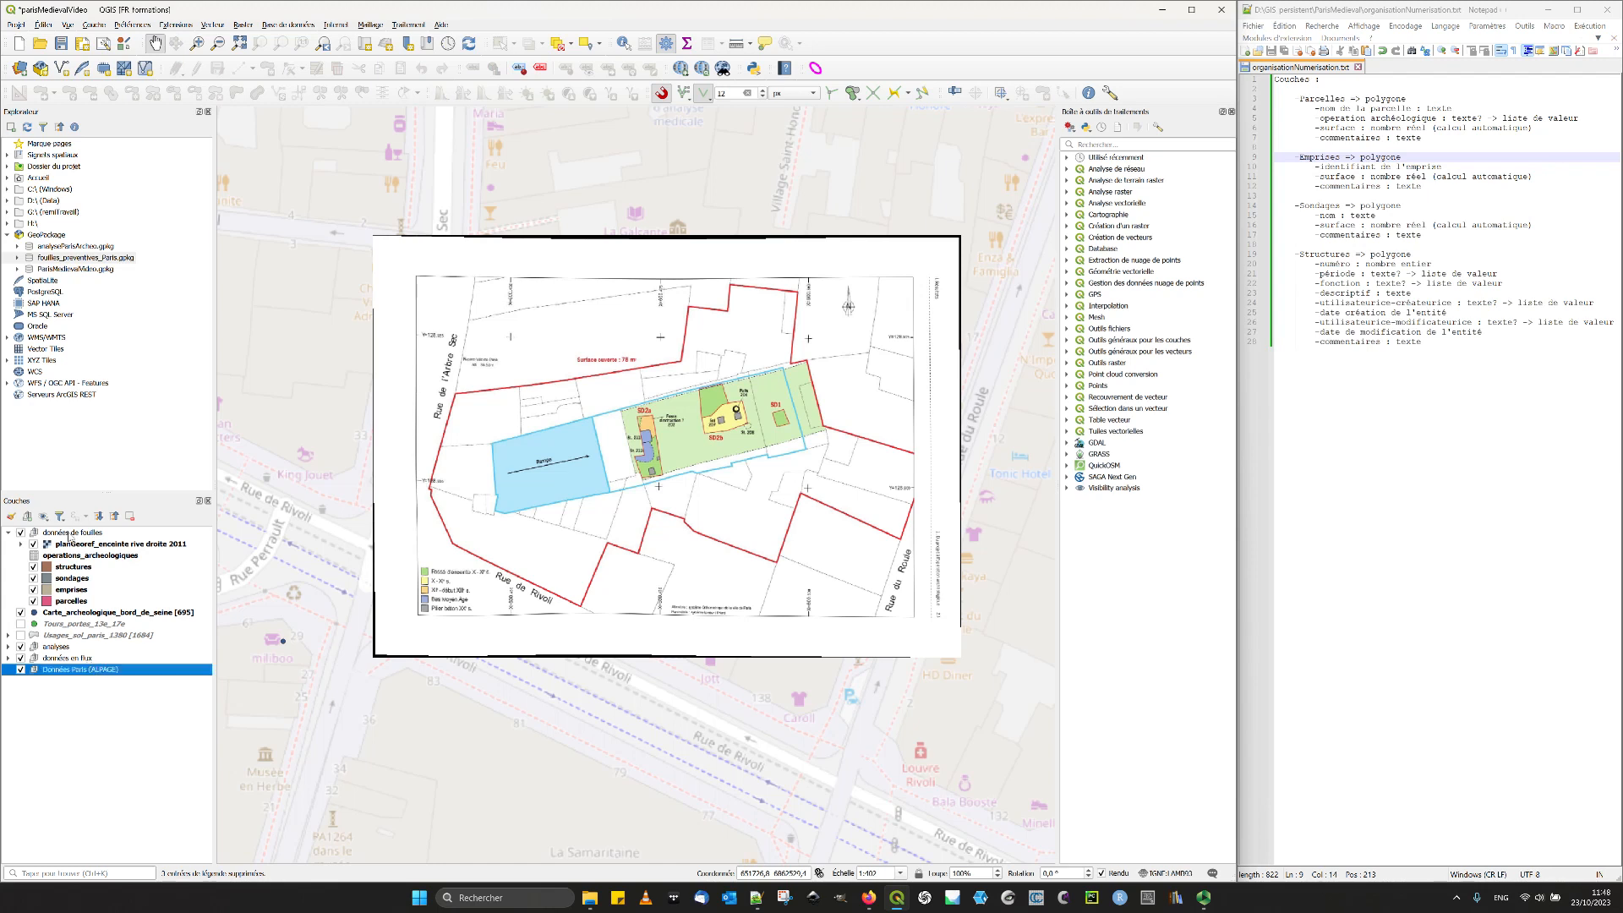
- Move the Carte_archeologique_bord_de_seine, Tours_portes_13e_17e and Usages_sol_paris_1380 layers into Données Paris (ALPAGE), with the collapsed group above analyses
click(68, 612)
shift+click(67, 635)
mouse_move(64, 615)
mouse_down()
mouse_move(65, 674)
mouse_move(73, 613)
mouse_up()
click(10, 639)
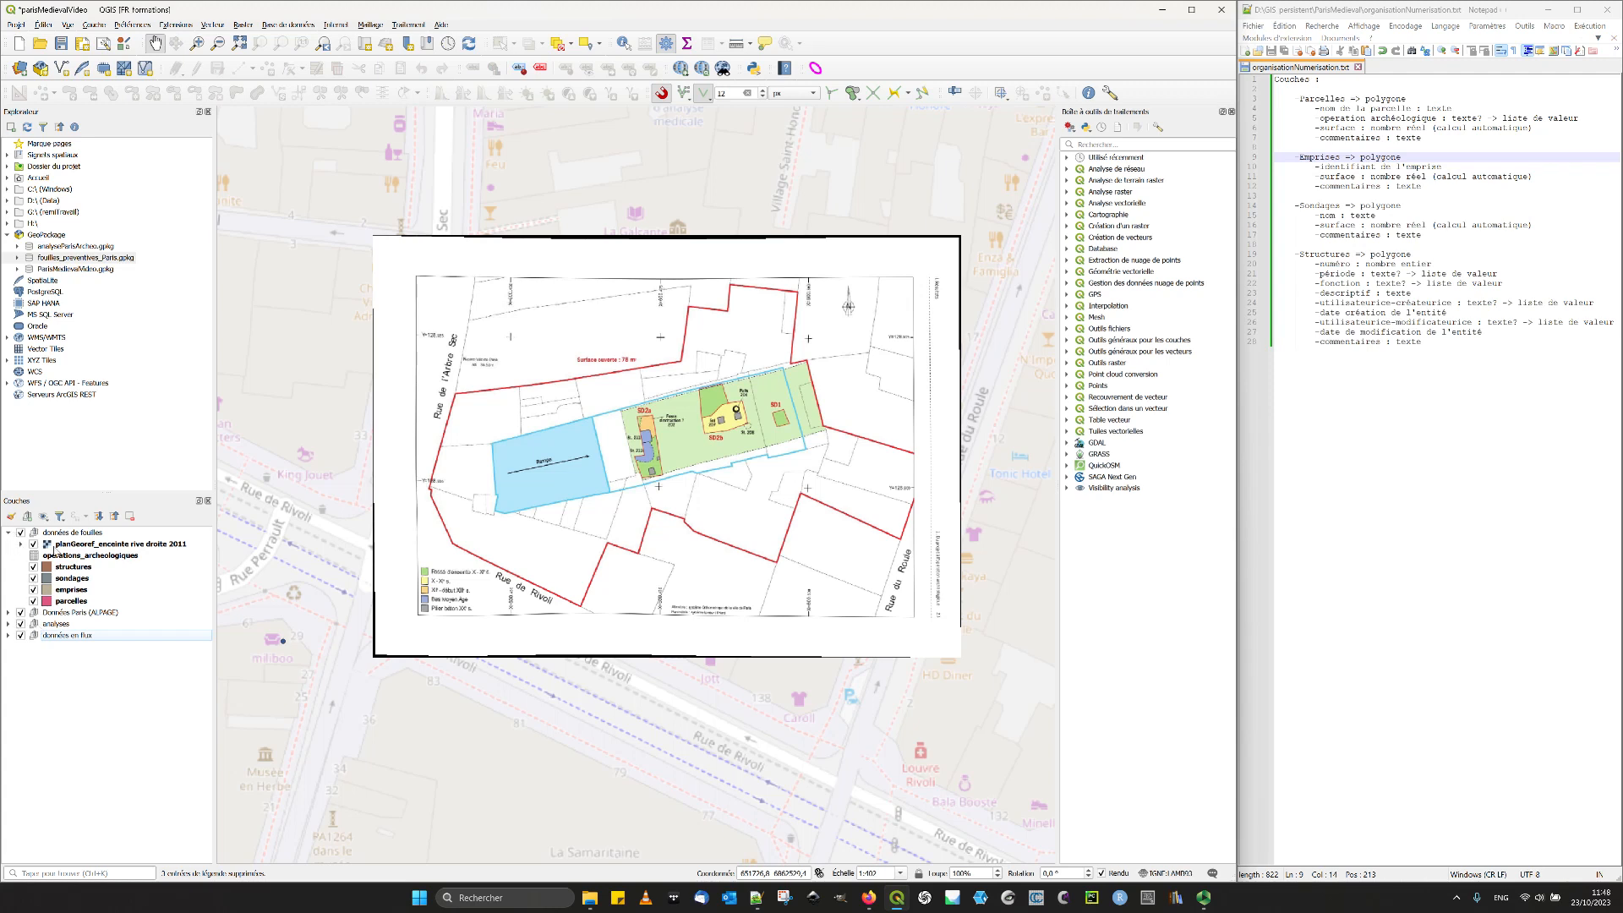
- Move the planGeoref_enceinte rive droite 2011 layer below parcelles within the données de fouilles group
drag(56, 545, 100, 611)
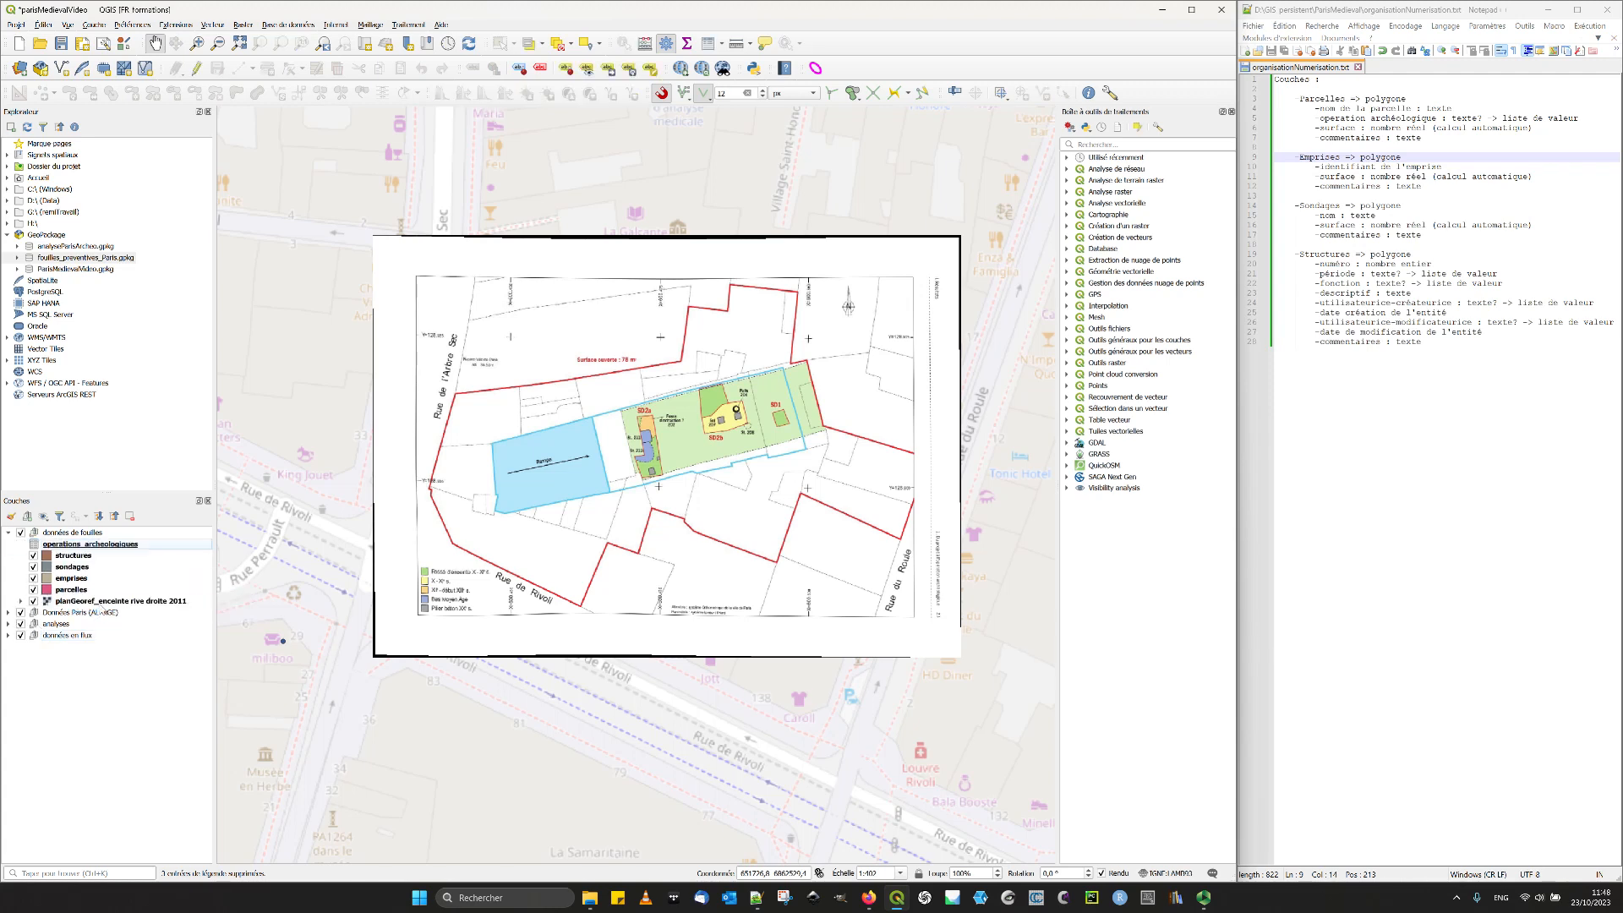
- Go through the layers of the données de fouilles group to examine their stacking order
click(71, 590)
click(71, 579)
click(73, 569)
click(63, 602)
click(64, 590)
click(64, 579)
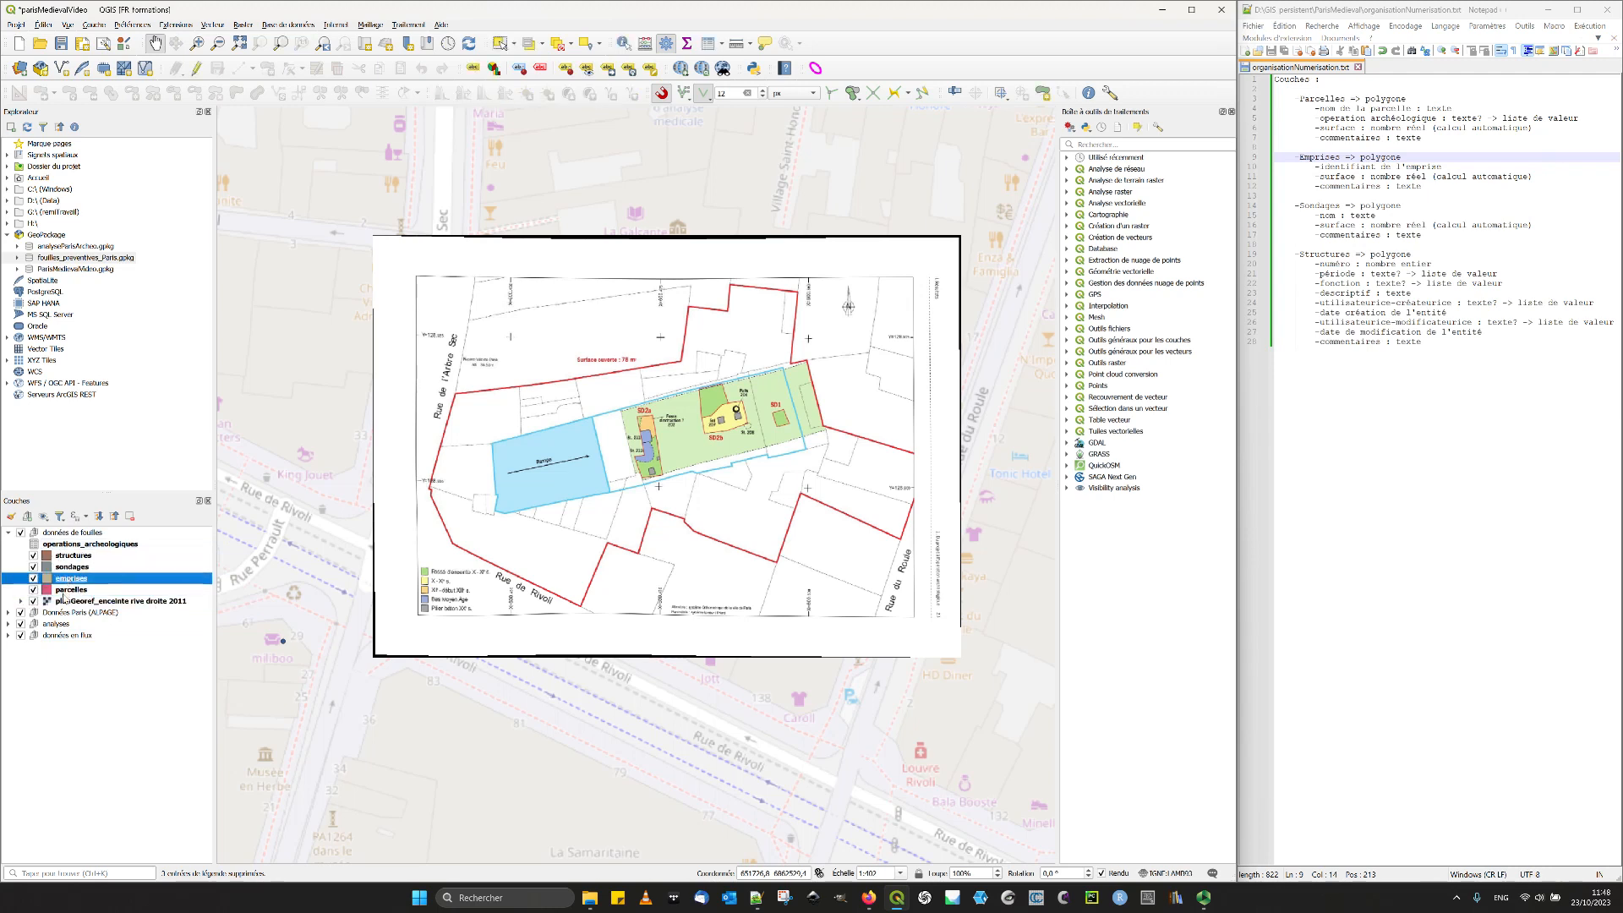
click(71, 591)
click(72, 568)
click(73, 579)
click(75, 557)
click(75, 567)
click(57, 545)
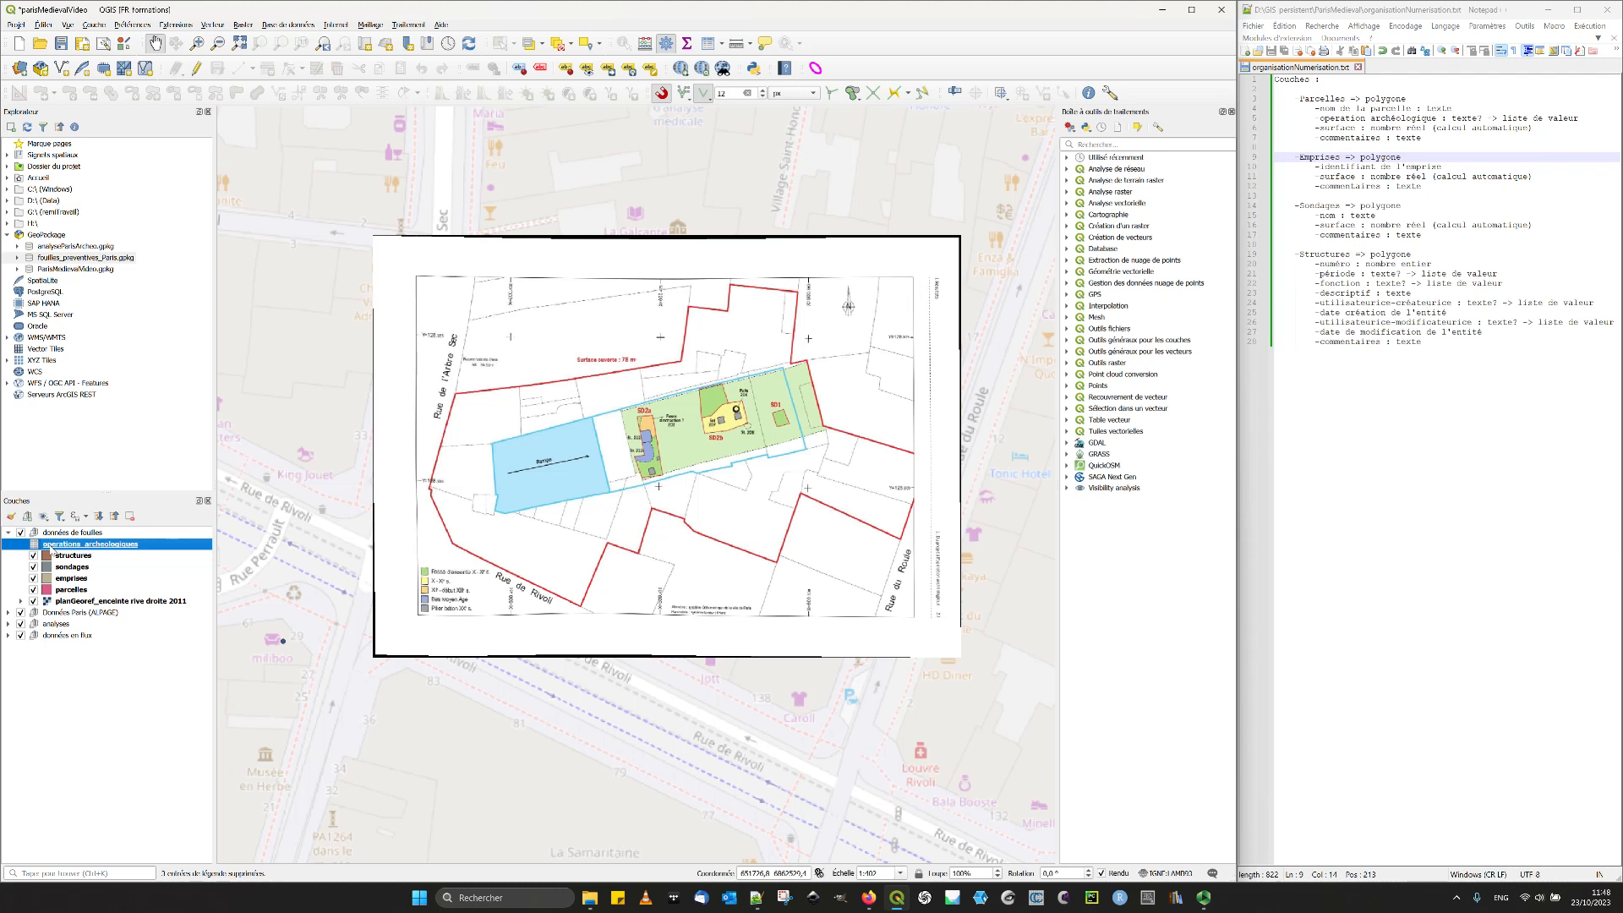
- Create a subgroup inside données de fouilles and name it "sémantique"
click(27, 517)
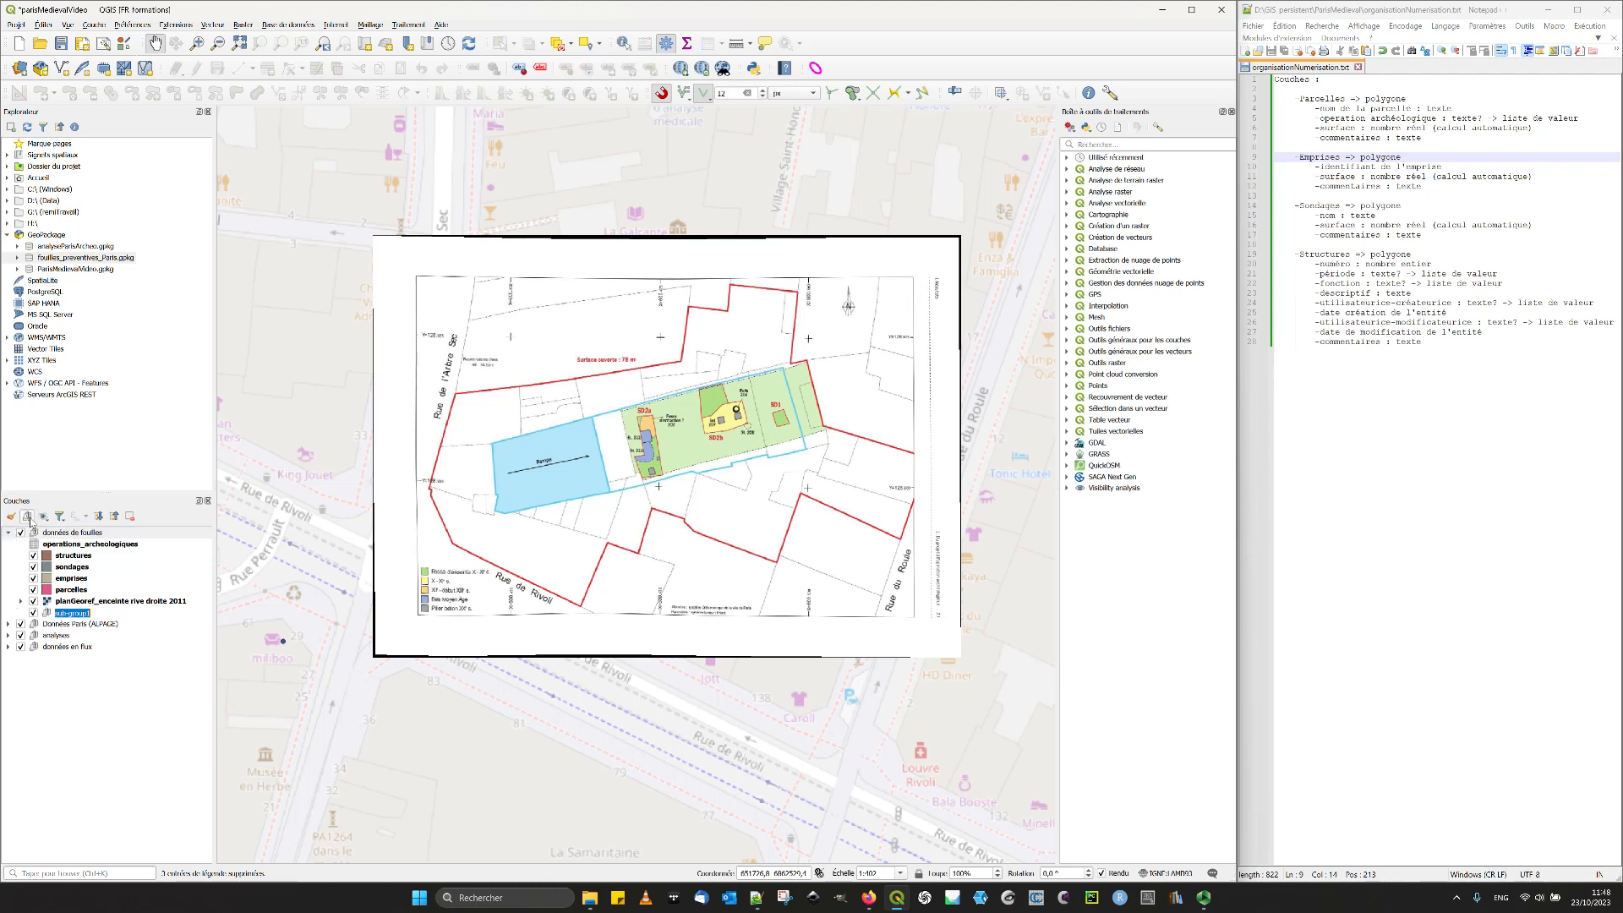
text(s)
text(donn)
text(matique)
- Move the operations_archeologiques table into the sémantique subgroup and save the project
click(28, 526)
drag(71, 545, 100, 618)
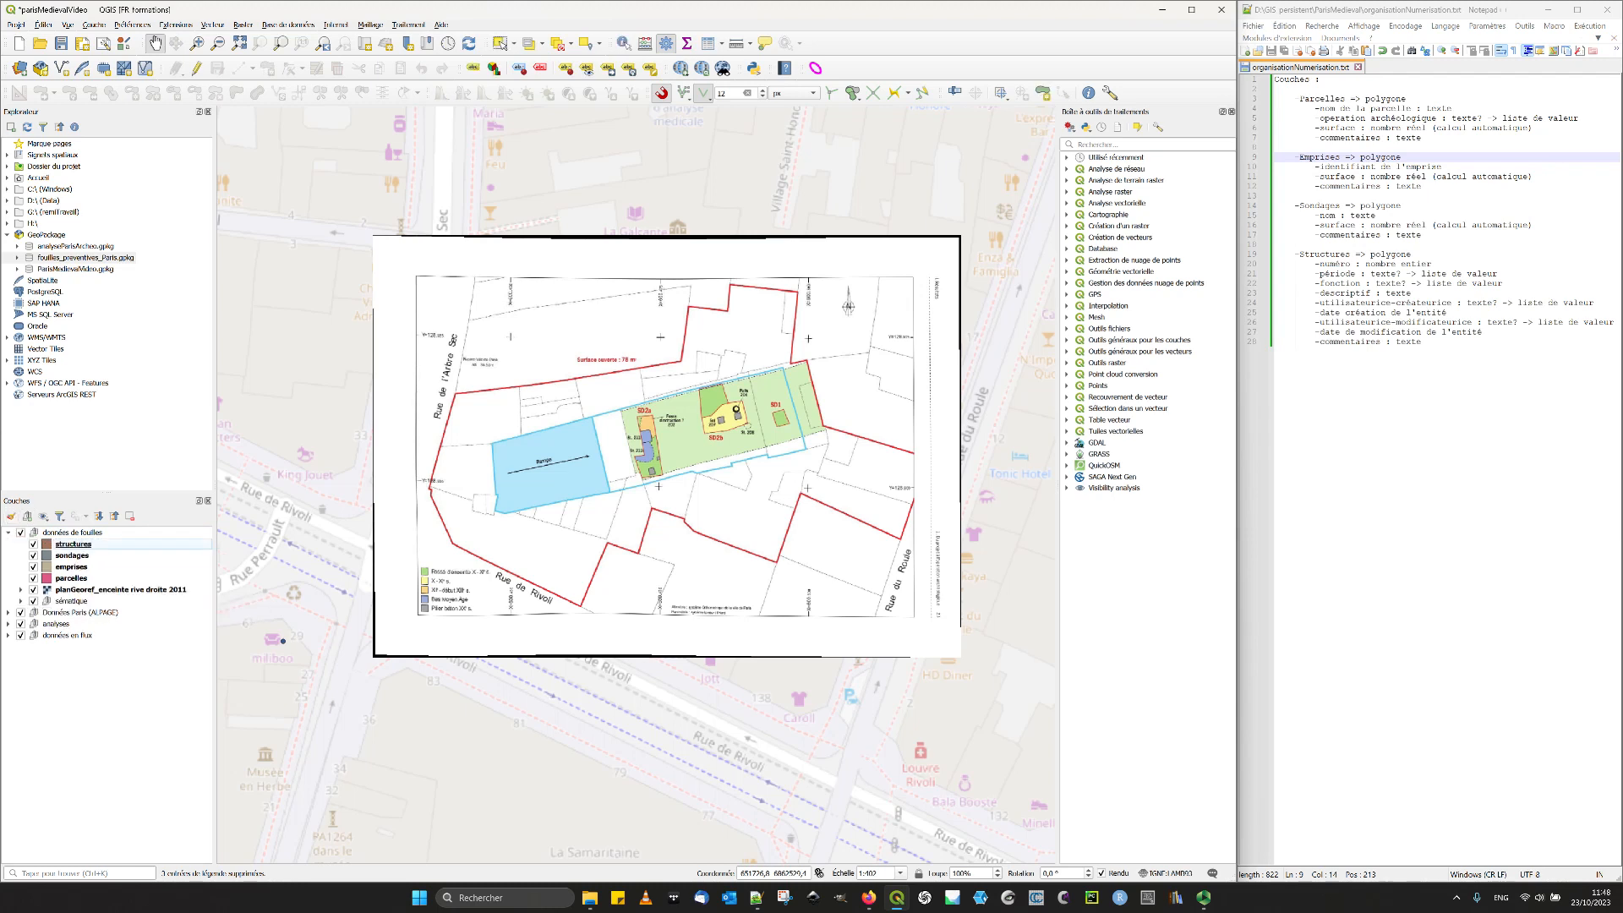
click(61, 43)
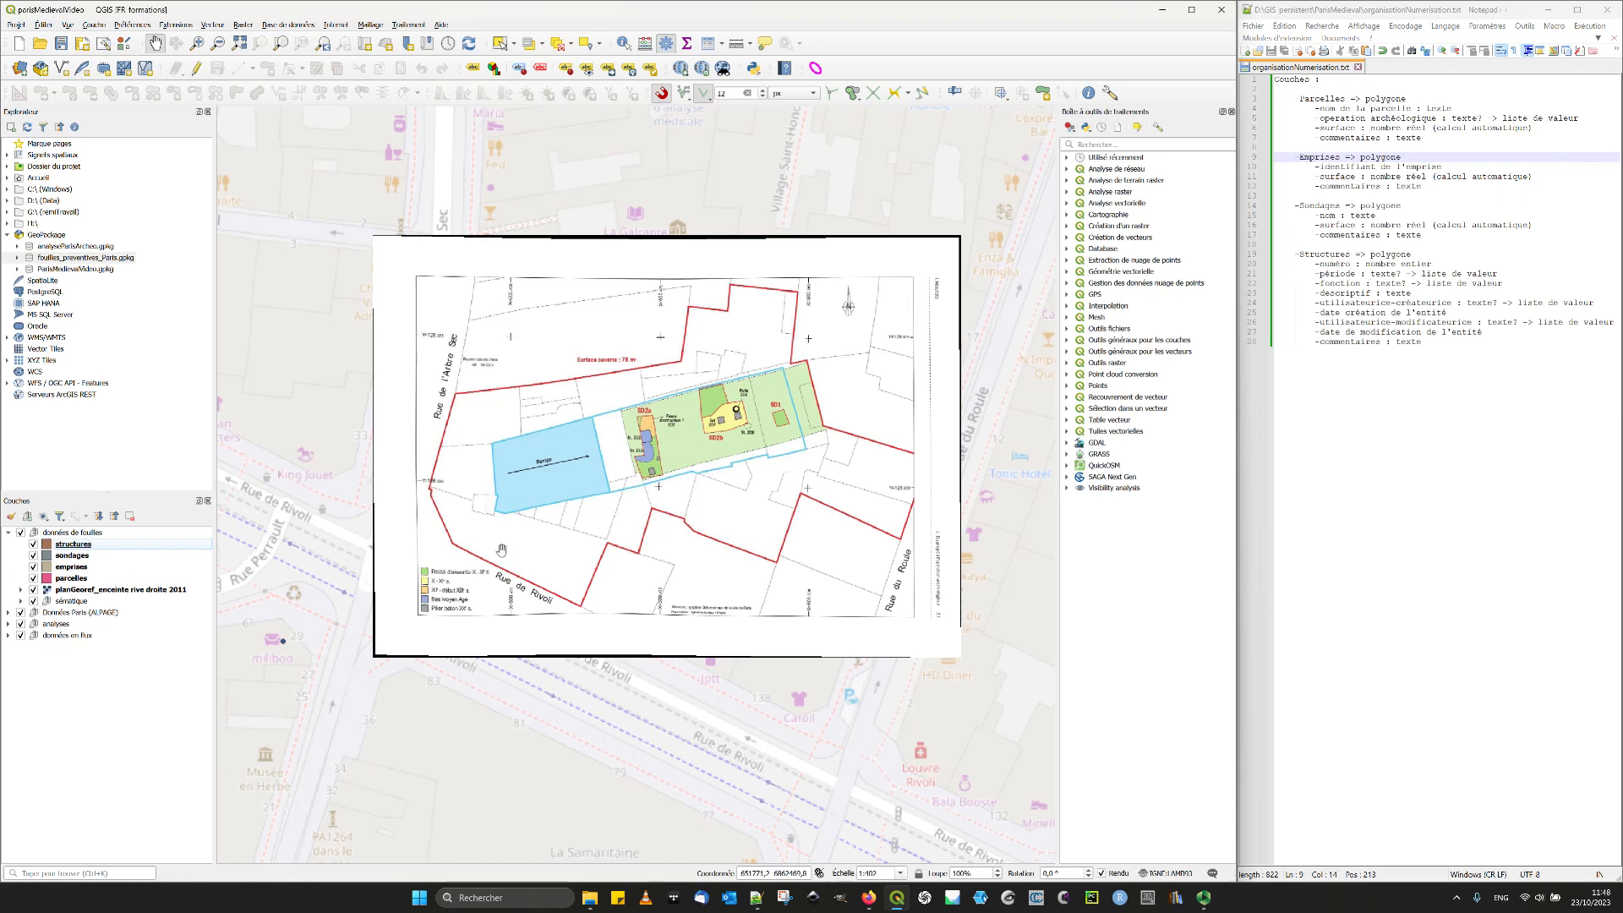
- Open the attribute table of operations_archeologiques in the sémantique subgroup and examine it in both table and form views
click(21, 601)
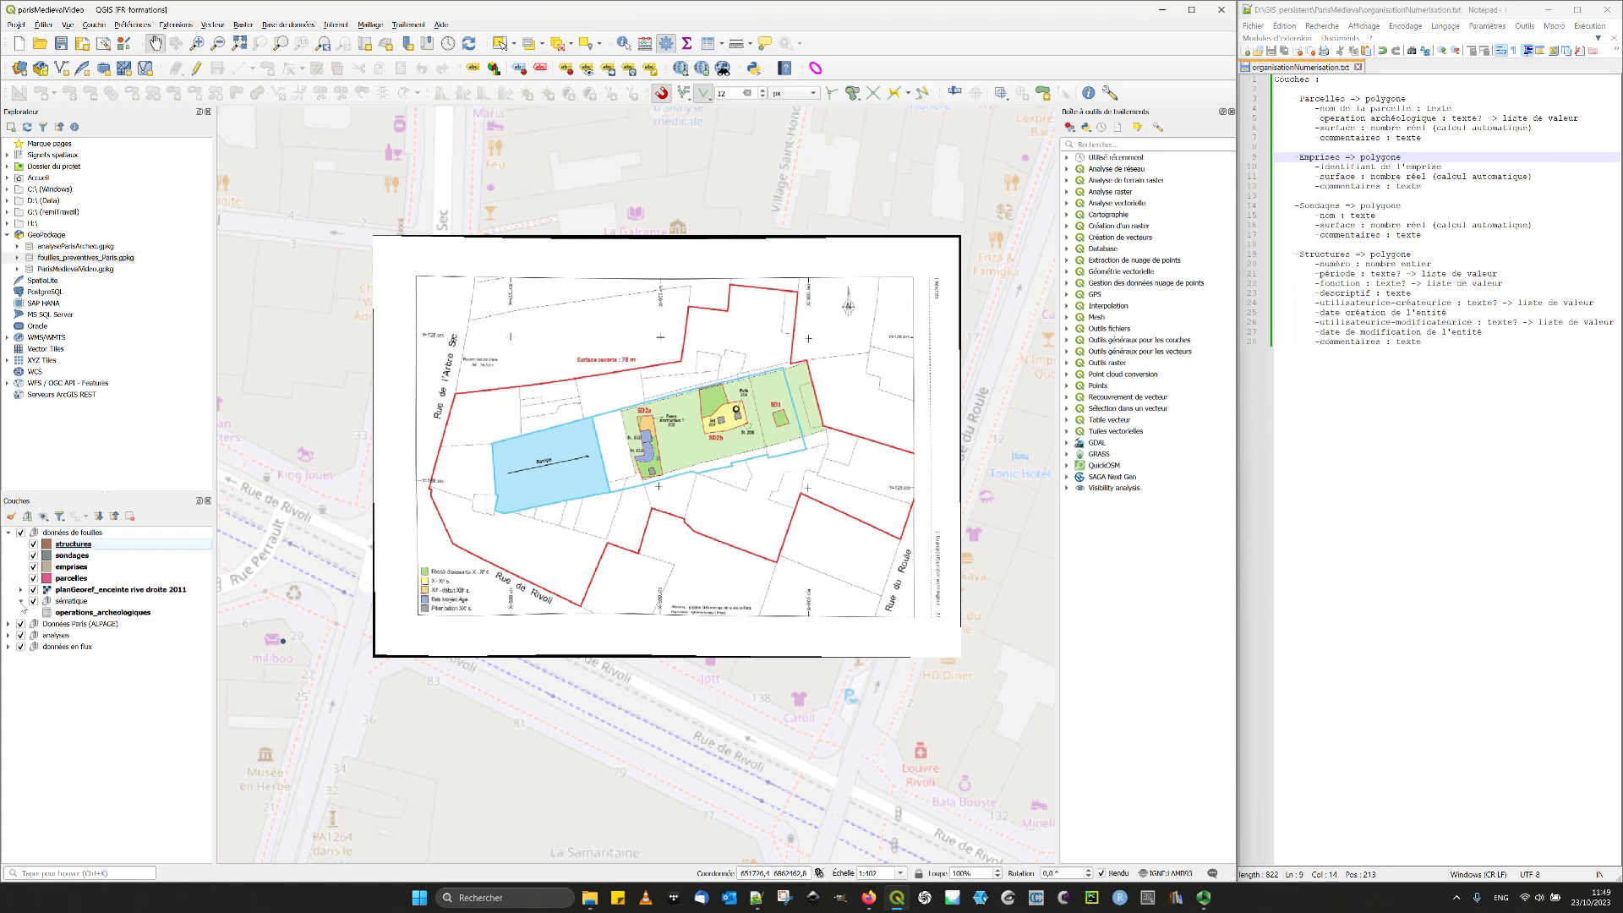
click(118, 614)
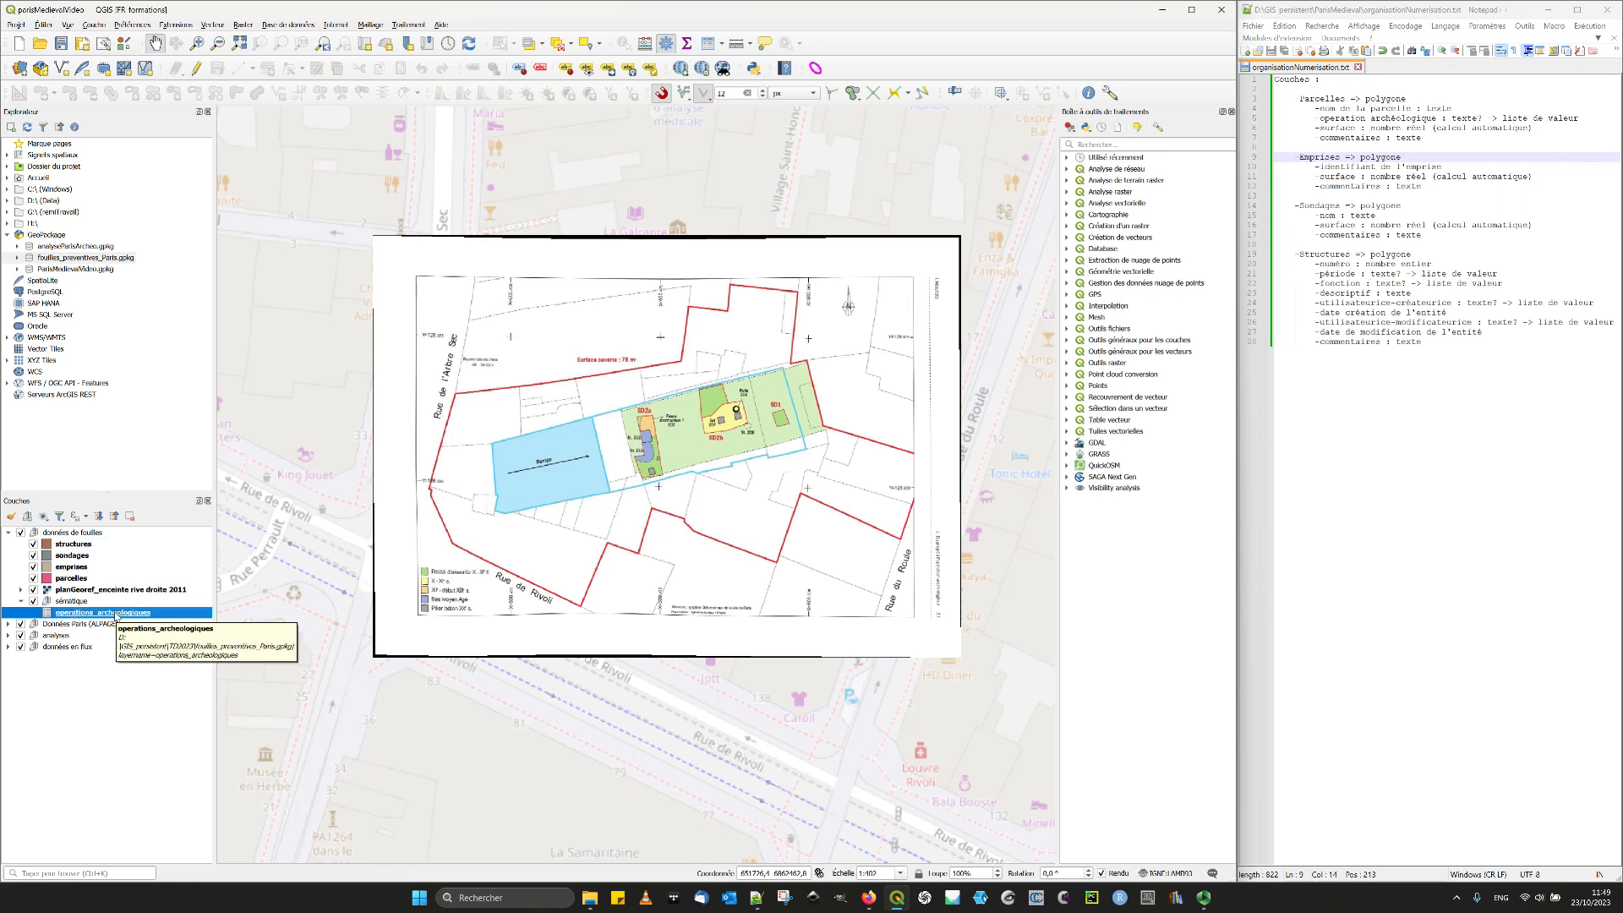
right_click(117, 615)
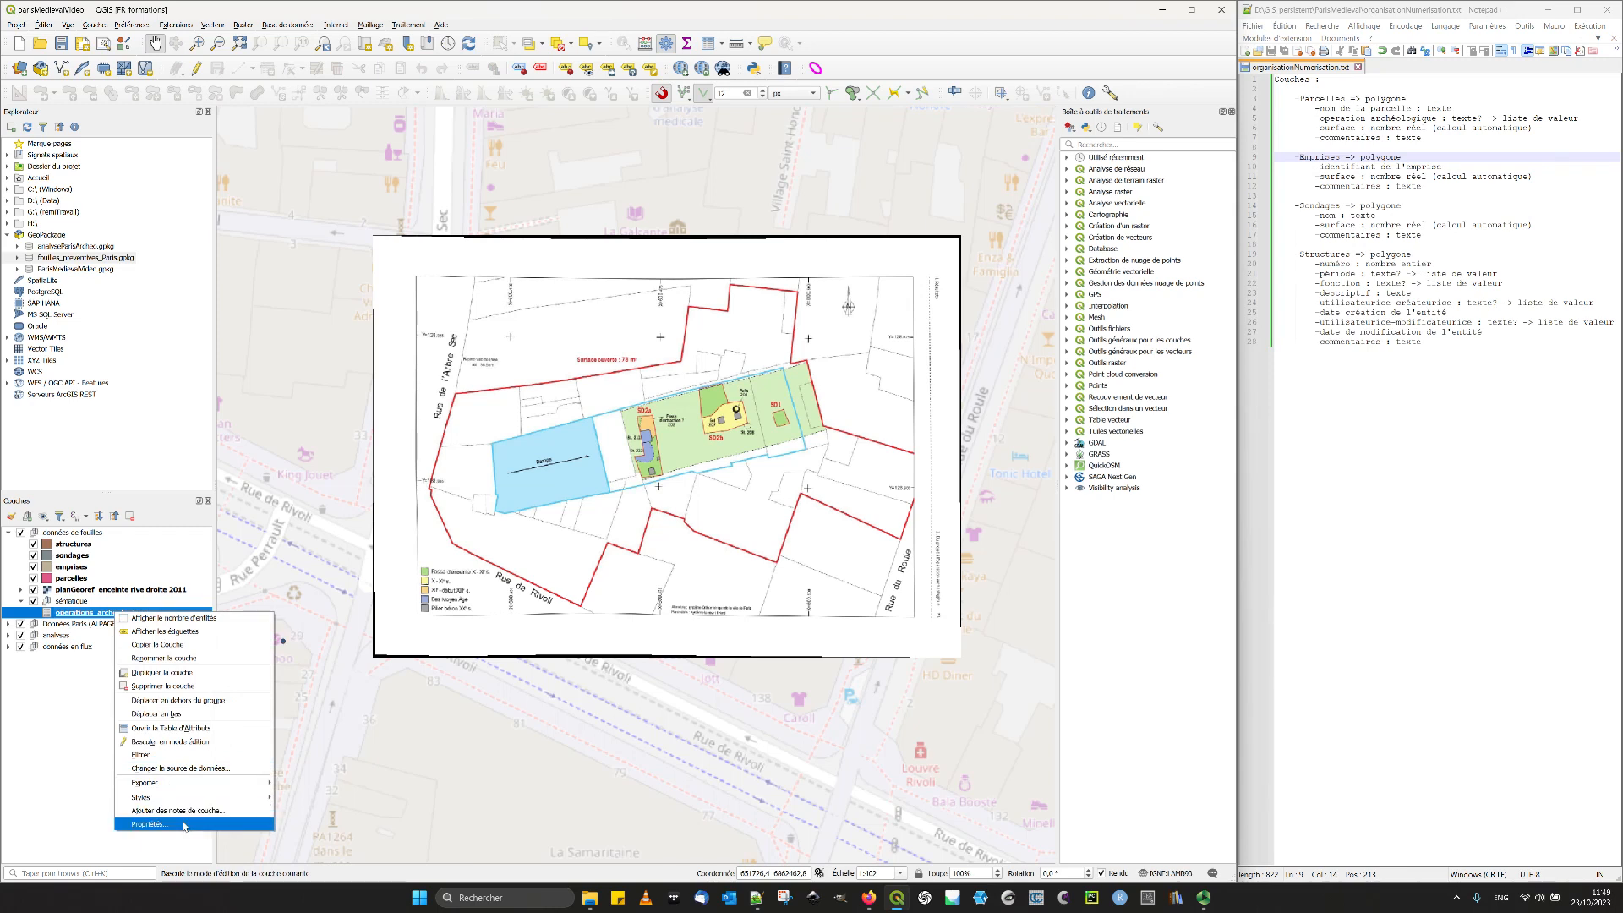
click(90, 798)
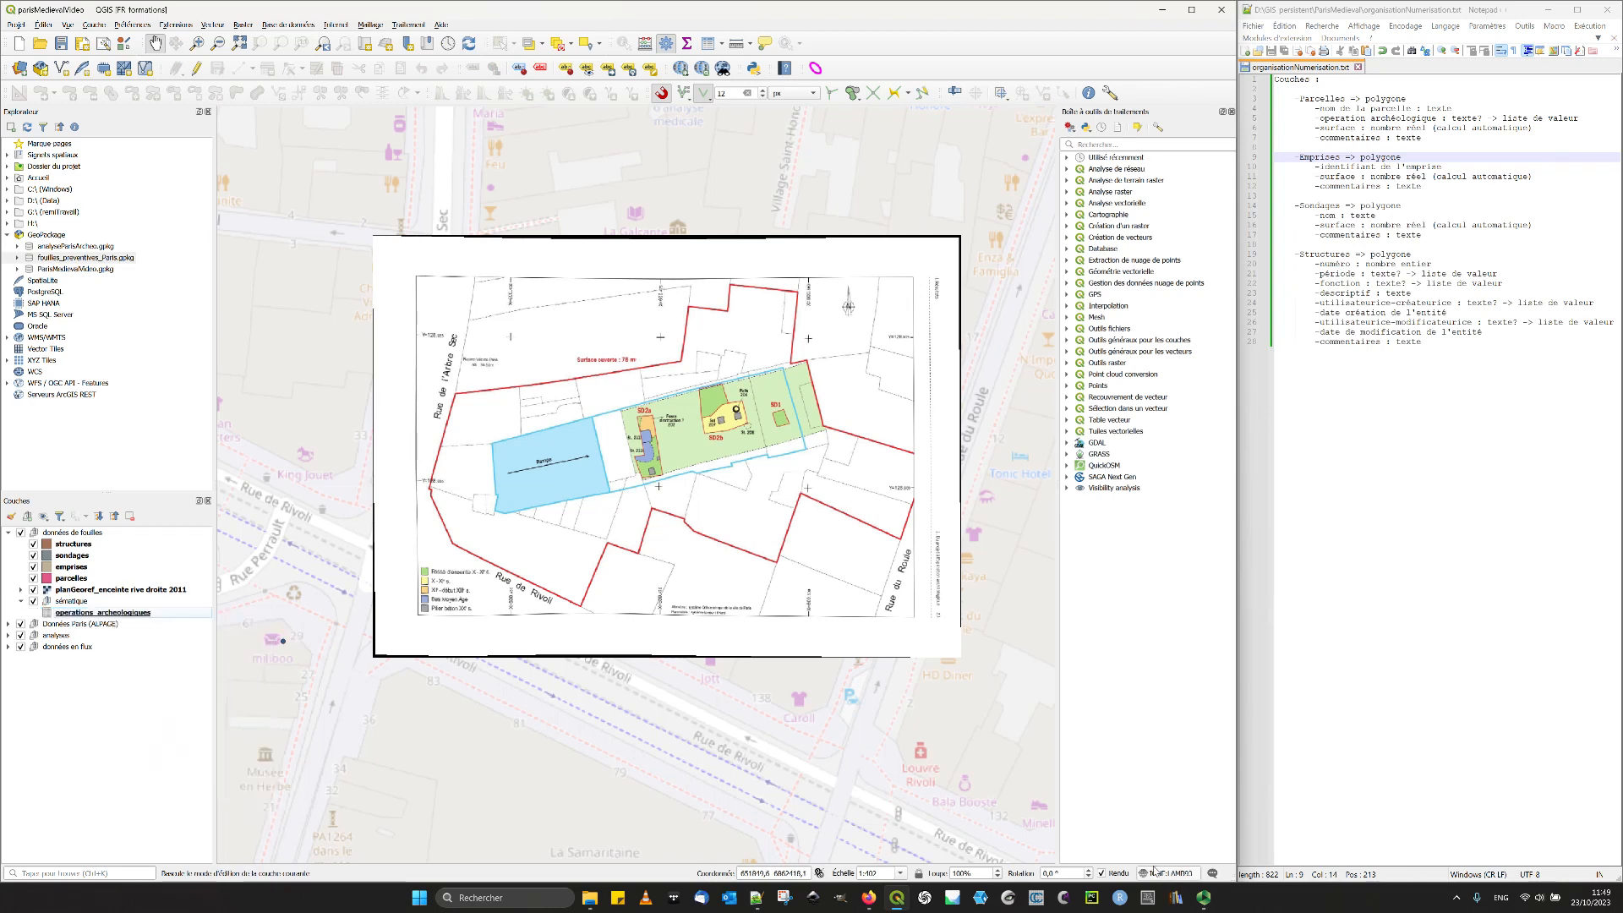
click(72, 613)
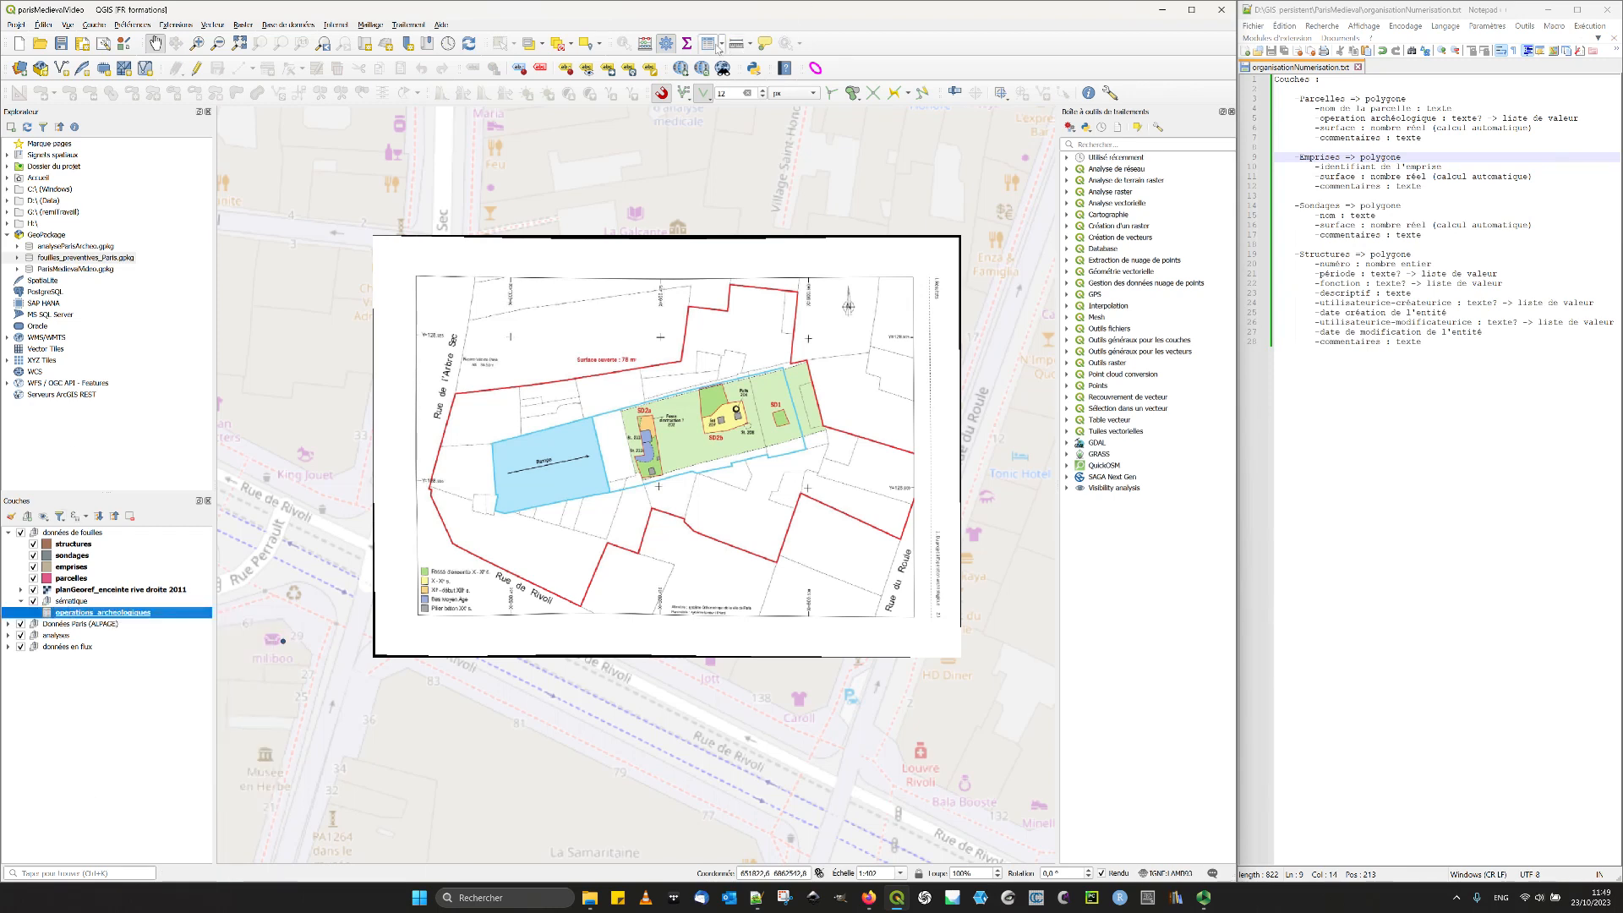
click(689, 44)
click(688, 44)
click(708, 44)
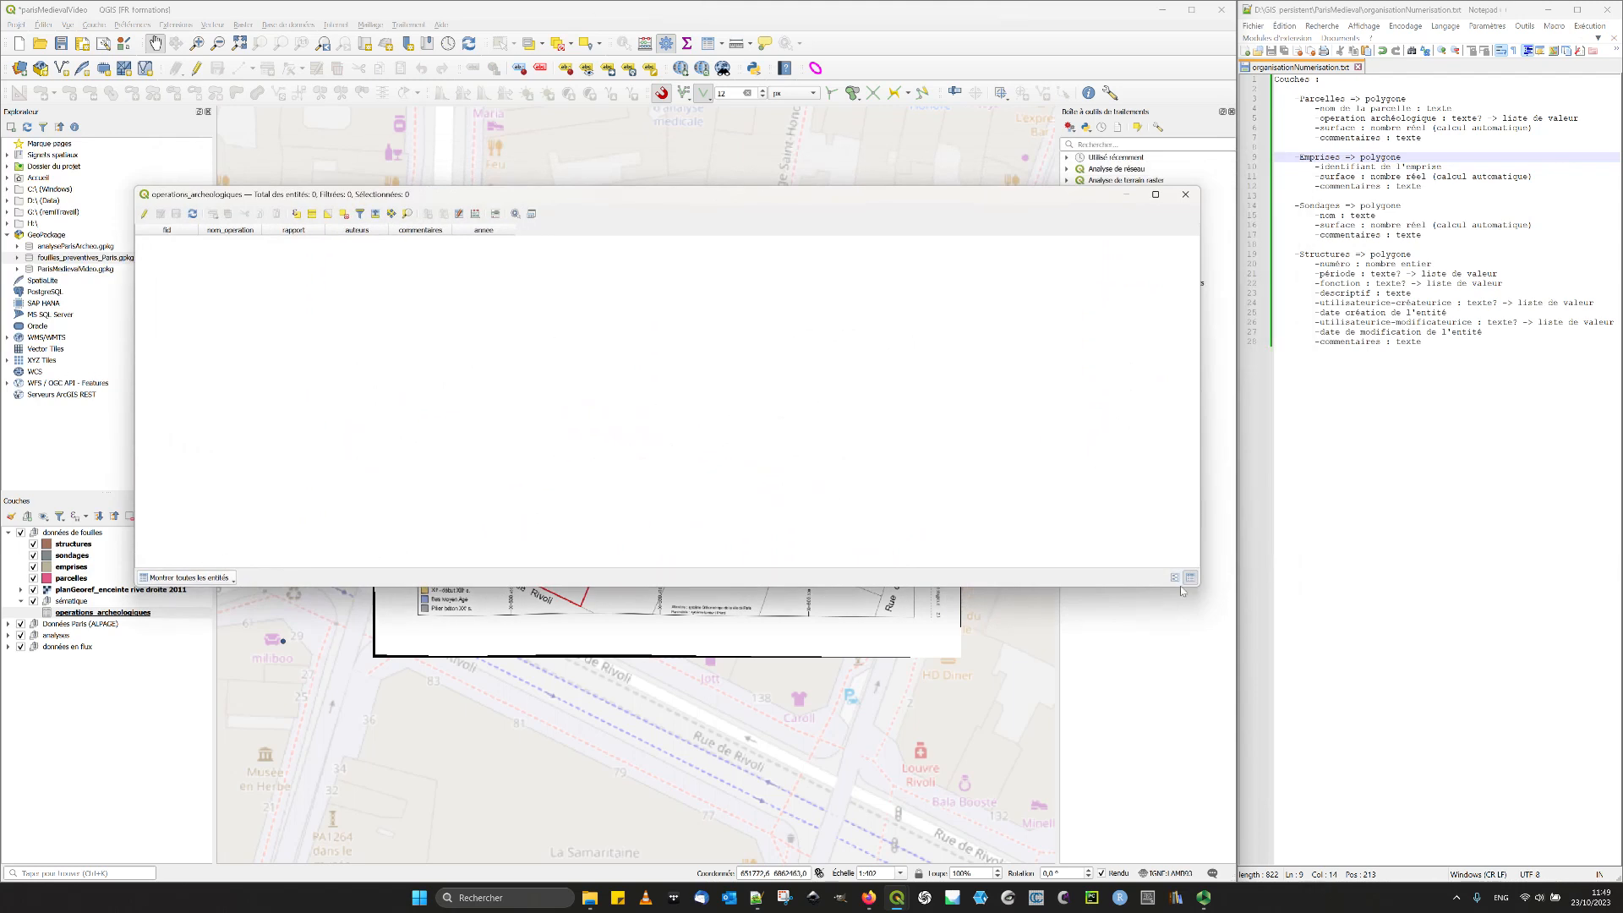
click(1174, 578)
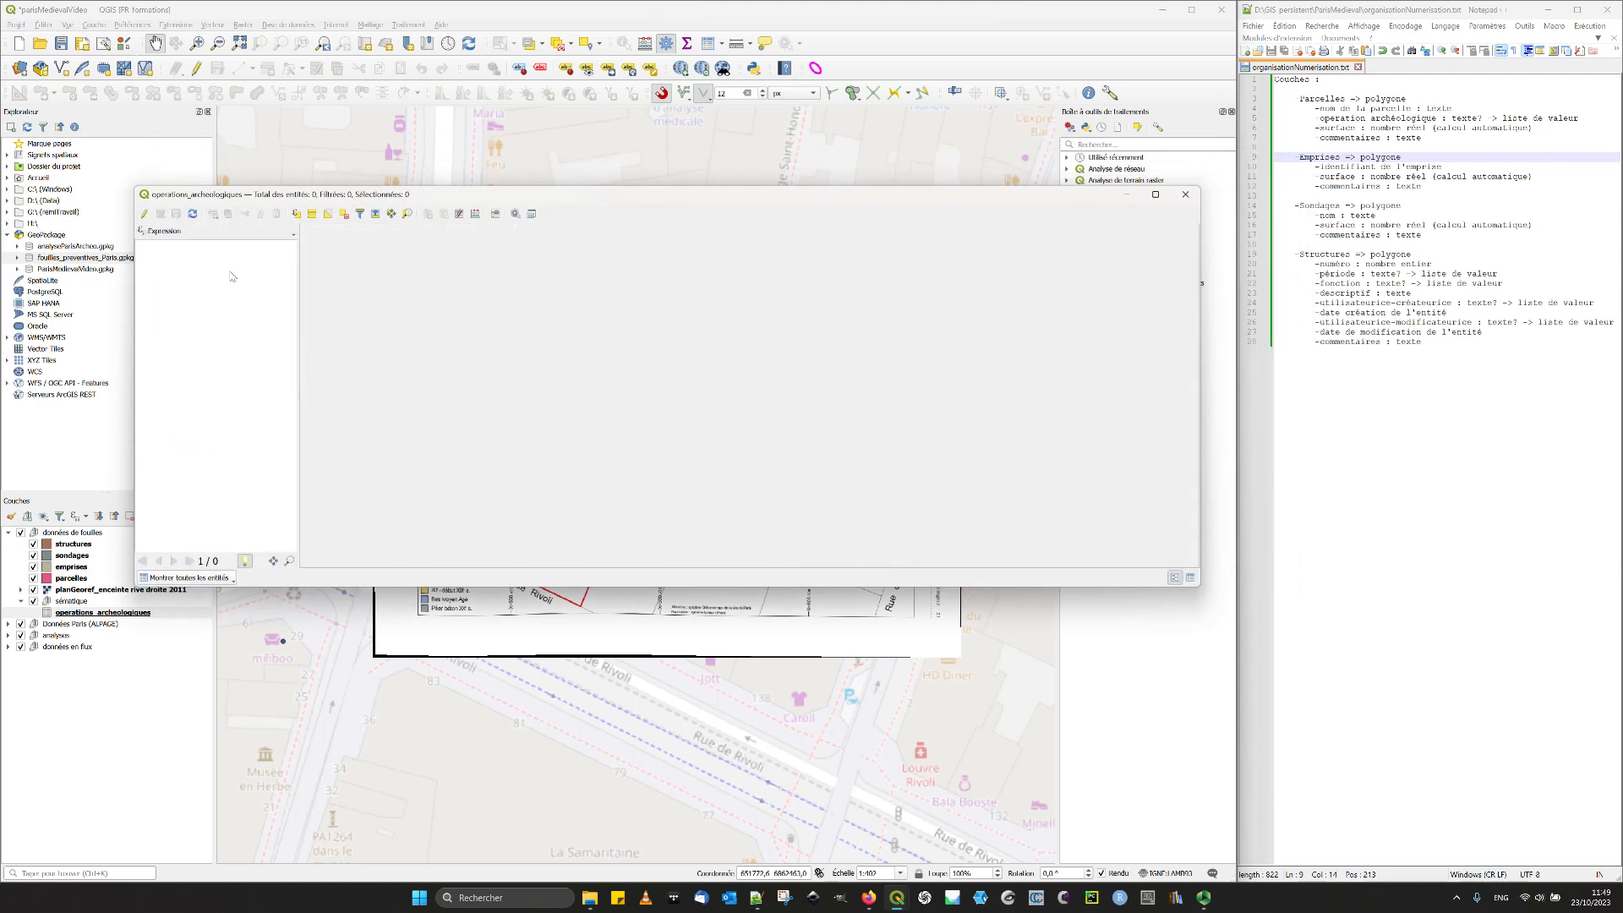
click(1185, 195)
- Compare the form and table views of the Carte_archeologique_bord_de_seine attribute table in Données Paris (ALPAGE), closing the table and group when done
click(9, 624)
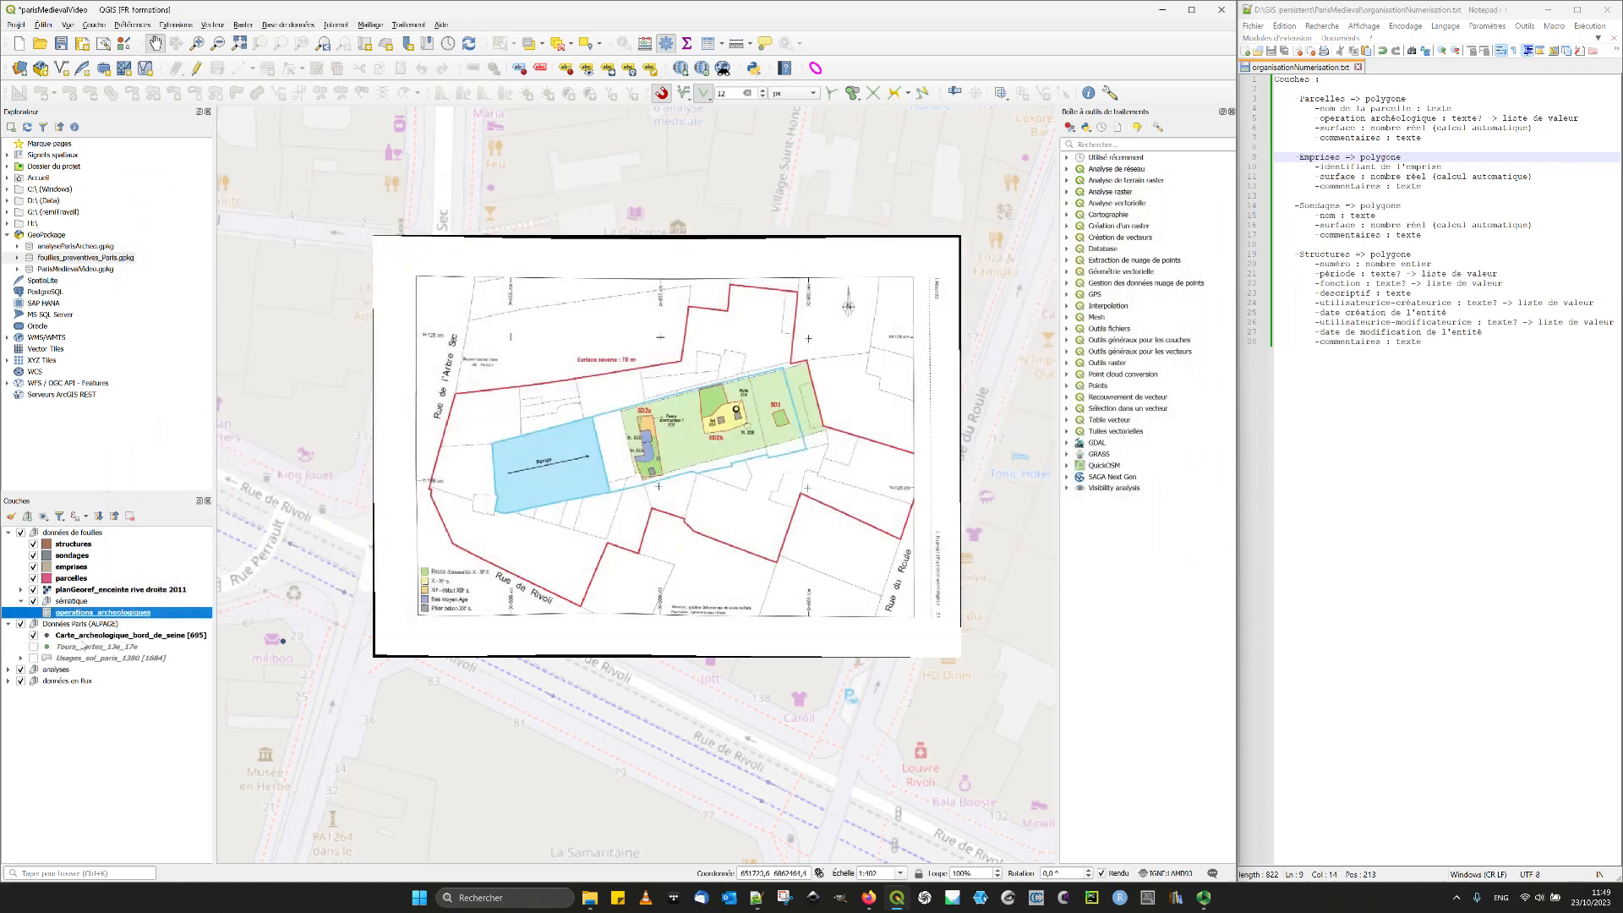
click(85, 635)
click(711, 44)
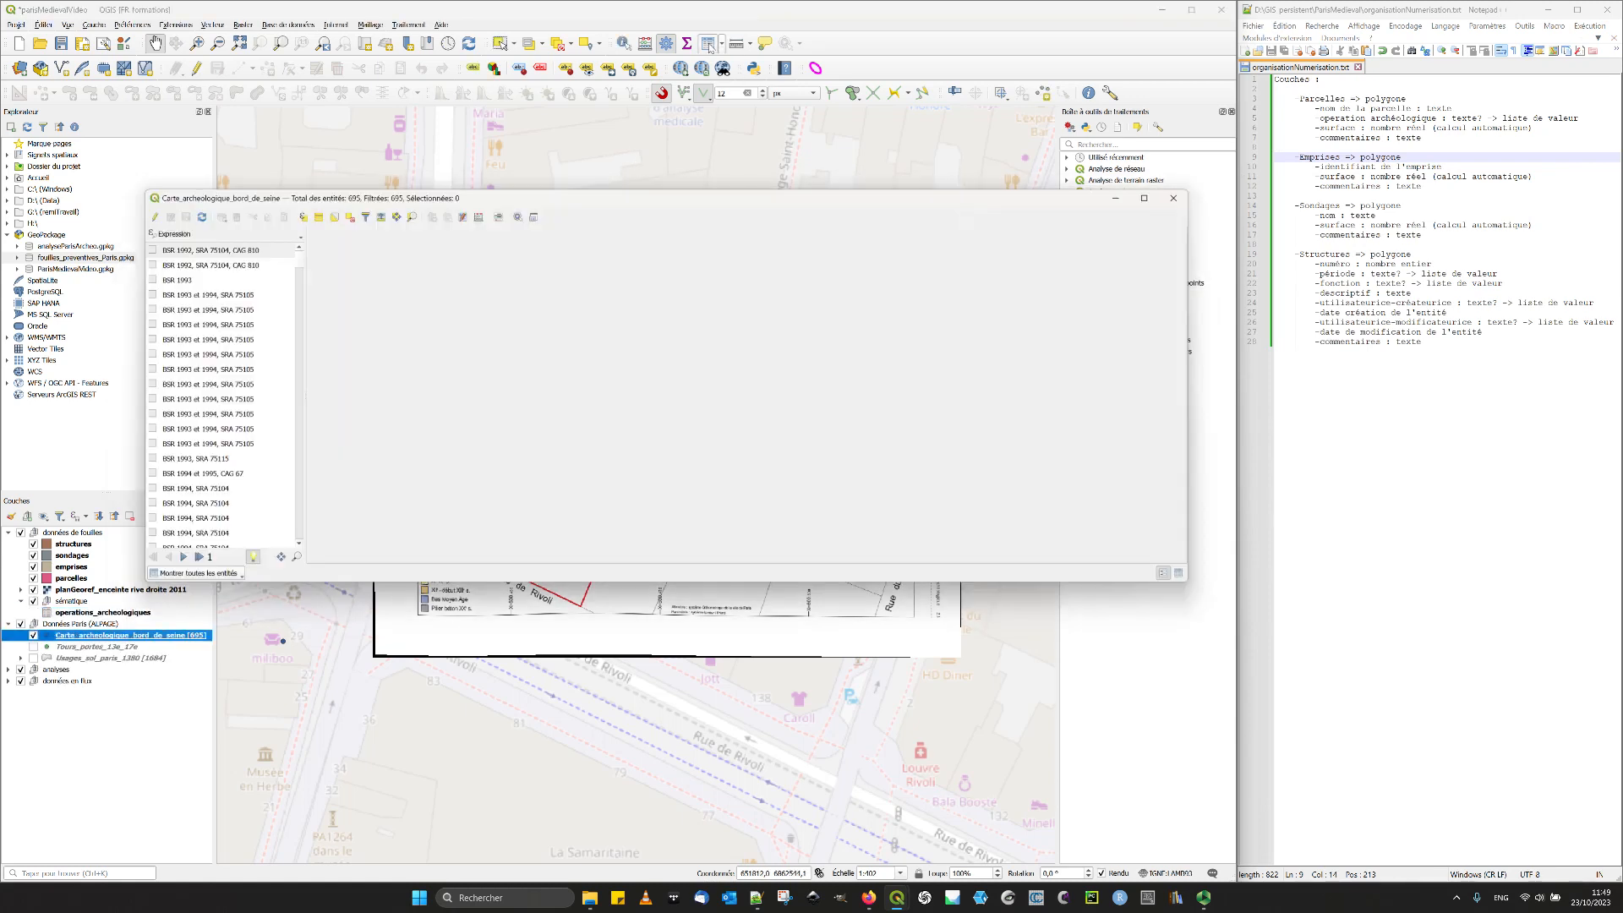
drag(236, 281, 203, 263)
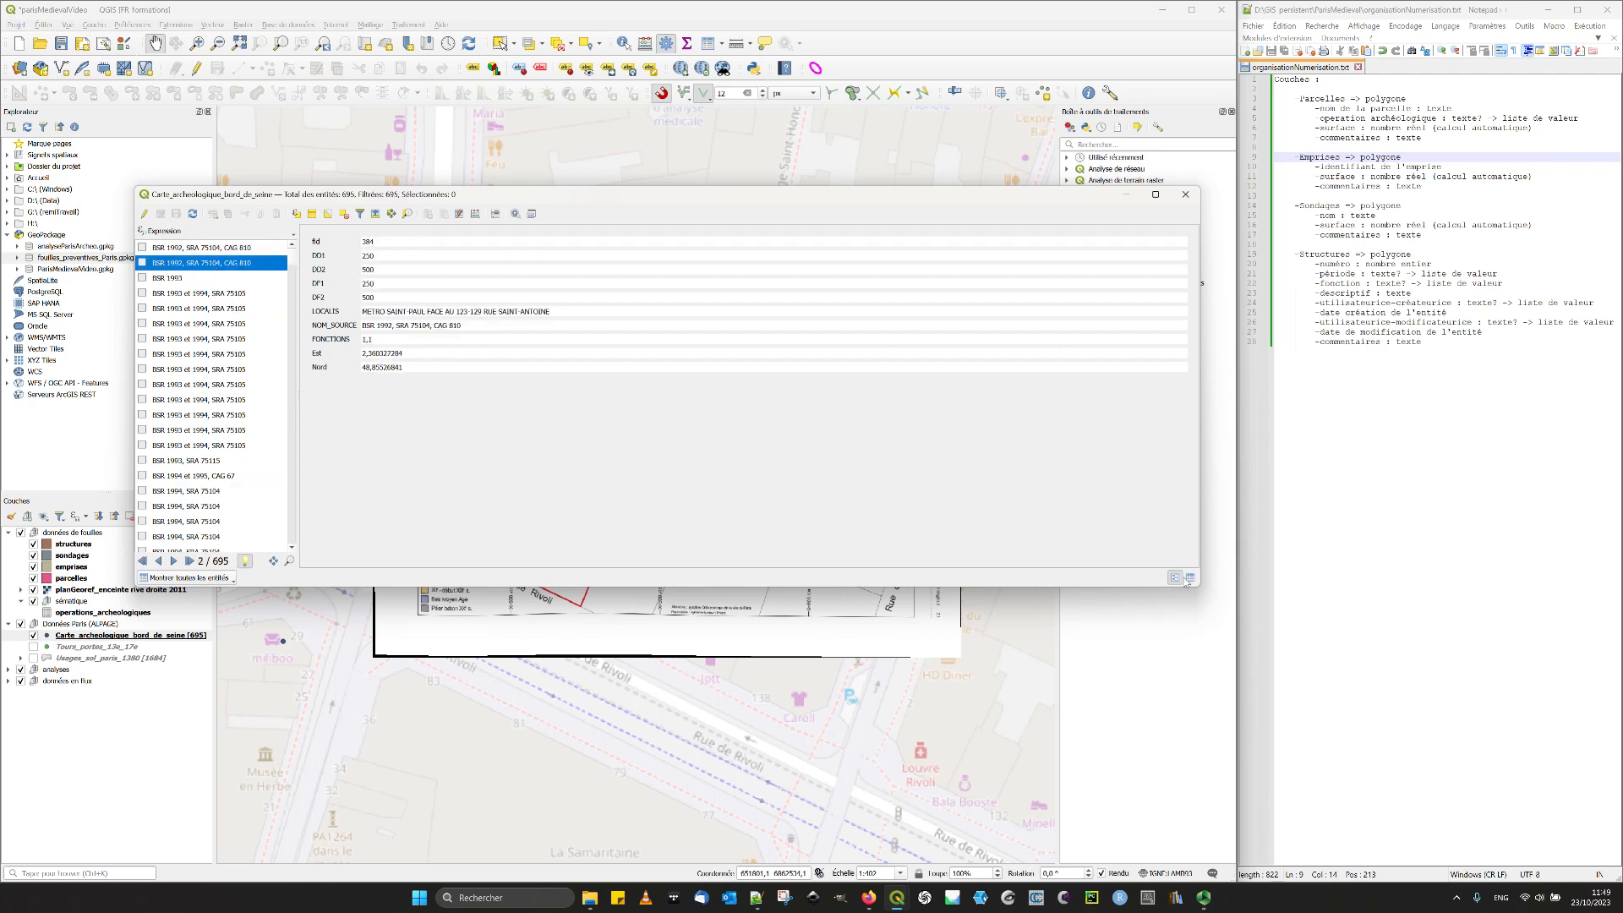
click(1191, 578)
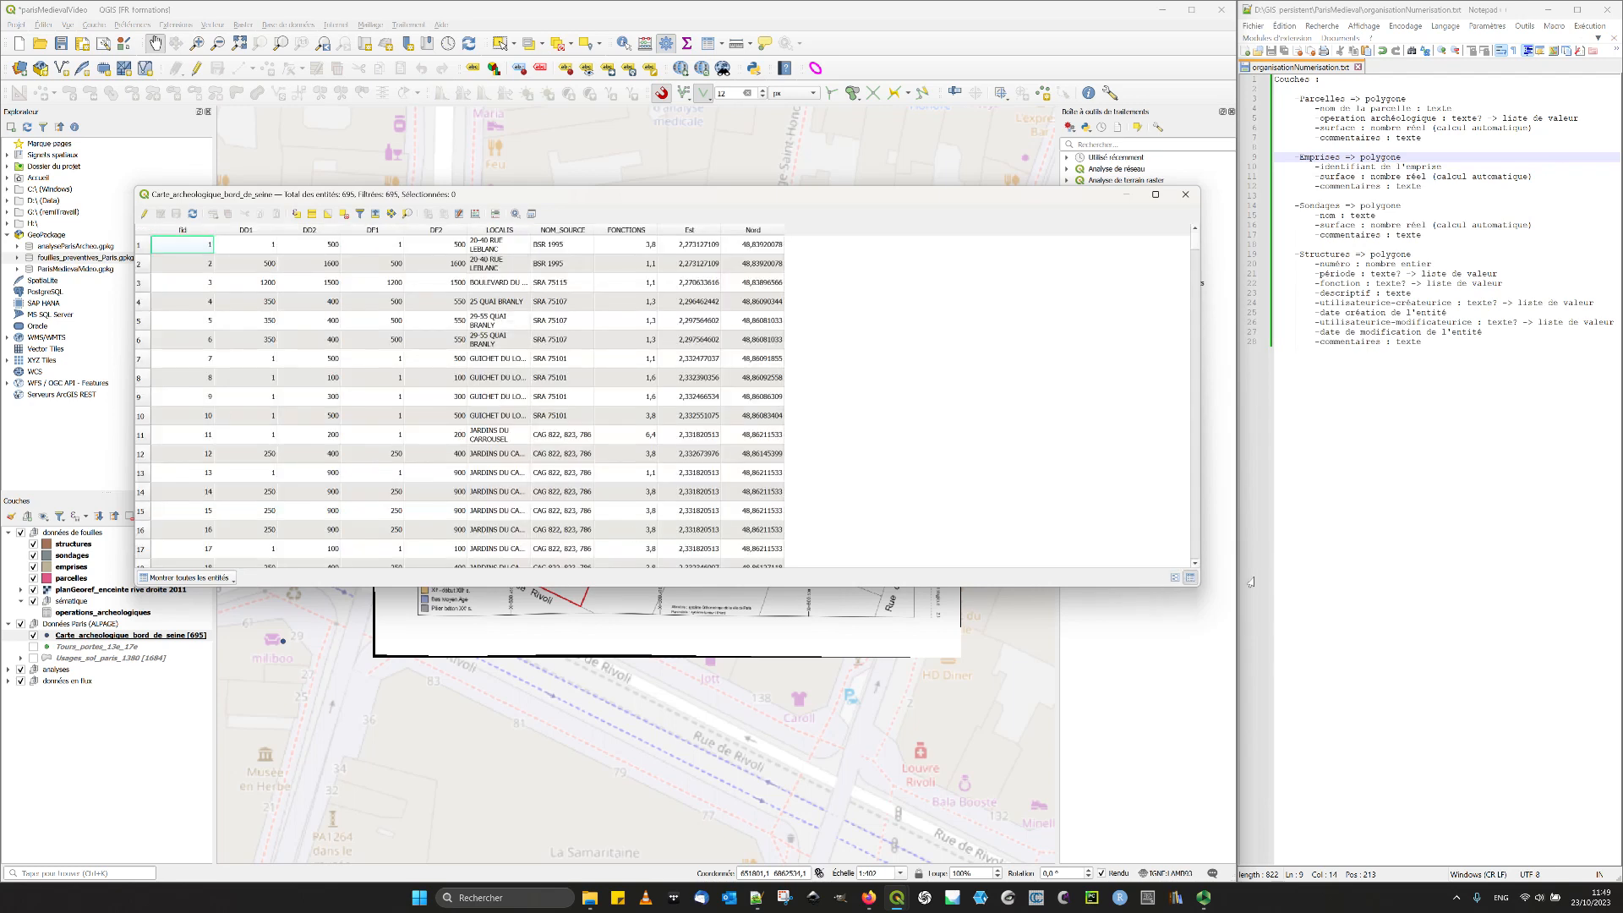
click(1175, 579)
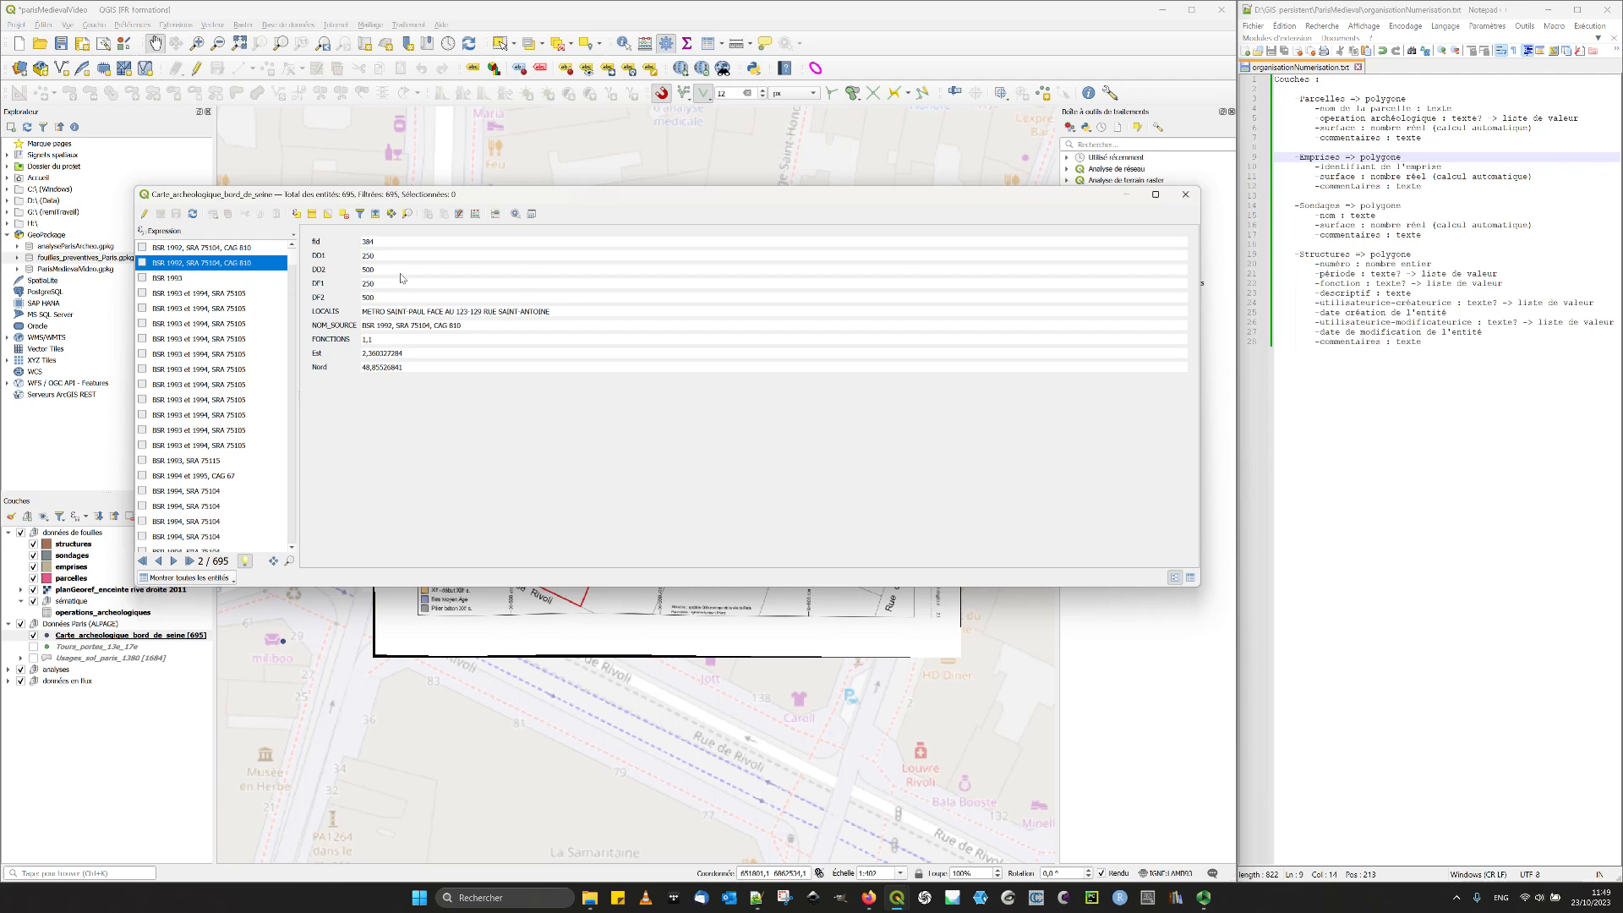
click(1185, 196)
click(8, 624)
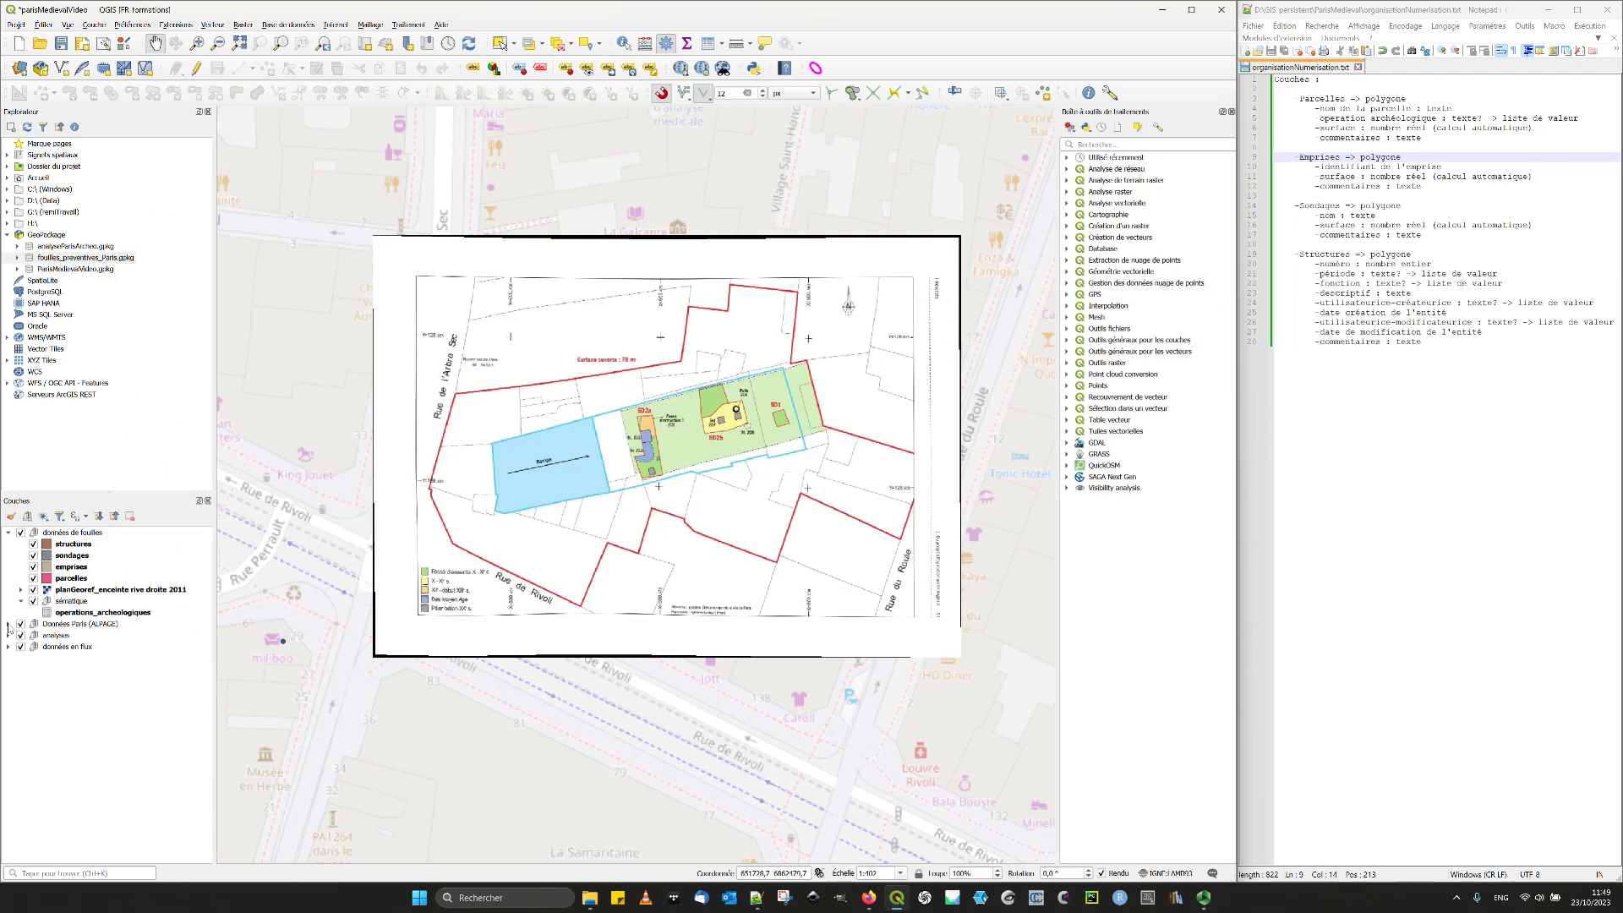
- Reopen the operations_archeologiques attribute table and review its columns in table view
click(79, 613)
click(78, 599)
click(80, 614)
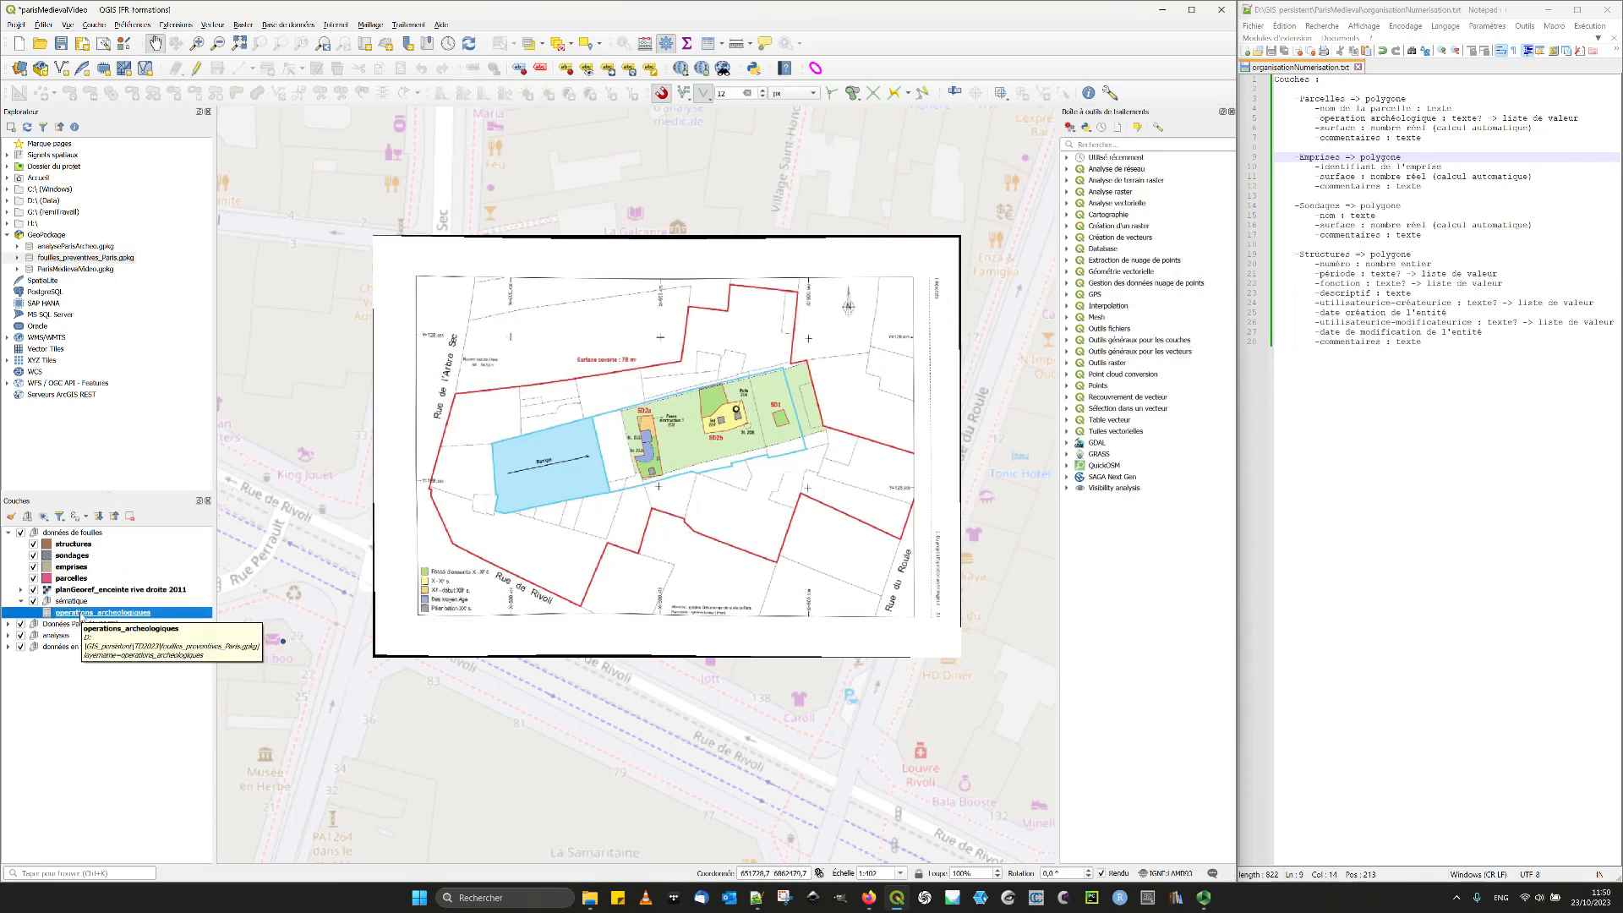
click(708, 43)
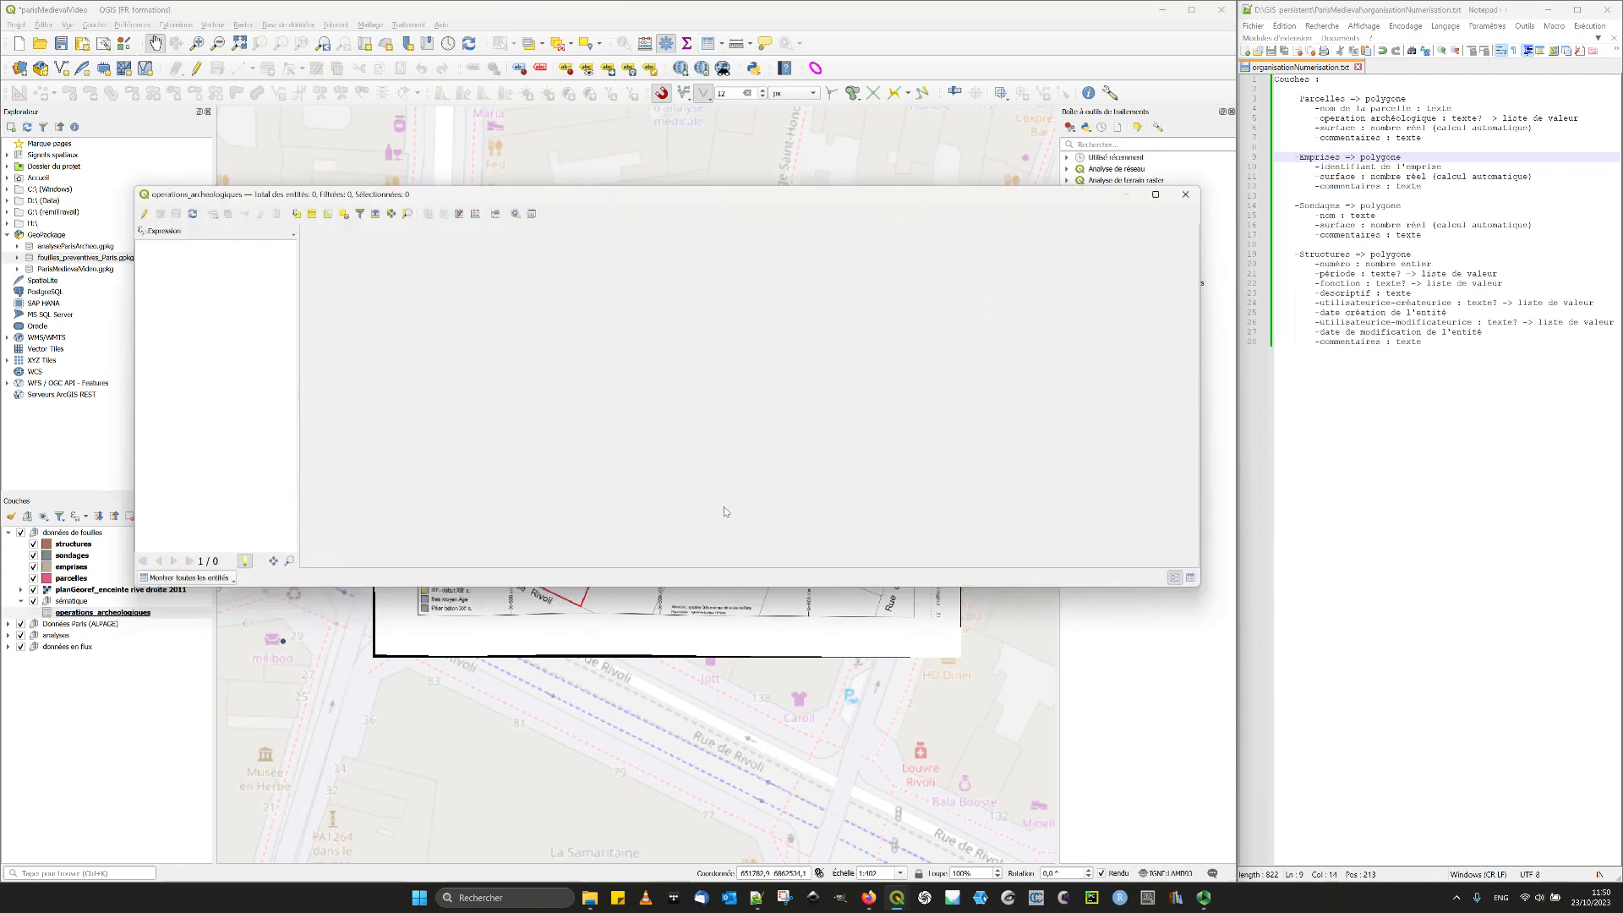
click(1191, 578)
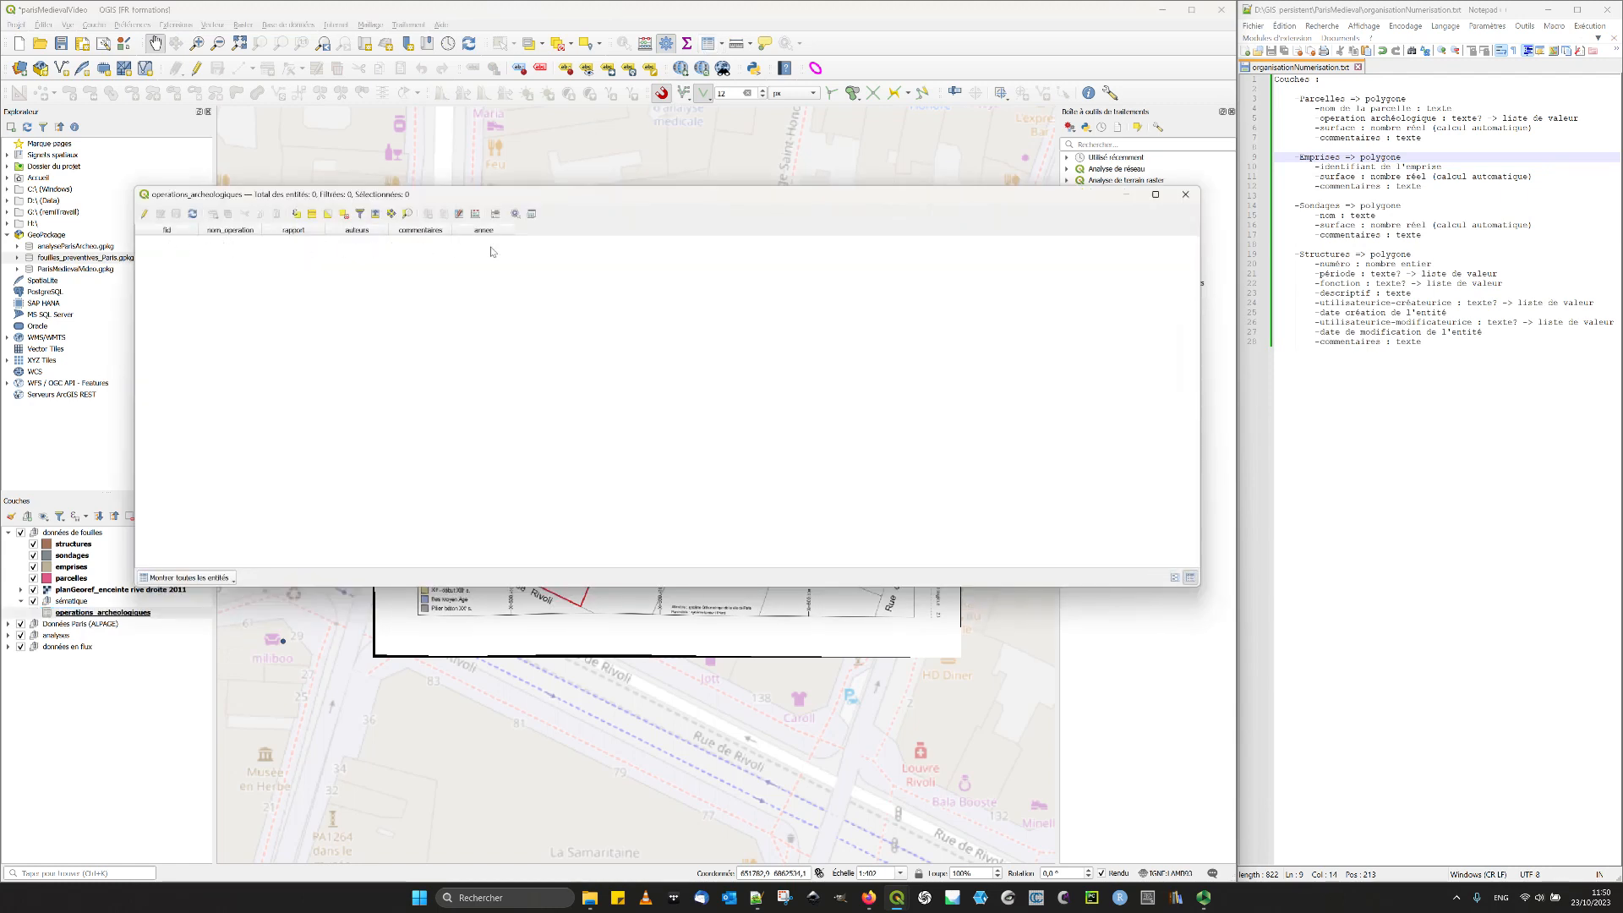
click(1185, 194)
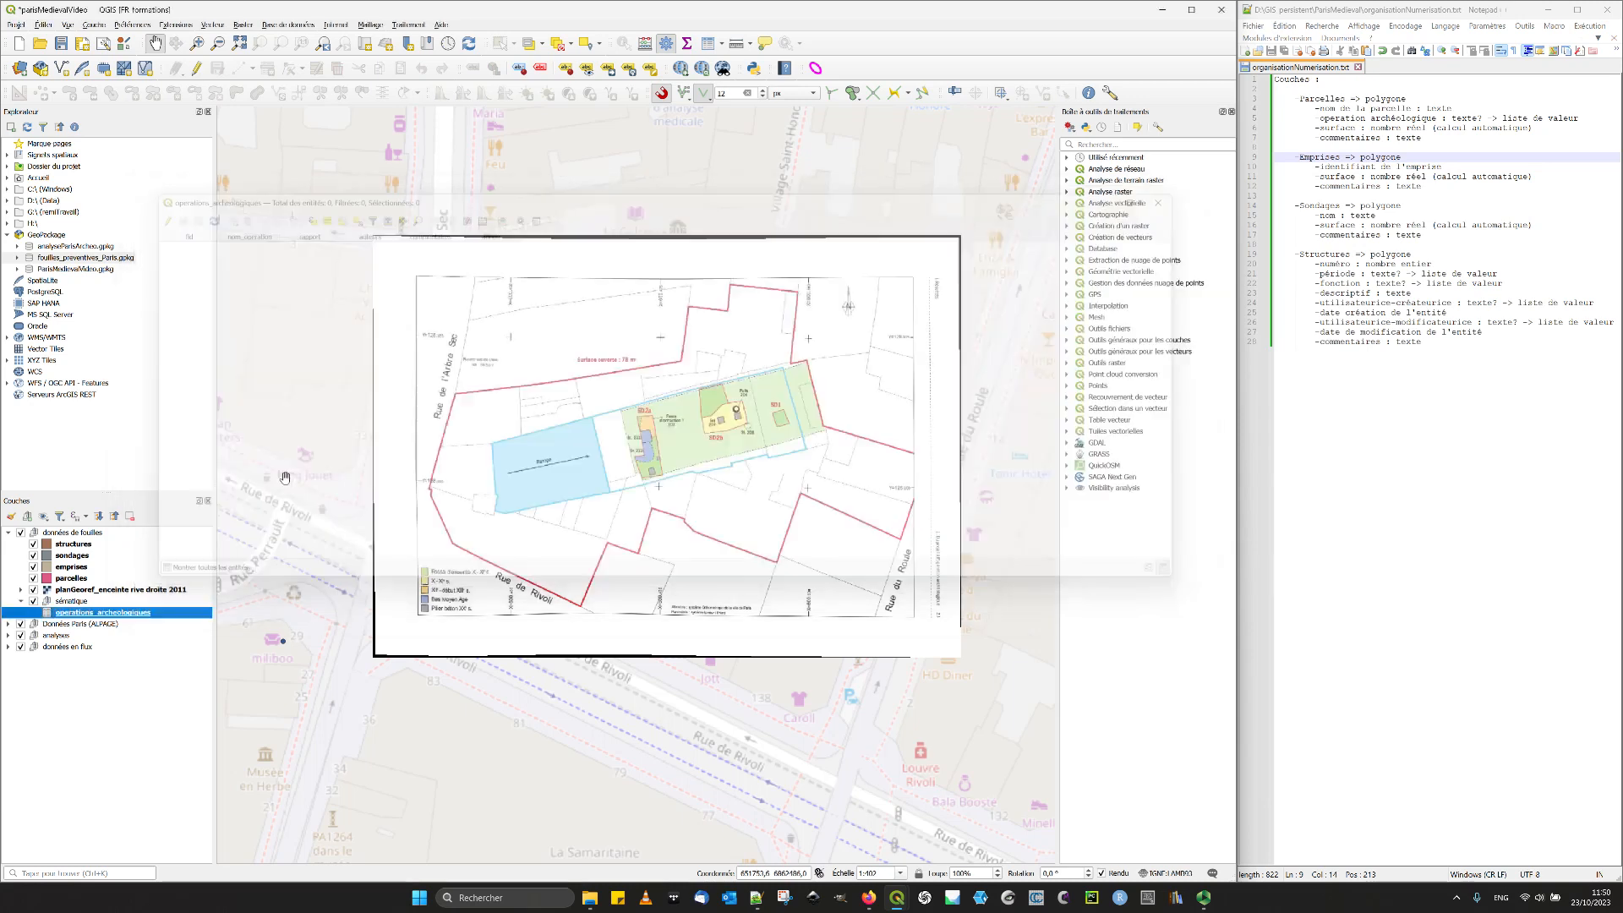
- Open the layer properties of operations_archeologiques and review its field definitions and attribute form settings
right_click(95, 612)
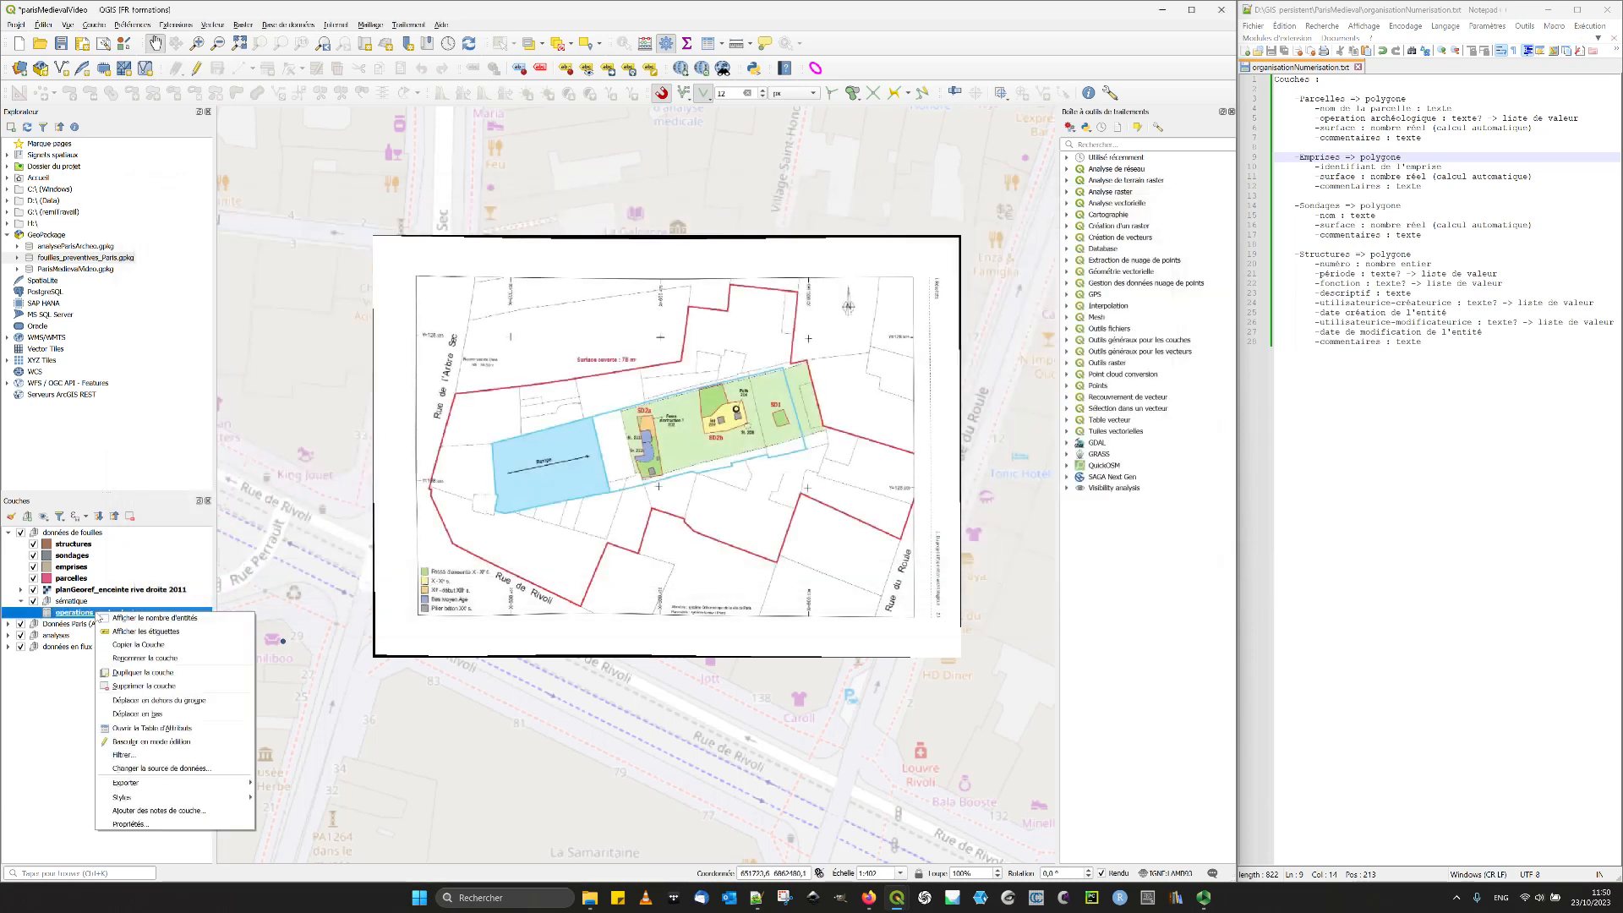
click(156, 826)
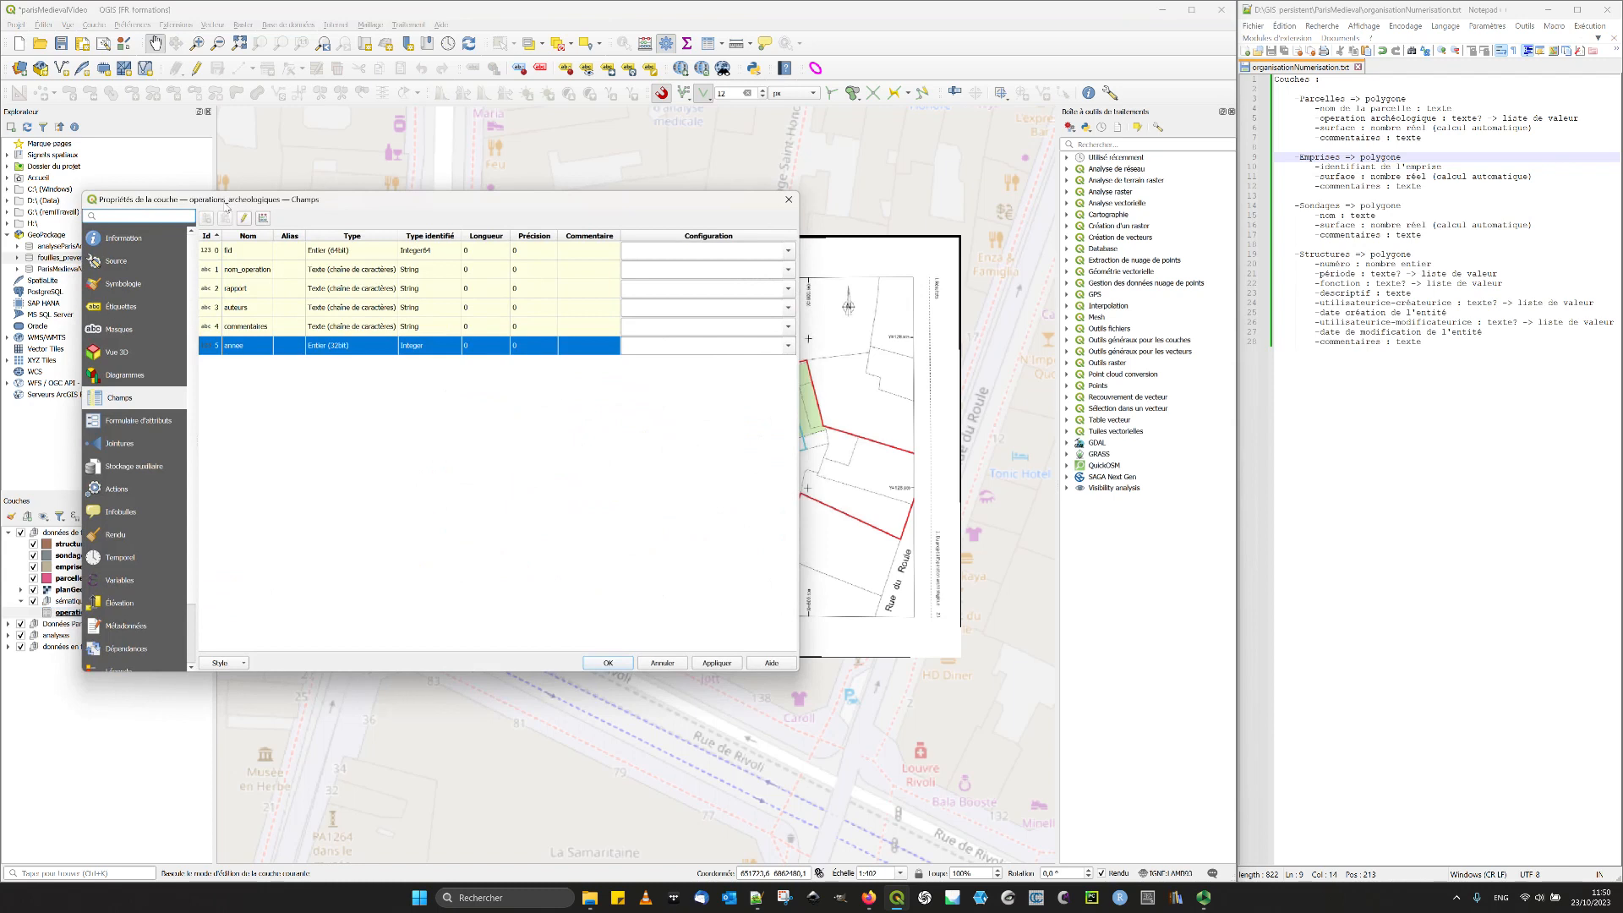
drag(377, 213, 476, 214)
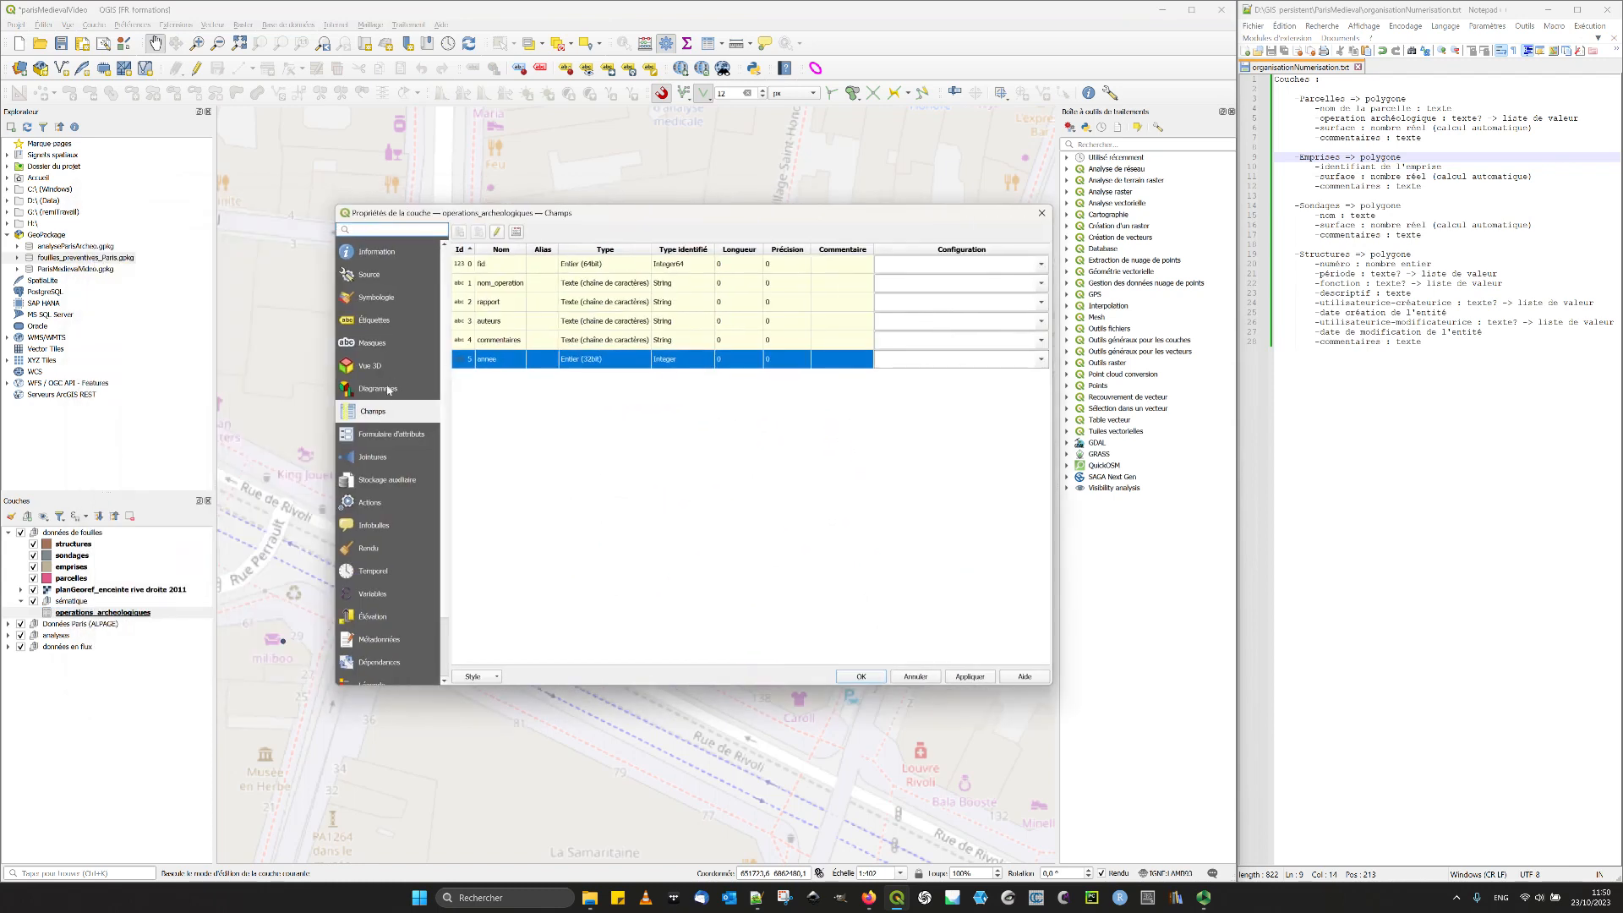
click(394, 439)
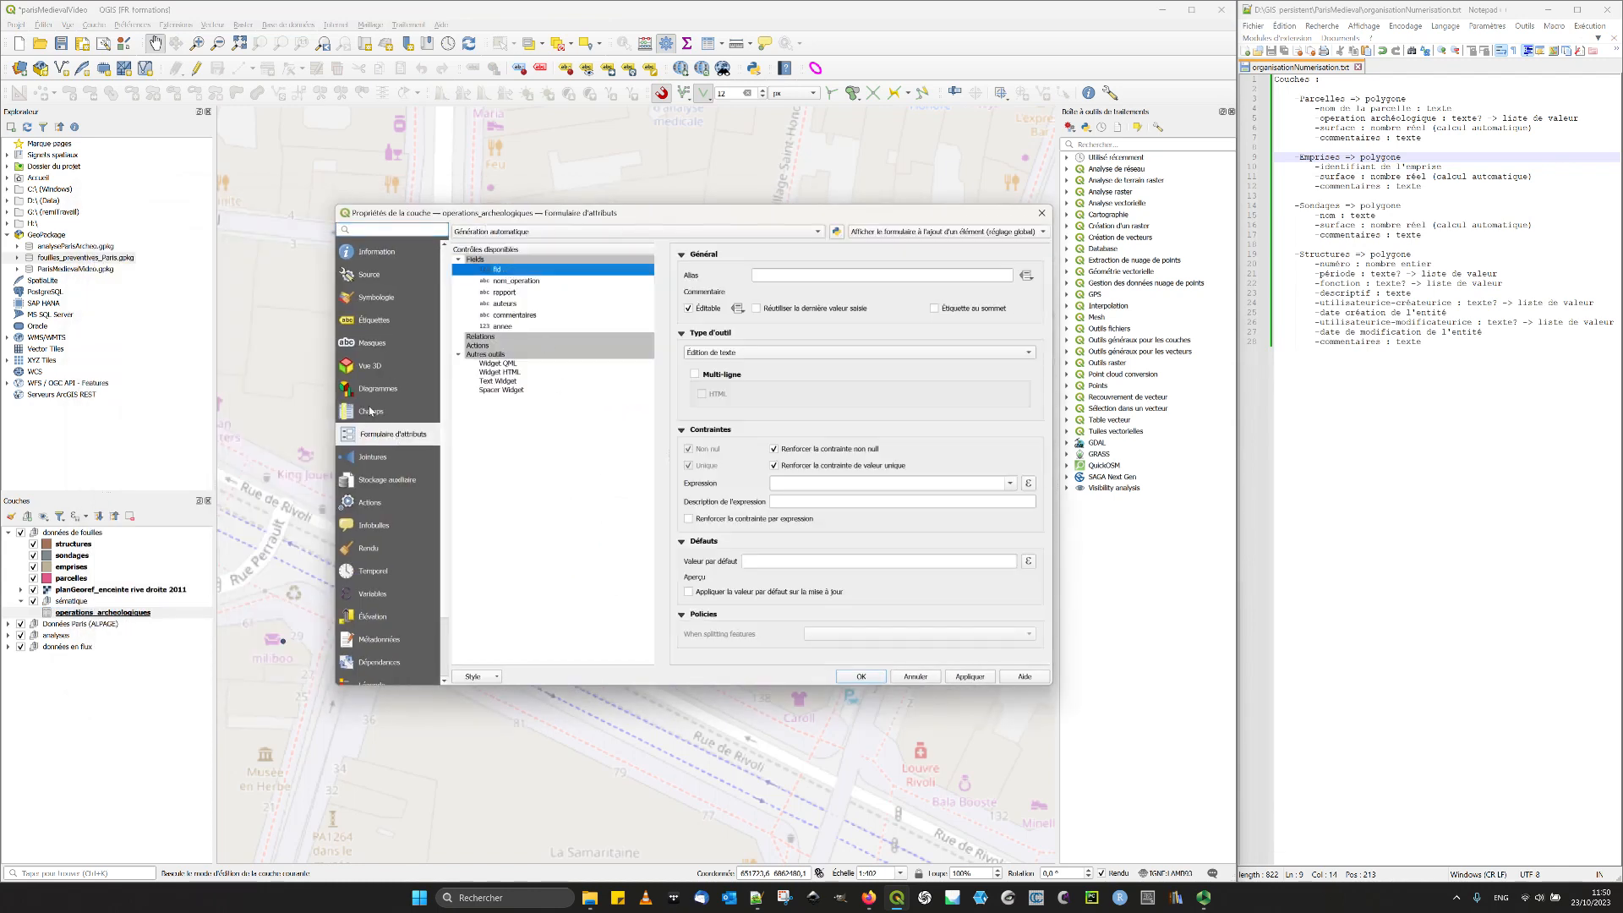
click(371, 410)
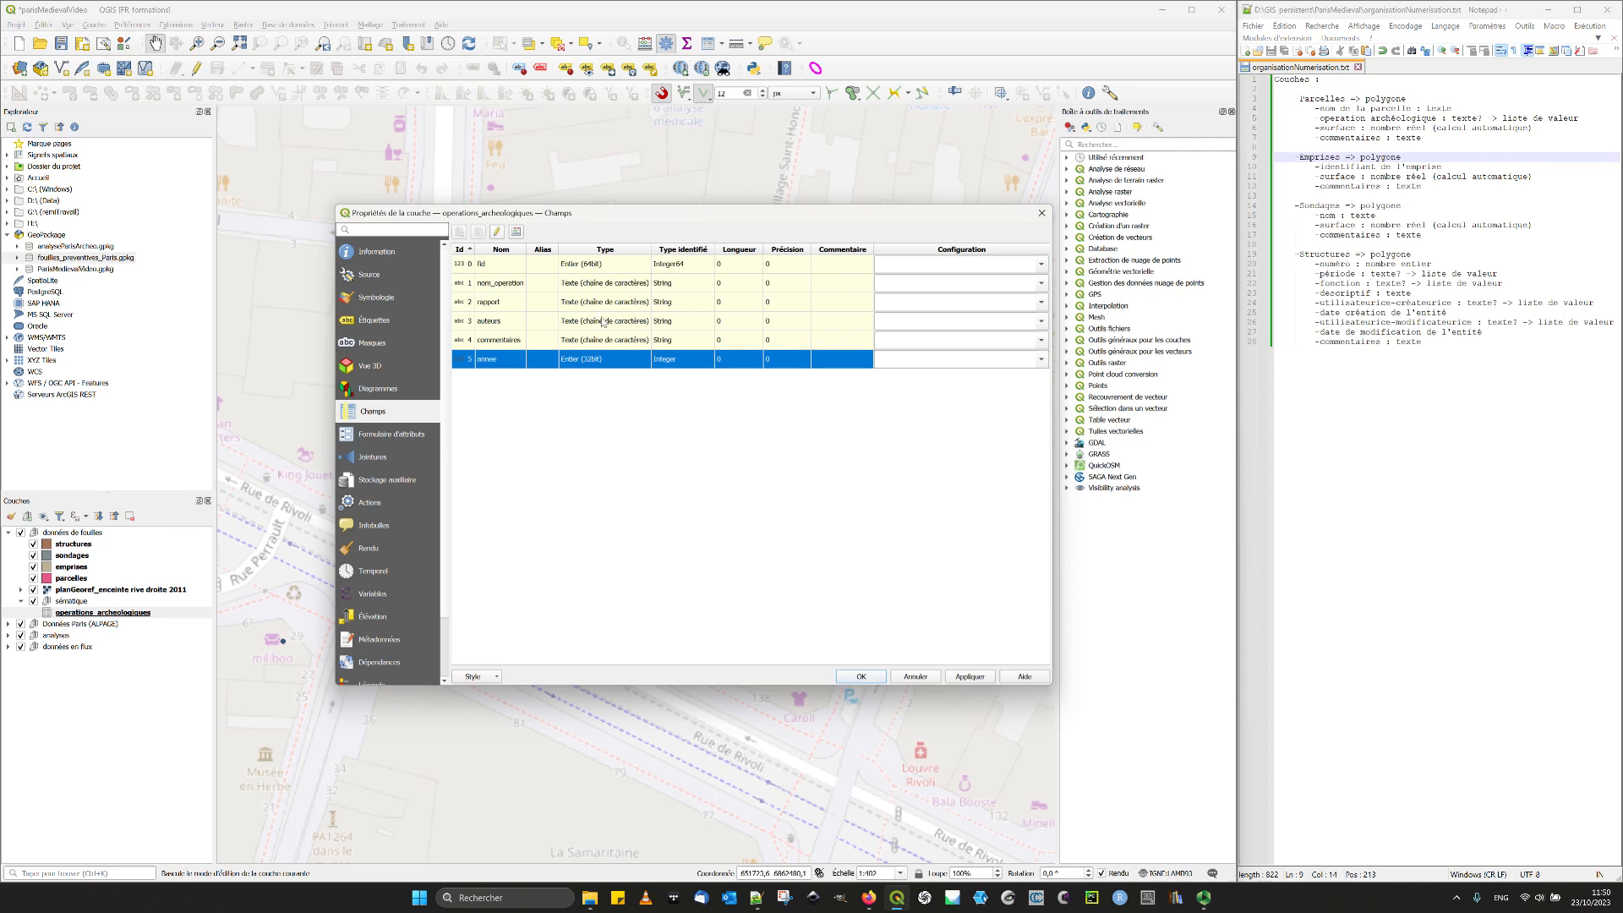
- Switch the attribute form of operations_archeologiques from automatic generation to drag-and-drop design (Conception par glisser/déplacer)
click(385, 440)
drag(540, 217, 404, 228)
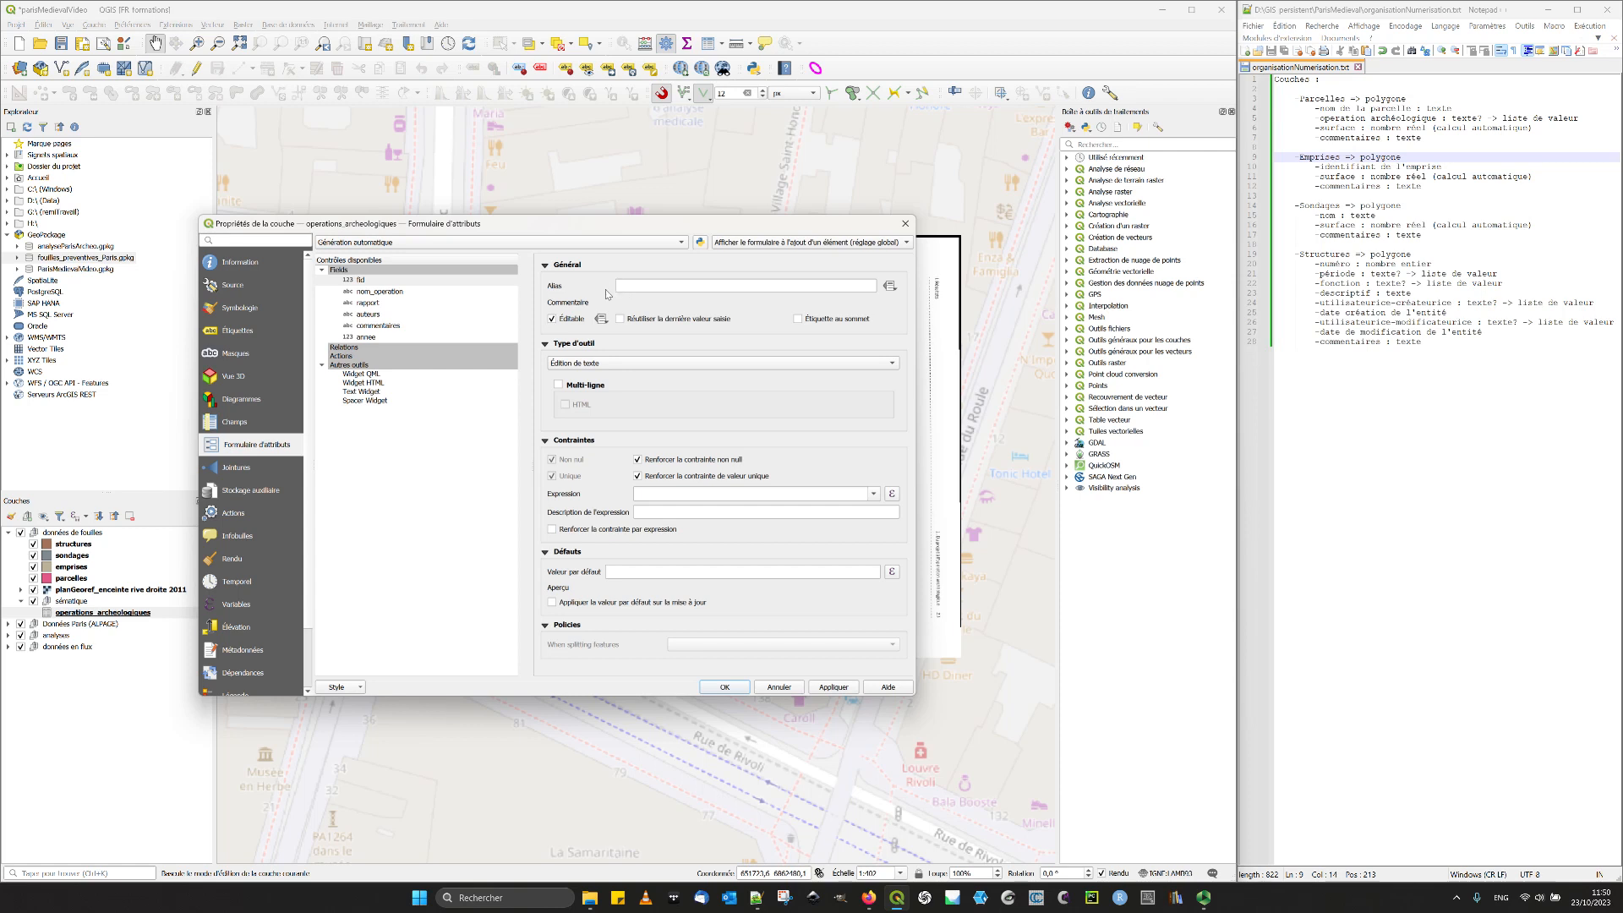
click(523, 245)
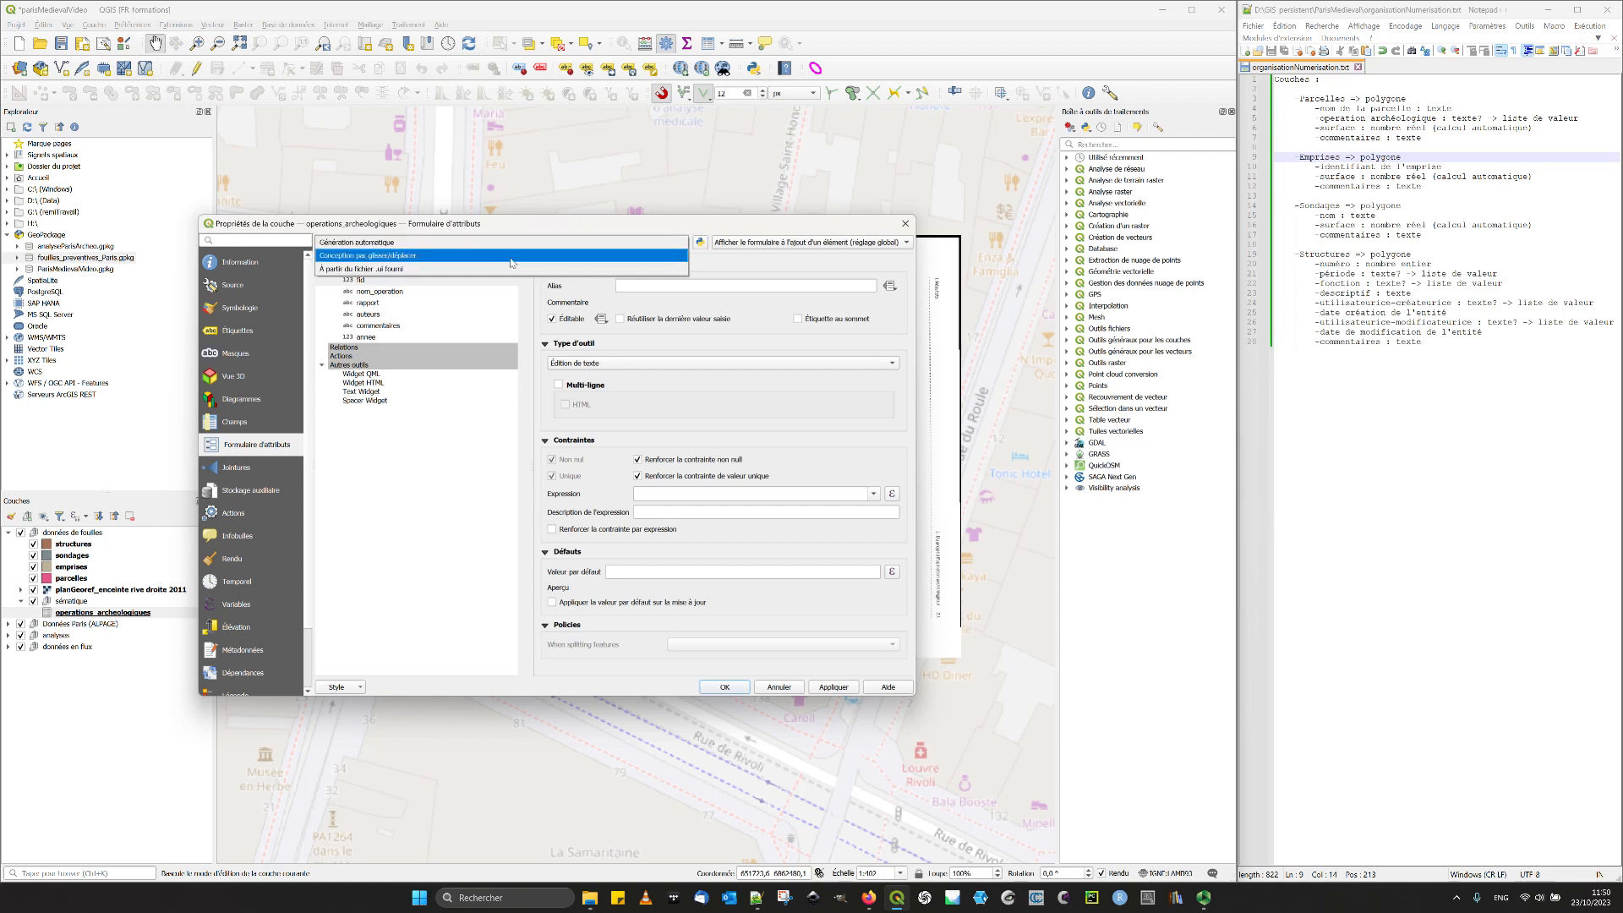
click(511, 263)
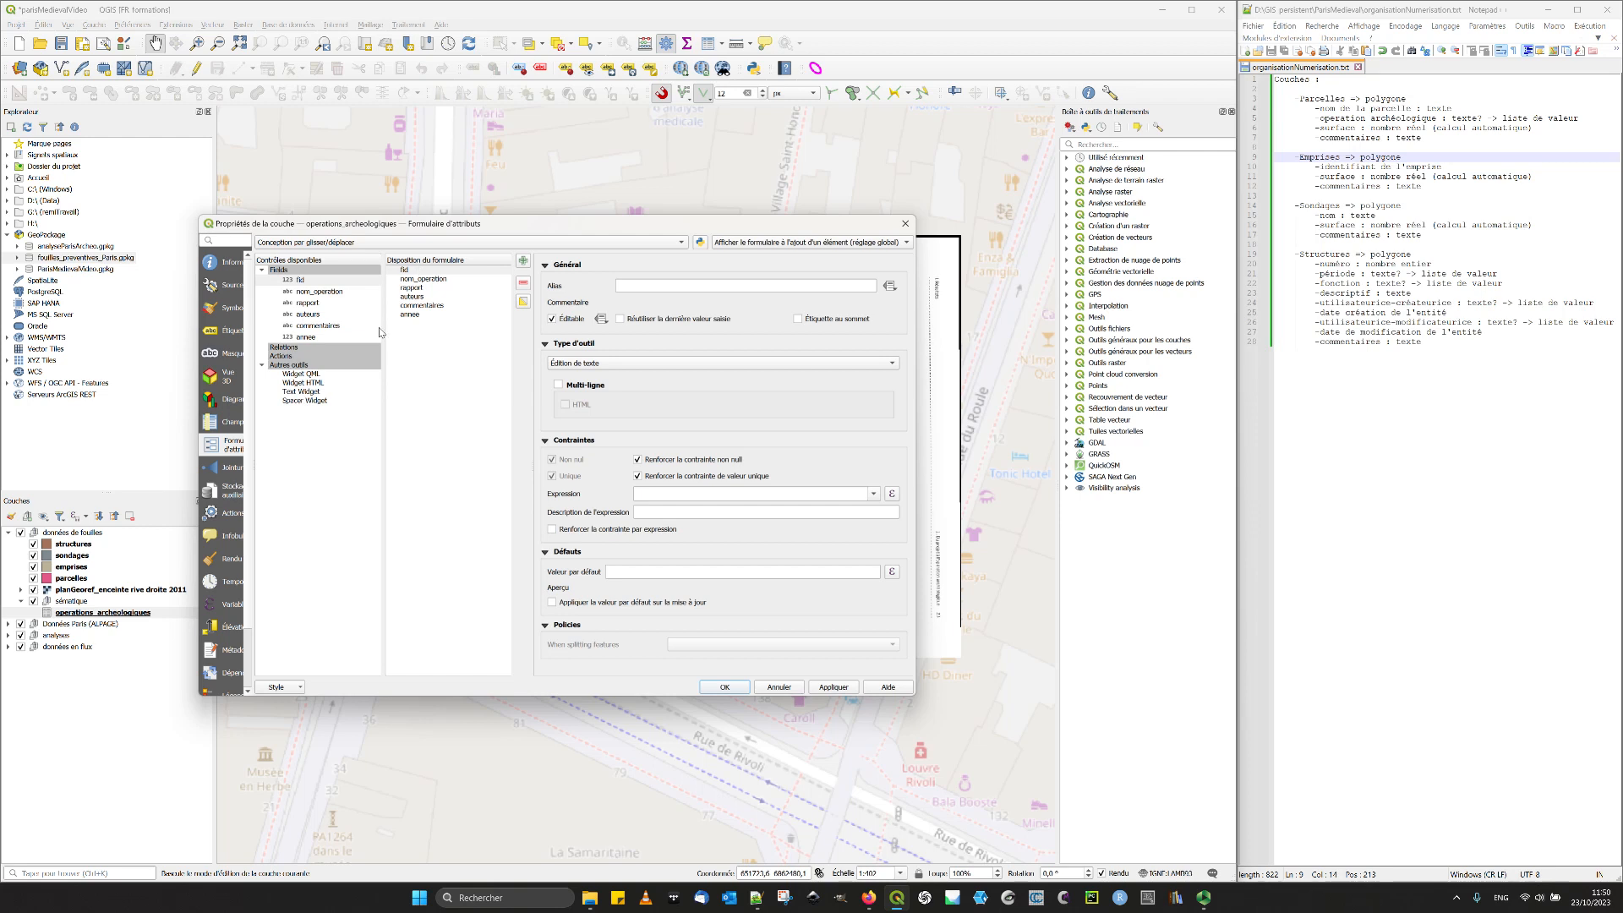
- Place annee directly after nom_operation in the form layout, then make fid non-editable and remove it from the layout
drag(411, 314, 448, 287)
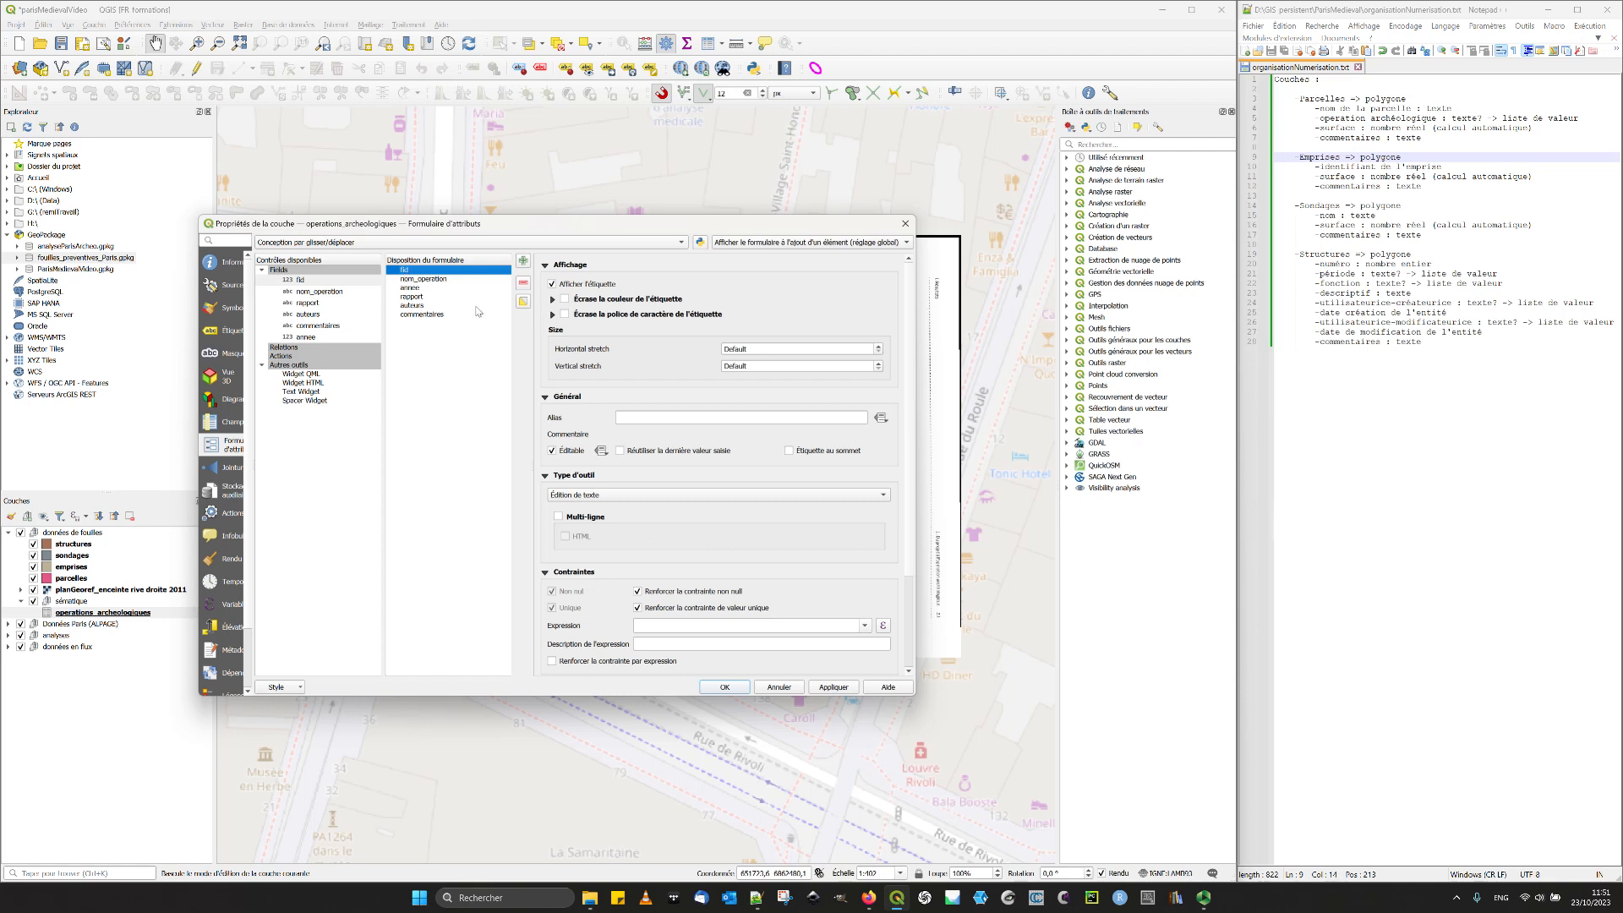
click(573, 454)
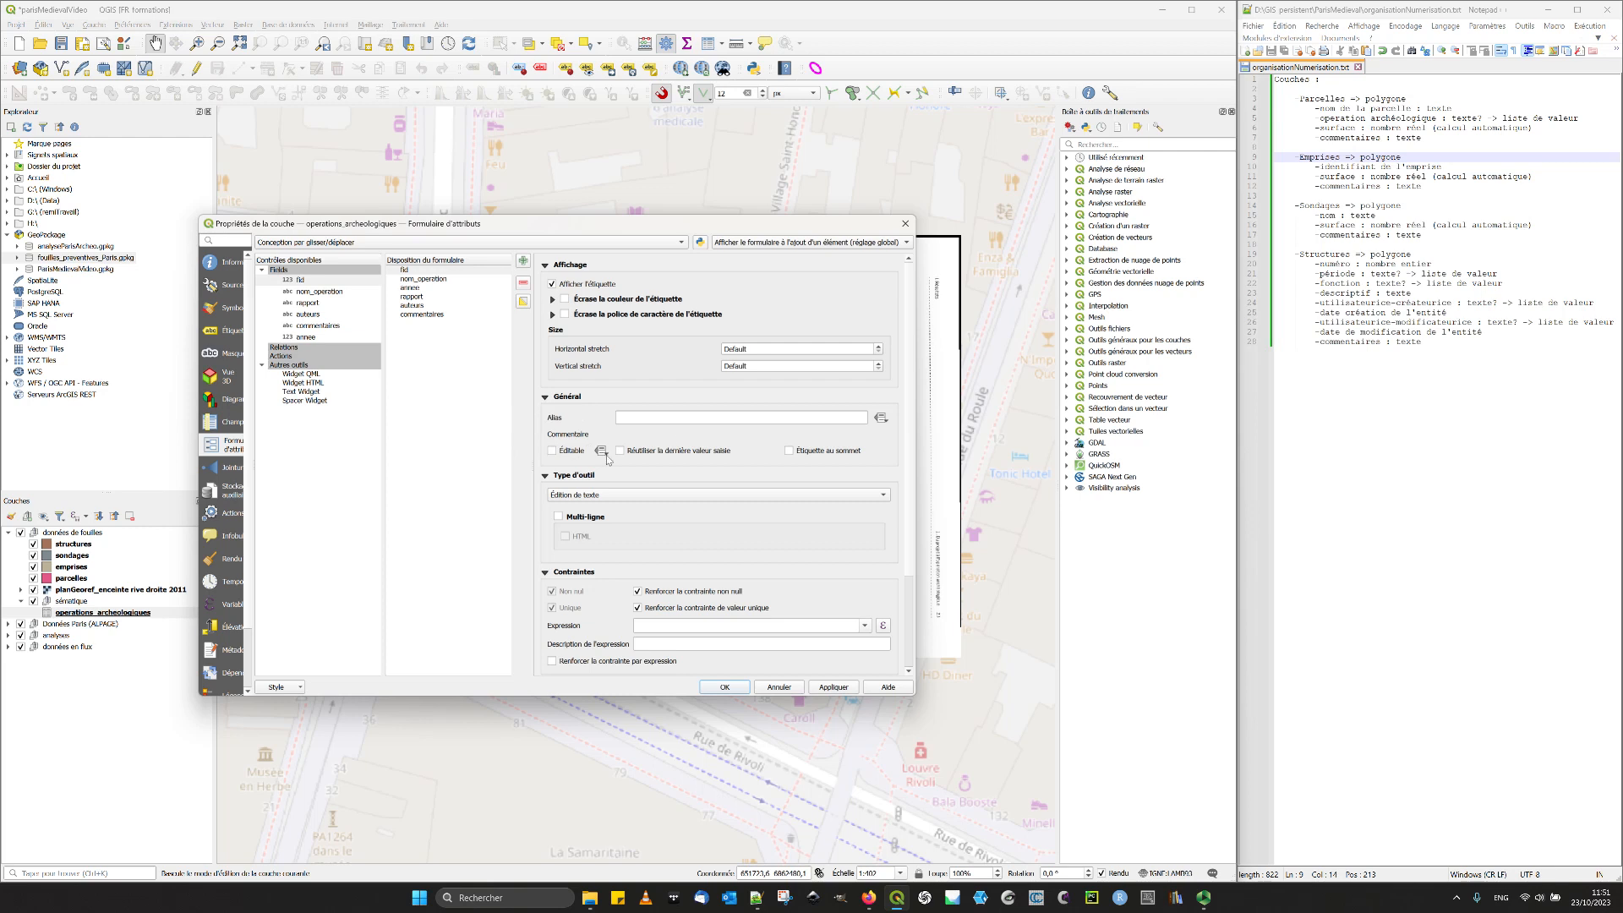
click(428, 271)
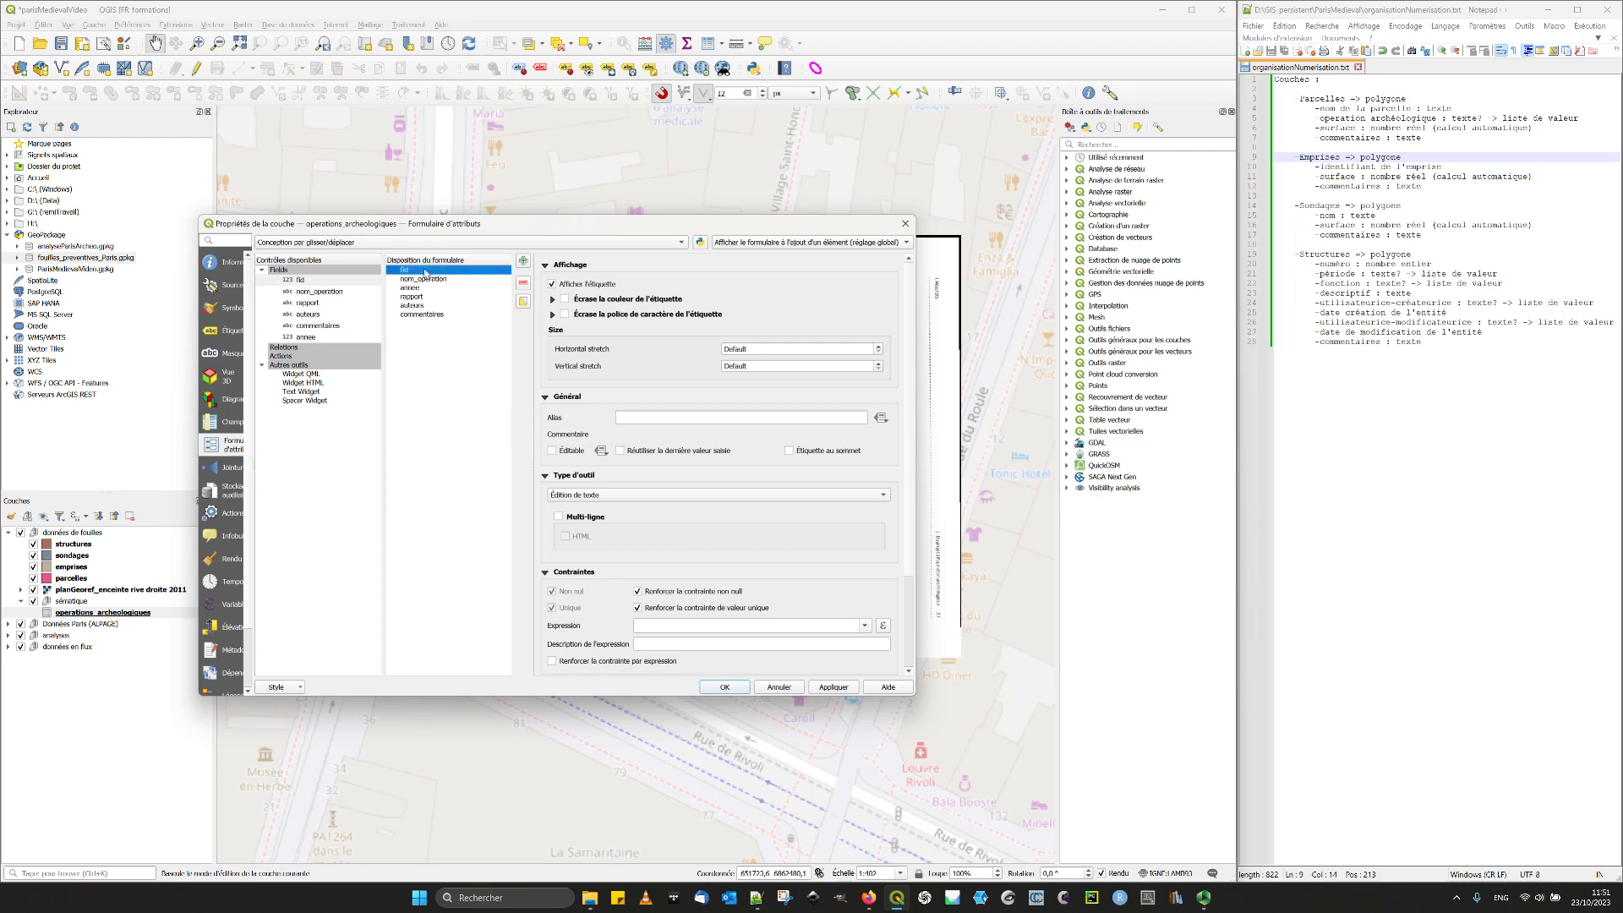
click(524, 282)
- Give the nom_operation field the alias "Nom de l'opération" and enable its Non nul and Unique constraints
click(446, 271)
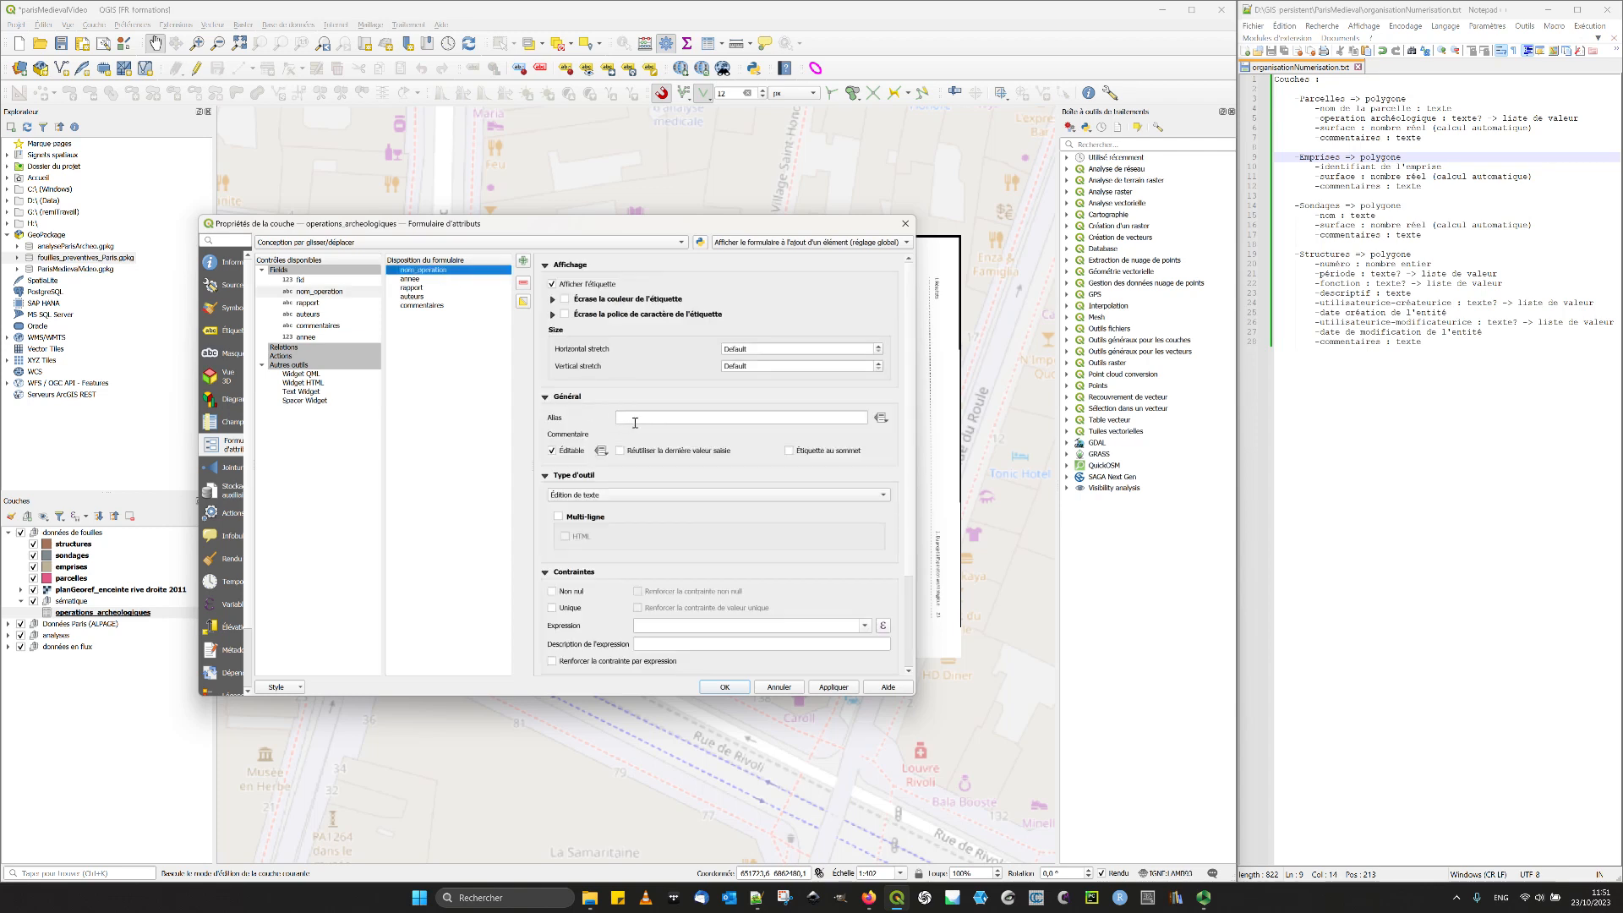
click(635, 419)
text(Nom de l'opération)
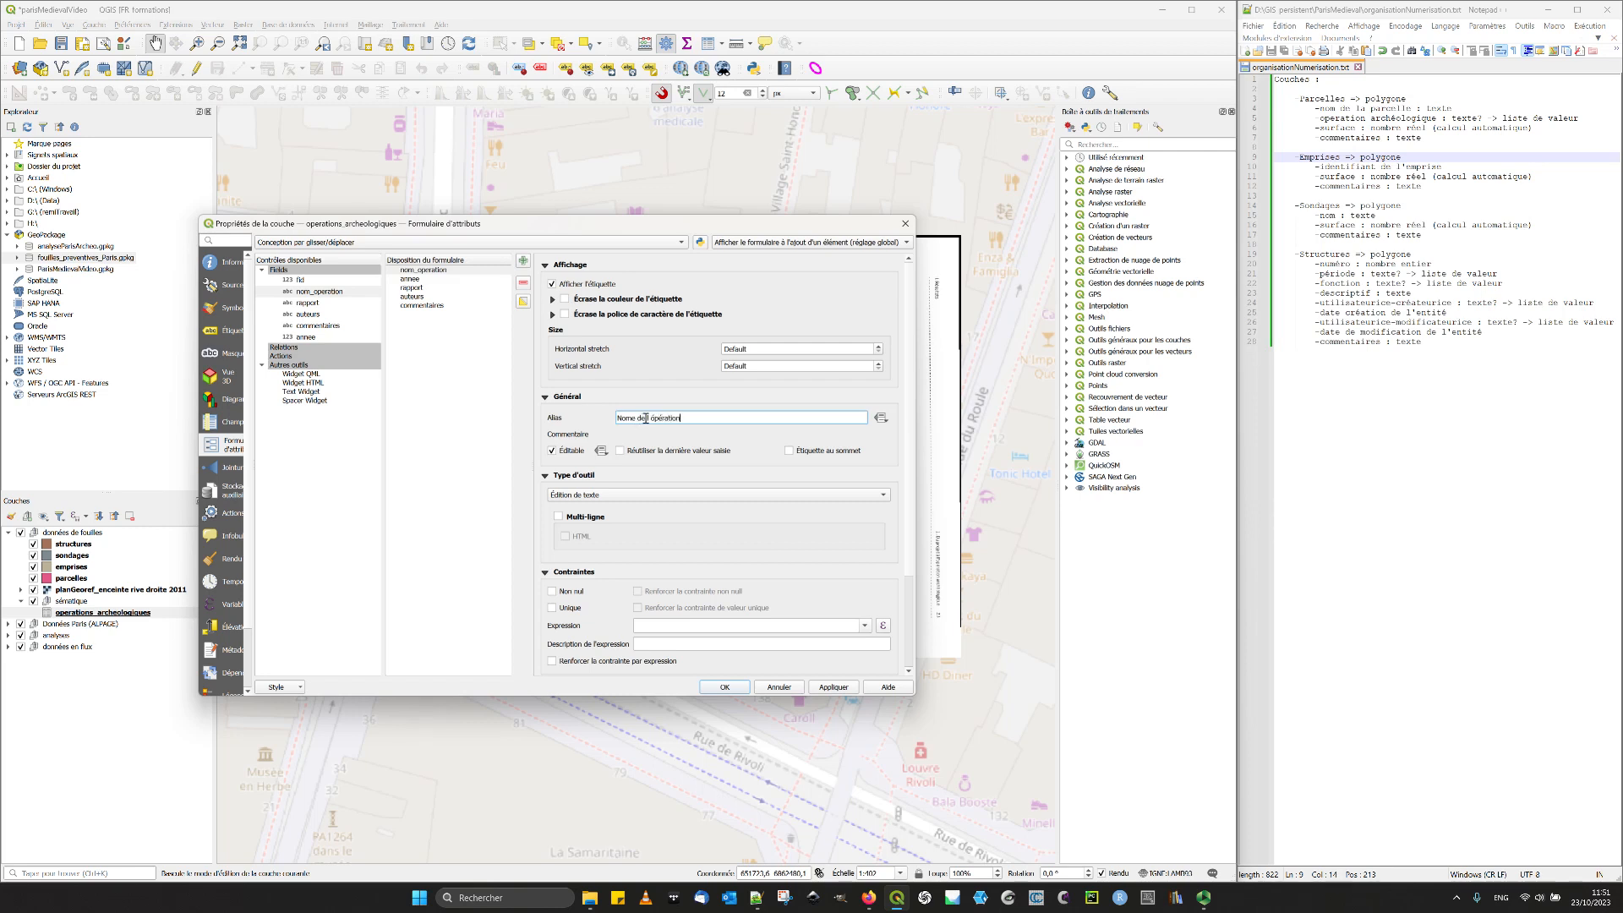
drag(656, 420, 647, 422)
text('o)
scroll(627, 458, down, 2)
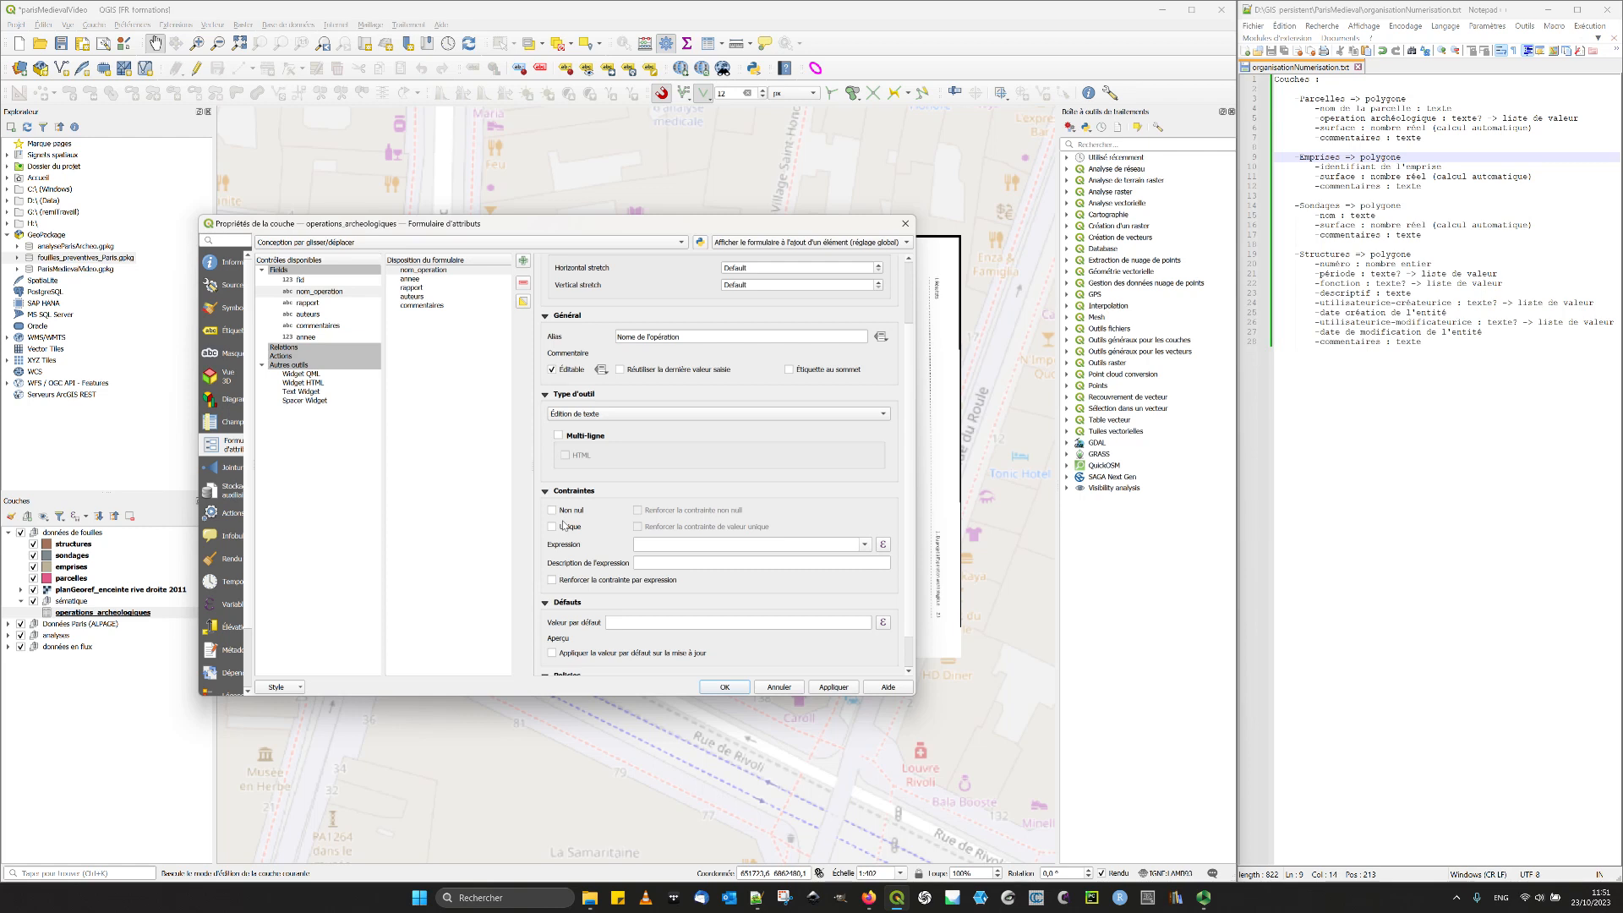
click(639, 337)
key(BackSpace)
click(568, 515)
click(577, 529)
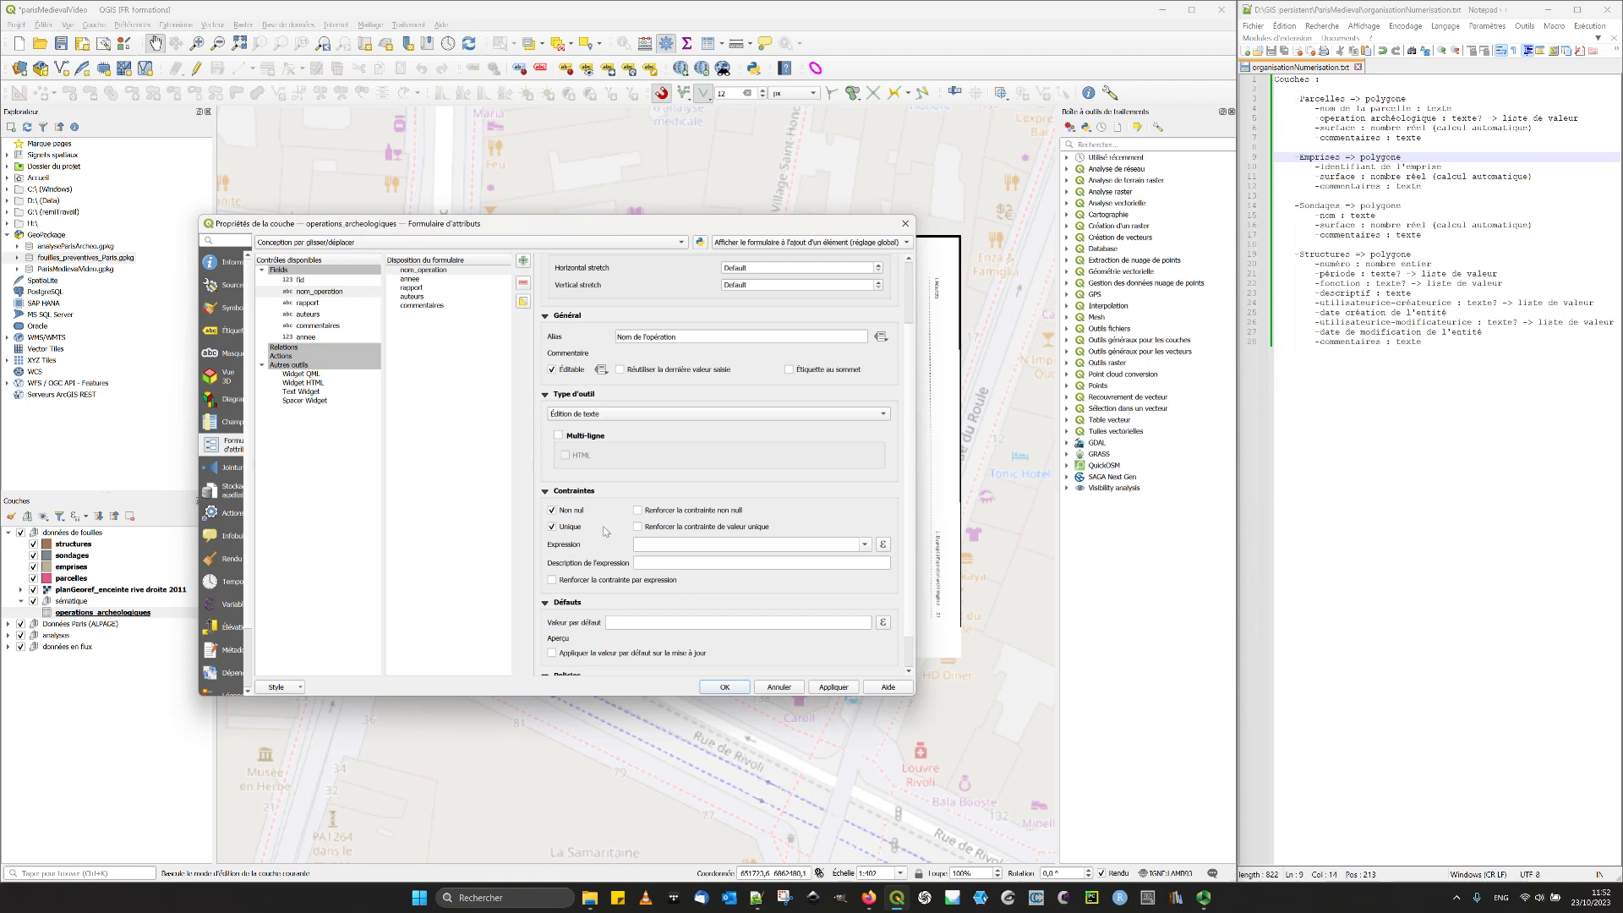
- Enforce both the Non nul and Unique constraints on the nom_operation field
click(637, 510)
click(638, 526)
mouse_move(667, 525)
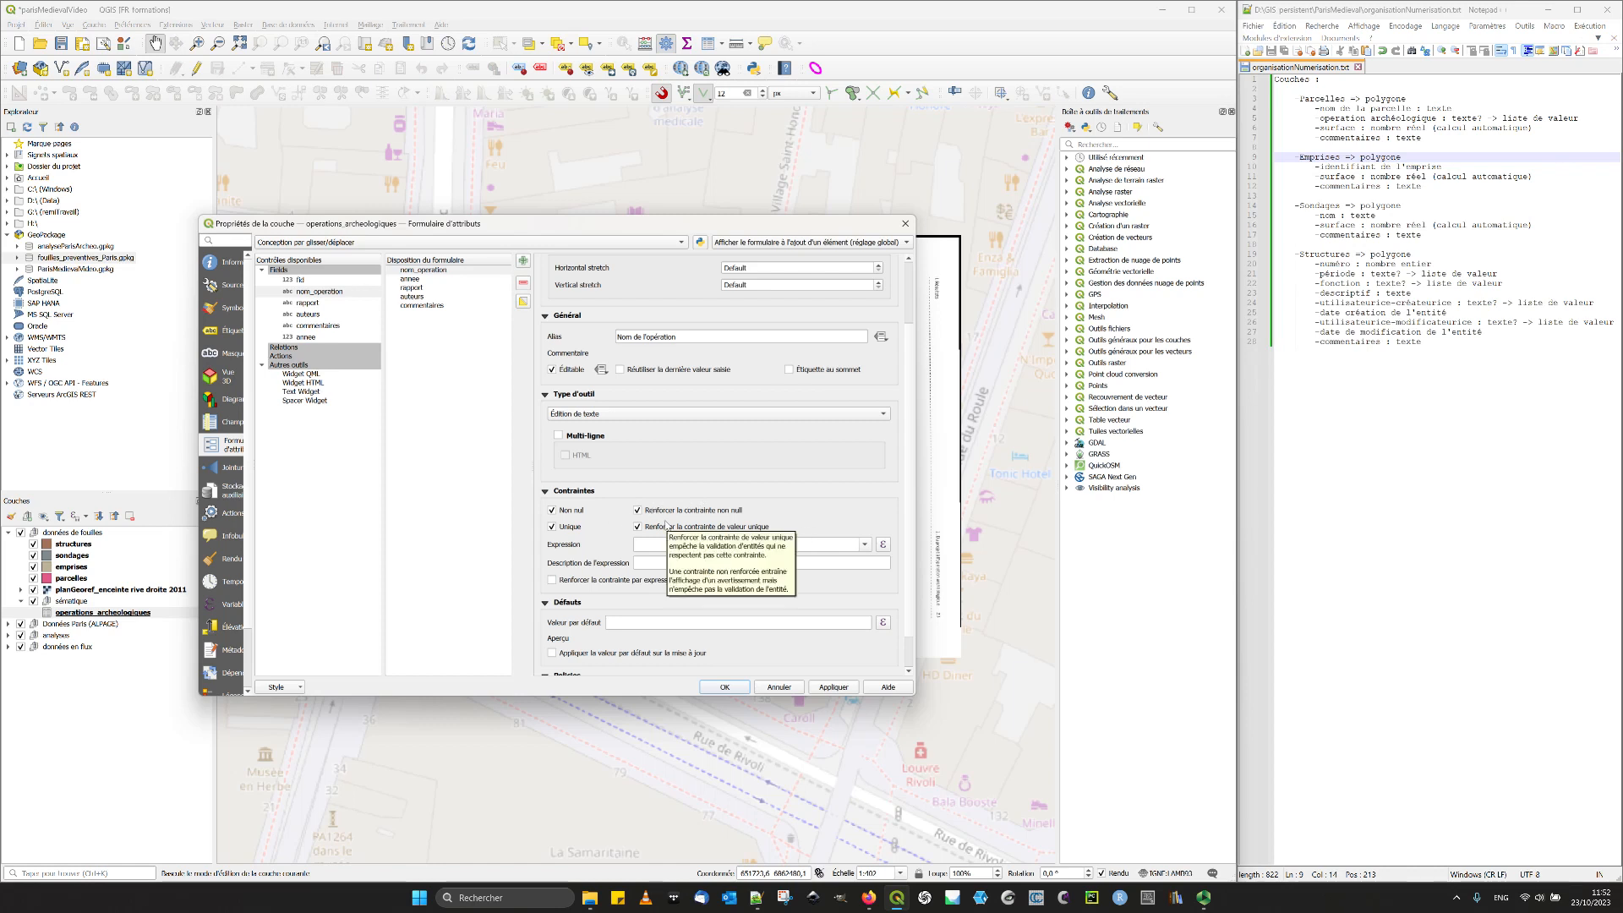
- Give the annee field the alias "Année" and keep Plage as its widget type after reviewing the available types and range styles
click(414, 279)
click(644, 365)
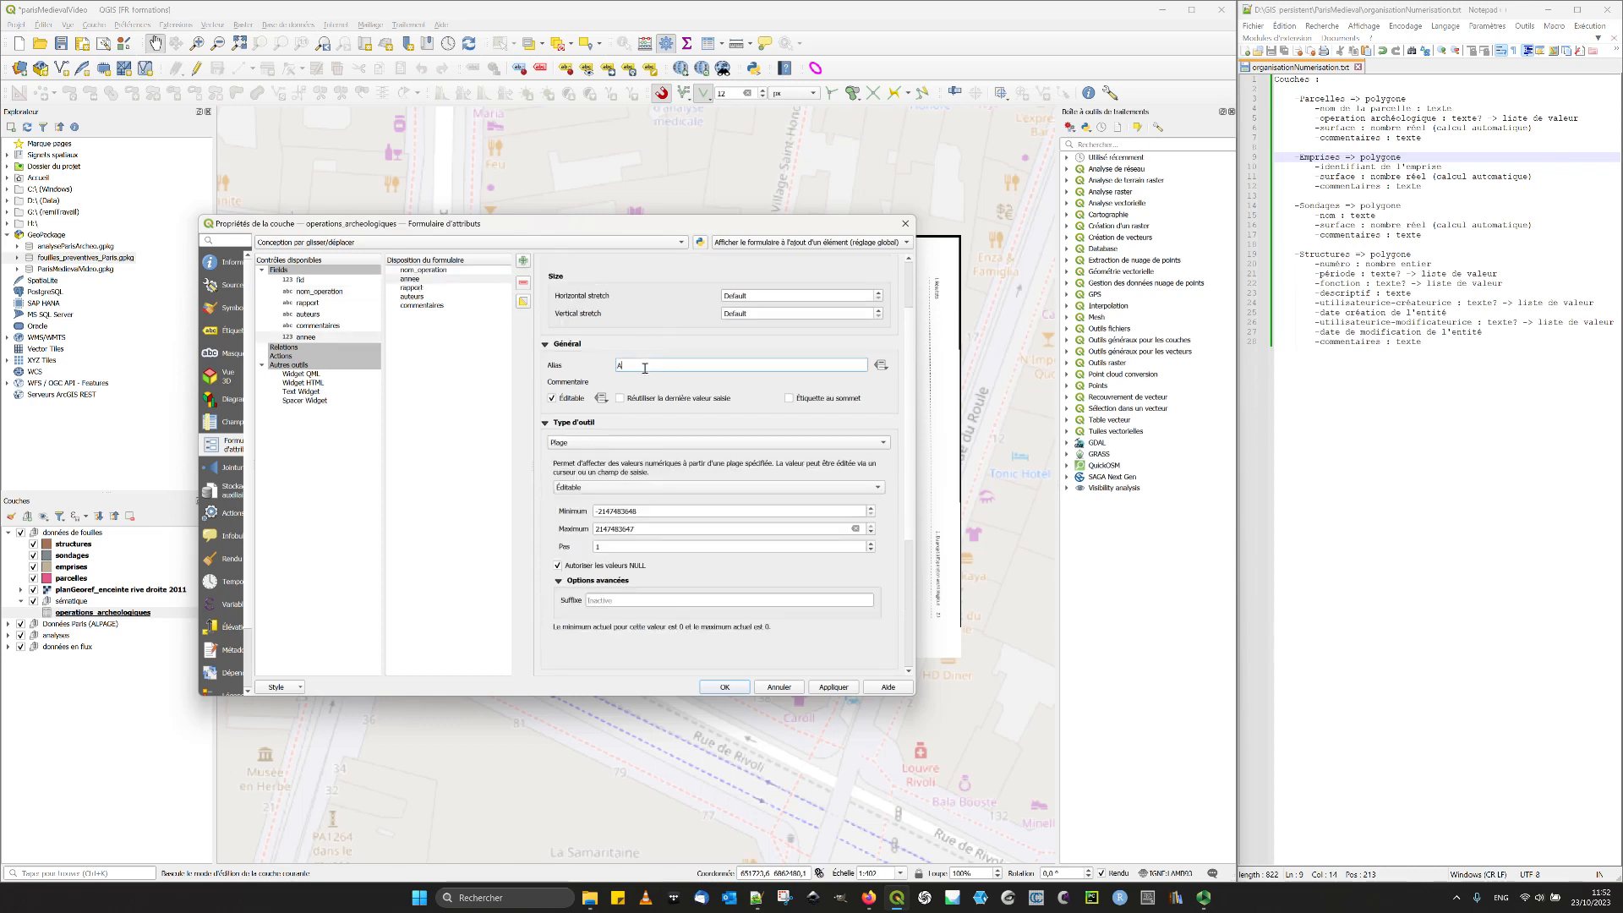
text(Année)
click(590, 444)
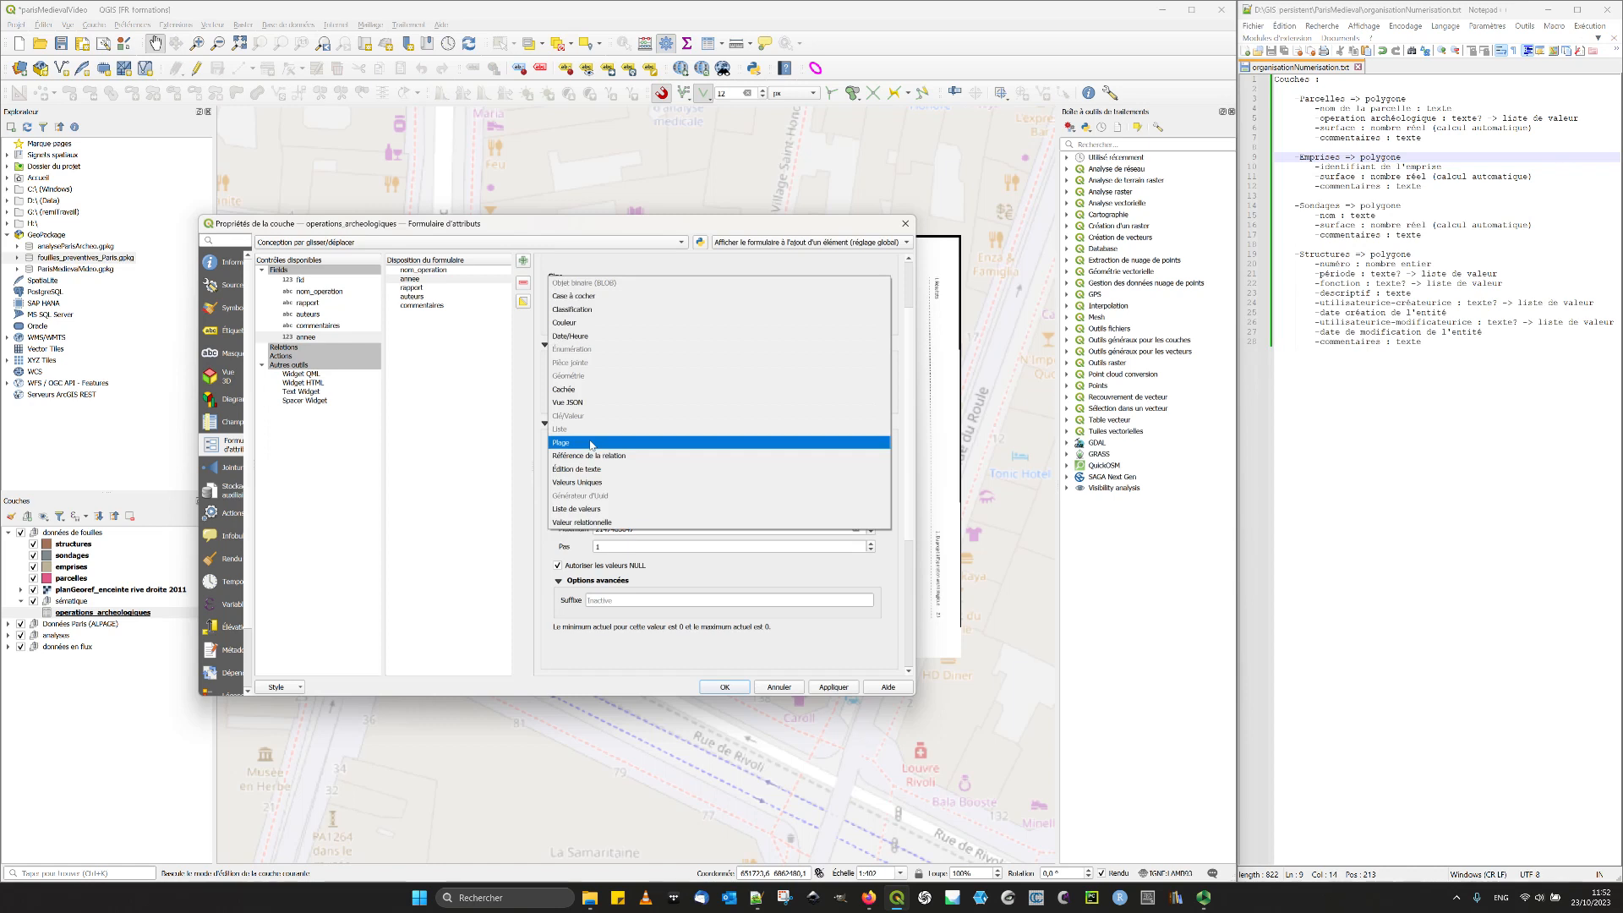
click(590, 444)
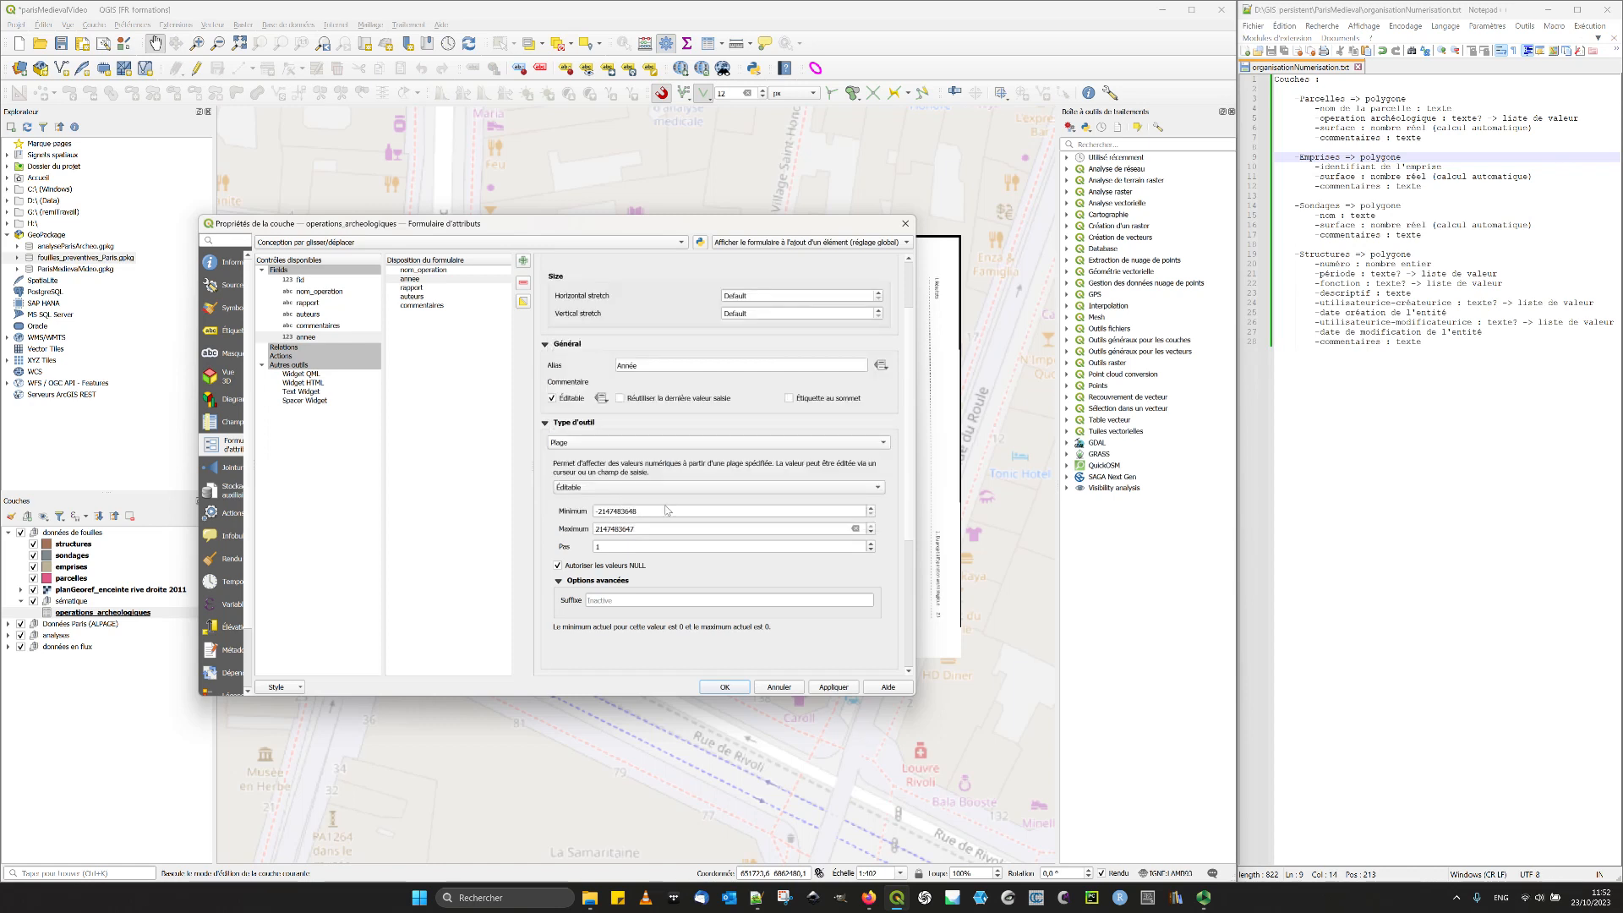
click(617, 488)
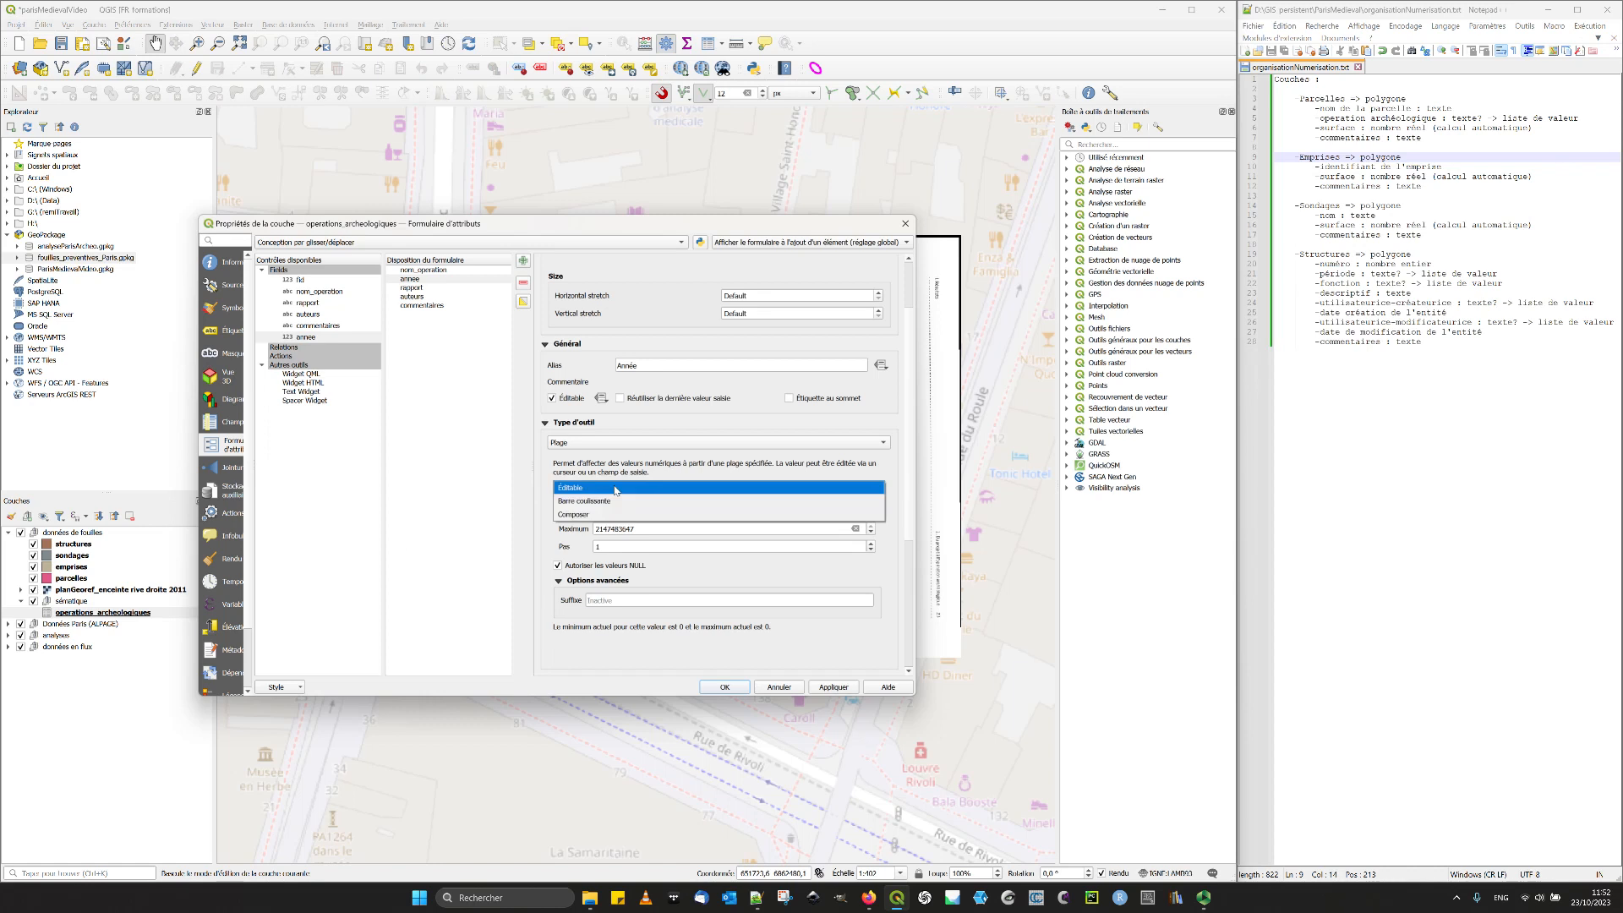
click(468, 456)
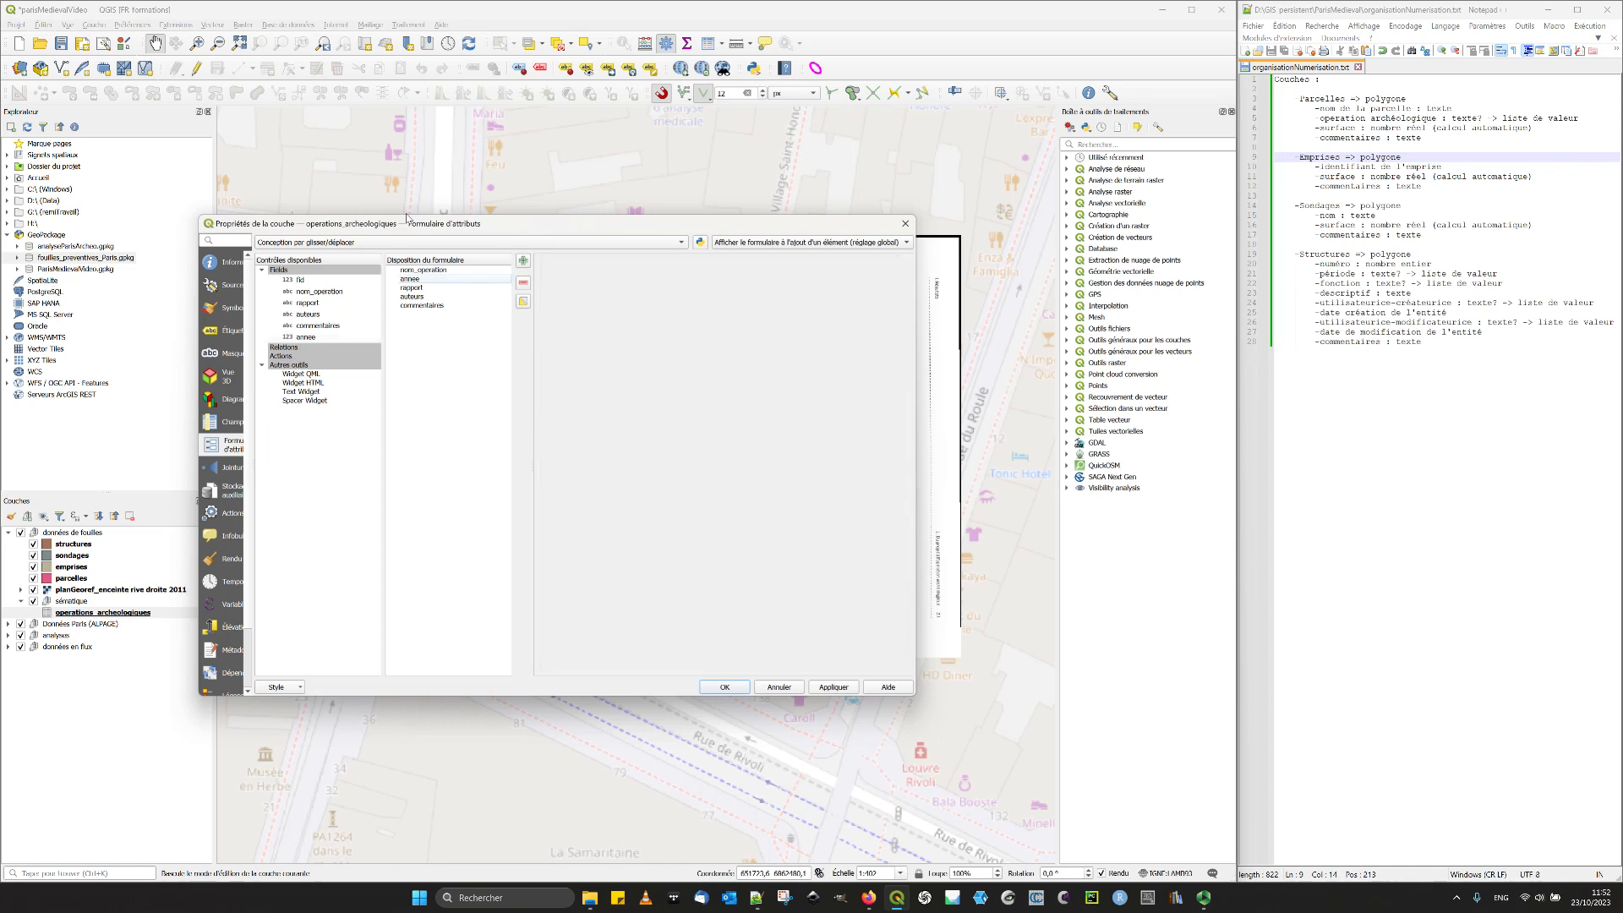
click(430, 282)
click(589, 526)
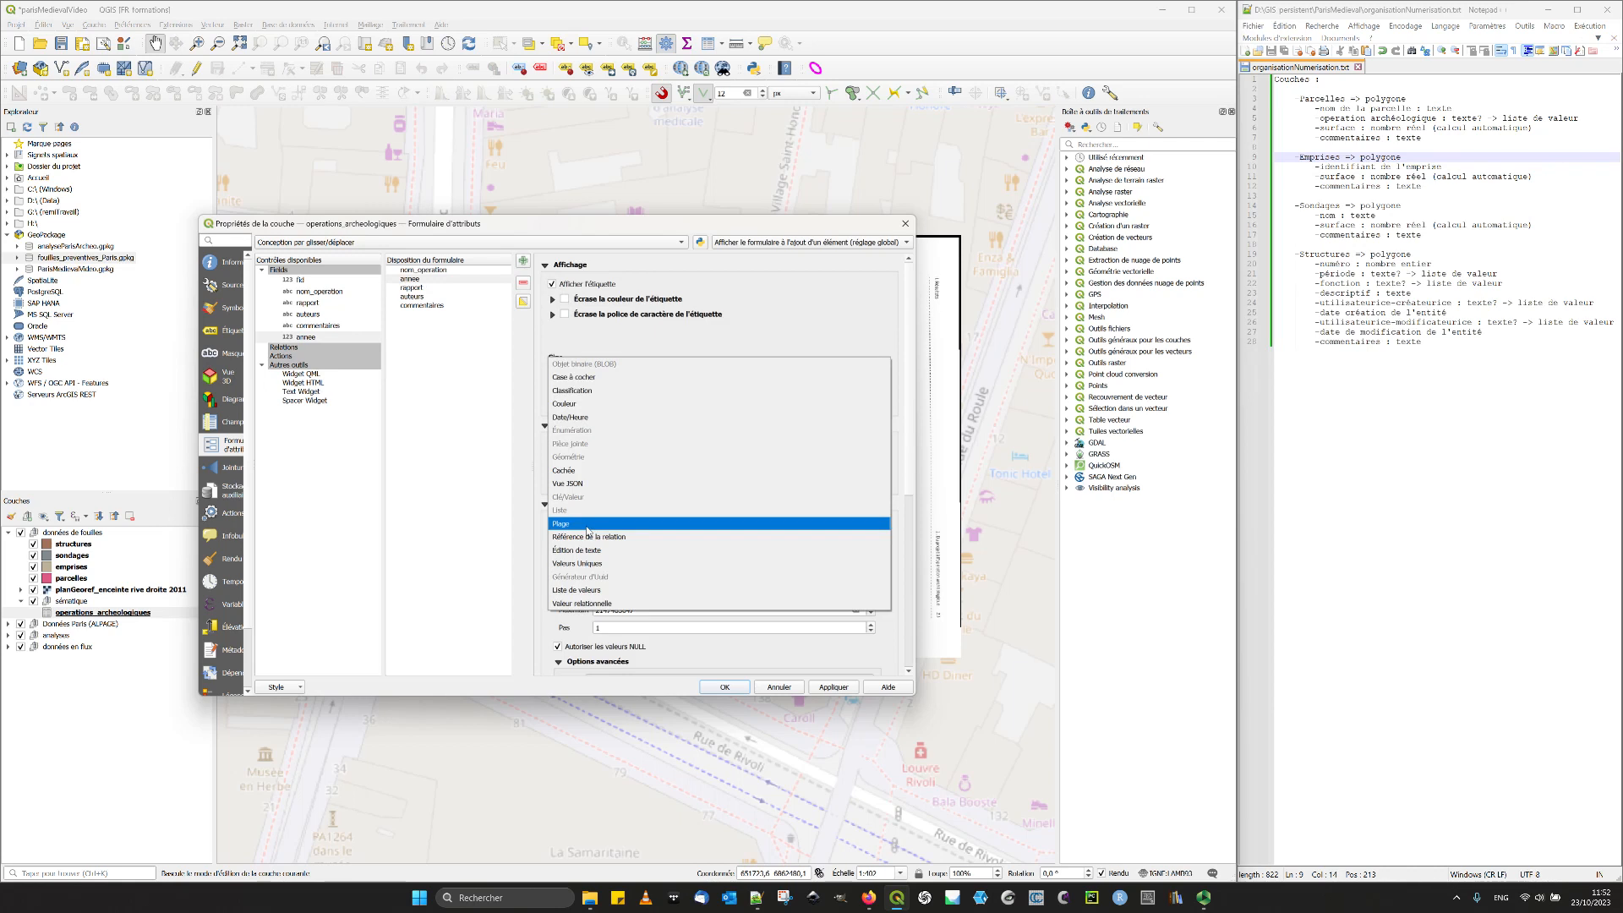
click(589, 524)
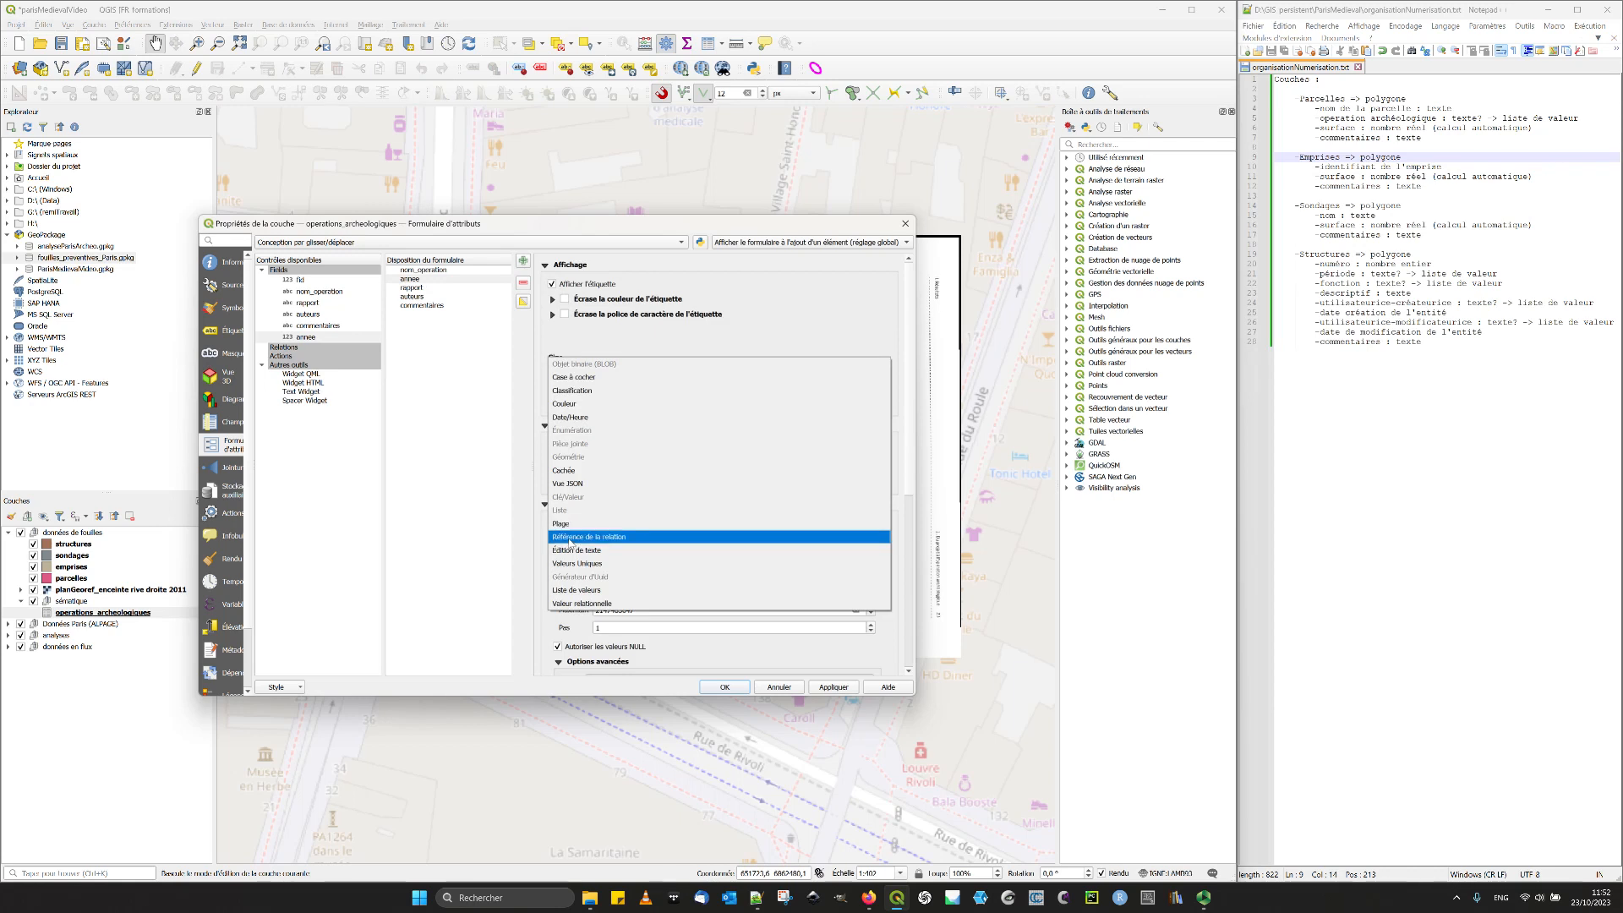
- Set the allowed range of the annee field to a minimum of 1800 and a maximum of 2050
double_click(697, 592)
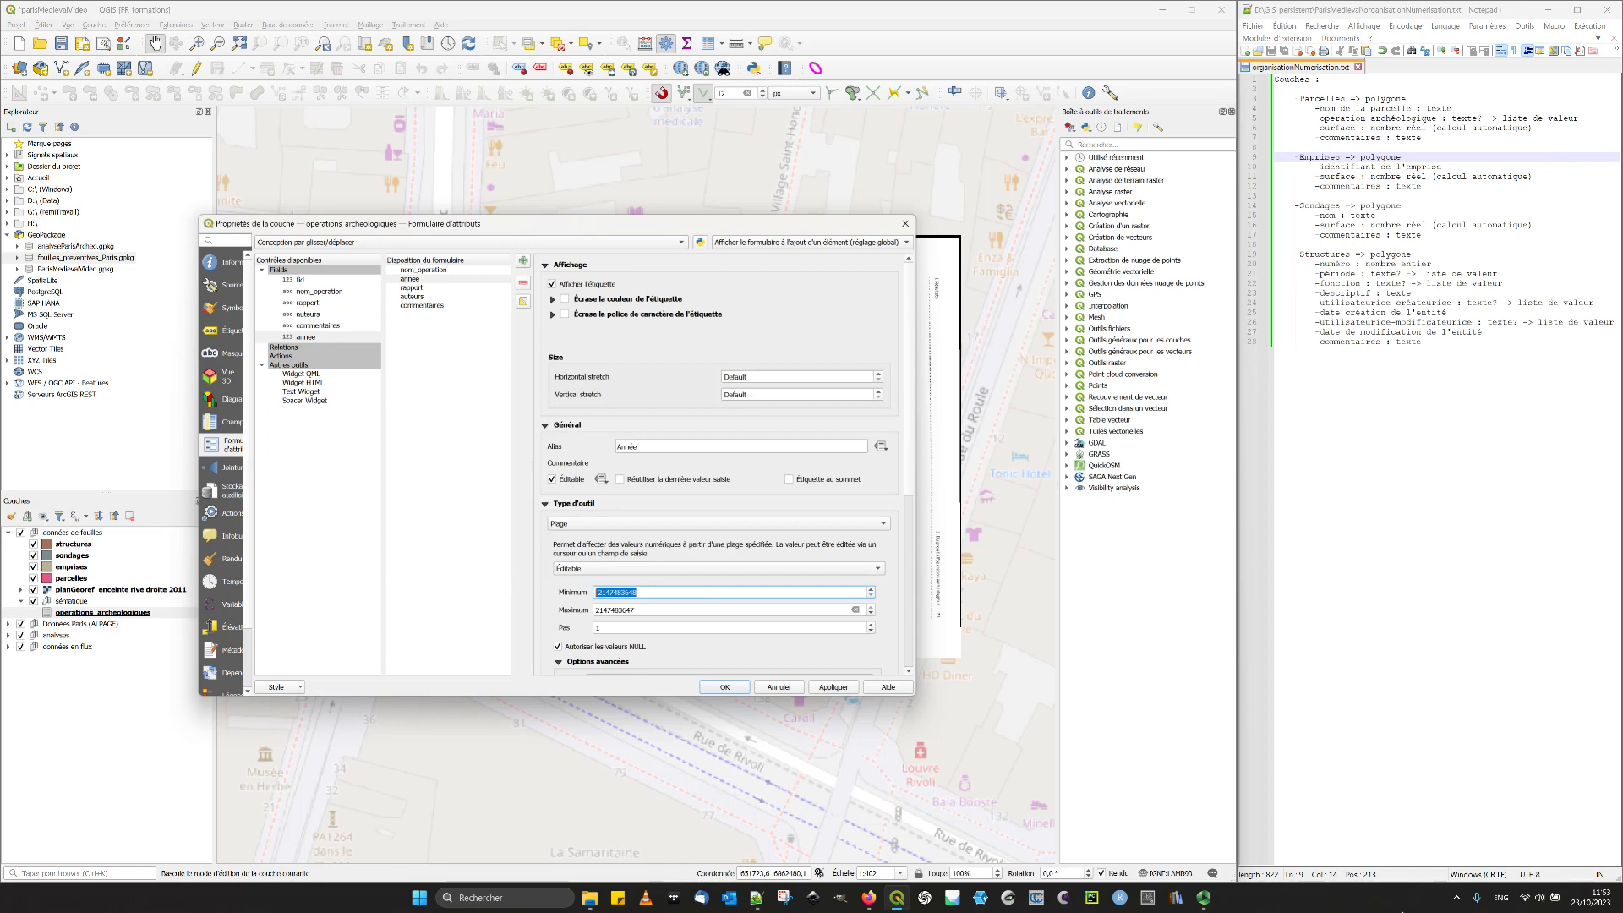
text(1800)
key(Tab)
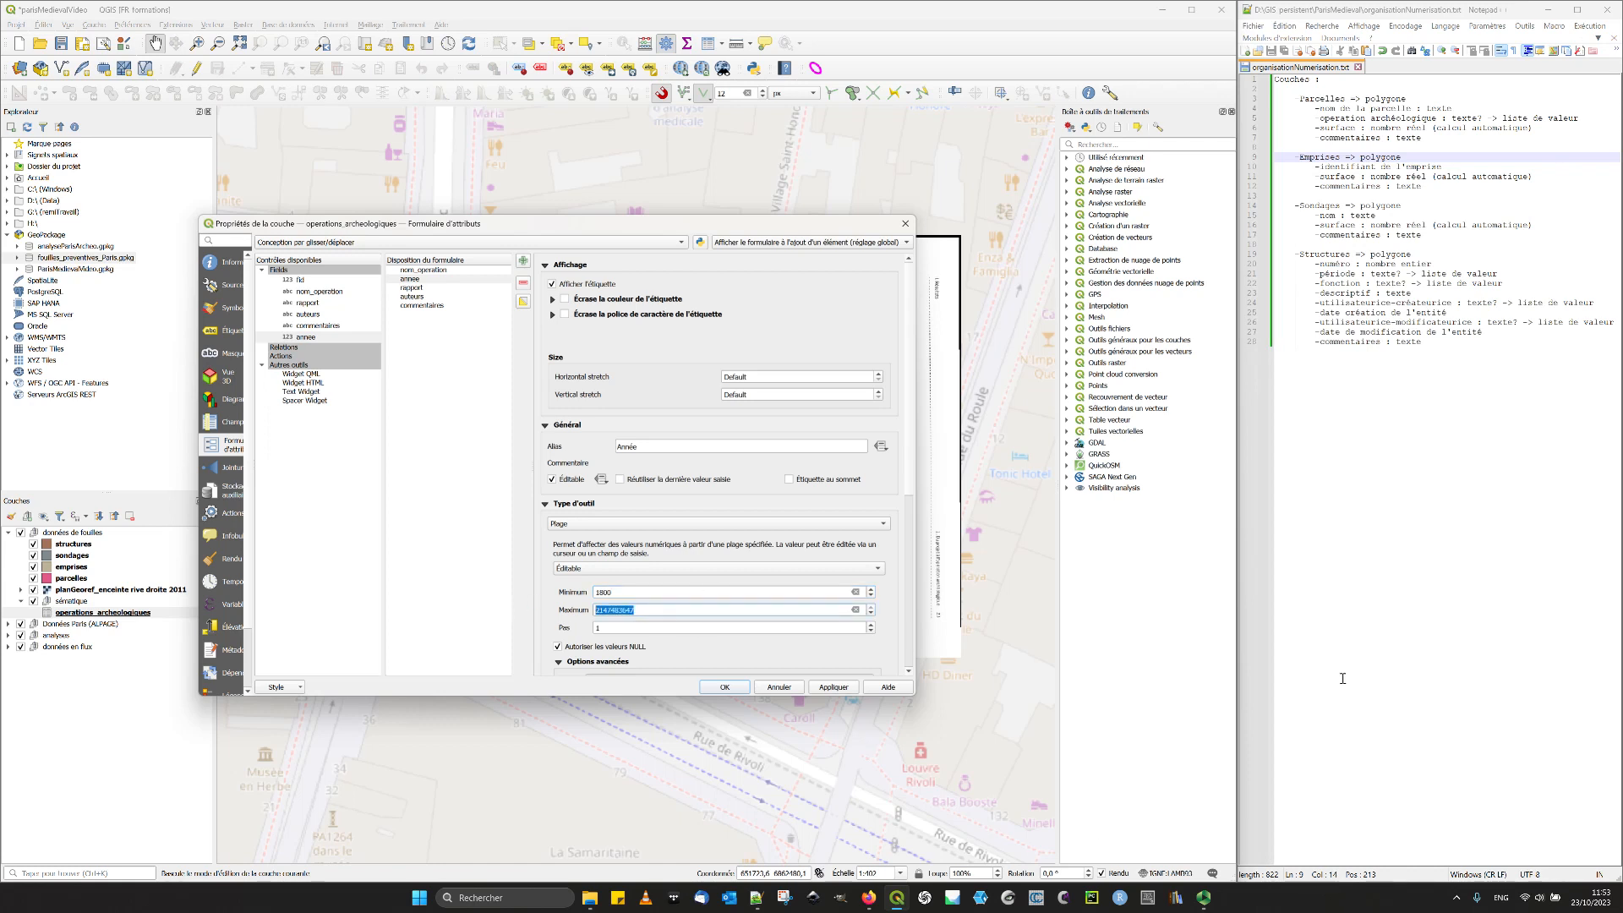
text(2050)
click(656, 629)
- Set the range widget of annee to the slider style (Barre coulissante)
click(586, 570)
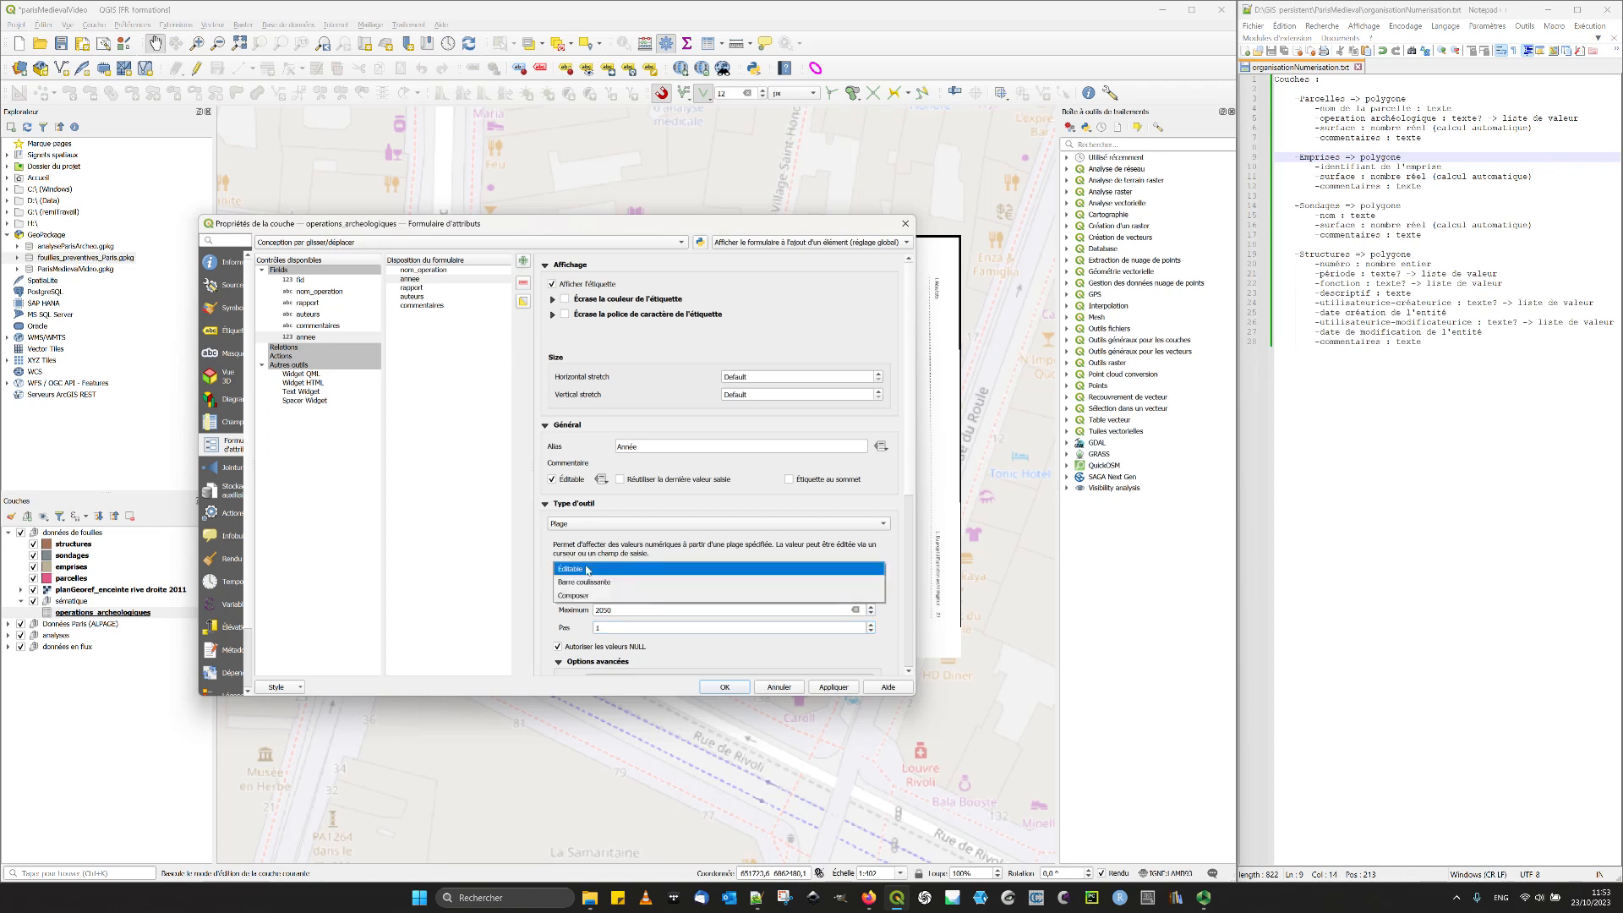
click(586, 583)
click(589, 569)
click(589, 569)
scroll(557, 597, down, 1)
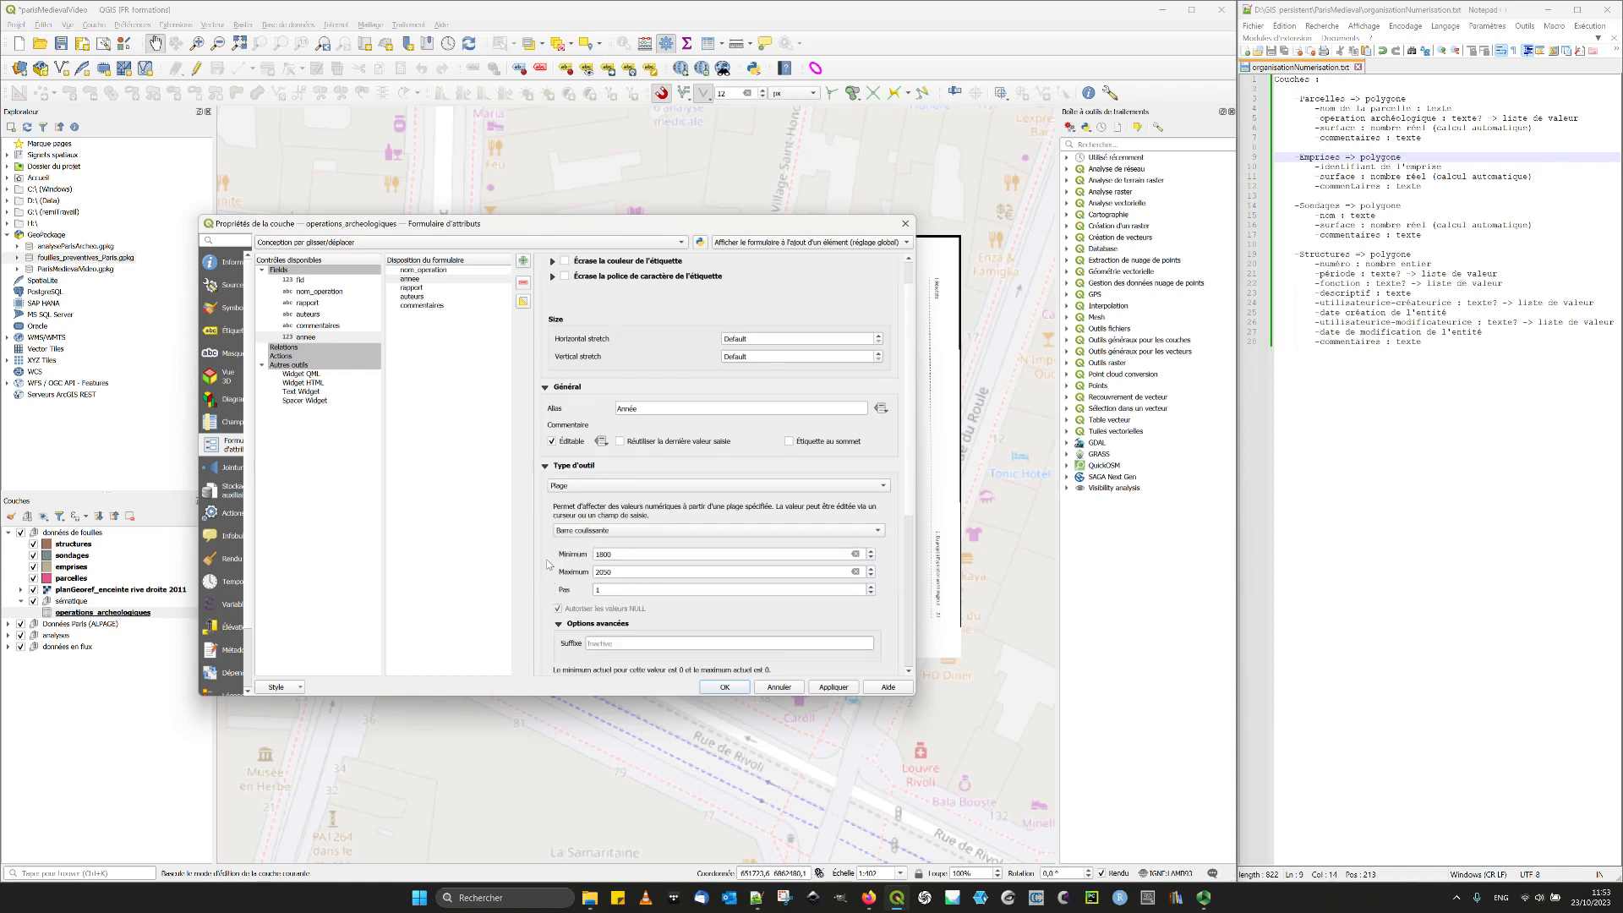
click(596, 530)
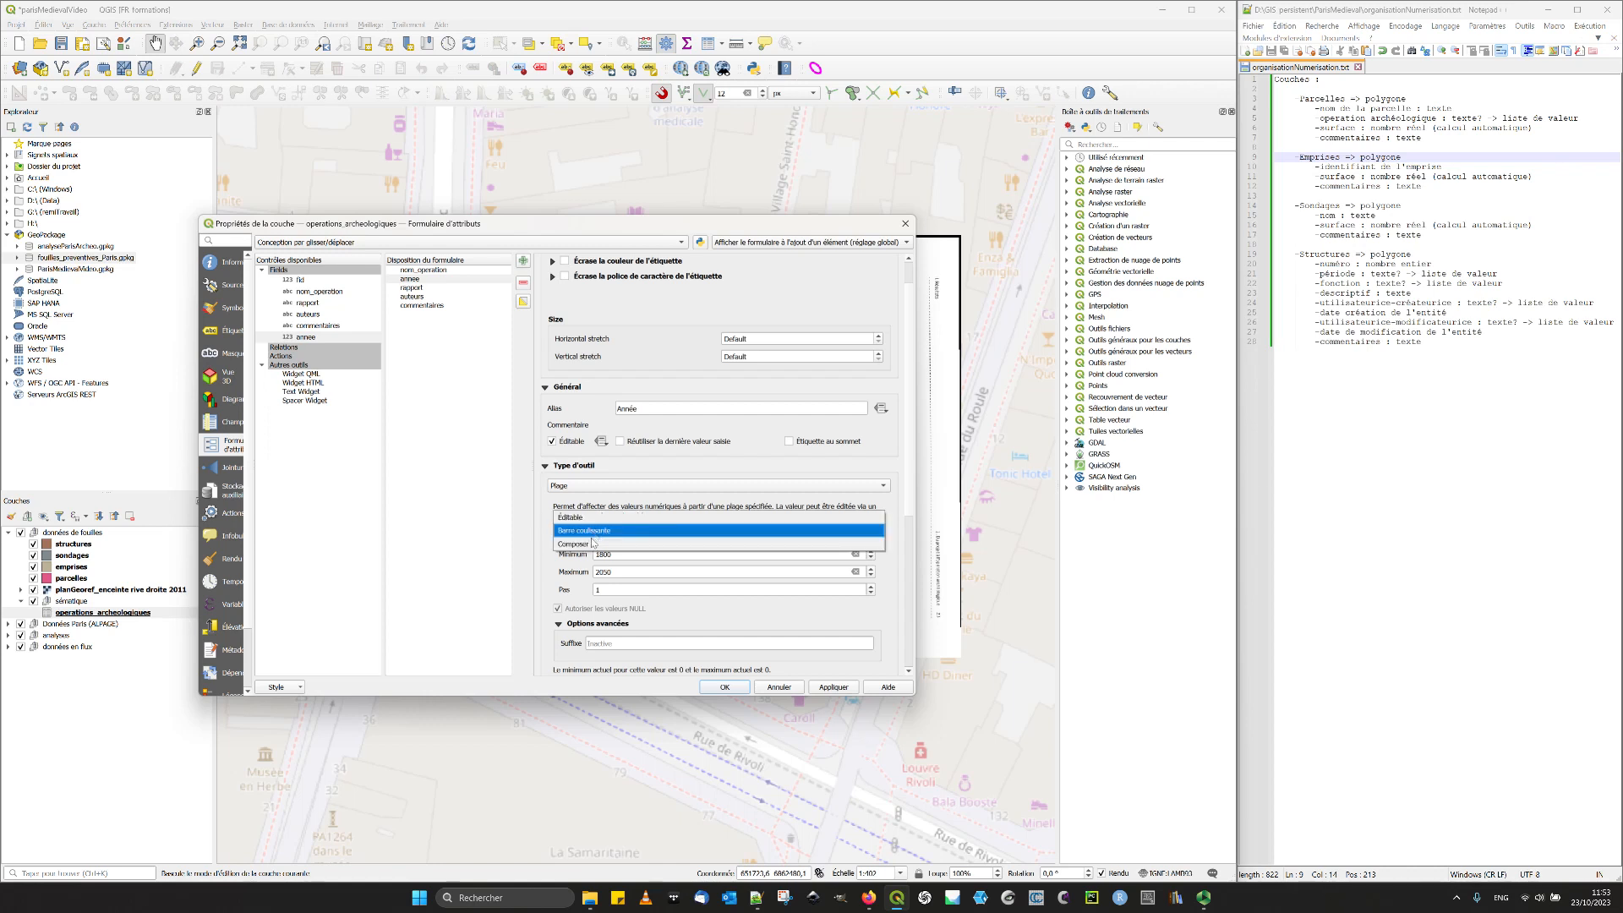
click(585, 533)
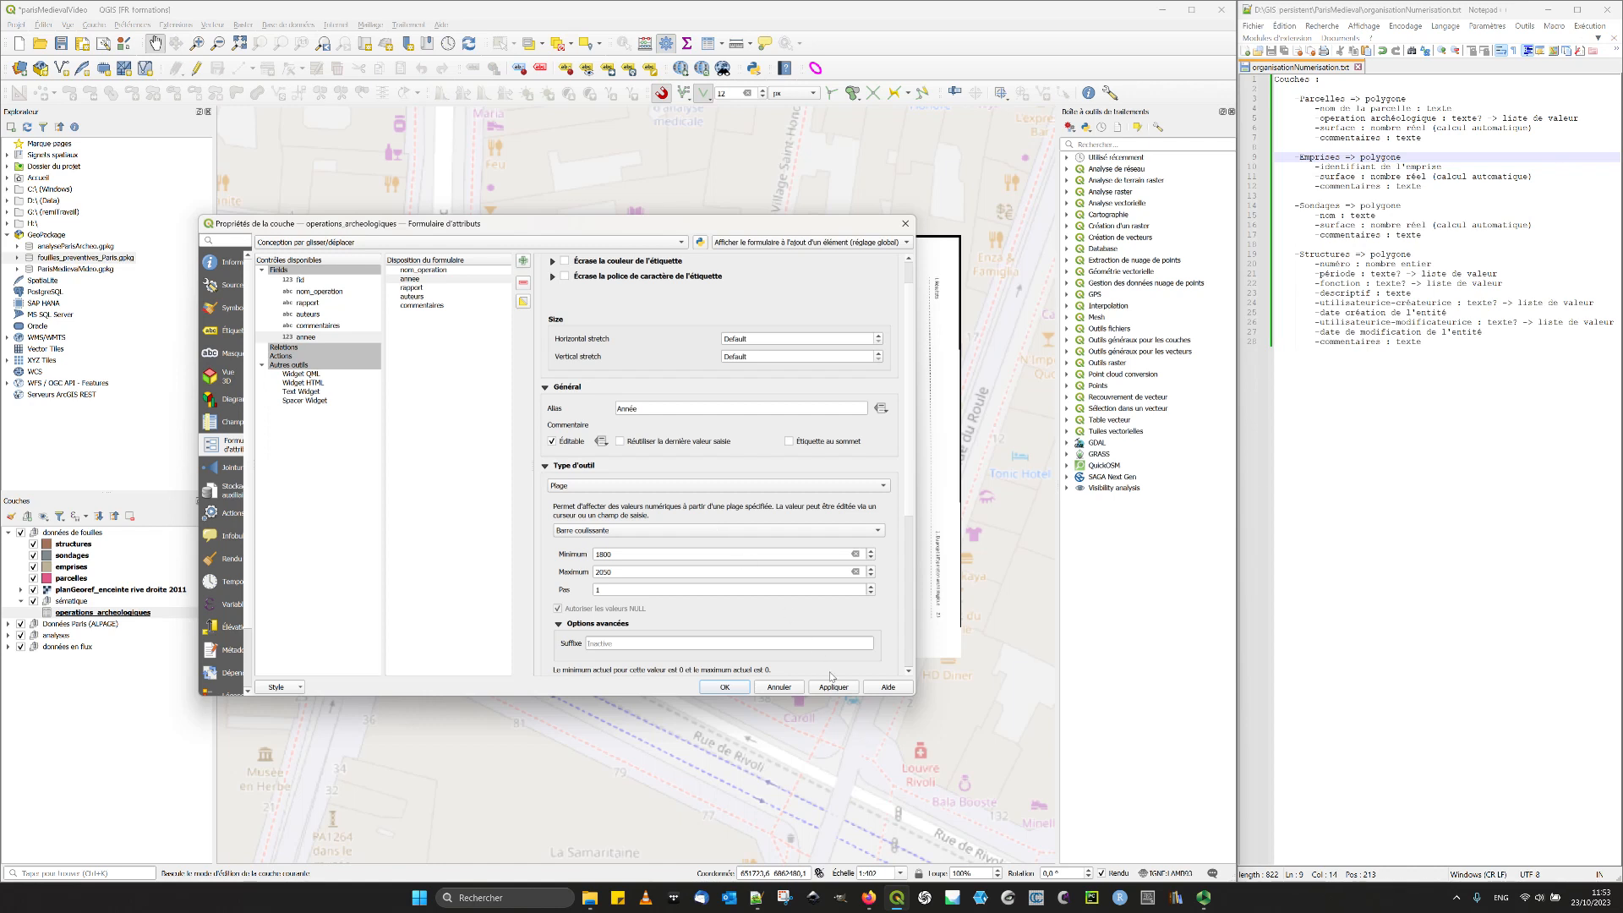
- Give the rapport field the alias "Nom du rapport" and apply the form changes
click(424, 290)
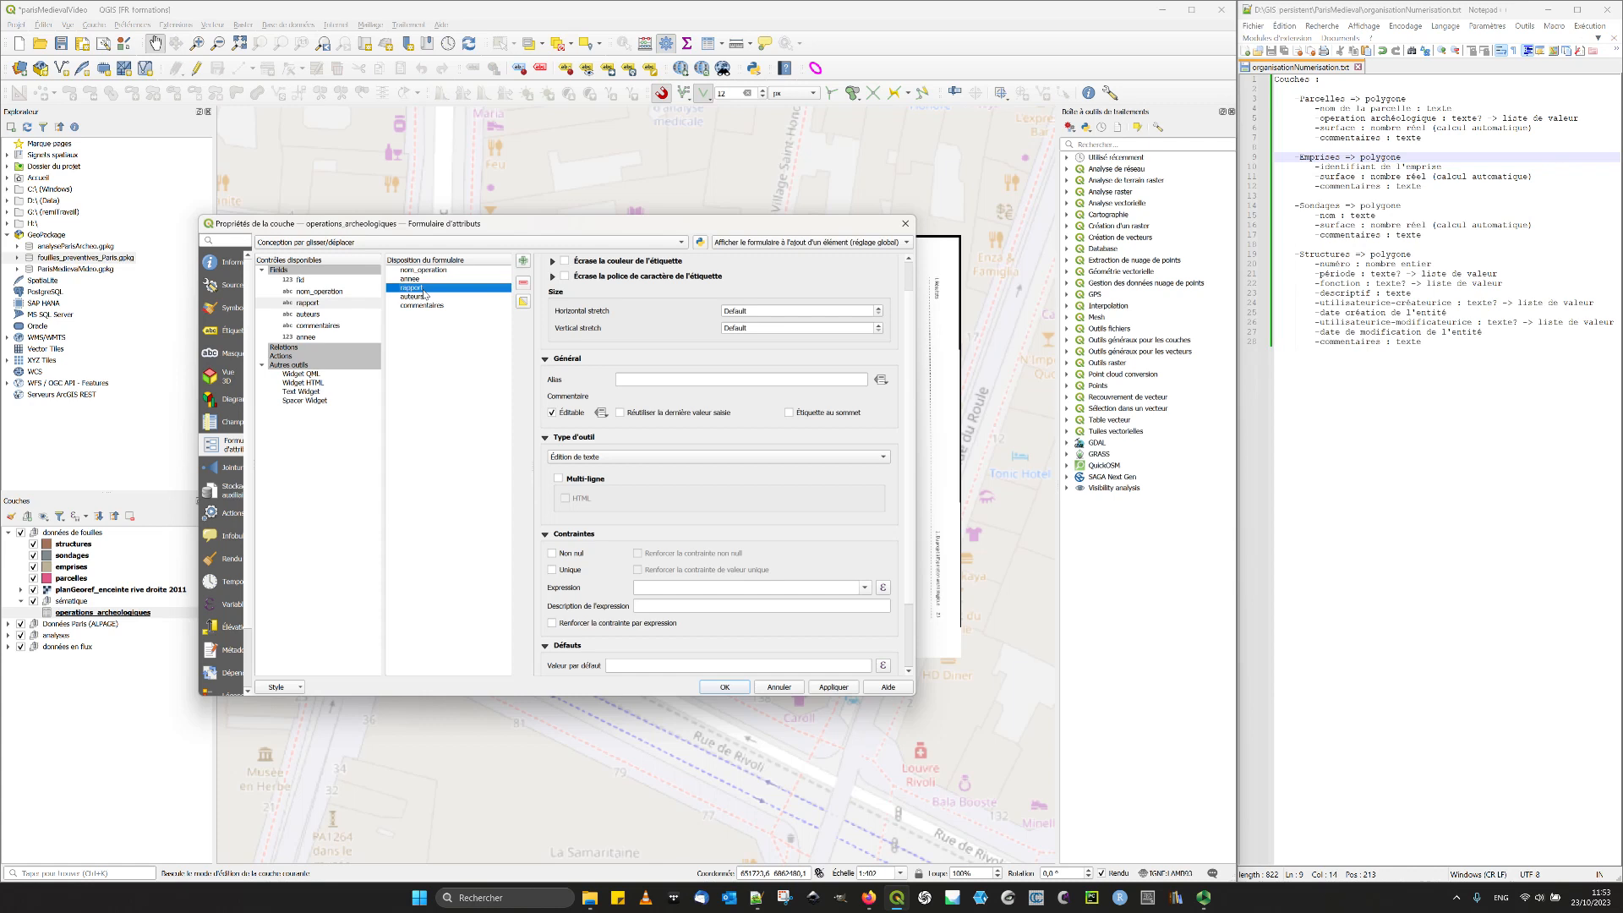
click(649, 380)
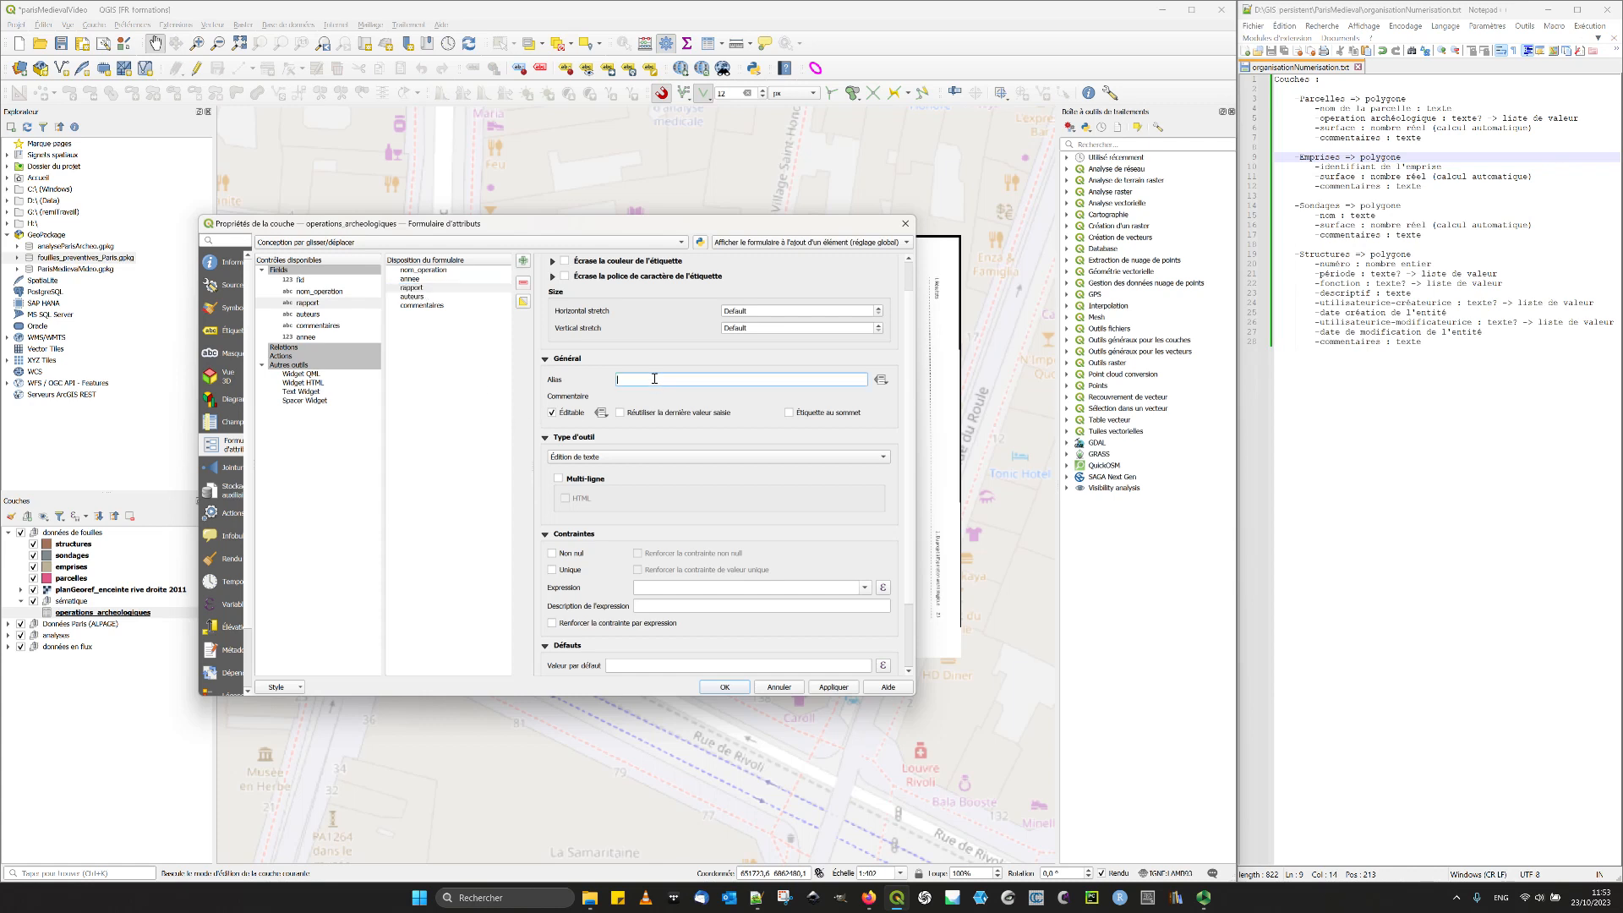
text(Nom du rapport)
click(833, 686)
- Make the annee field mandatory with an enforced Non nul constraint, leaving Unique disabled
click(431, 280)
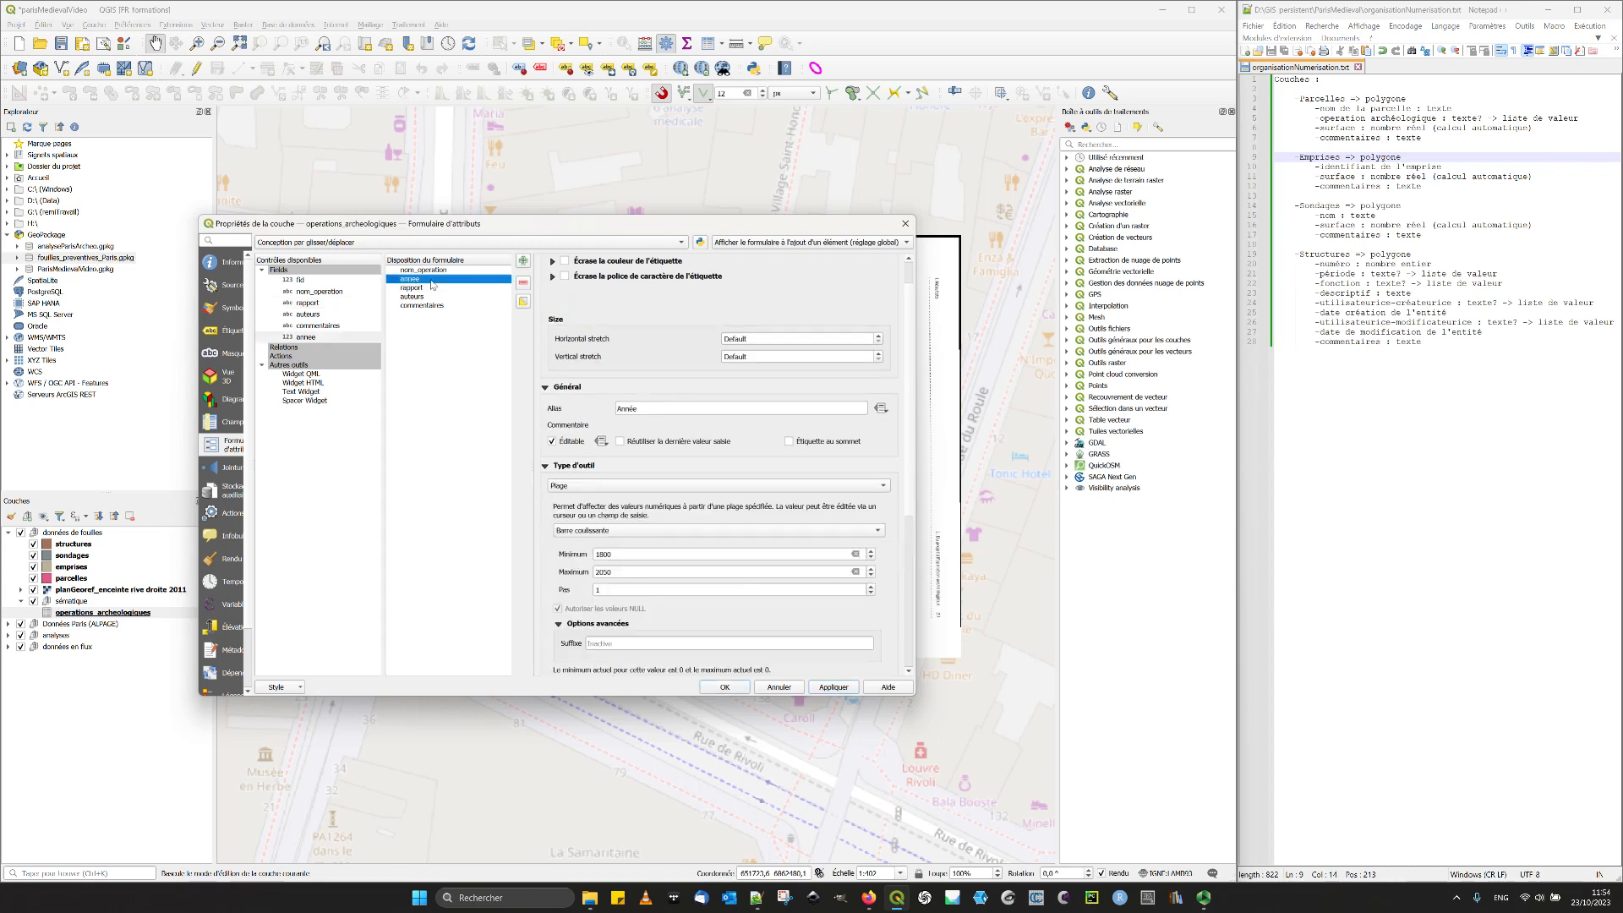
scroll(548, 547, down, 2)
click(552, 626)
click(552, 643)
click(554, 644)
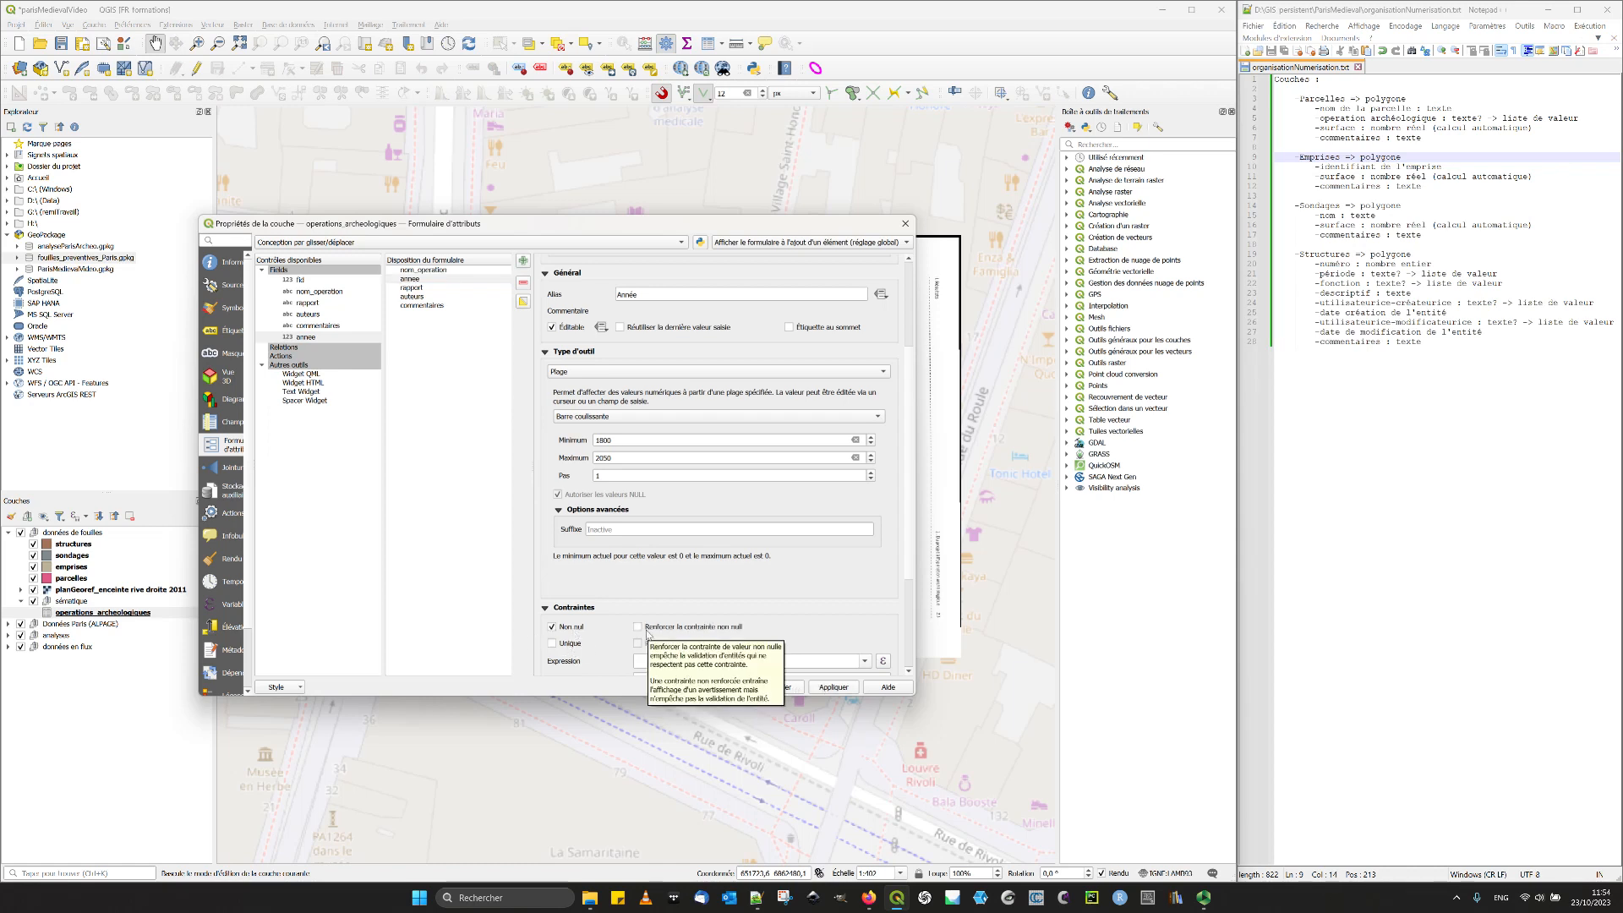
click(648, 631)
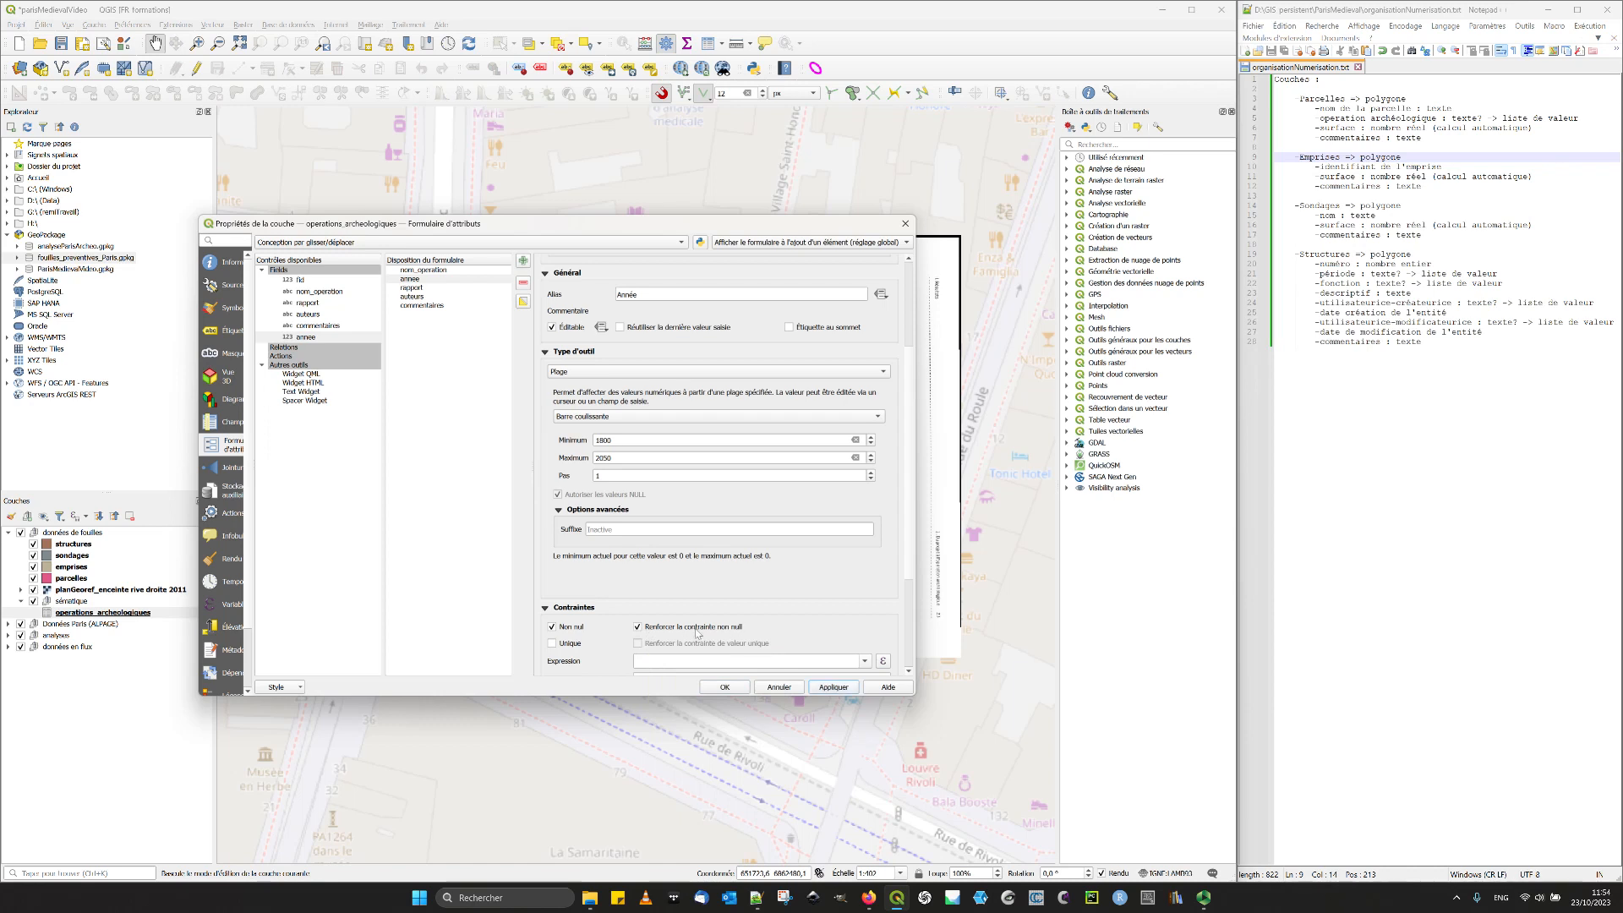
- Give the auteurs field the alias "Autrices et auteurs"
click(444, 297)
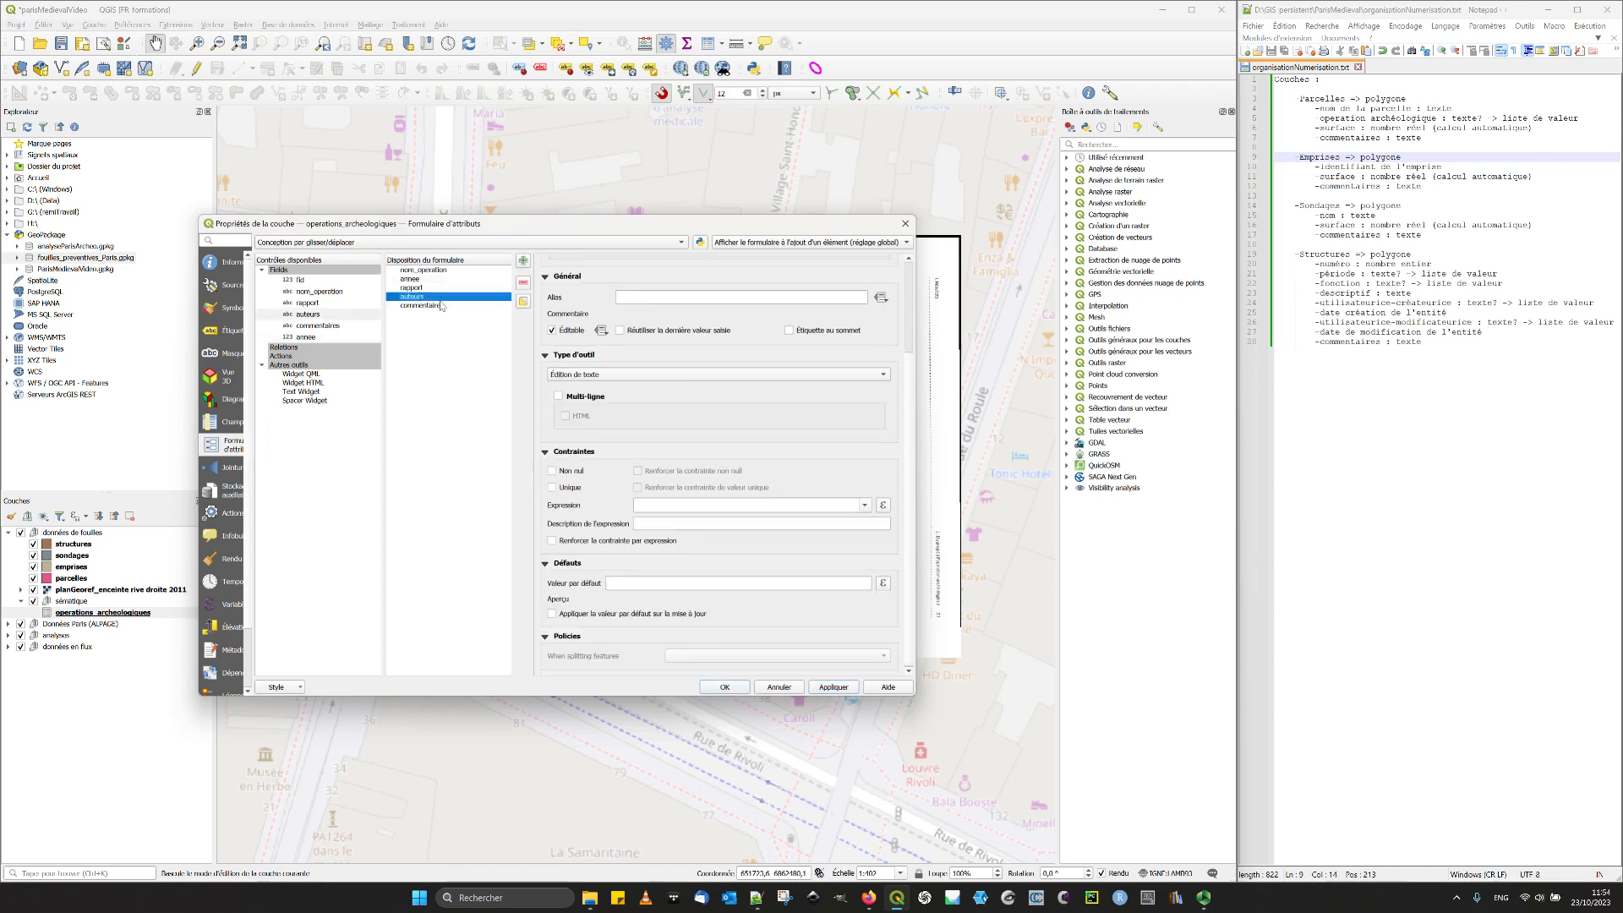
click(664, 298)
text(Autrices et auteurs)
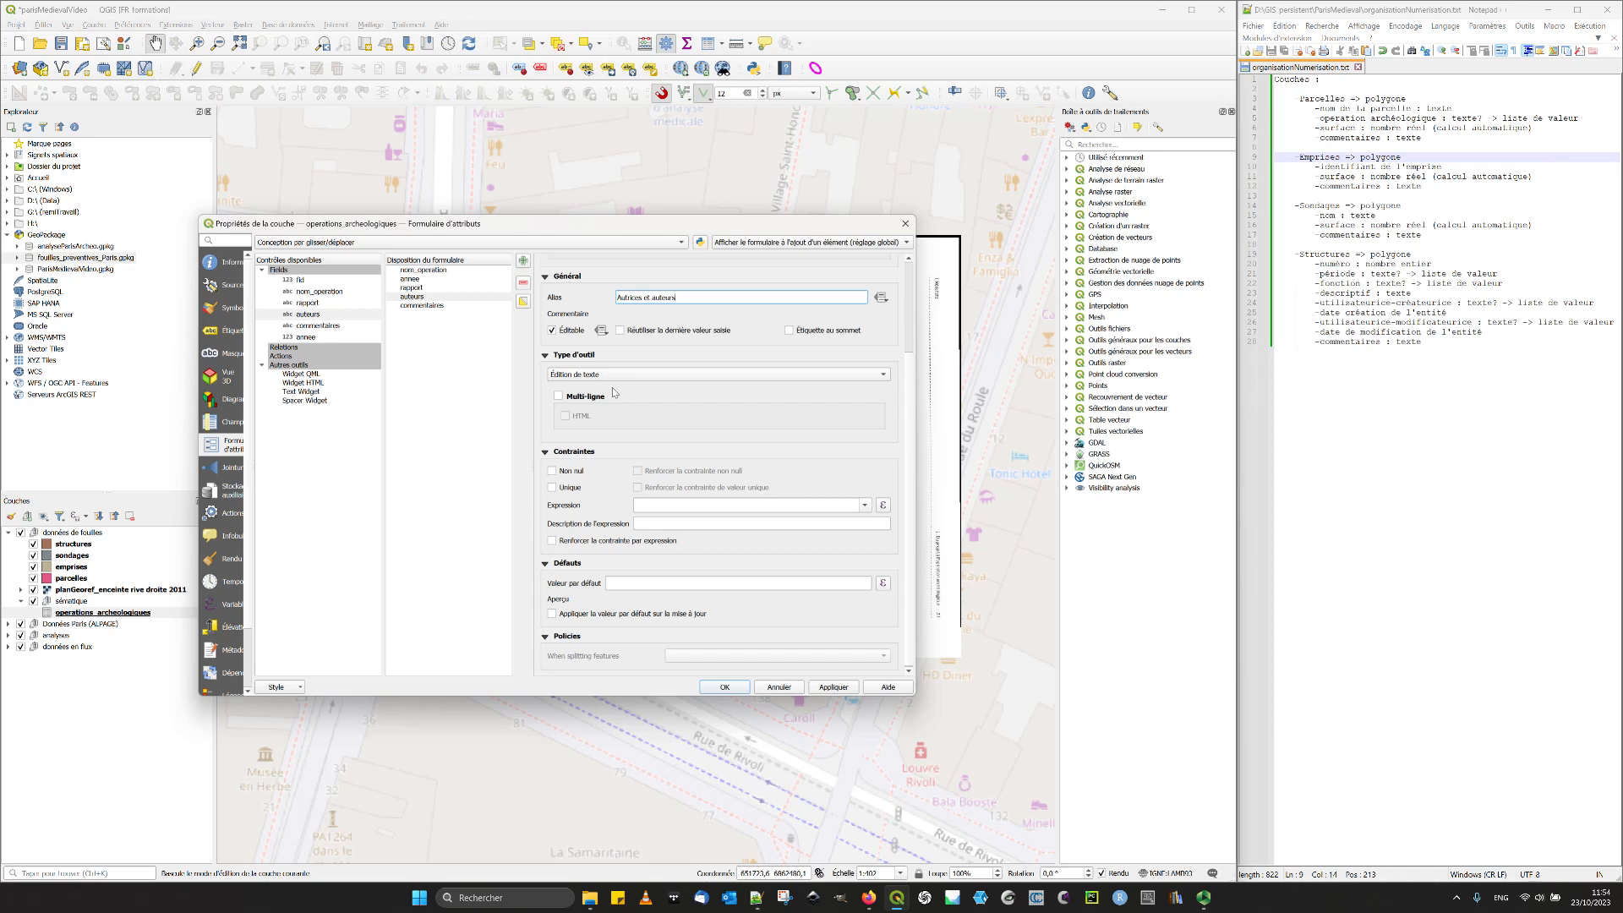
- Give commentaires the alias "Commentaires" and a multi-line text field, then apply and close the layer properties
click(422, 306)
click(671, 297)
text(Commentaires)
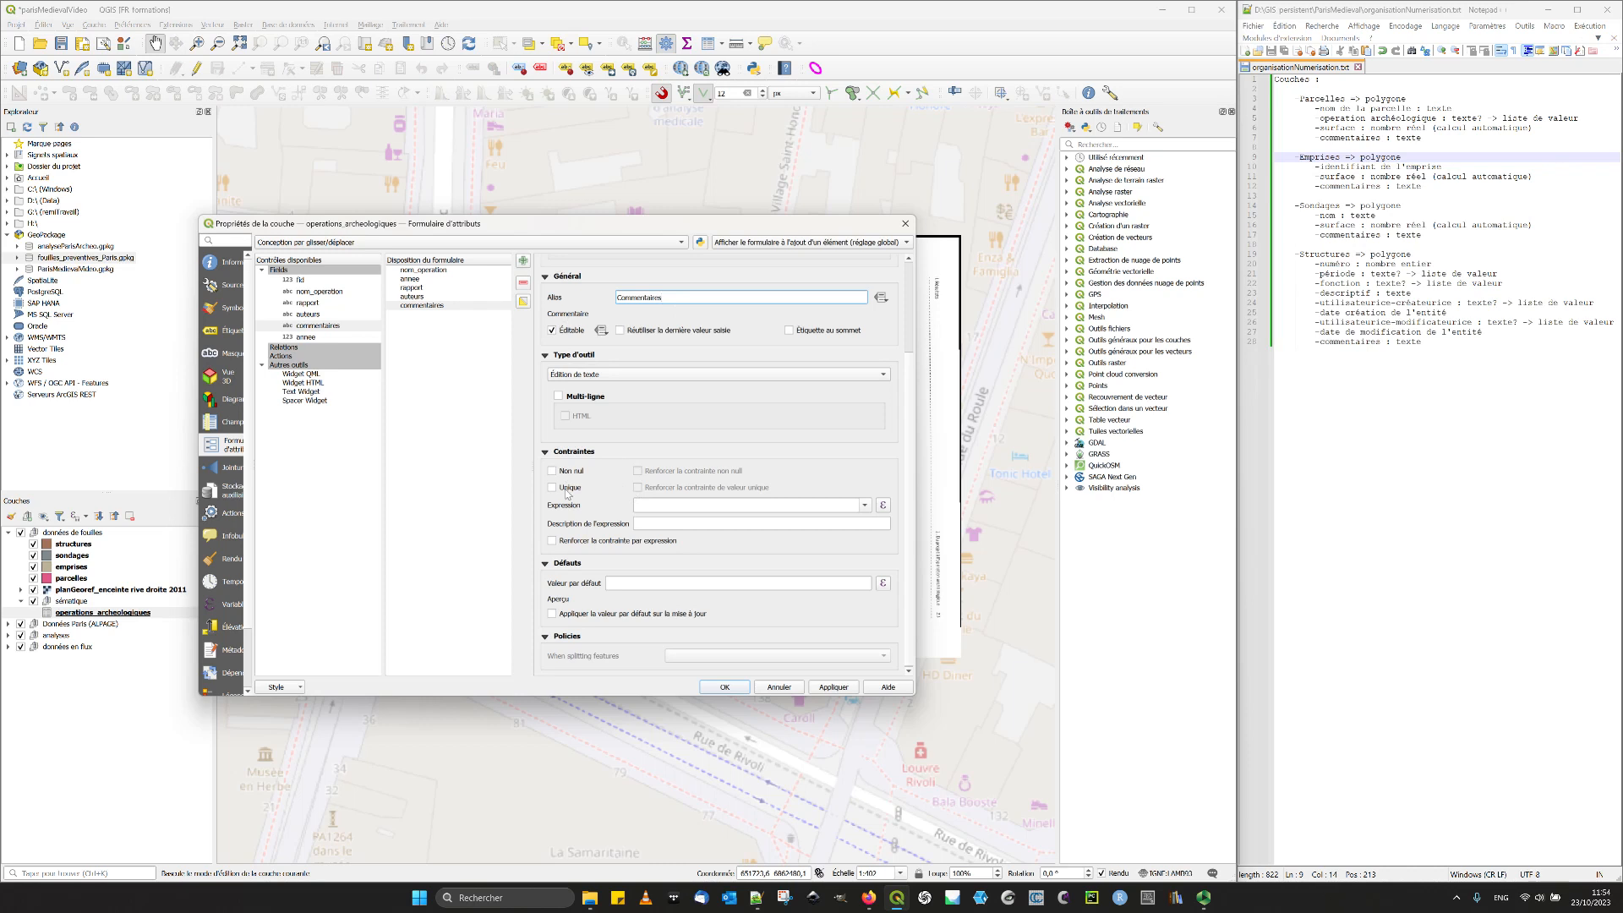
click(582, 396)
click(836, 687)
click(725, 687)
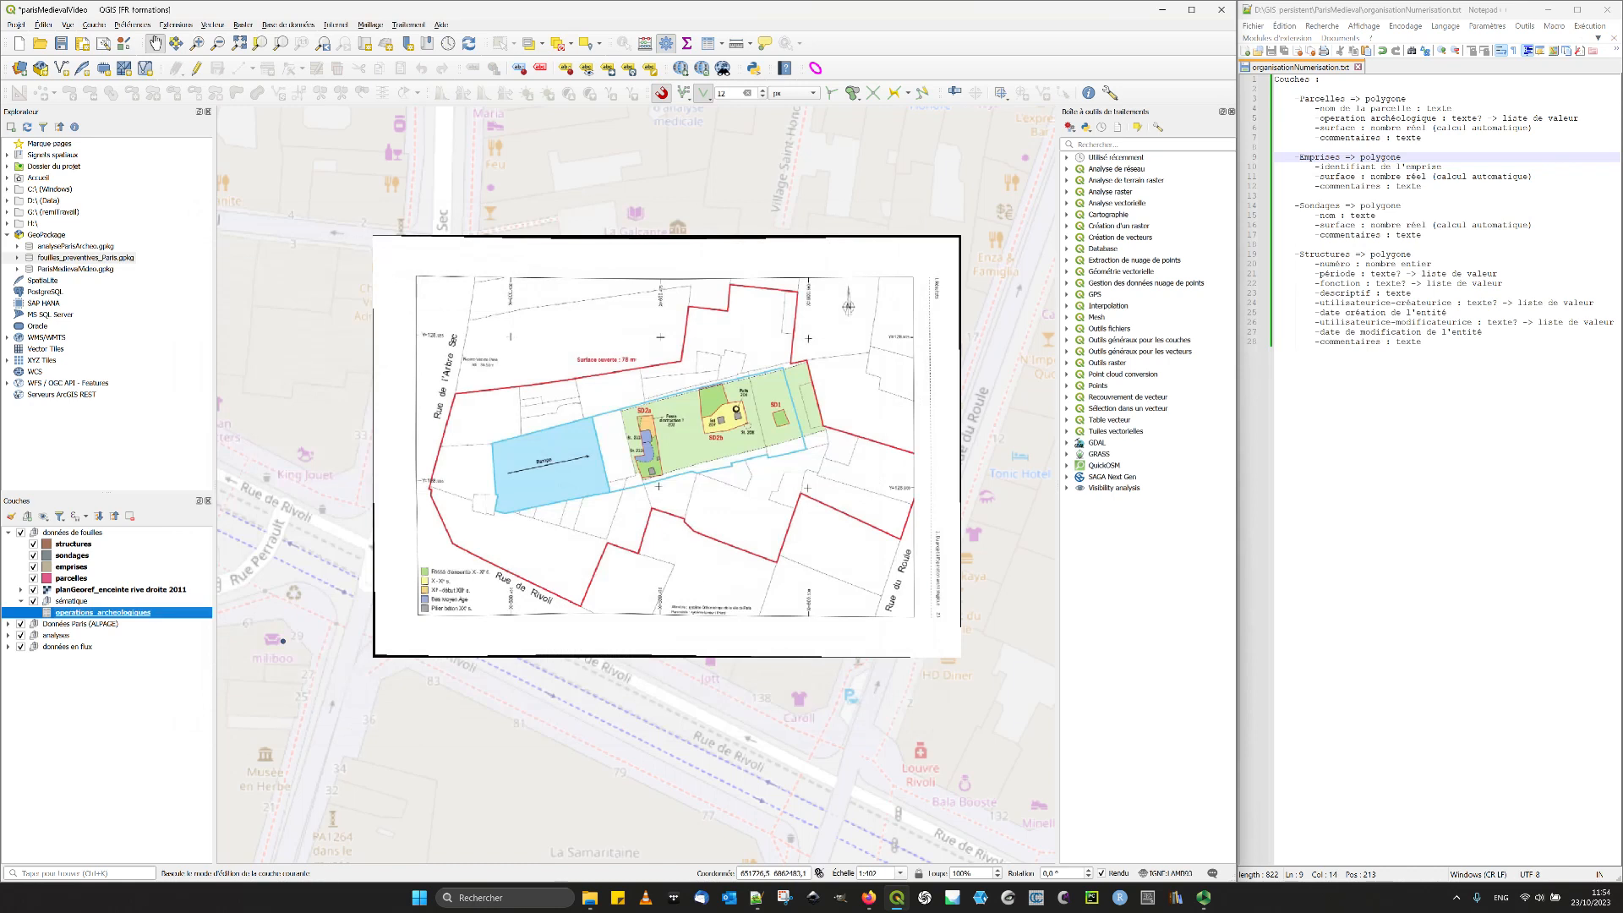
- Open the attribute table of operations_archeologiques in form view, enable editing and add a new feature, enlarging the window to show the form
click(708, 43)
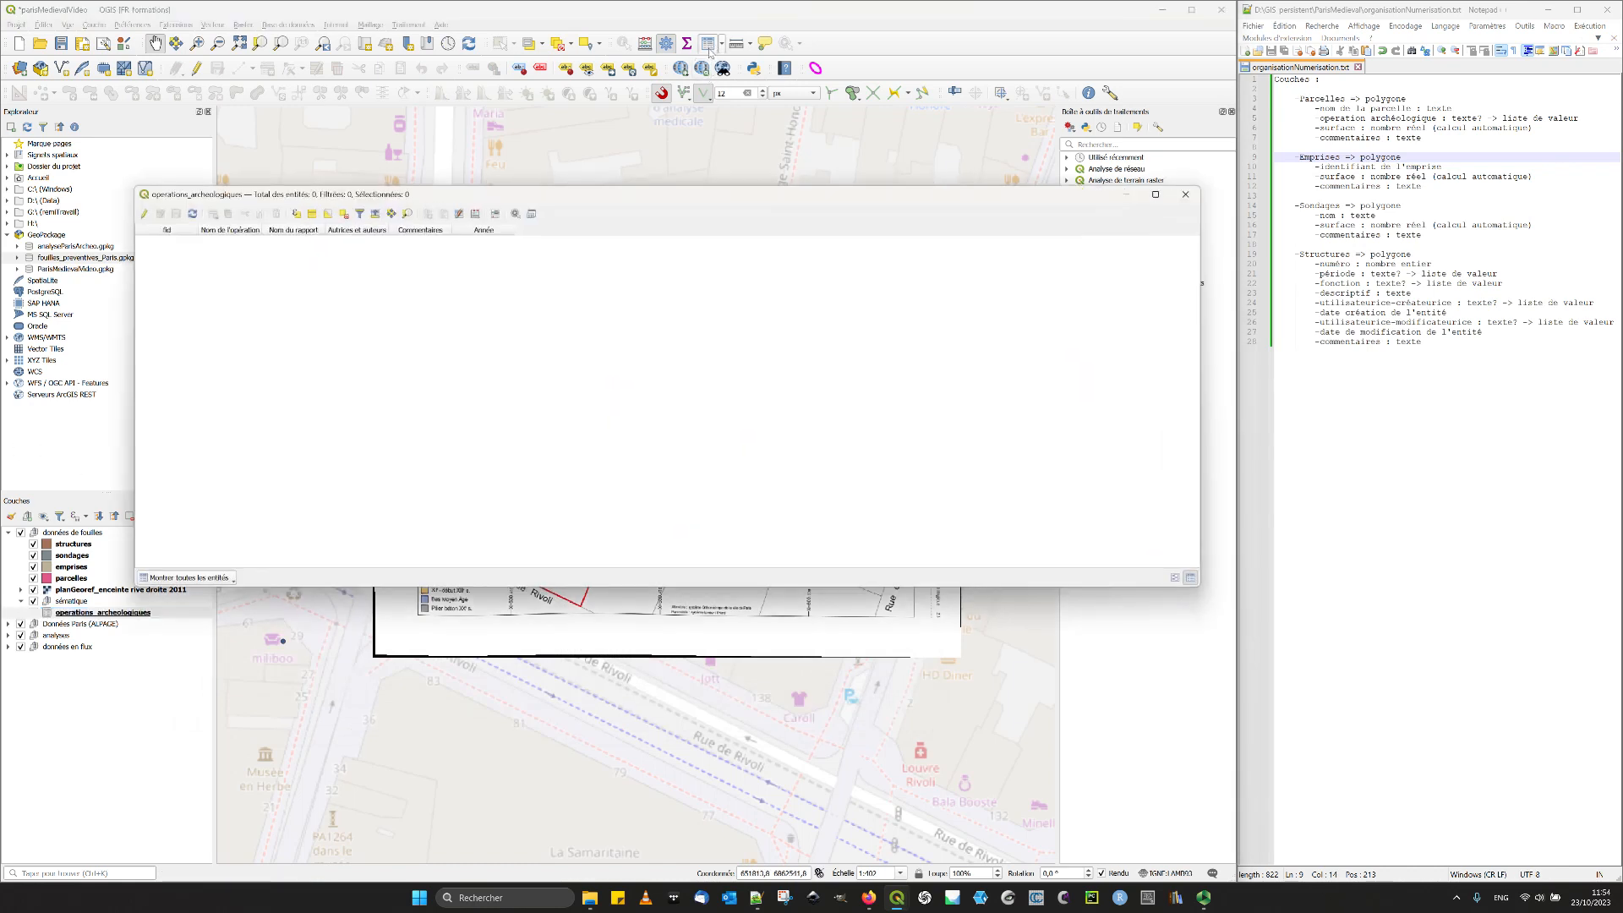
click(1175, 579)
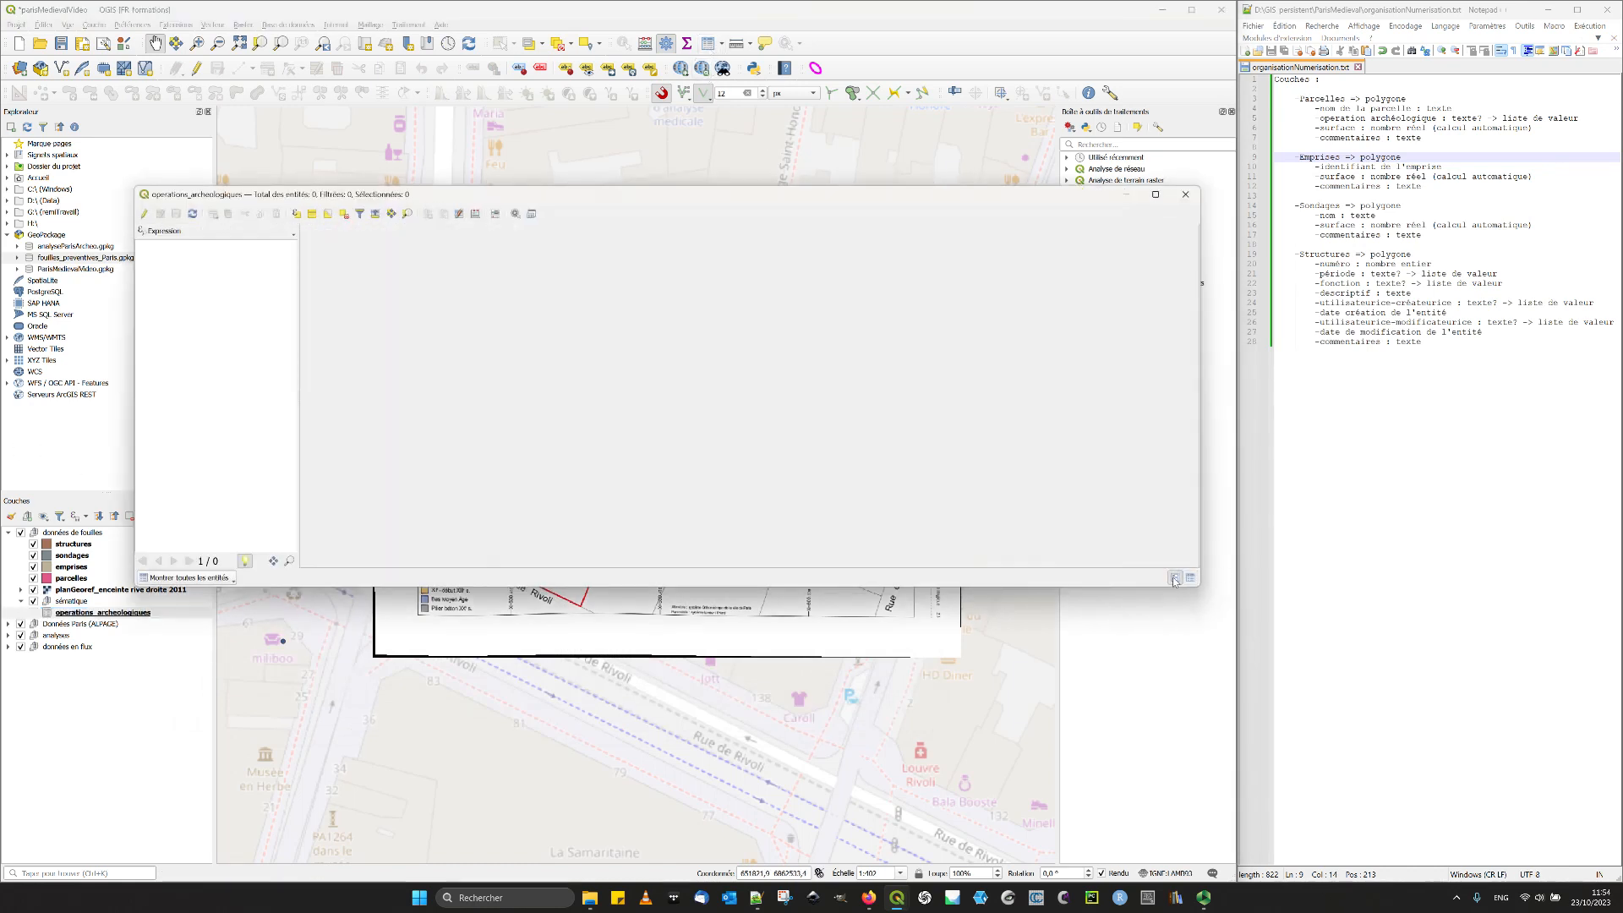
click(144, 214)
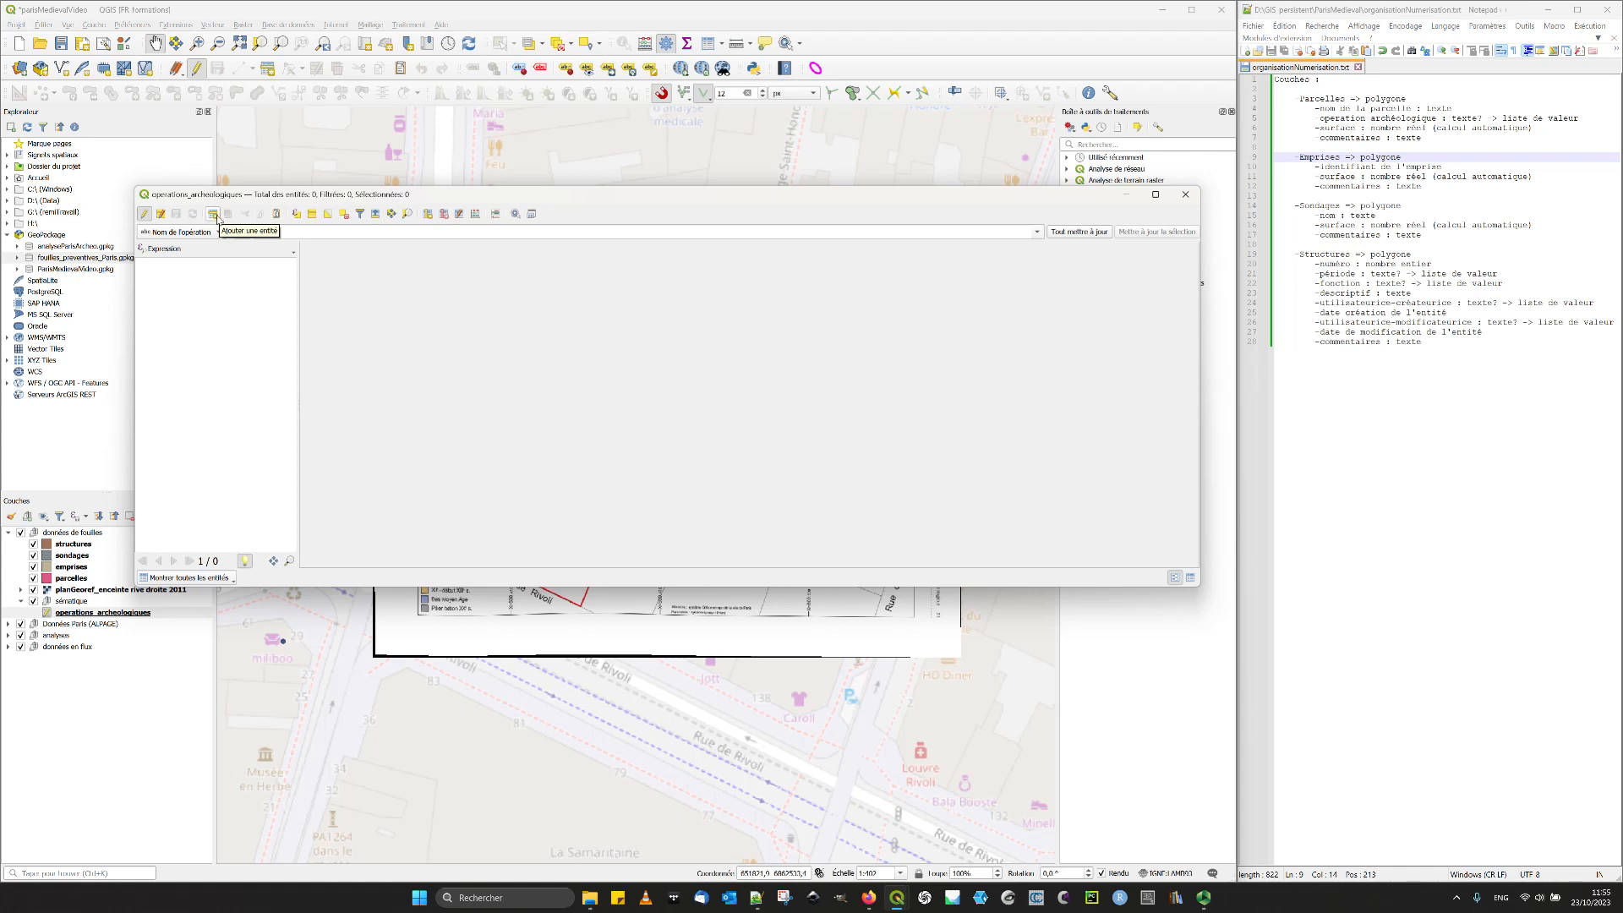
drag(230, 196, 228, 277)
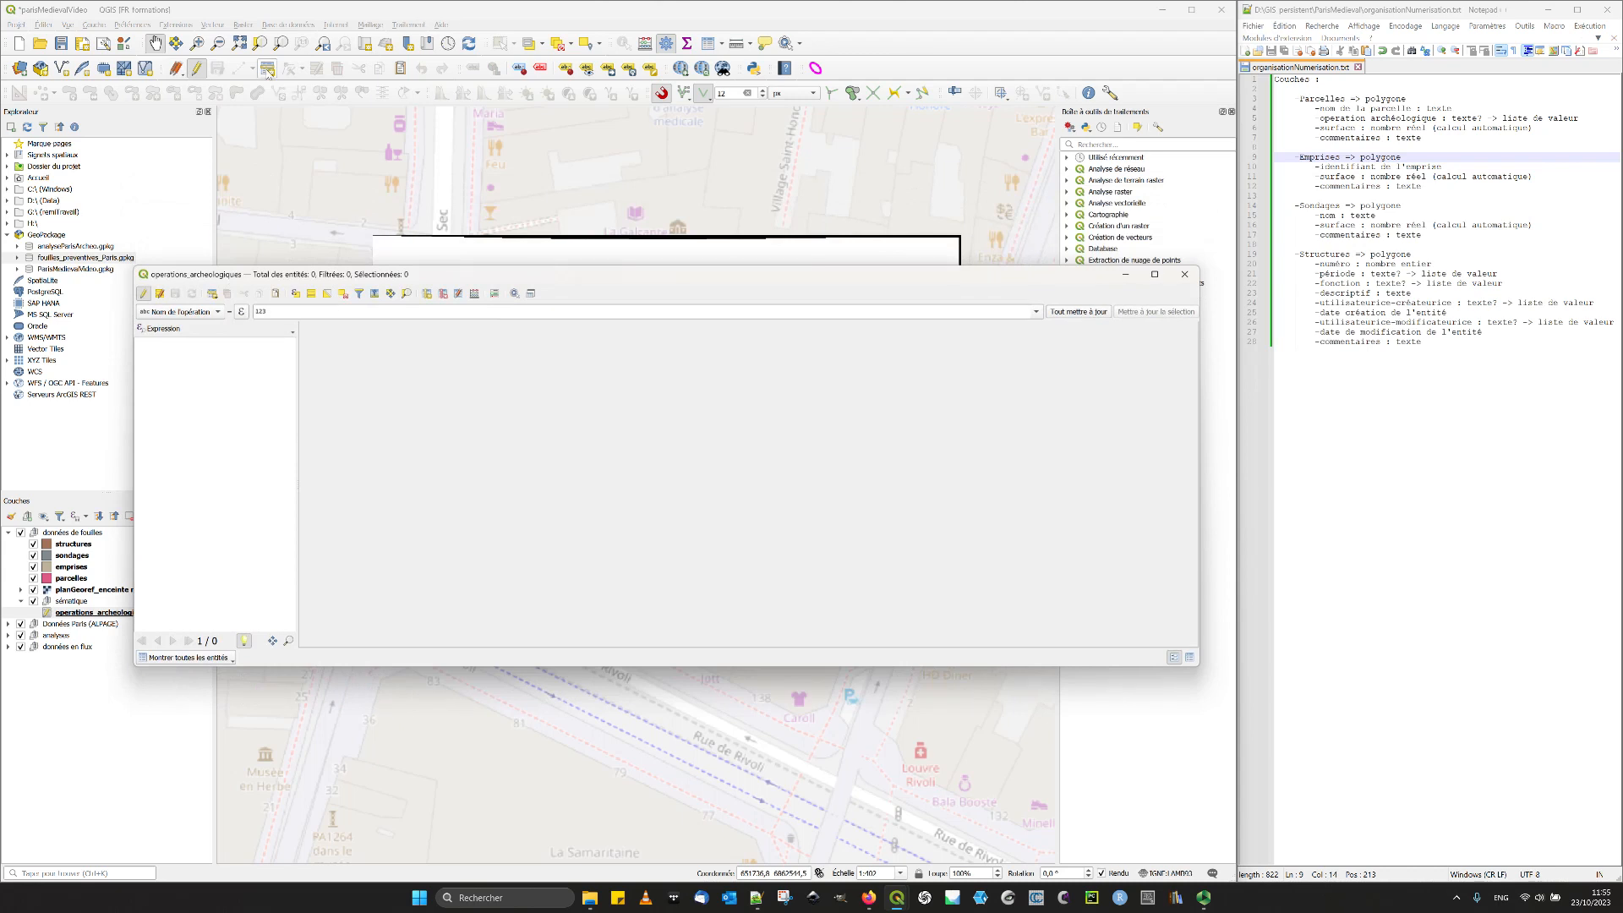
click(212, 294)
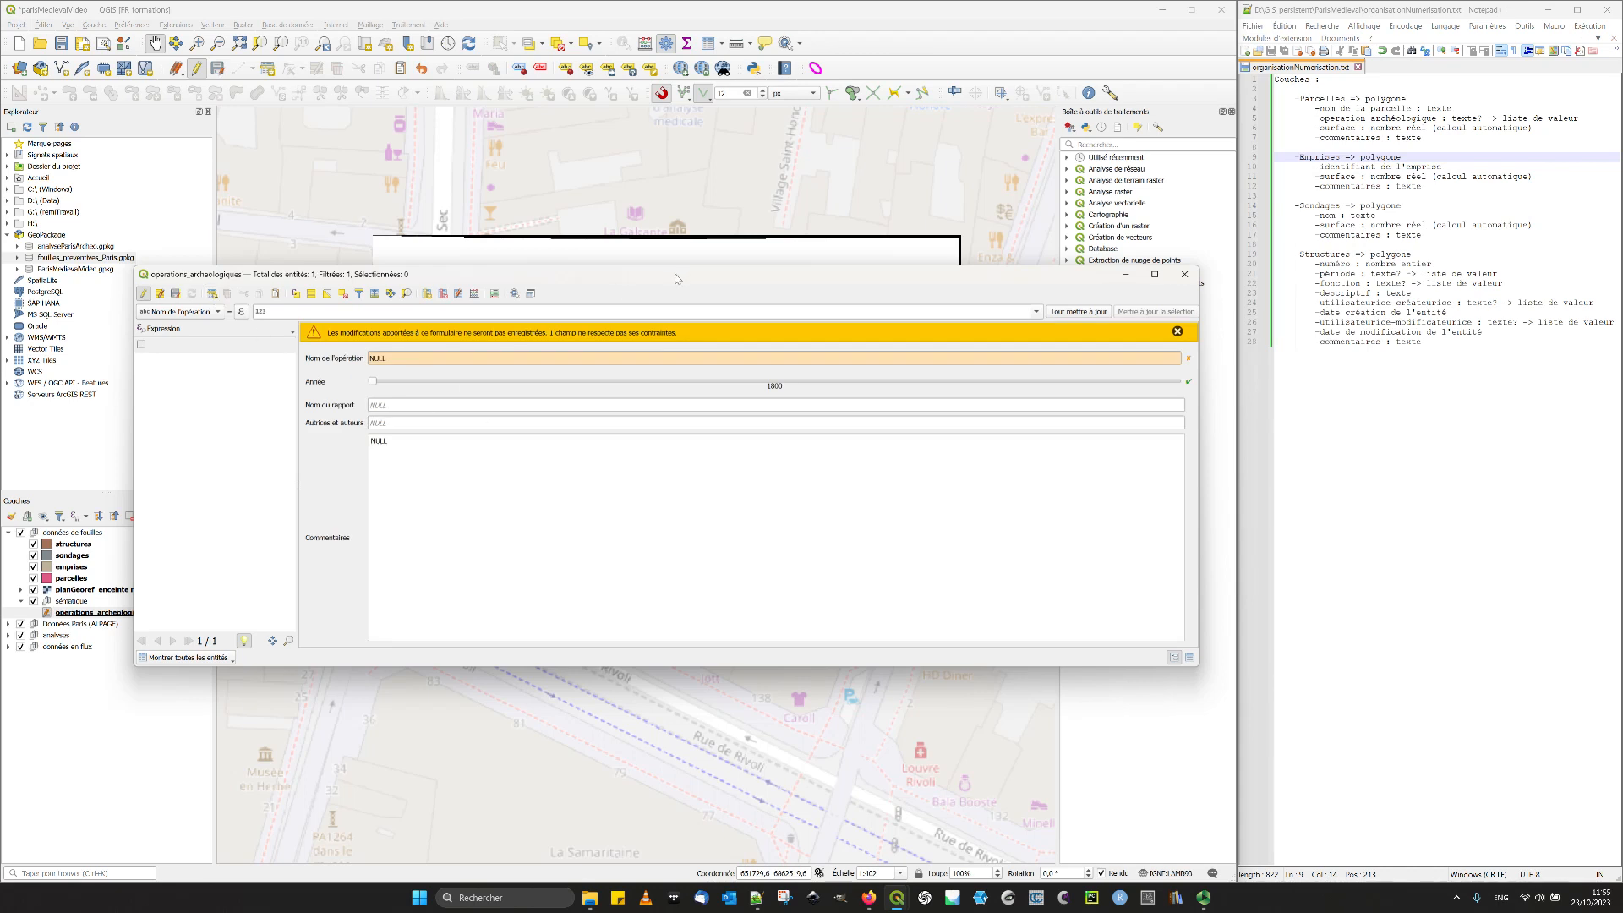
drag(676, 277, 645, 206)
drag(512, 597, 524, 772)
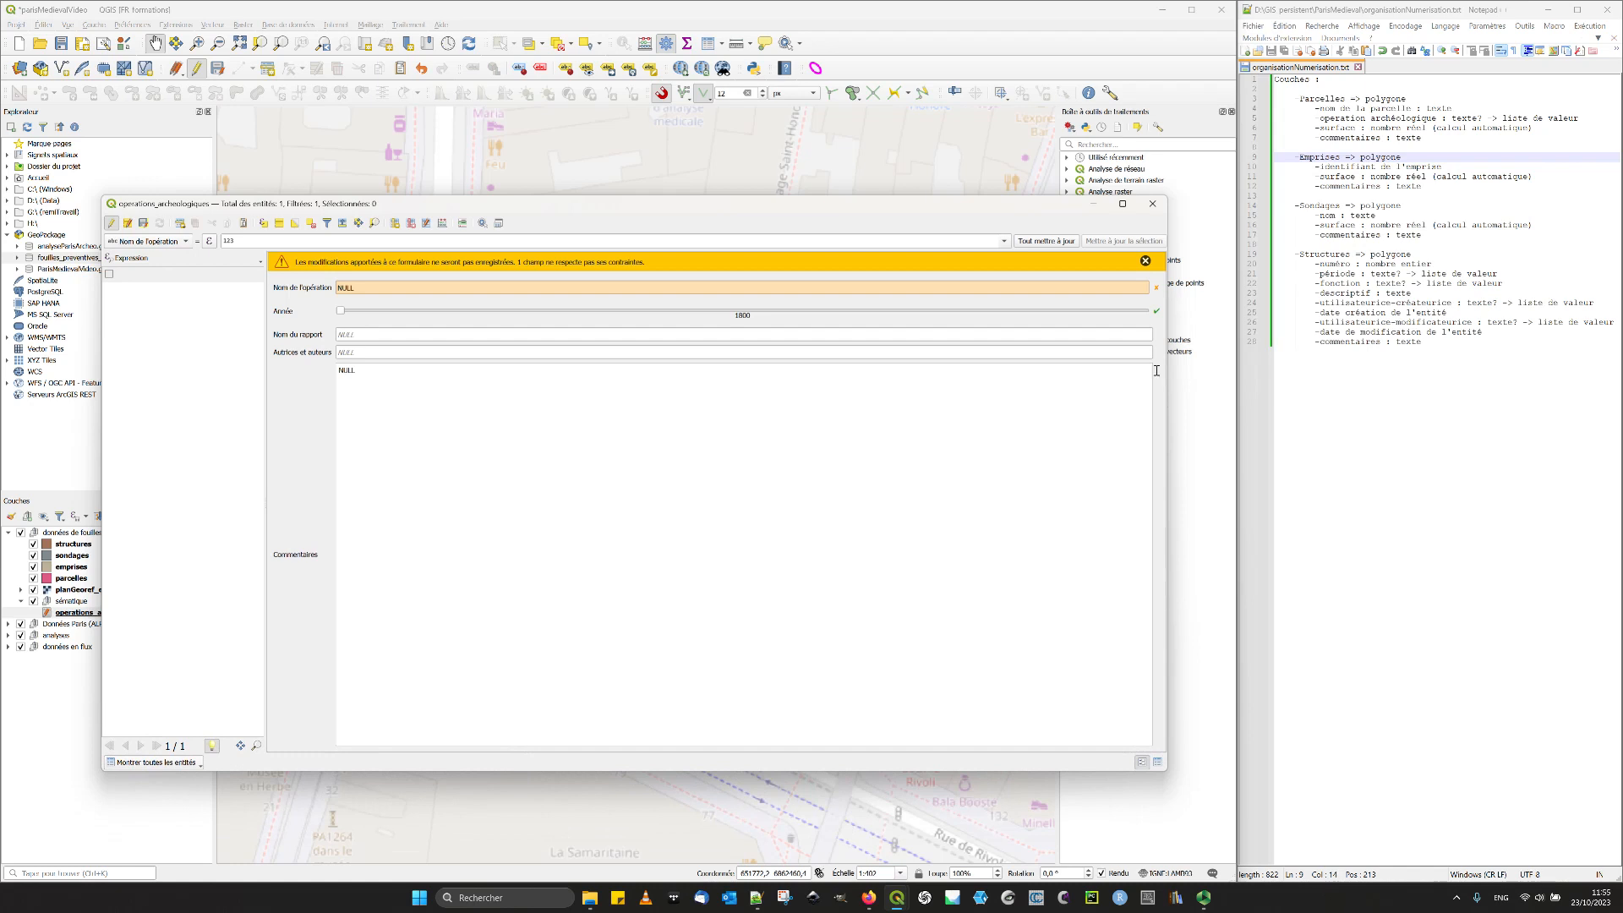
- Copy the site's street address from the "Autre oeuvre en liaison" entry of the Inrap record in the browser into Nom de l'opération
click(382, 288)
click(1144, 261)
click(384, 264)
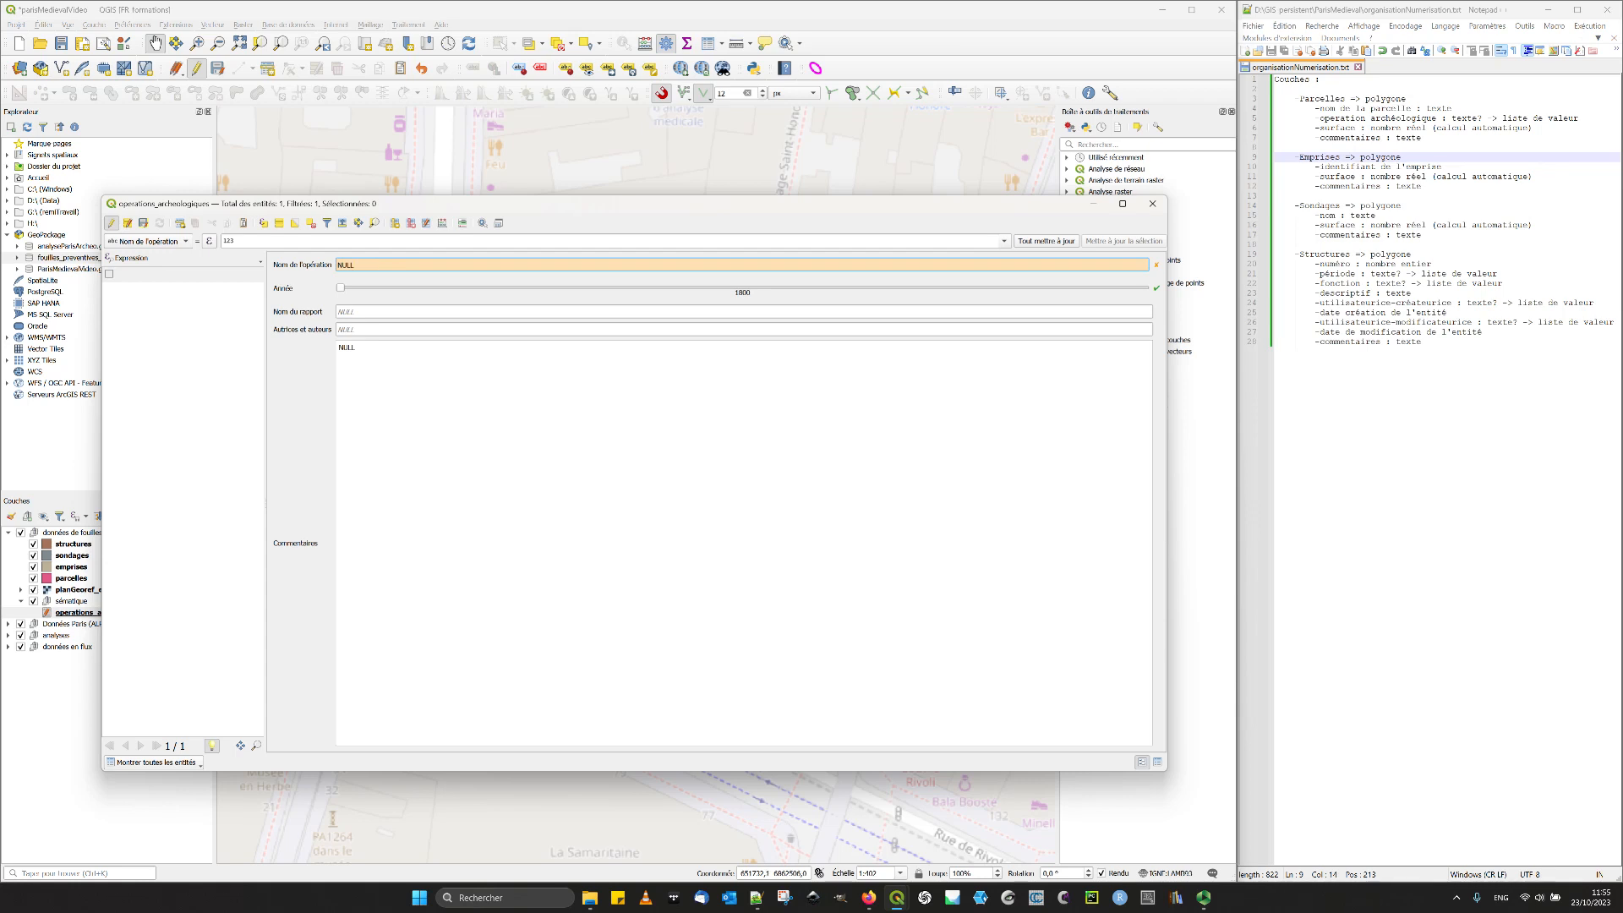
key(alt+Tab)
click(869, 897)
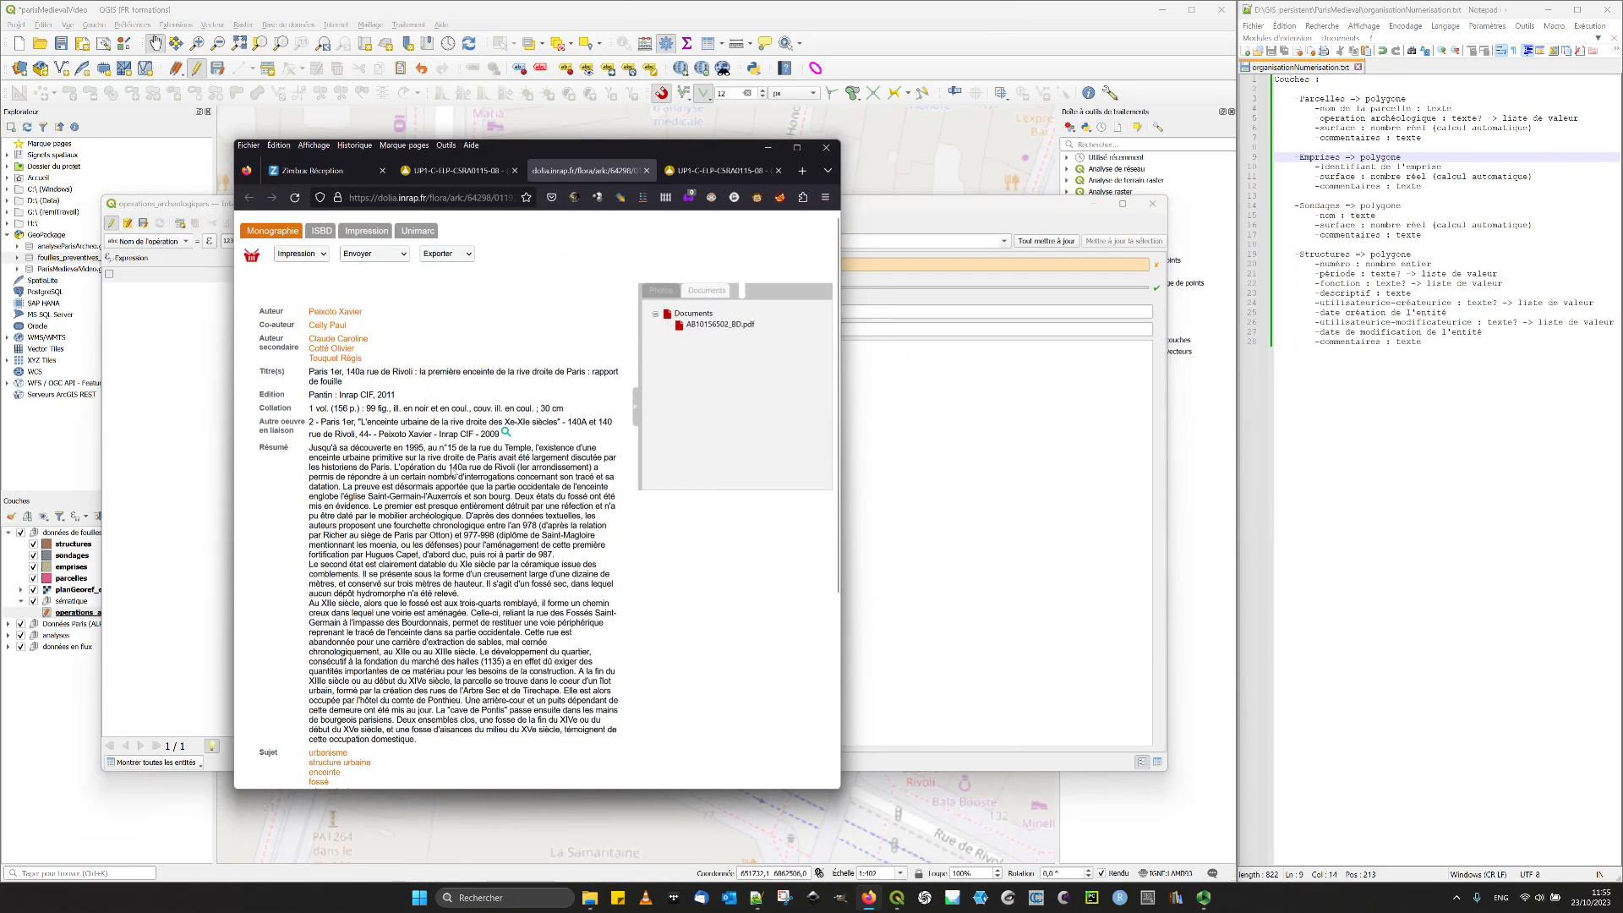
drag(568, 422, 370, 441)
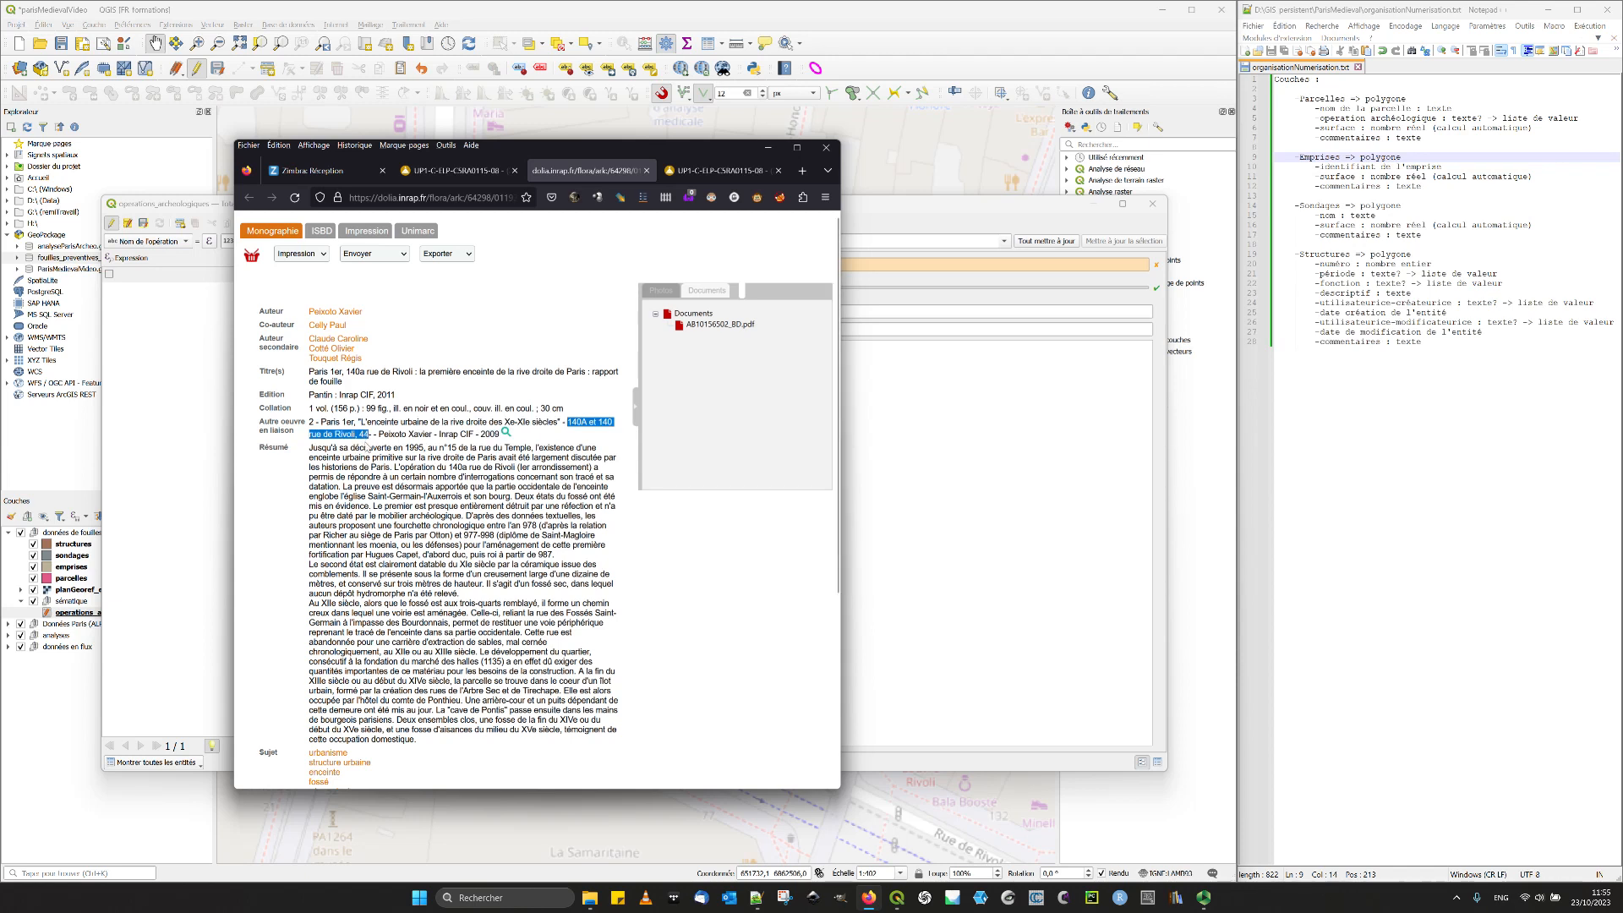
click(767, 147)
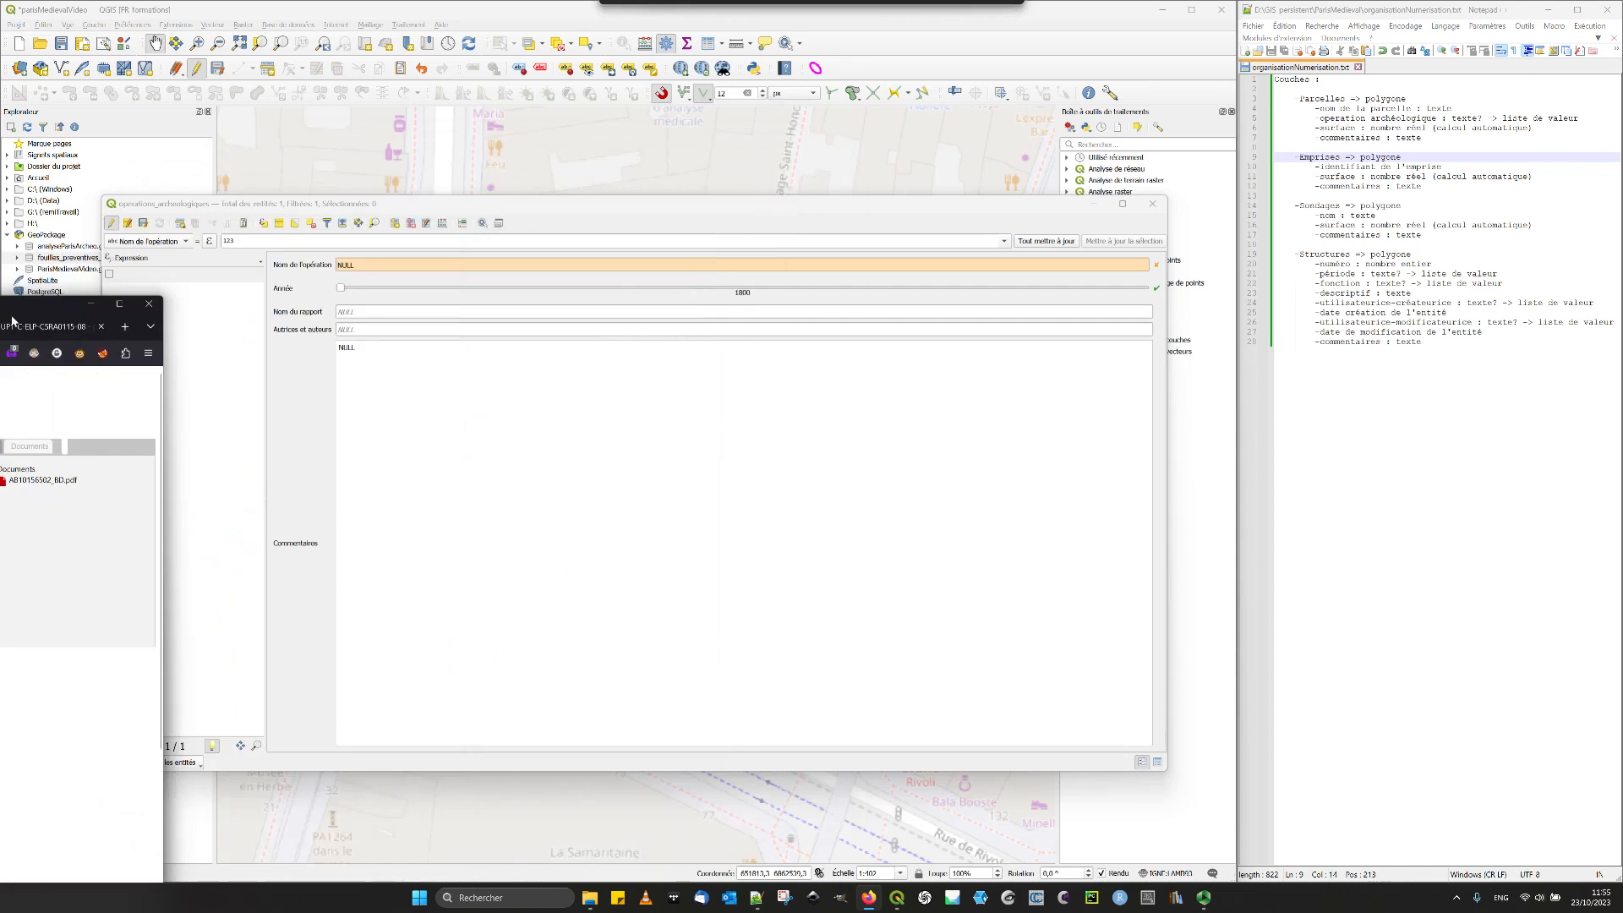
click(371, 265)
text(140A et 145 rue de Rivoli, 44)
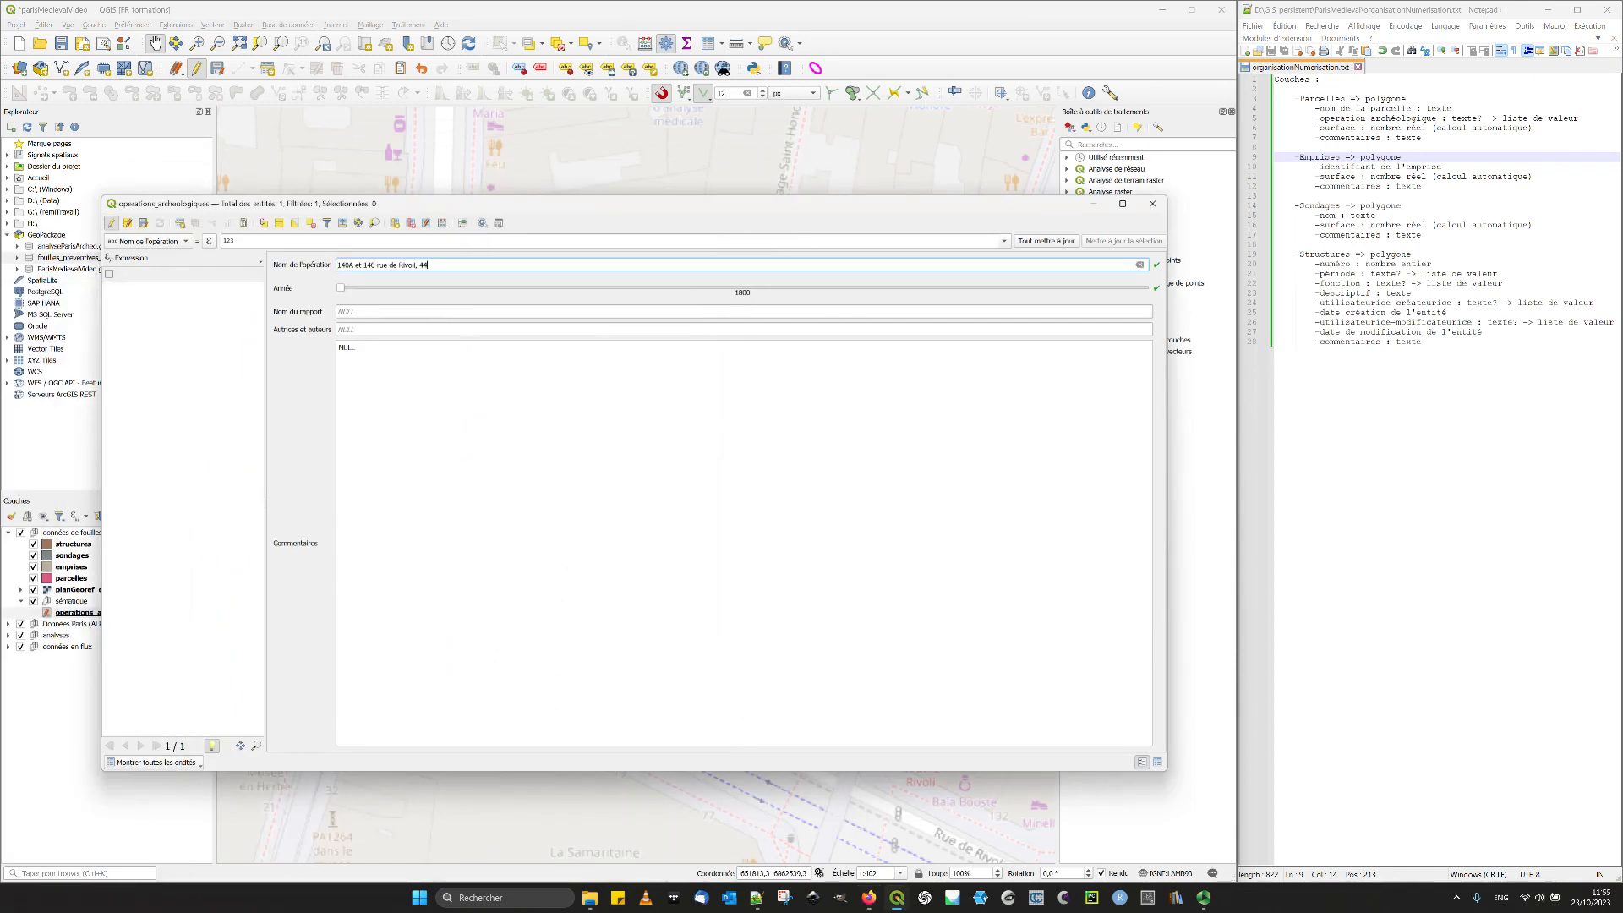
- Copy the report title from the Titre(s) entry of the Inrap record into Nom du rapport and remove the leading spaces
drag(0, 203, 711, 145)
drag(510, 371, 546, 382)
key(ctrl+c)
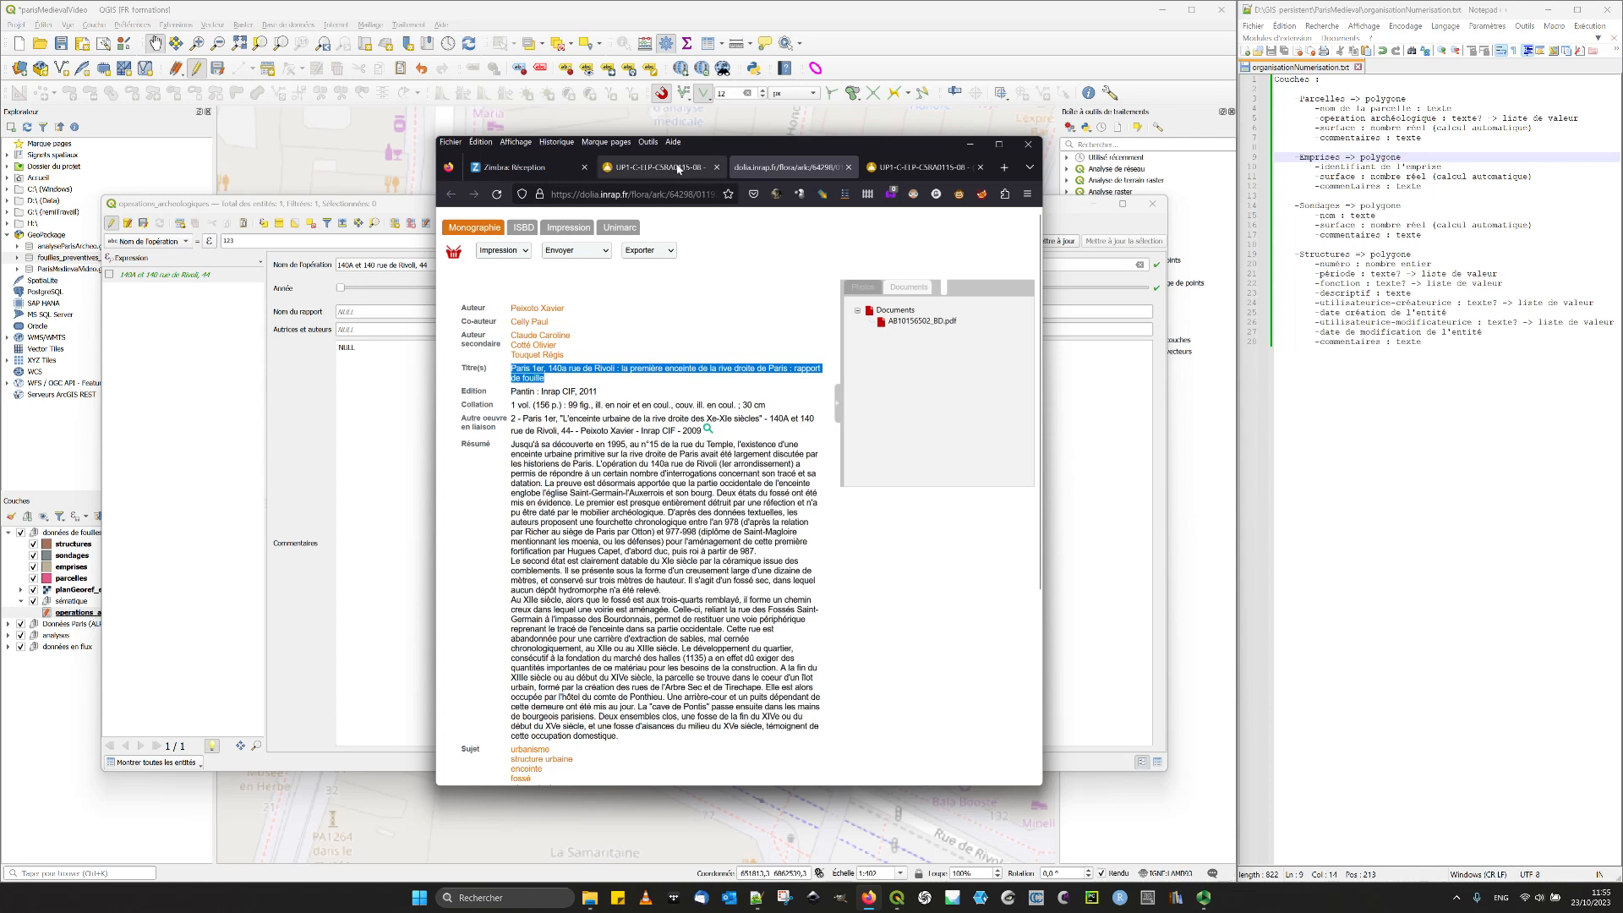
drag(754, 149, 0, 245)
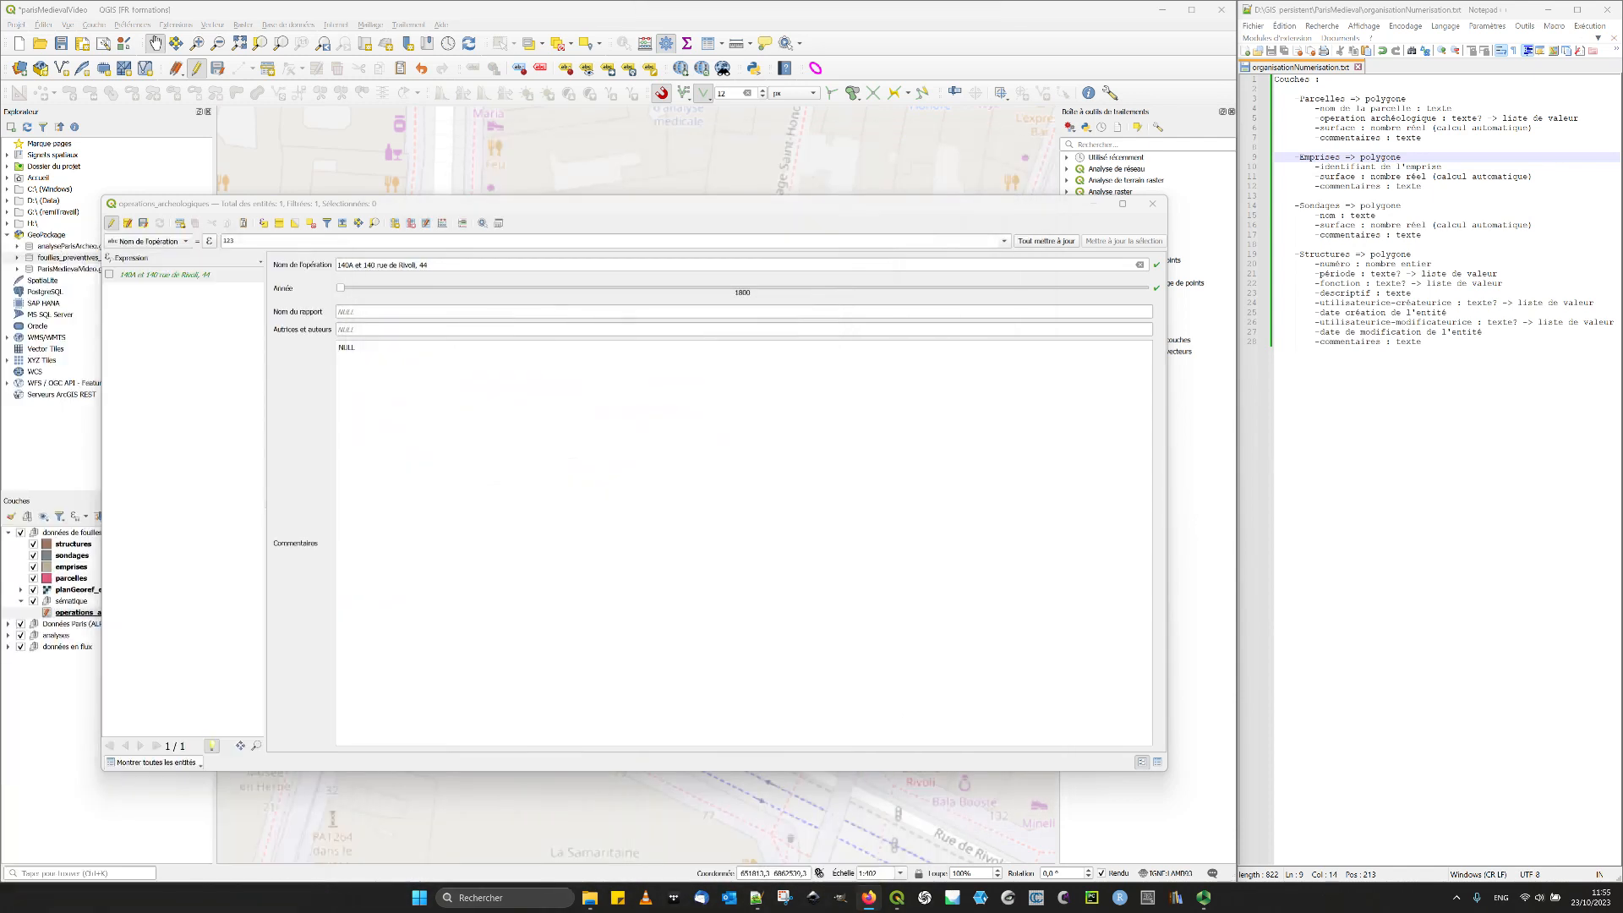
click(381, 314)
key(ctrl+v)
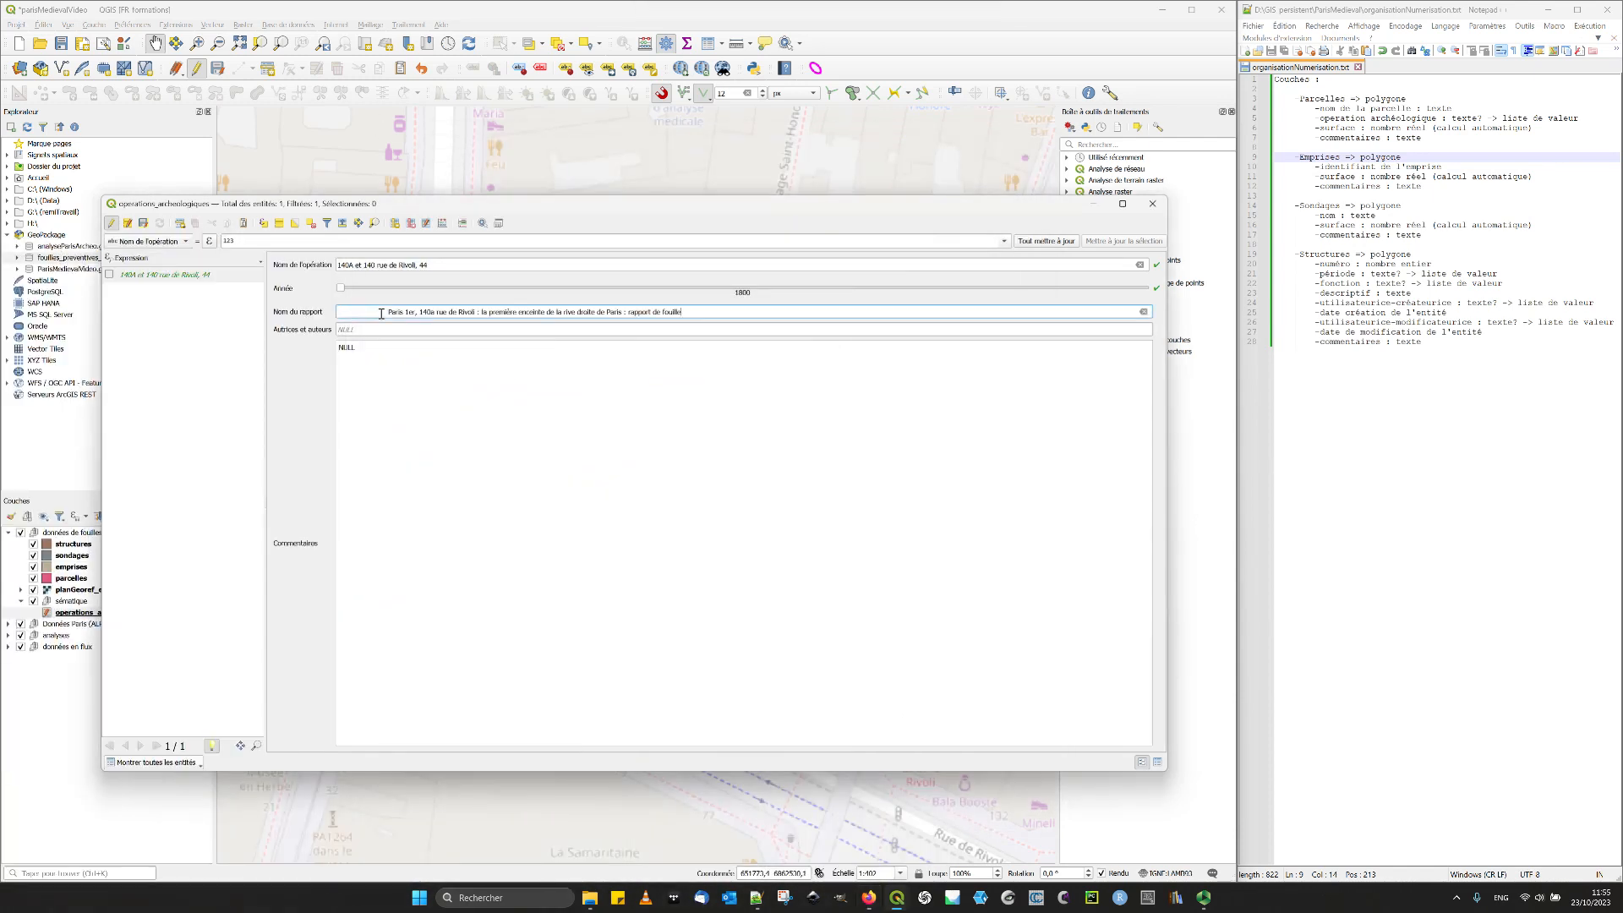
drag(388, 312, 246, 310)
key(BackSpace)
- Copy the author's and co-author's names from the Inrap record into Autrices et auteurs, separated only by a comma
drag(0, 145, 470, 90)
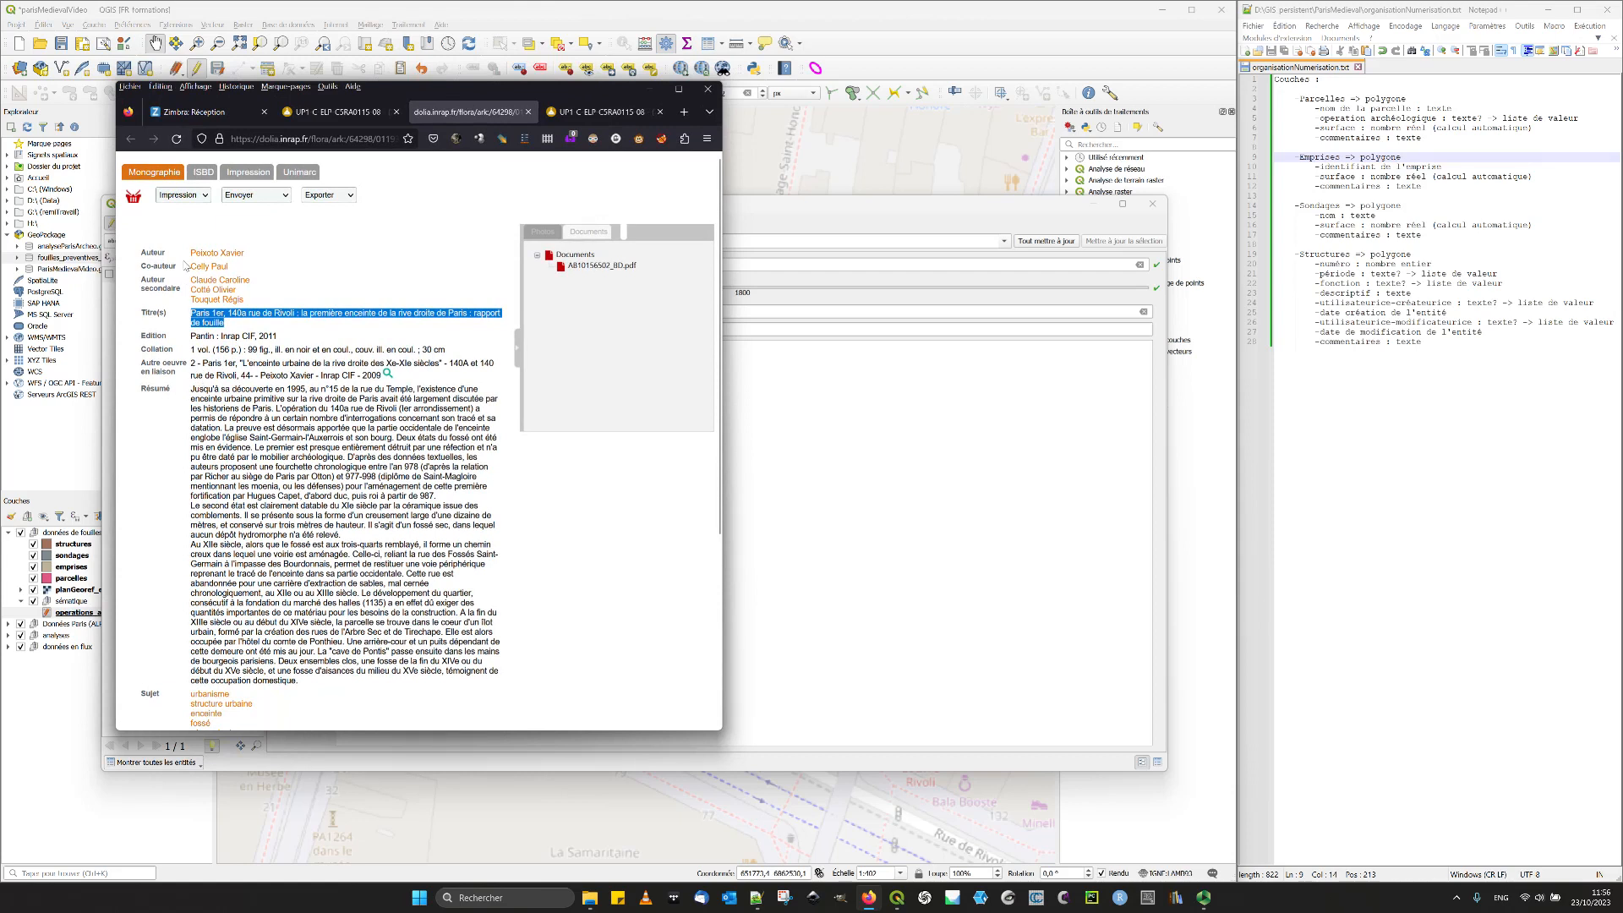
mouse_move(189, 252)
mouse_down()
mouse_move(275, 268)
mouse_move(184, 251)
mouse_up()
key(ctrl+c)
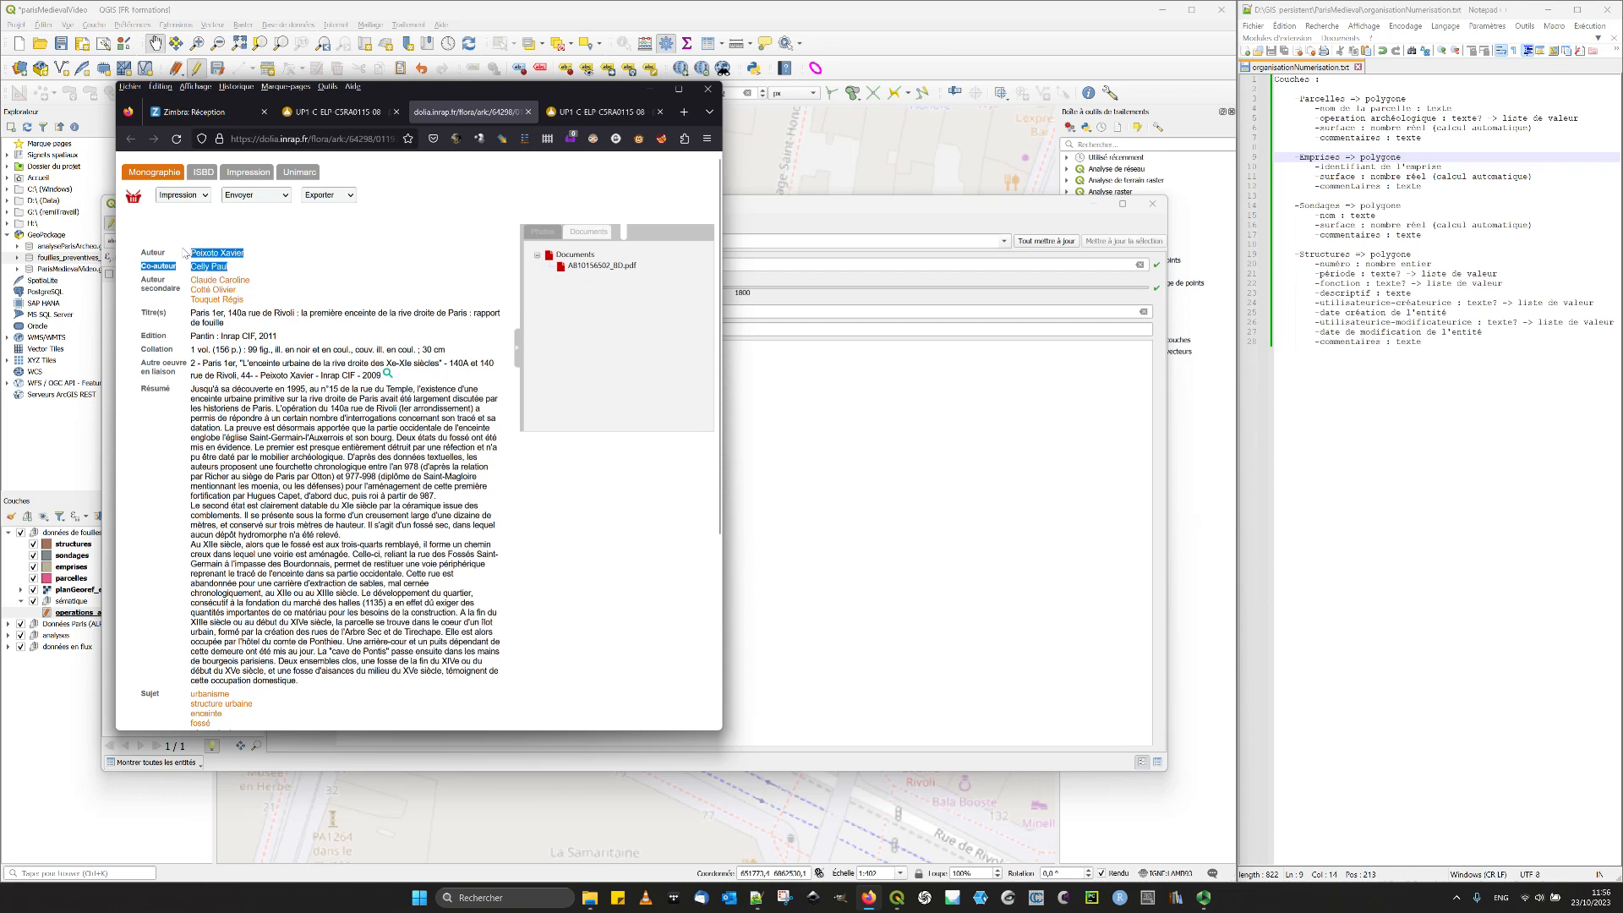
click(650, 89)
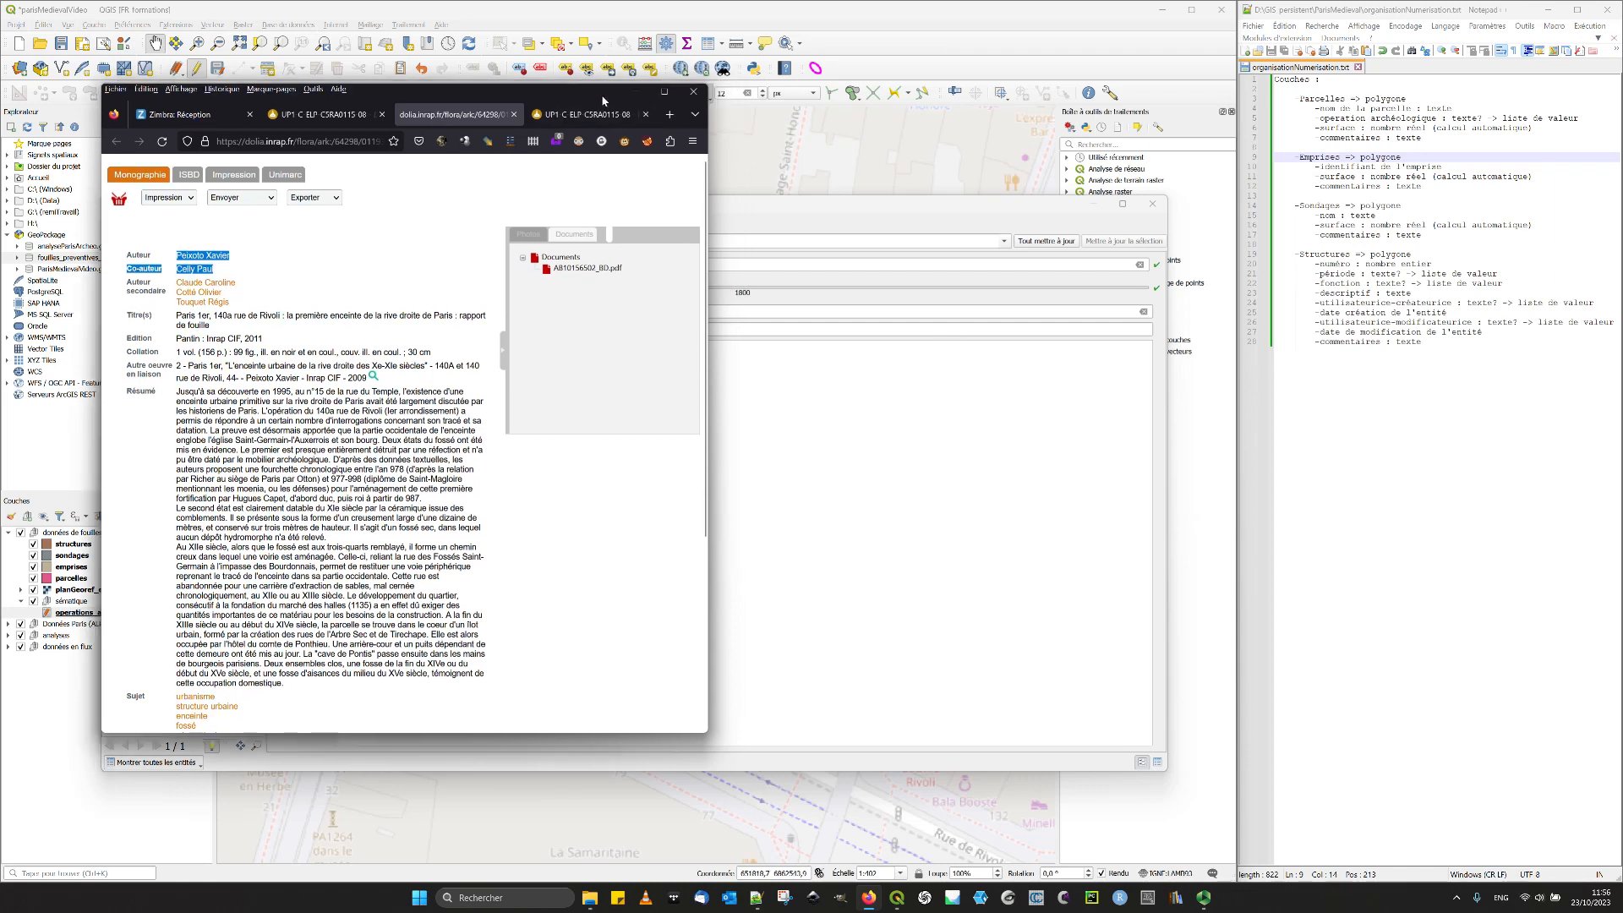
click(401, 330)
key(ctrl+v)
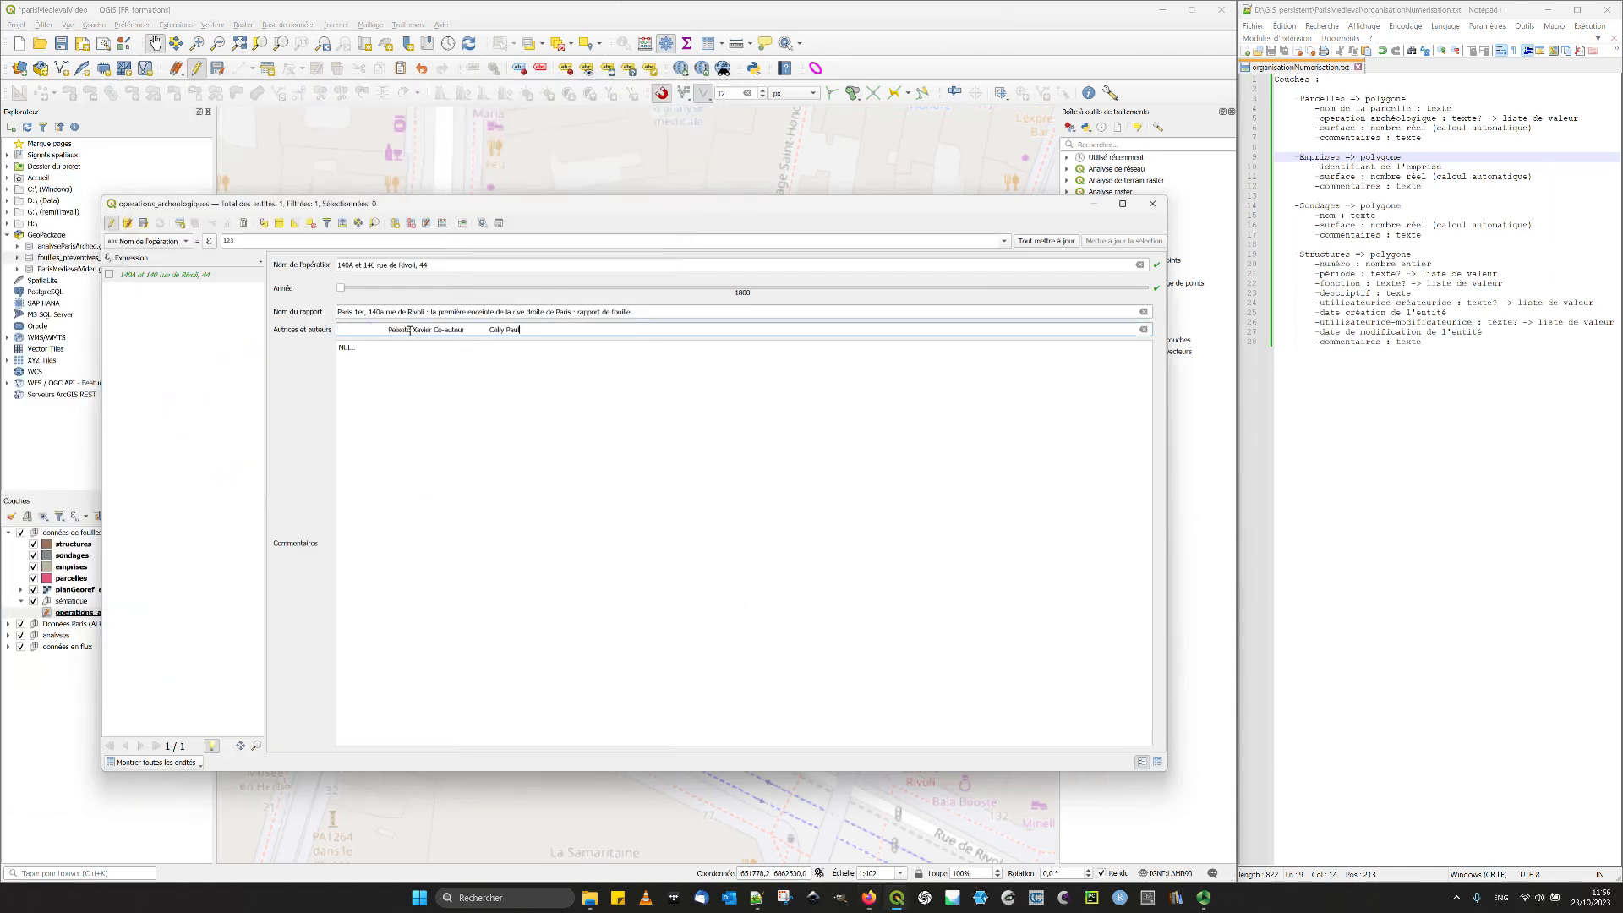
drag(389, 328, 338, 329)
key(BackSpace)
drag(381, 330, 440, 329)
text(,)
- Fill Commentaires with "Rapport obtenu depuis la base DOLIA," followed by the URL of the Inrap record
drag(0, 156, 757, 109)
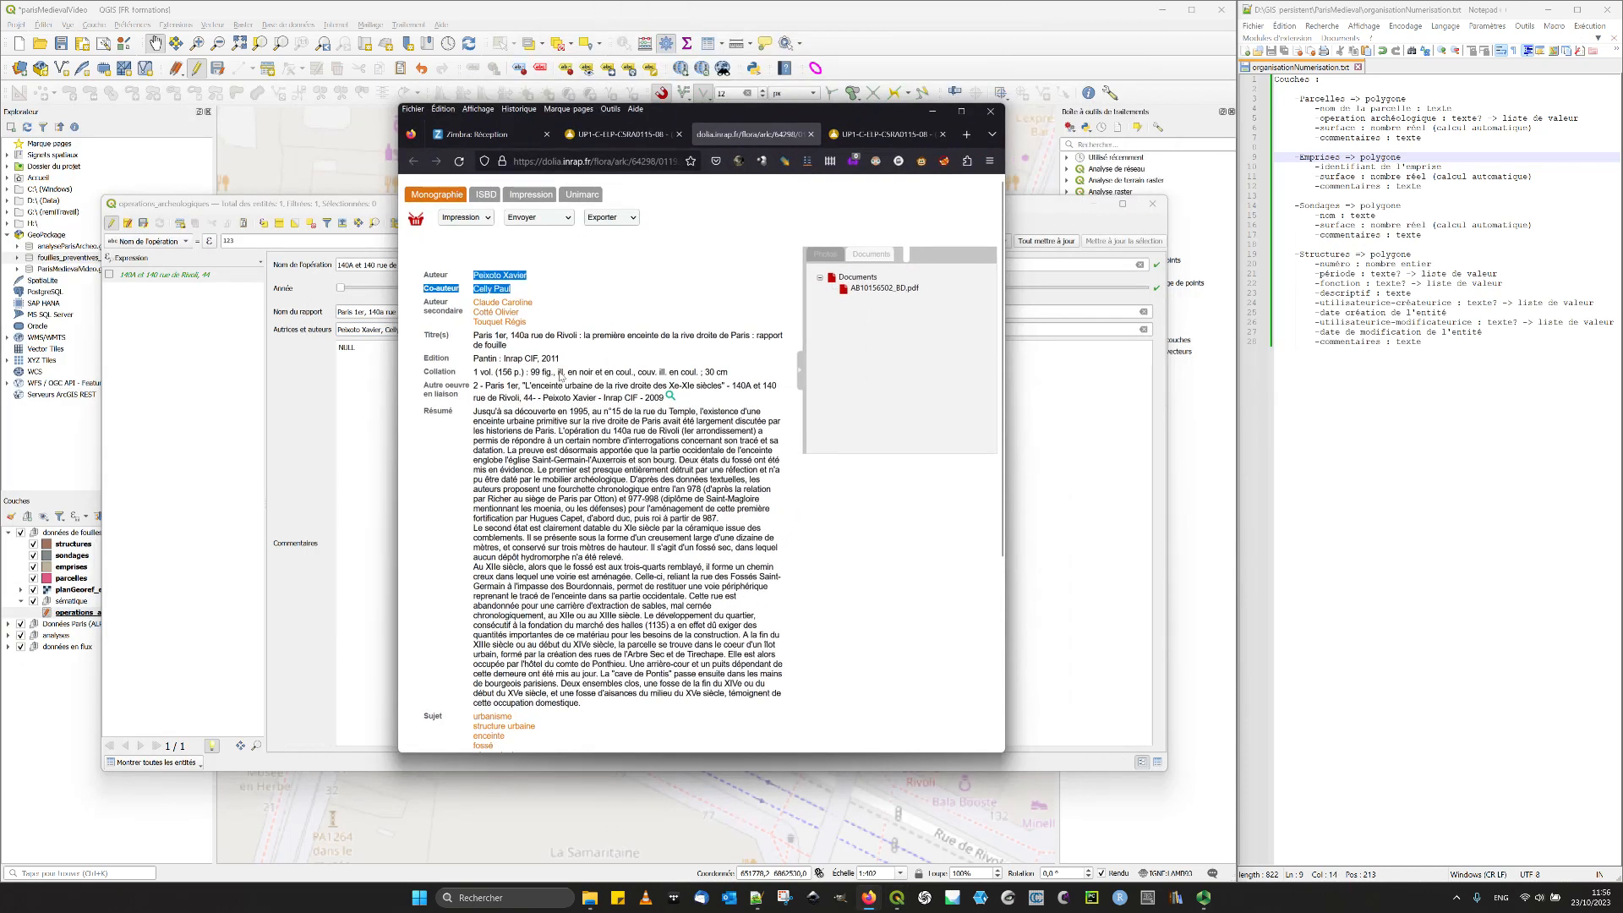
drag(632, 428, 626, 559)
click(610, 503)
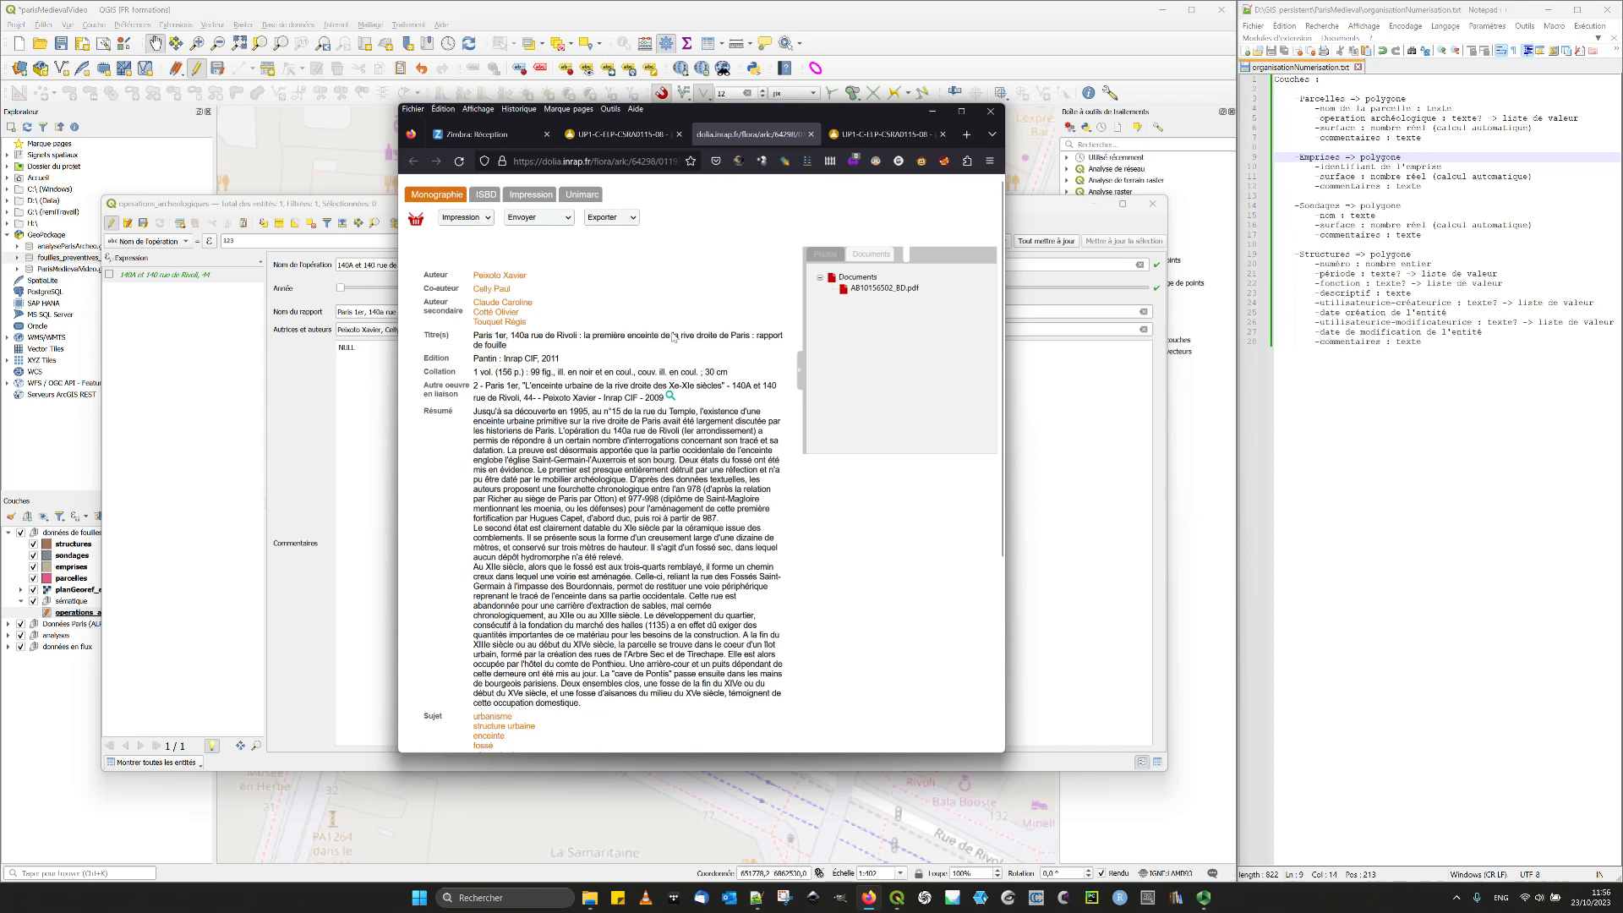
drag(716, 118, 0, 220)
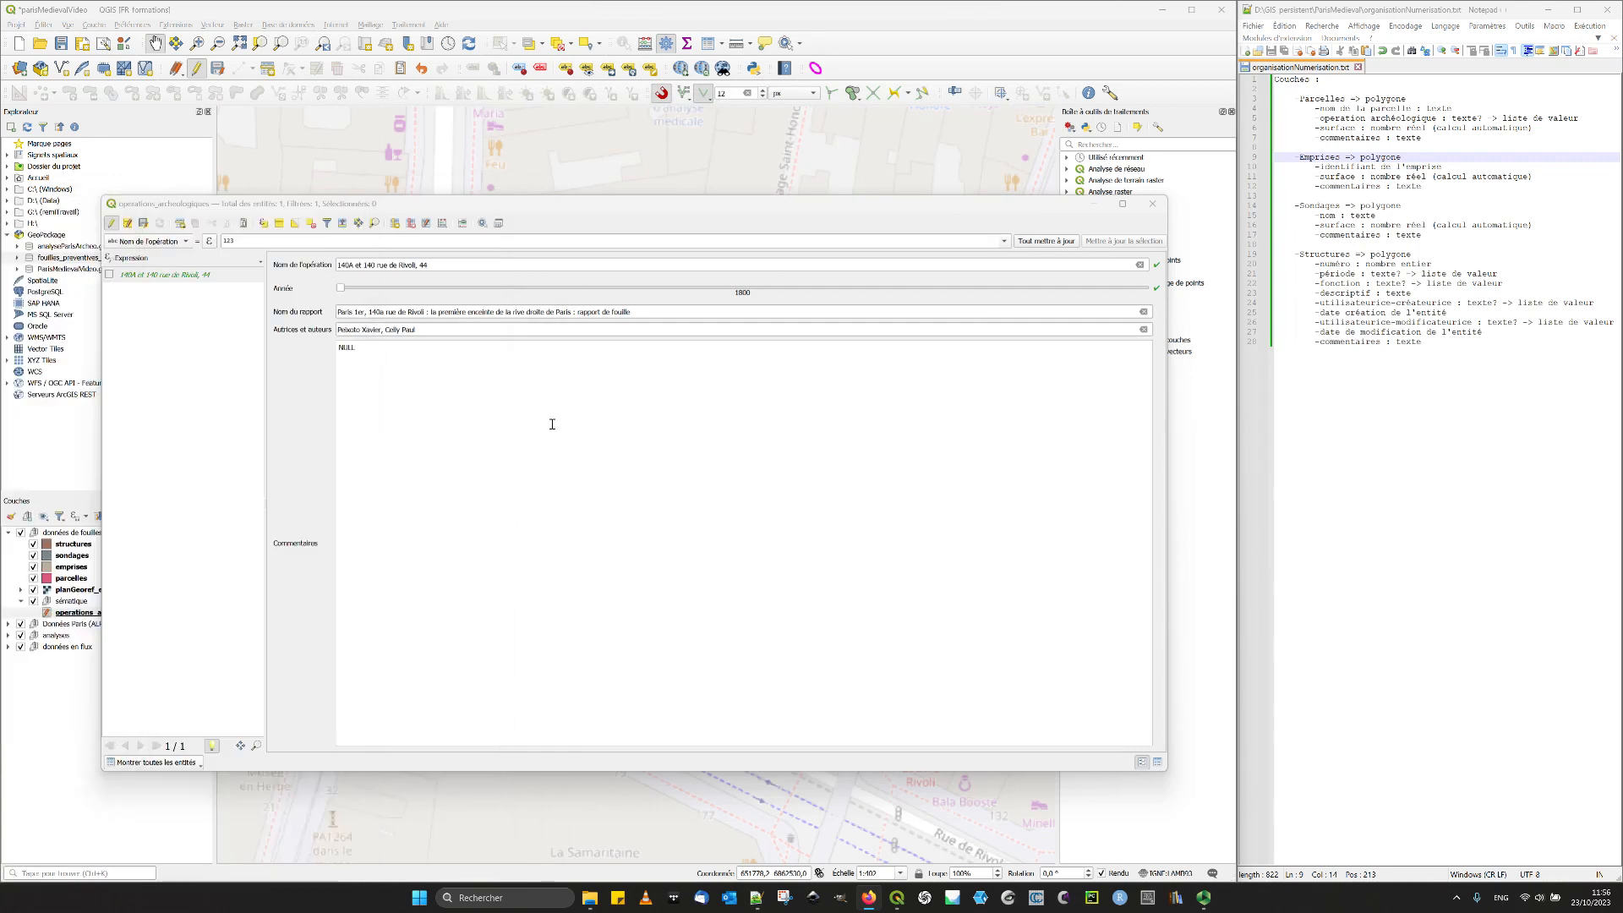
click(528, 465)
text(Rapp)
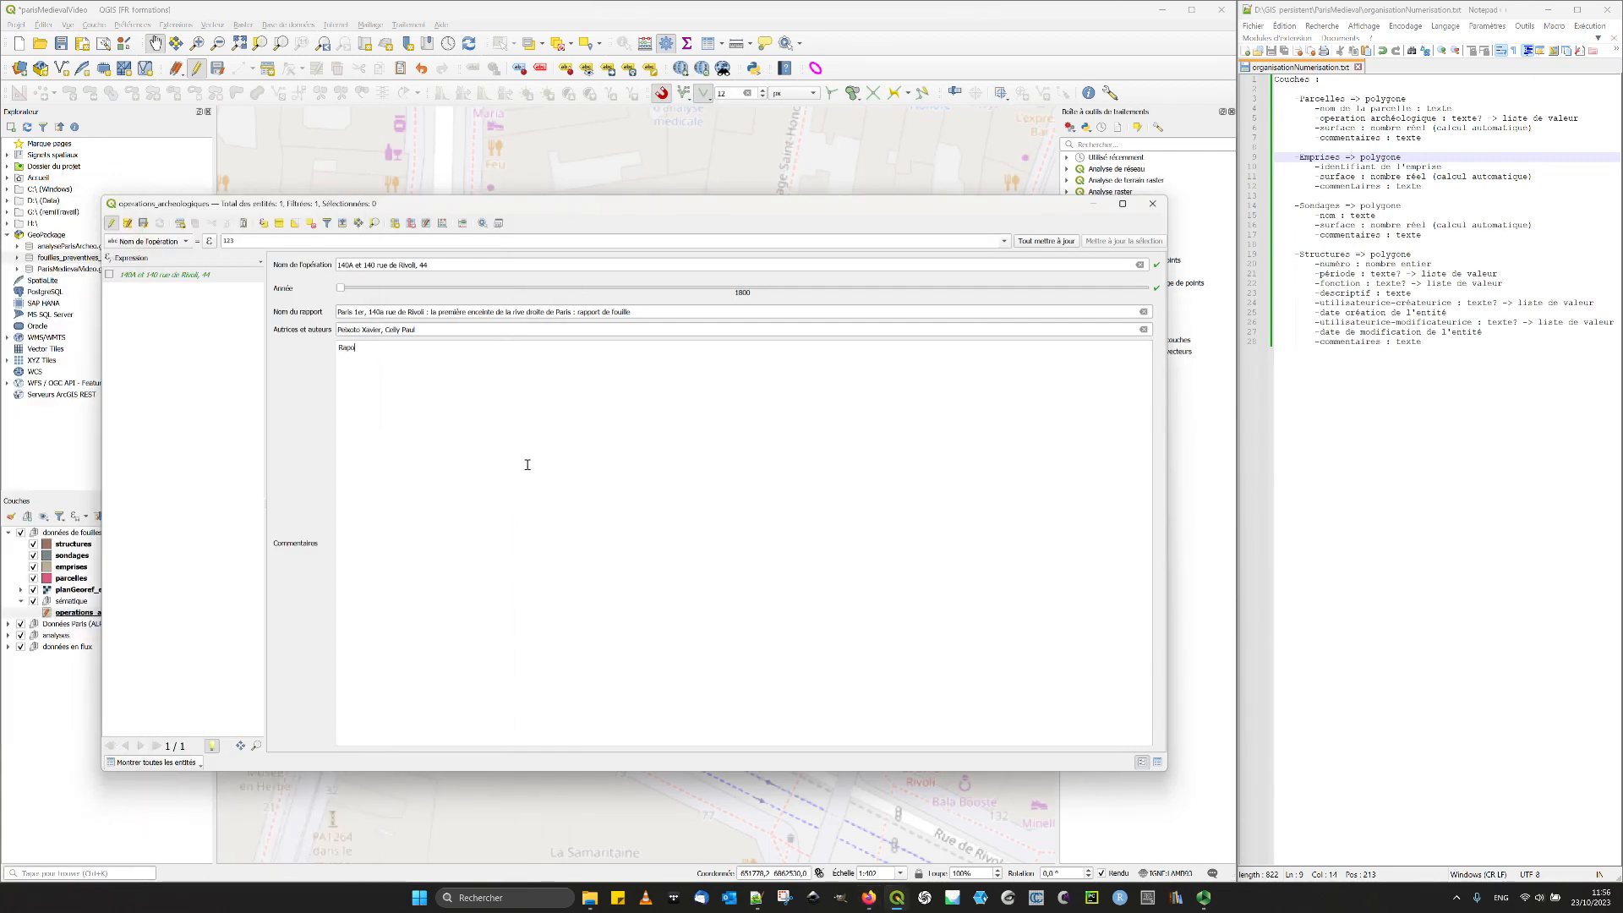
text(aport)
key(BackSpace)
key(BackSpace)
key(BackSpace)
text(port ibienu)
text( obten)
text(u depuis la base DOLIA,)
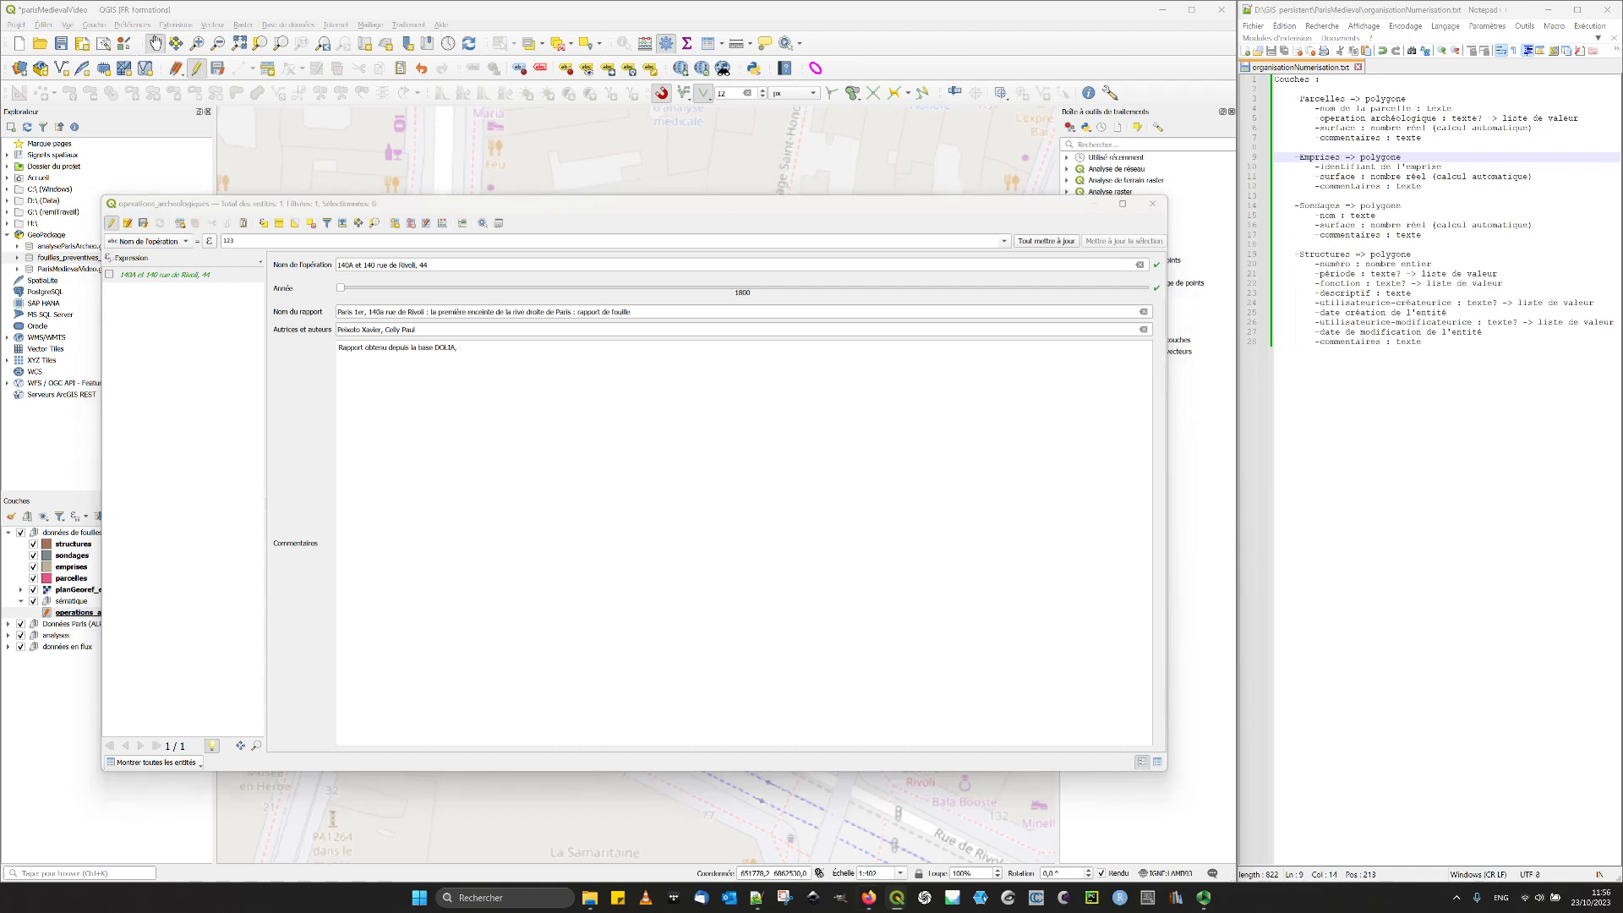
text(https://dolia.inrap.fr/flora/ark:/64298/0119364)
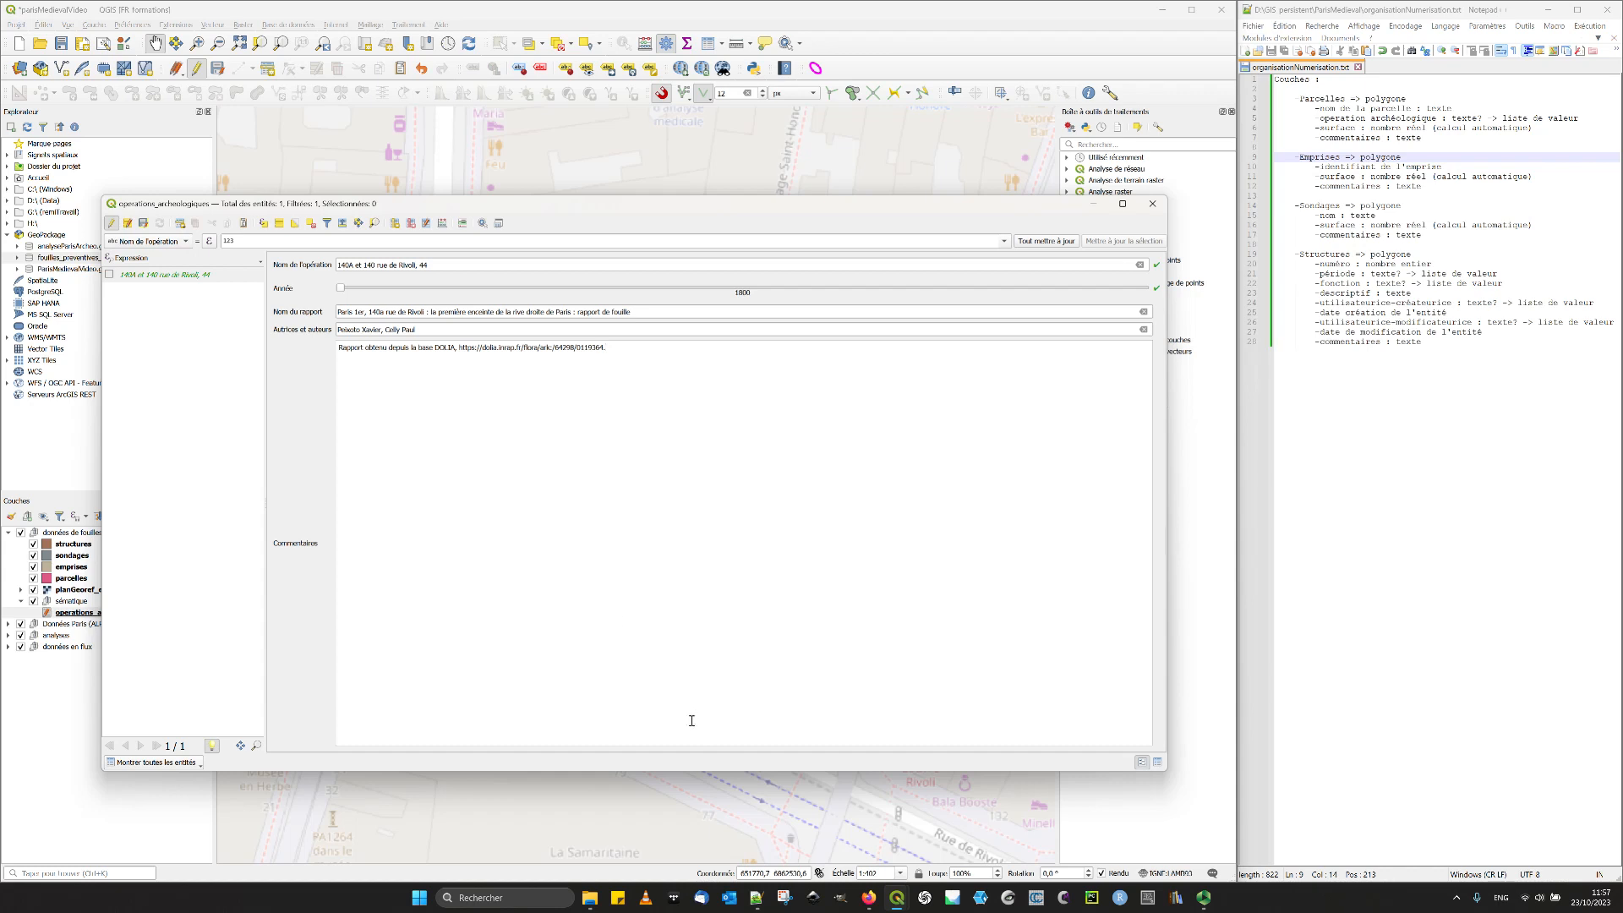
- Reduce the form window's height, set Année to 2011 with the slider, save the edits and close the attribute table
drag(564, 770, 555, 556)
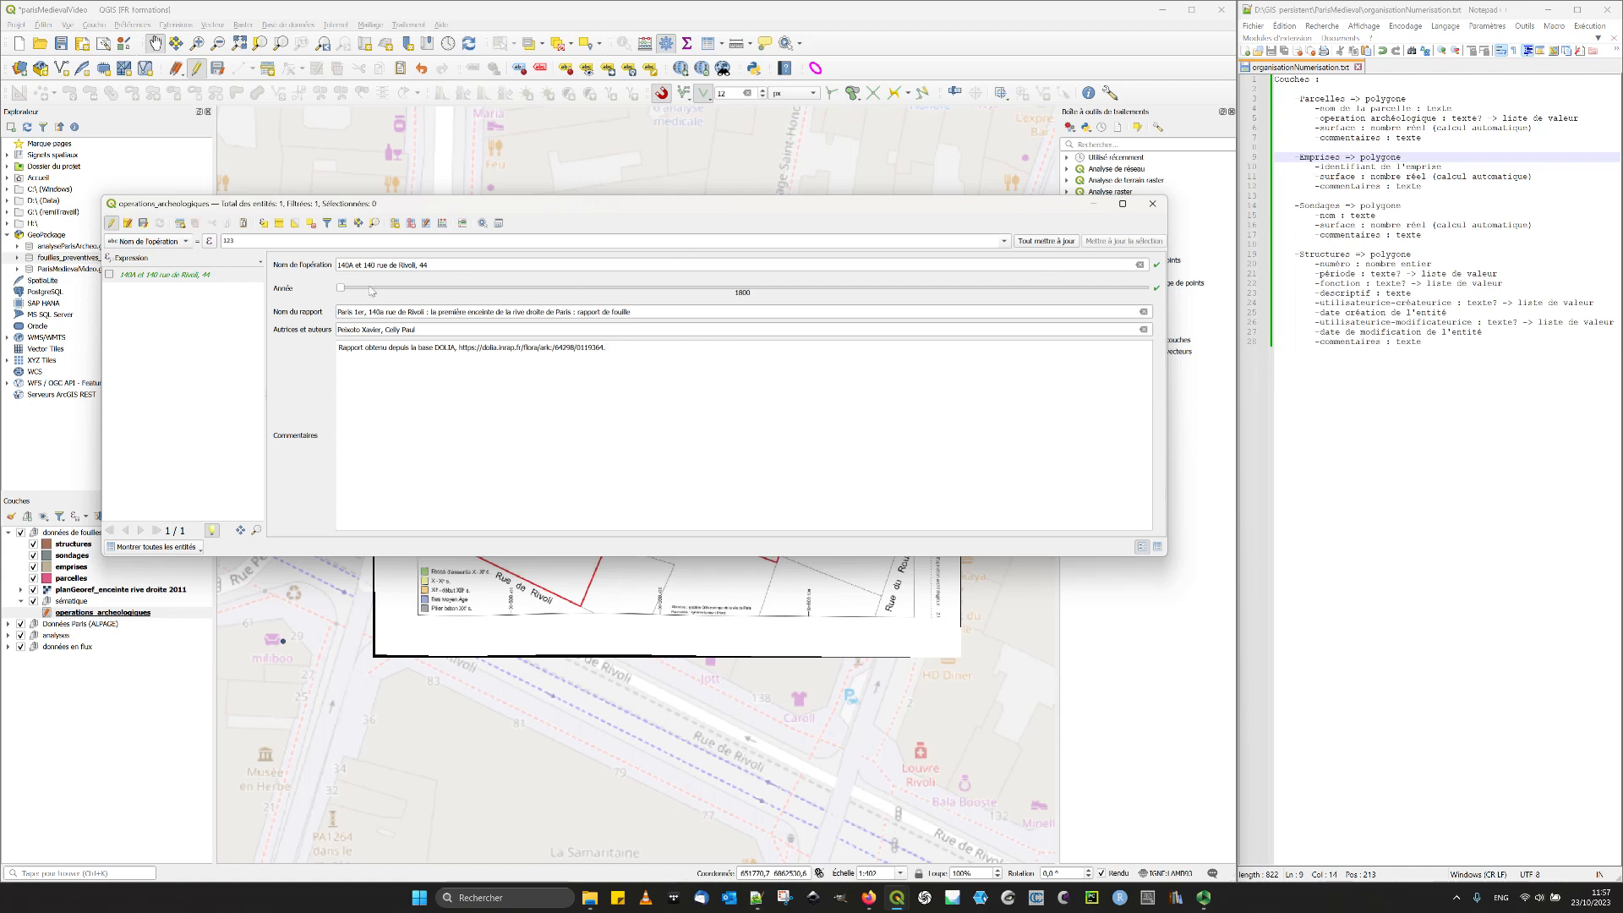
drag(342, 291, 1019, 298)
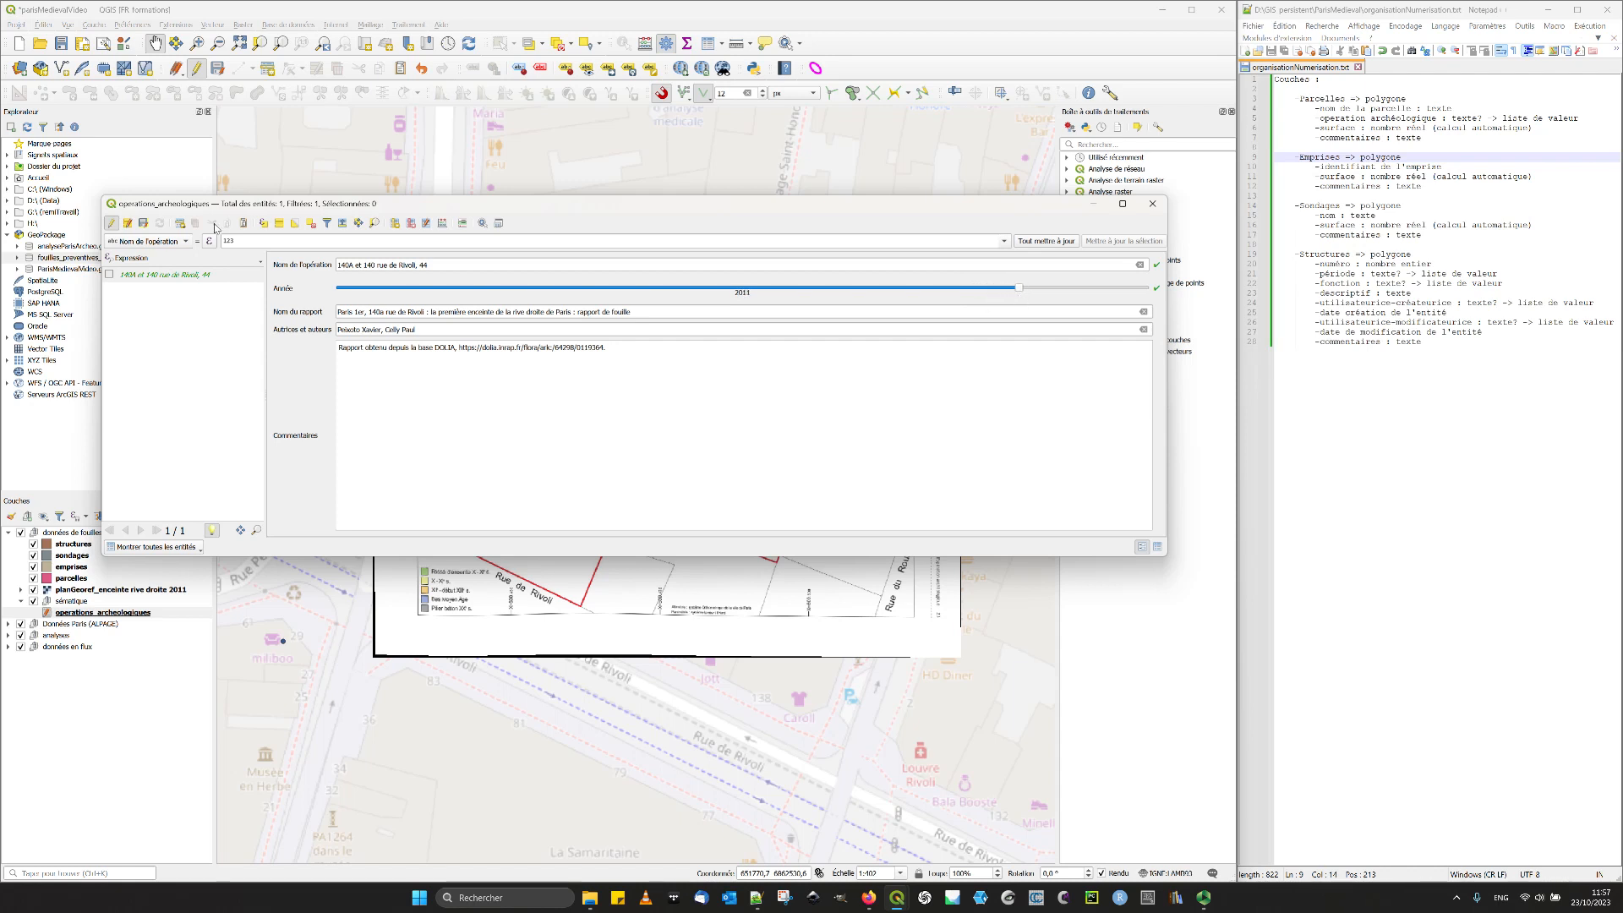
click(147, 225)
click(1152, 205)
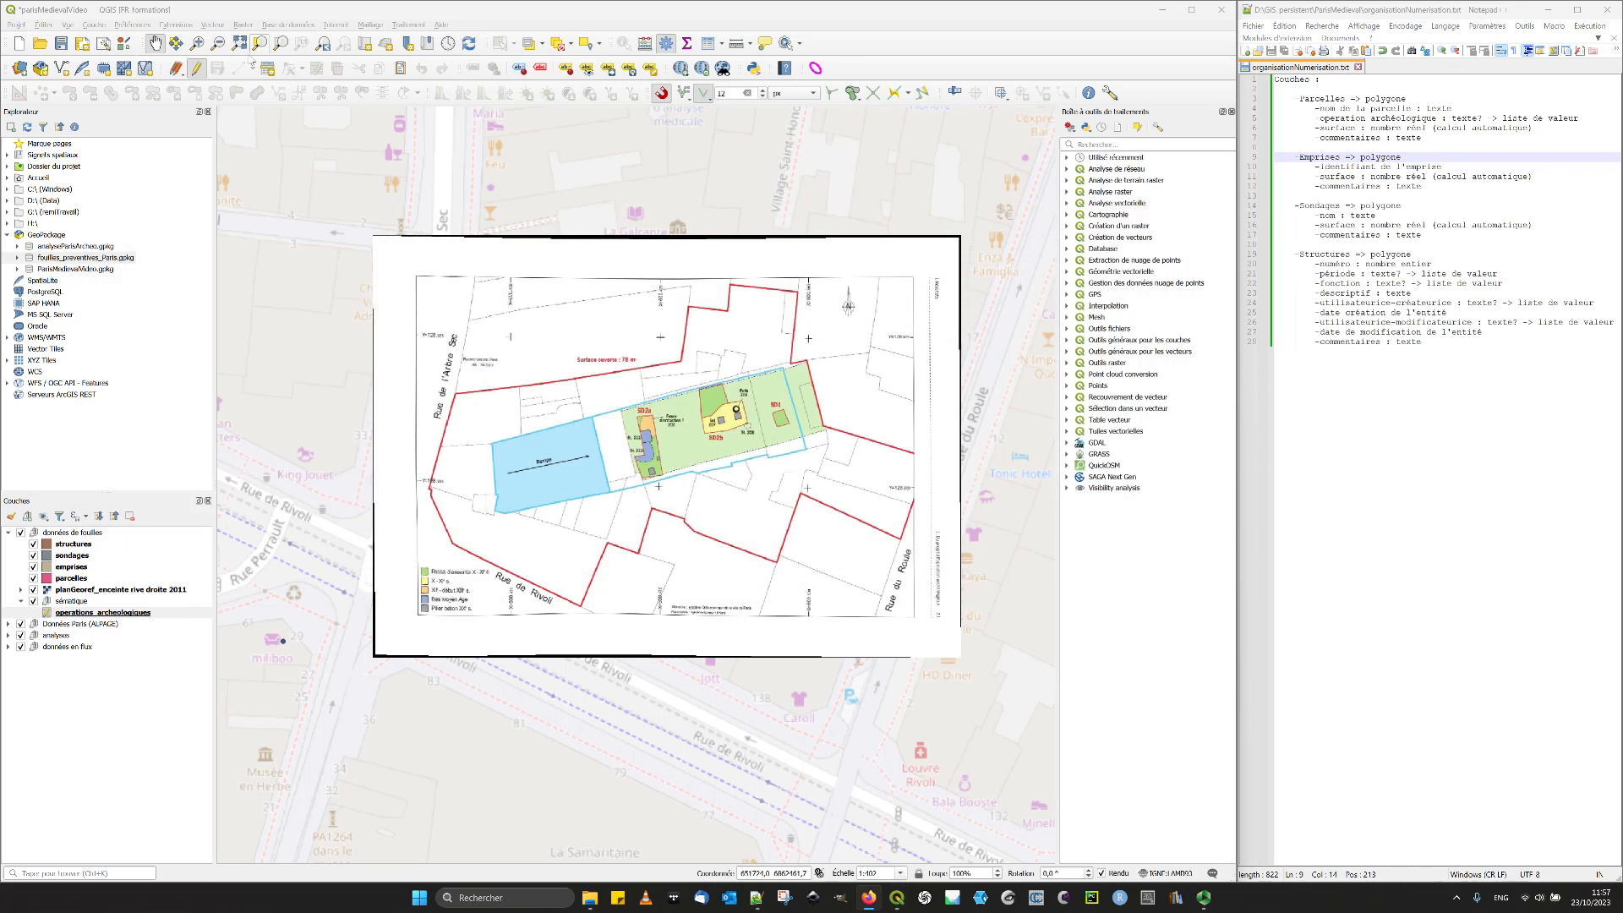
- Change the annee field's Plage widget style to Composer in the operations_archeologiques layer properties and apply it
click(85, 614)
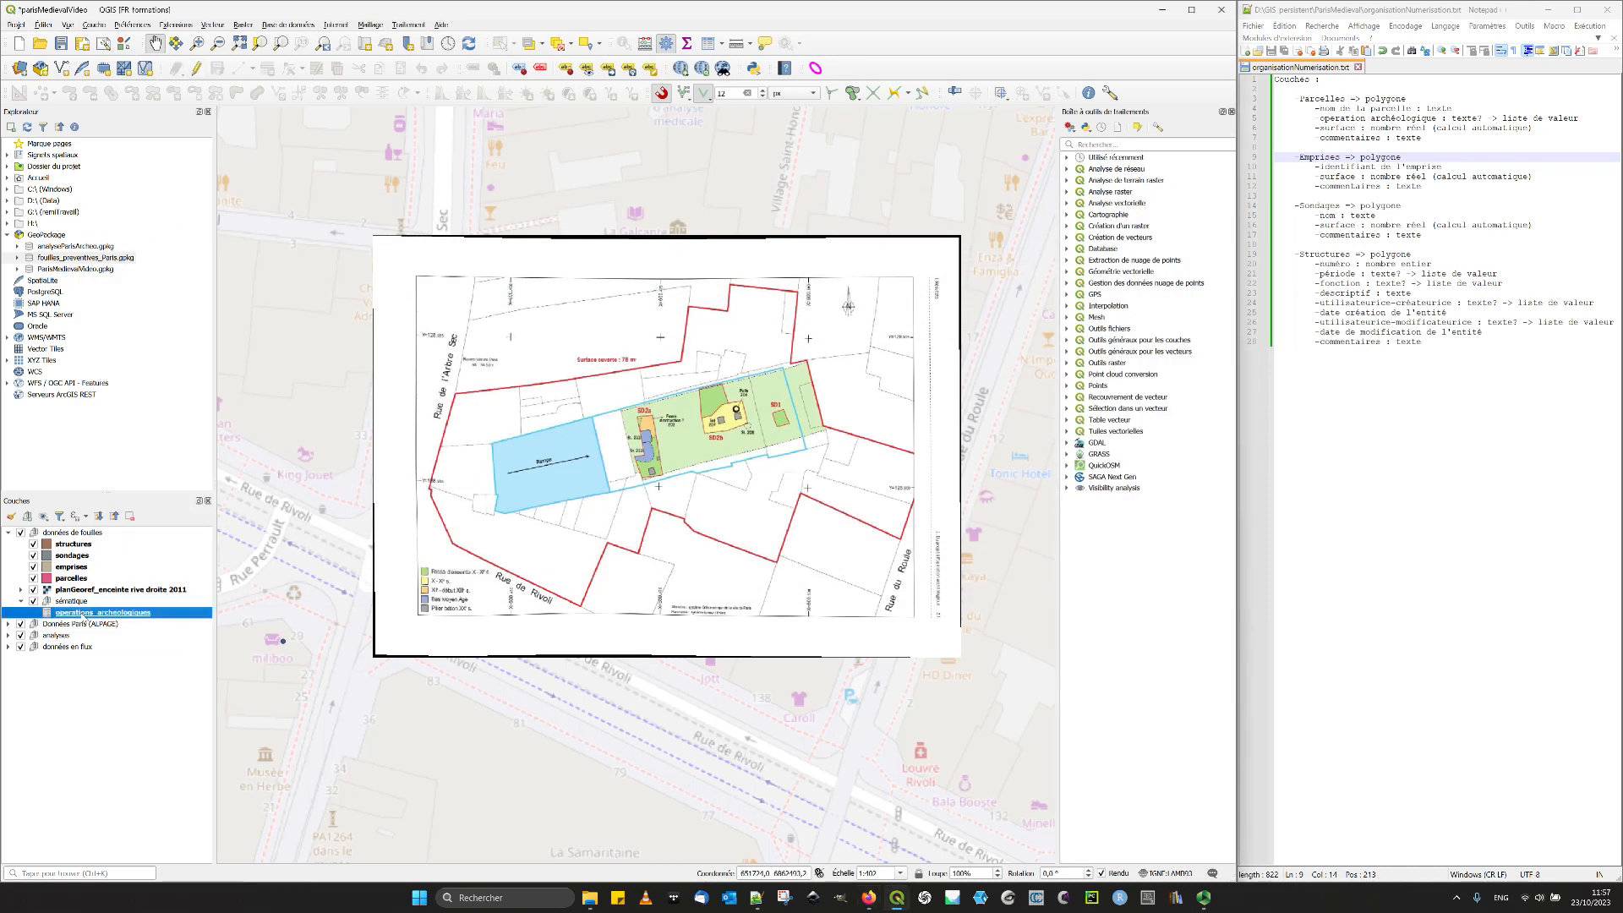
double_click(86, 615)
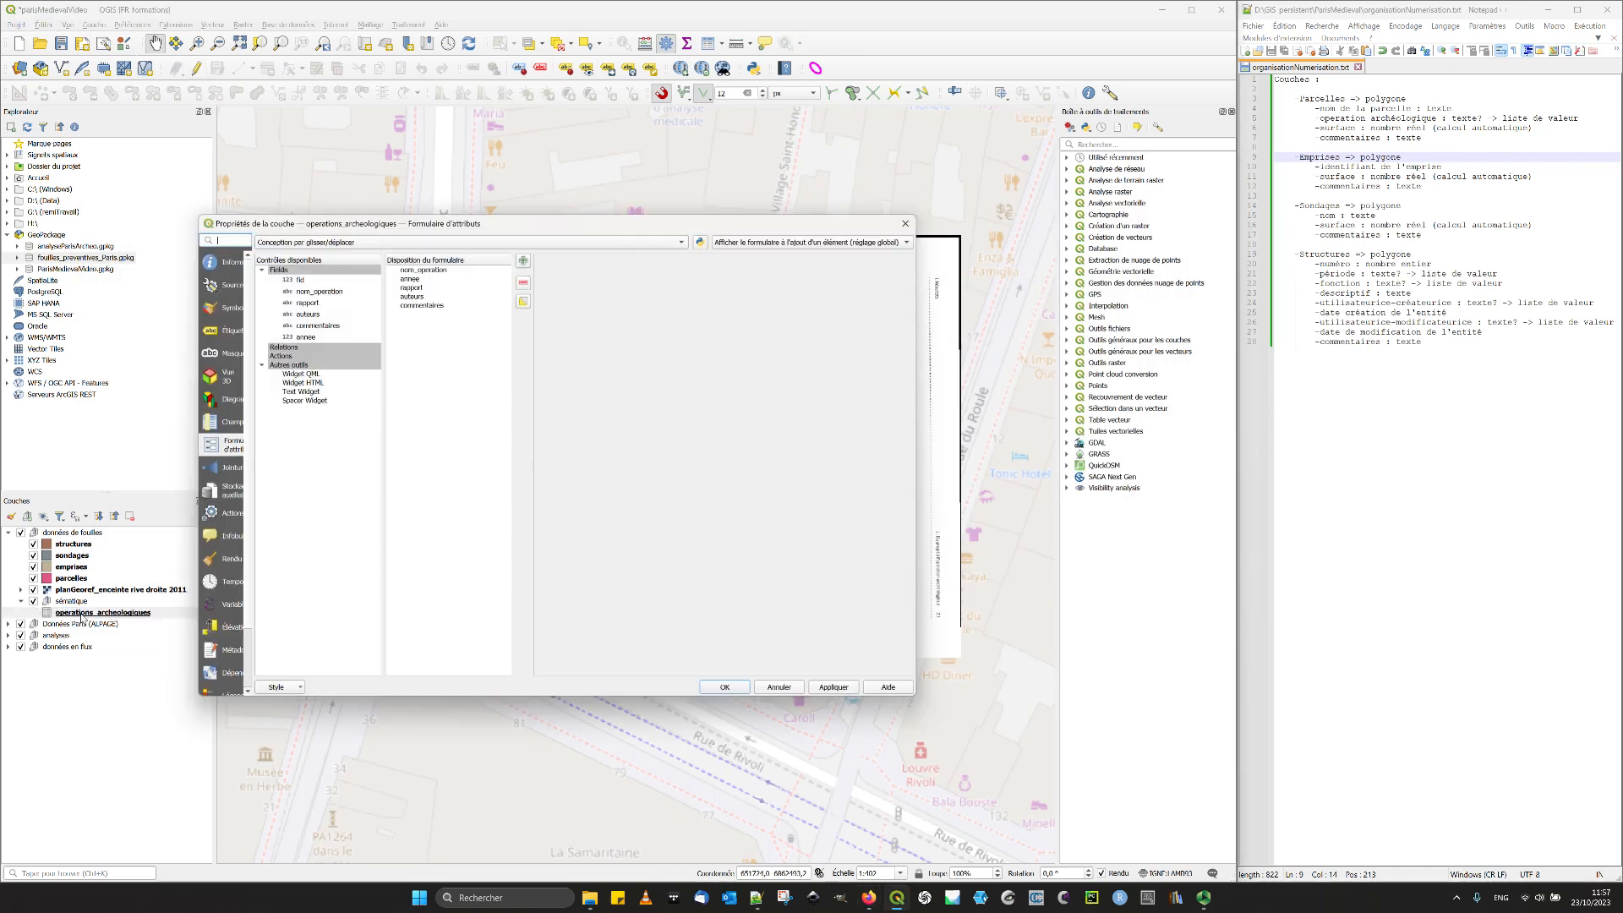
click(423, 280)
click(581, 571)
click(572, 583)
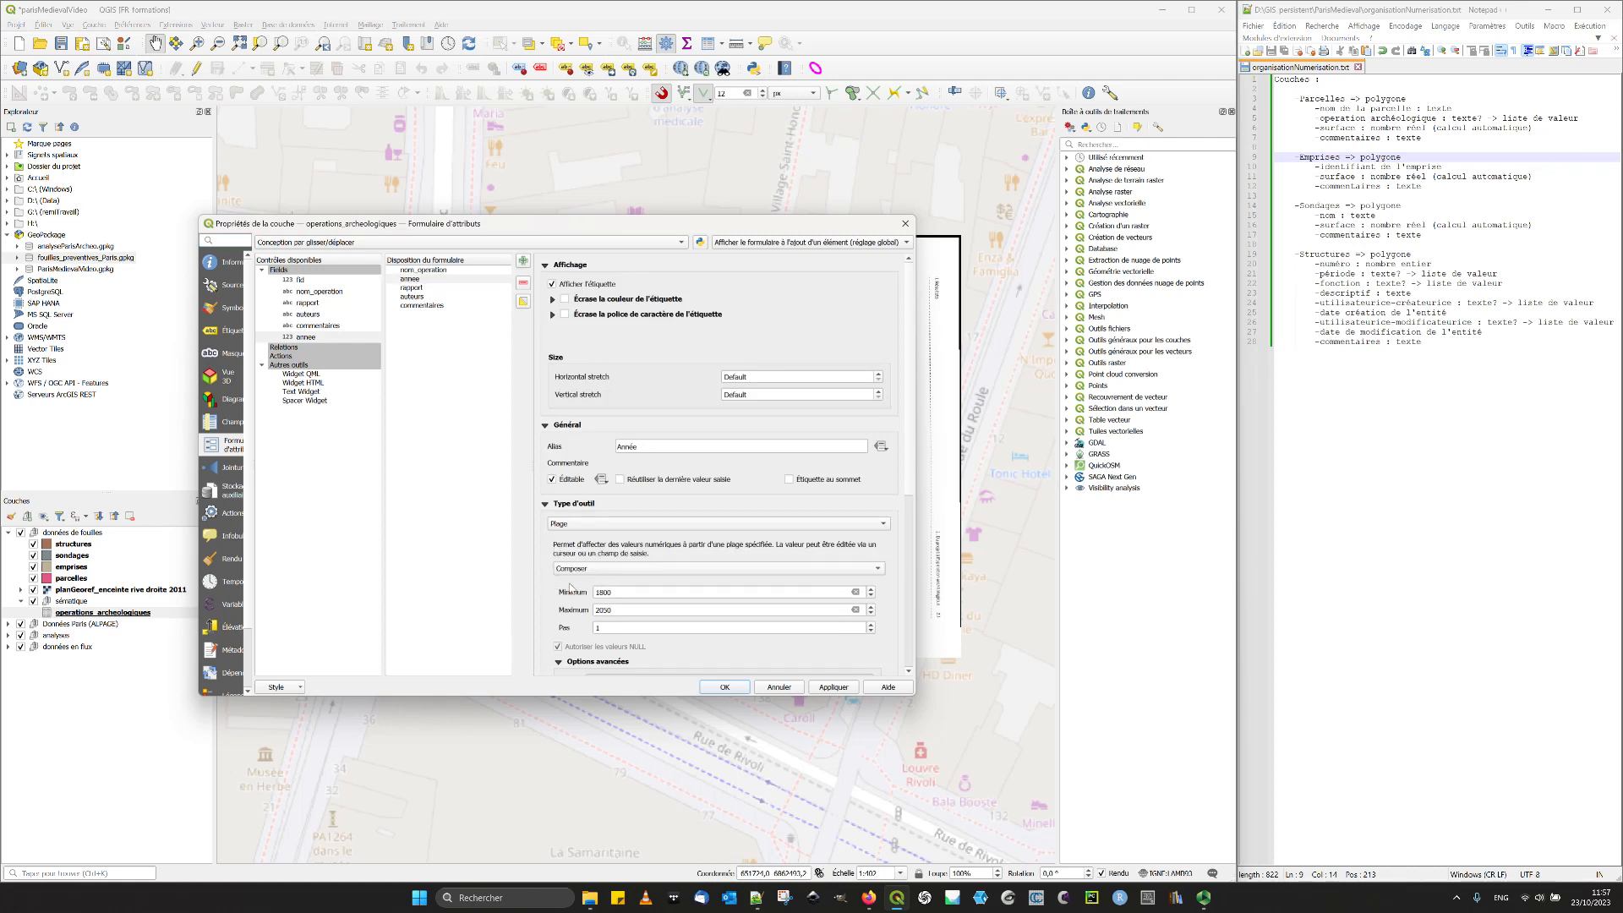
click(831, 691)
click(710, 687)
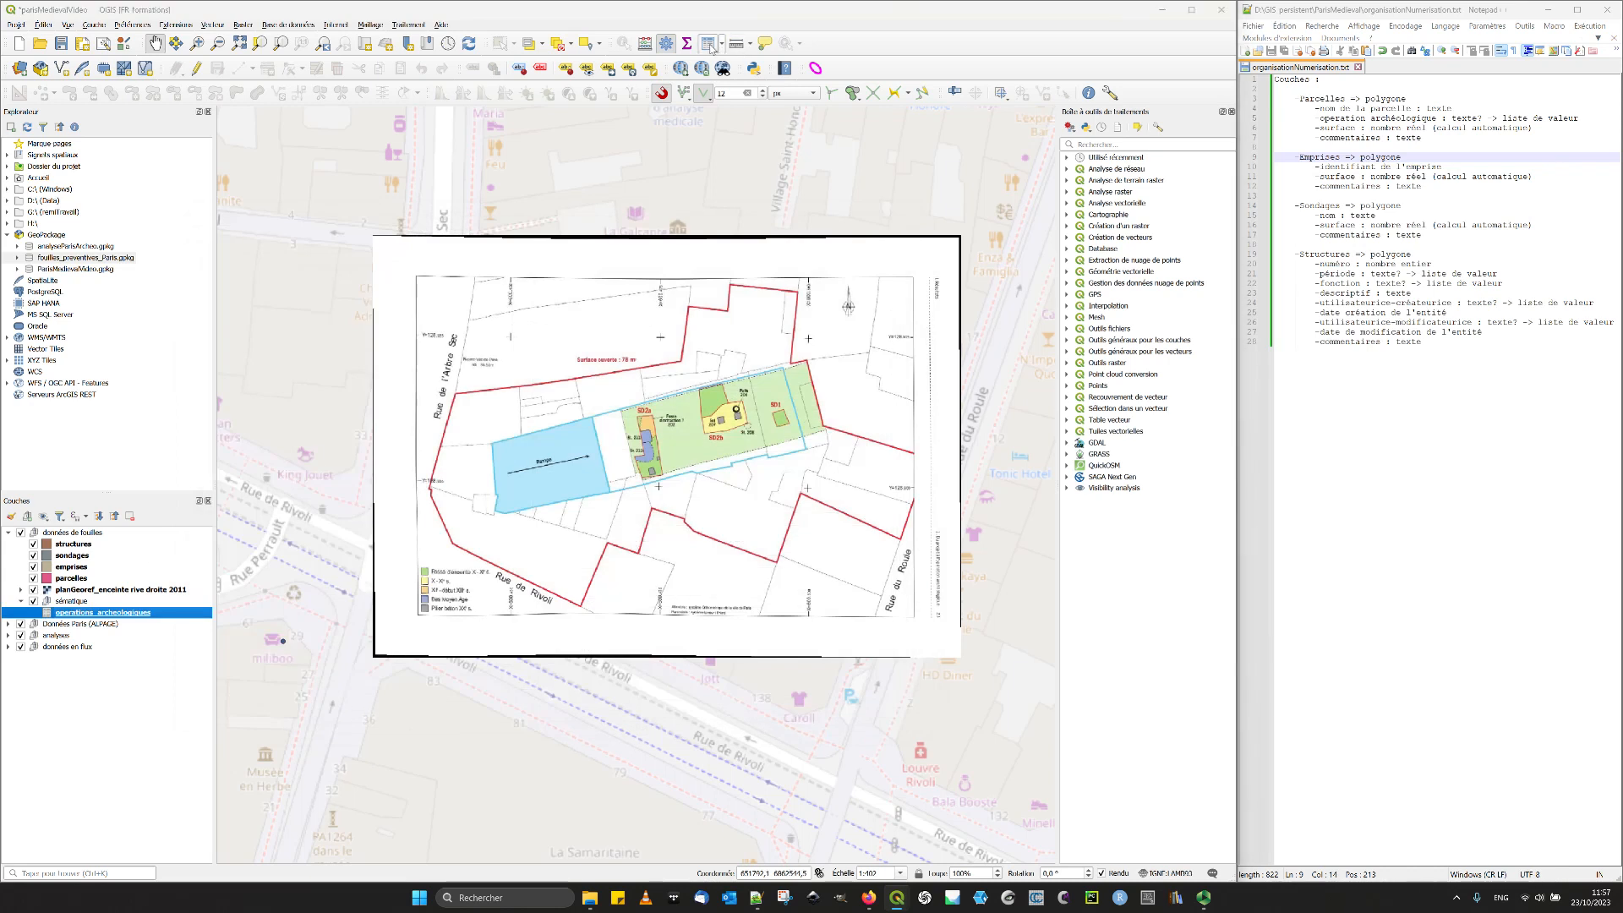
- Reopen the operation's form in edit mode, turn the Année dial to 2013, save the edits and close the table
click(710, 44)
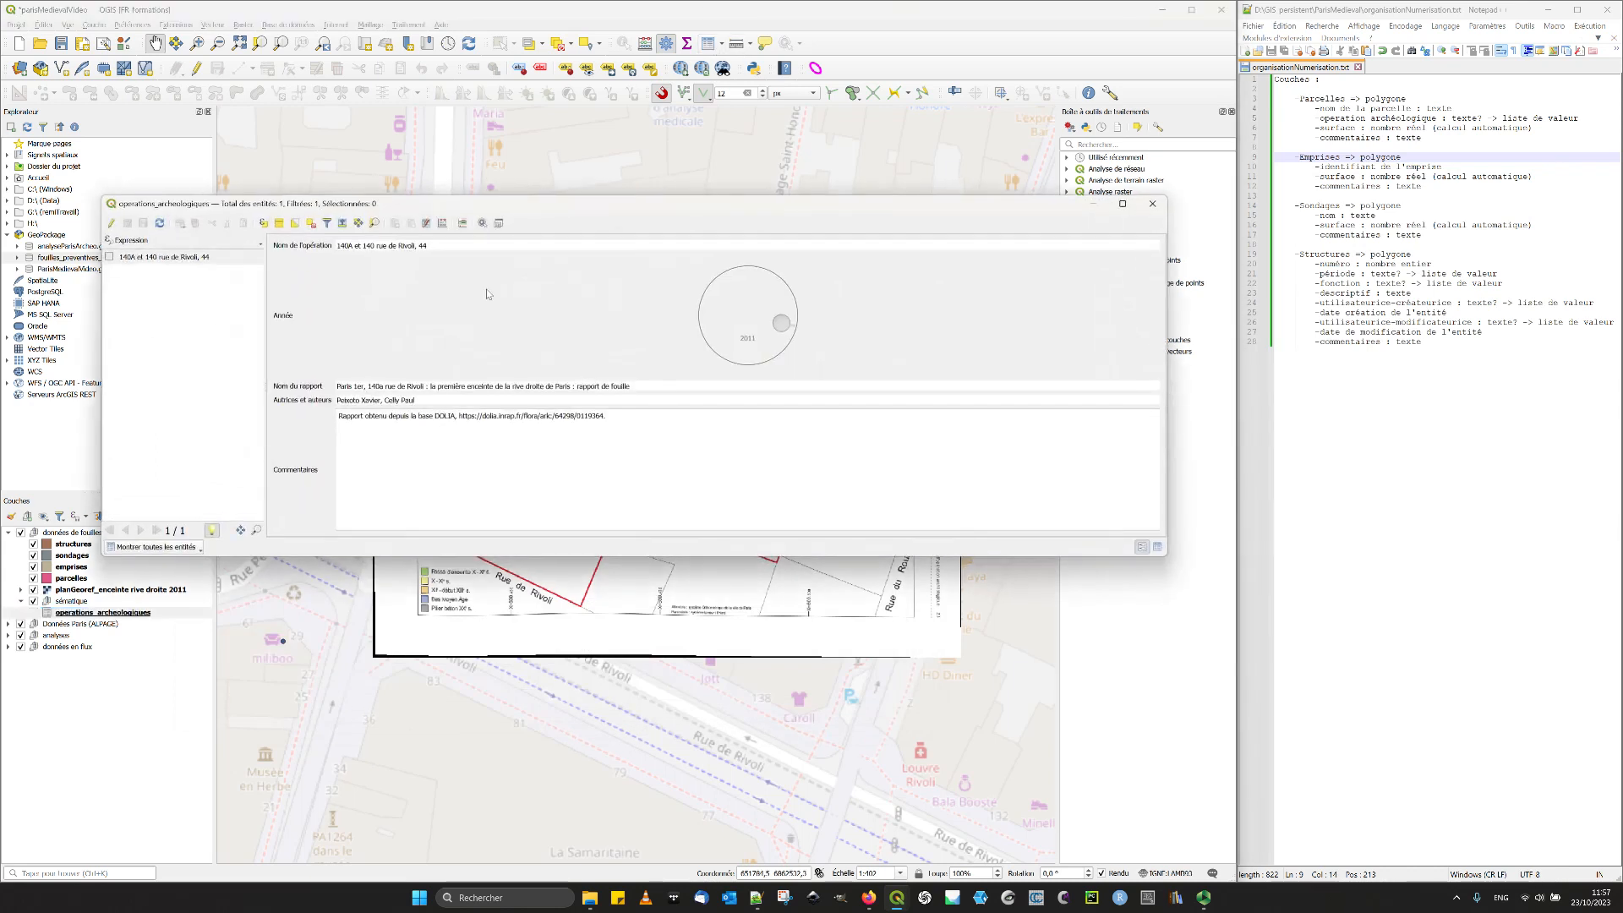
click(111, 222)
drag(767, 330, 781, 338)
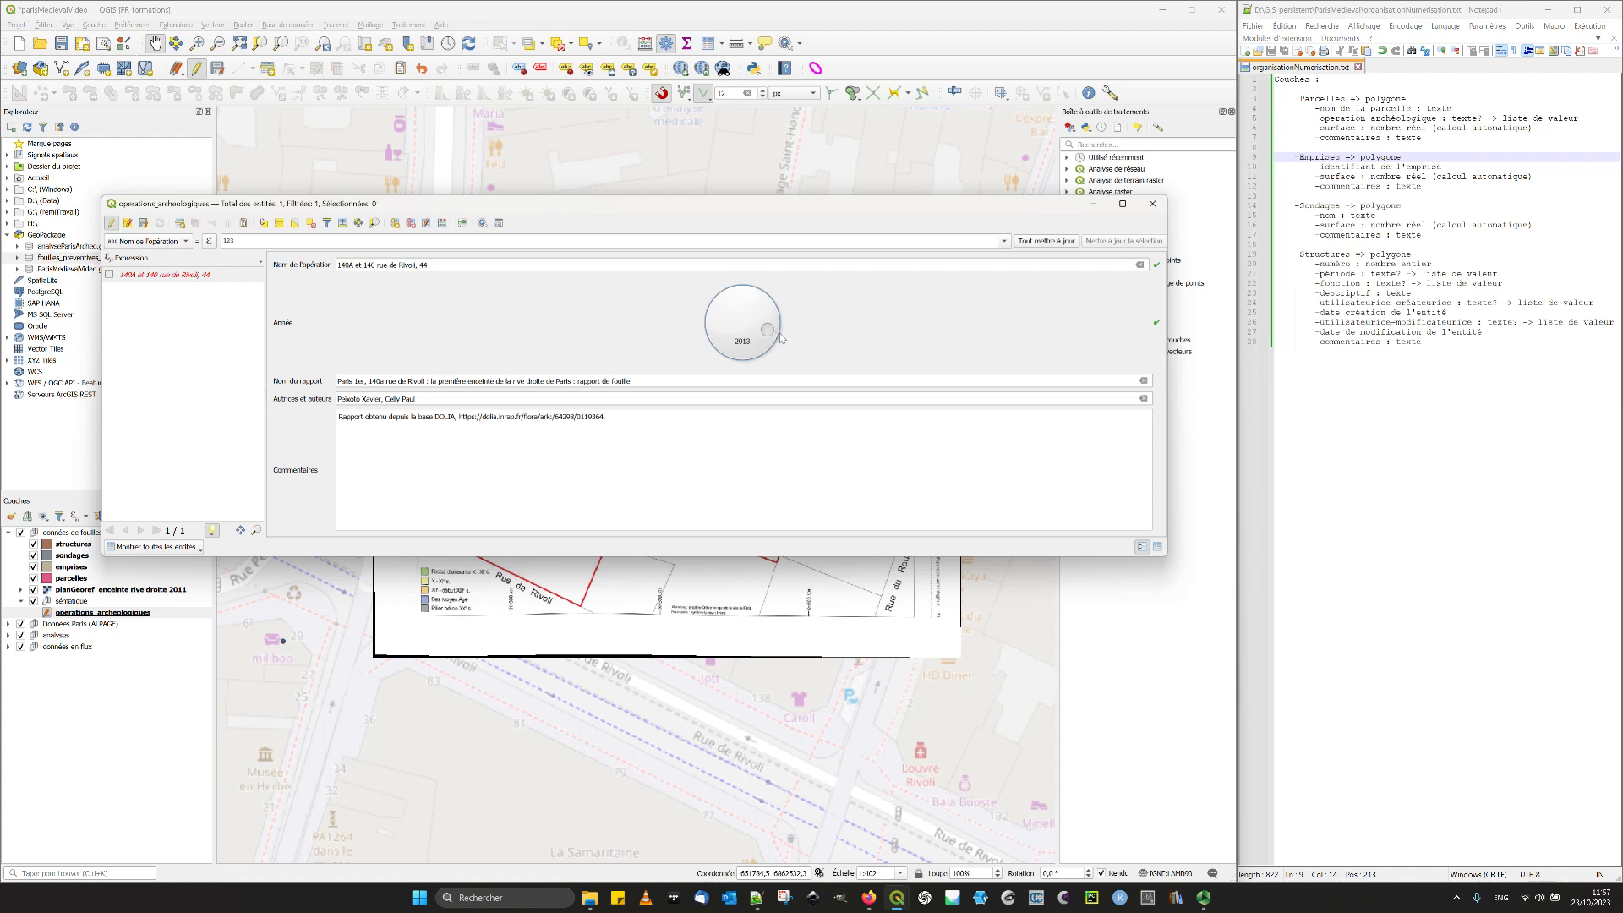
click(143, 223)
click(112, 223)
click(1152, 204)
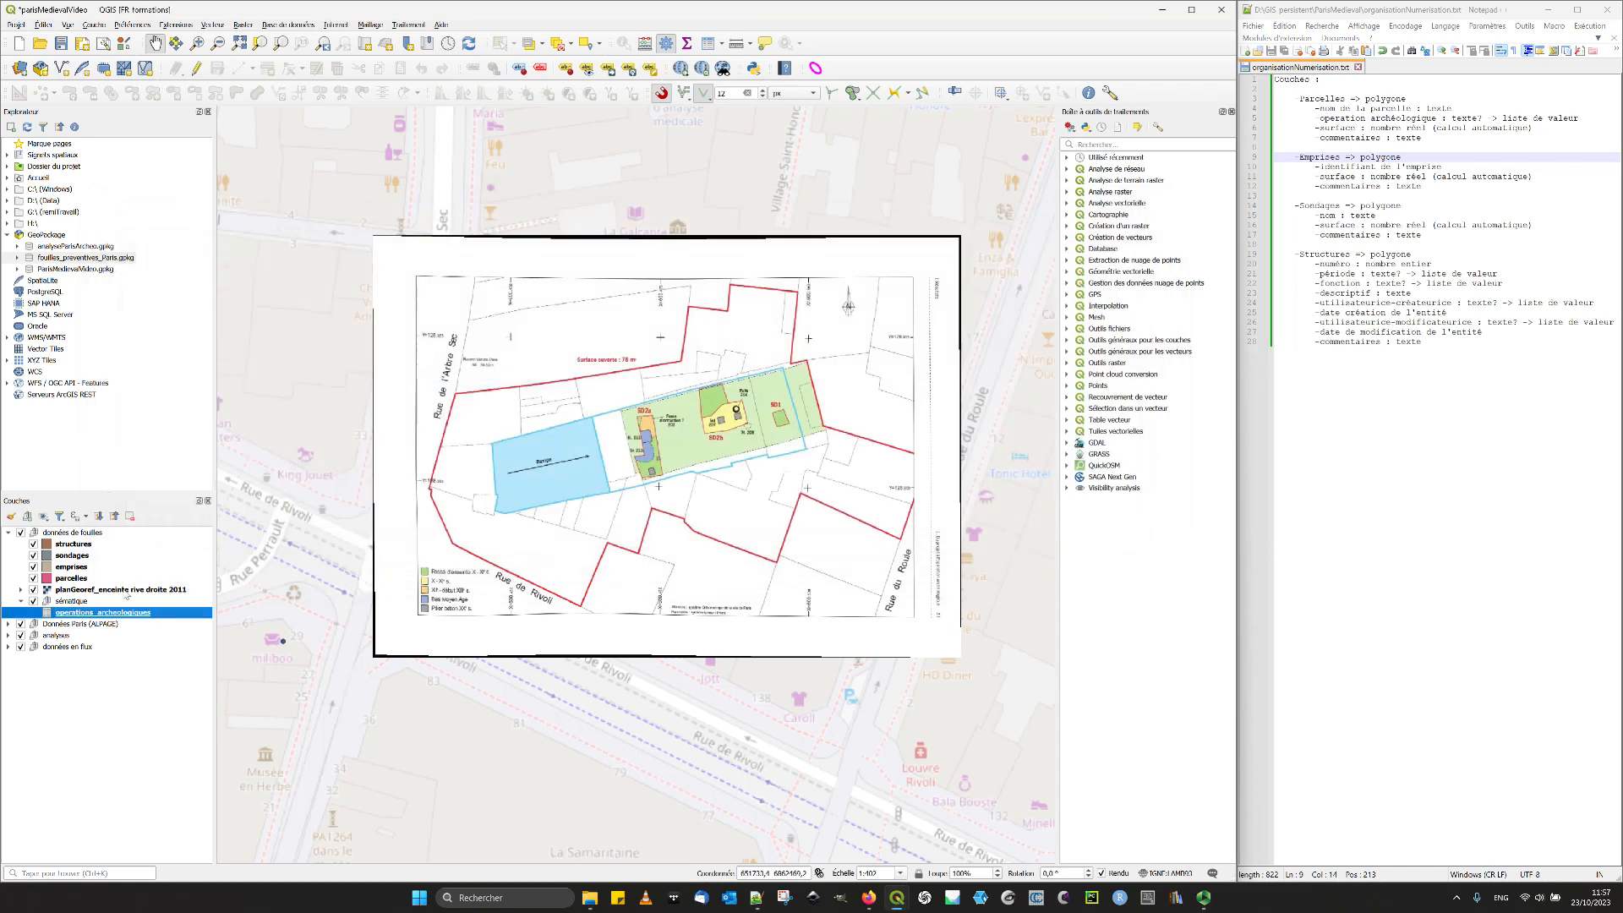
- Set the annee field's Plage widget style to Éditable in the operations_archeologiques layer properties, then apply and close them
right_click(104, 612)
click(144, 824)
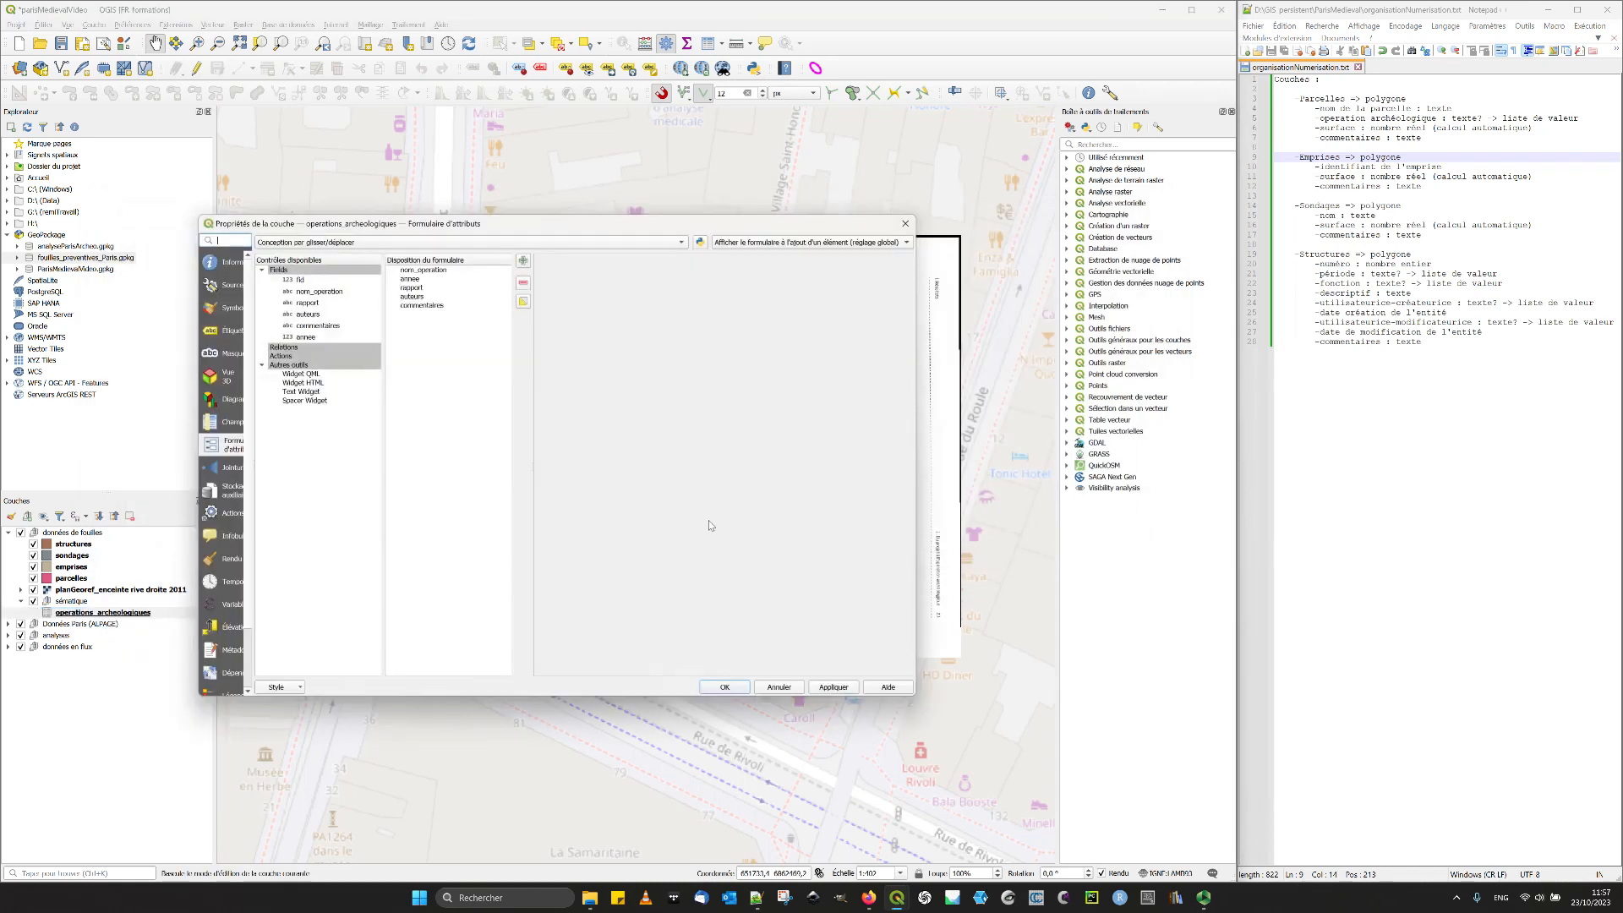
click(420, 279)
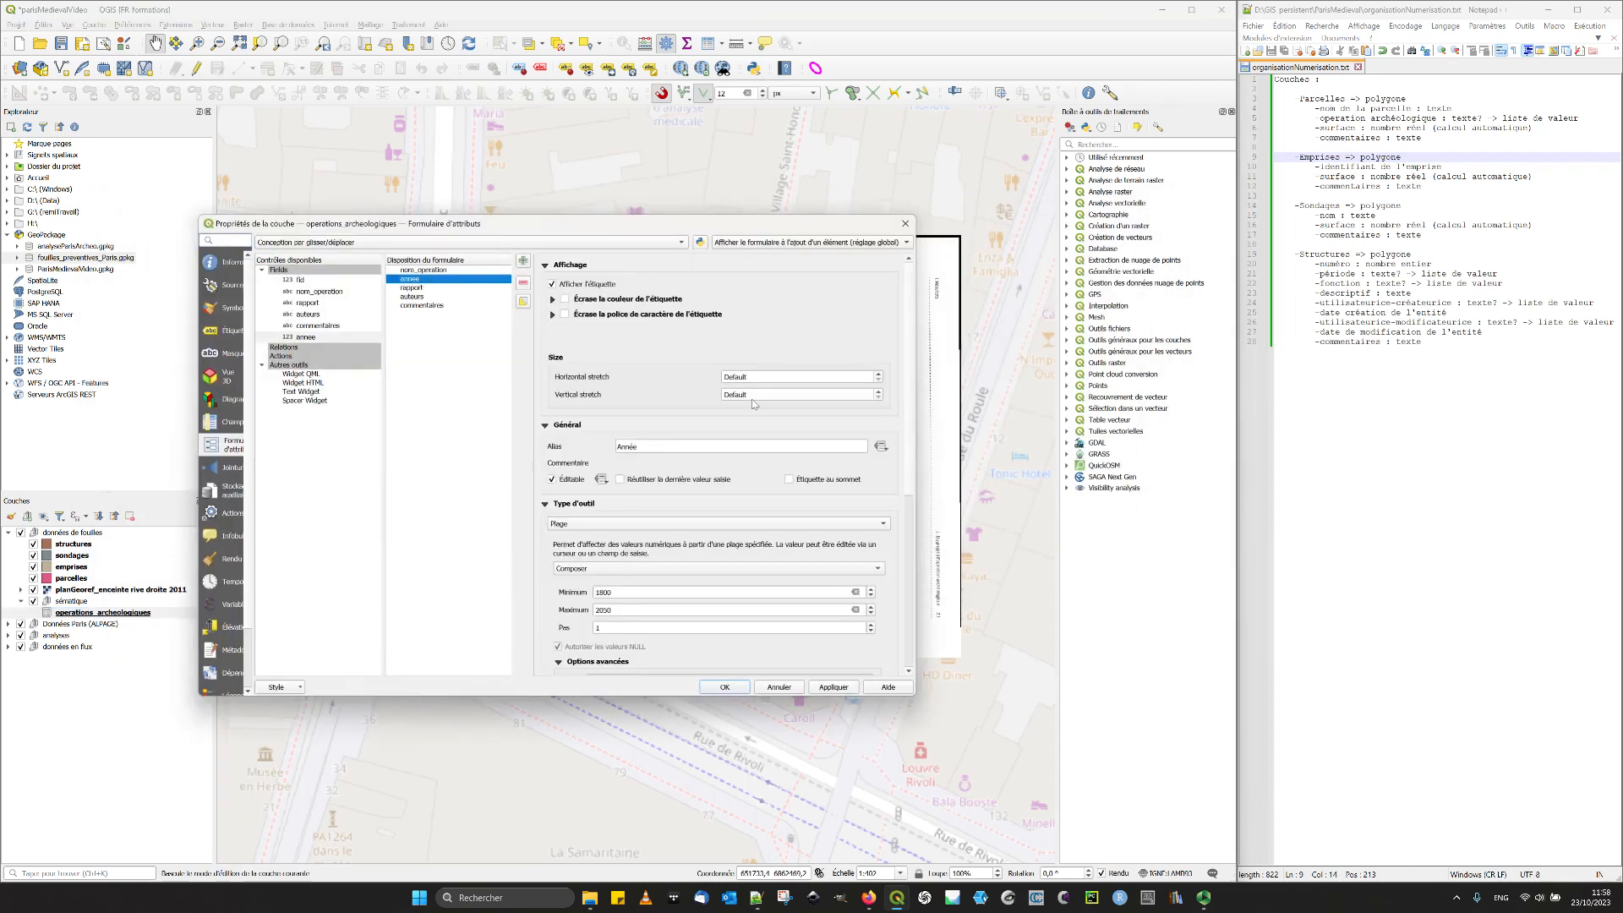
click(604, 568)
click(605, 550)
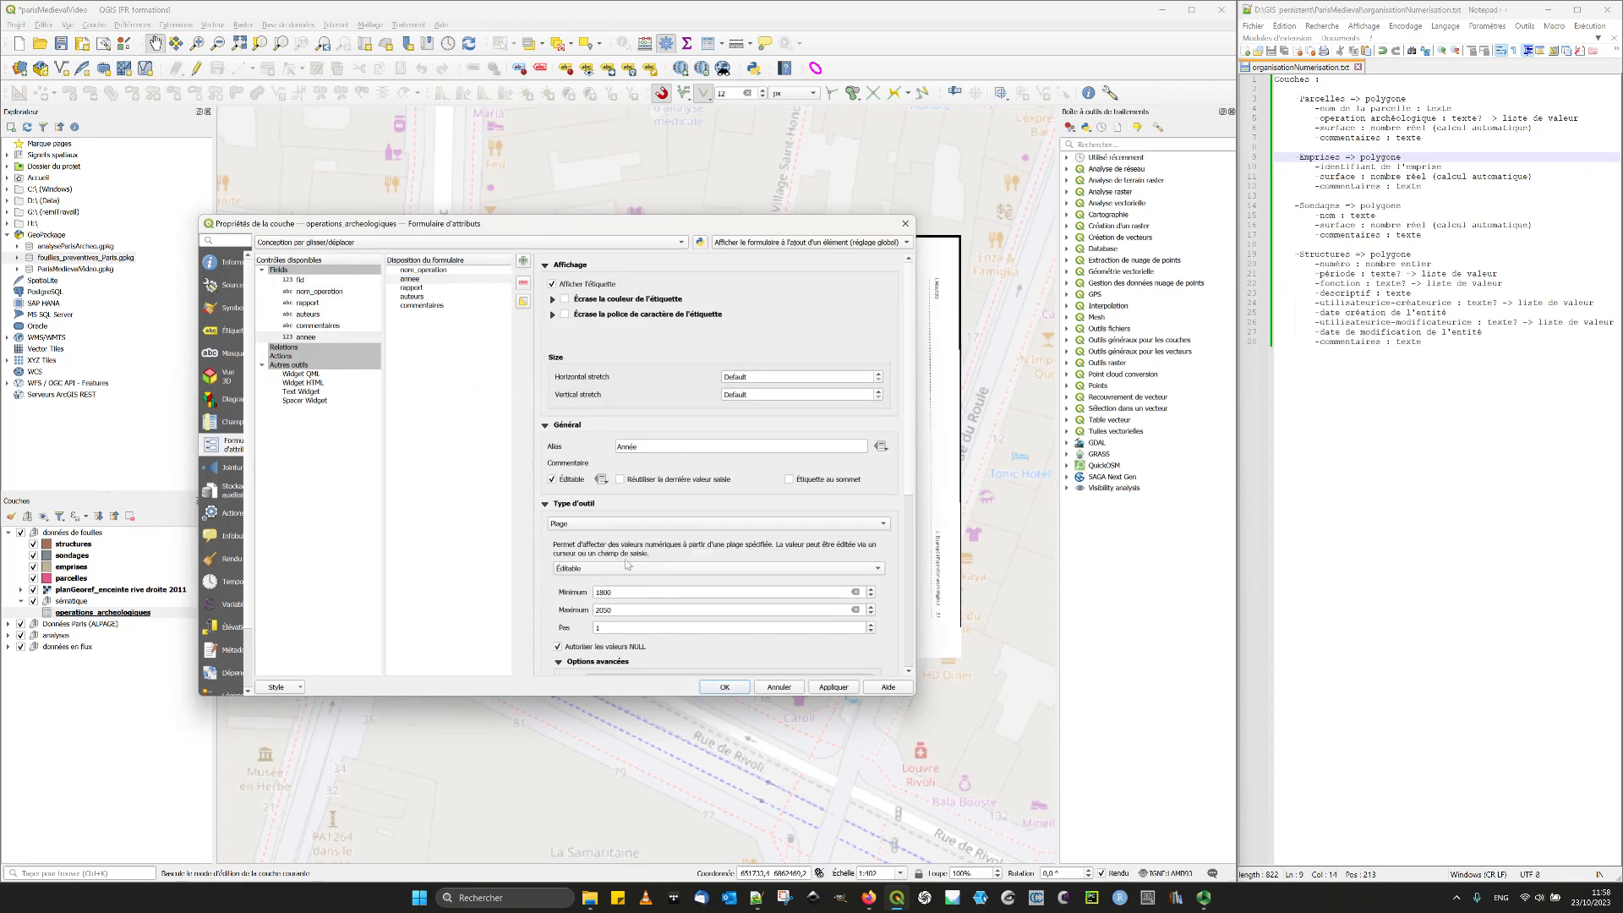
click(833, 686)
click(724, 687)
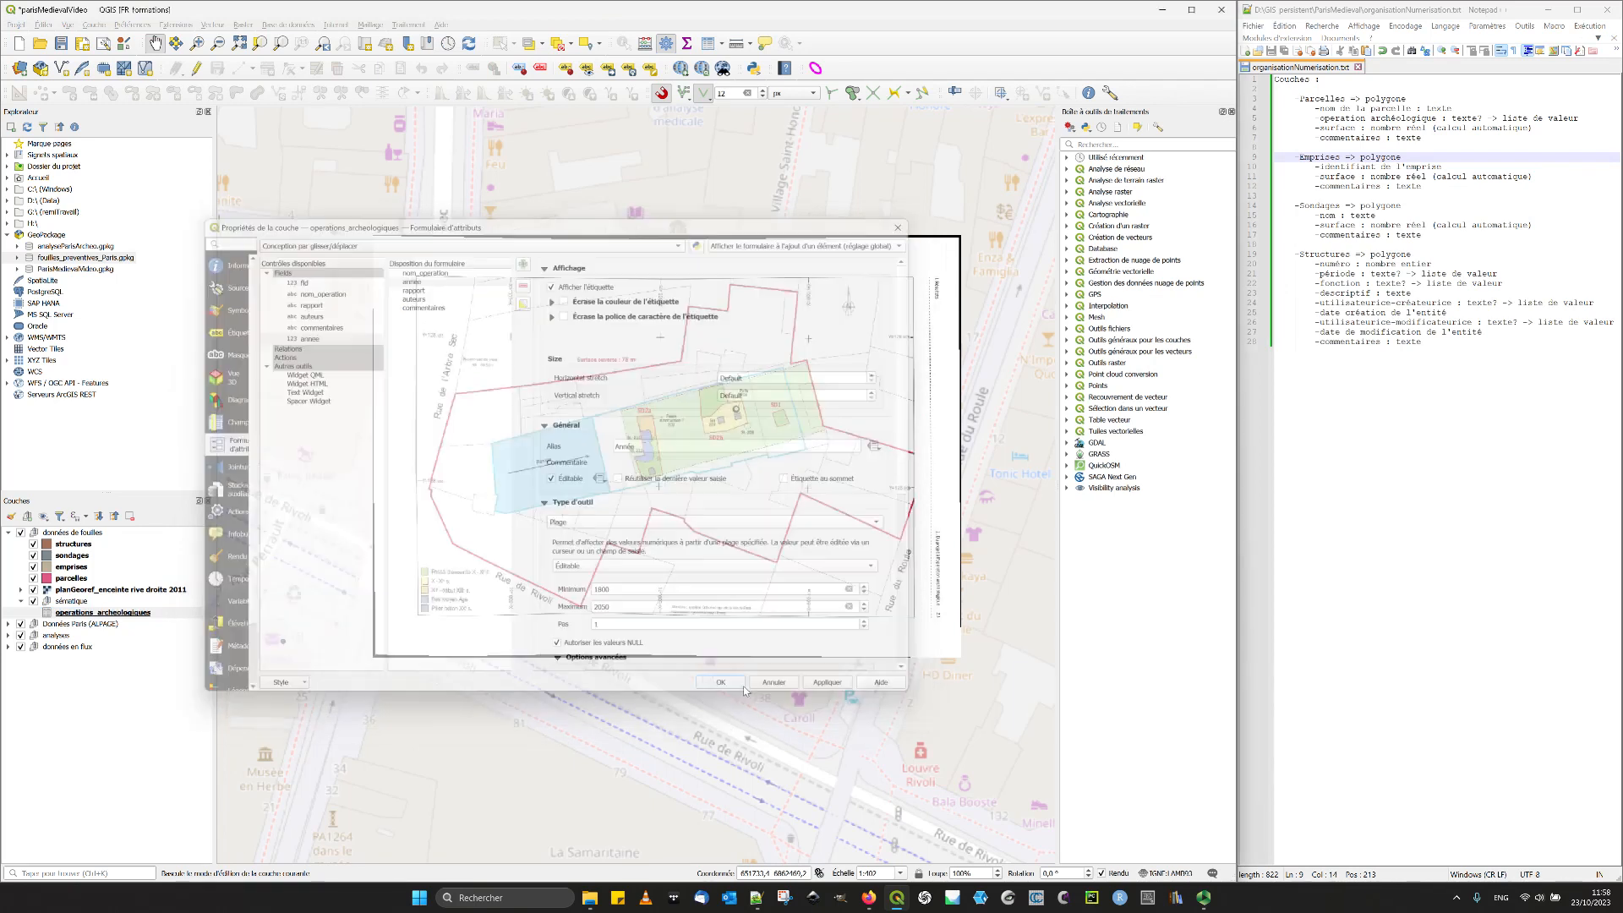
- Enable editing on operations_archeologiques, open its attribute form and enter 2011 as the Année value
click(198, 69)
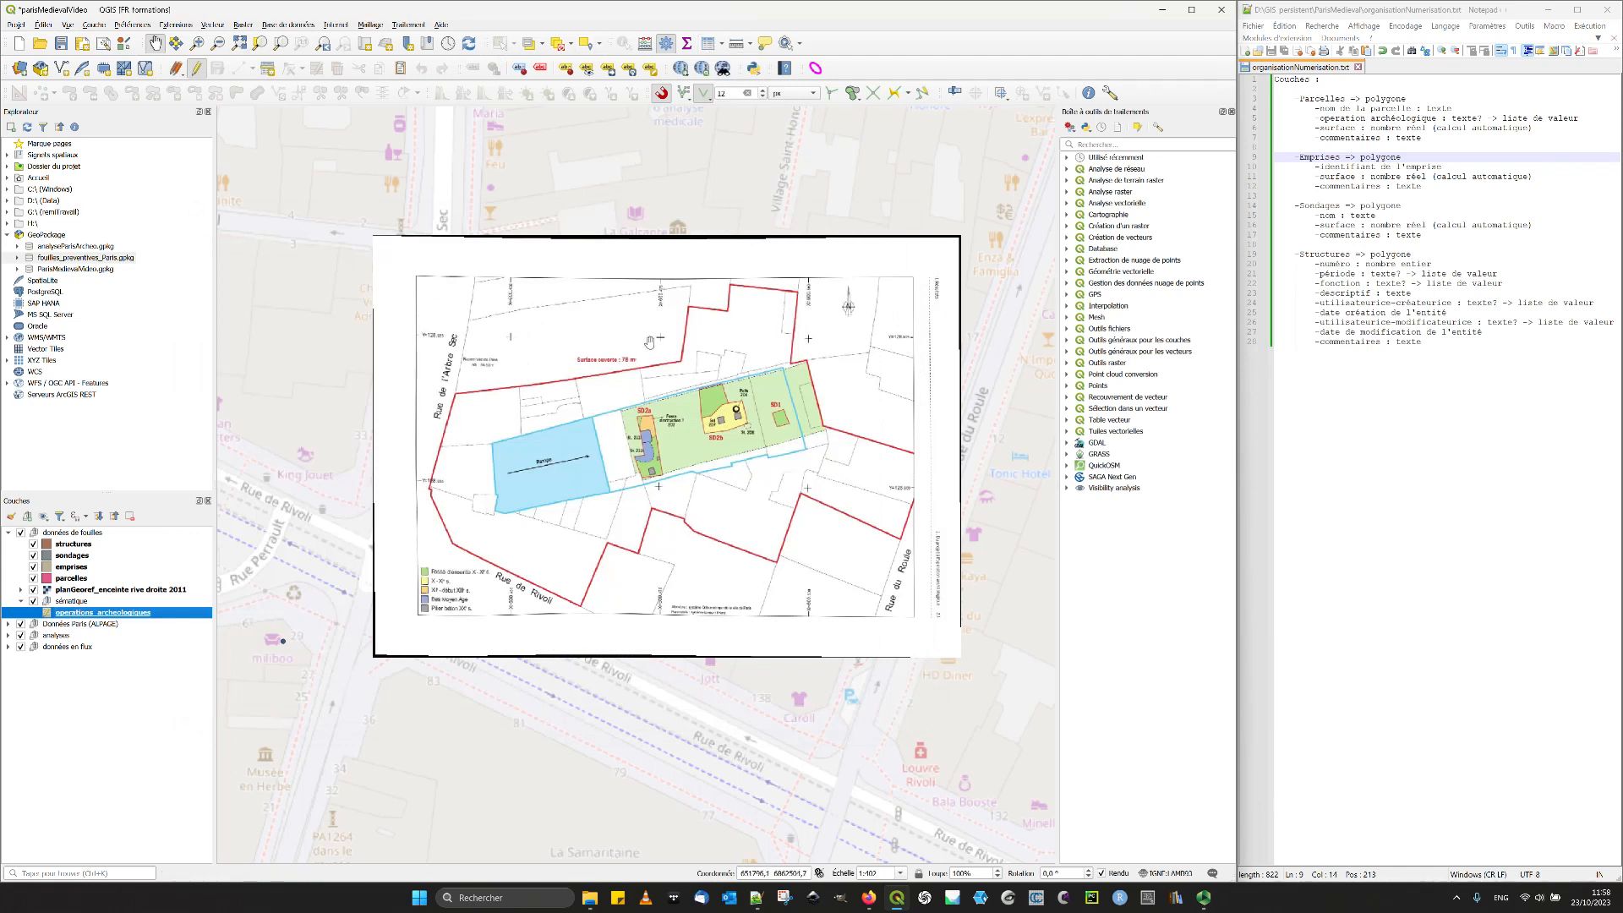
click(708, 43)
click(382, 283)
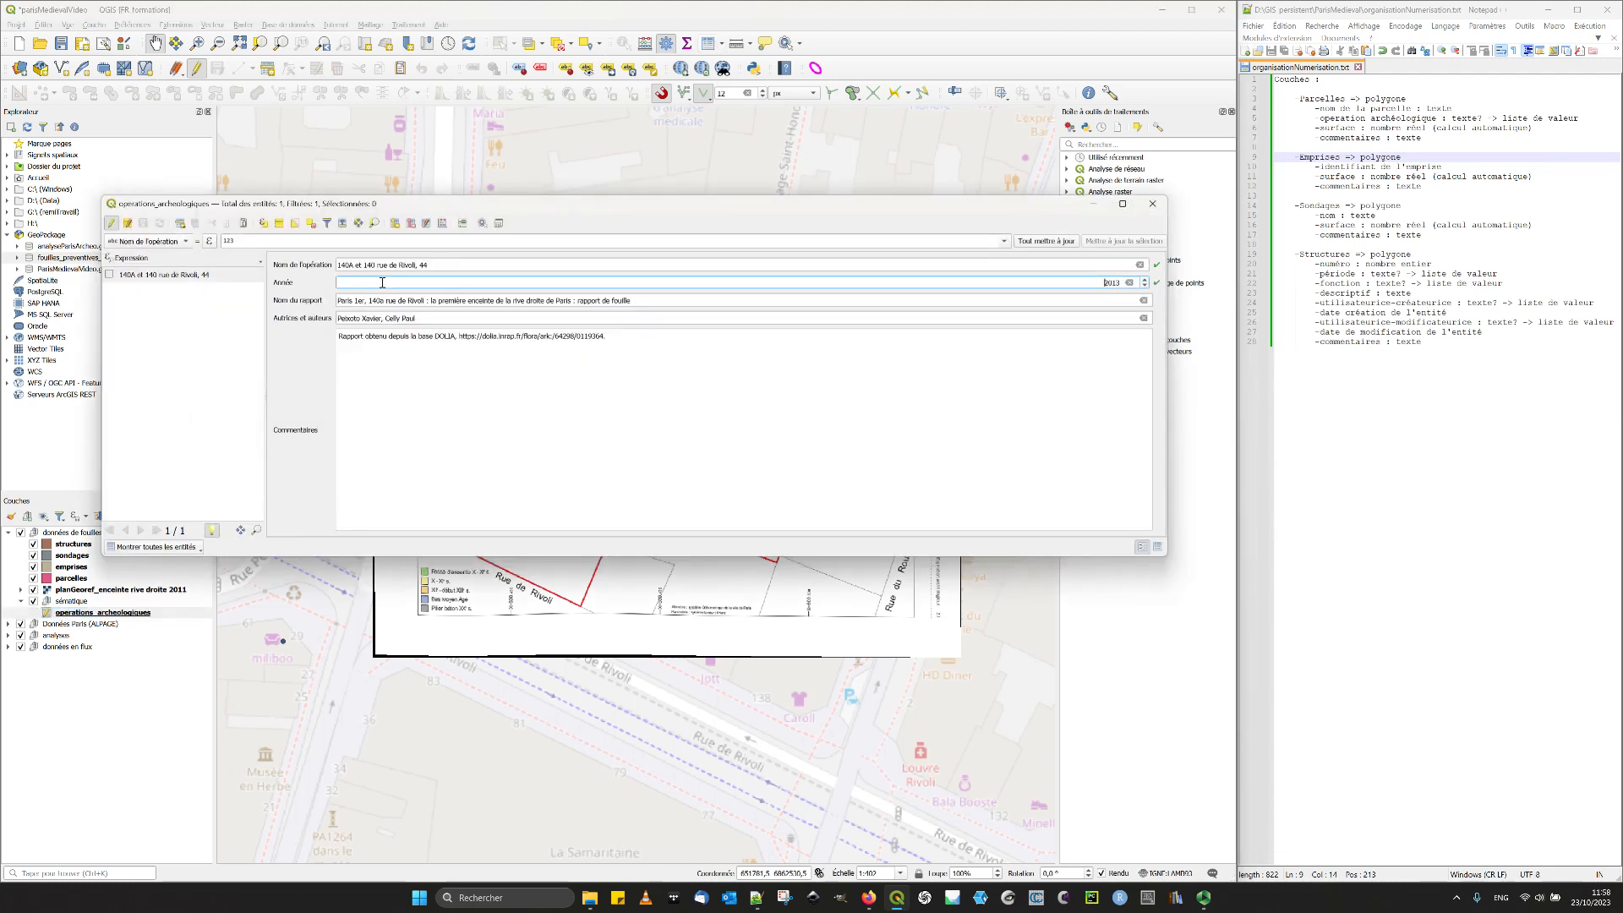
text(20)
drag(1104, 282, 1141, 283)
text(11)
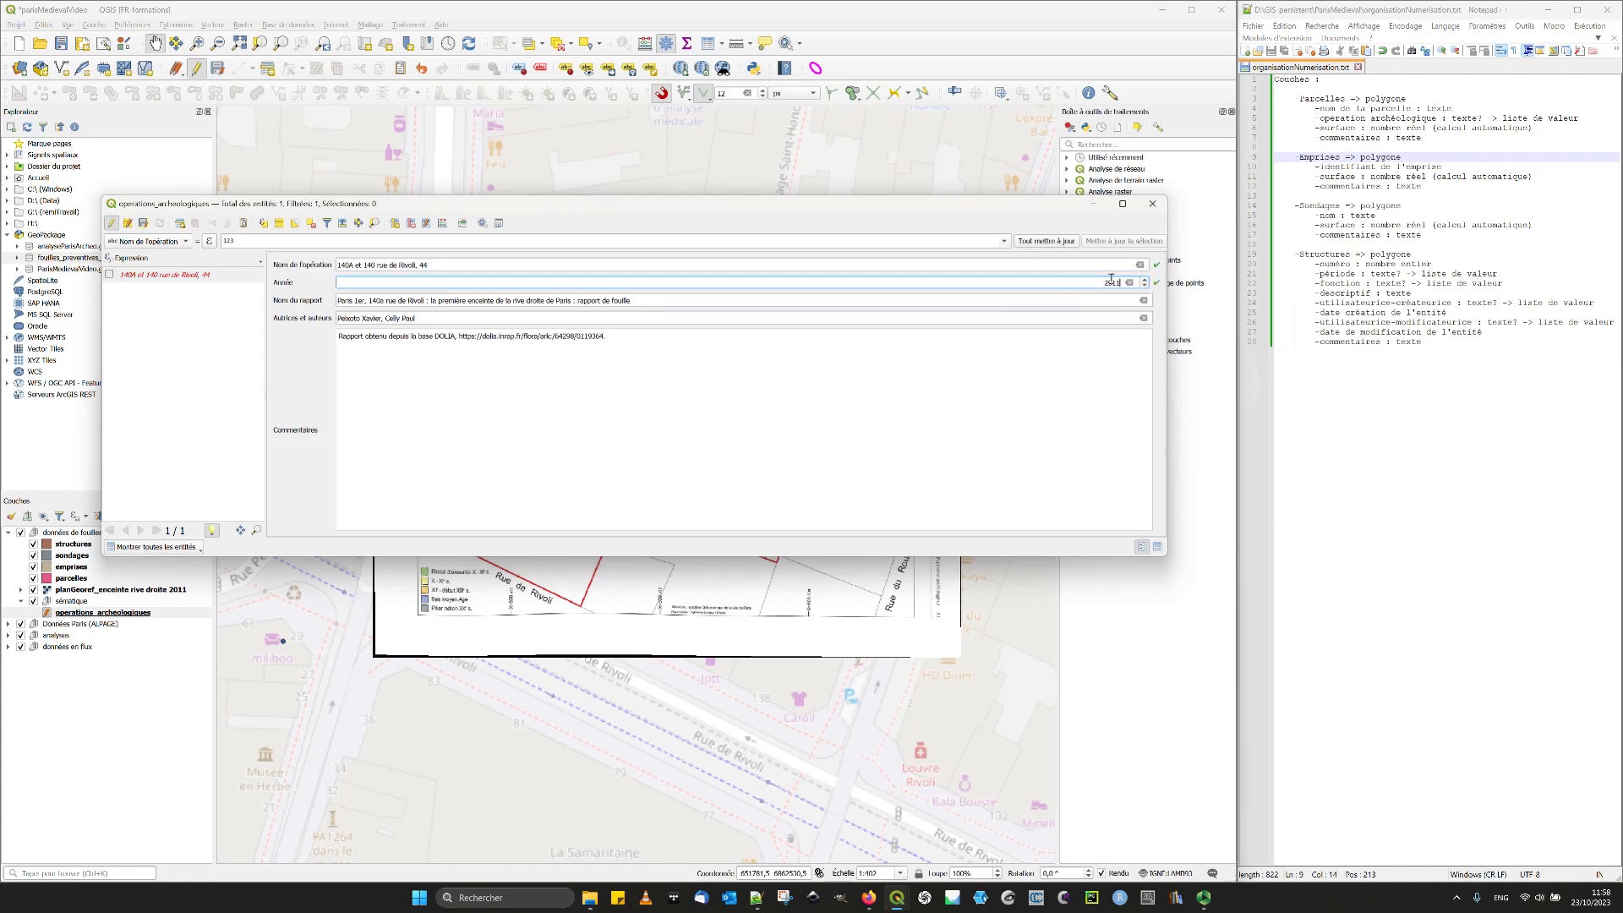
text(110)
click(1096, 301)
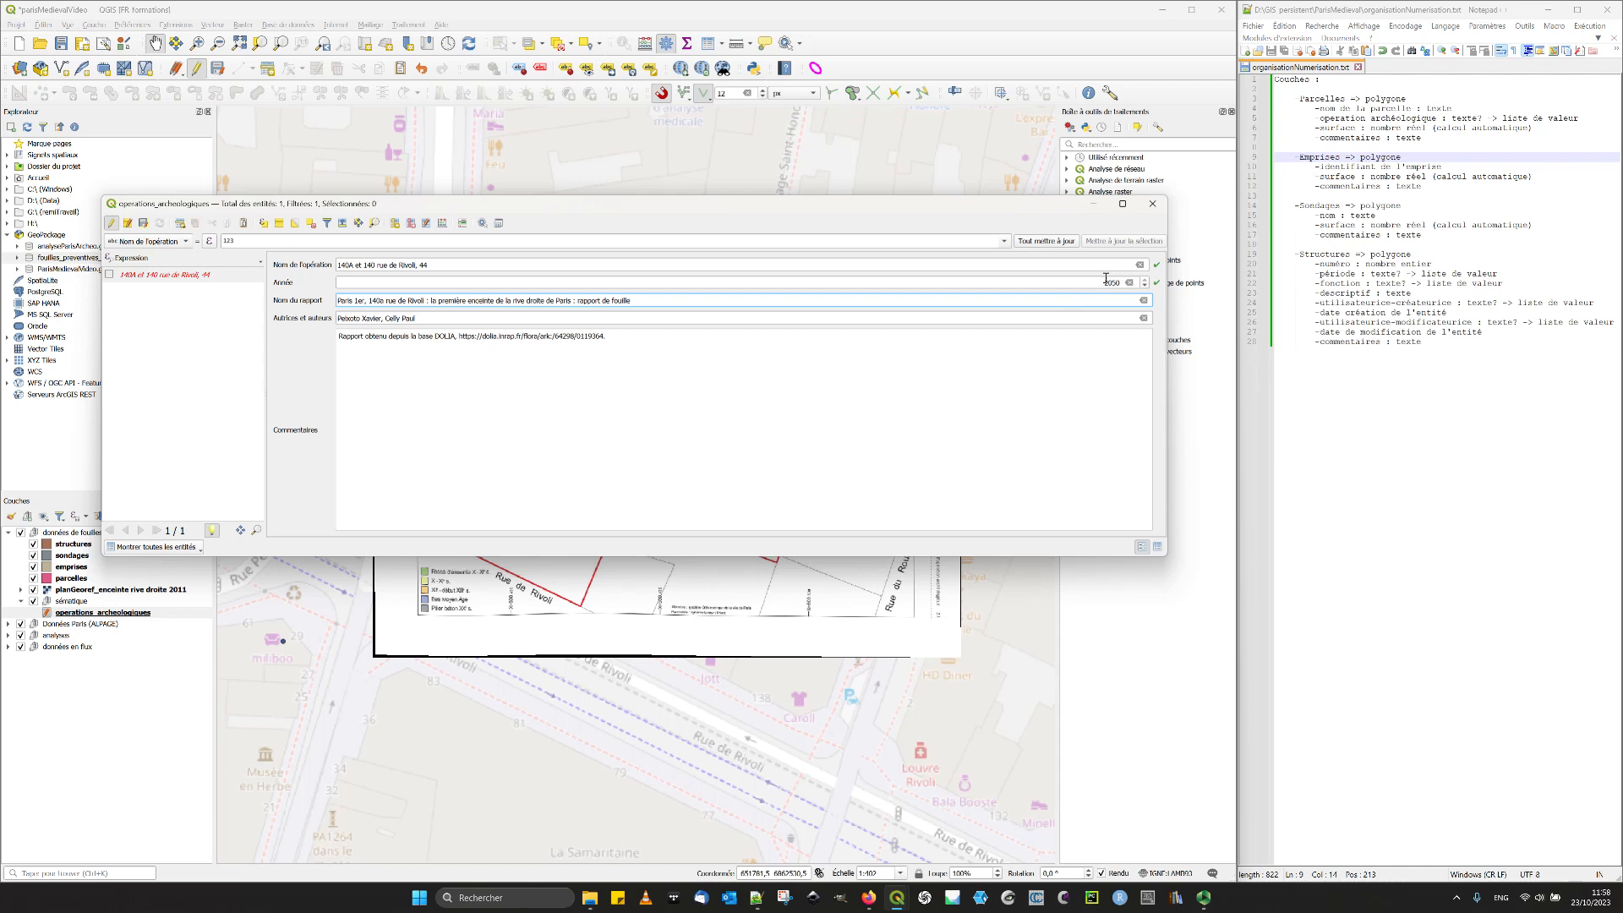
drag(1111, 283, 1141, 305)
text(11)
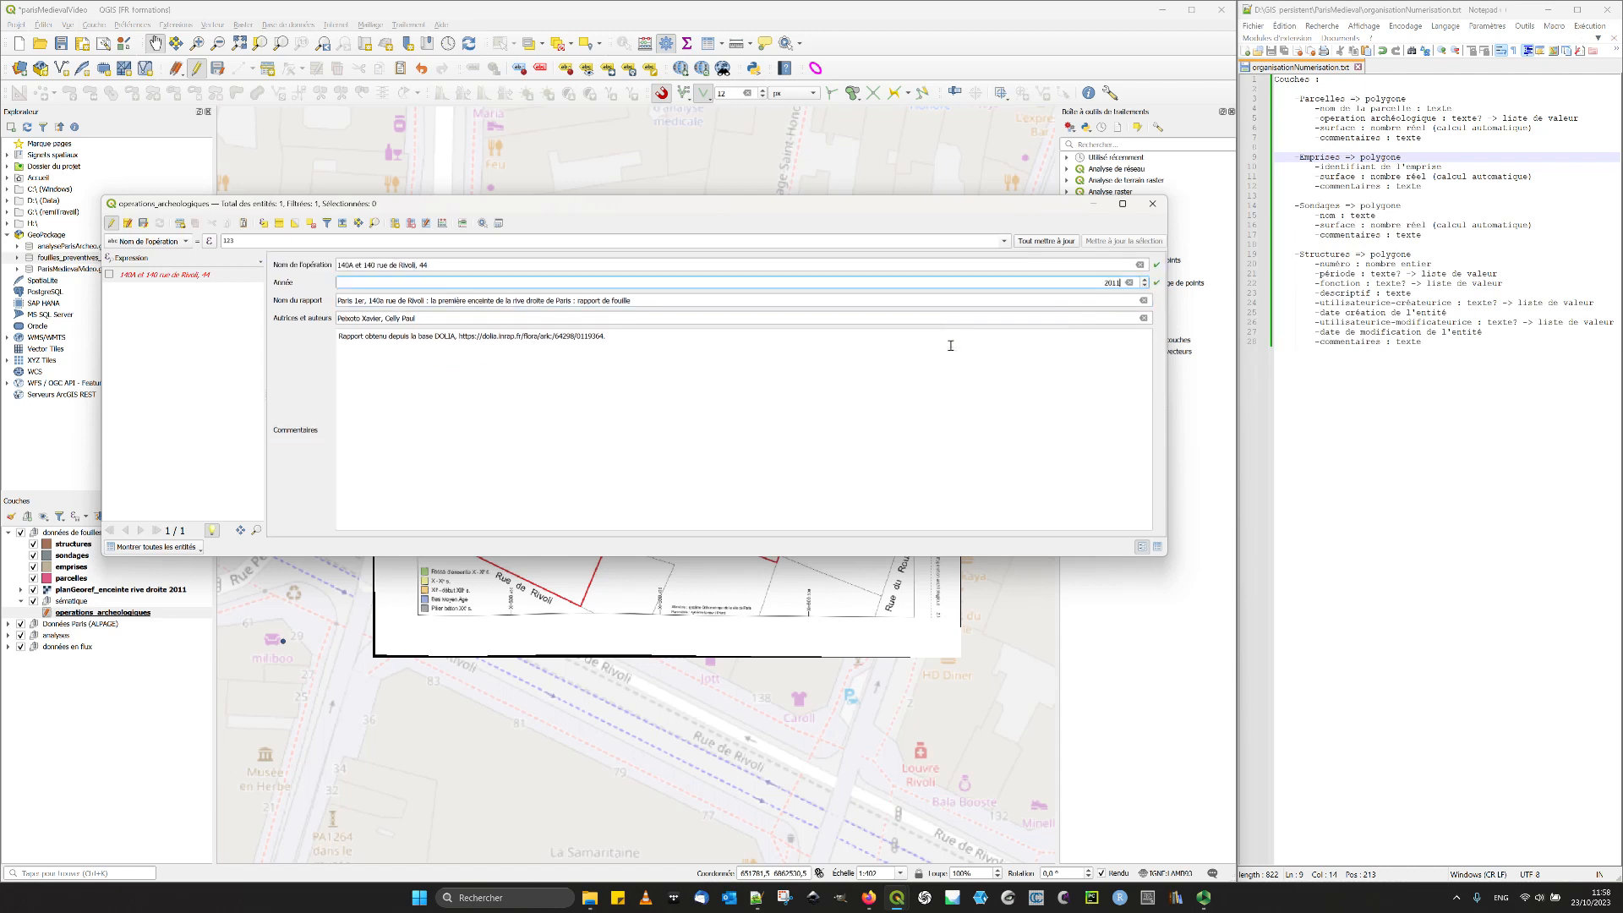
click(974, 370)
click(1122, 285)
key(BackSpace)
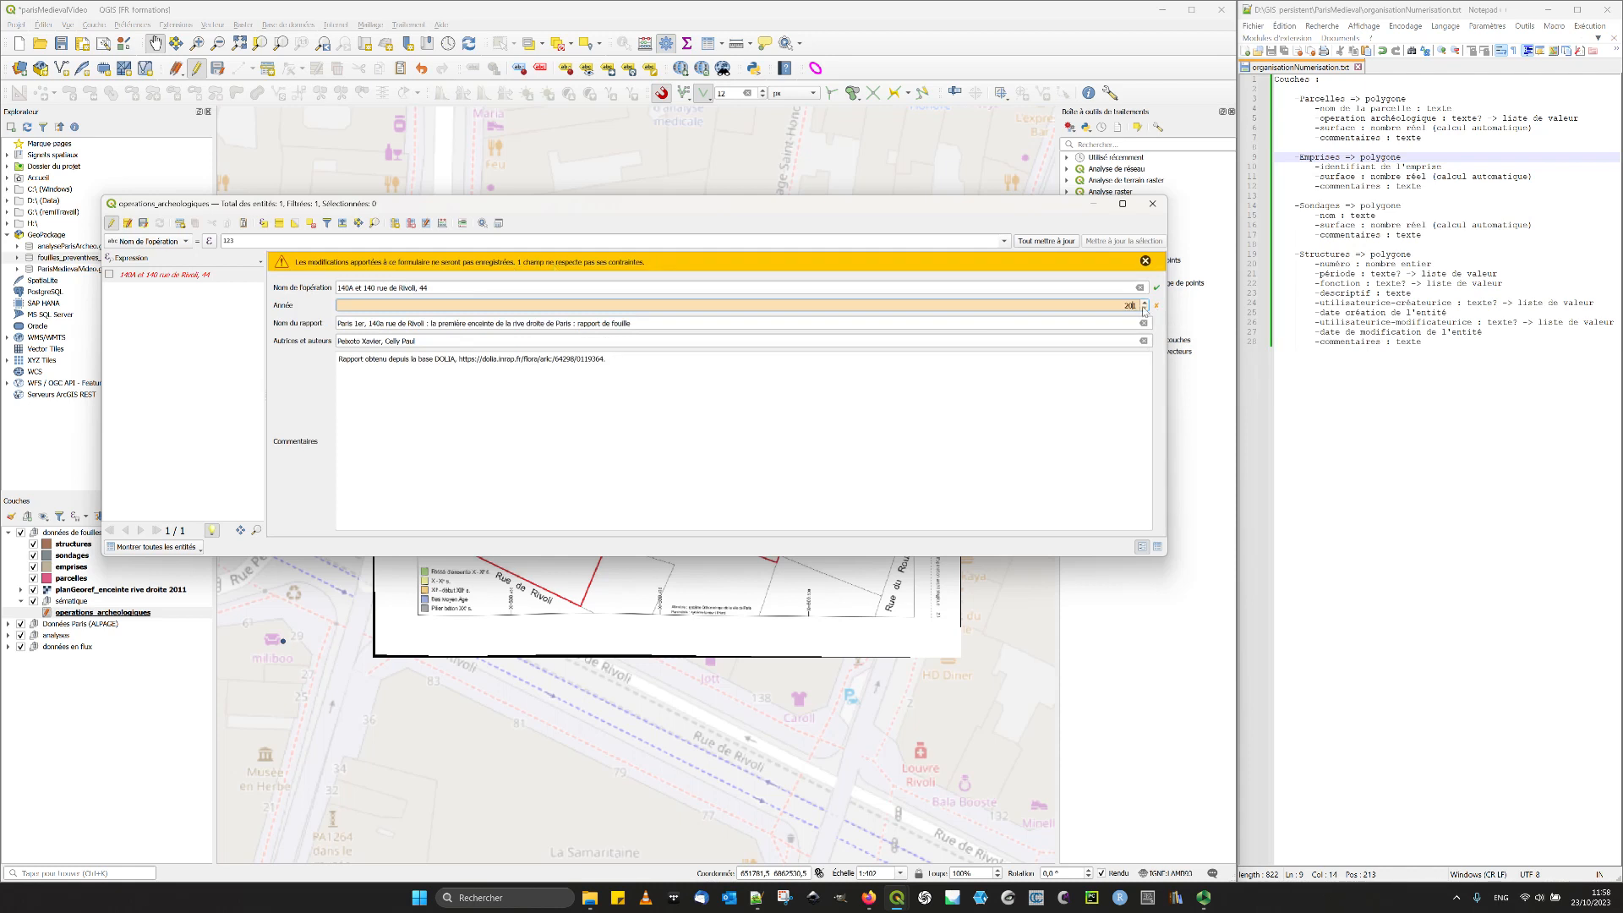
text(1)
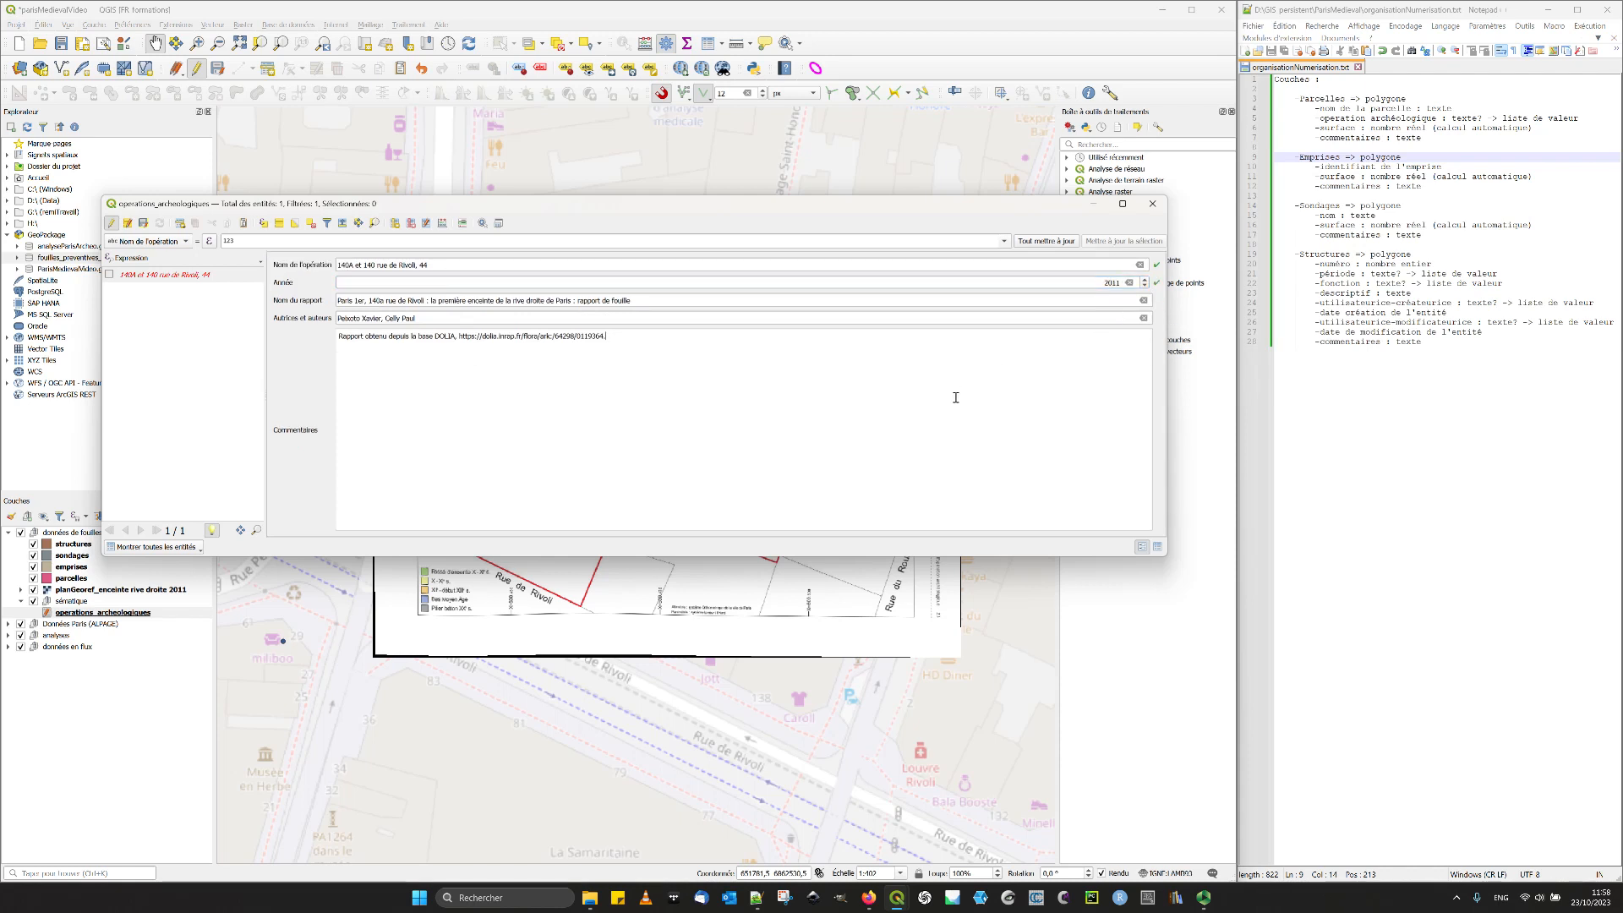
- Save the operation's edits and set the feature list's preview column to Nom de l'opération
click(143, 222)
click(183, 276)
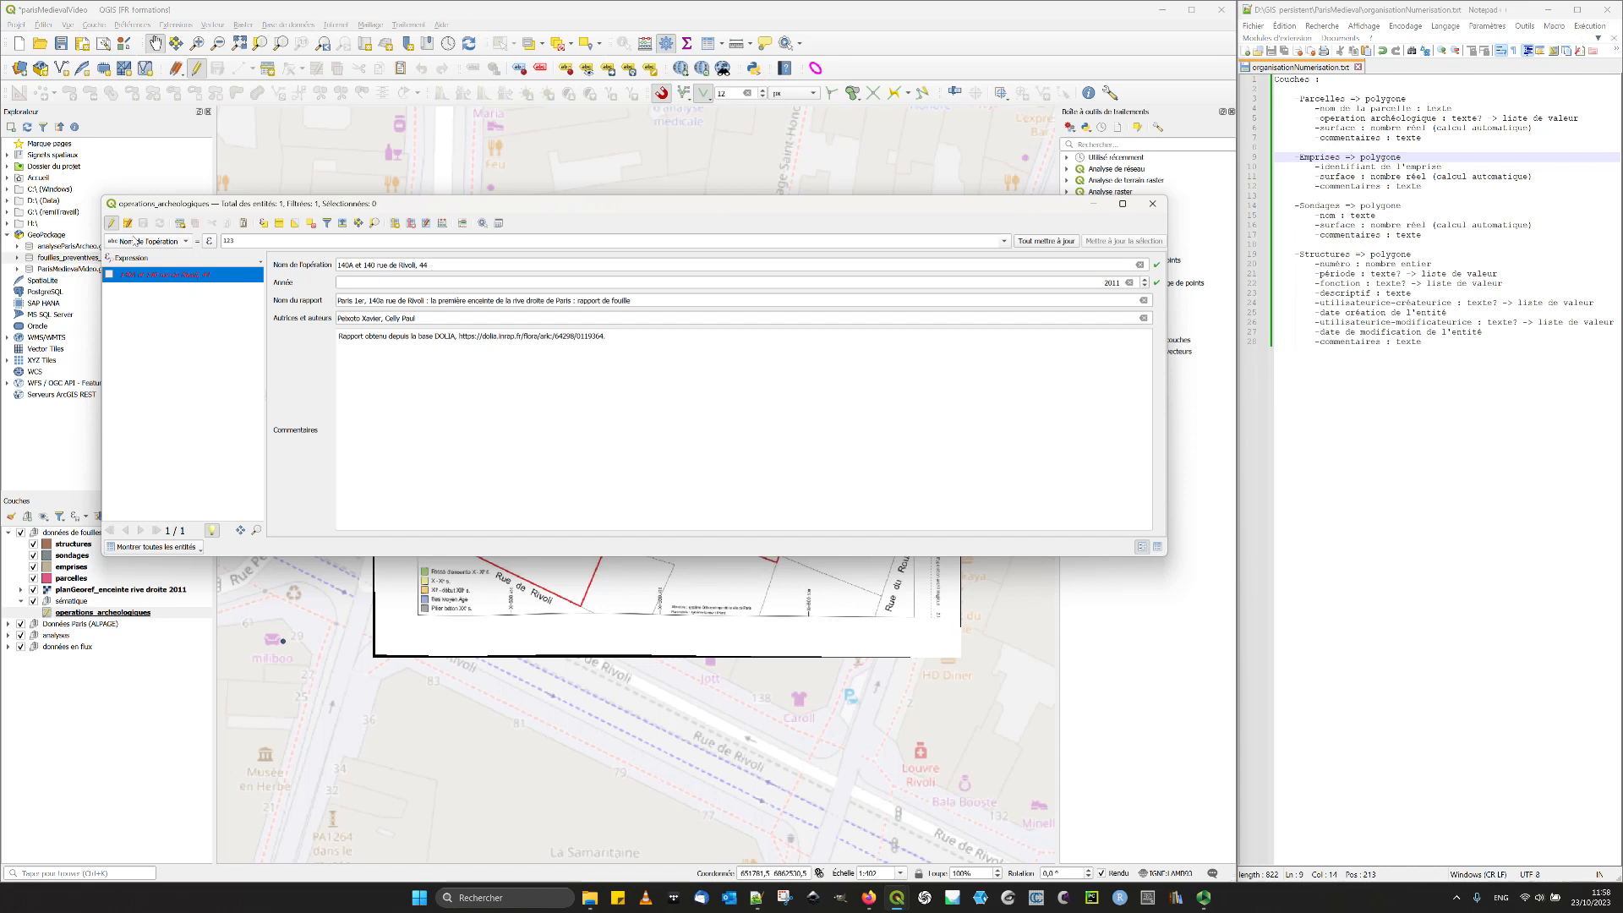
click(135, 258)
mouse_move(169, 285)
click(298, 315)
click(191, 259)
click(264, 290)
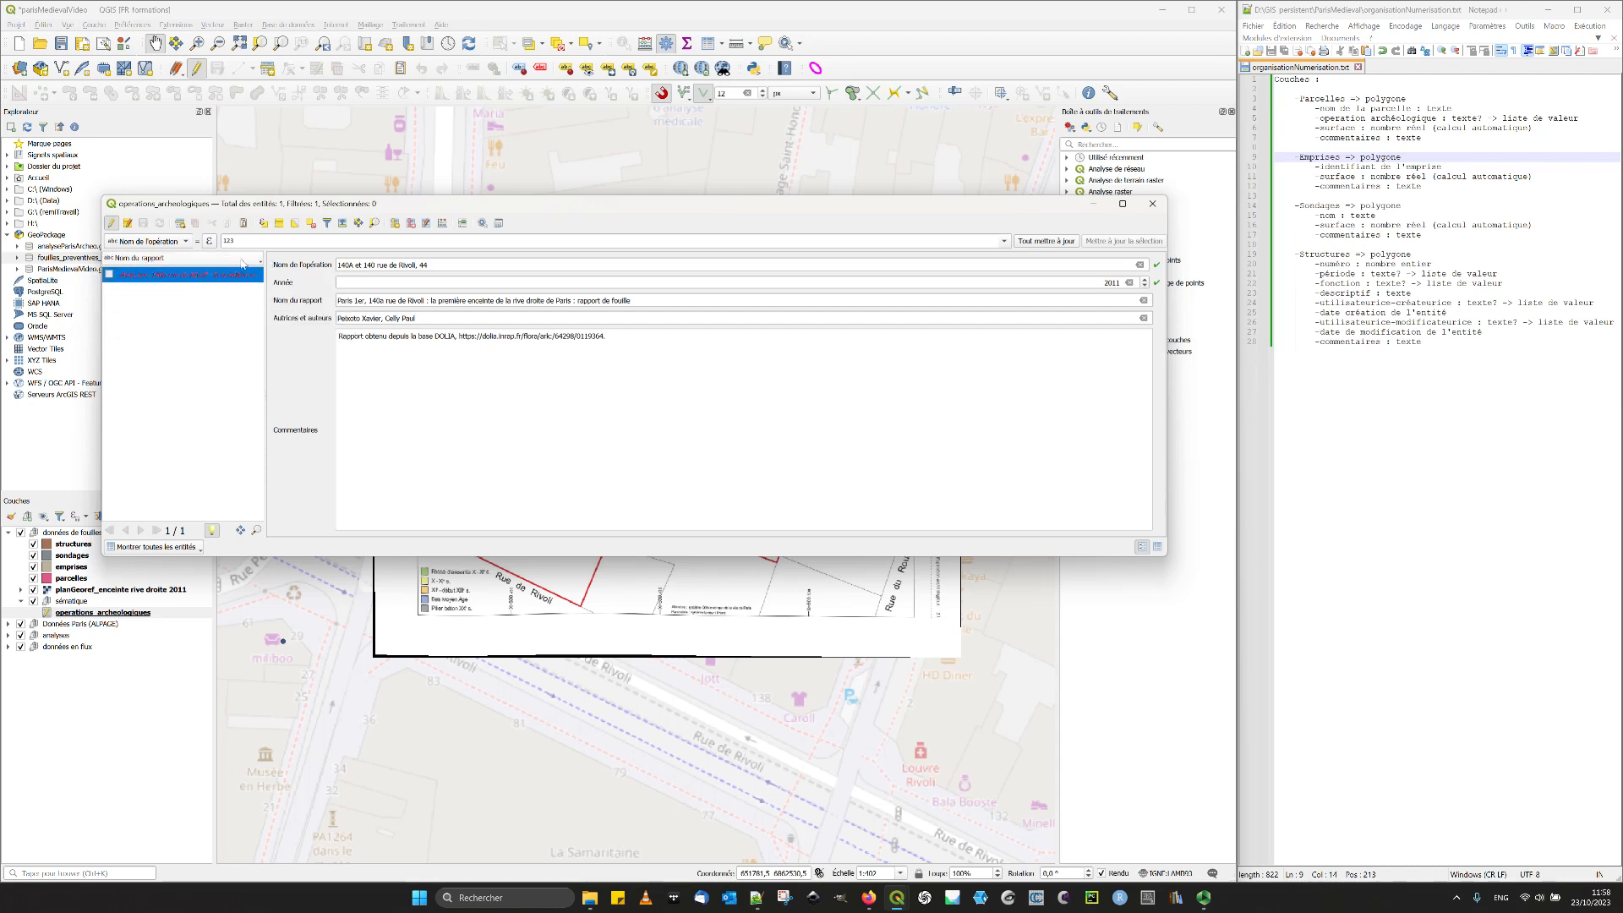
click(243, 260)
mouse_move(223, 289)
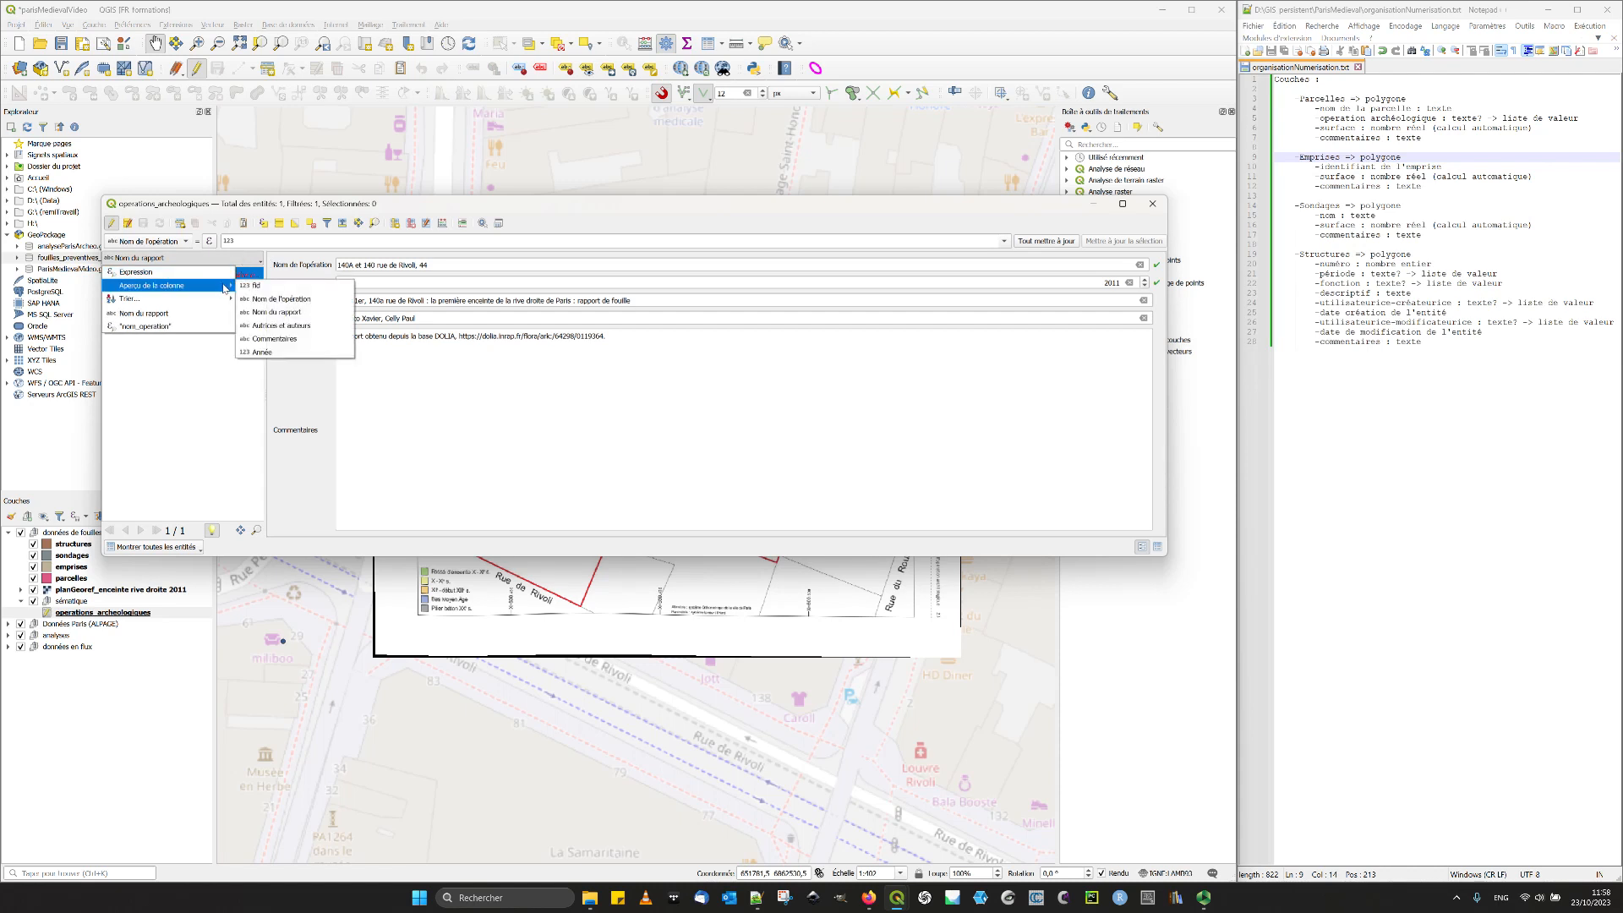
click(279, 302)
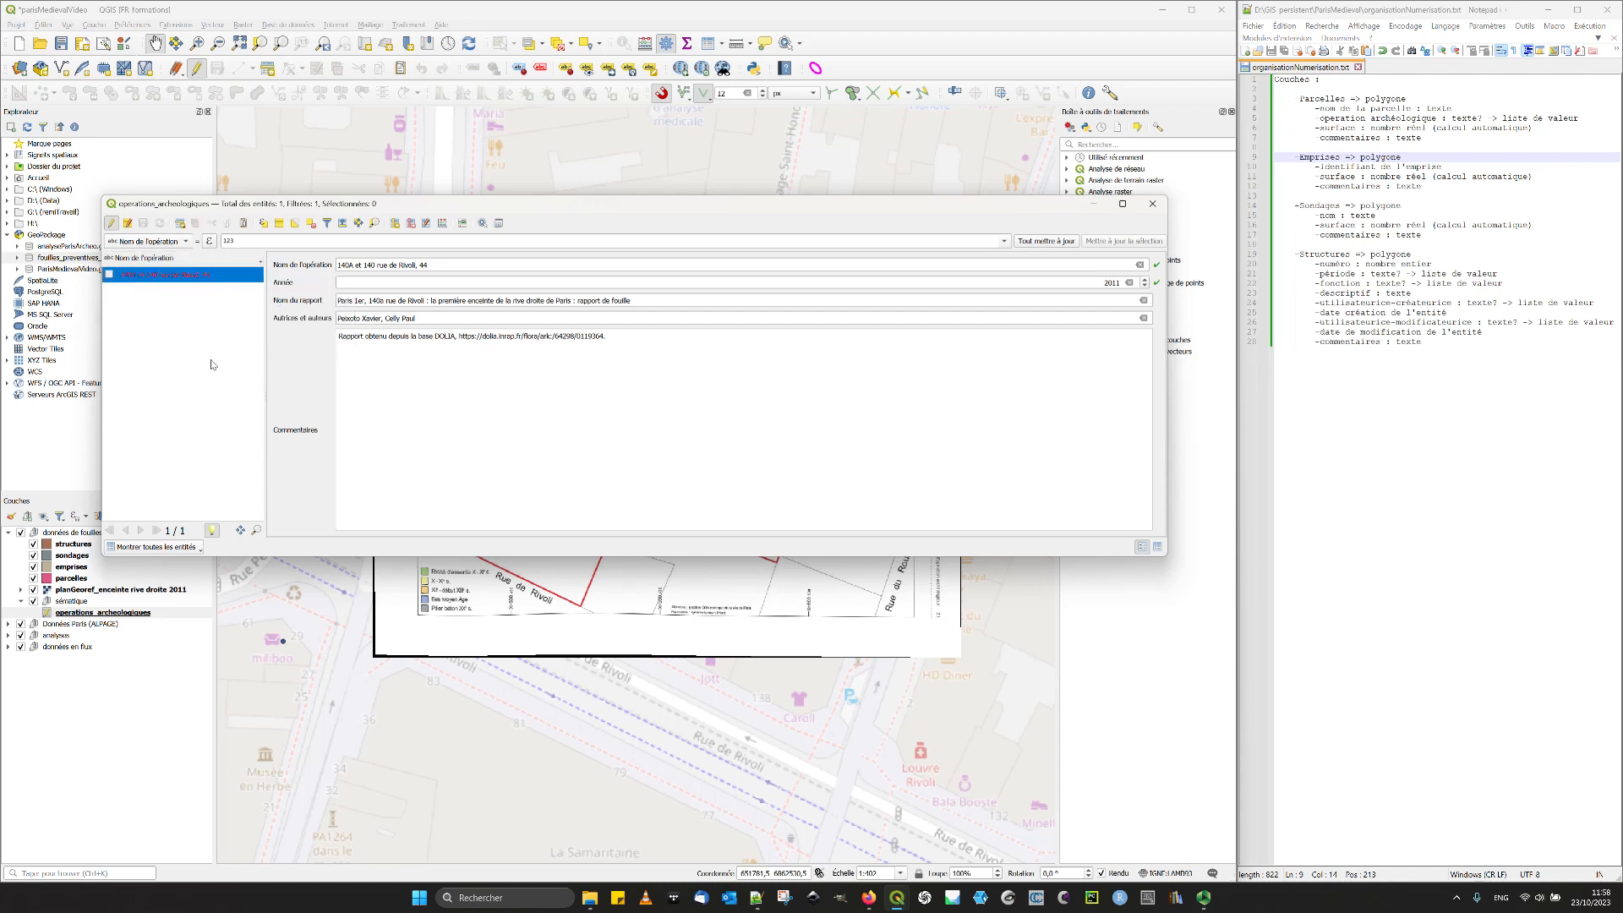
- End the editing session on operations_archeologiques, narrow its attribute table window and close it
click(111, 223)
click(573, 395)
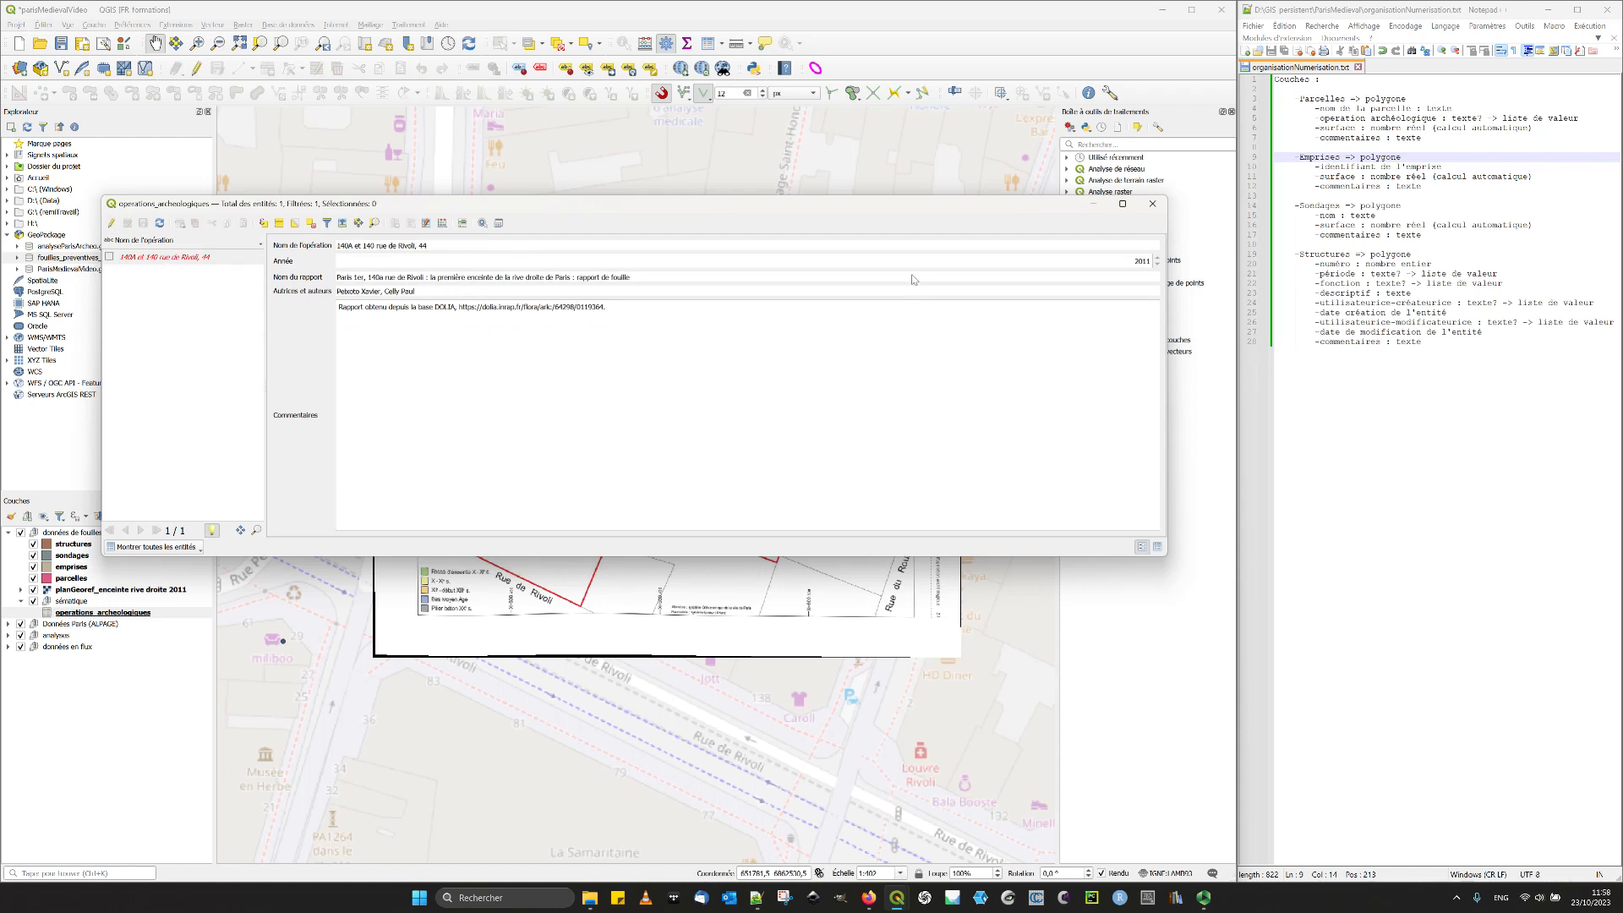
drag(1167, 272, 622, 317)
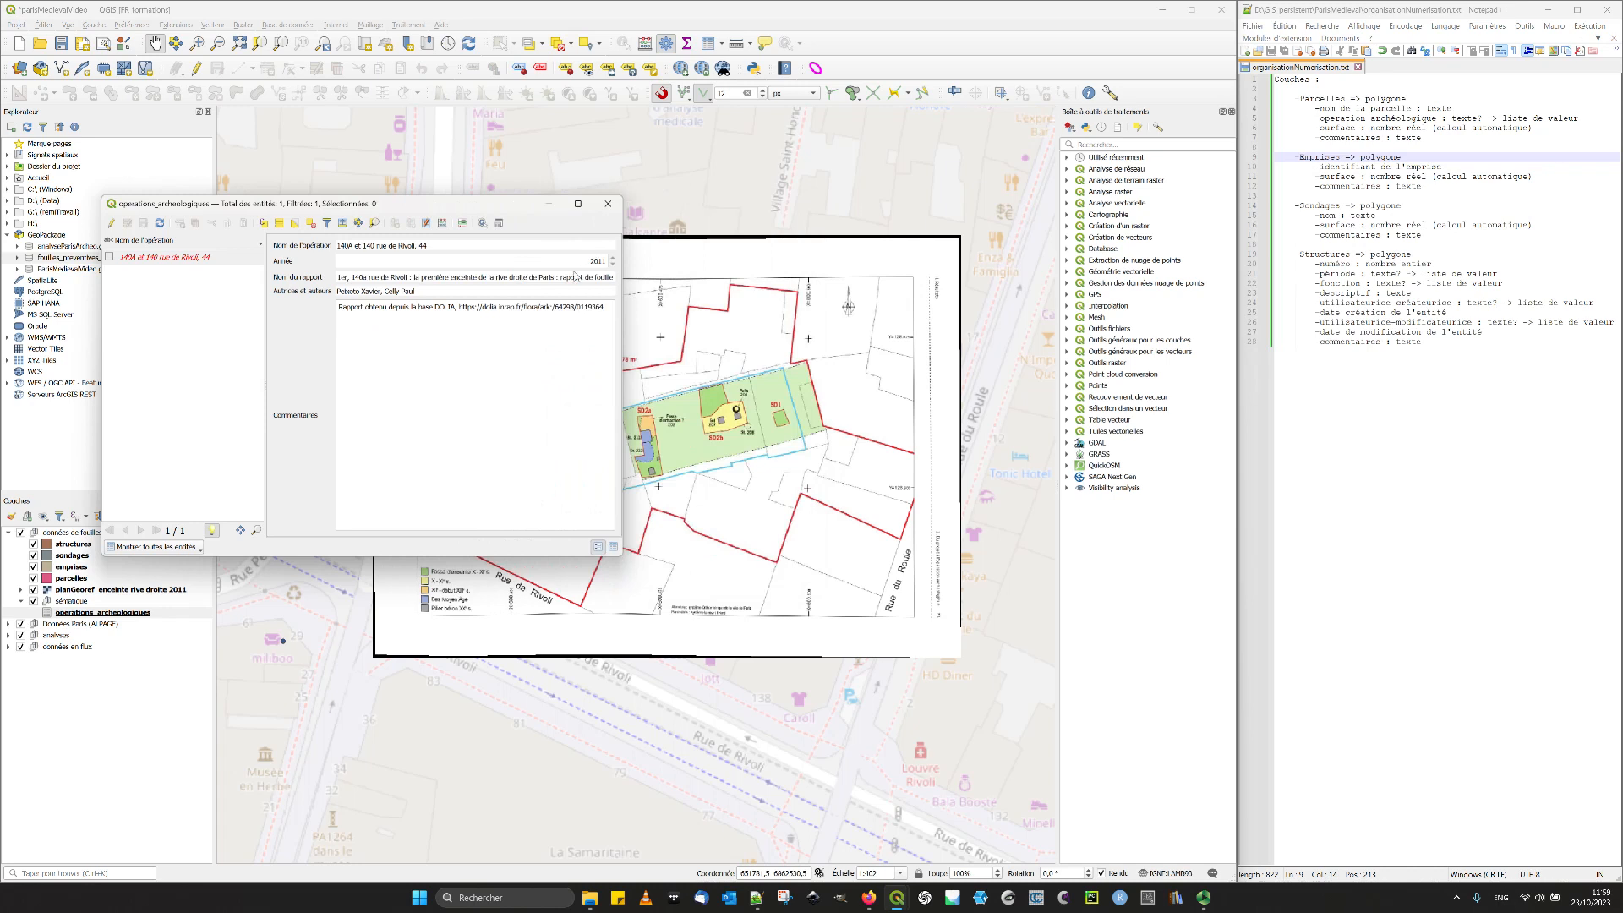
click(608, 203)
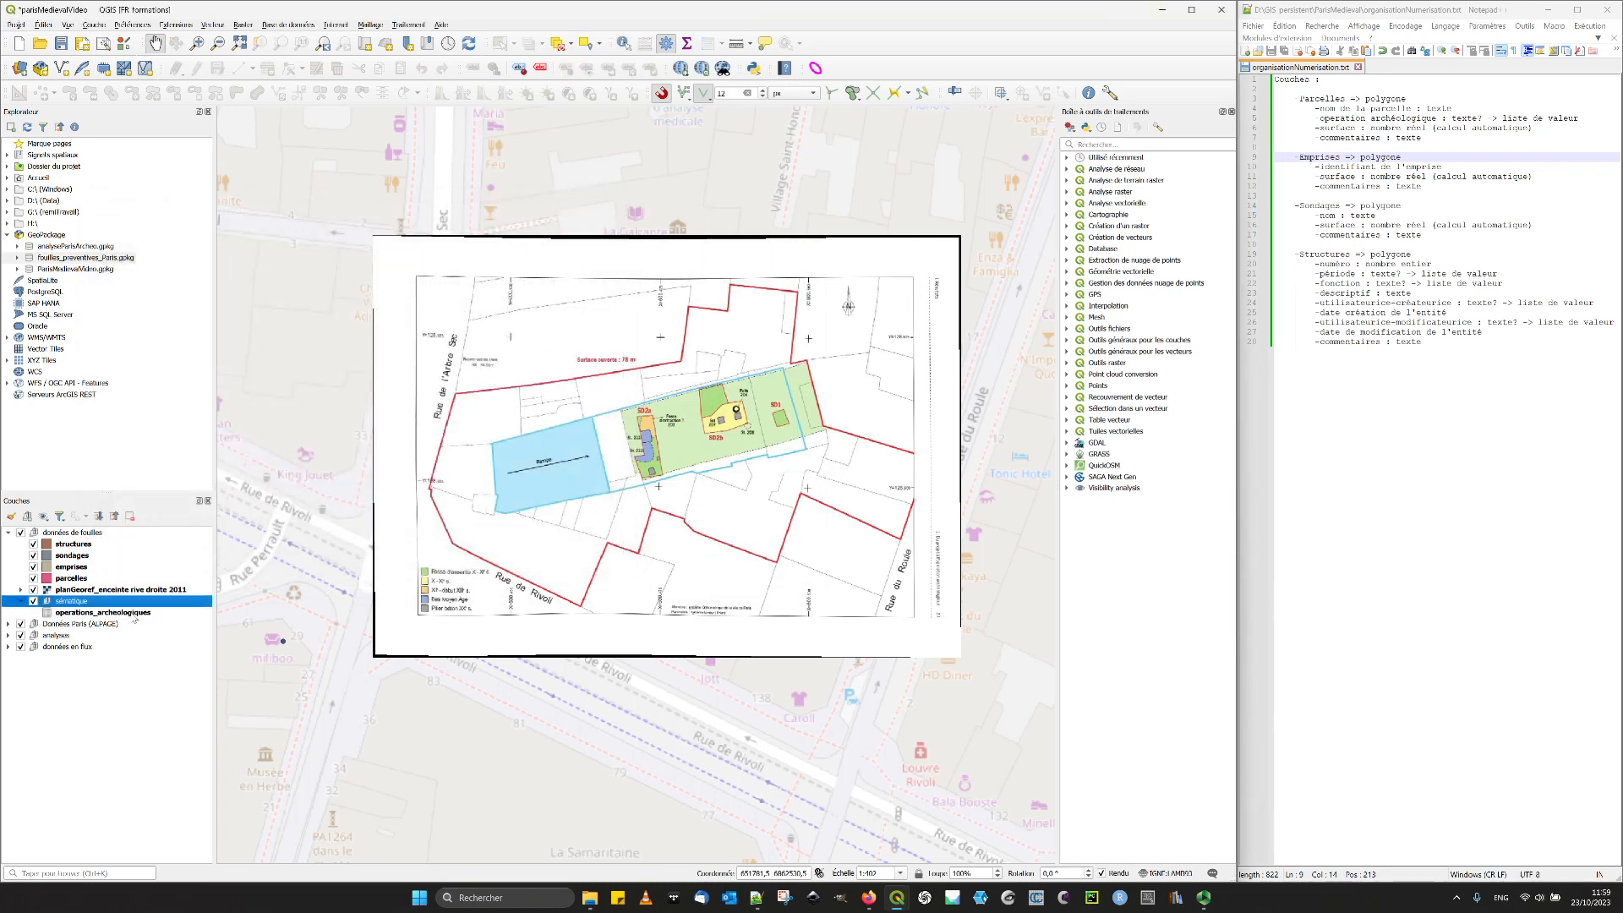
- Review the annee field's widget, constraint and default settings in an enlarged operations_archeologiques properties window, then close it
double_click(129, 615)
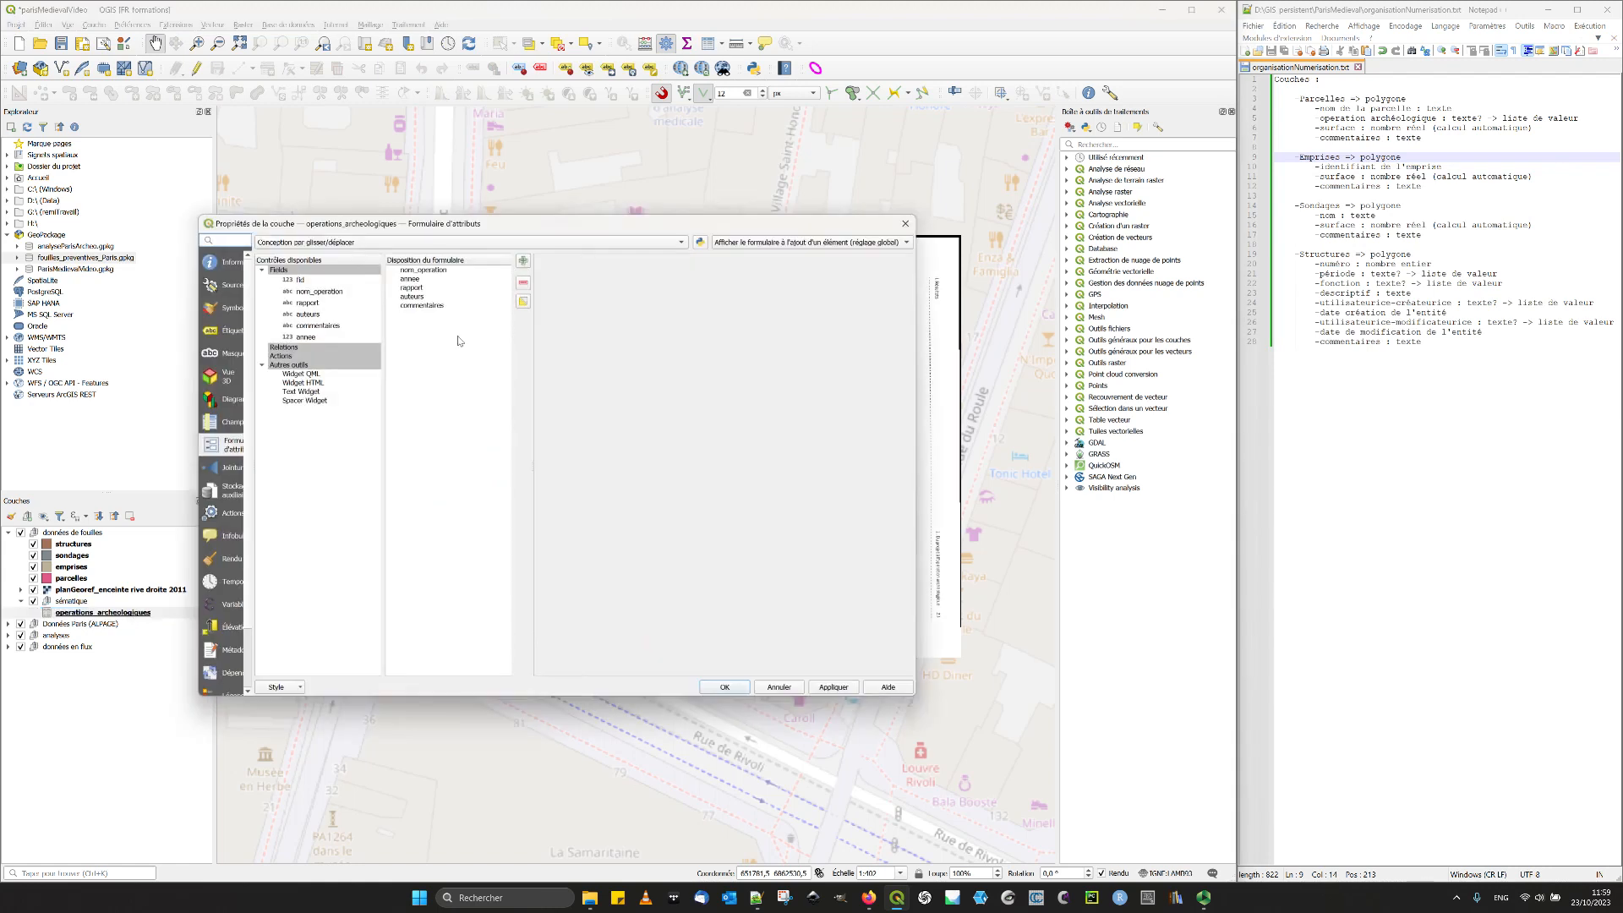
click(309, 303)
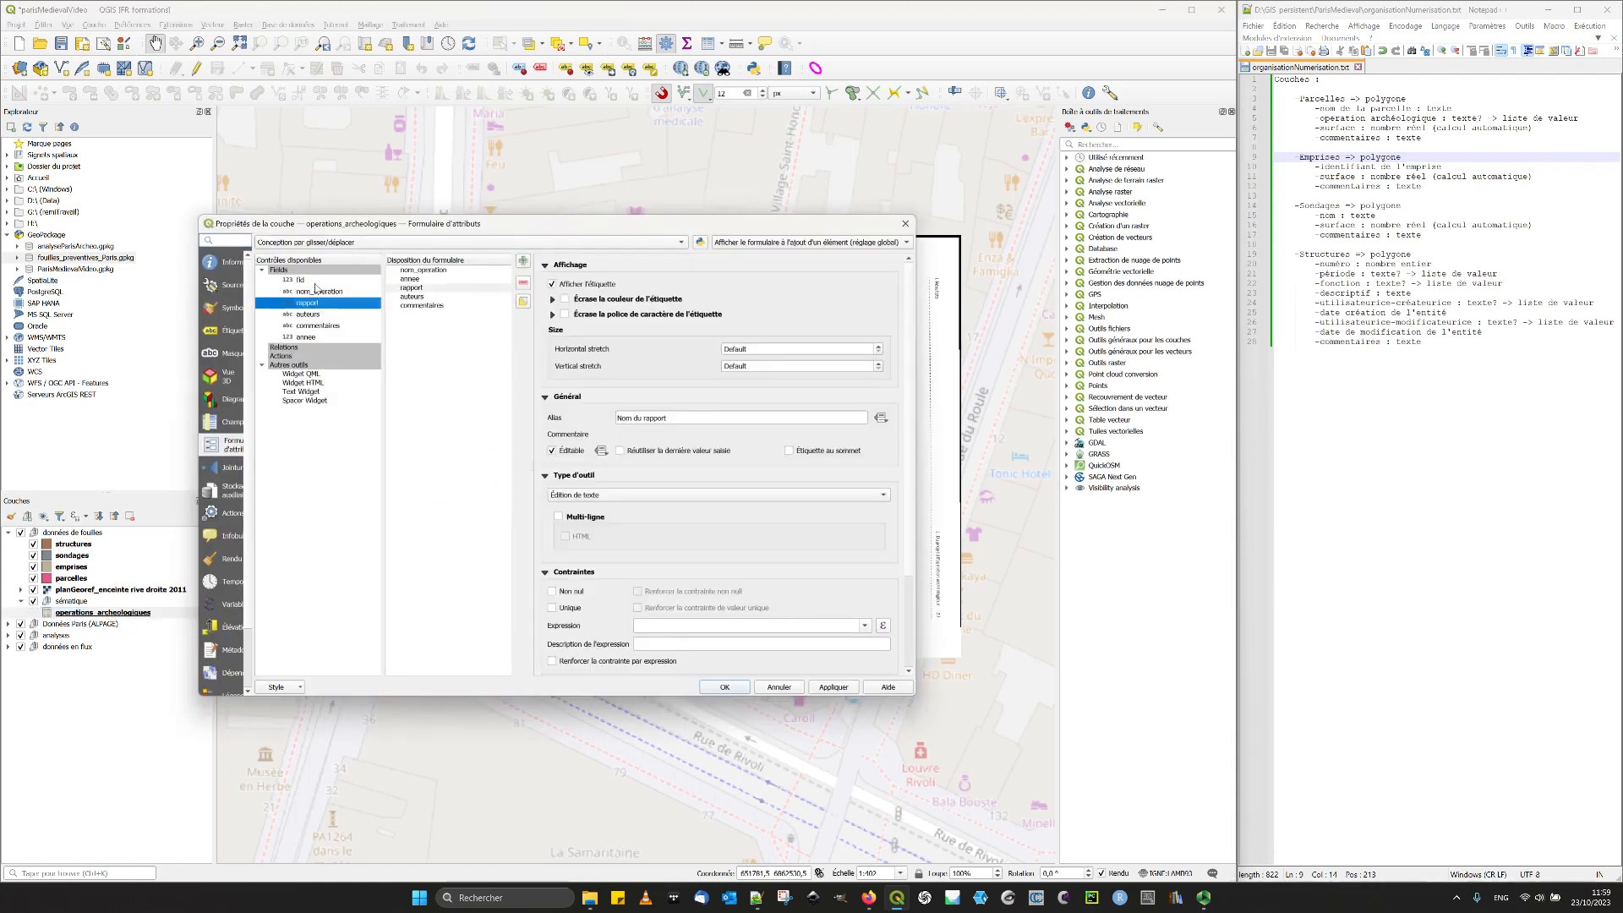
click(307, 338)
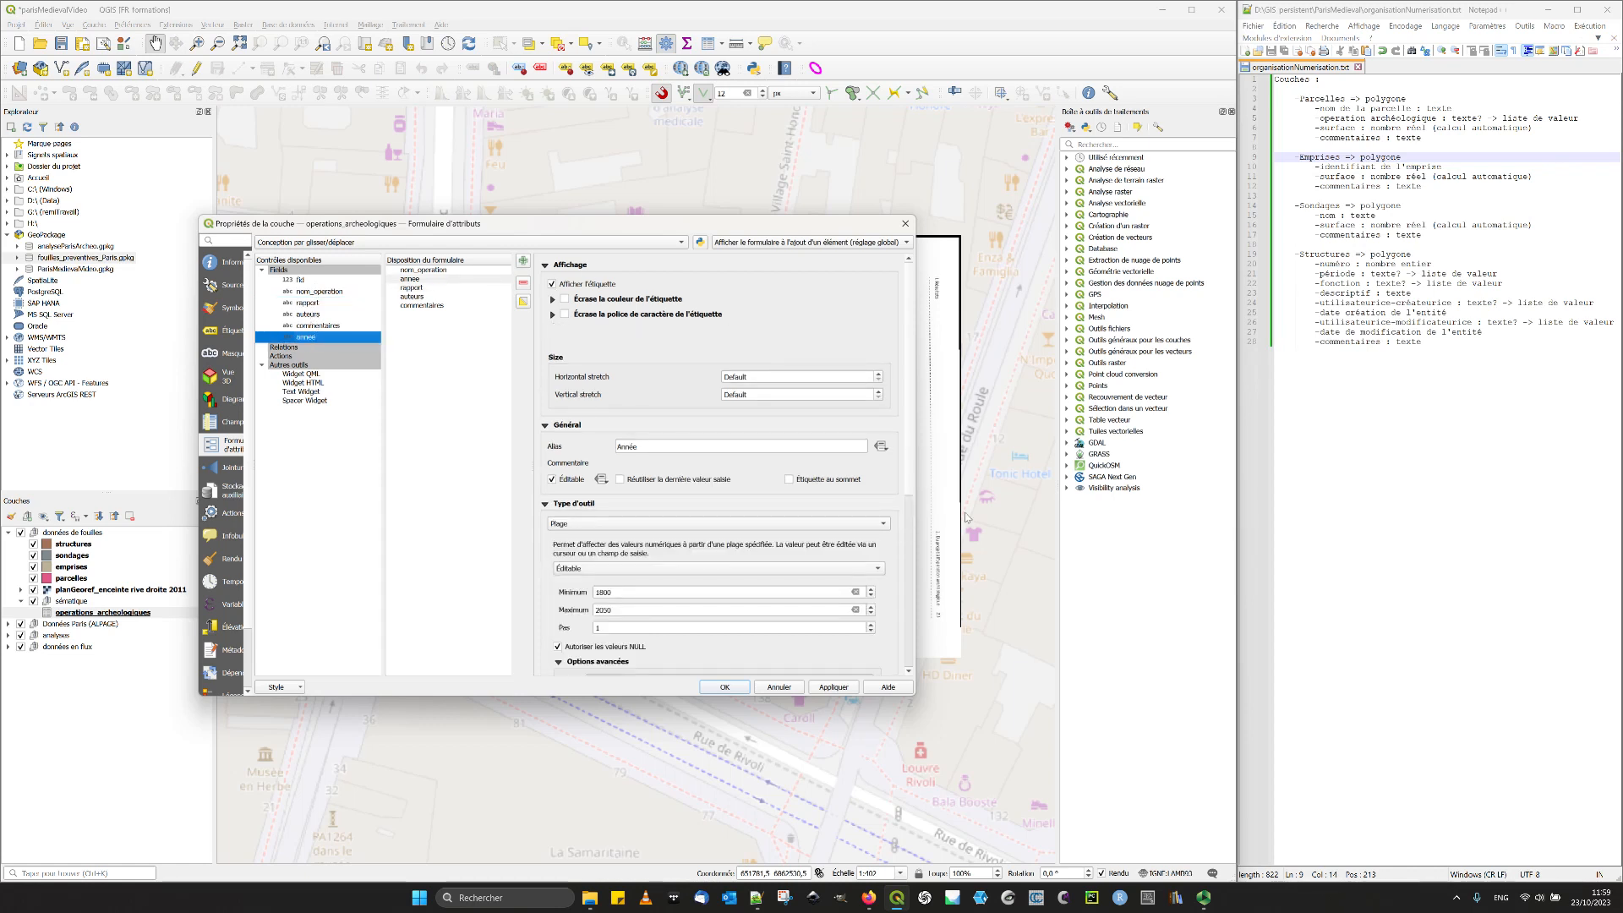
drag(916, 698, 989, 835)
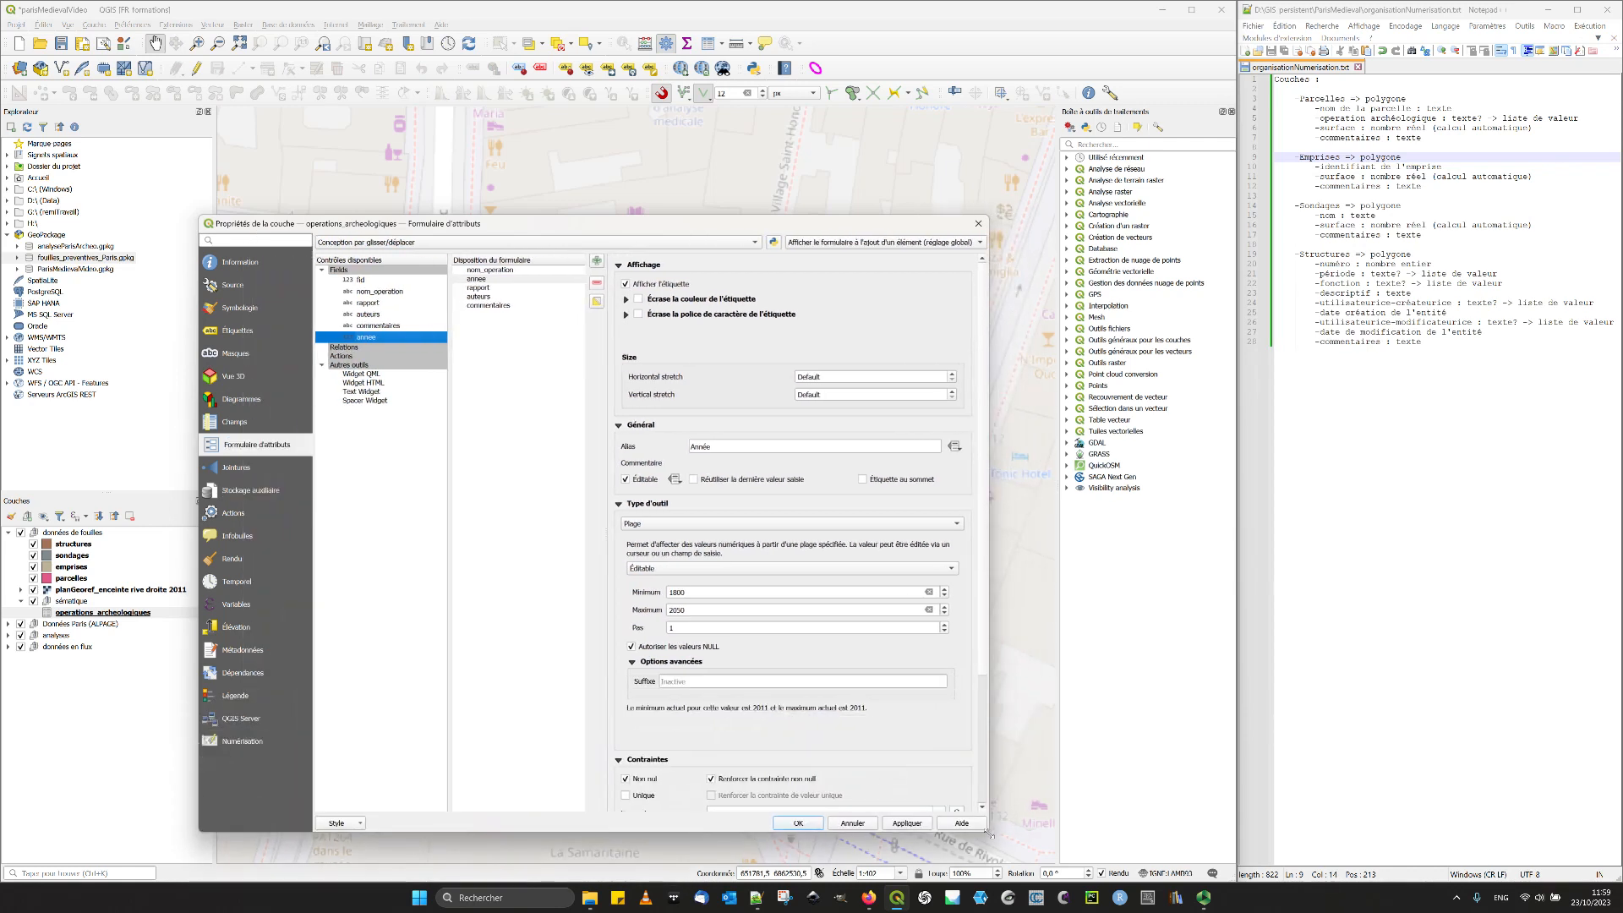
drag(757, 223, 614, 96)
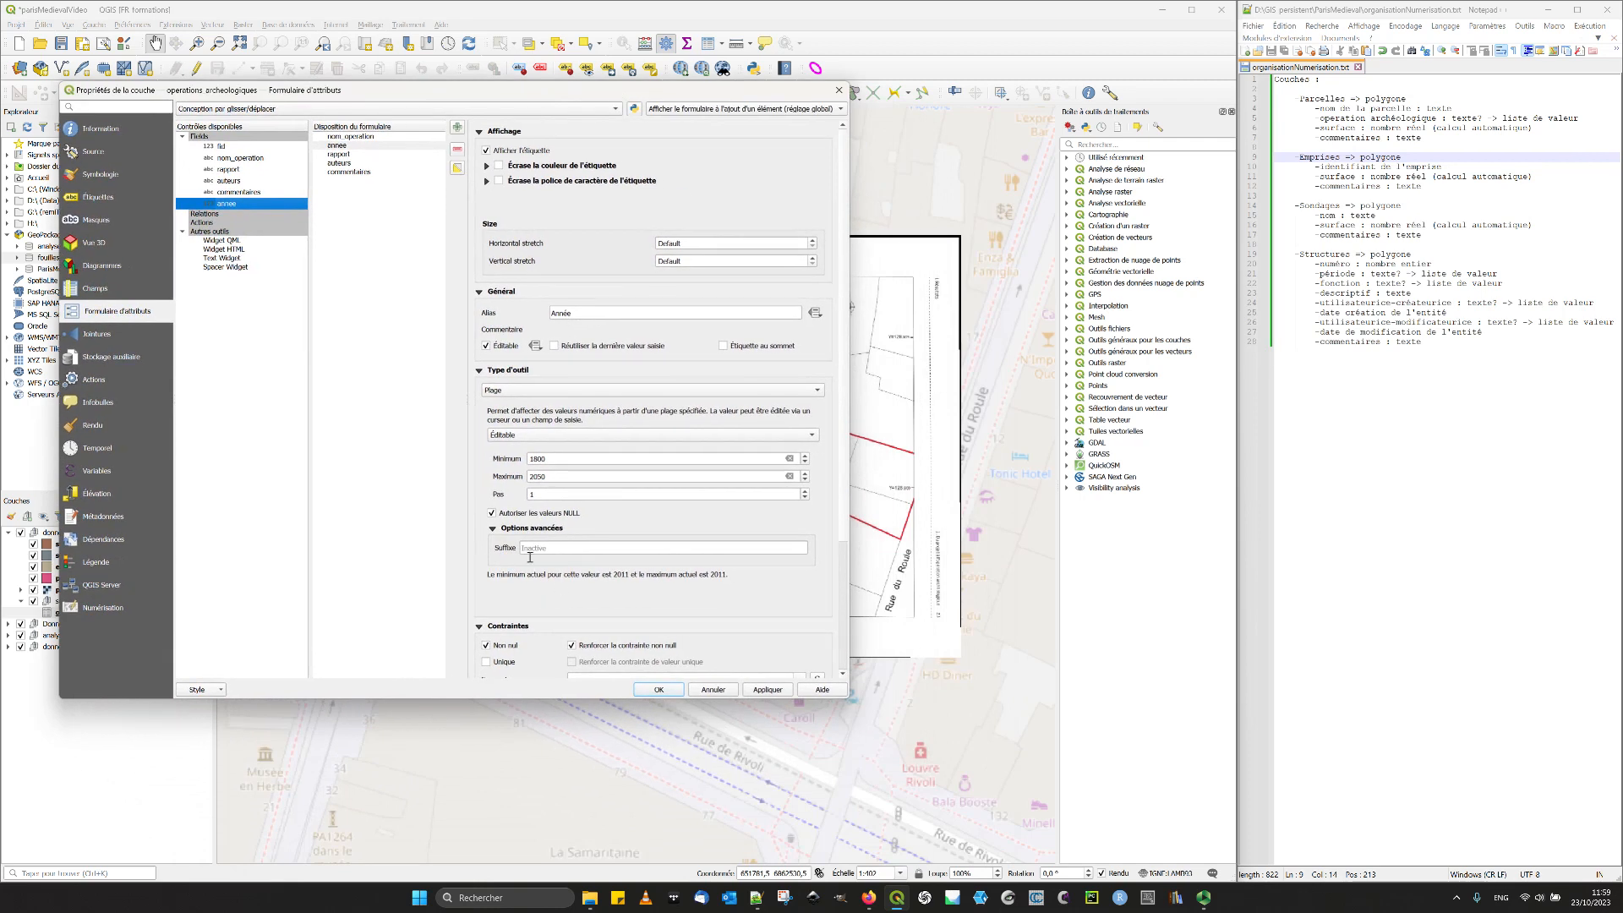
drag(562, 800, 563, 851)
drag(842, 572, 832, 520)
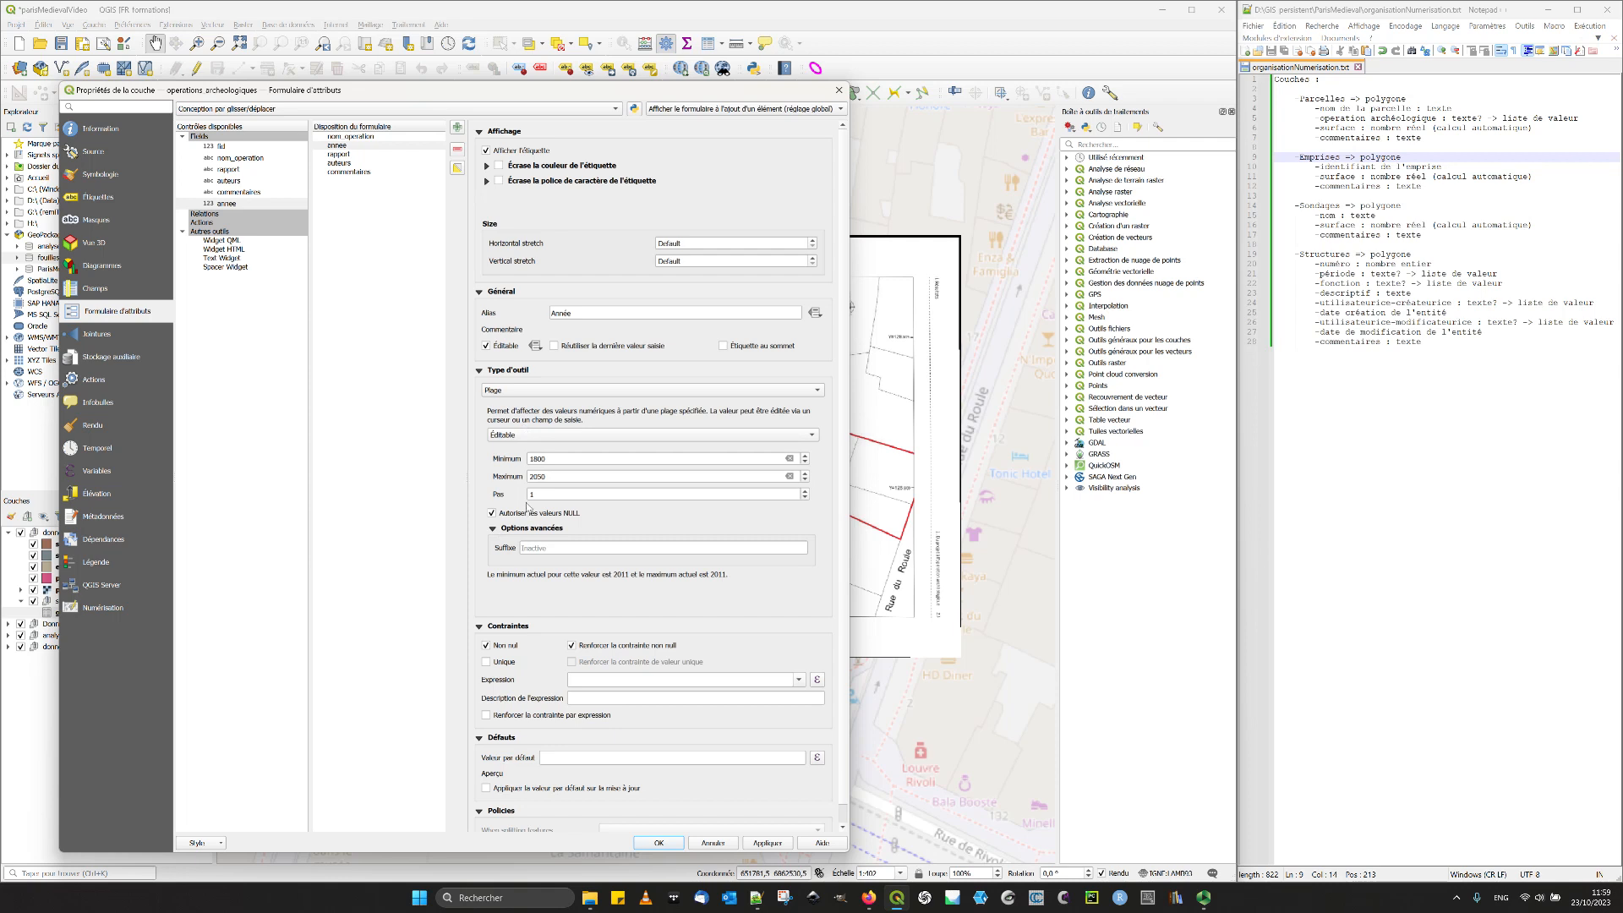
click(839, 90)
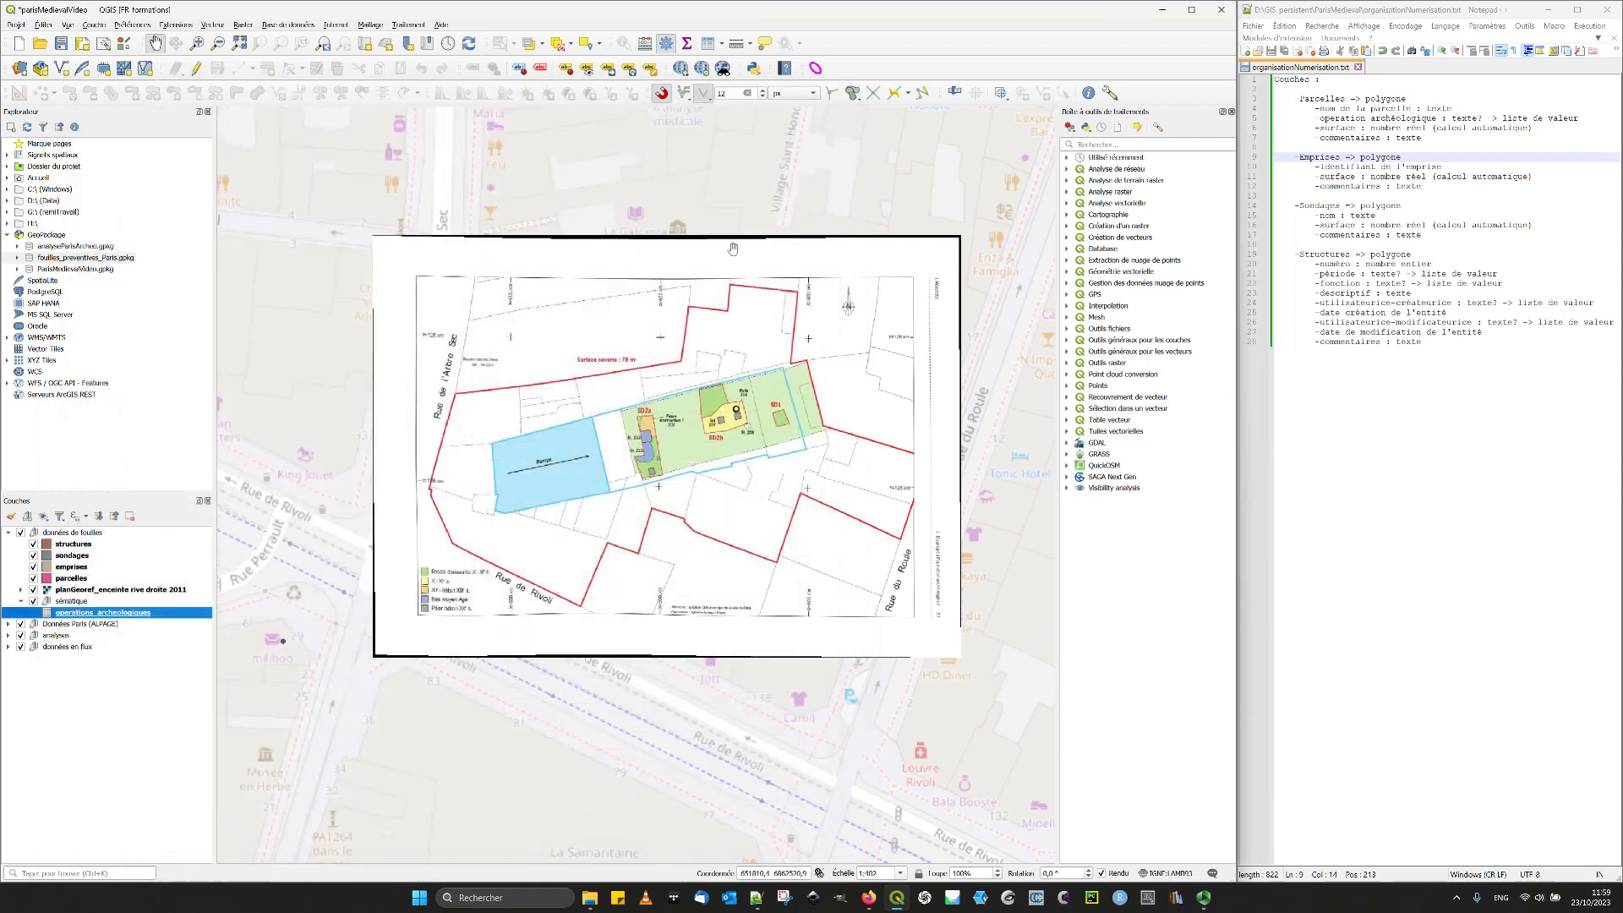
- Collapse the group containing operations_archeologiques and open the attribute form properties of the parcelles layer
click(21, 601)
click(71, 579)
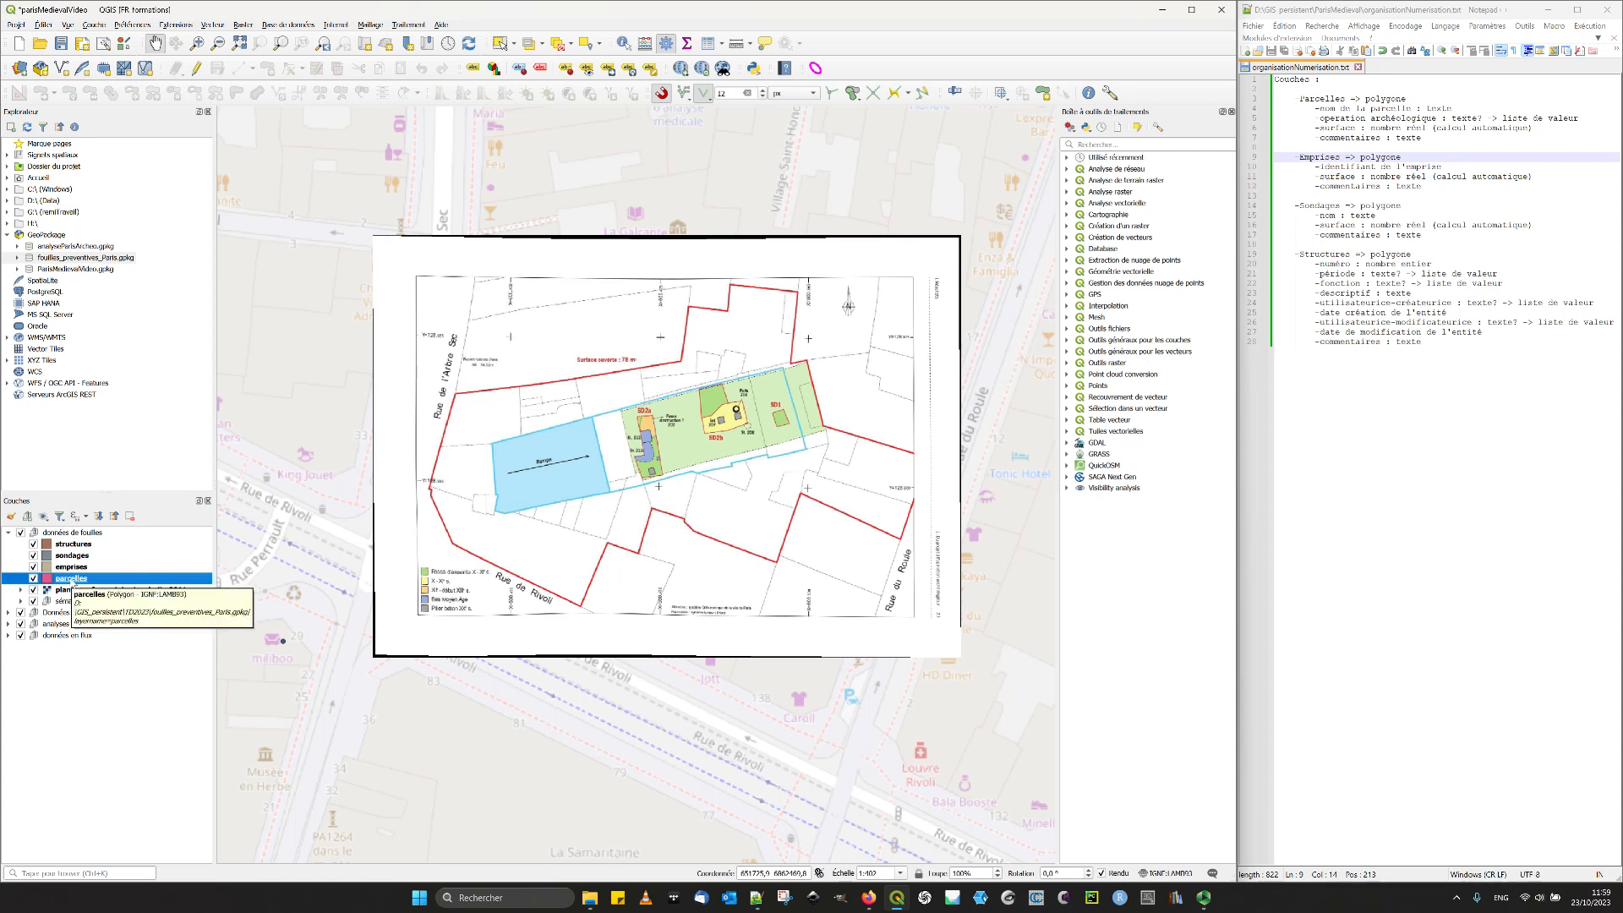
click(755, 905)
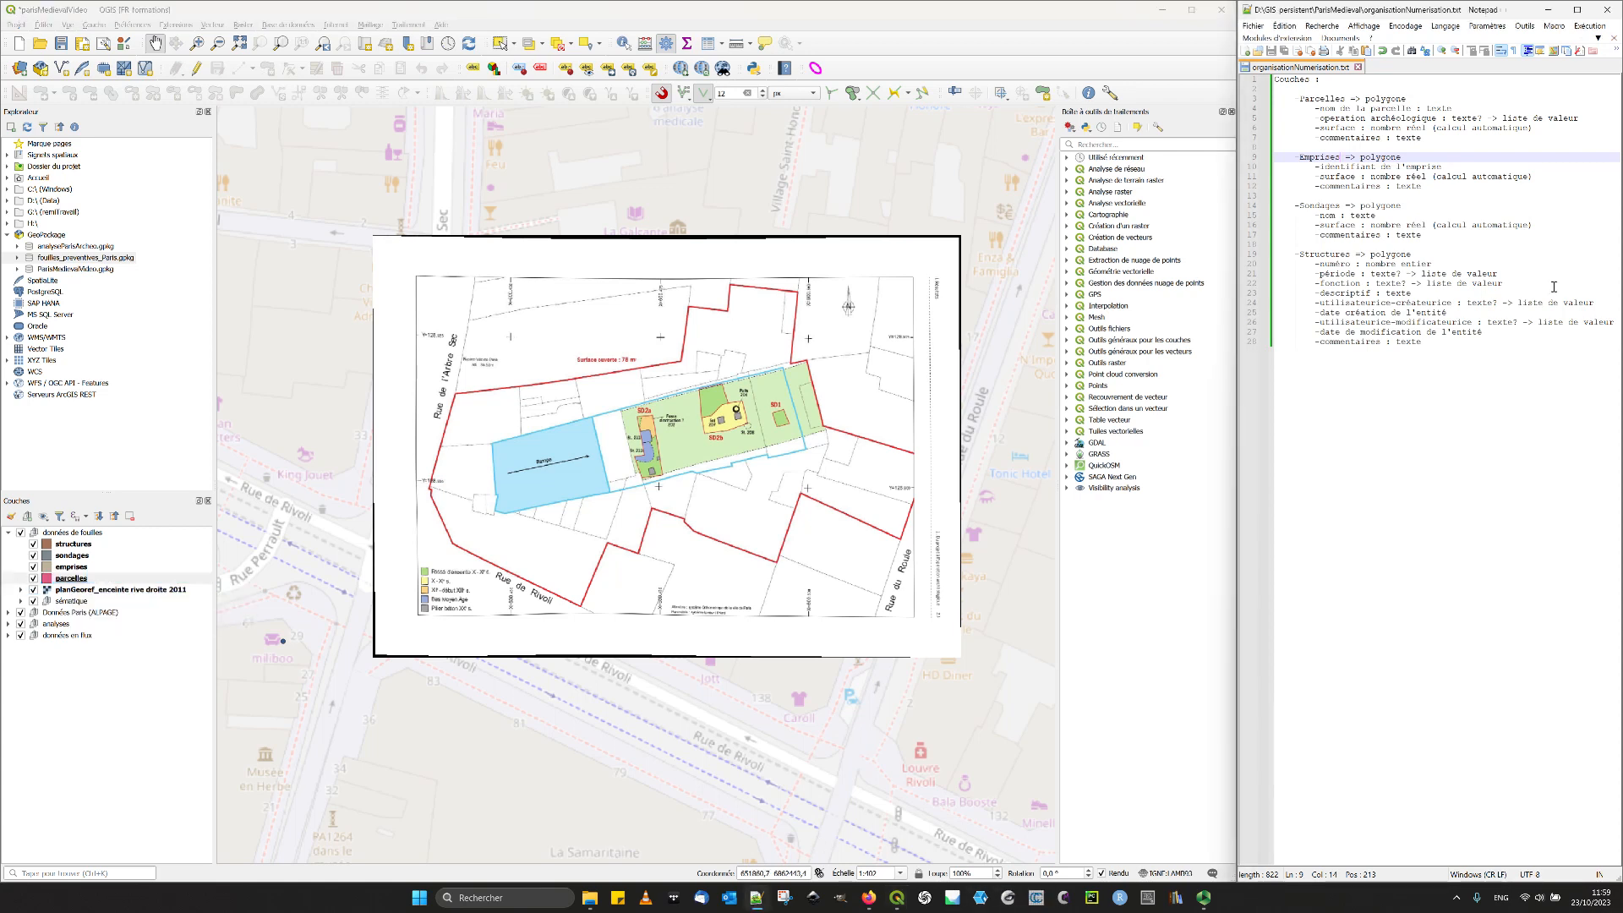
click(75, 580)
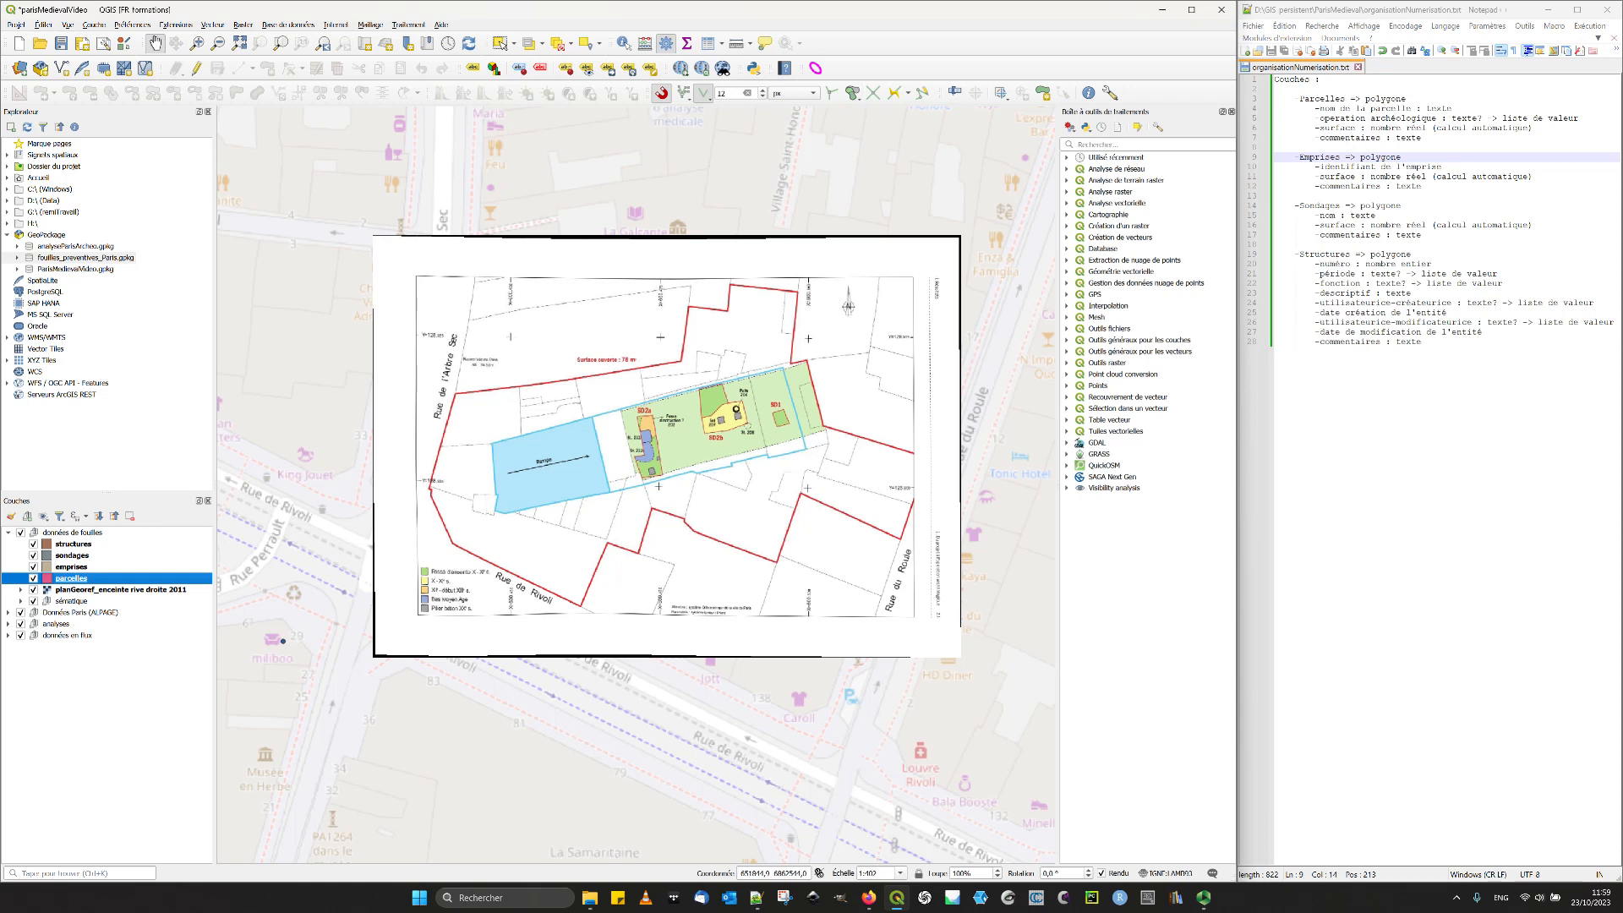
click(292, 24)
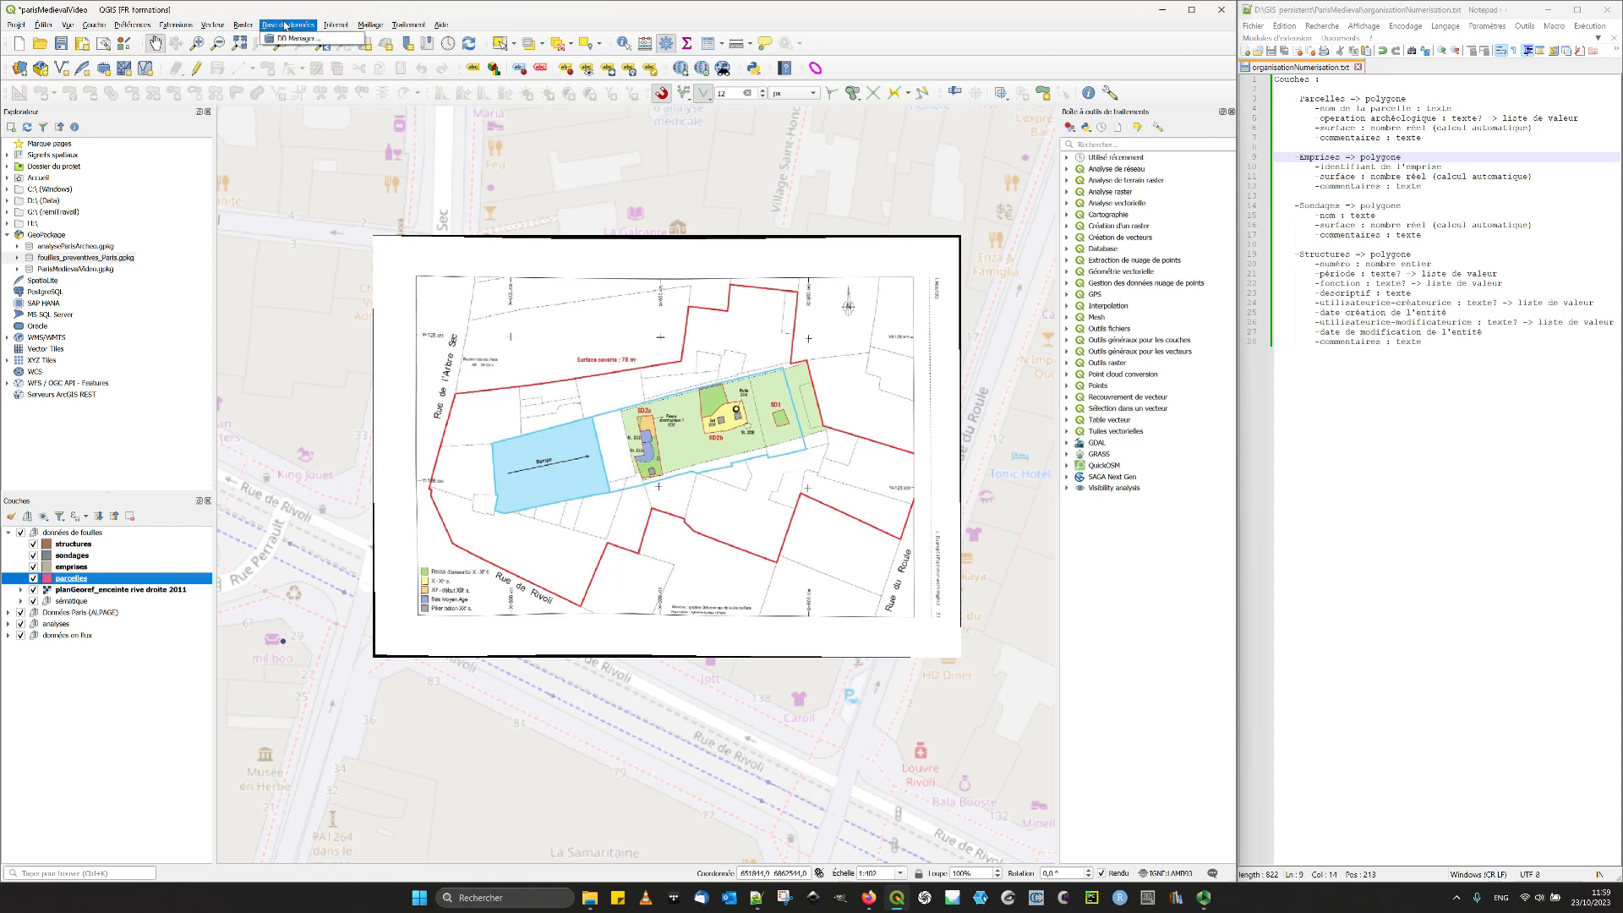
key(Escape)
right_click(71, 580)
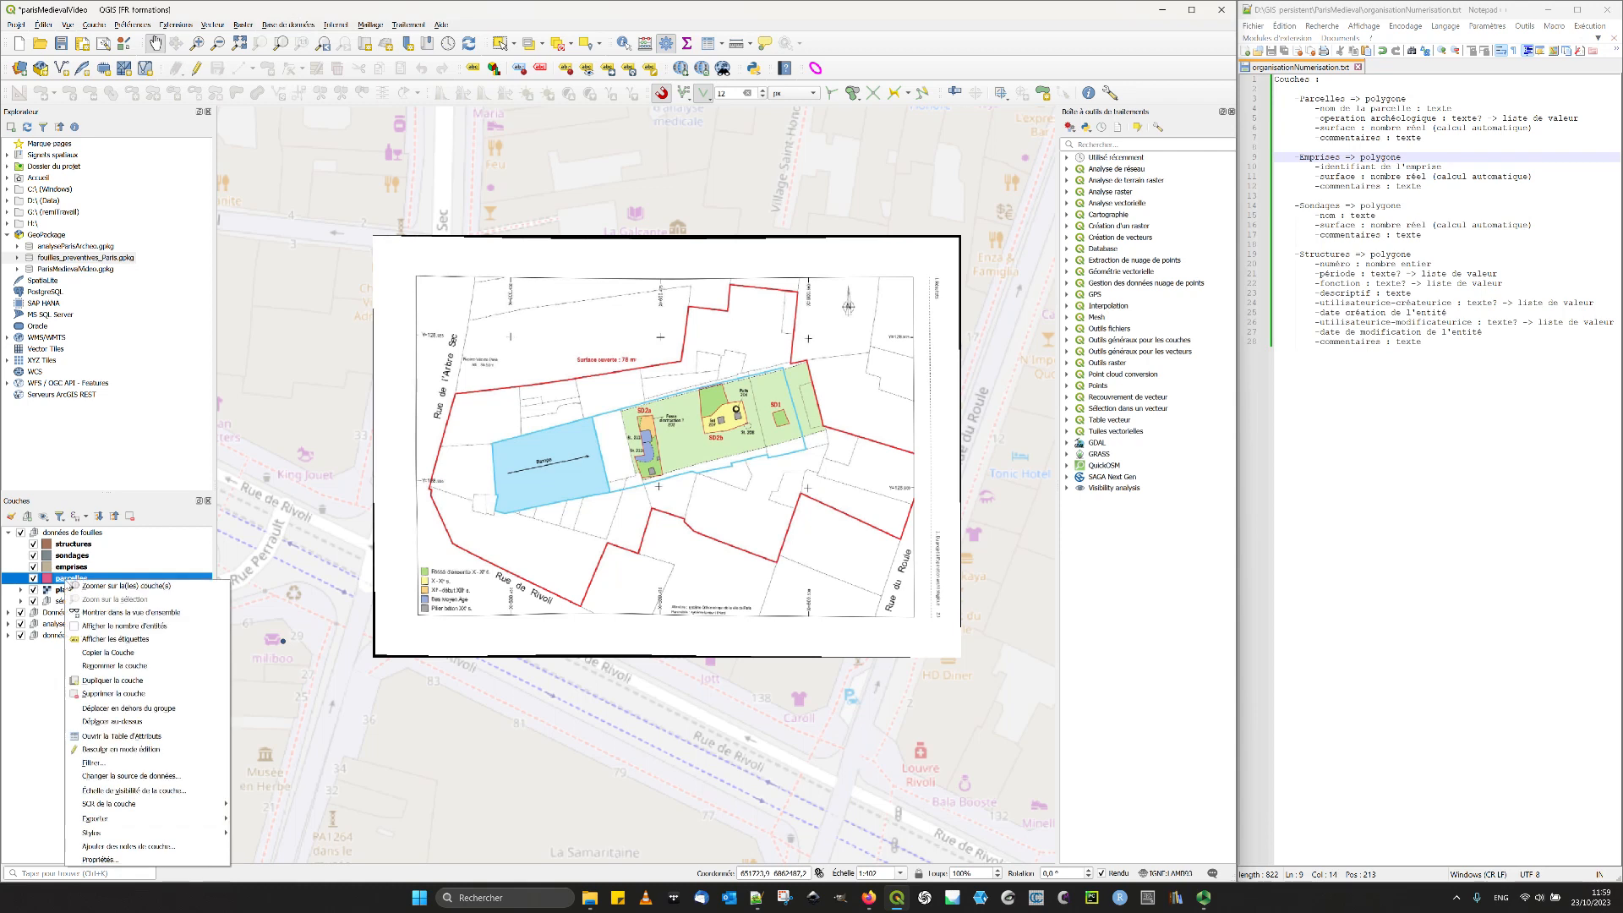
click(144, 862)
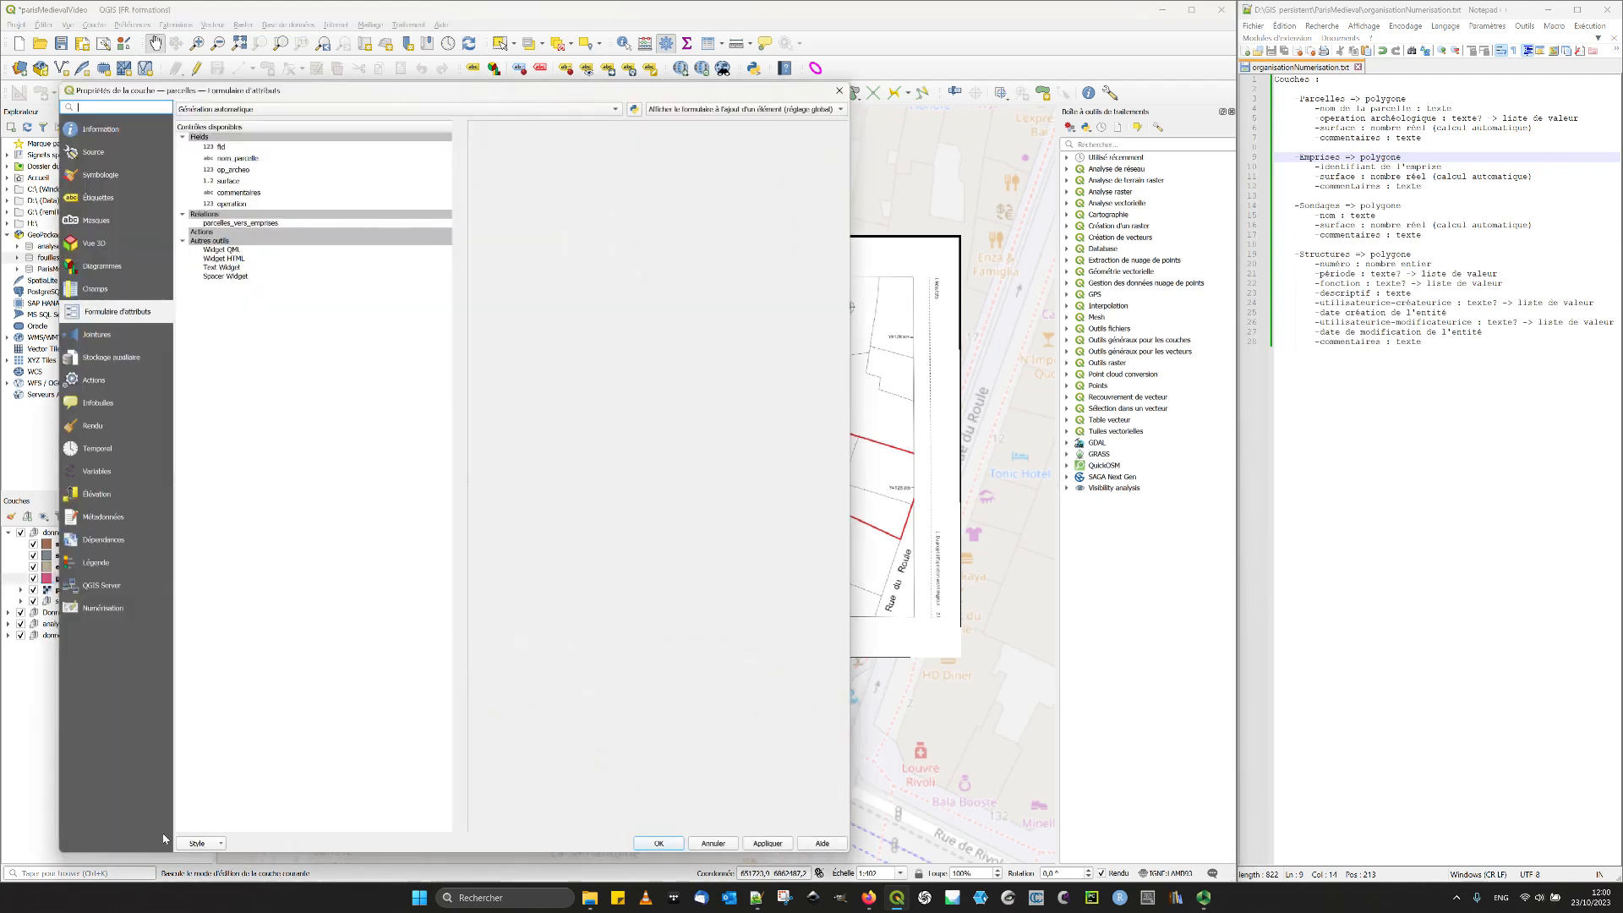
- Set the parcelles form to Conception par glisser/déplacer and give nom_parcelle the alias "Nom de la parcelle"
click(233, 109)
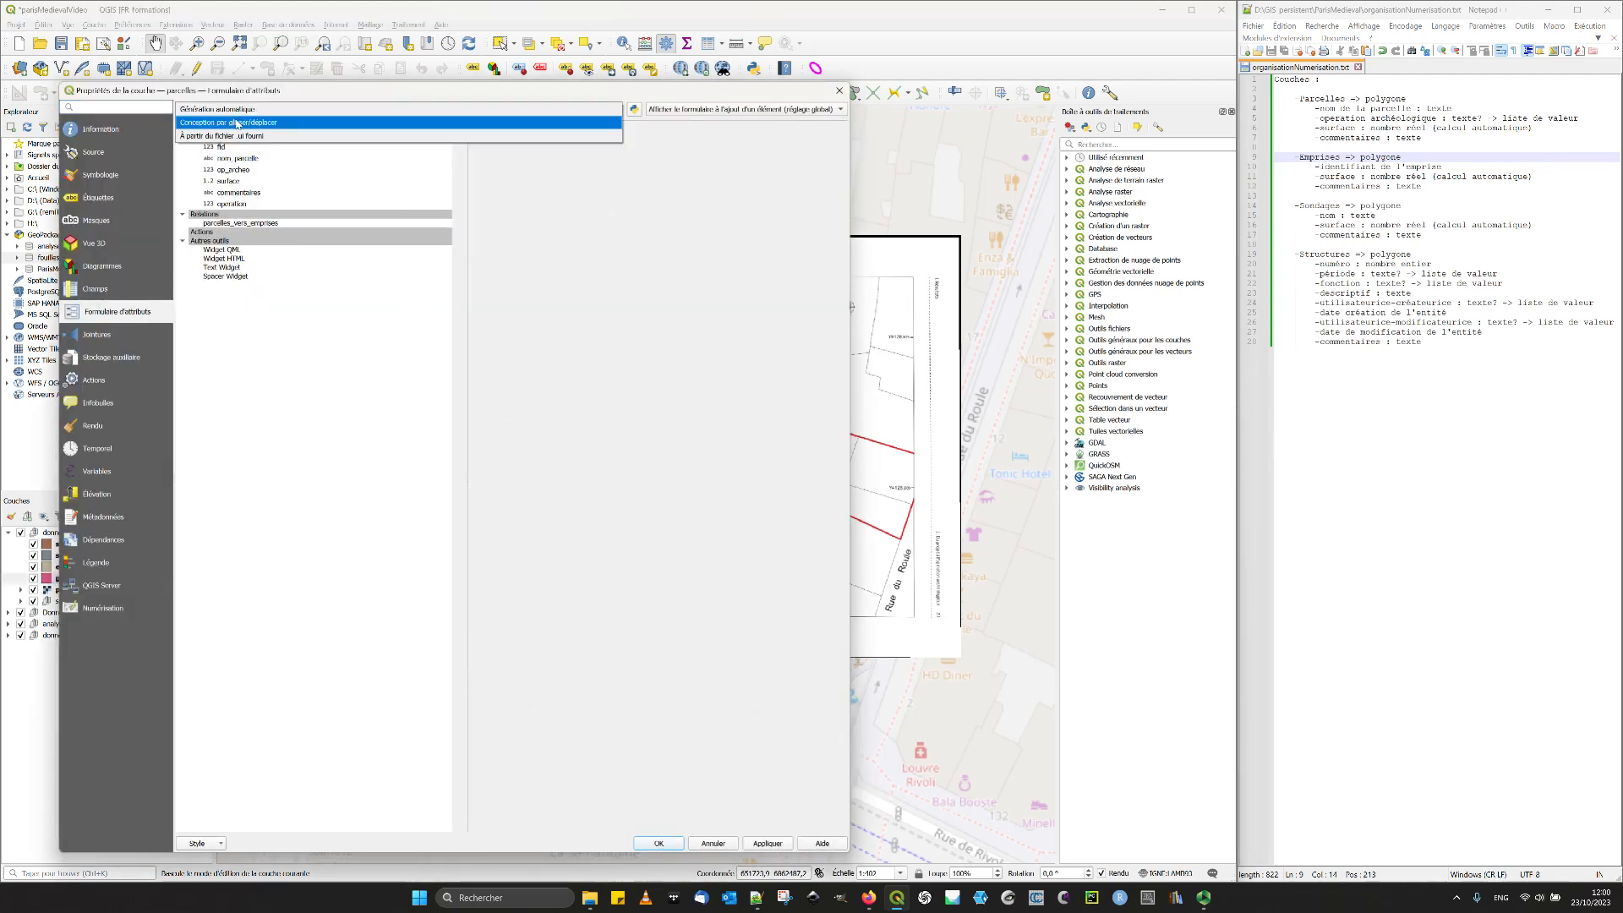
click(238, 125)
click(355, 137)
click(457, 150)
click(361, 140)
click(596, 440)
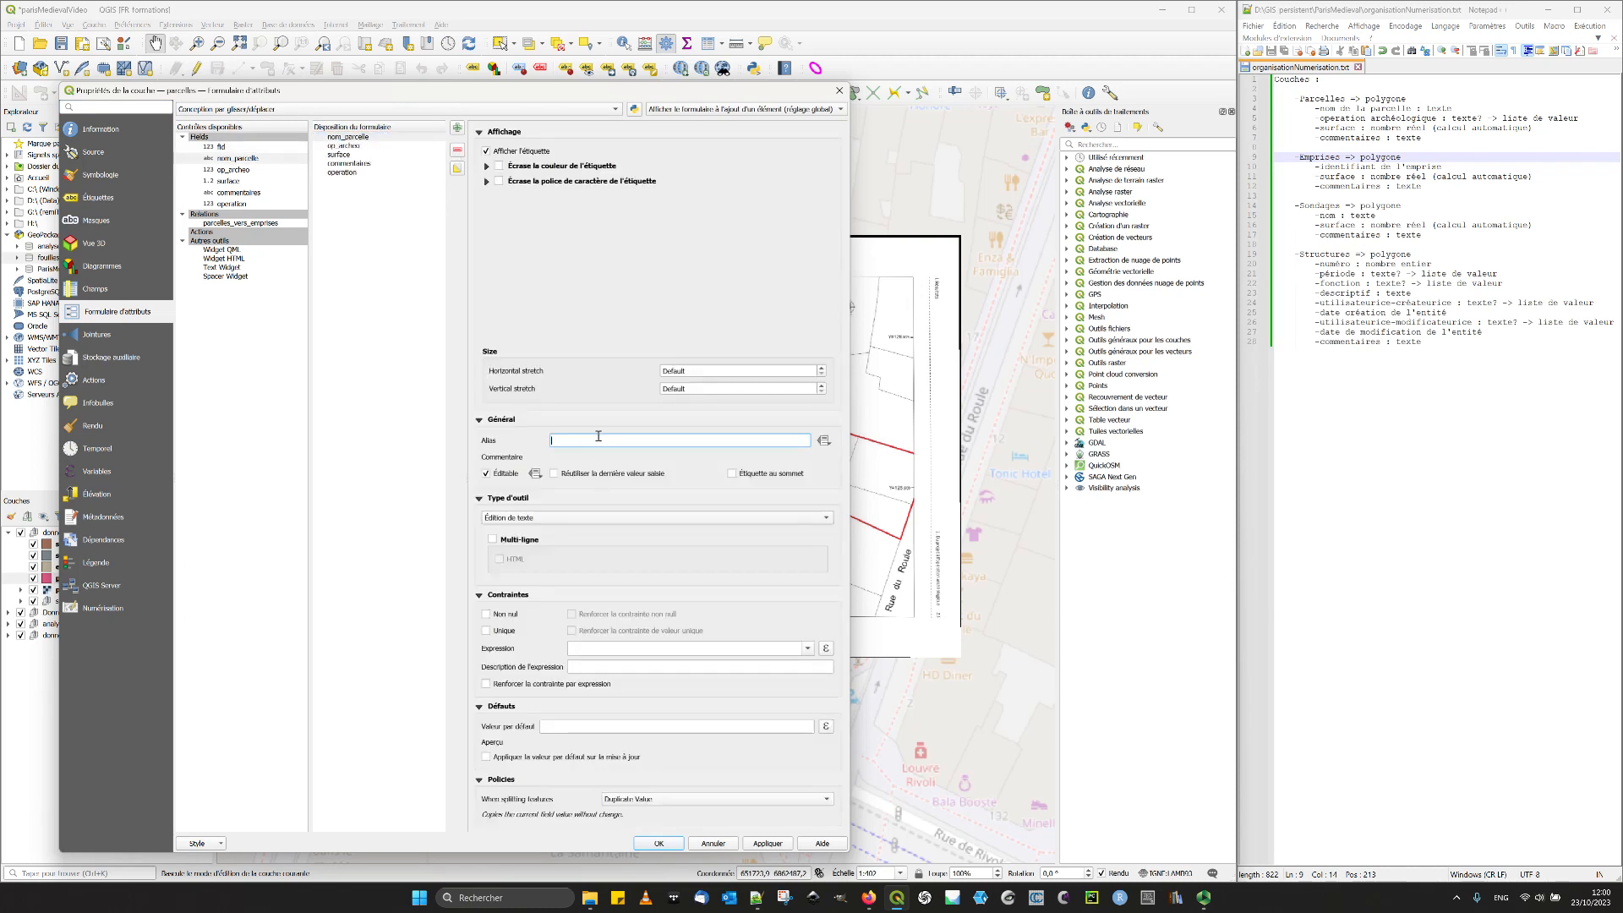
text(Nom de la parcelle)
- Give the op_archeo field of the parcelles form the alias "Opération archéologique"
click(1380, 118)
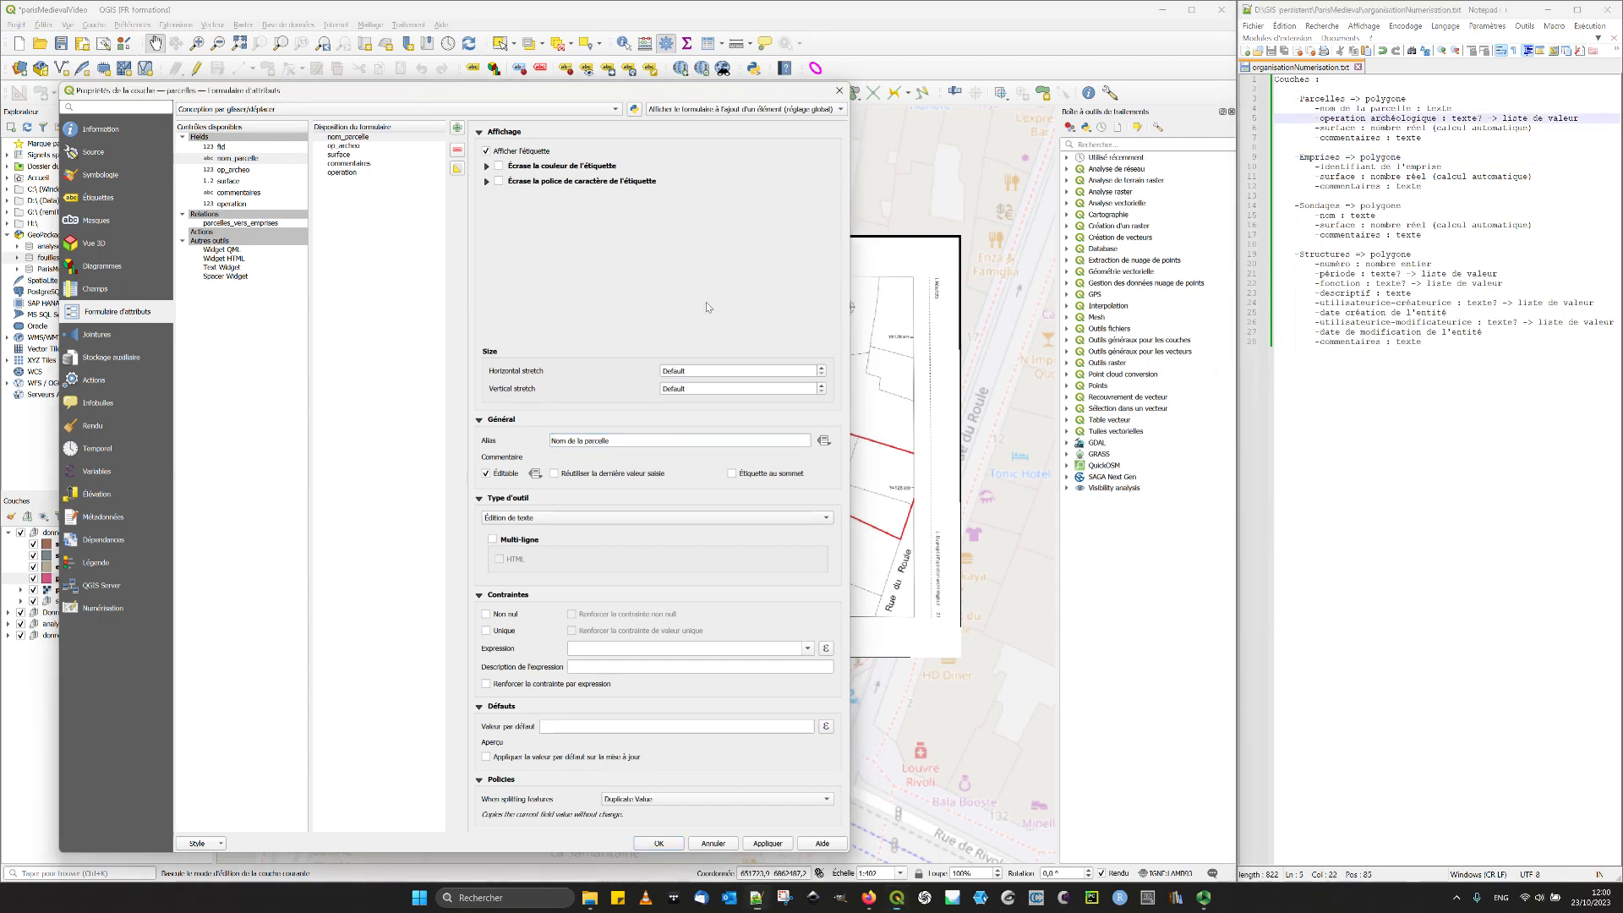
click(343, 145)
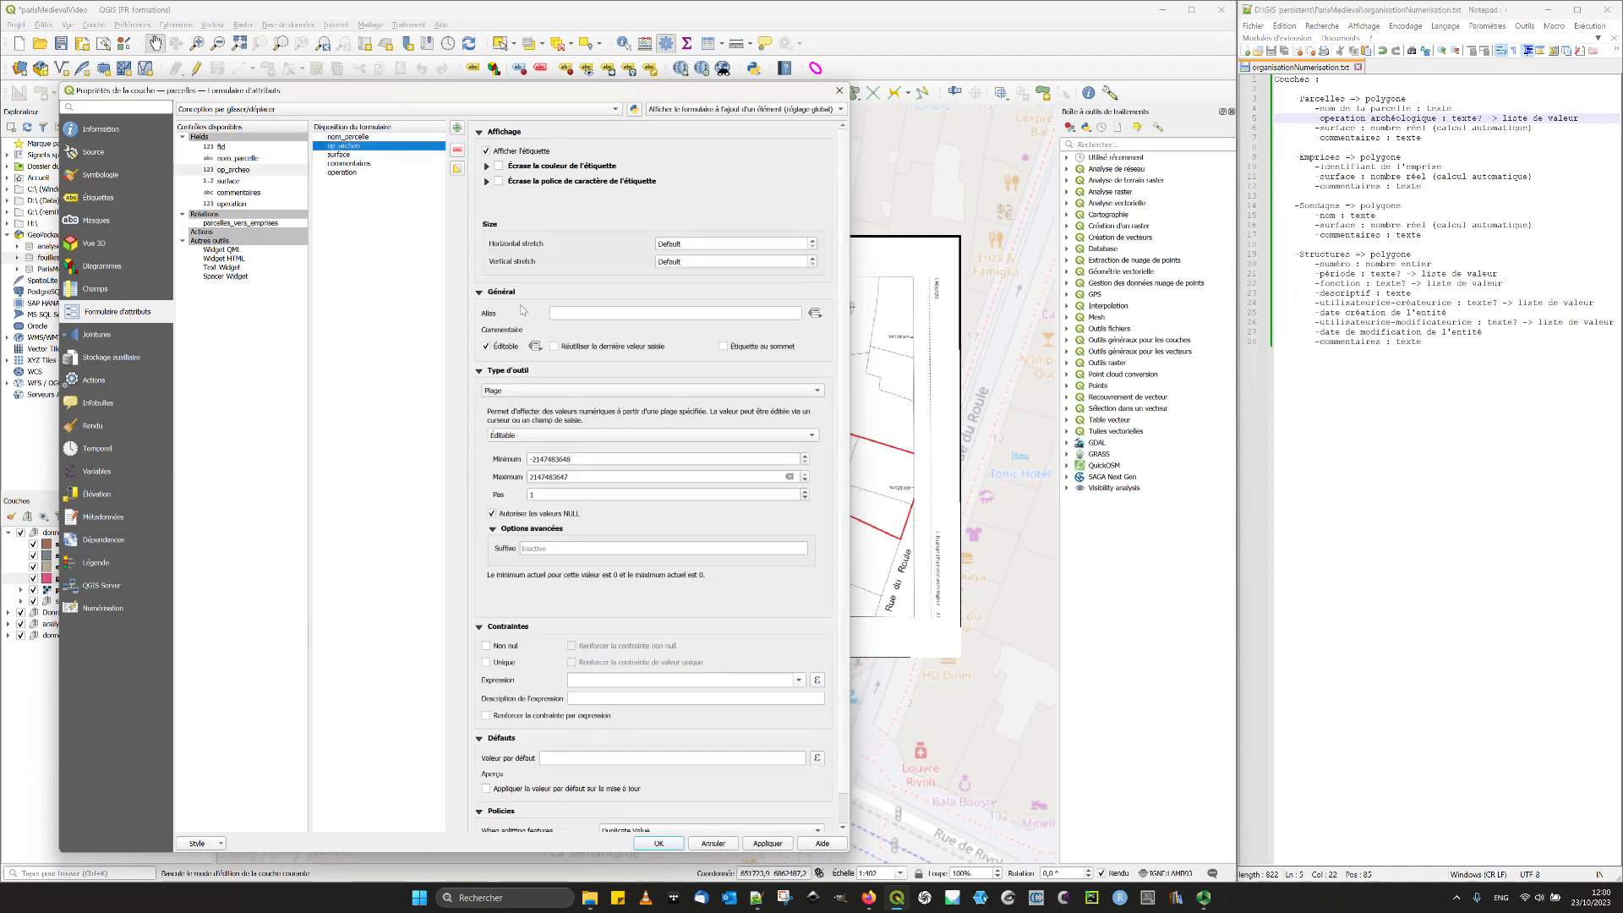
click(608, 312)
text(Opération arch)
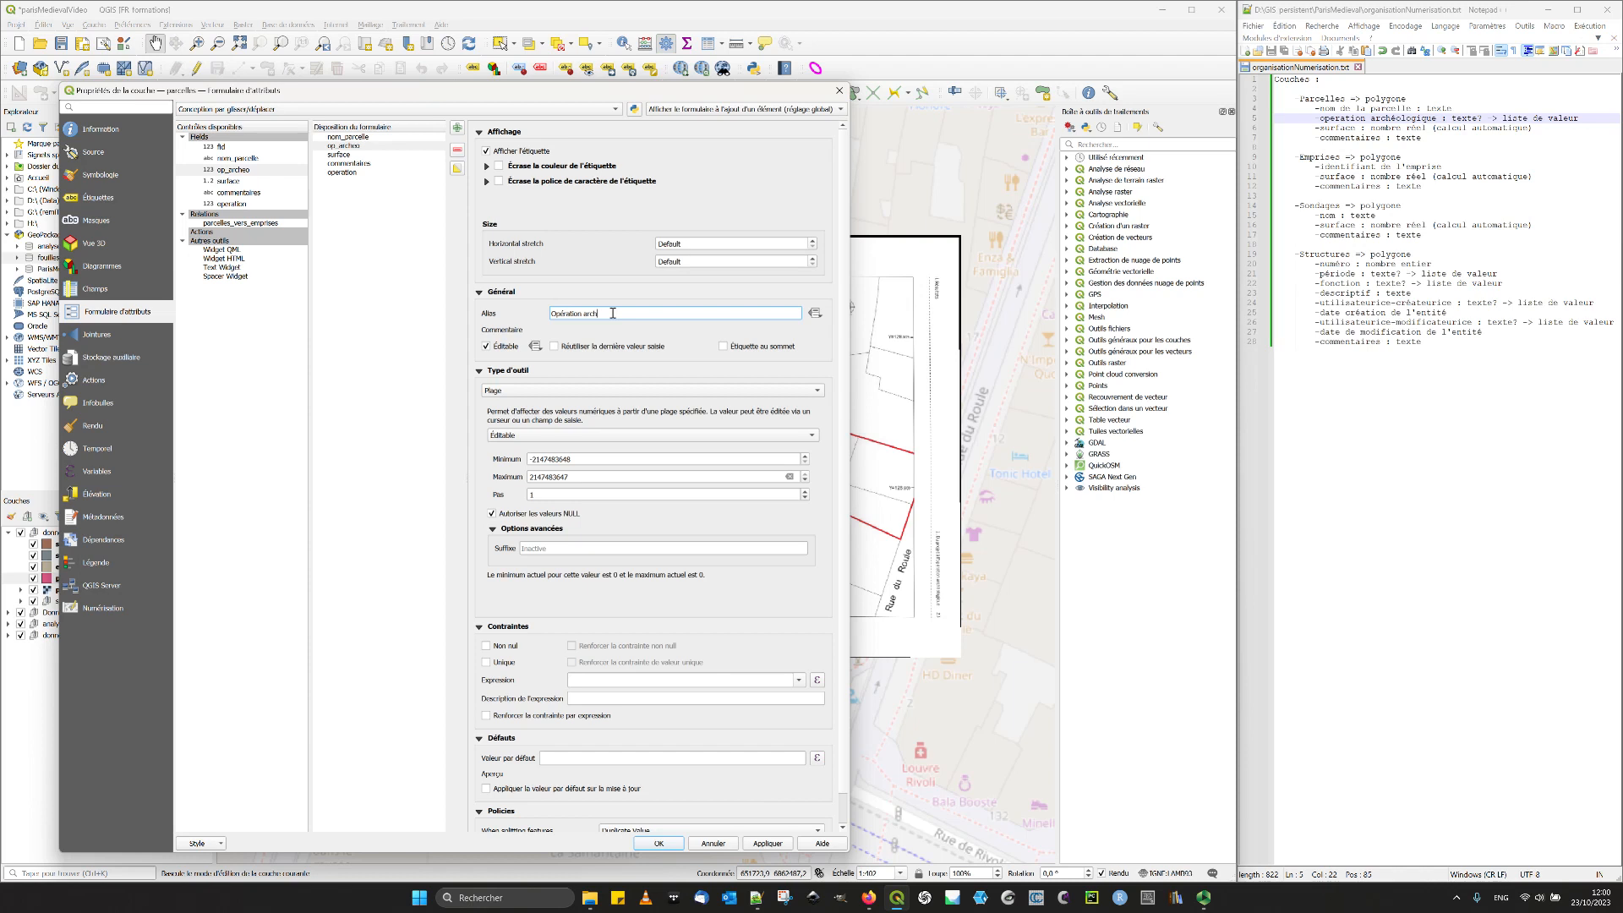
text(éologique)
- Widen the properties window and set the op_archeo field's widget type to Valeur relationnelle
drag(848, 351, 928, 355)
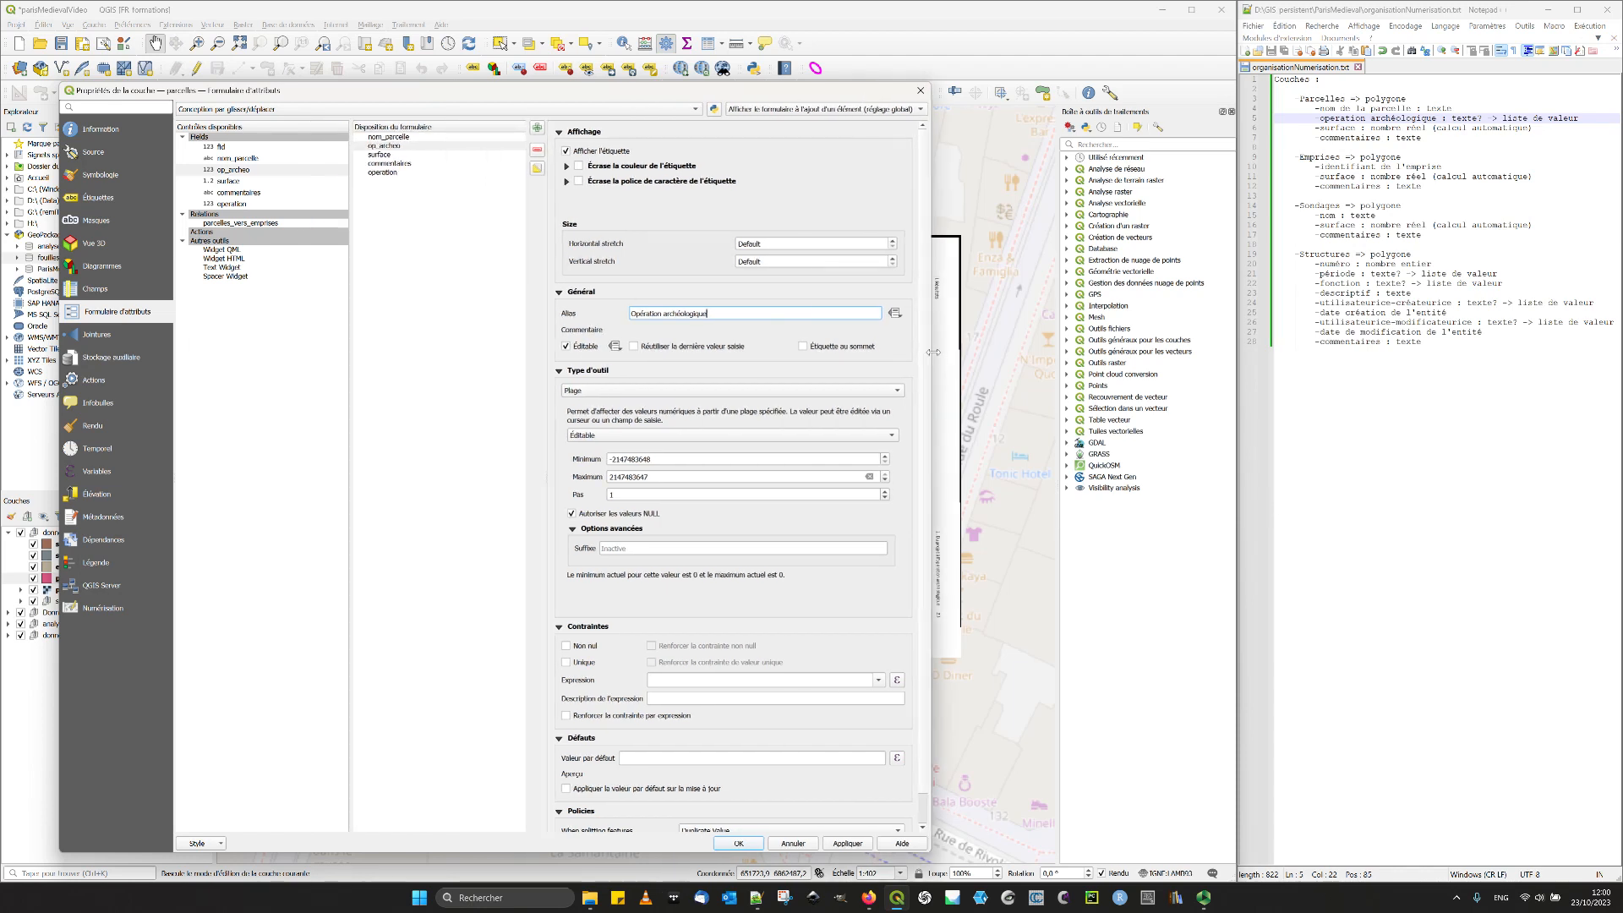
click(668, 393)
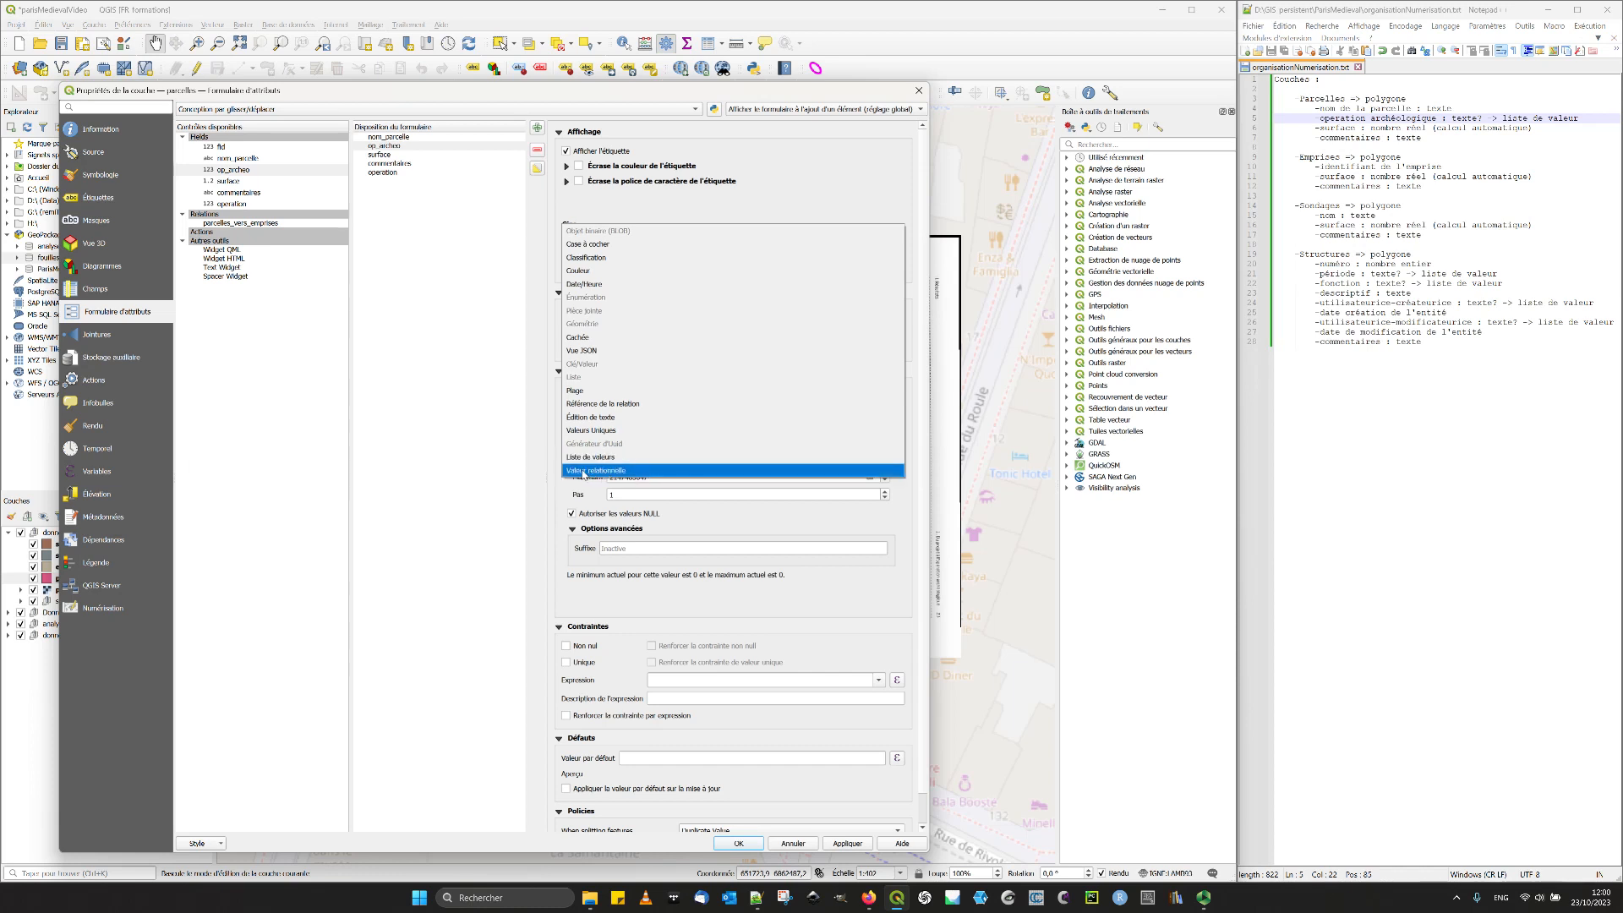
click(572, 474)
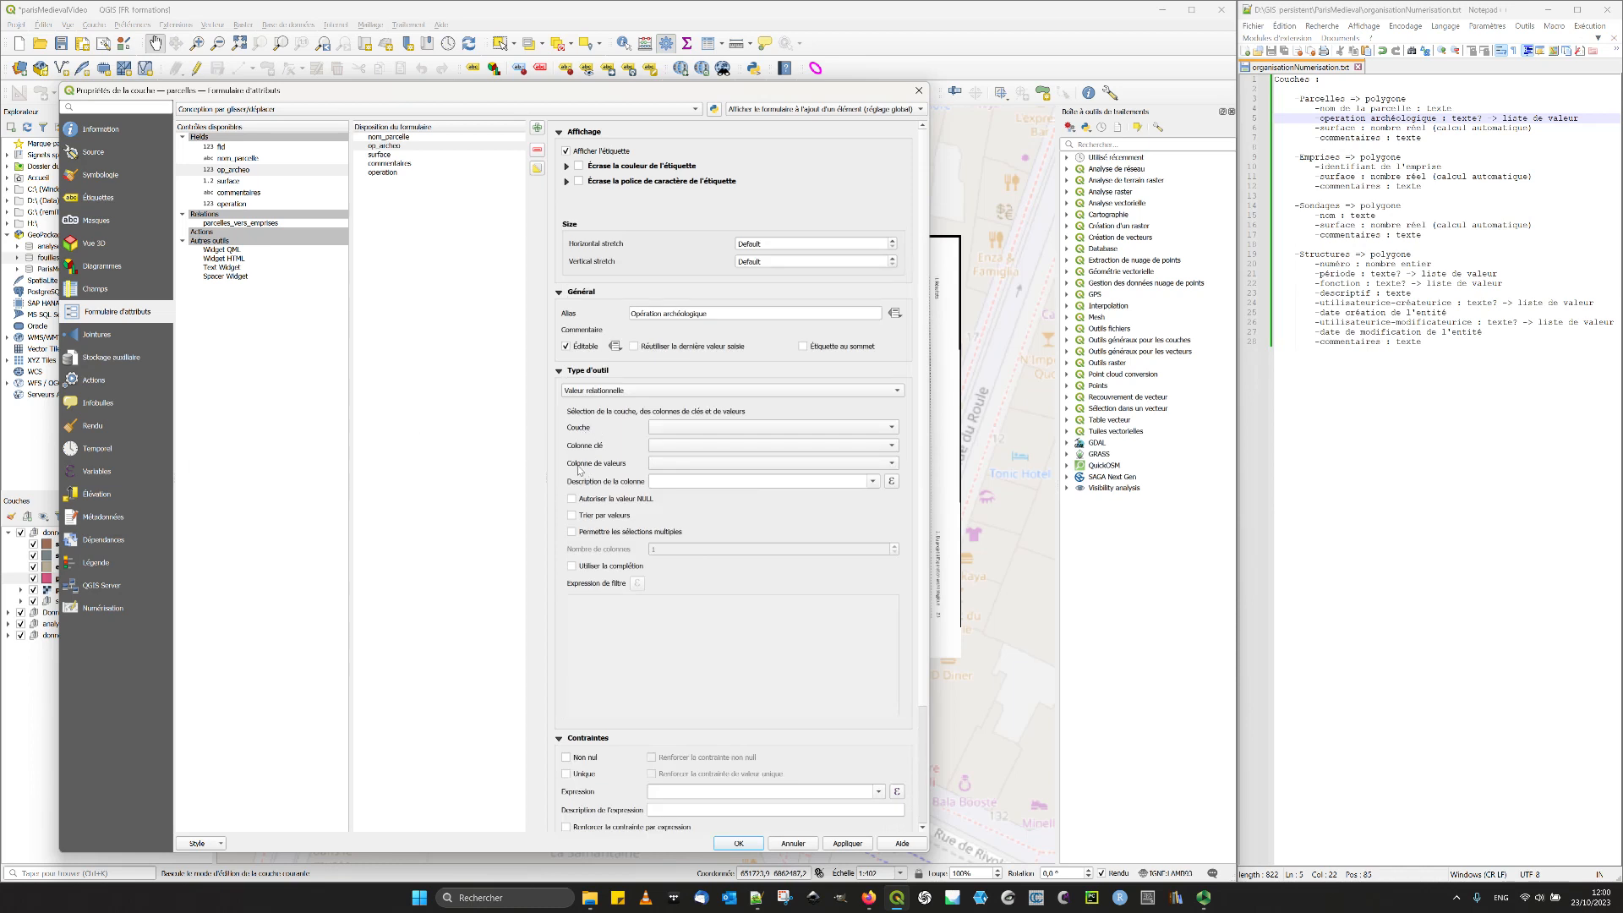
click(705, 427)
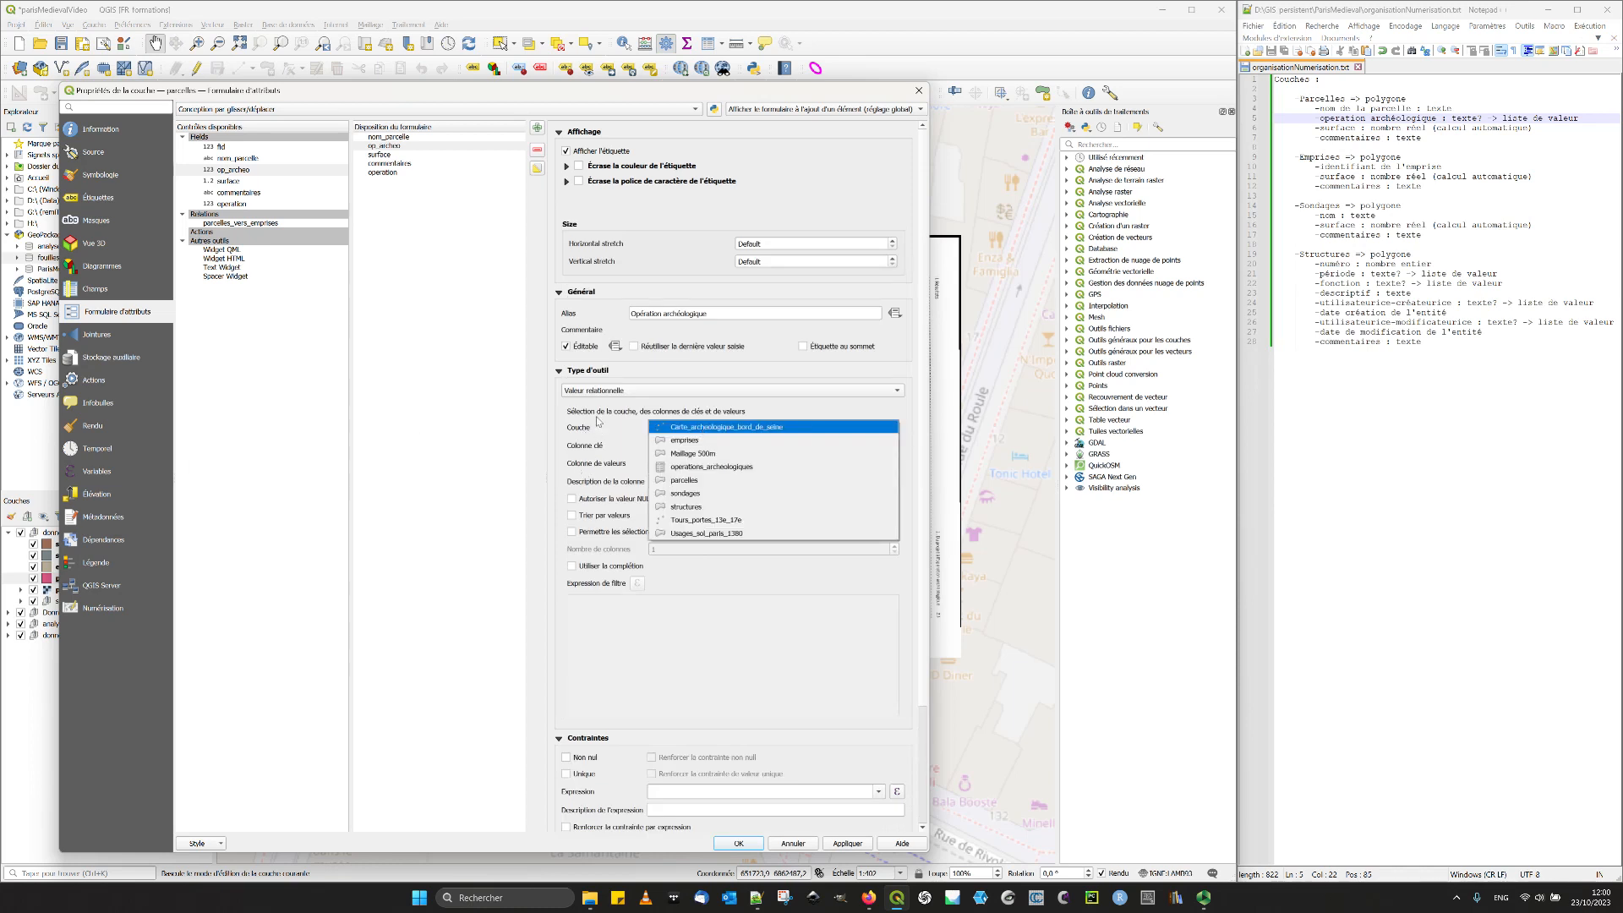
click(708, 431)
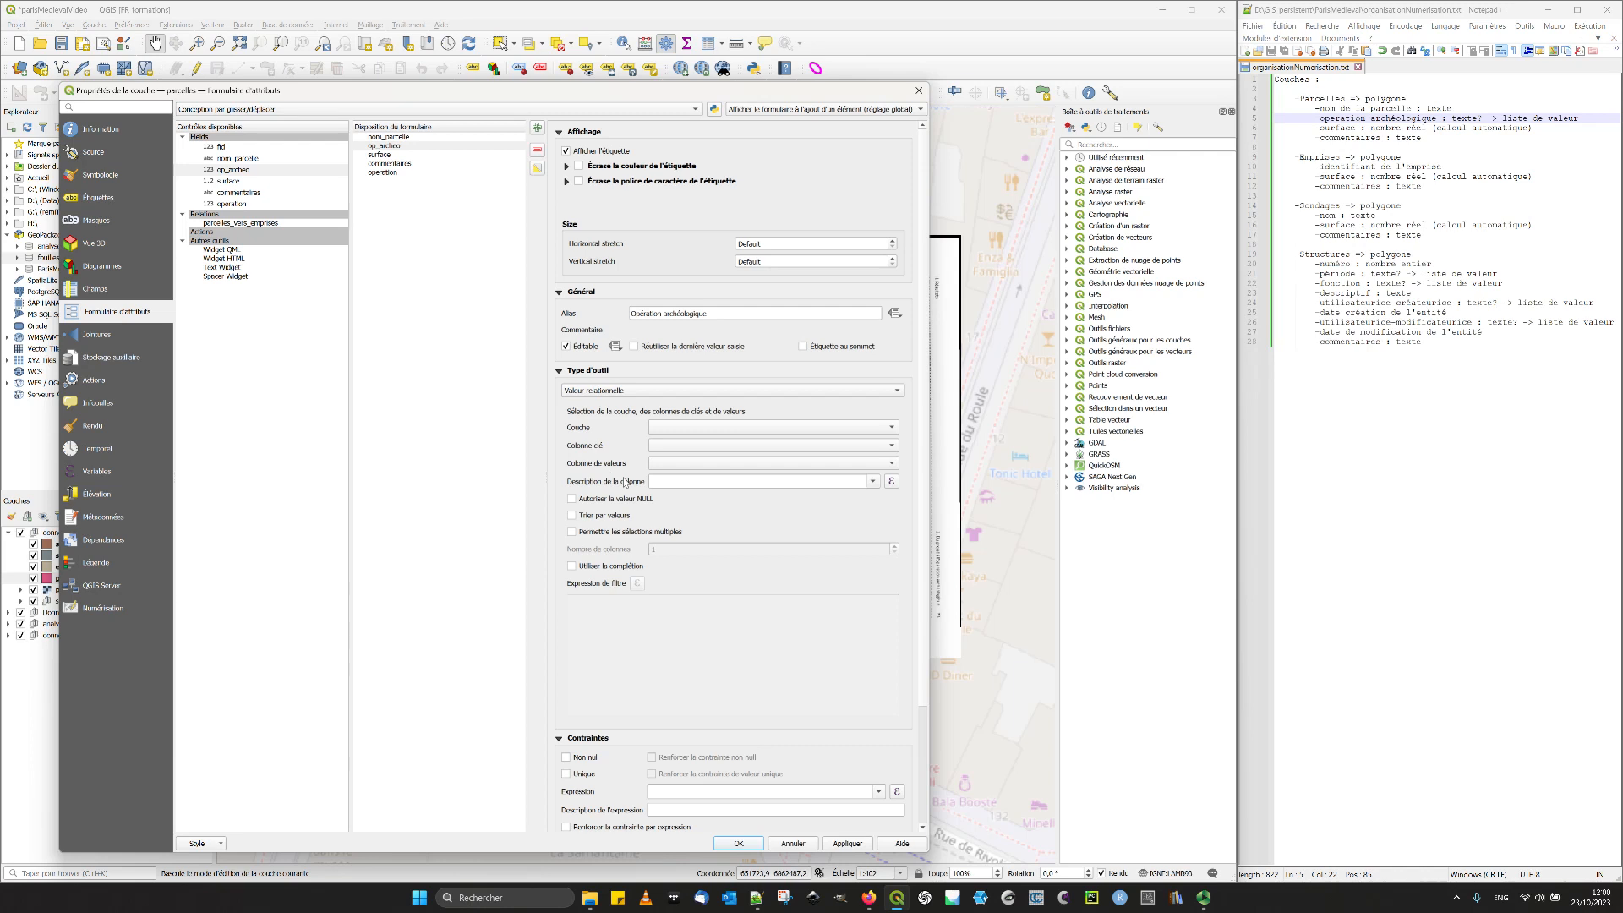
click(251, 172)
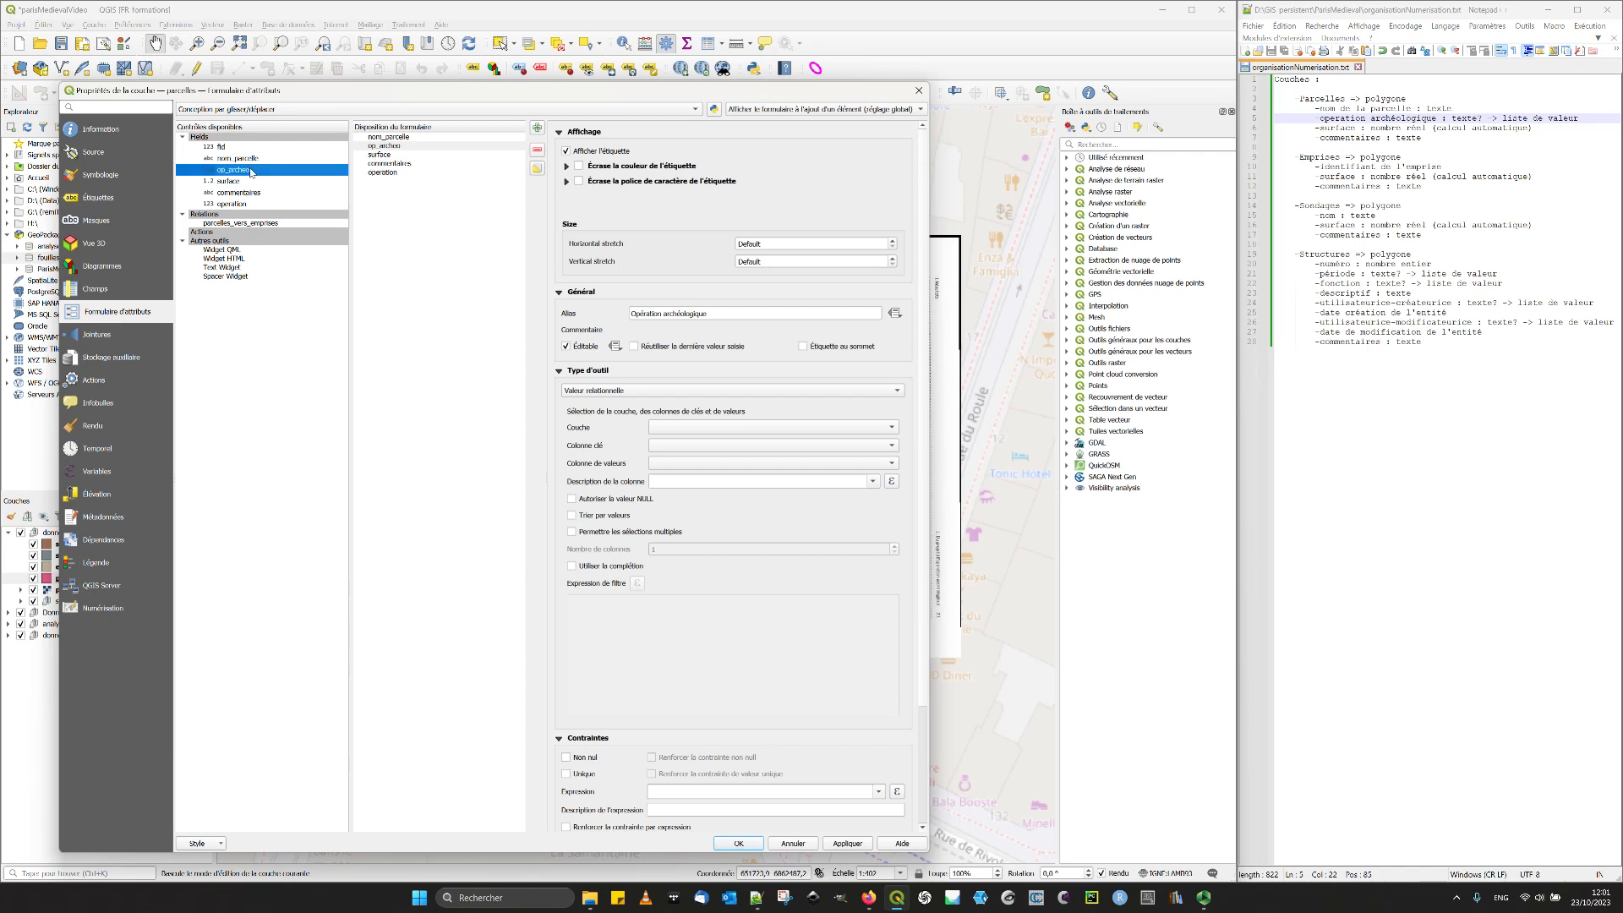
click(420, 148)
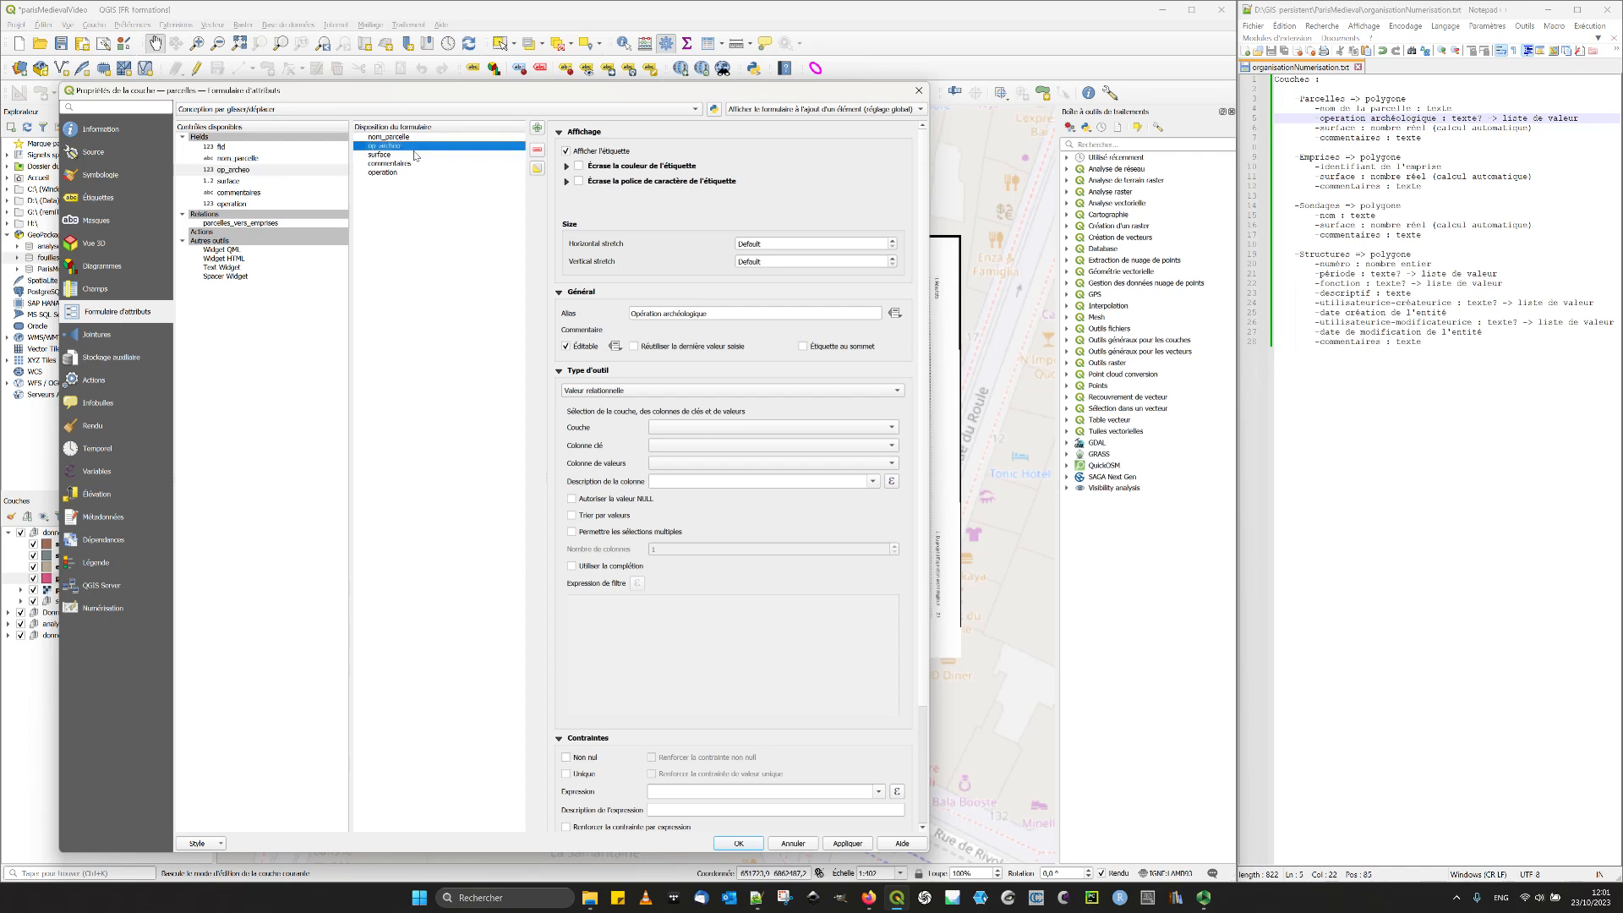
- Try the Liste de valeurs widget on op_archeo and return to Valeur relationnelle
click(612, 393)
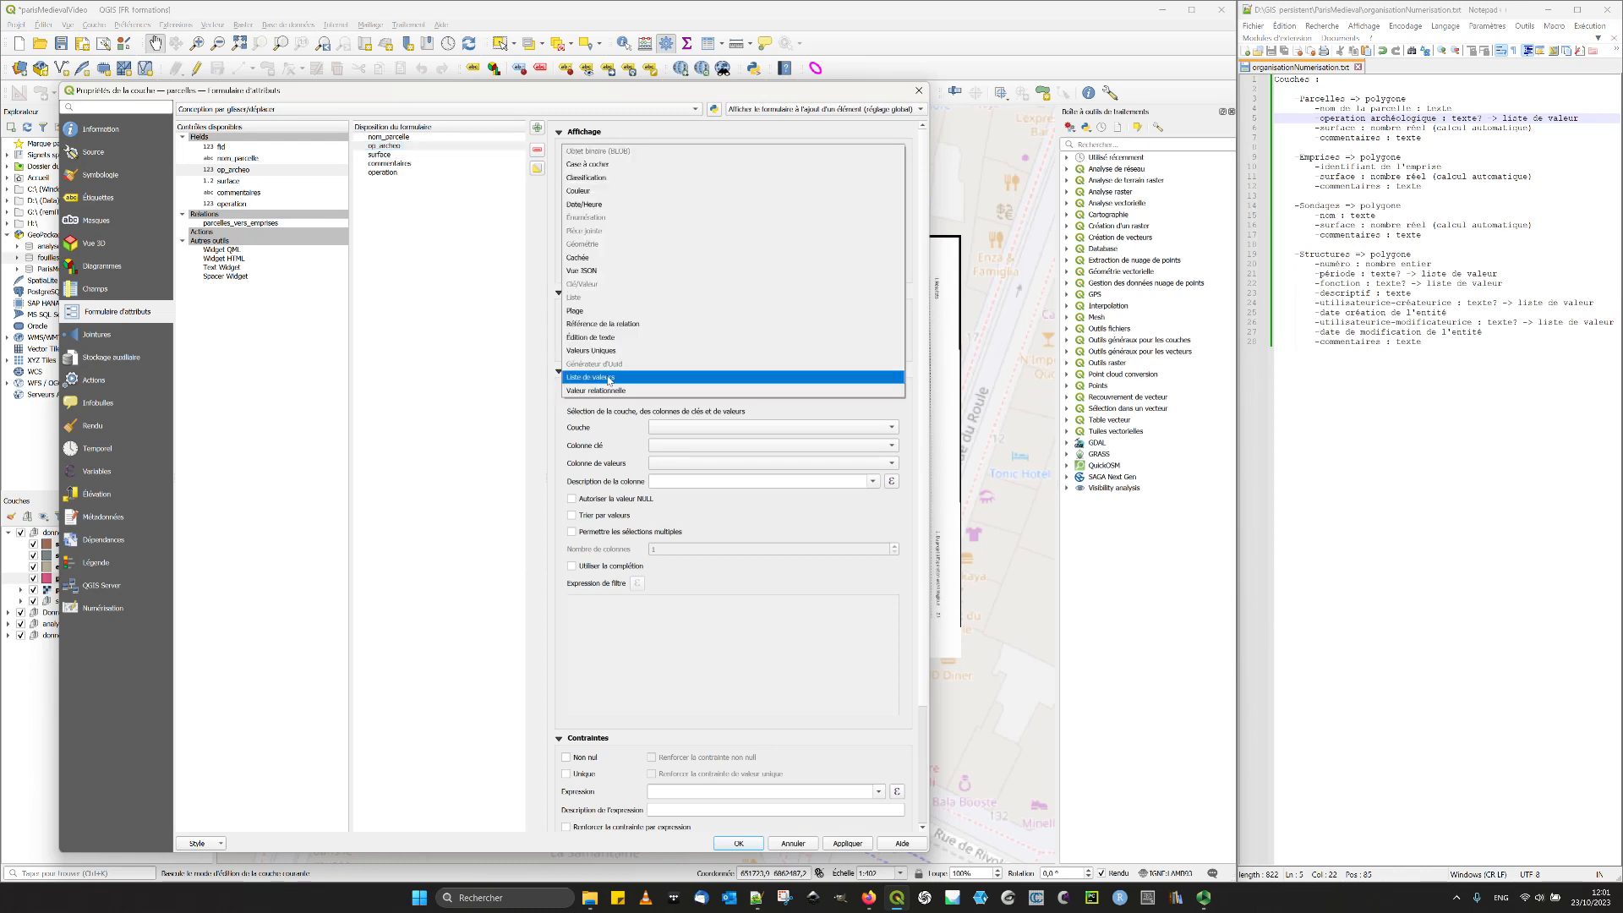
click(606, 379)
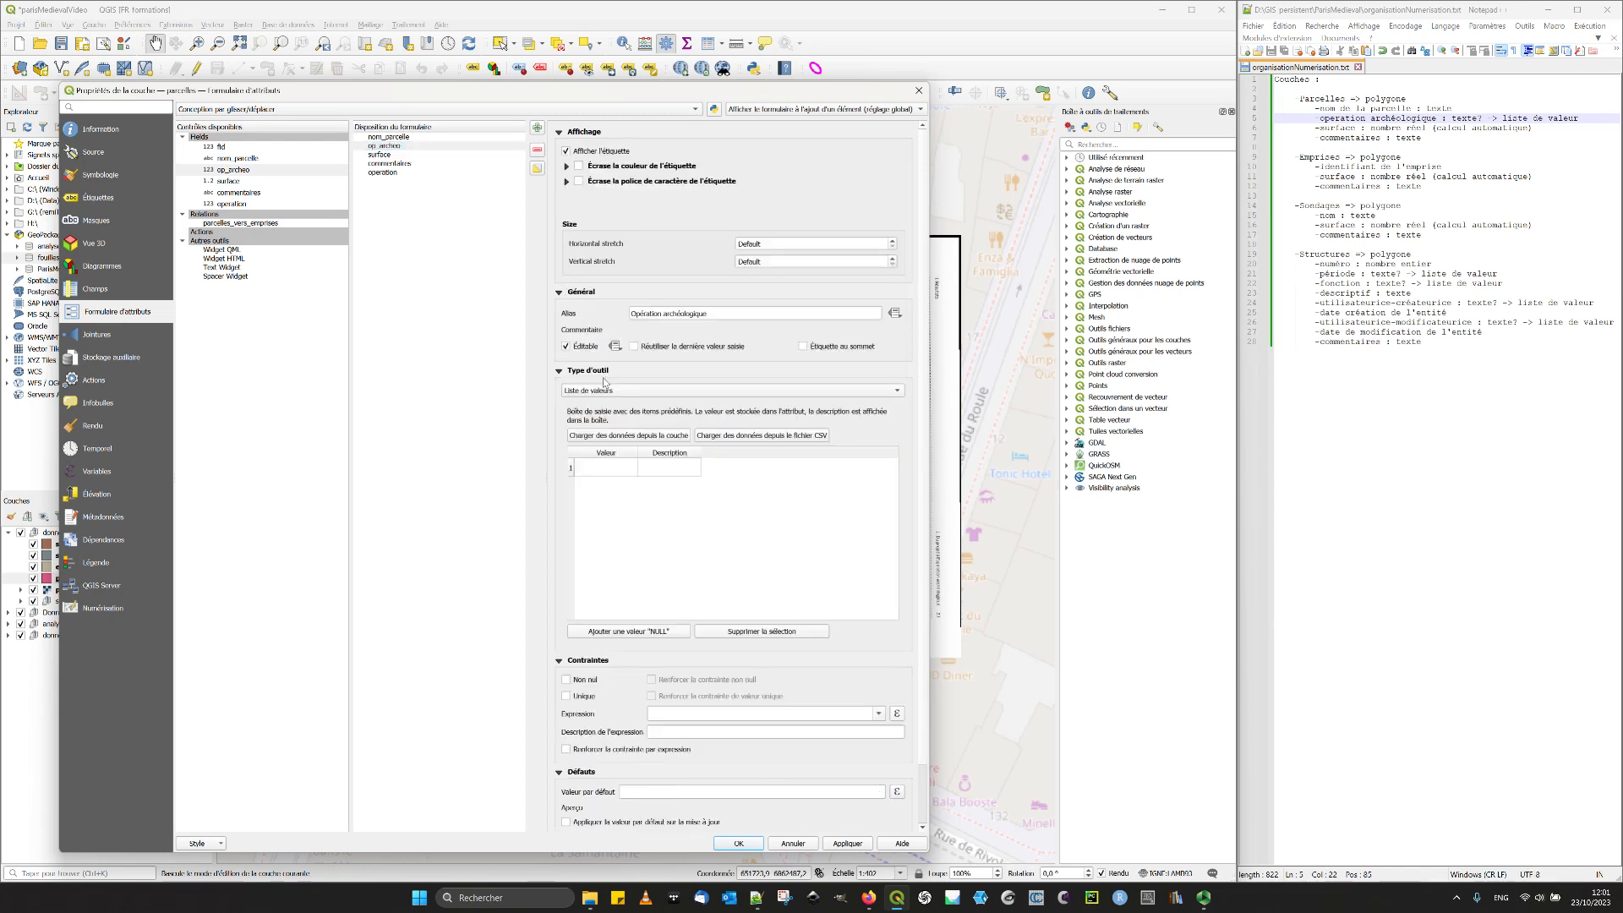
click(602, 389)
click(599, 409)
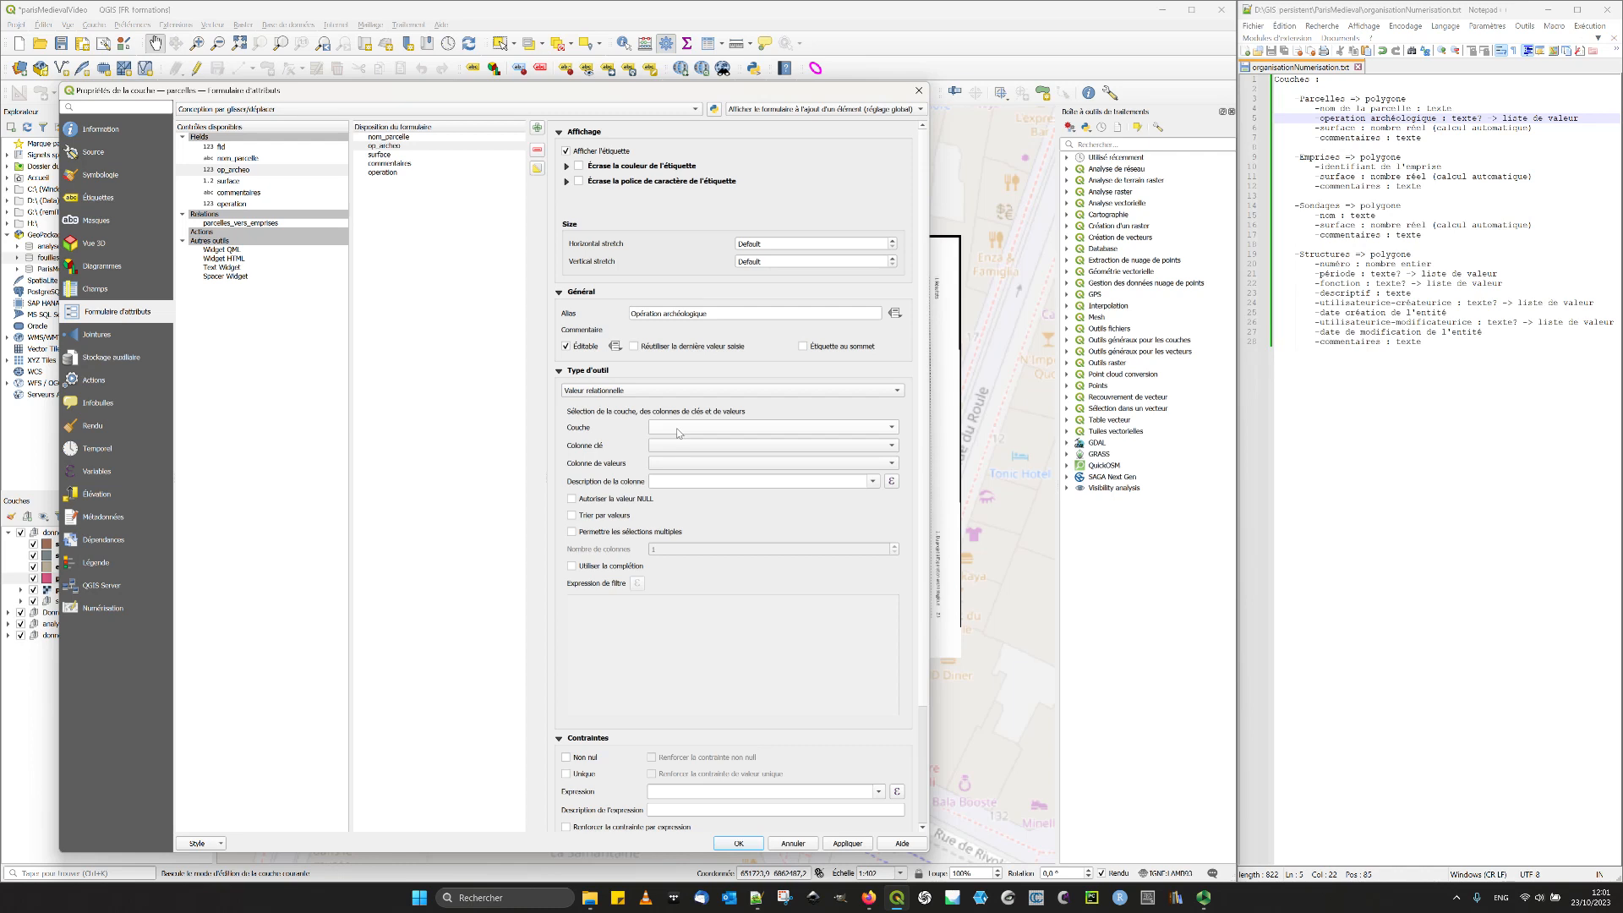
- Link op_archeo's relational value to the operations_archeologiques layer, with fid as key column and Nom de l'opération as value column
click(676, 428)
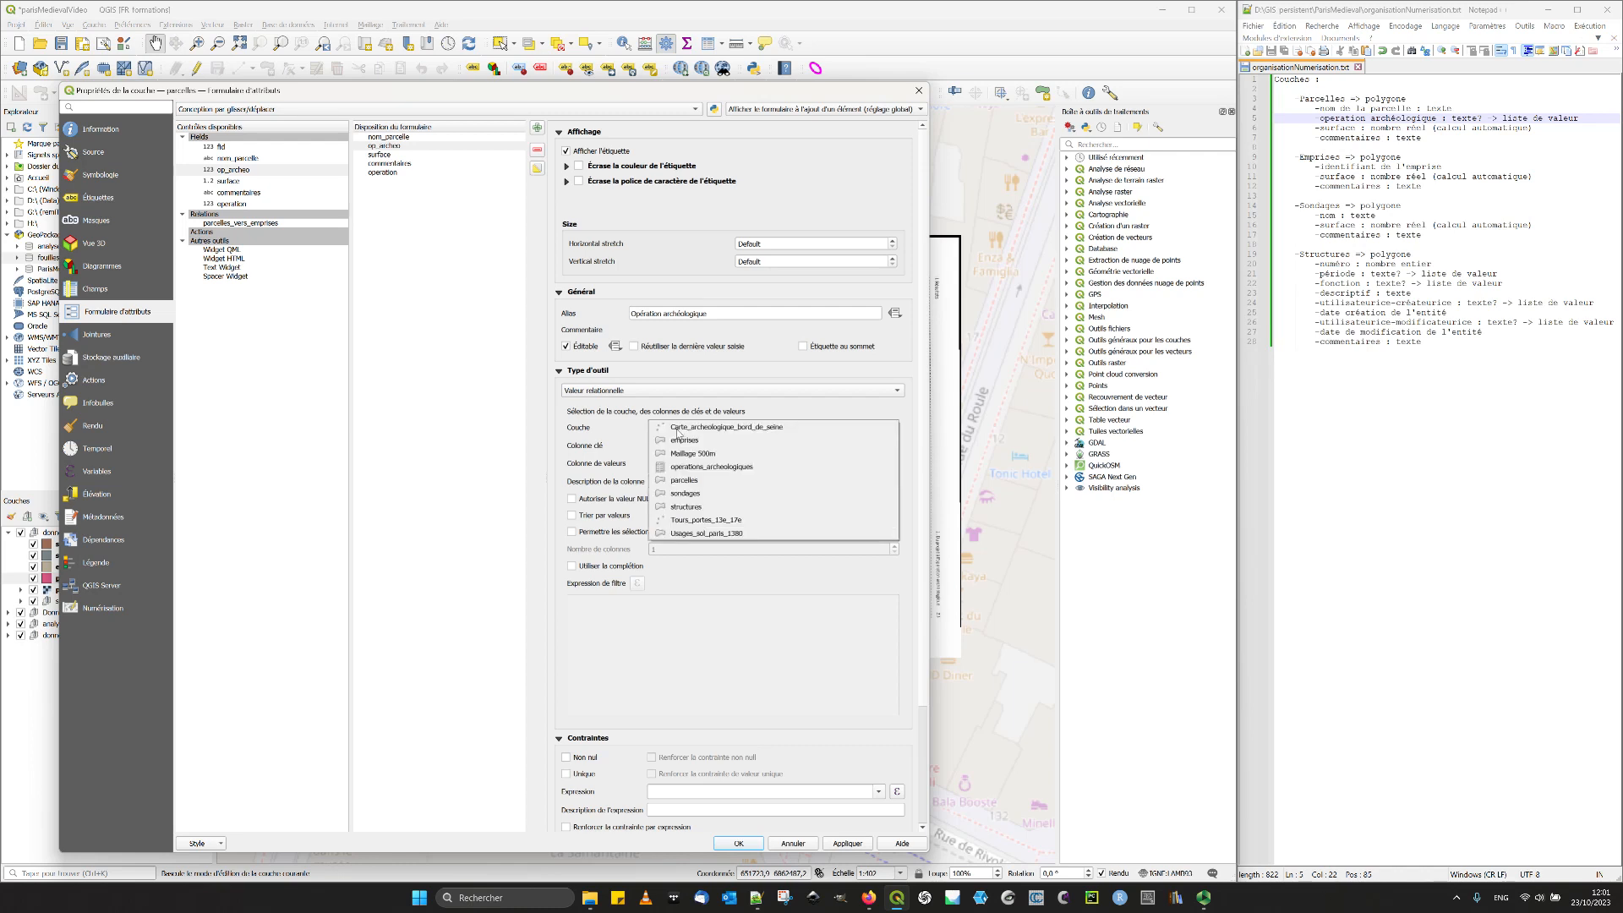
click(734, 469)
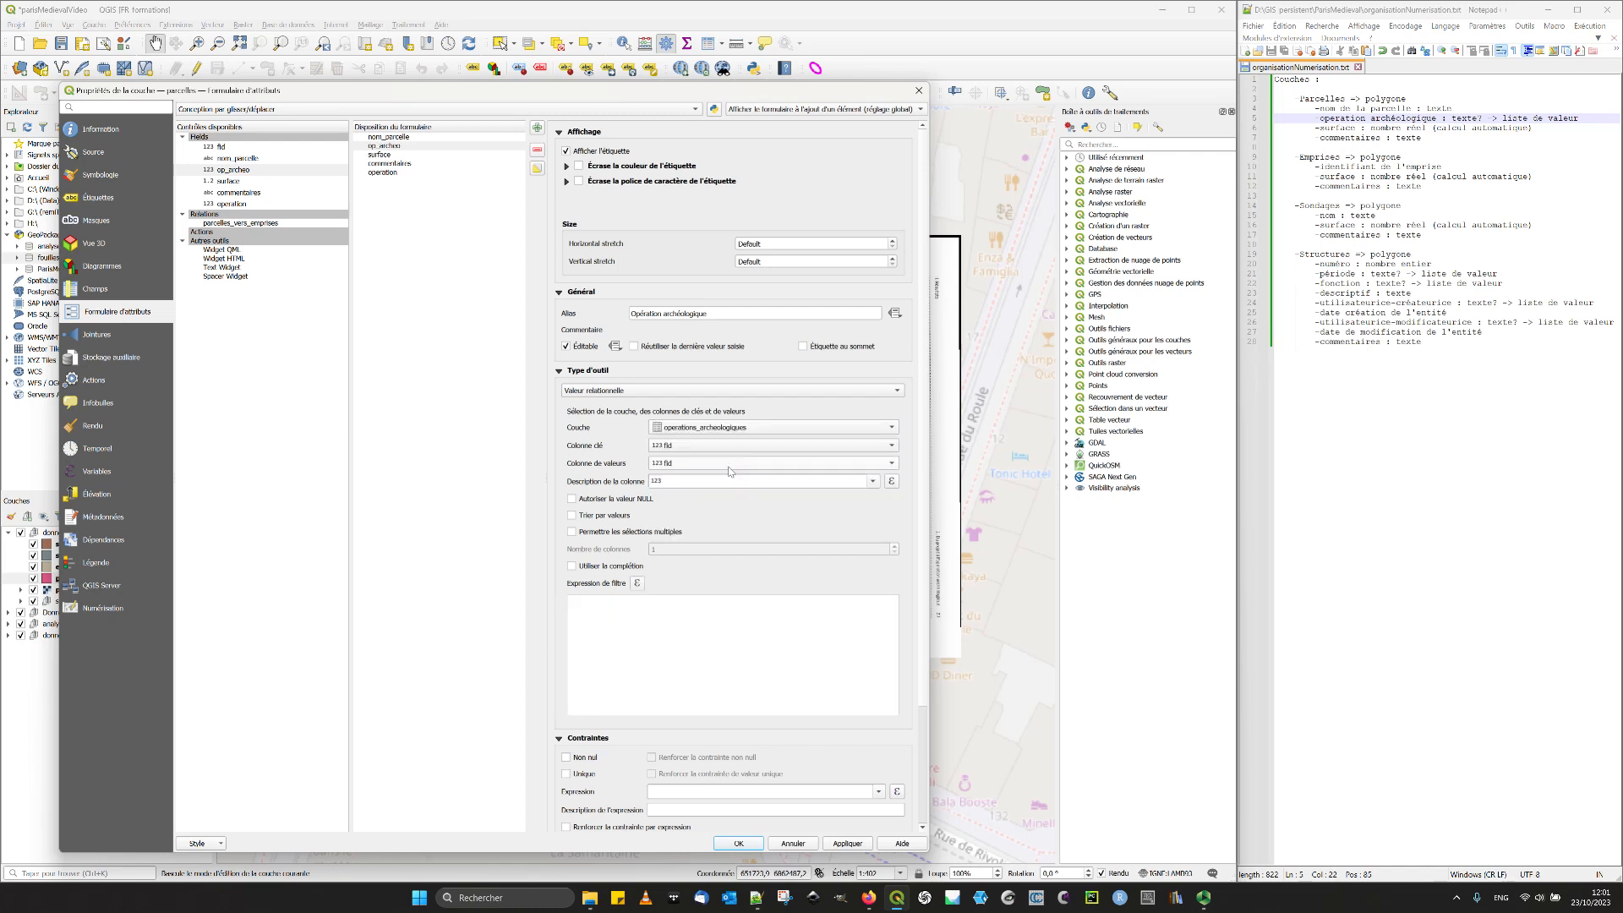
click(704, 463)
click(691, 465)
click(672, 464)
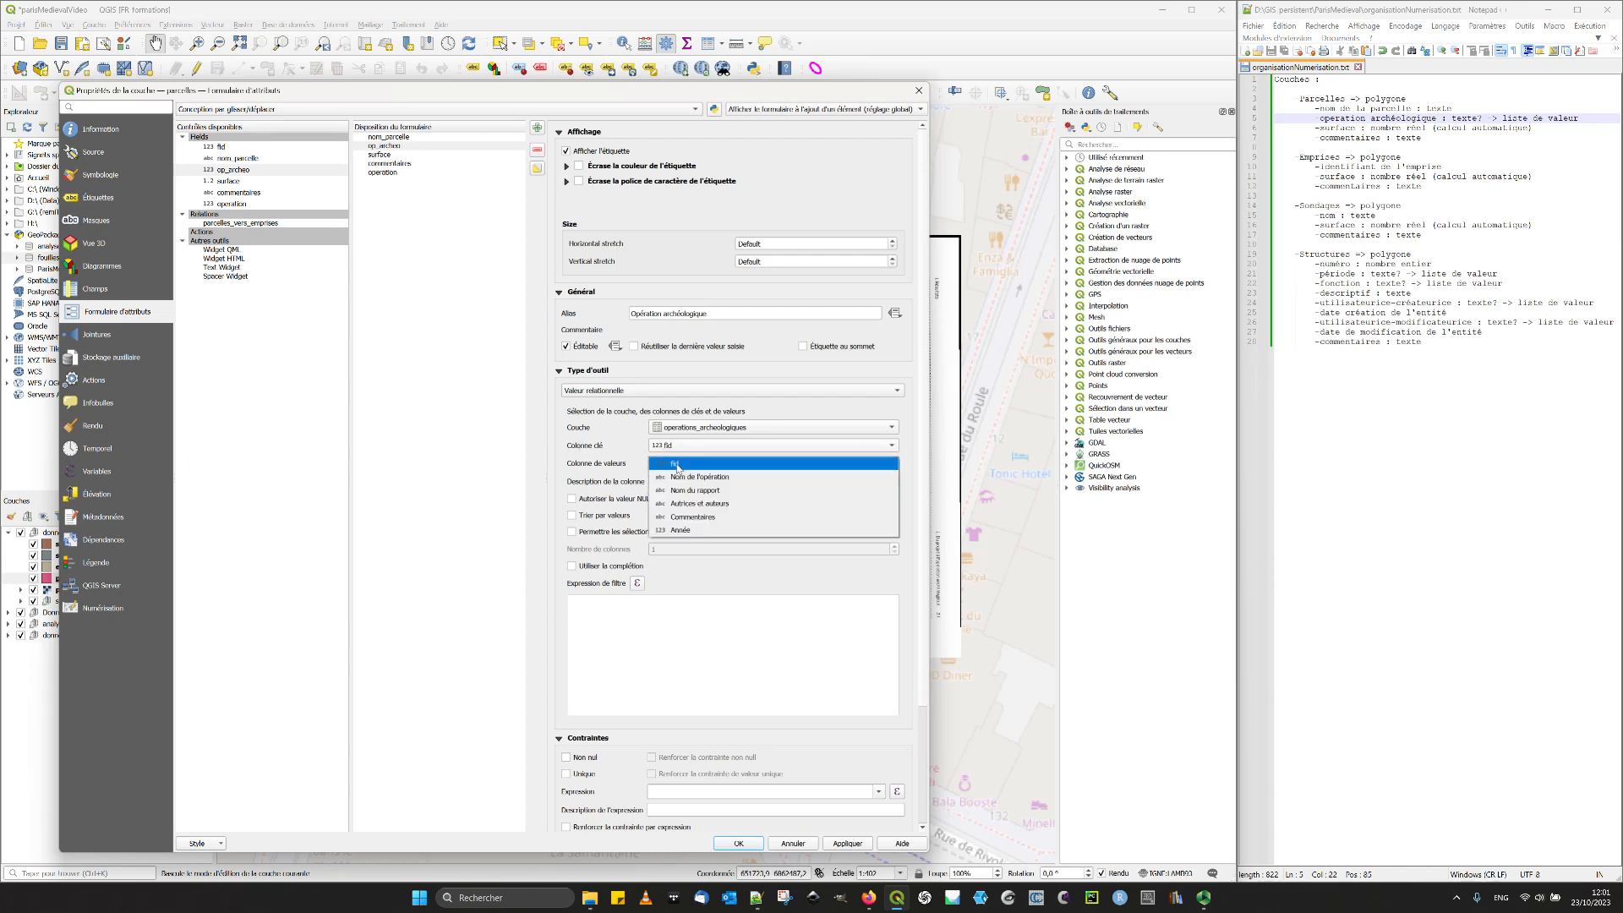
click(802, 479)
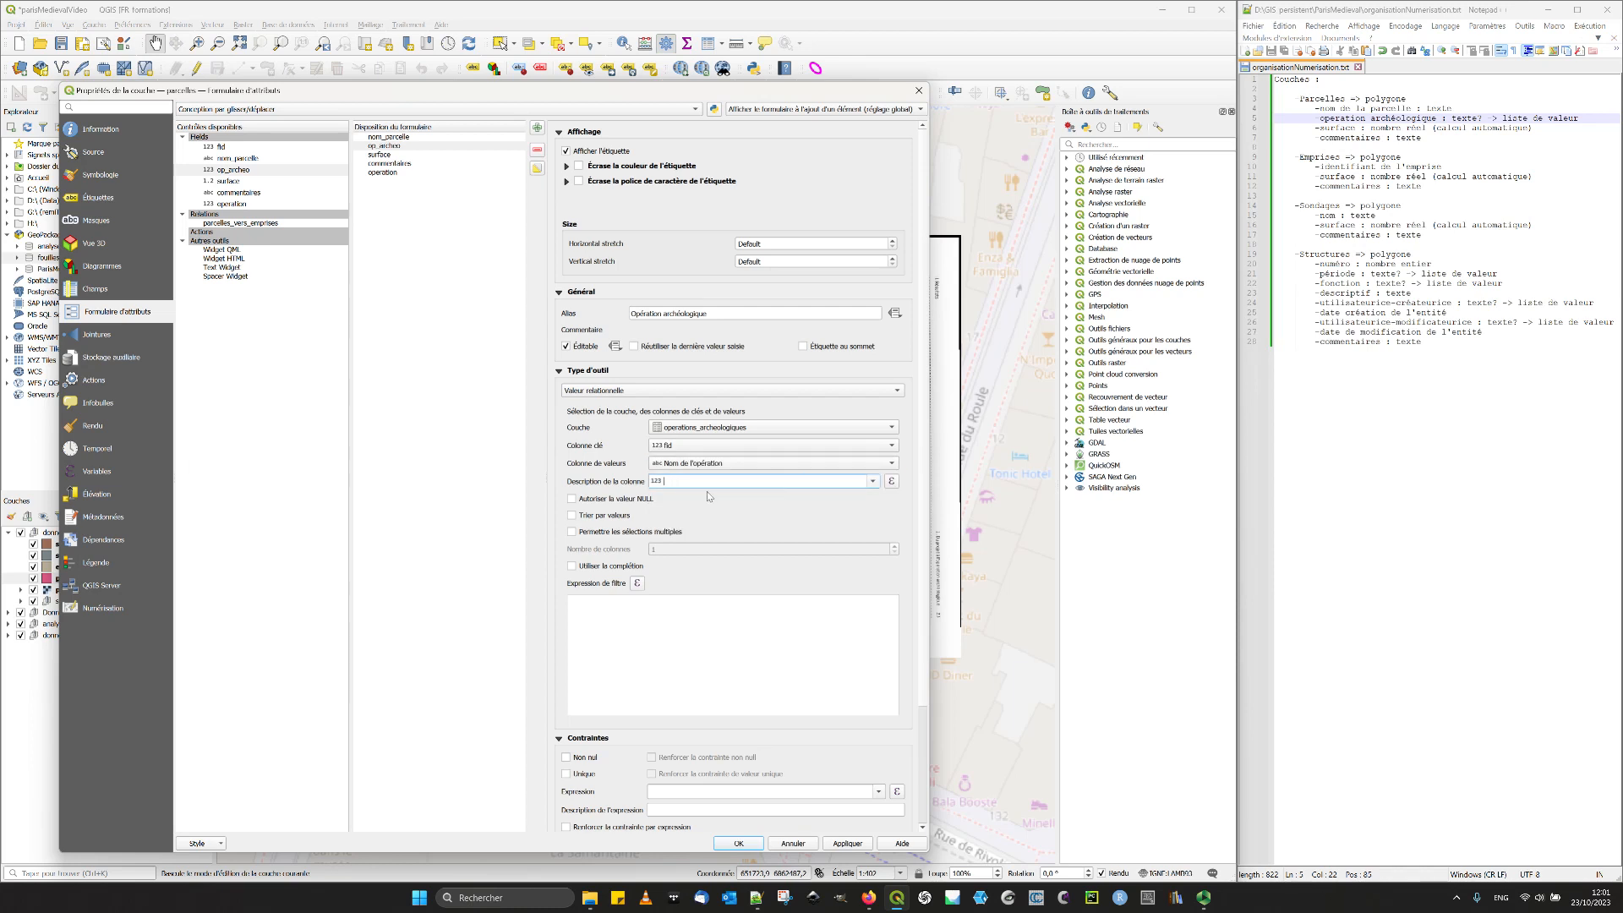
- Sort the op_archeo list by value, make the field Non nul, and validate the layer properties
click(622, 499)
click(621, 505)
click(576, 760)
click(854, 848)
click(740, 843)
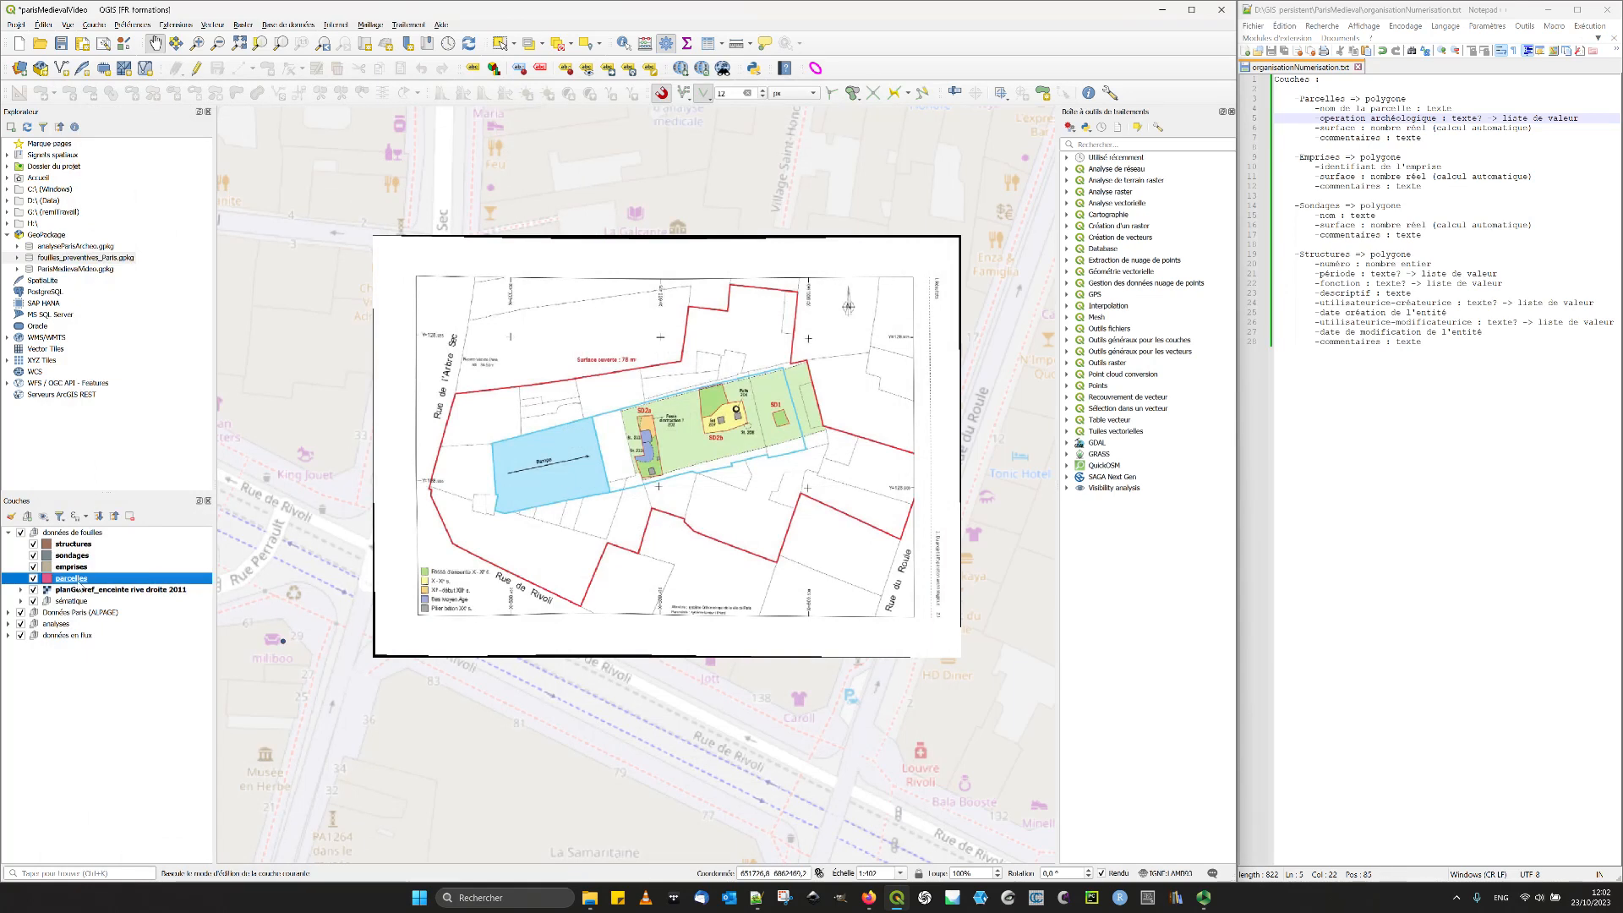
- Reopen the parcelles attribute form, give the surface field the alias "Surface", and widen the properties window
double_click(71, 579)
click(254, 171)
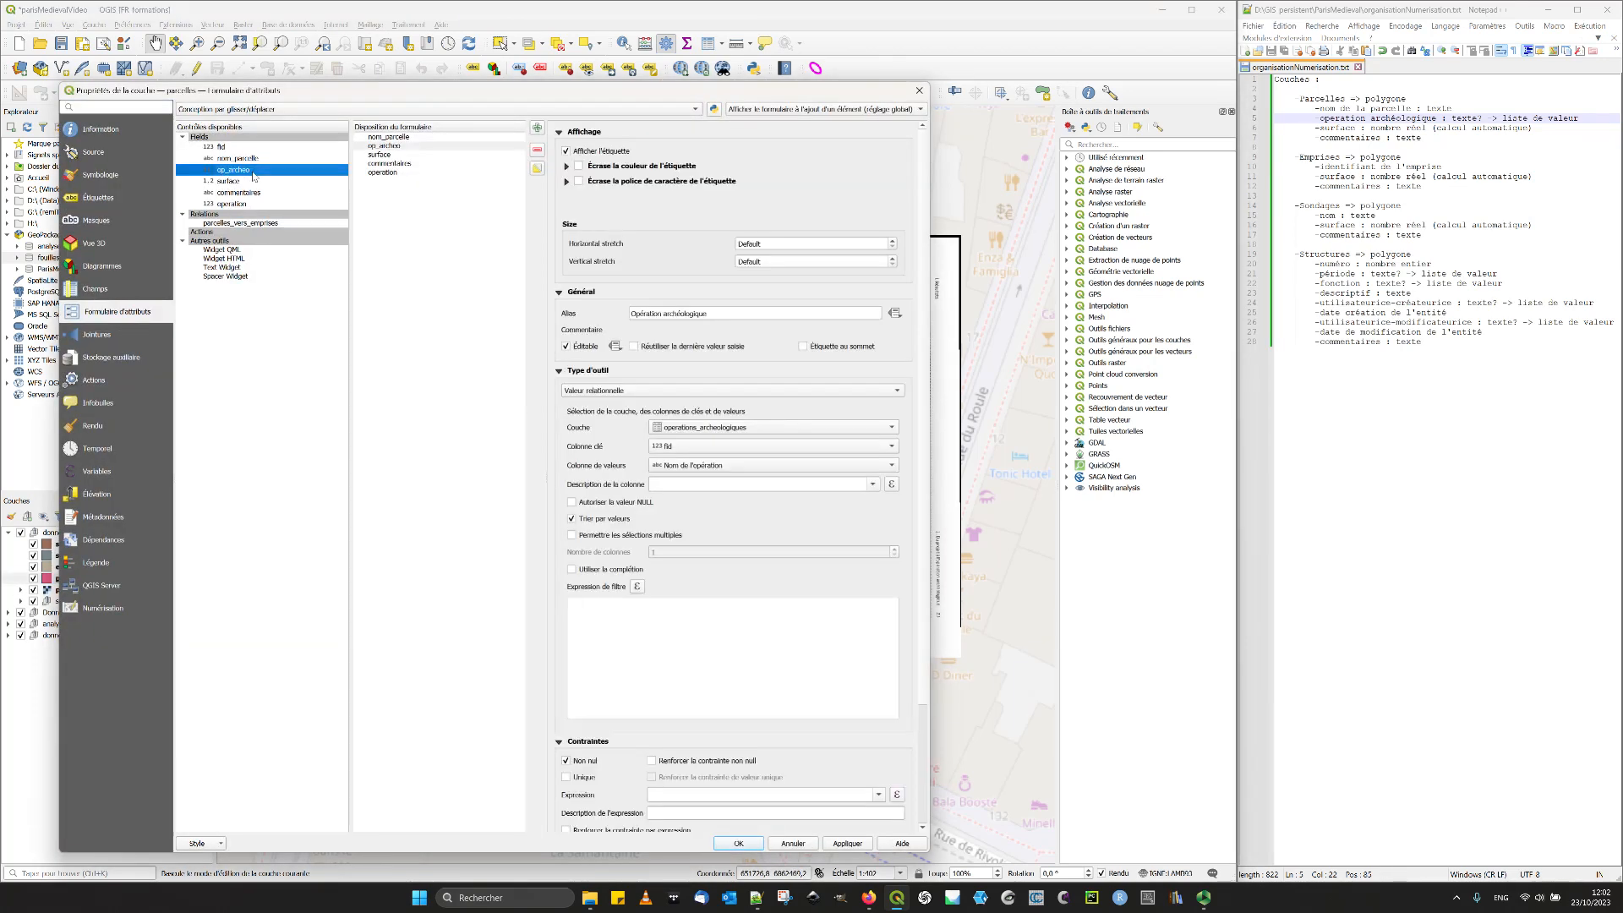
click(257, 160)
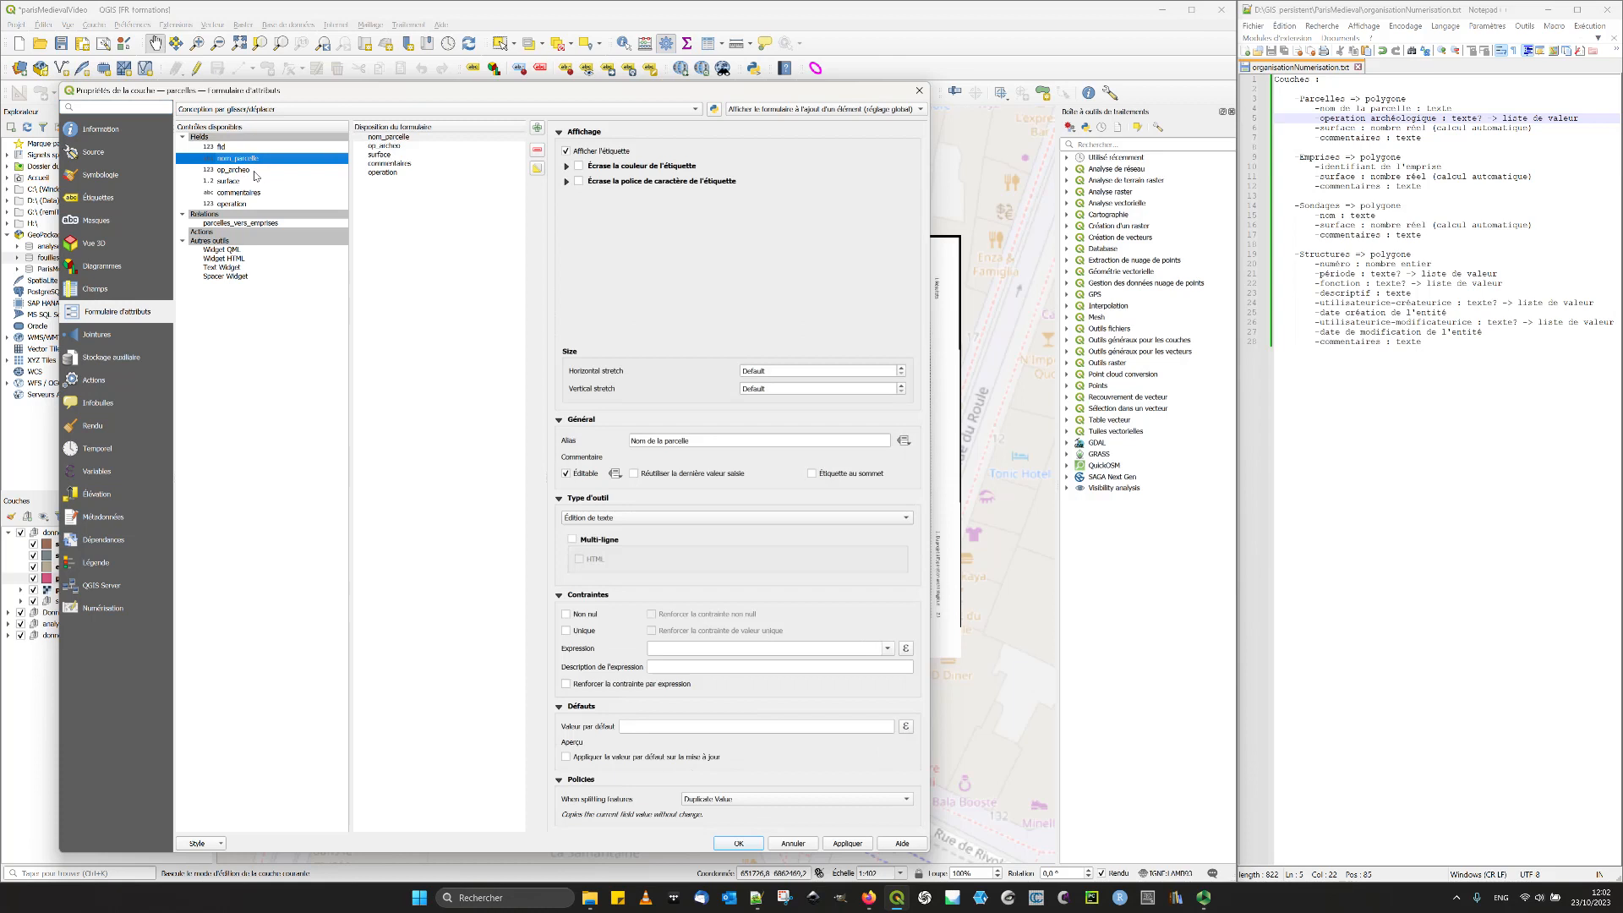
click(256, 172)
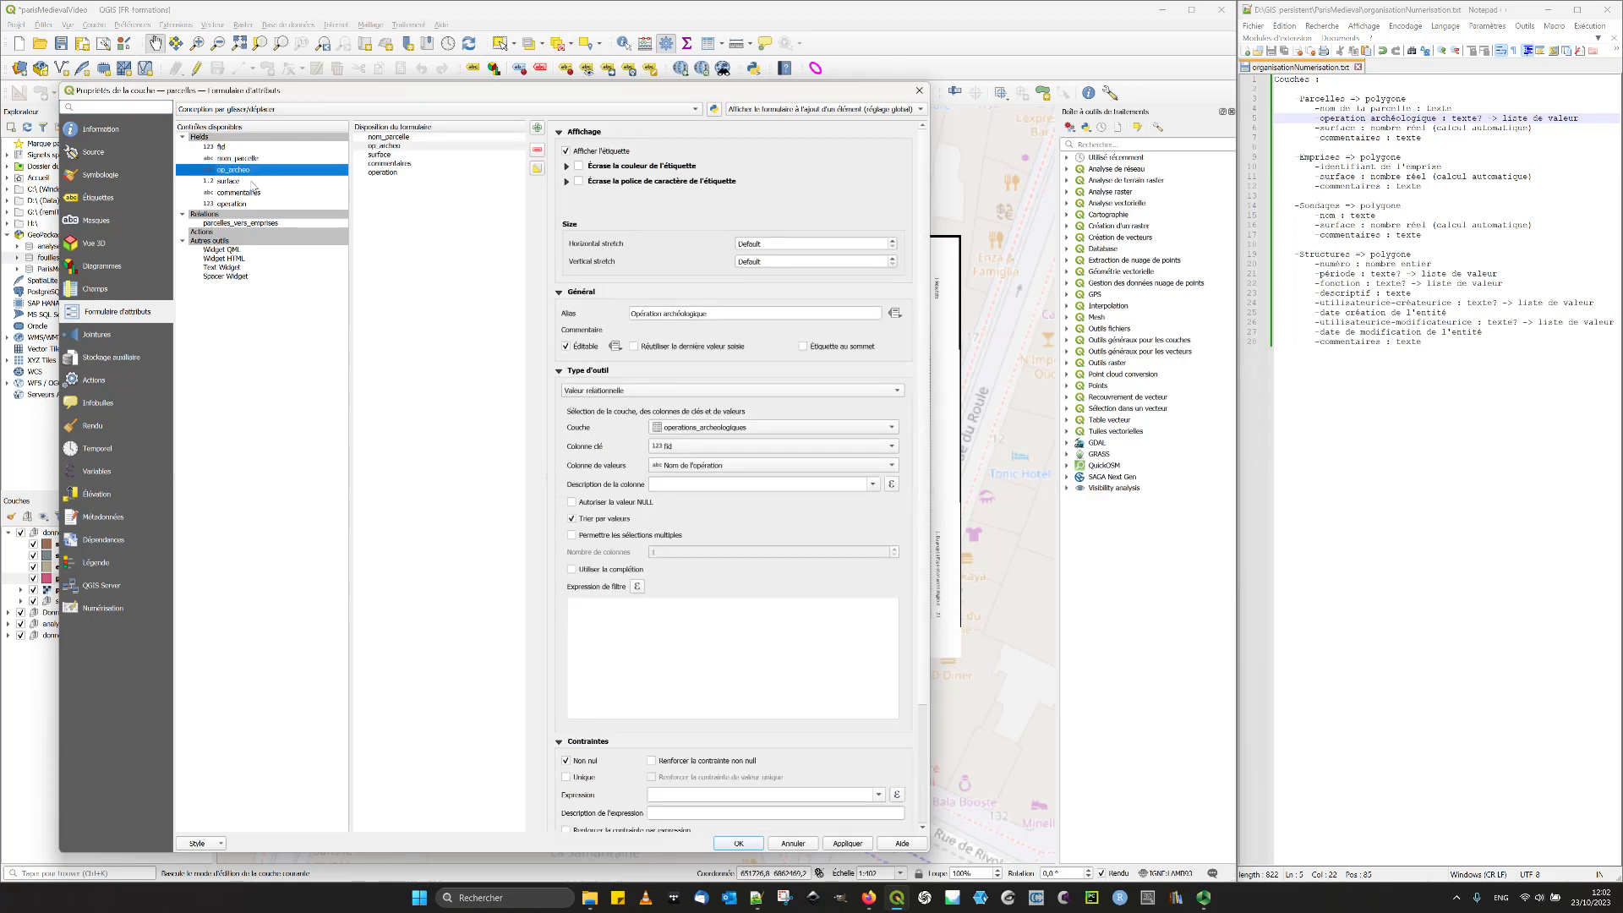
click(254, 182)
click(688, 441)
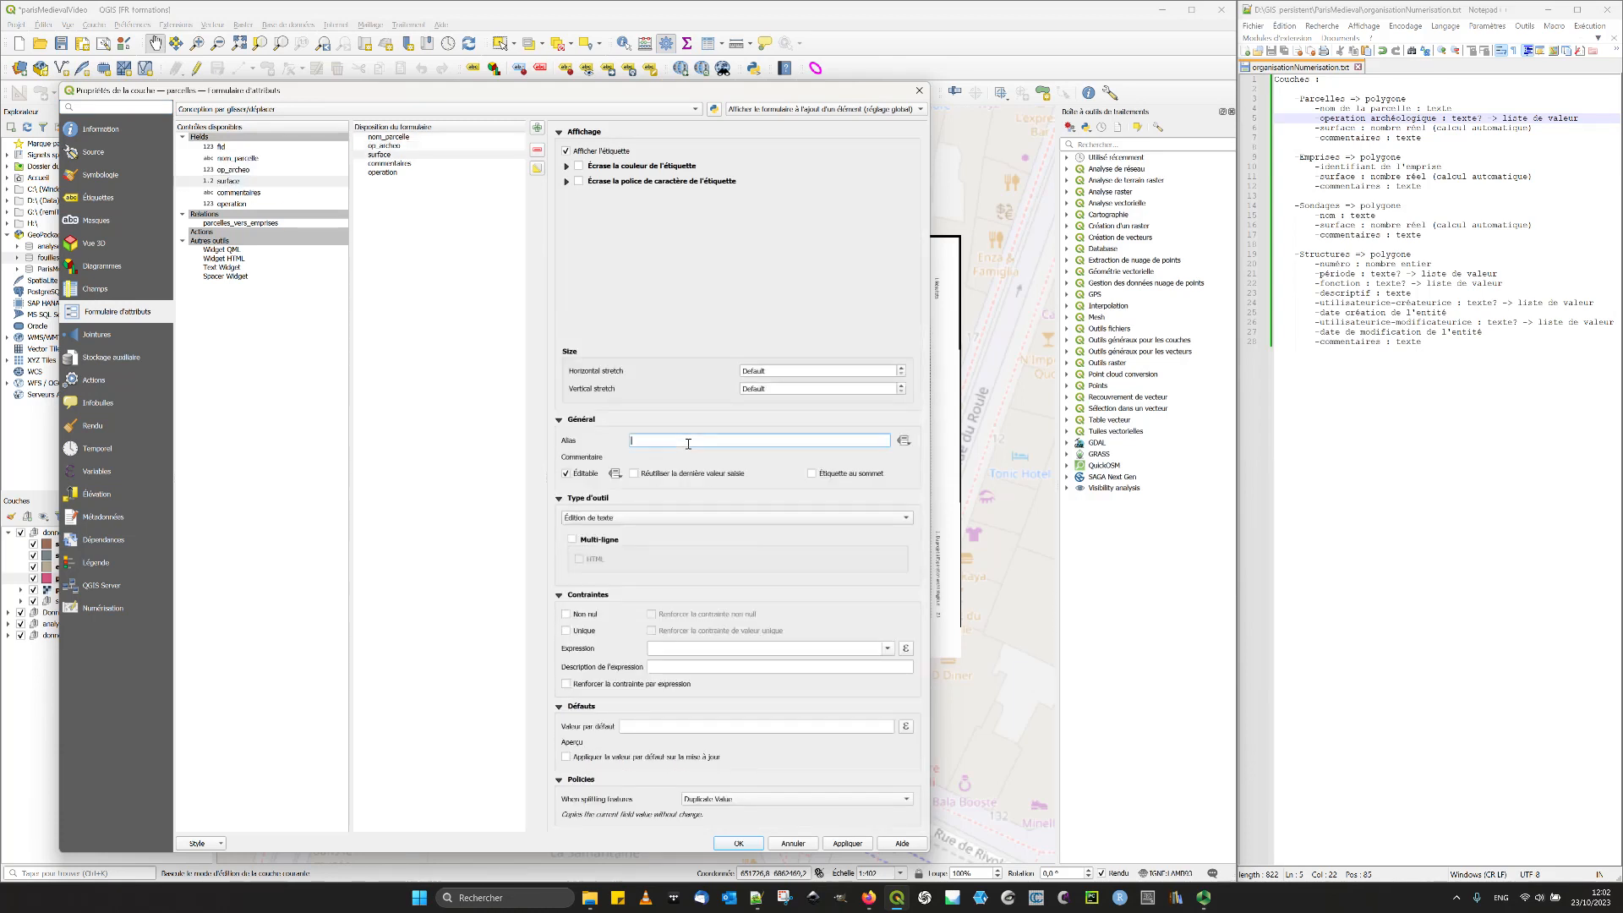
text(Surface)
drag(930, 370, 1020, 375)
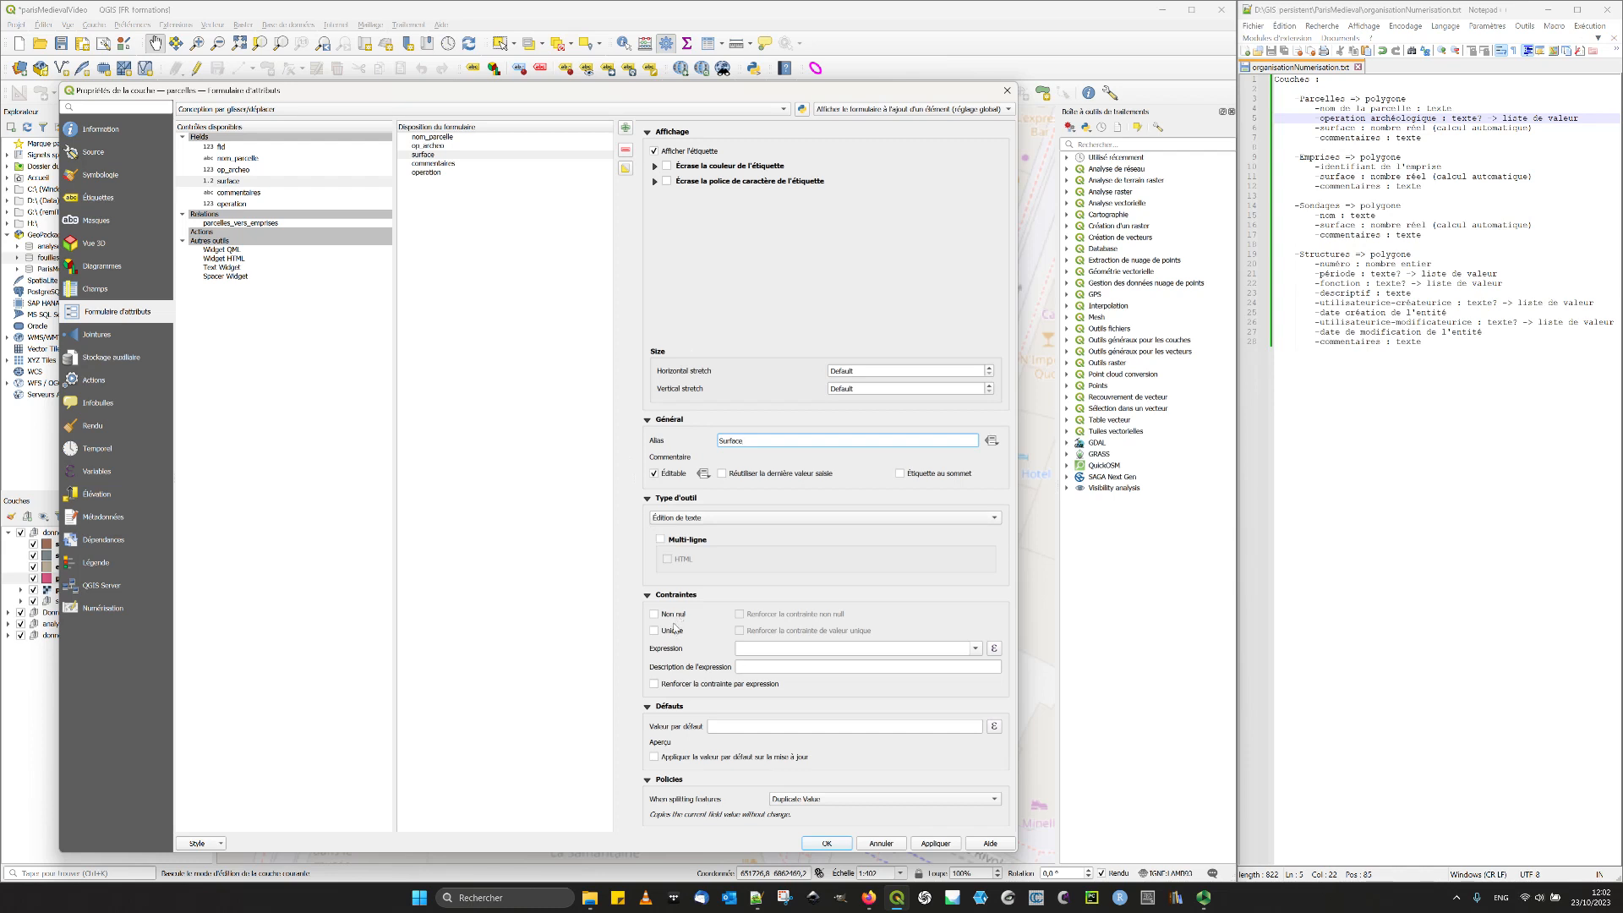
- Set the surface field's default value to the expression $area using the expression builder
click(890, 727)
click(996, 729)
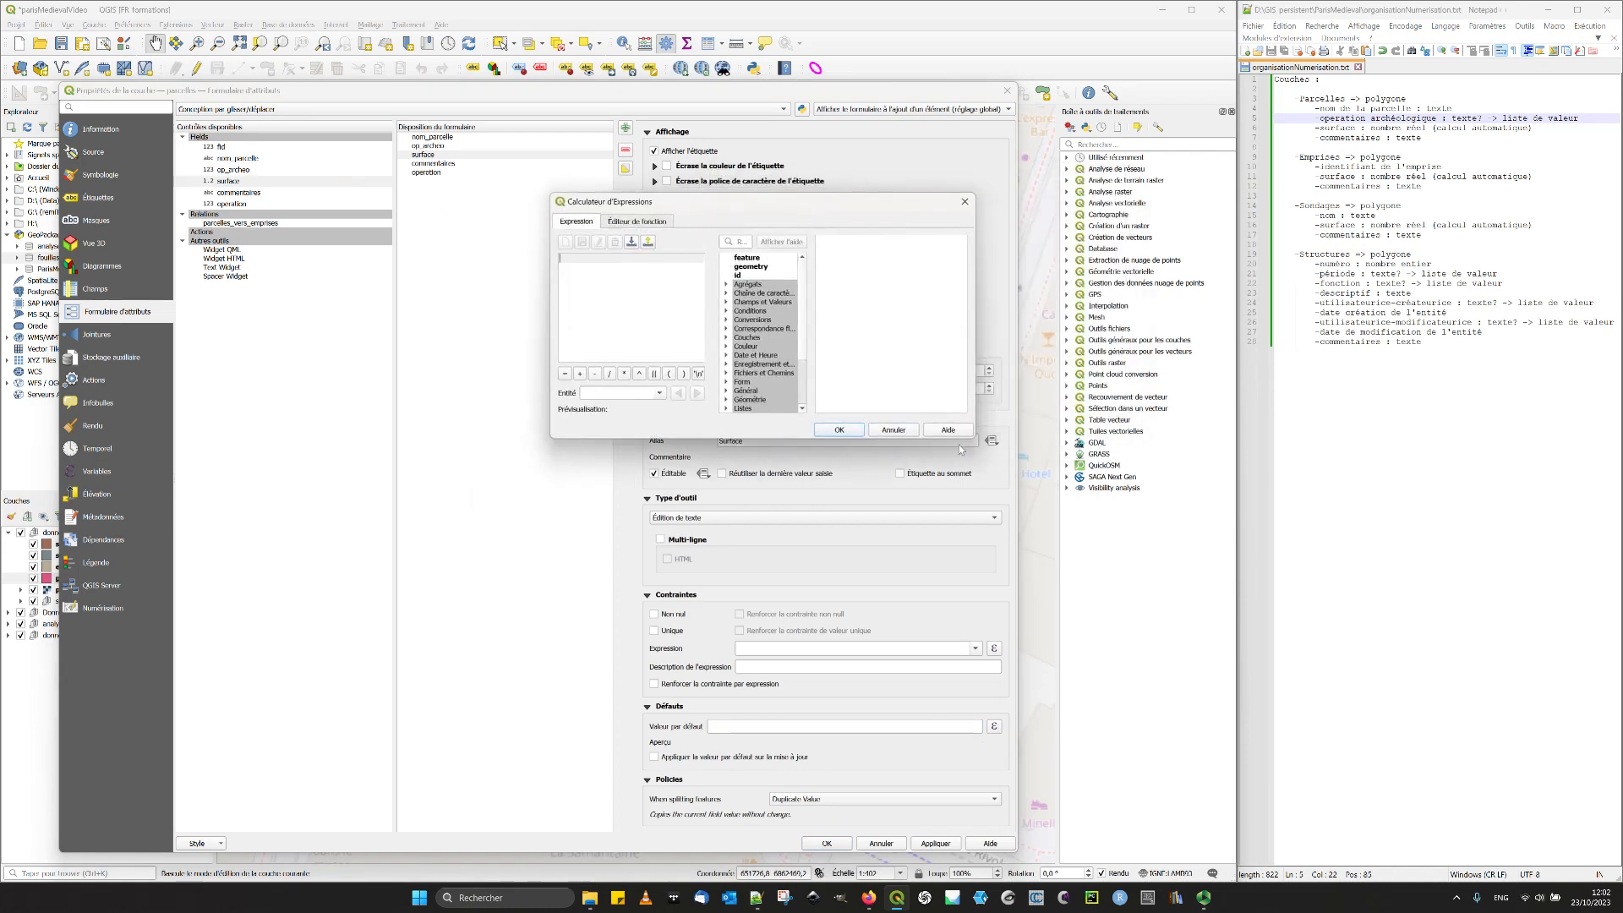
drag(972, 440, 1231, 560)
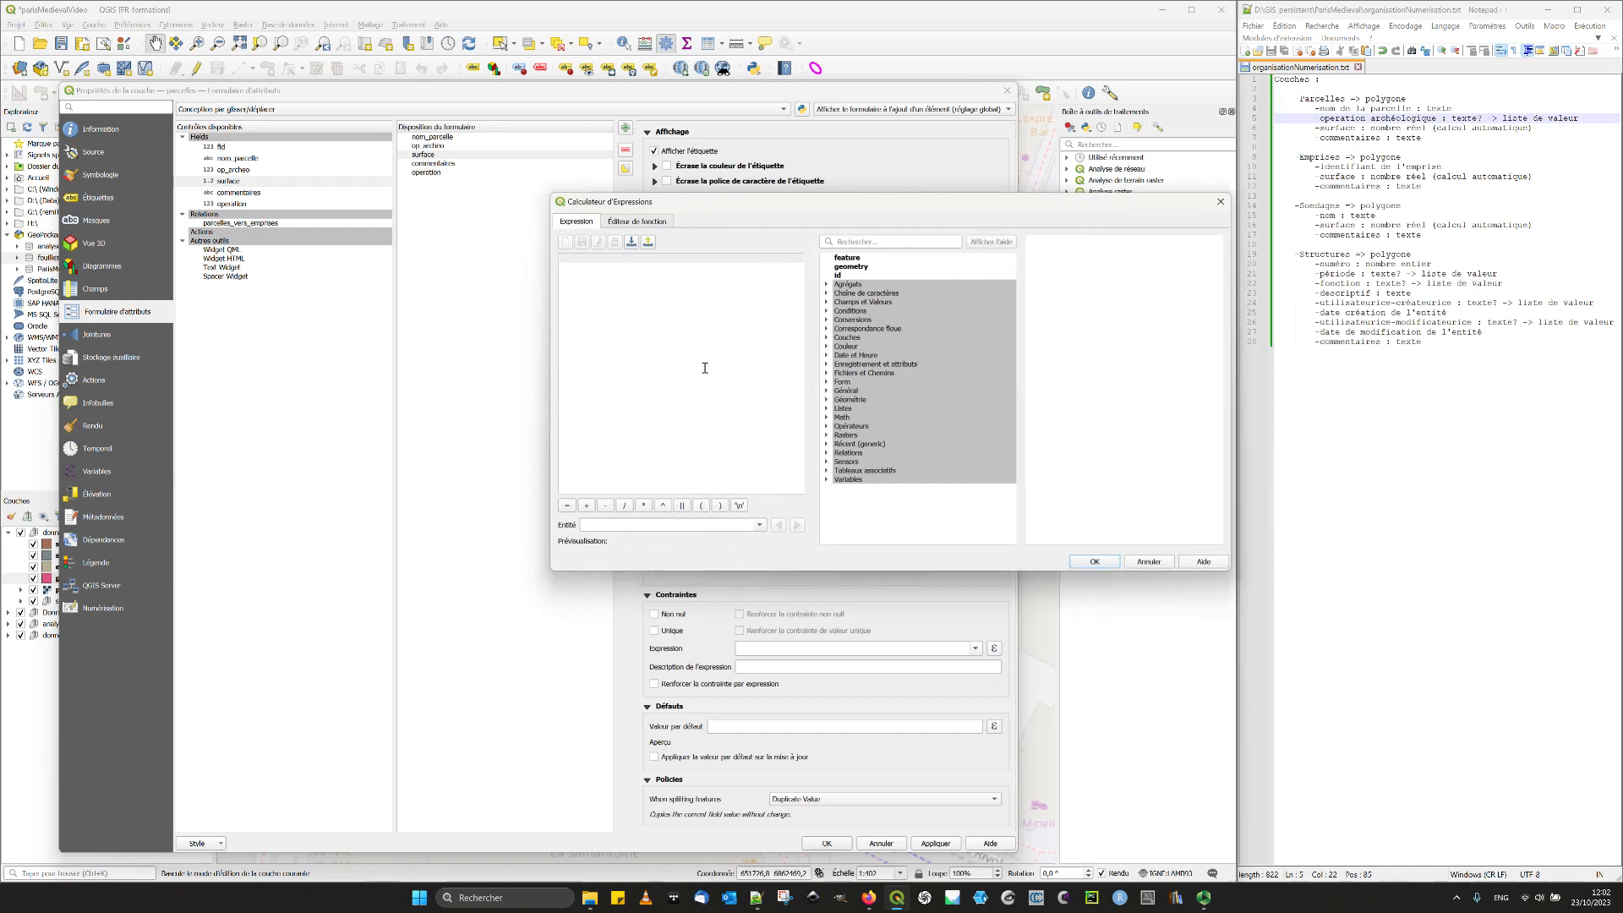
text($area)
key(Return)
click(1108, 563)
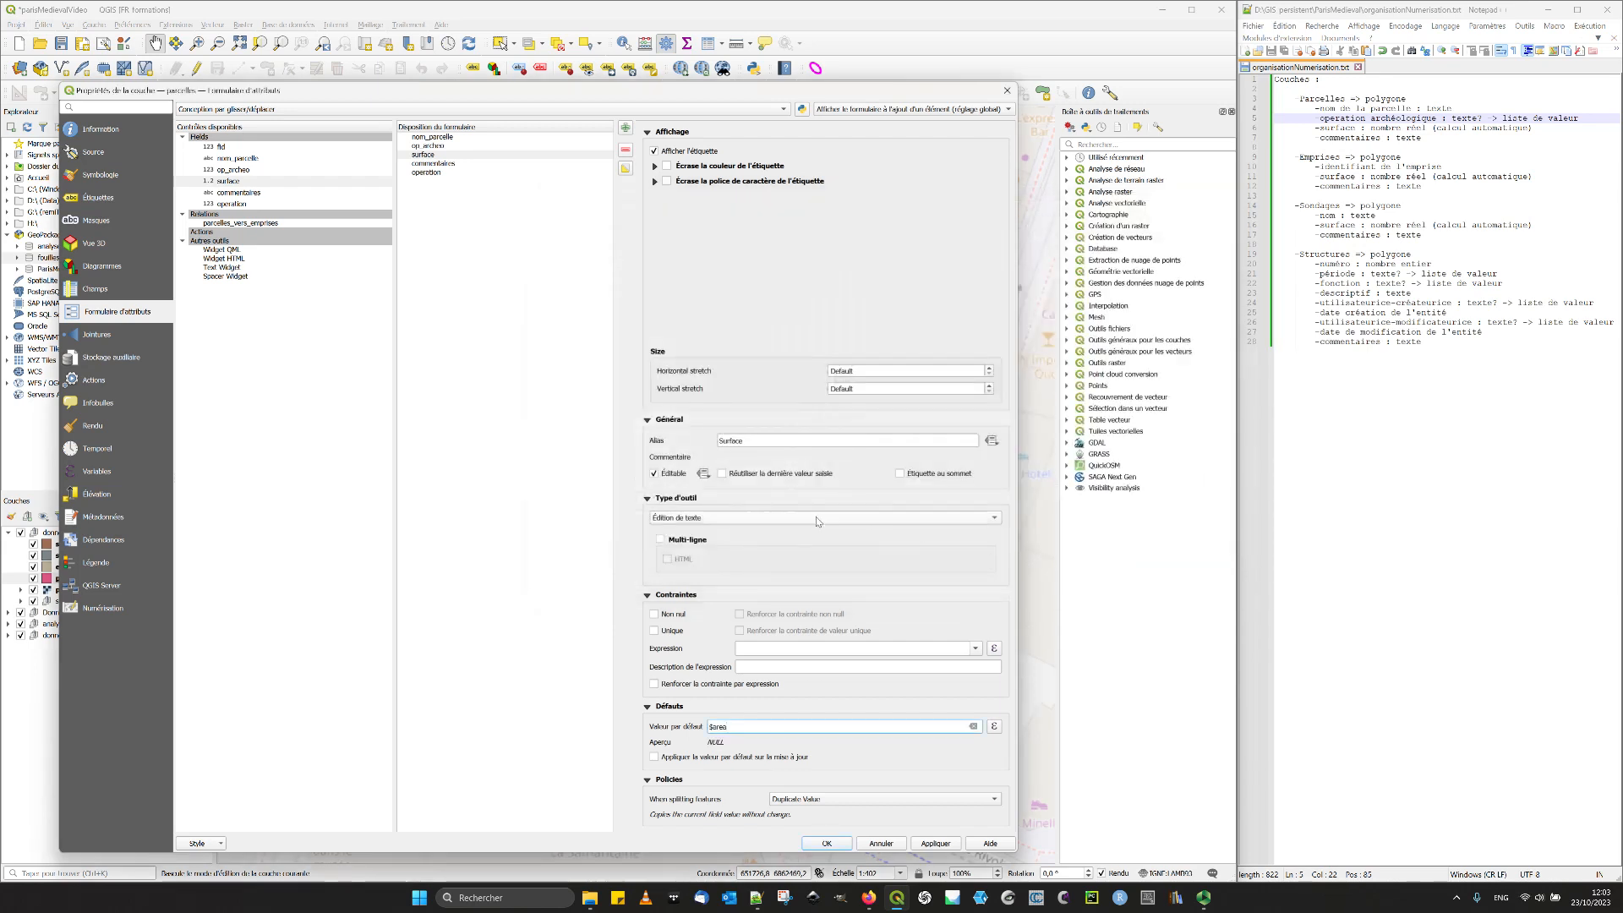
- Apply the surface default value on update, keep Duplicate Value as the splitting policy, and validate the layer properties
click(701, 519)
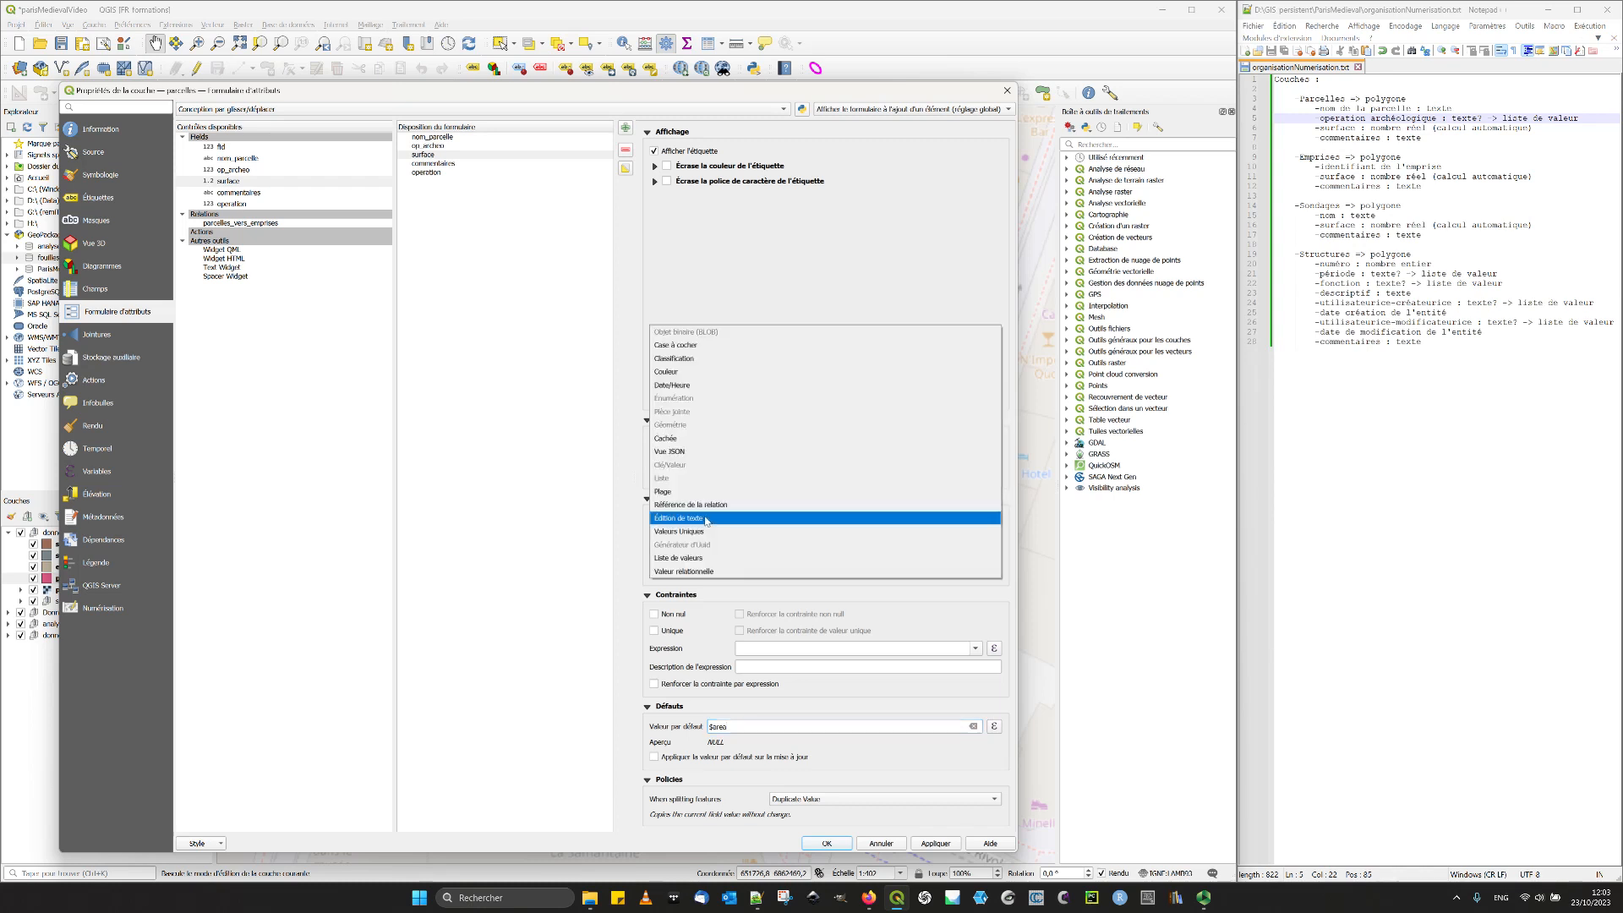
click(466, 467)
click(427, 154)
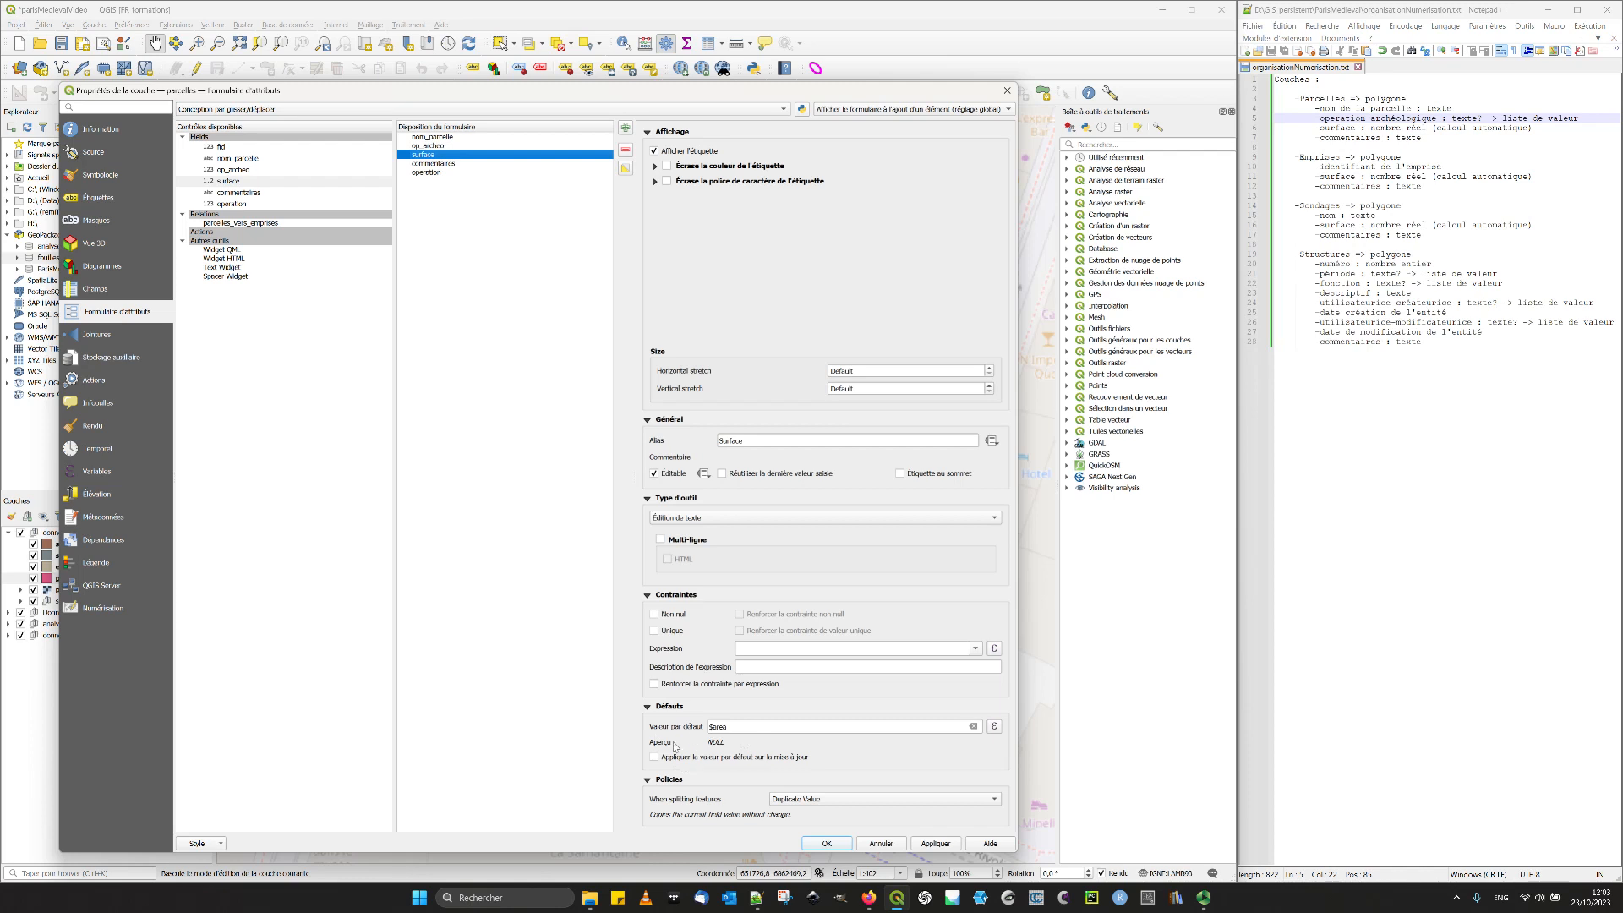
click(723, 759)
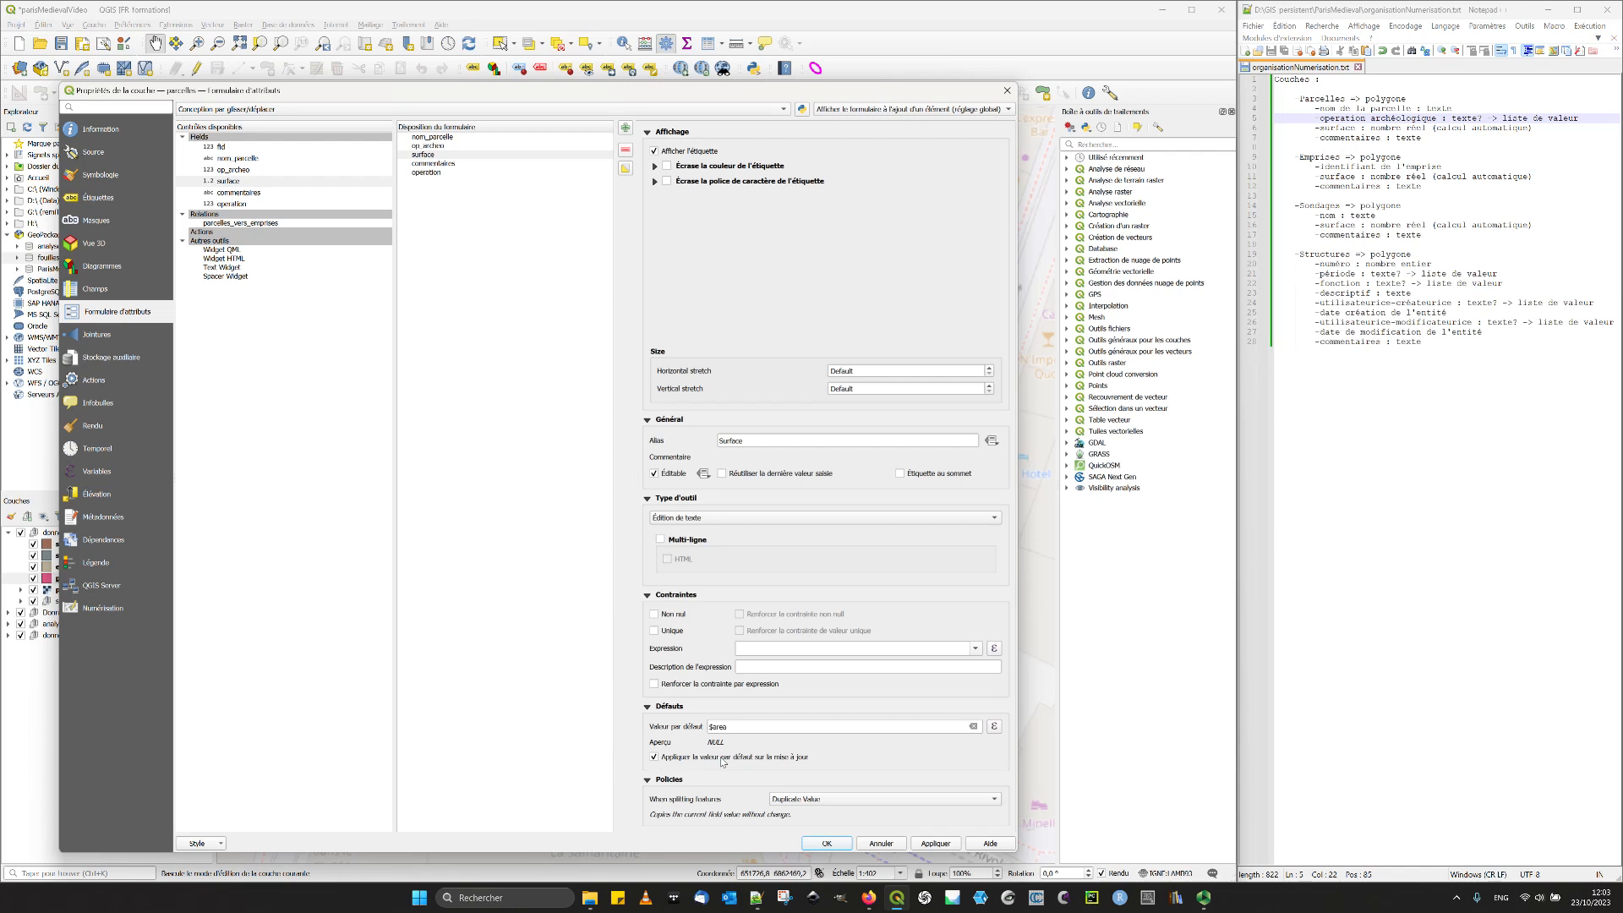
click(845, 800)
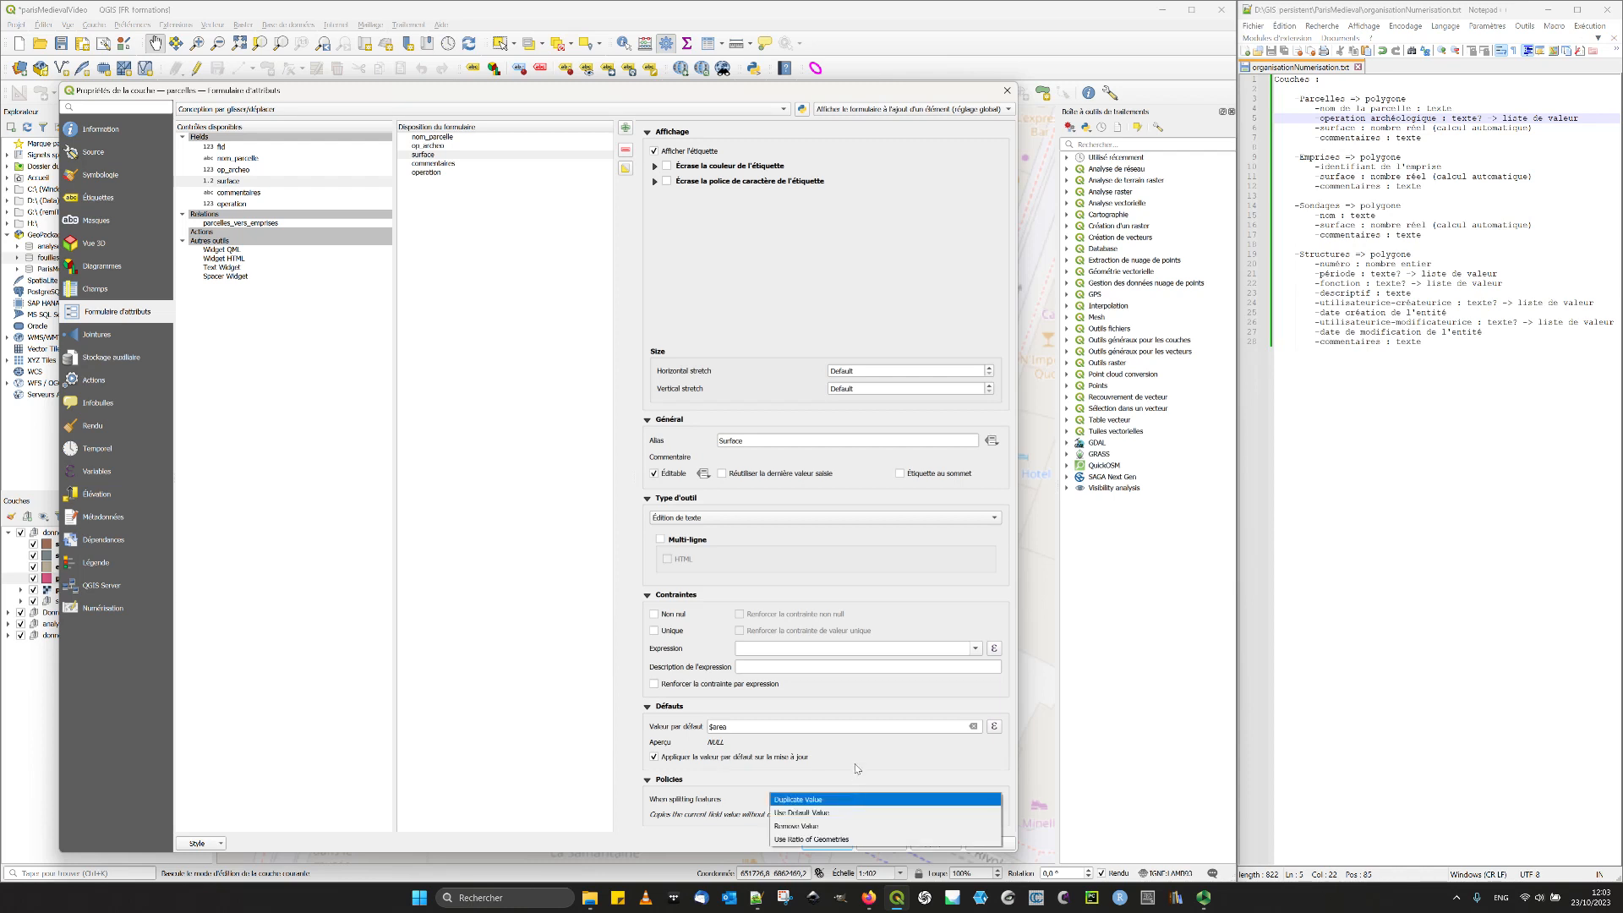
click(799, 800)
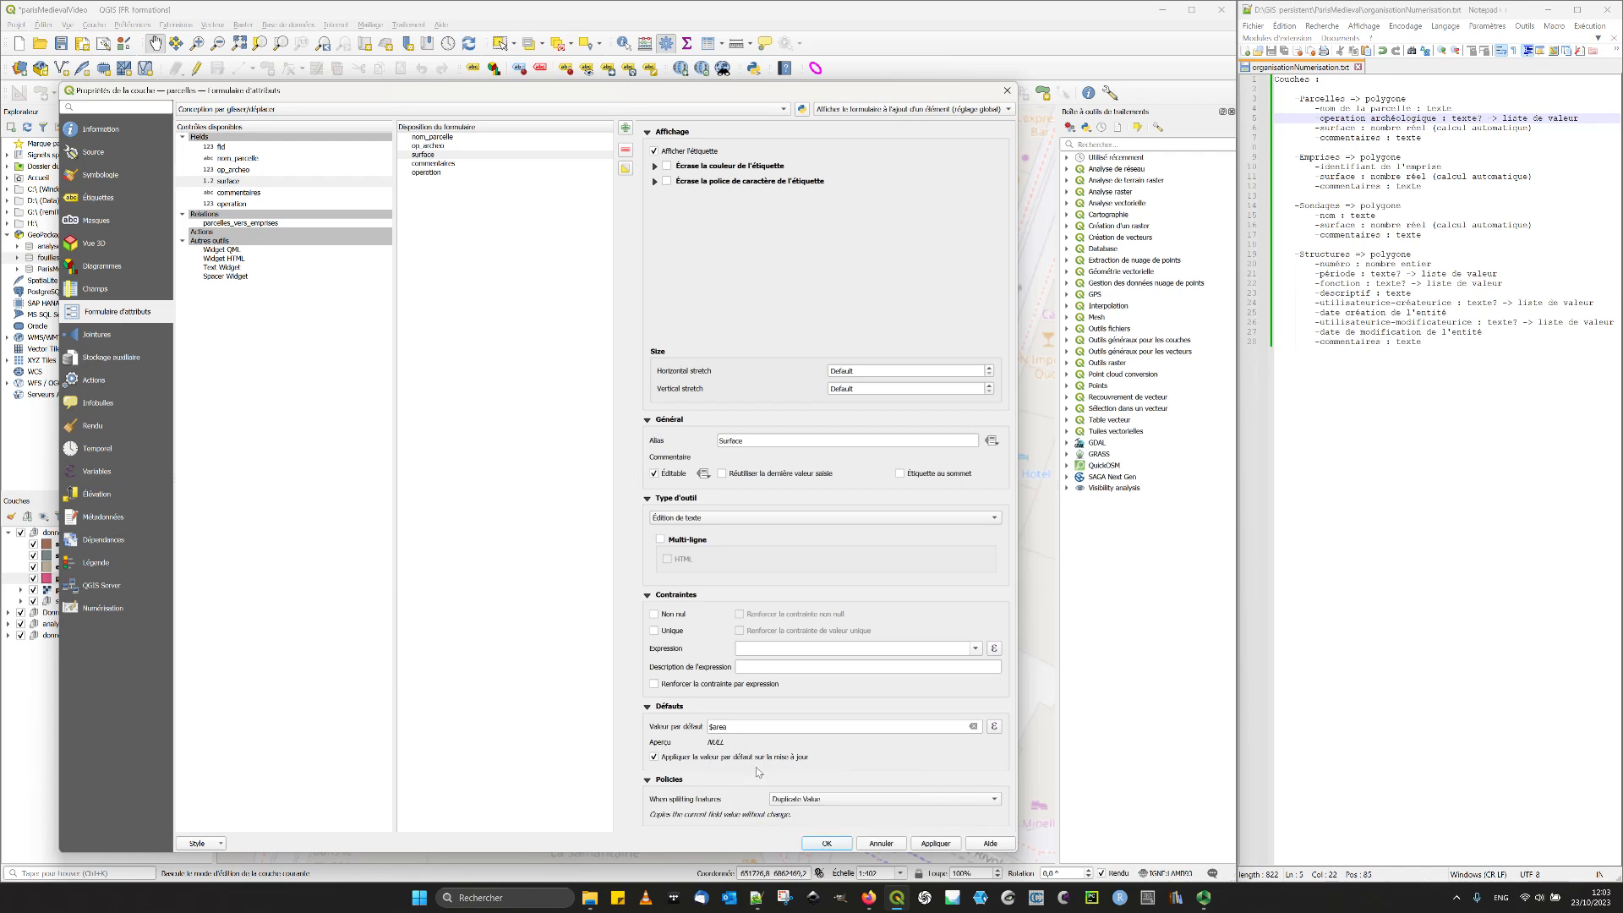
click(947, 844)
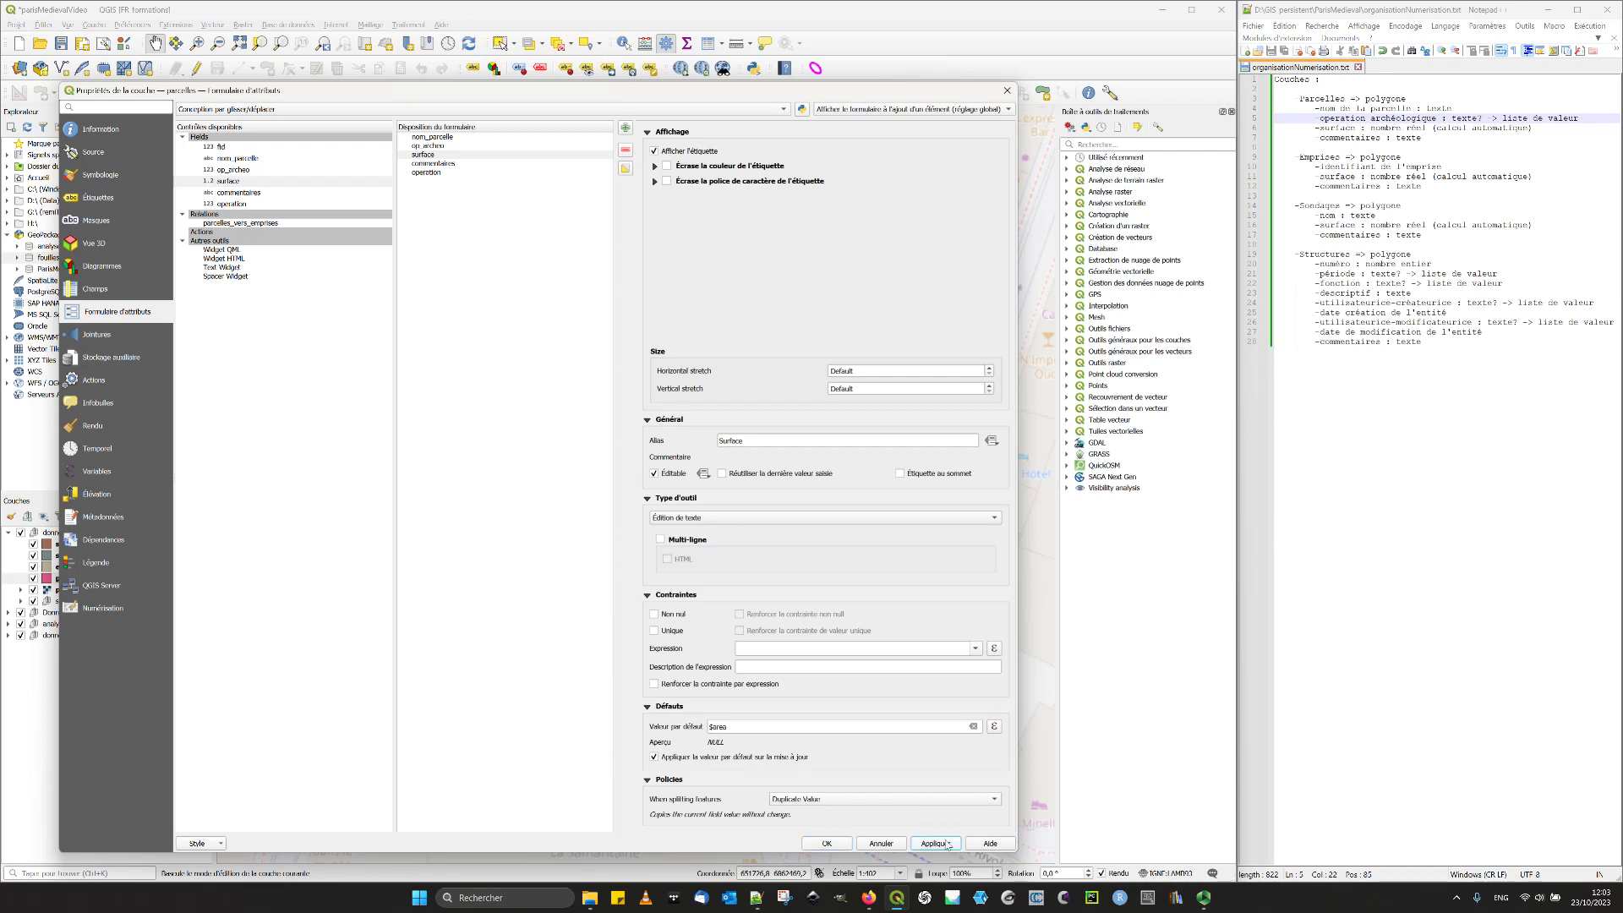
click(827, 845)
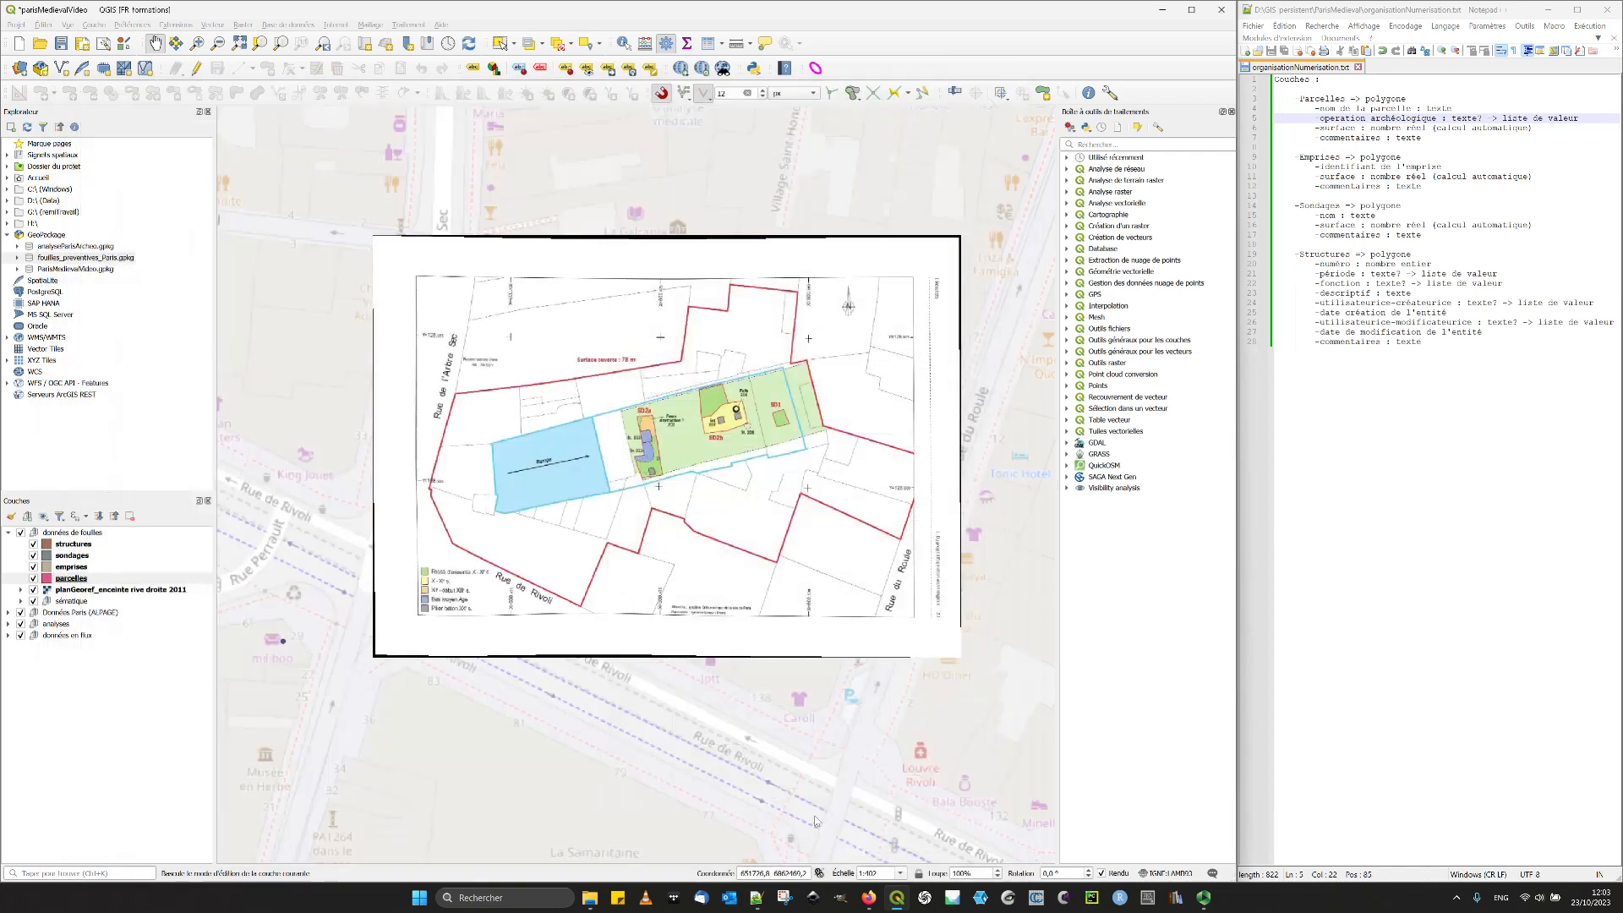
- Reopen the parcelles layer properties and check the surface field's data type in the list of fields
click(85, 579)
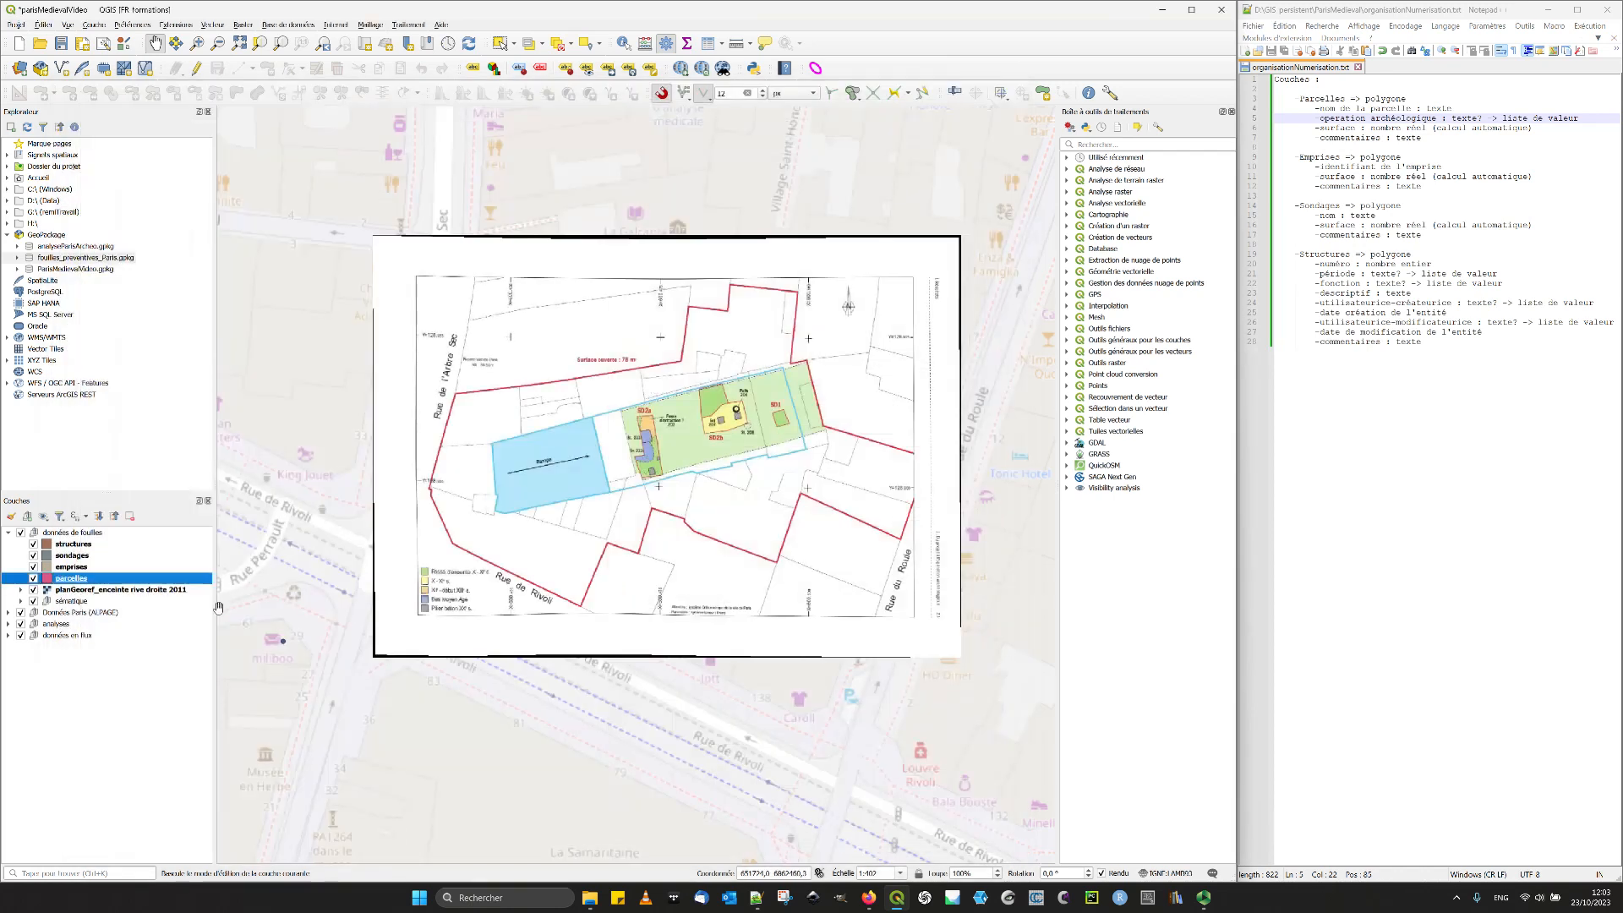
right_click(91, 584)
click(181, 864)
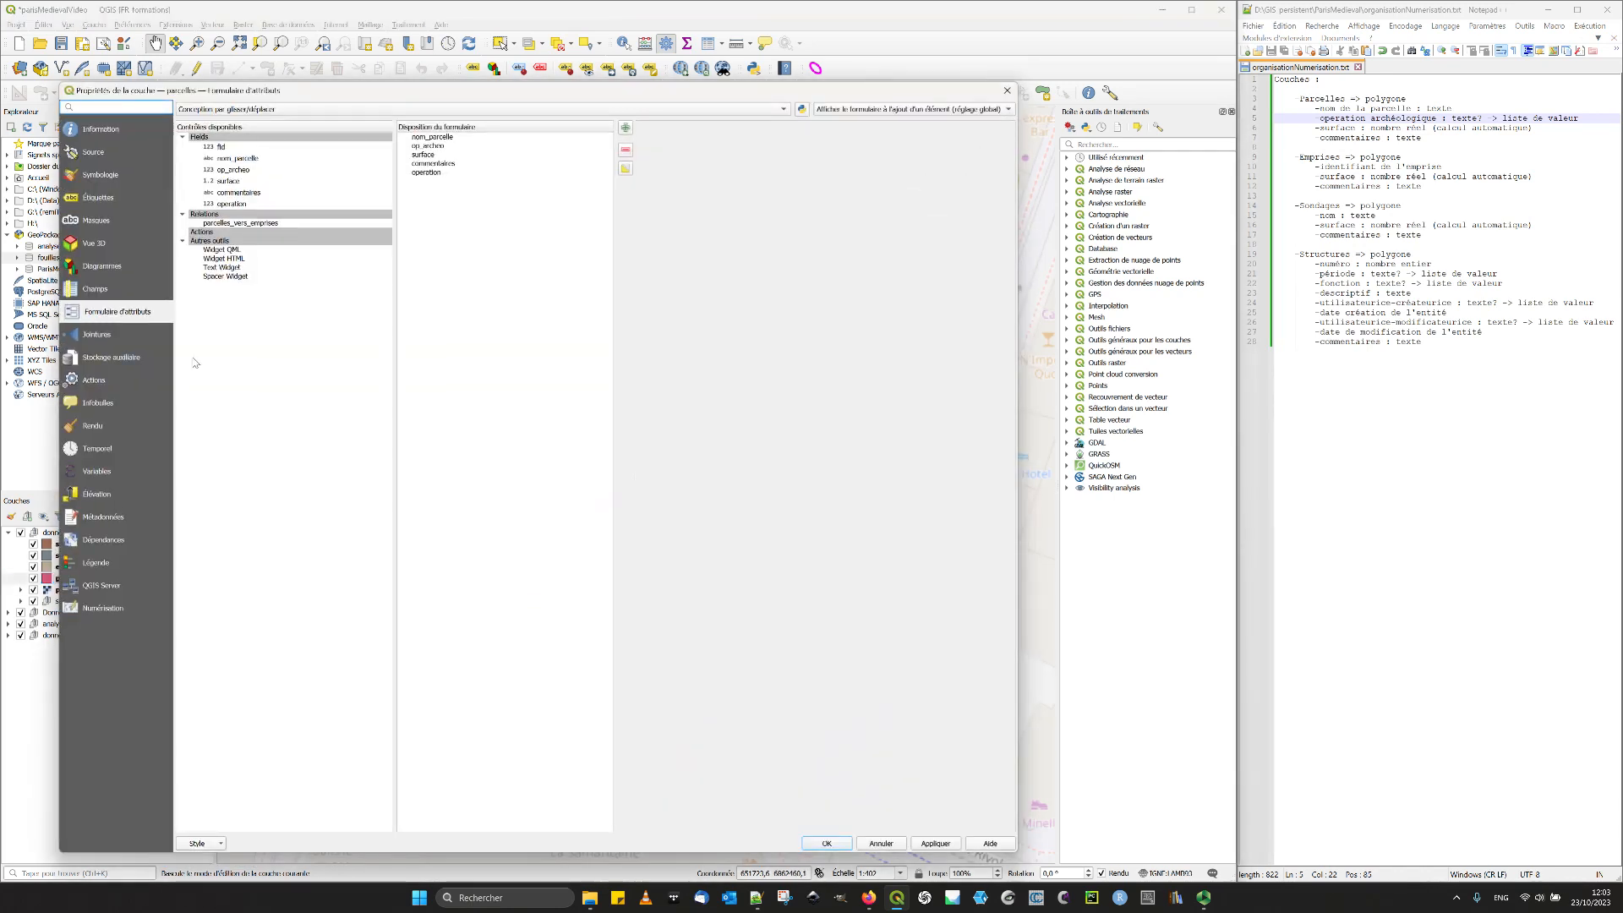
click(105, 294)
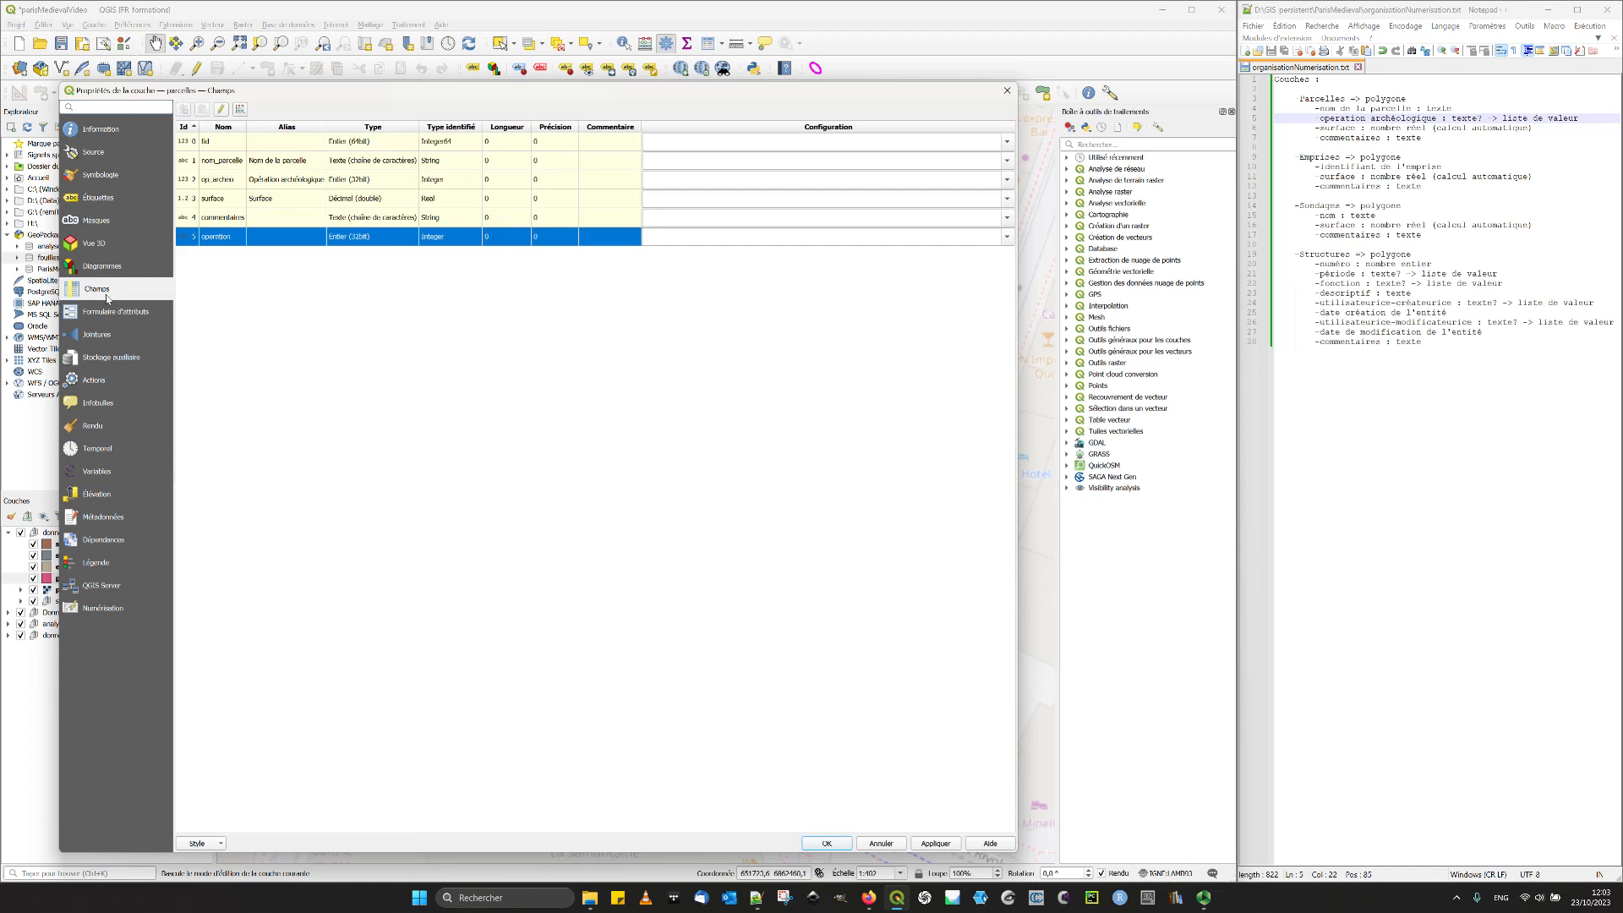
click(296, 199)
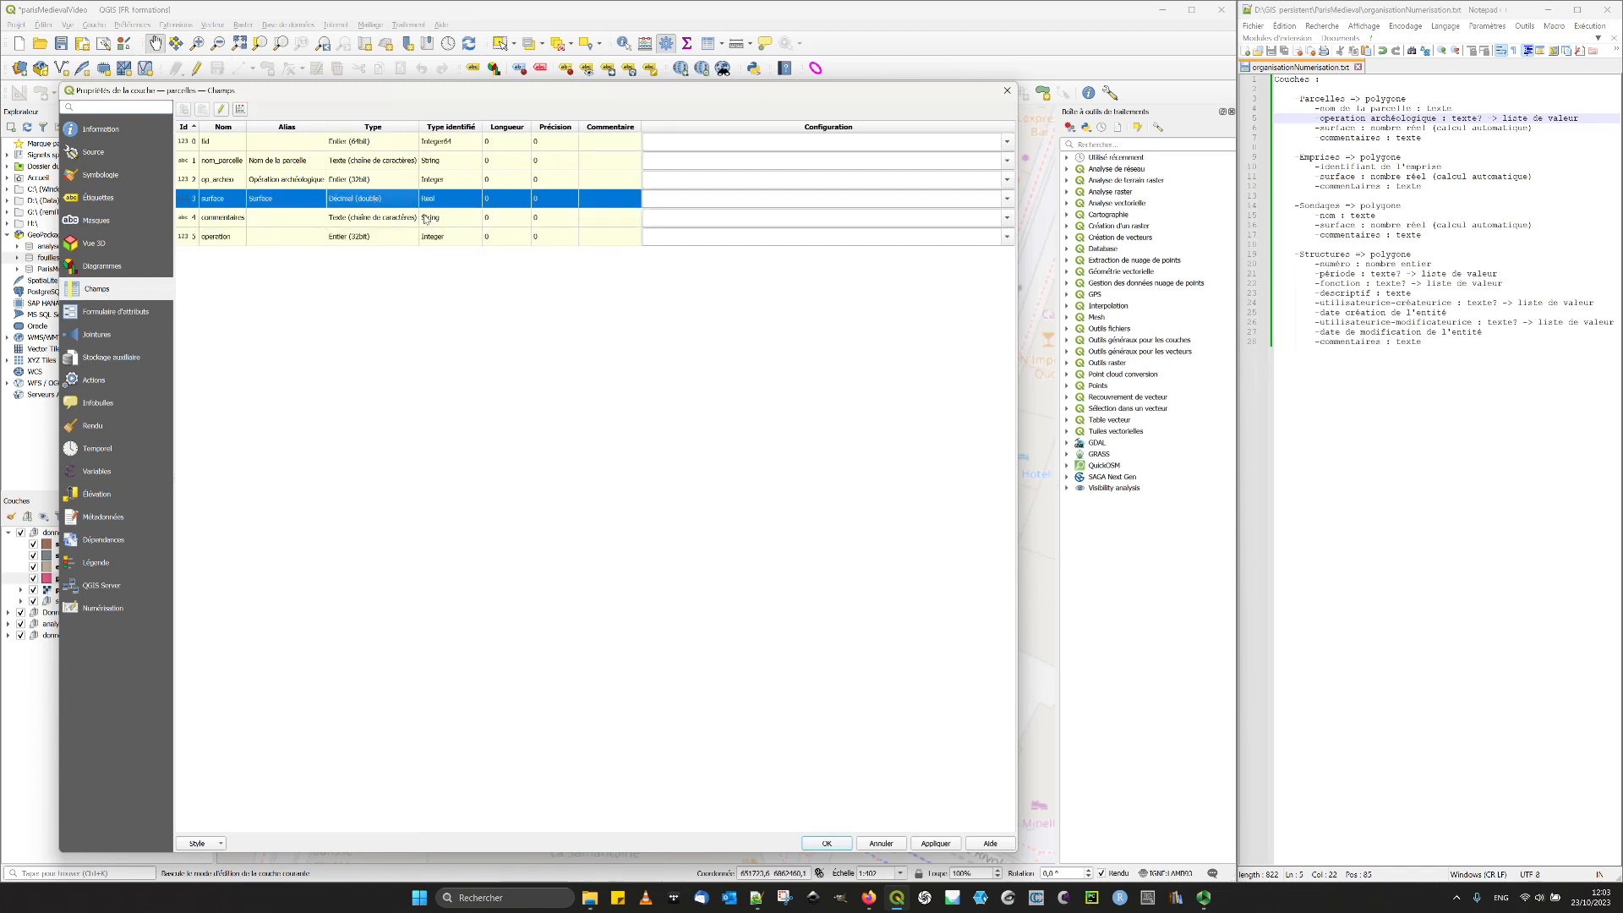
- Return to the parcelles attribute form and set the surface field's widget type to Plage
click(118, 311)
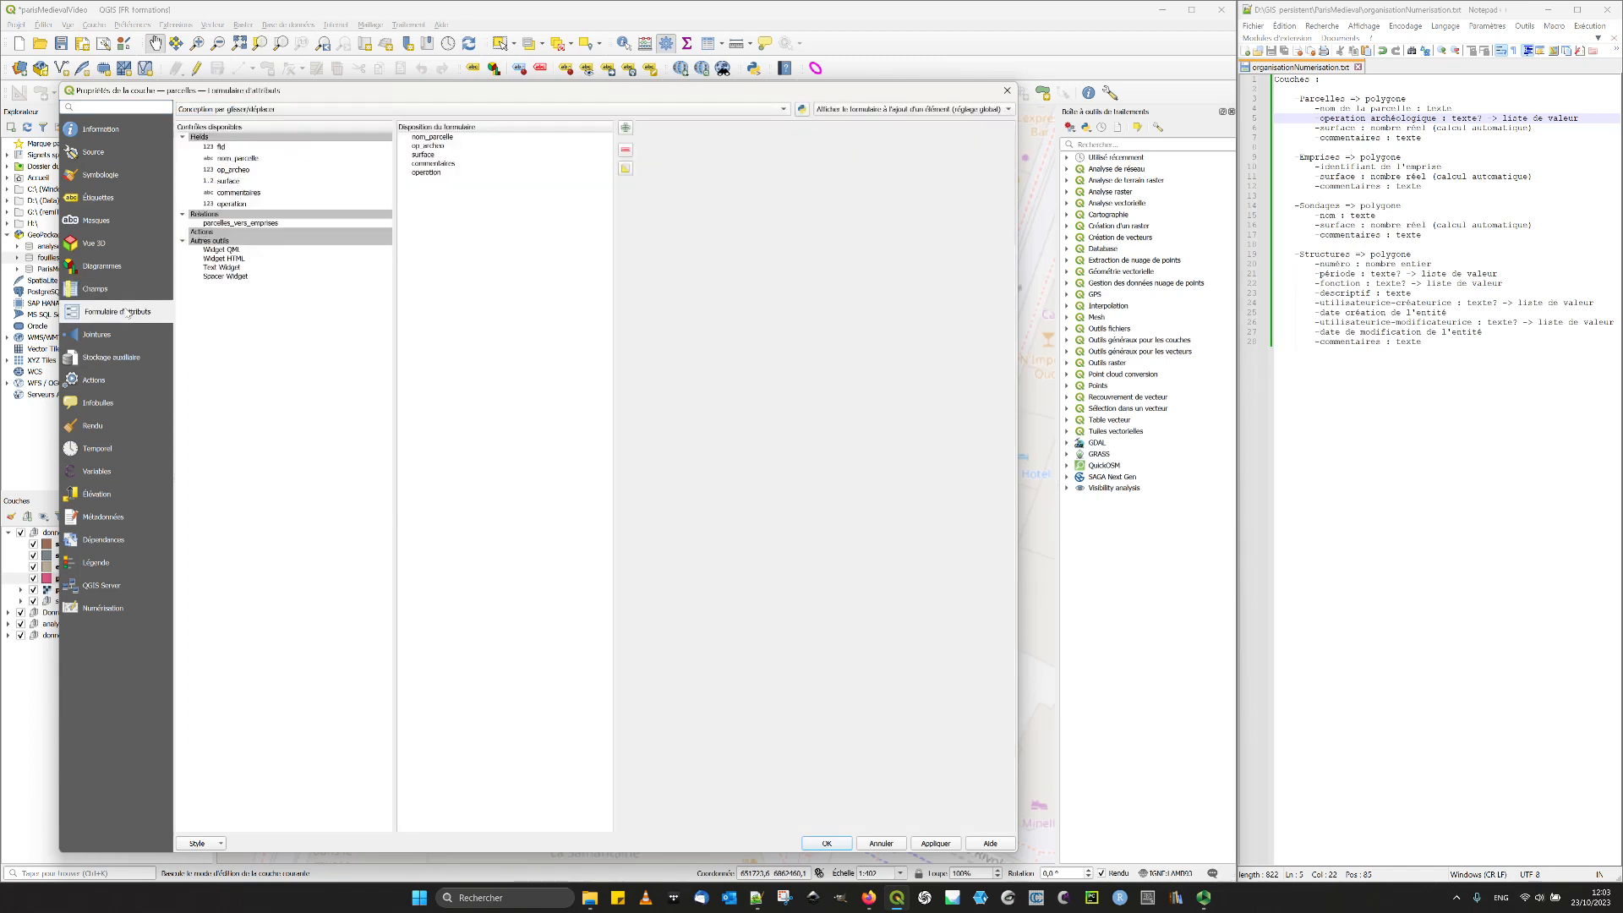
click(433, 155)
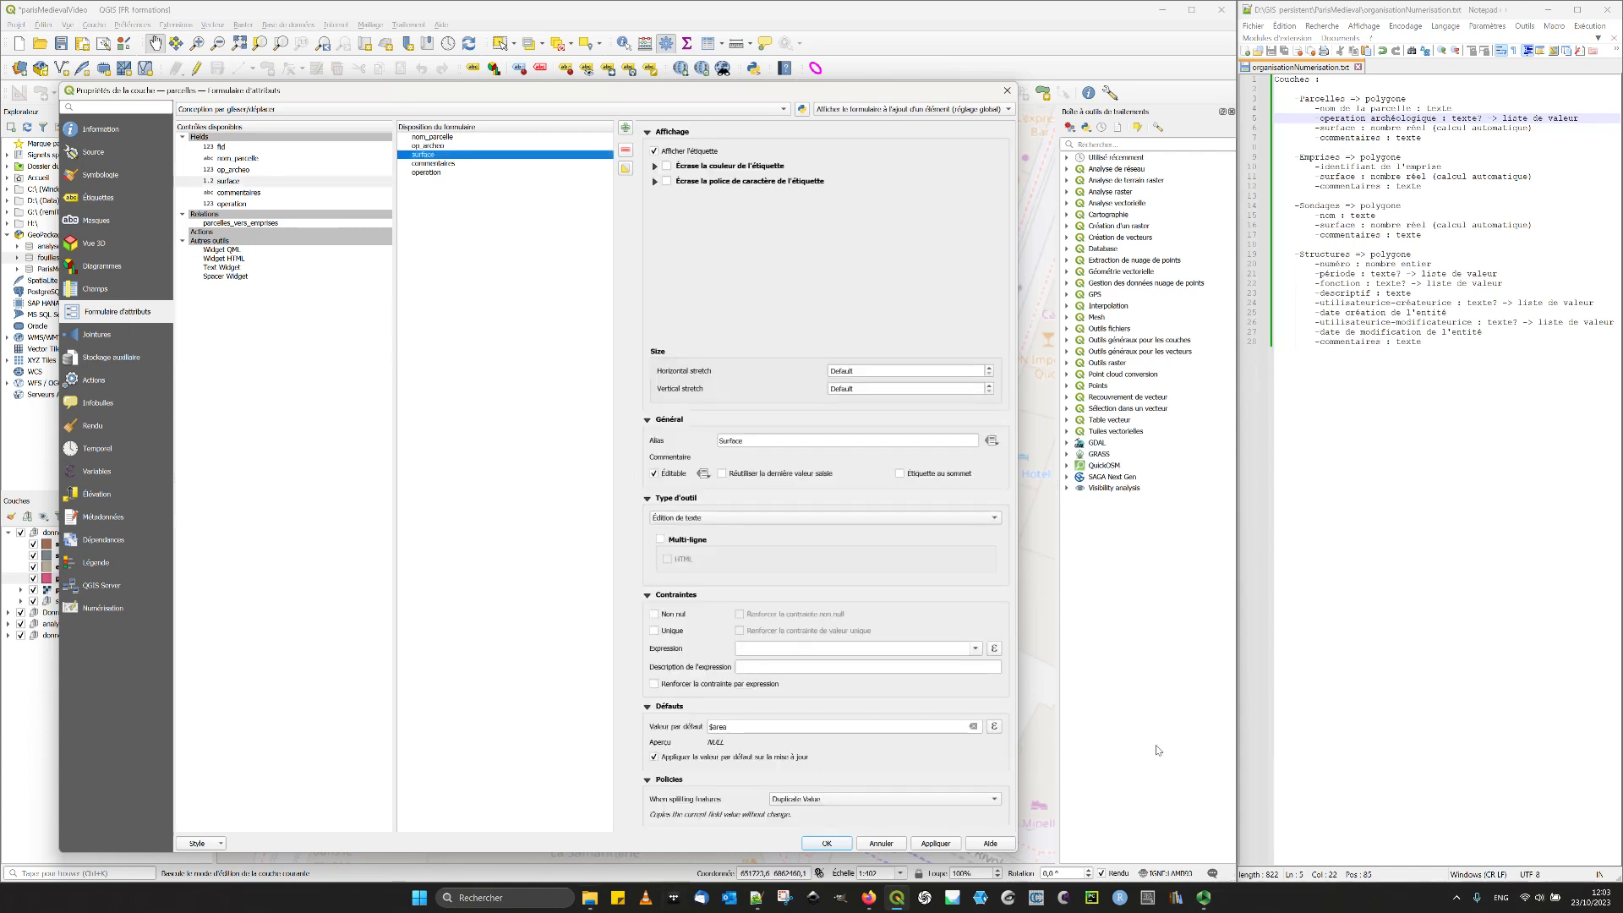
click(827, 518)
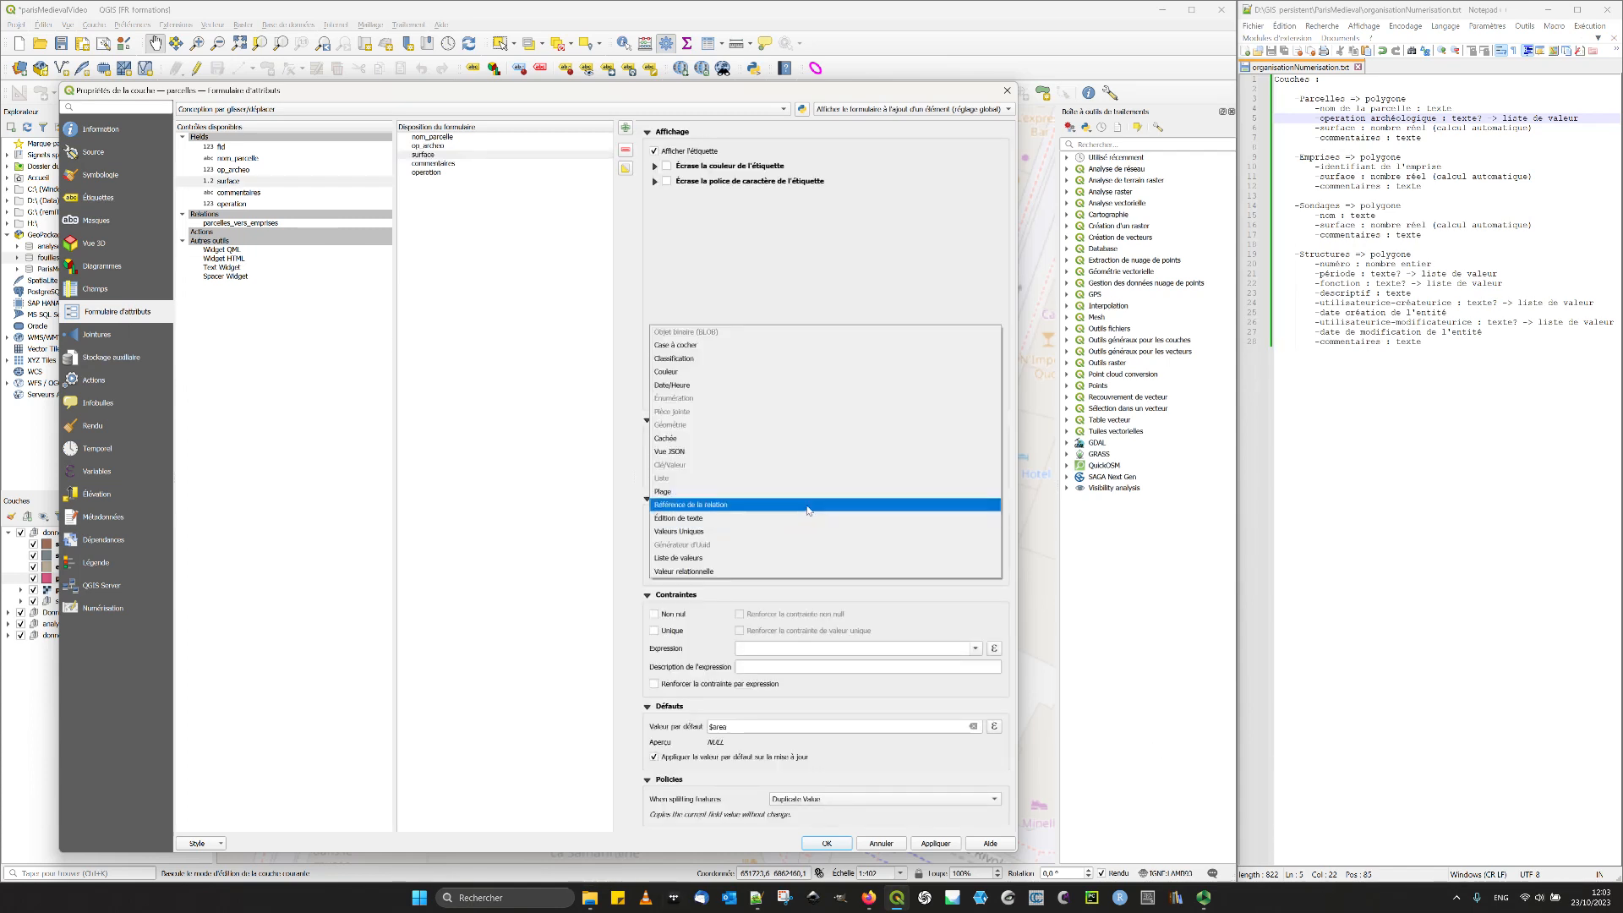
click(736, 491)
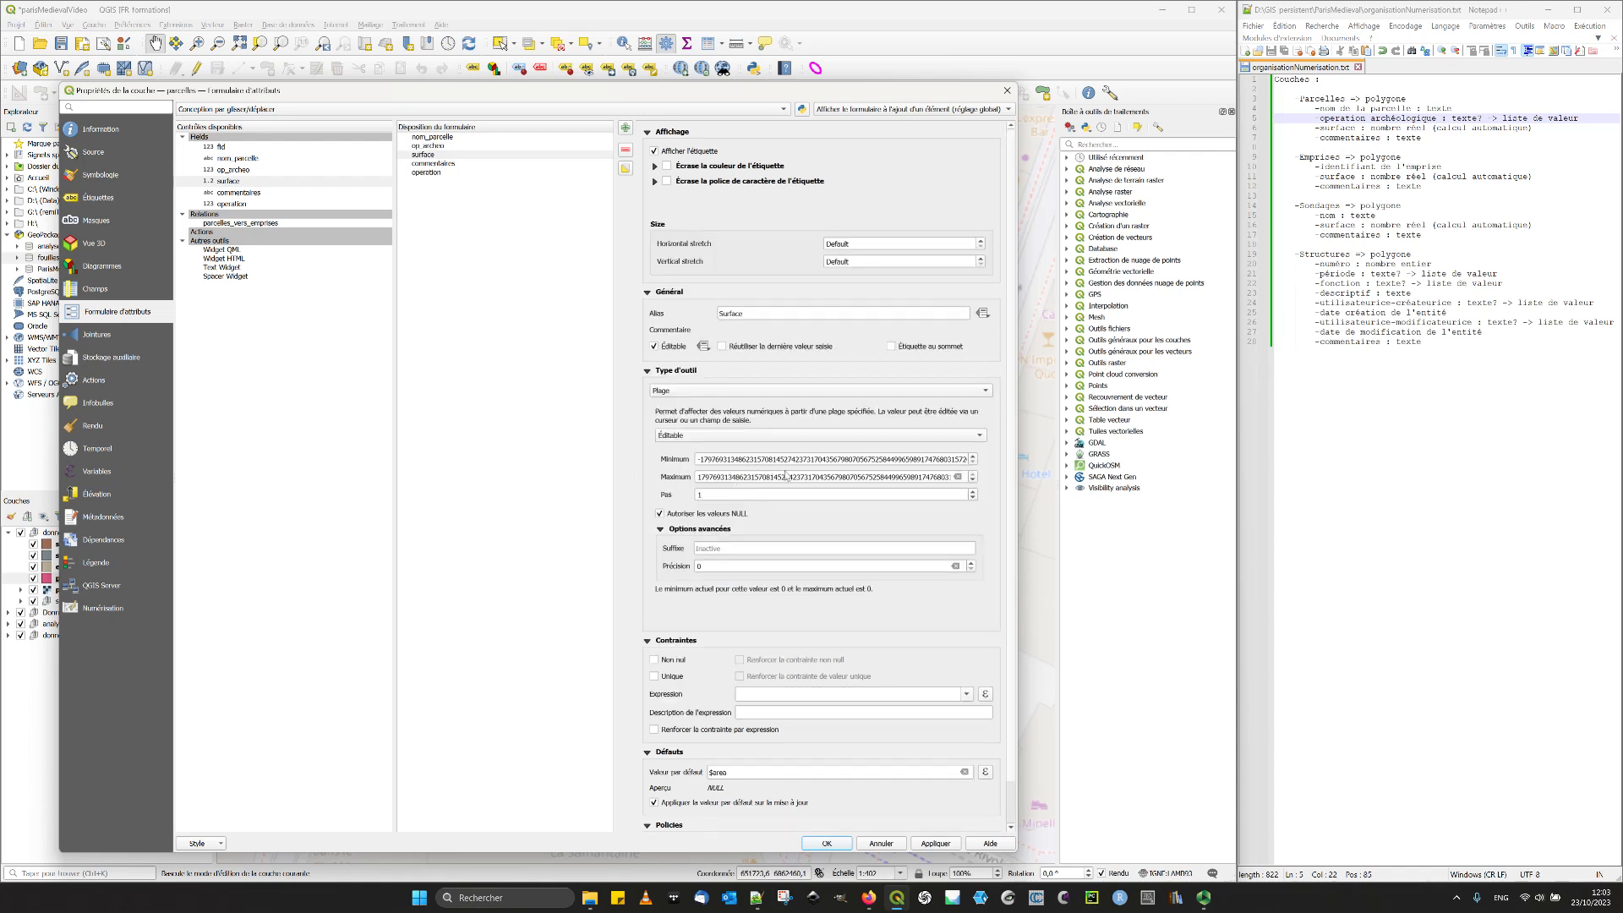
- Set the surface range's minimum to 0 and clear its maximum value
double_click(723, 462)
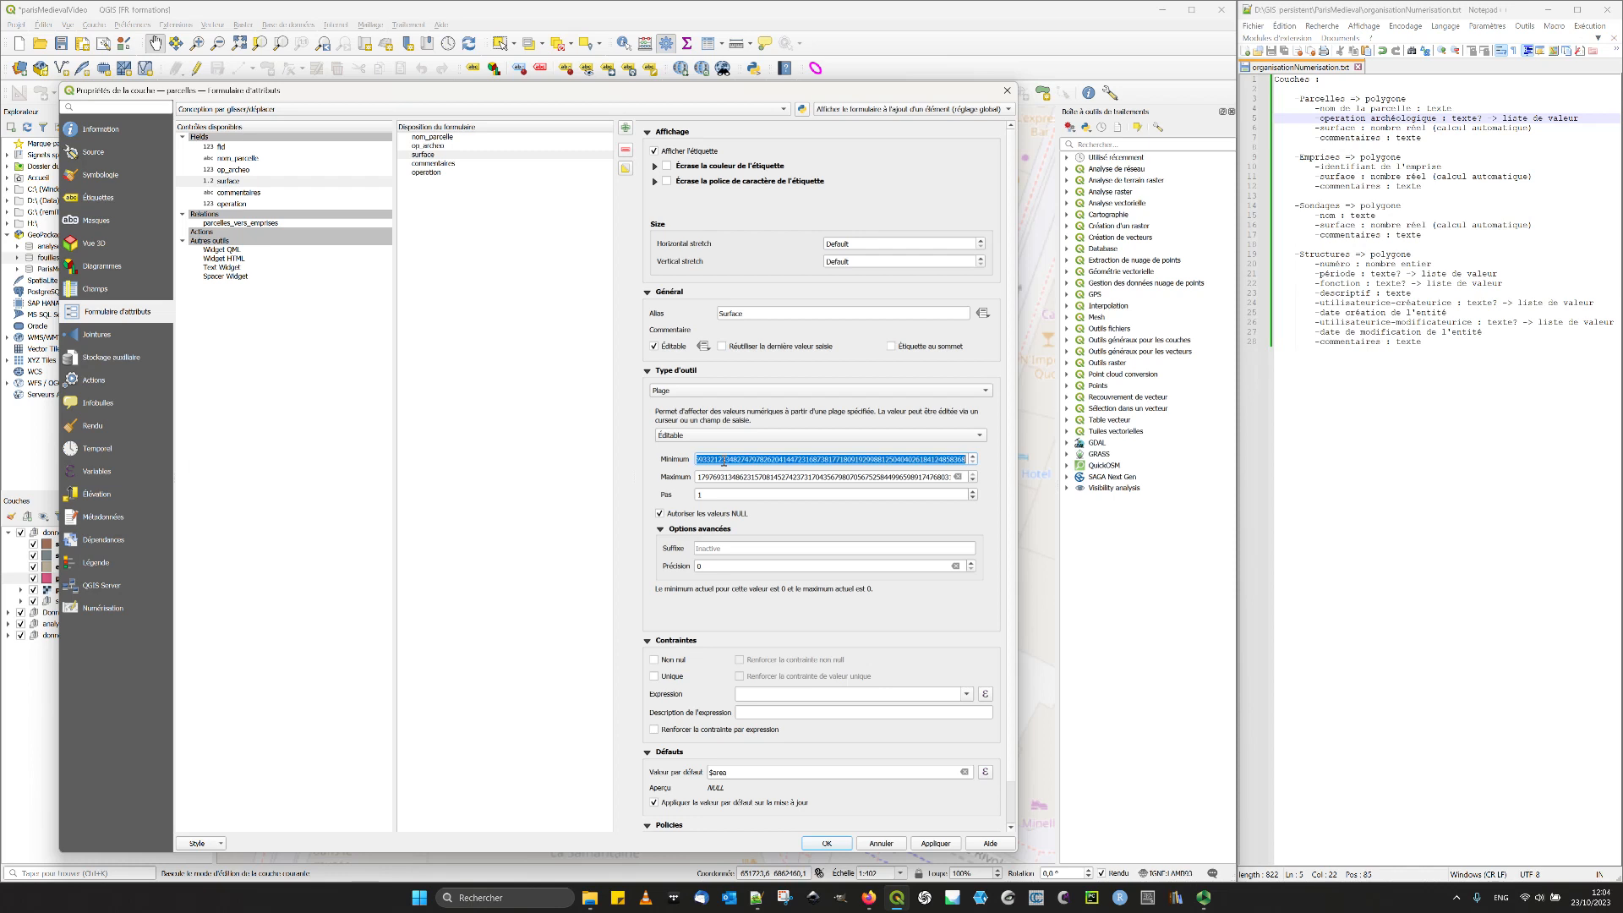
text(0)
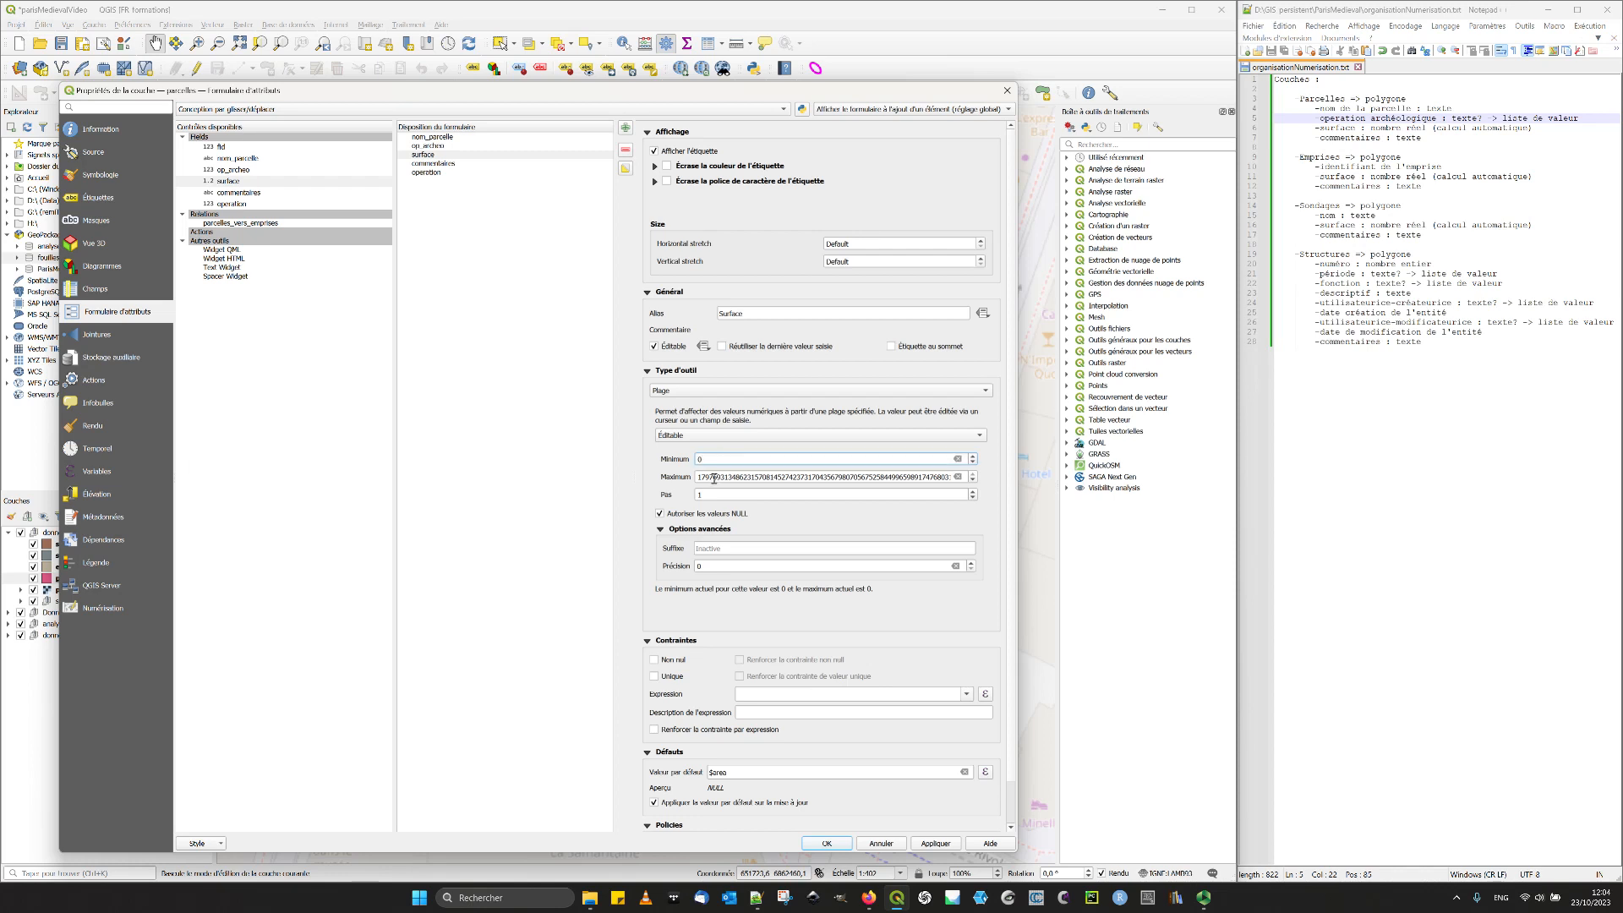
double_click(712, 478)
text(10)
key(BackSpace)
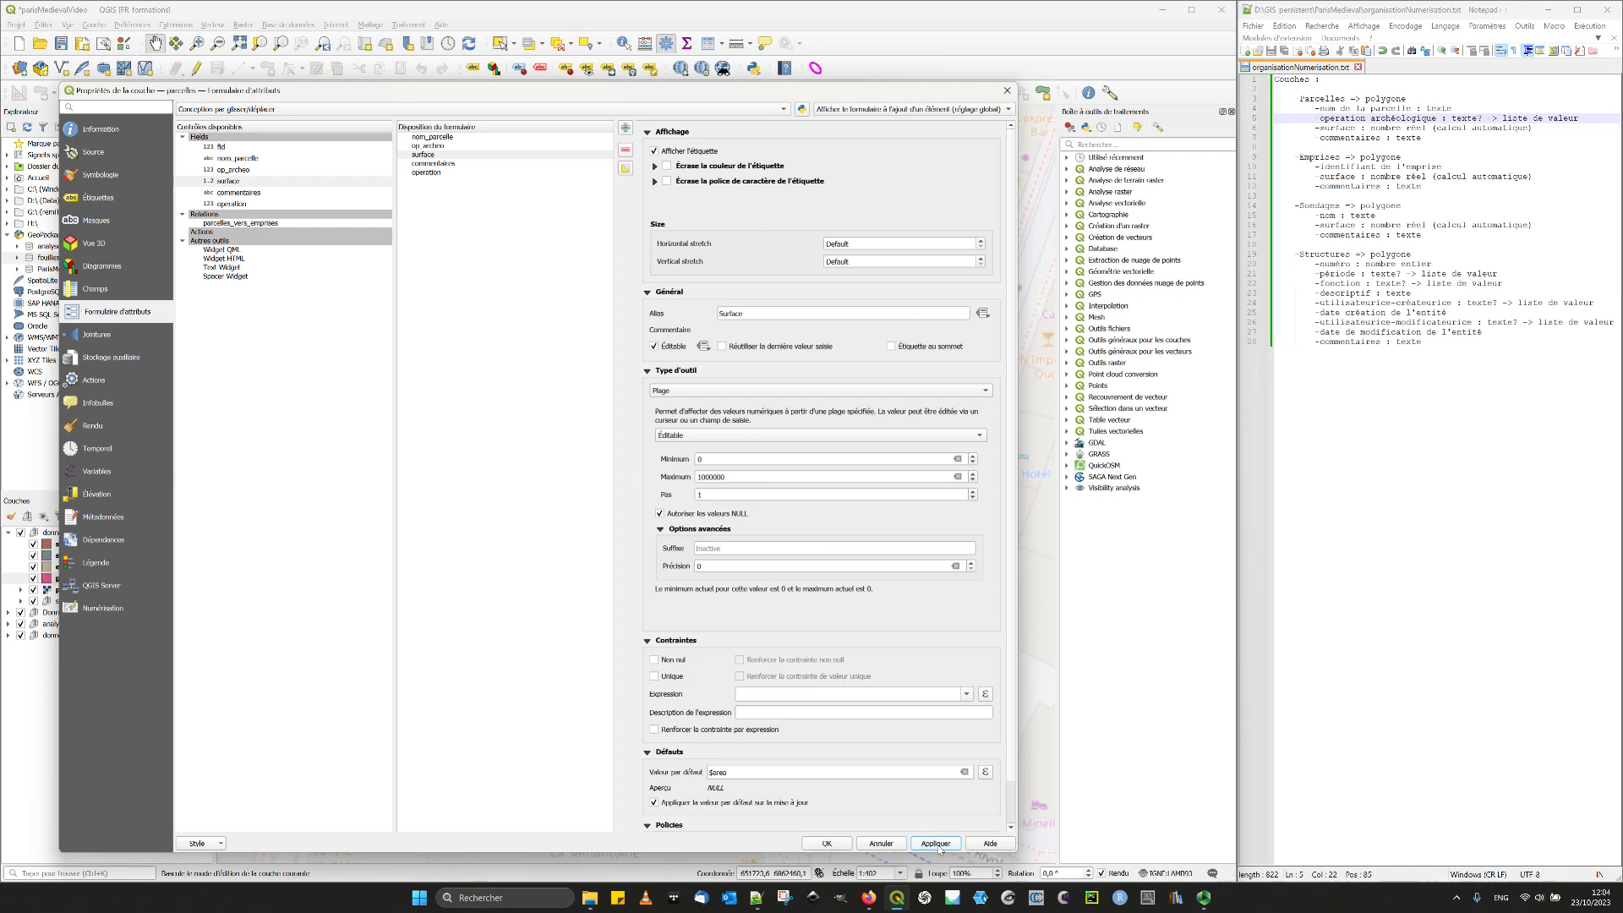
- Give the commentaires field the alias "Commentaires" and make its text edit widget multi-line
click(446, 164)
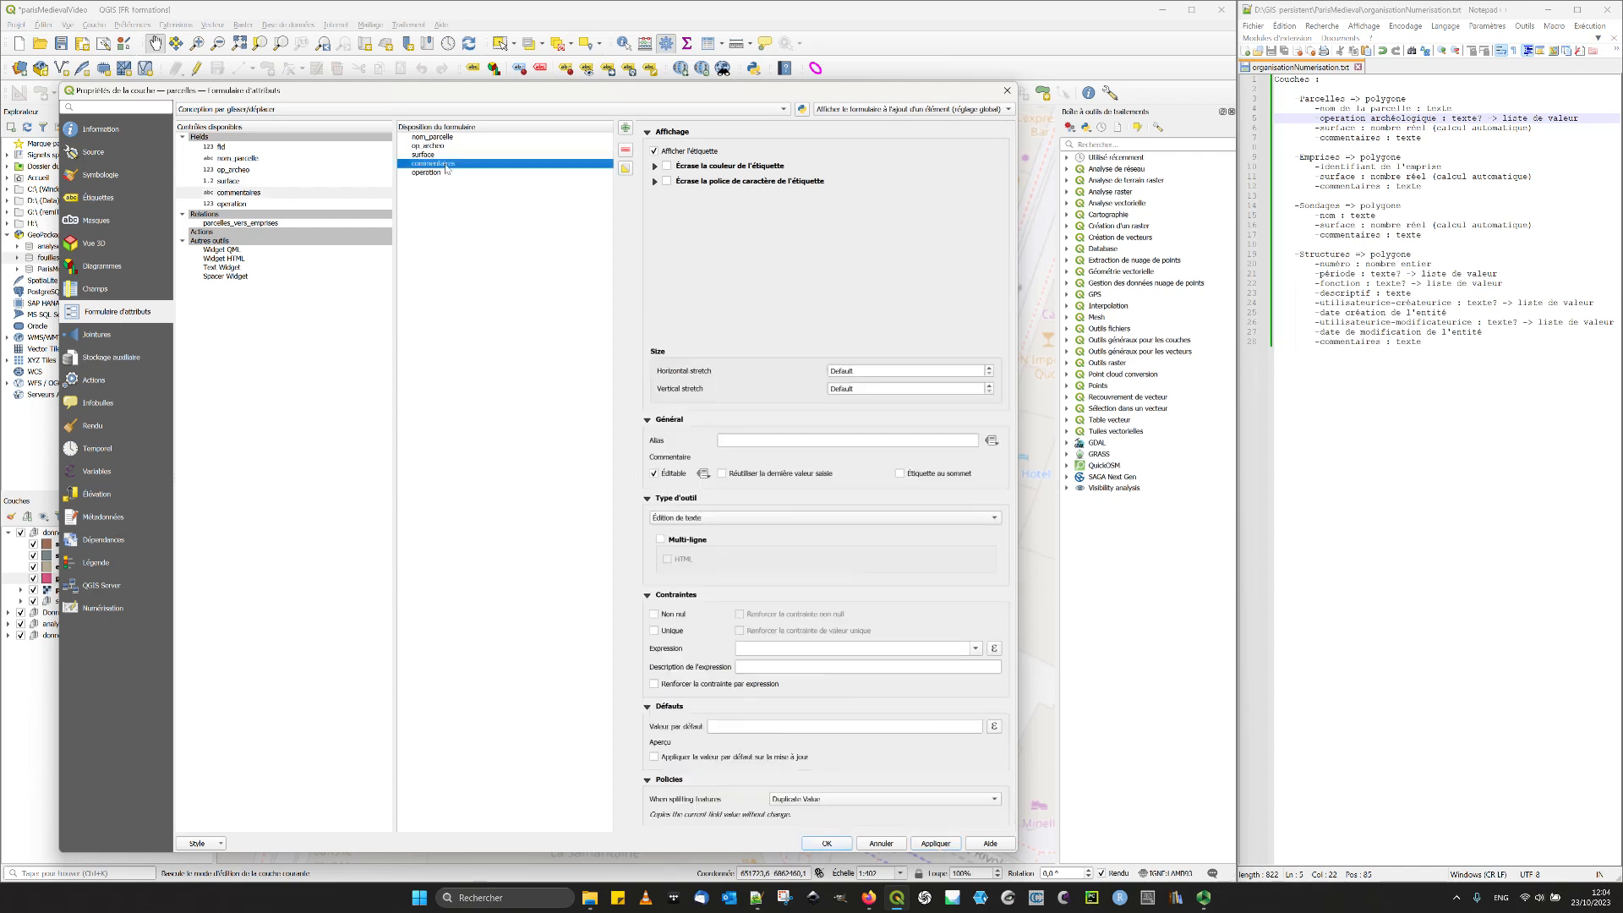
click(770, 439)
text(Commentaires)
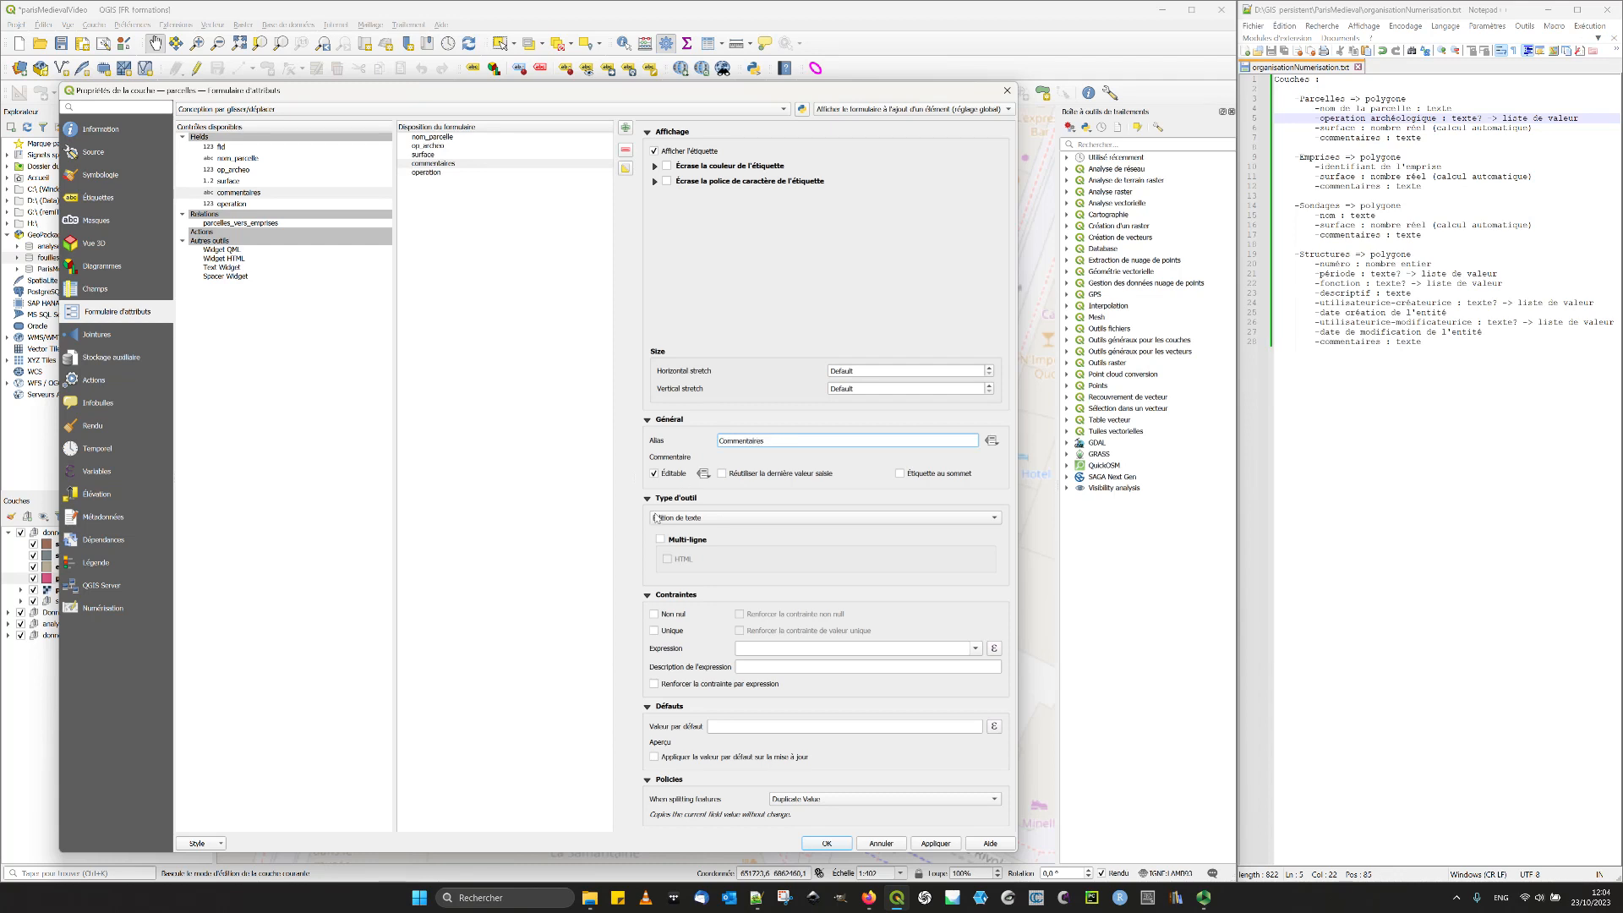
click(675, 544)
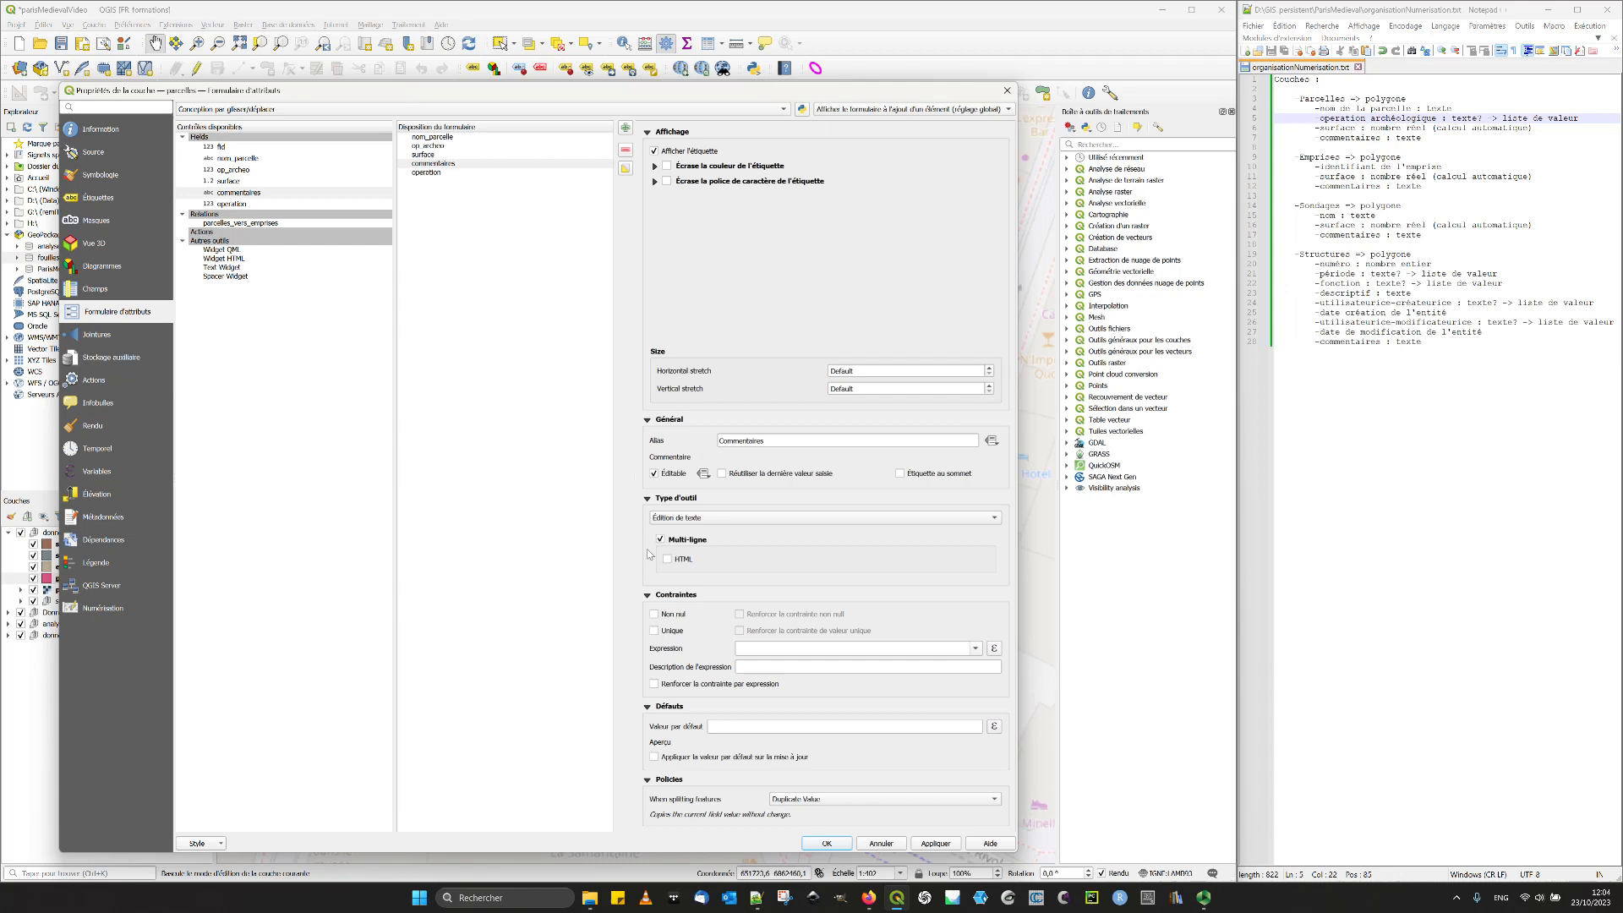
- Alias the operation field "Opération archéologique" and set its widget to Valeur relationnelle on the operations_archeologiques layer
click(461, 174)
click(746, 315)
text(Opération archiologique)
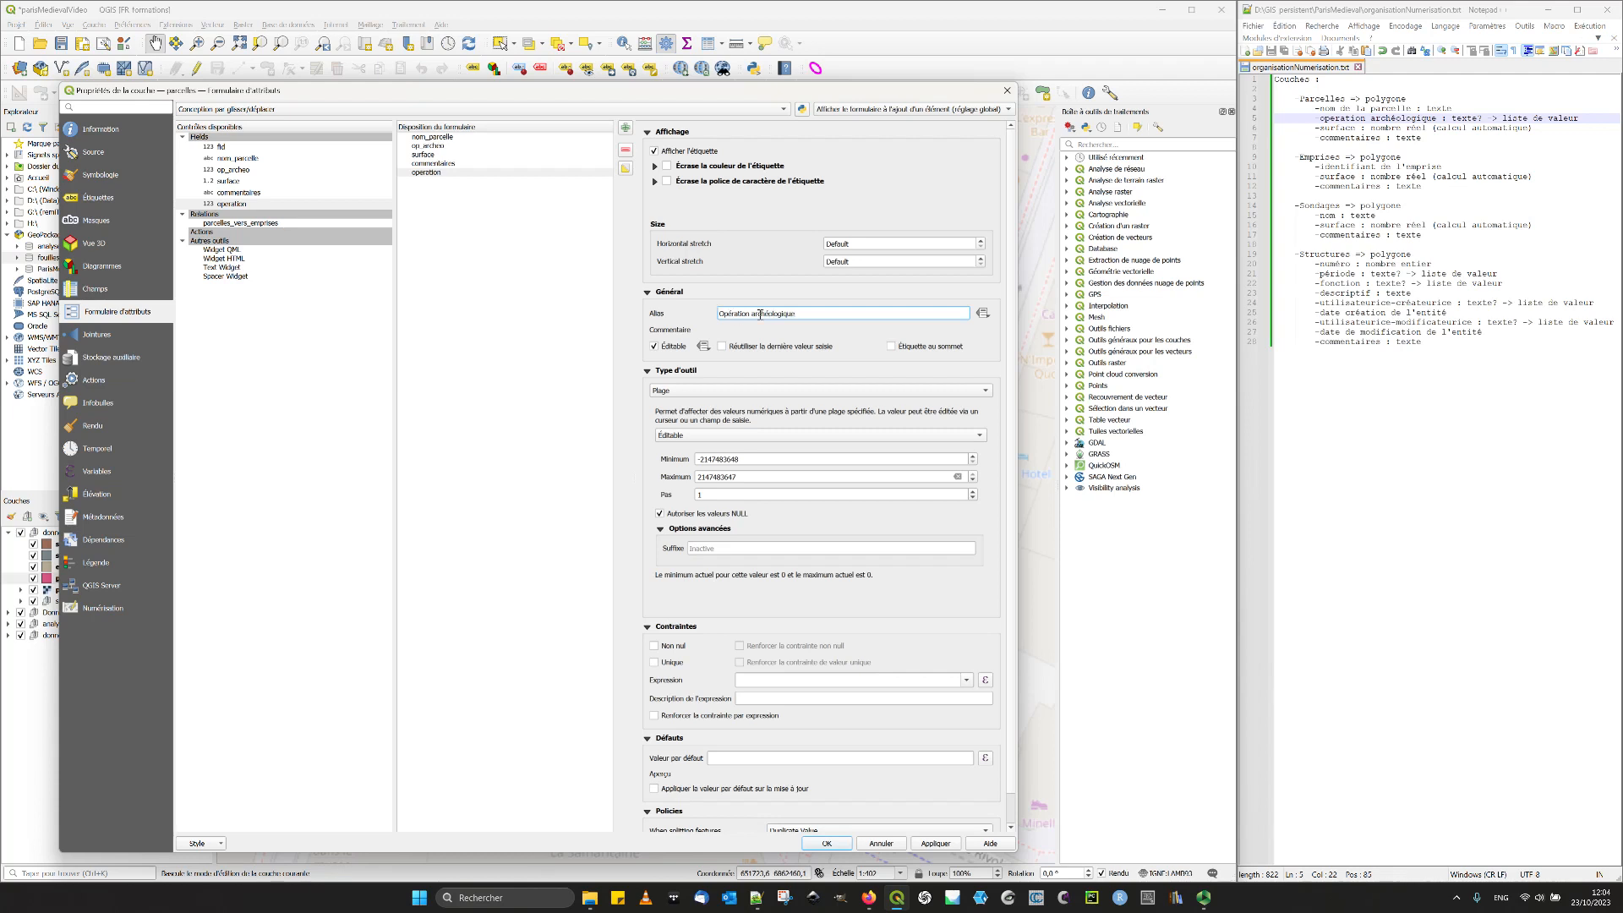
click(664, 388)
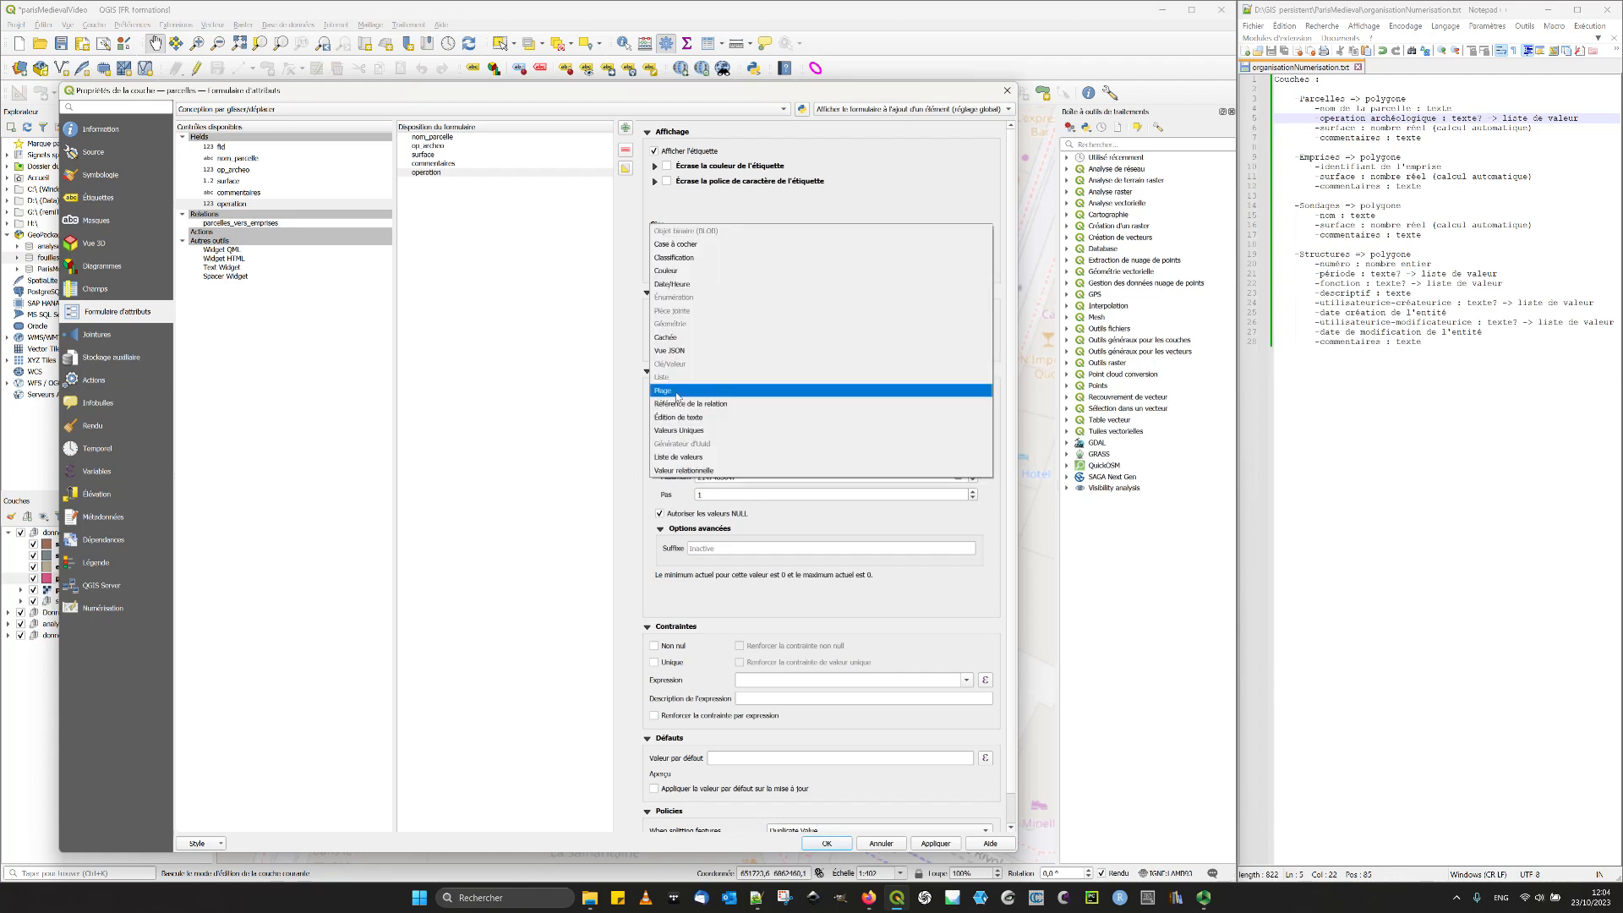
click(673, 471)
click(778, 430)
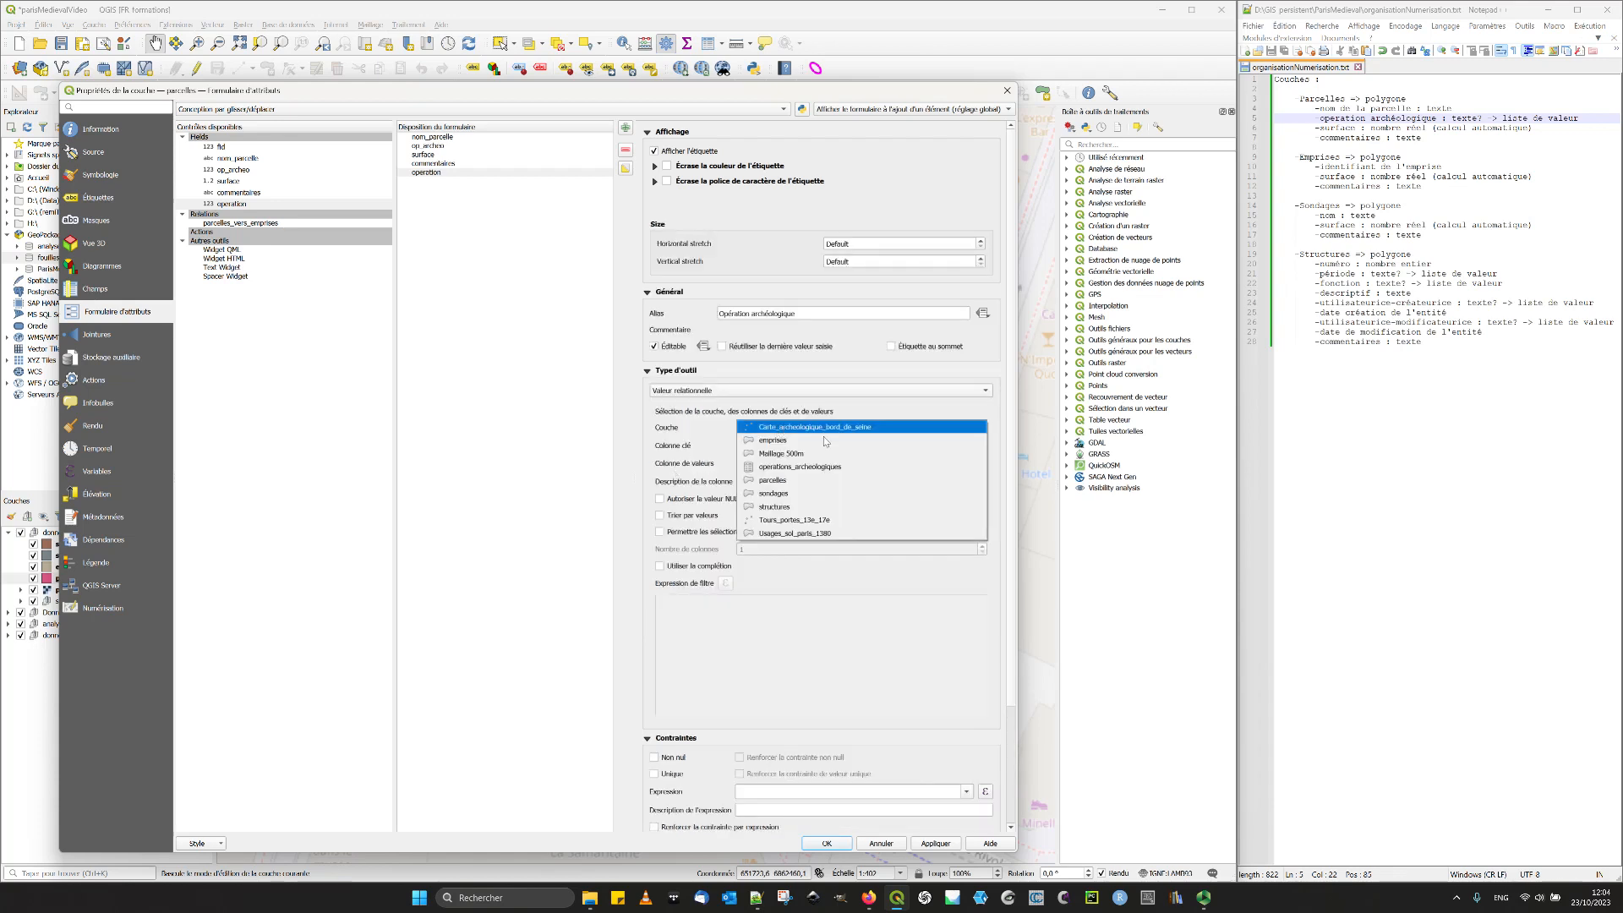
click(814, 467)
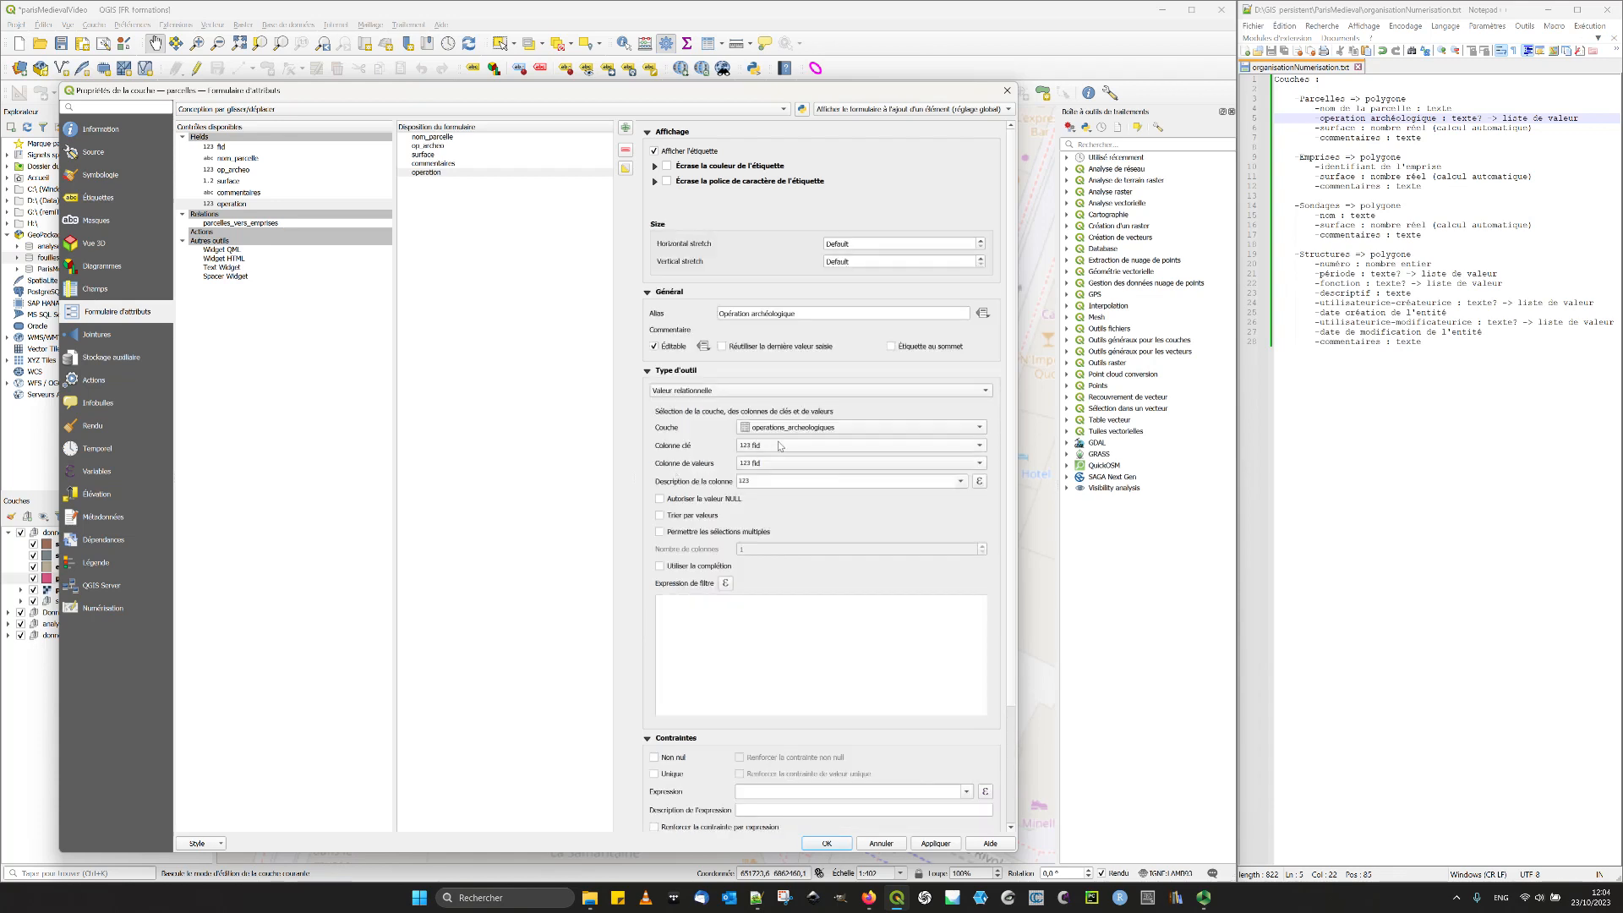
- Use Nom de l'opération as the operation field's value column, sort by value, require Non nul, and apply the settings
click(772, 464)
click(764, 478)
click(659, 515)
click(674, 757)
click(935, 843)
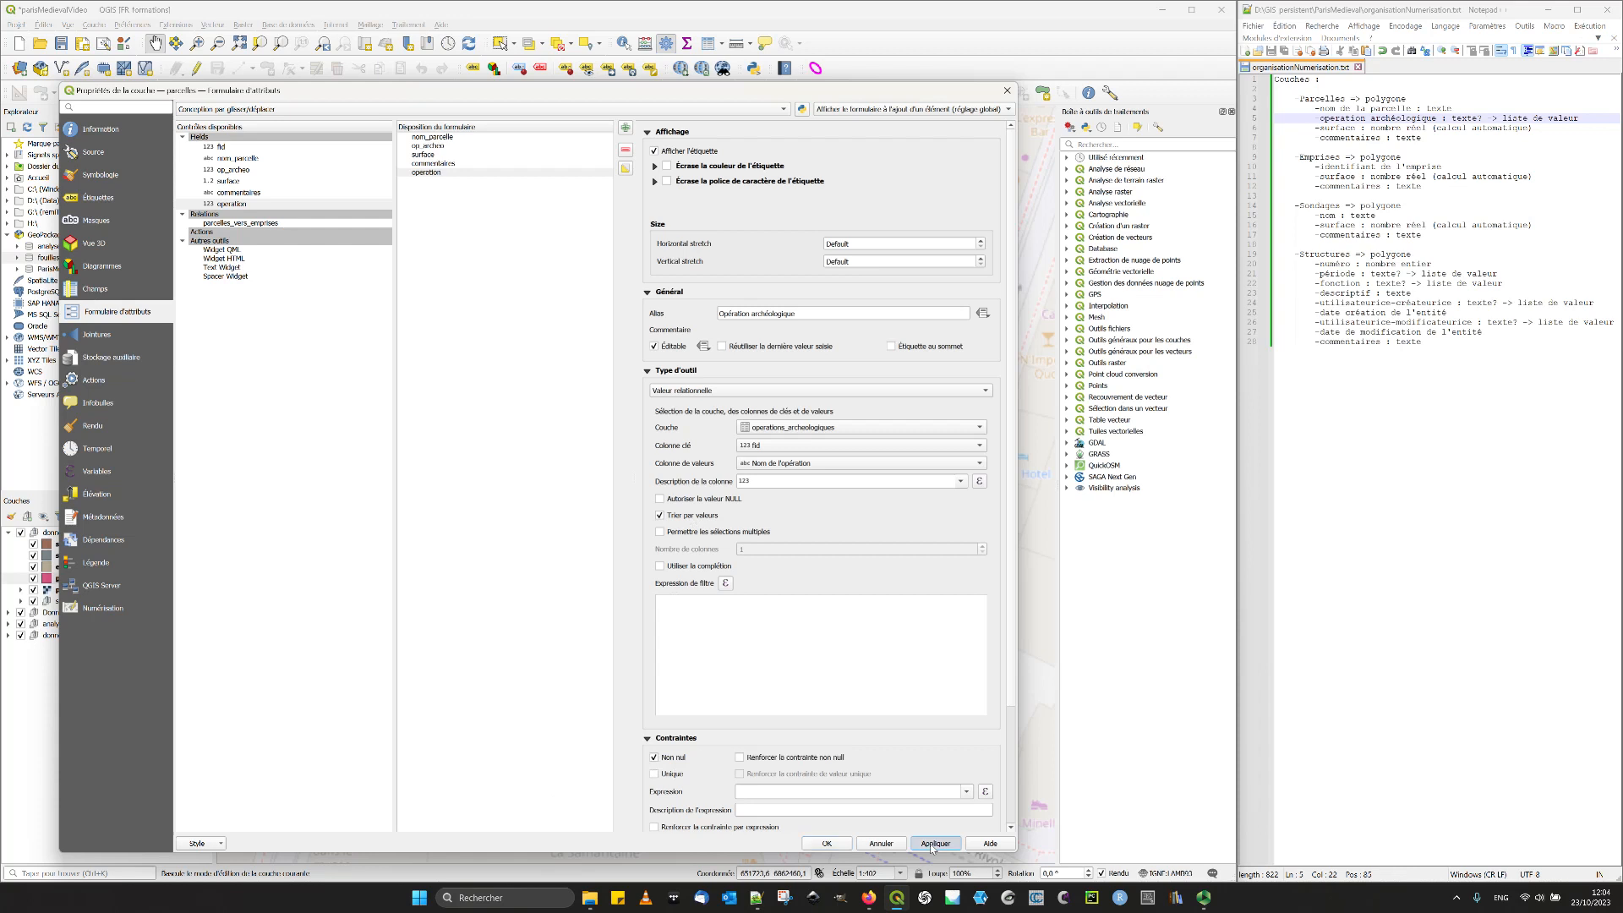
- Compare the form settings of the op_archeo and operation fields in the parcelles layer
click(432, 173)
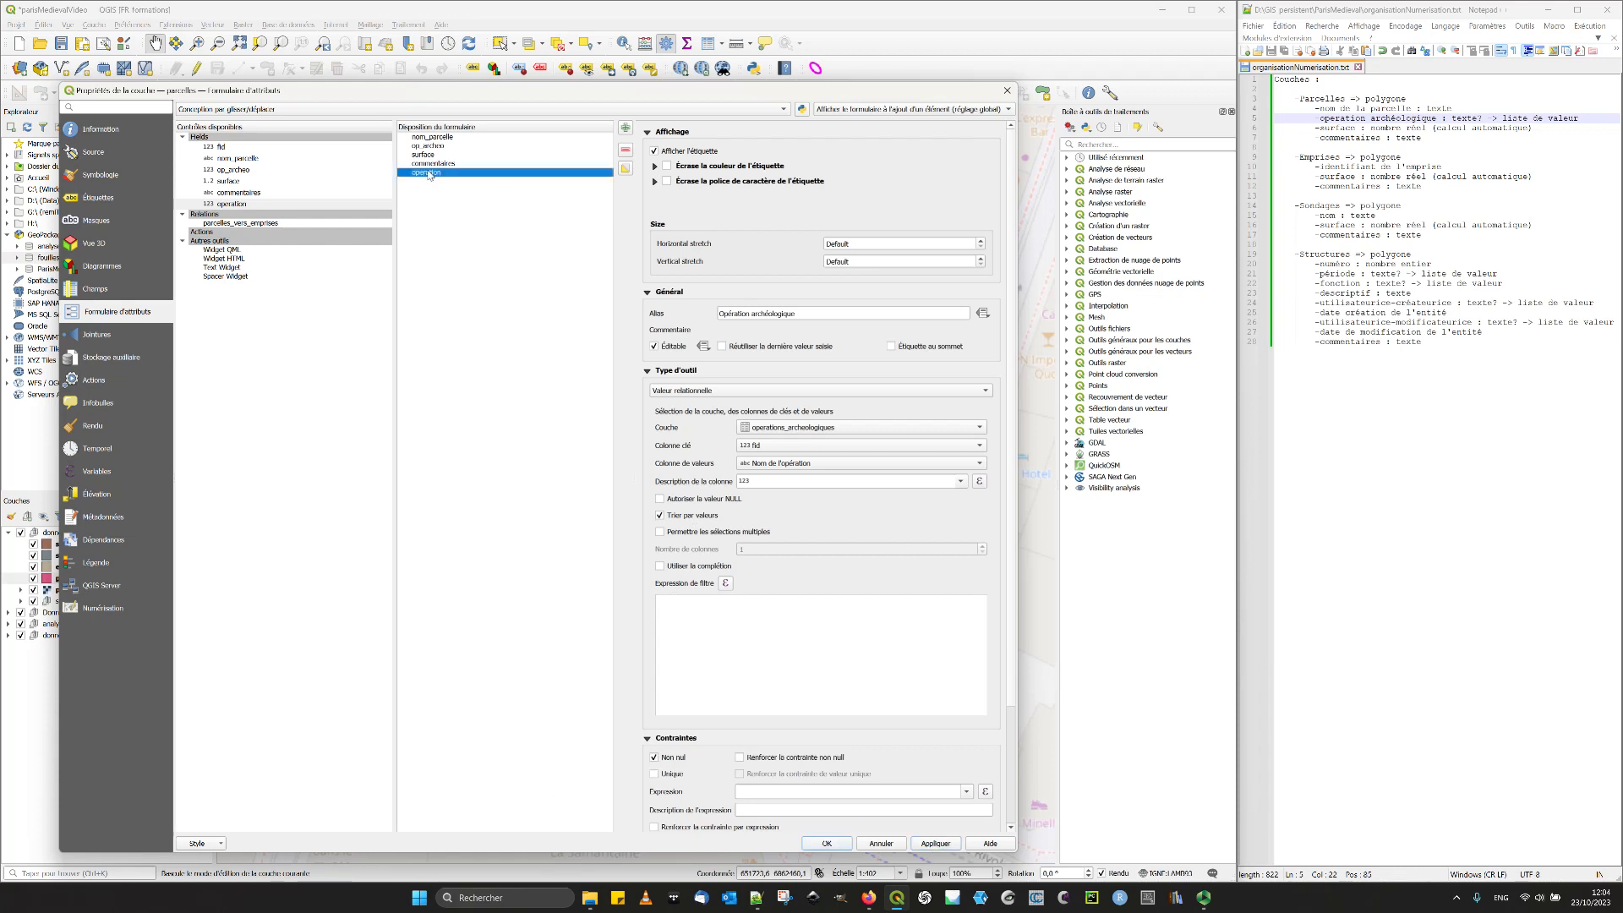
click(429, 147)
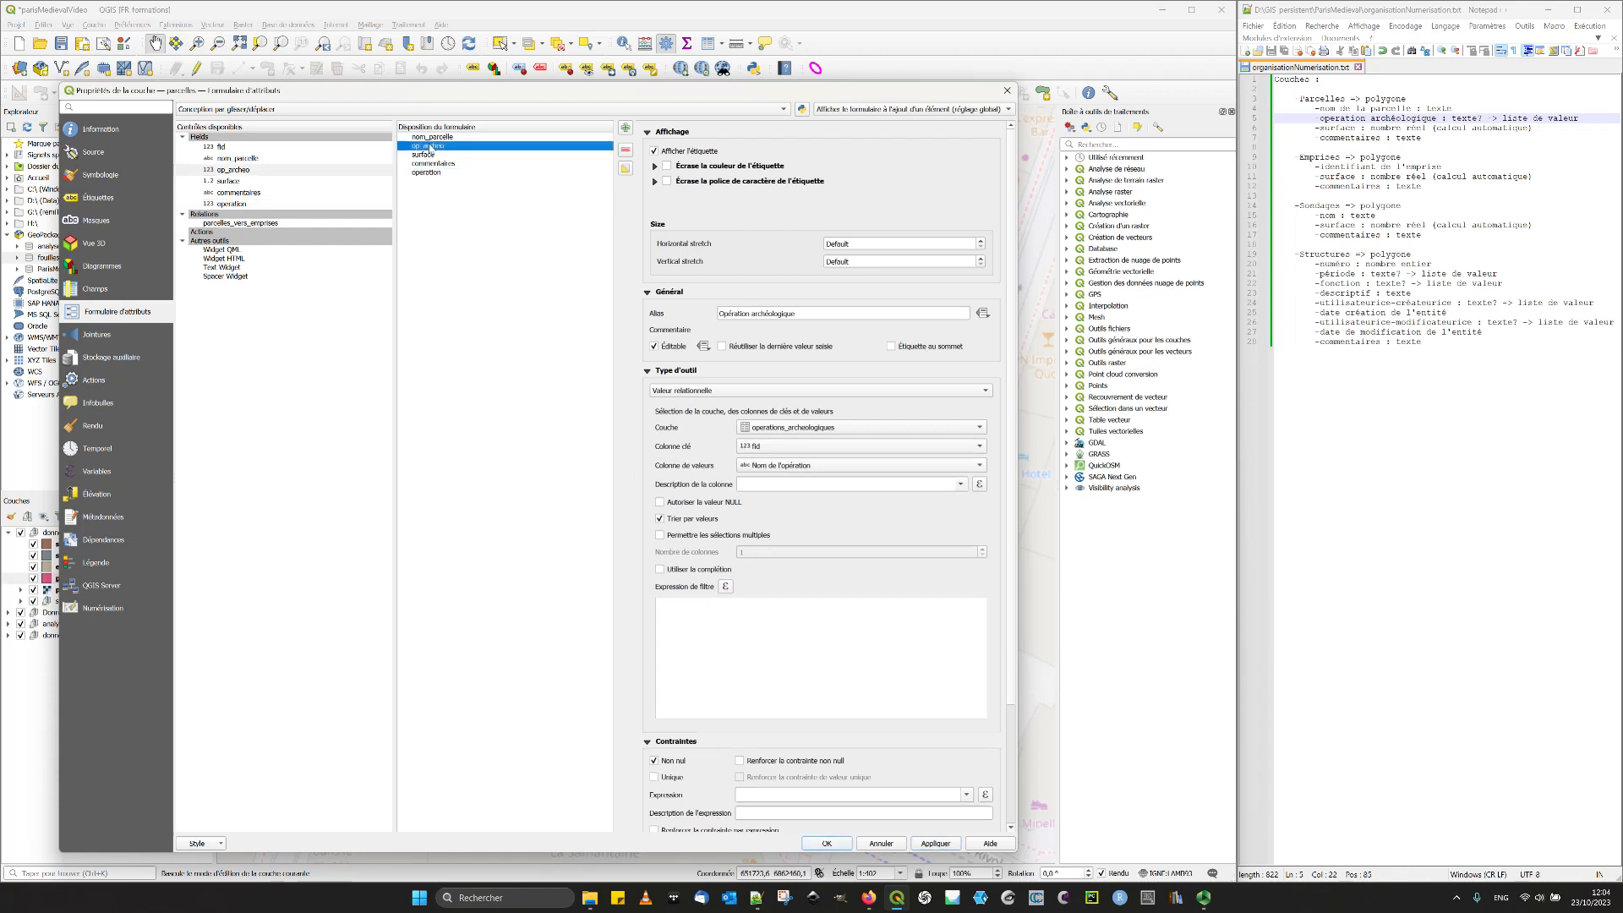
click(430, 172)
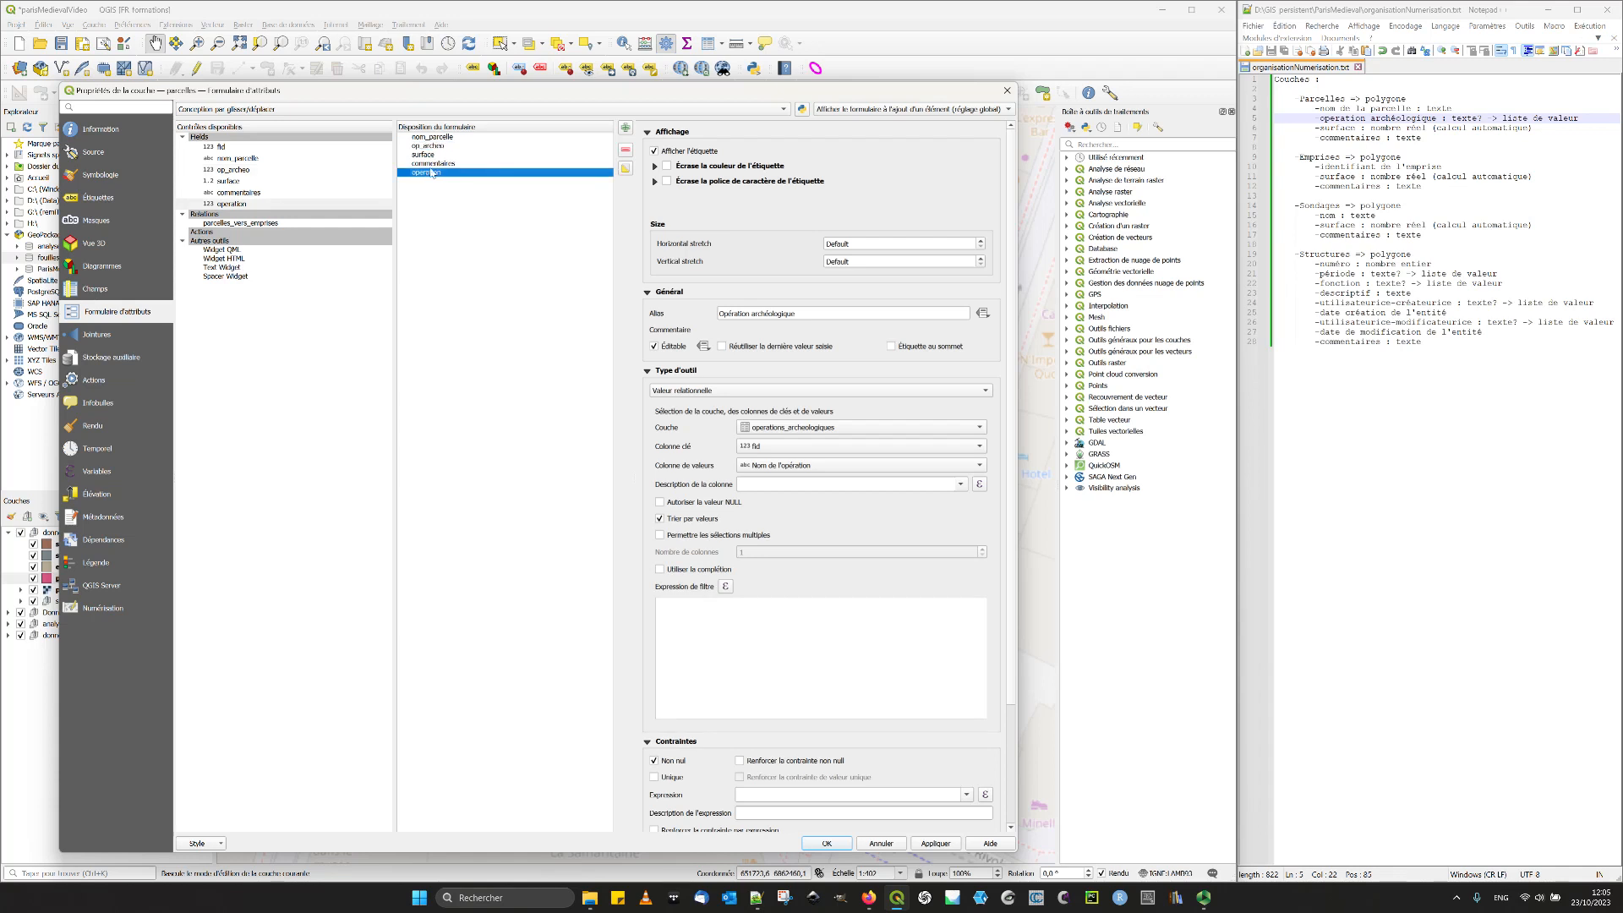
click(439, 139)
click(437, 147)
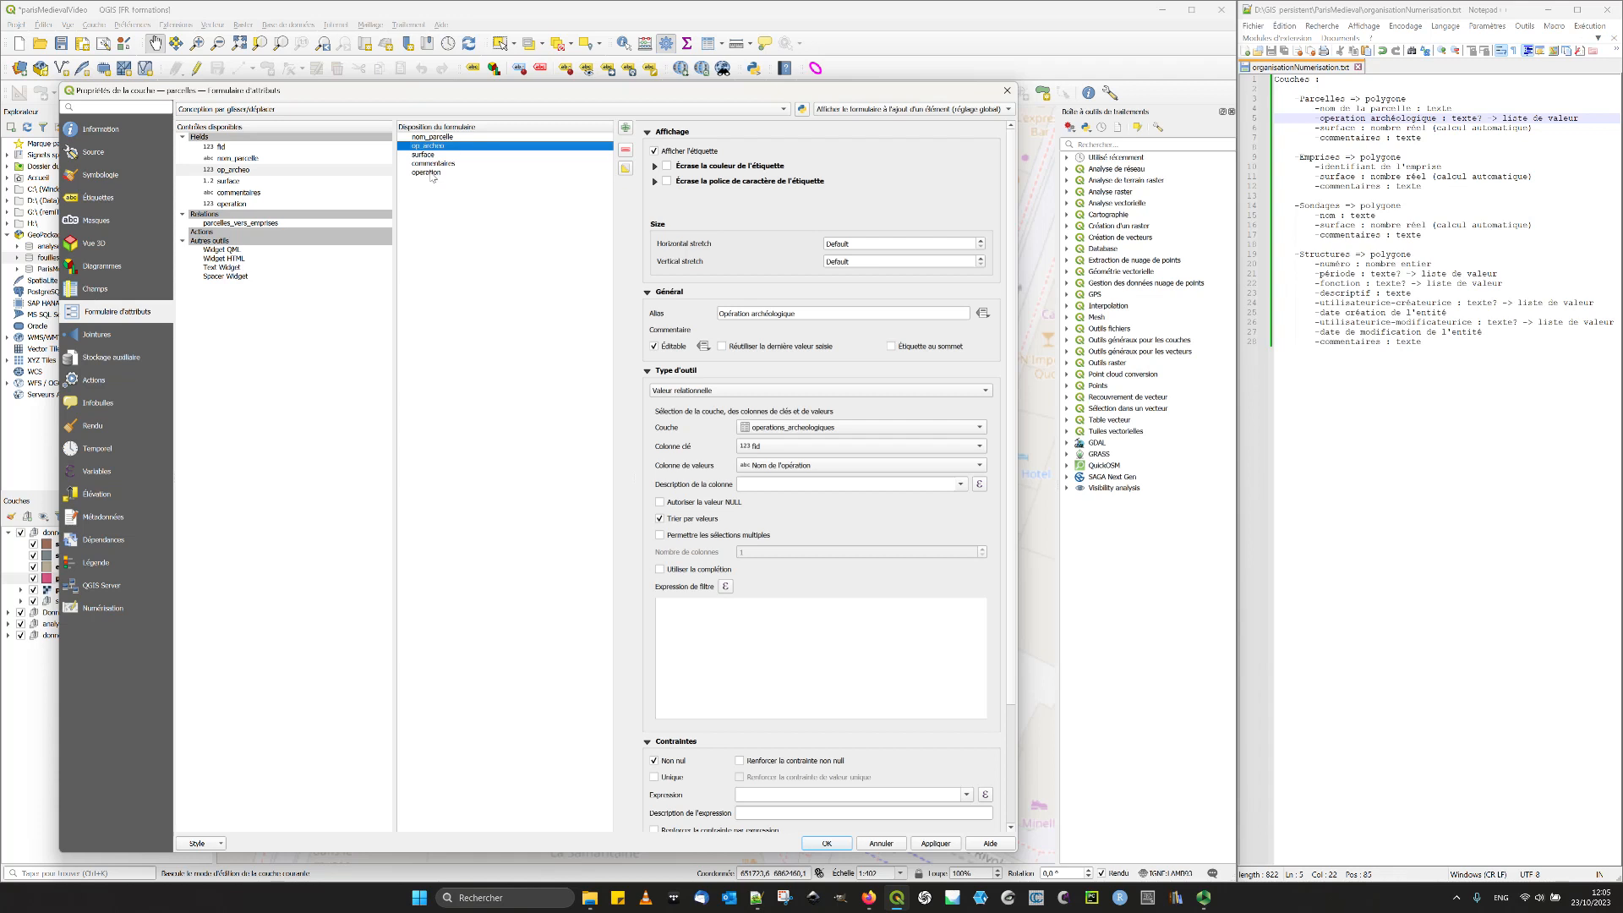
click(430, 173)
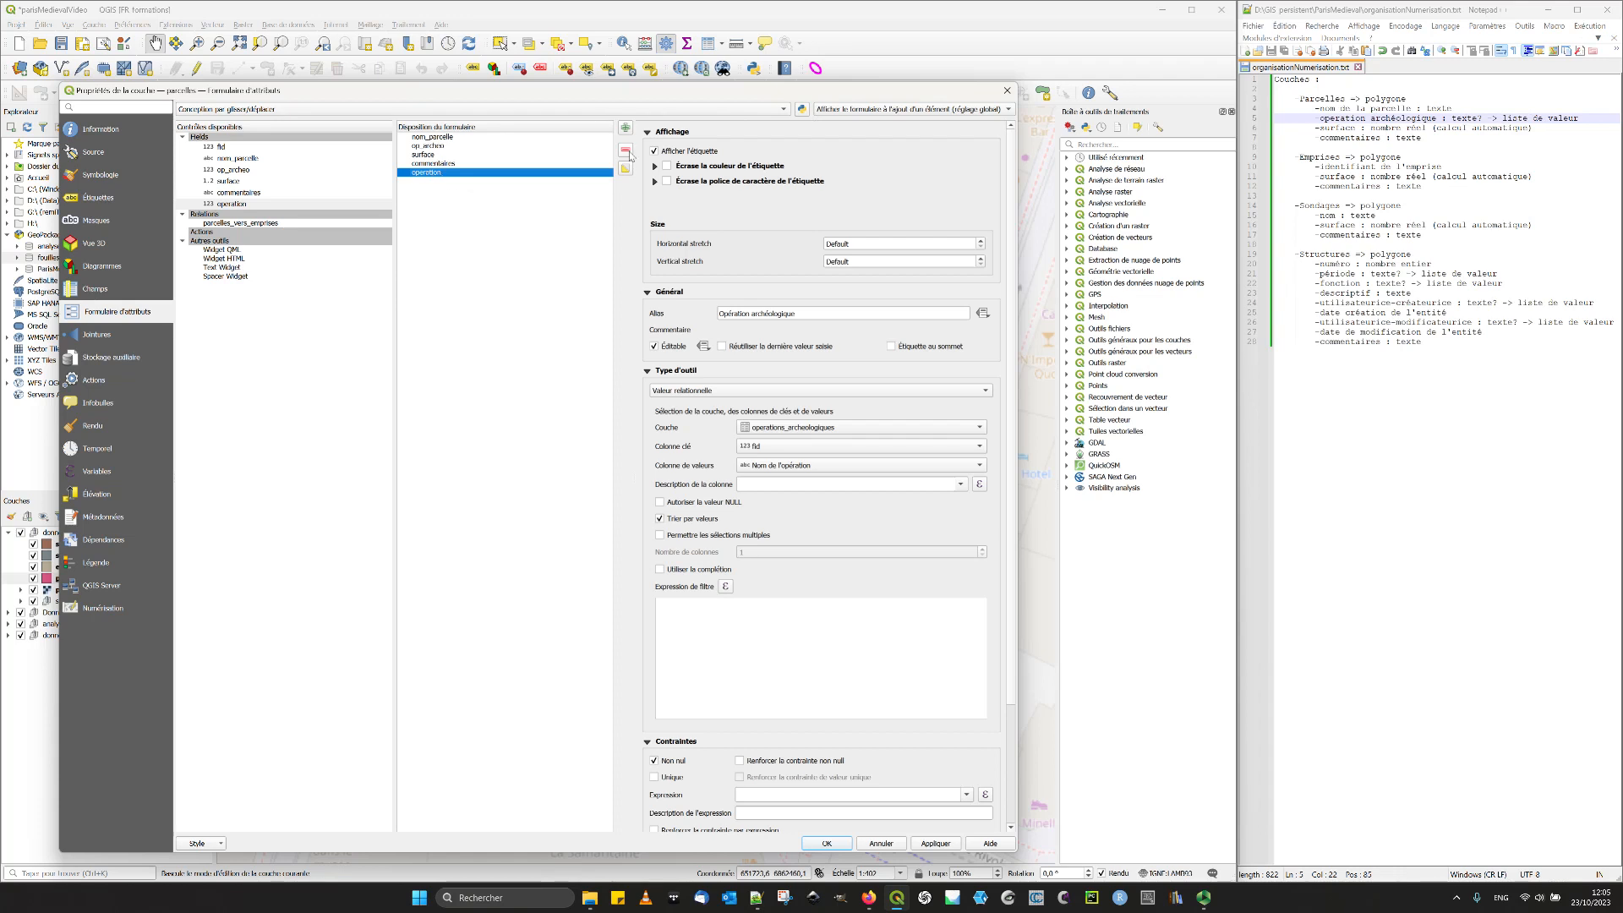
click(418, 193)
- Enable editing in the parcelles field list and delete the operation field
click(126, 290)
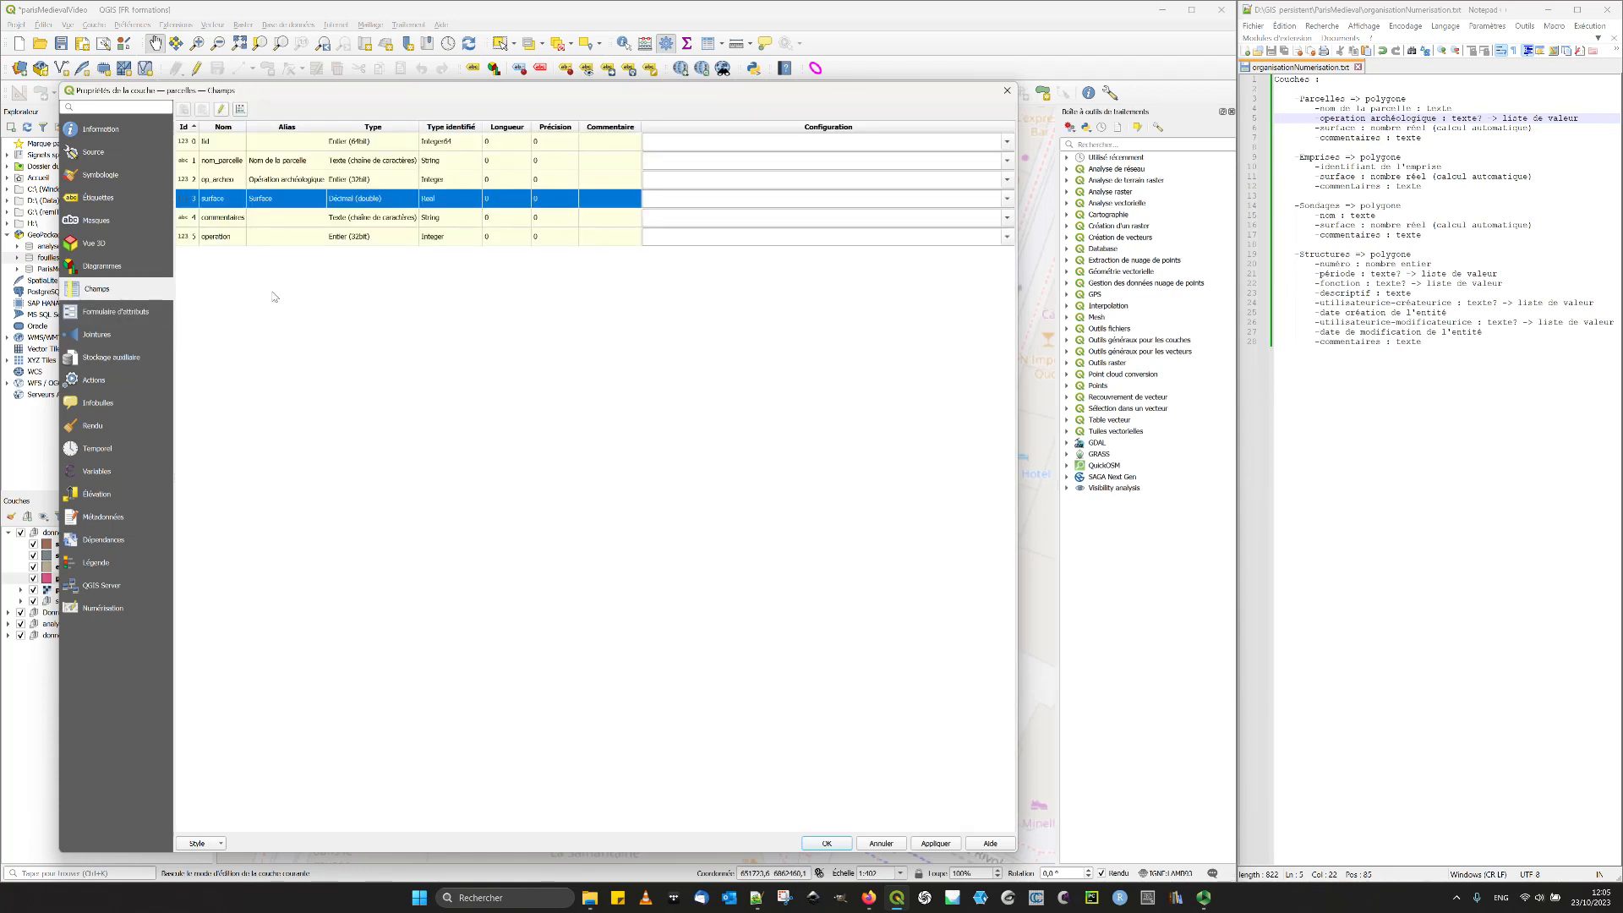
click(230, 237)
click(219, 112)
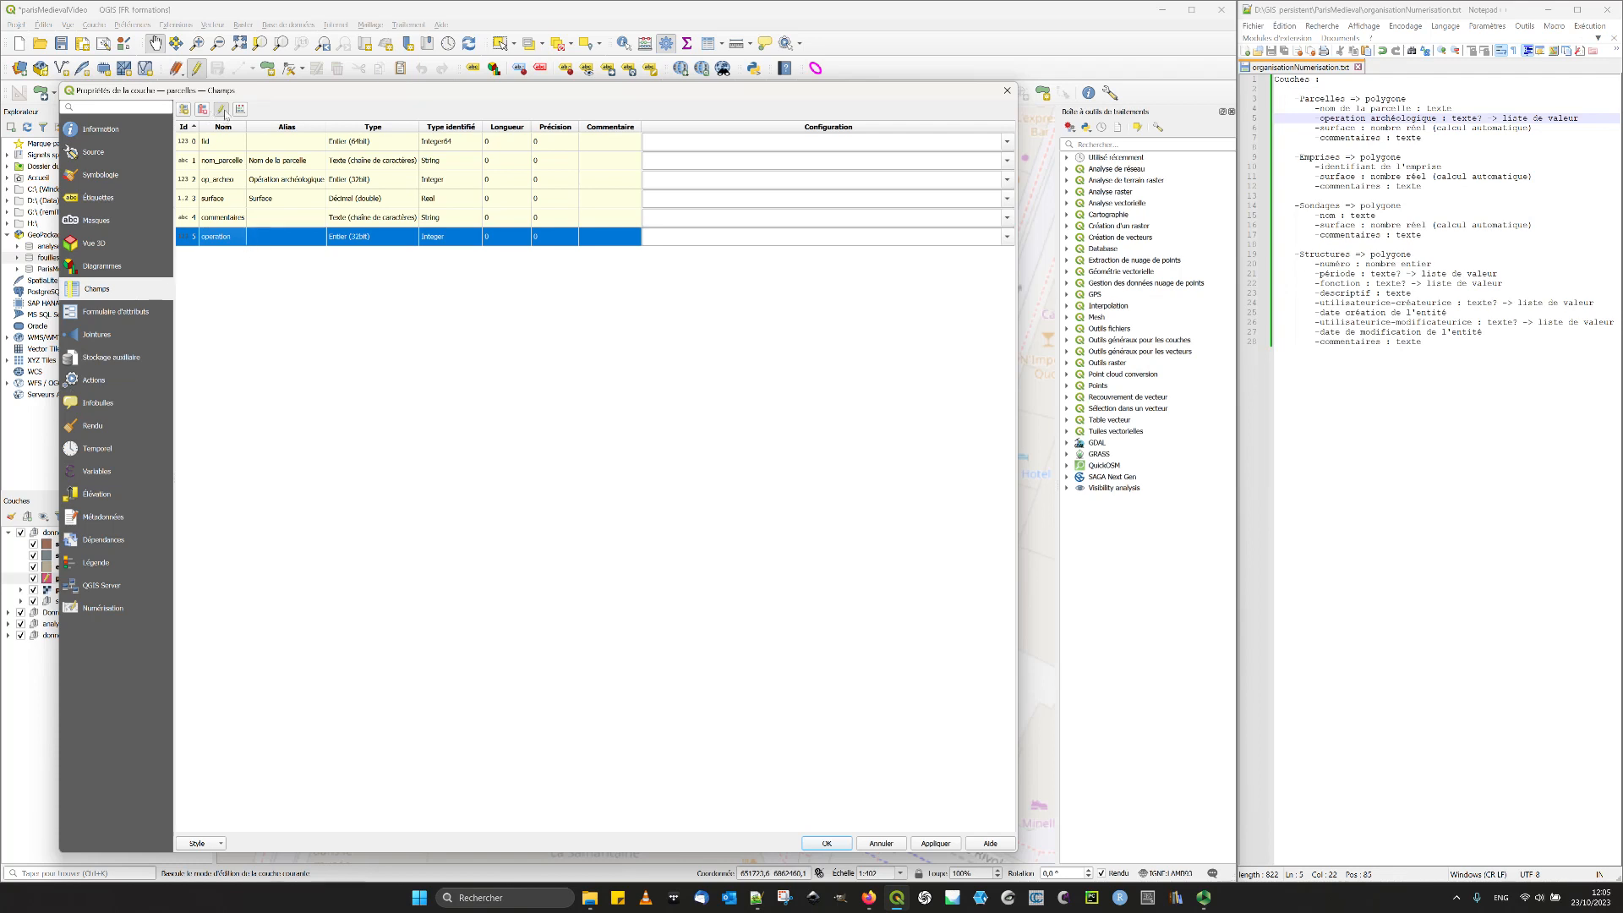
click(202, 109)
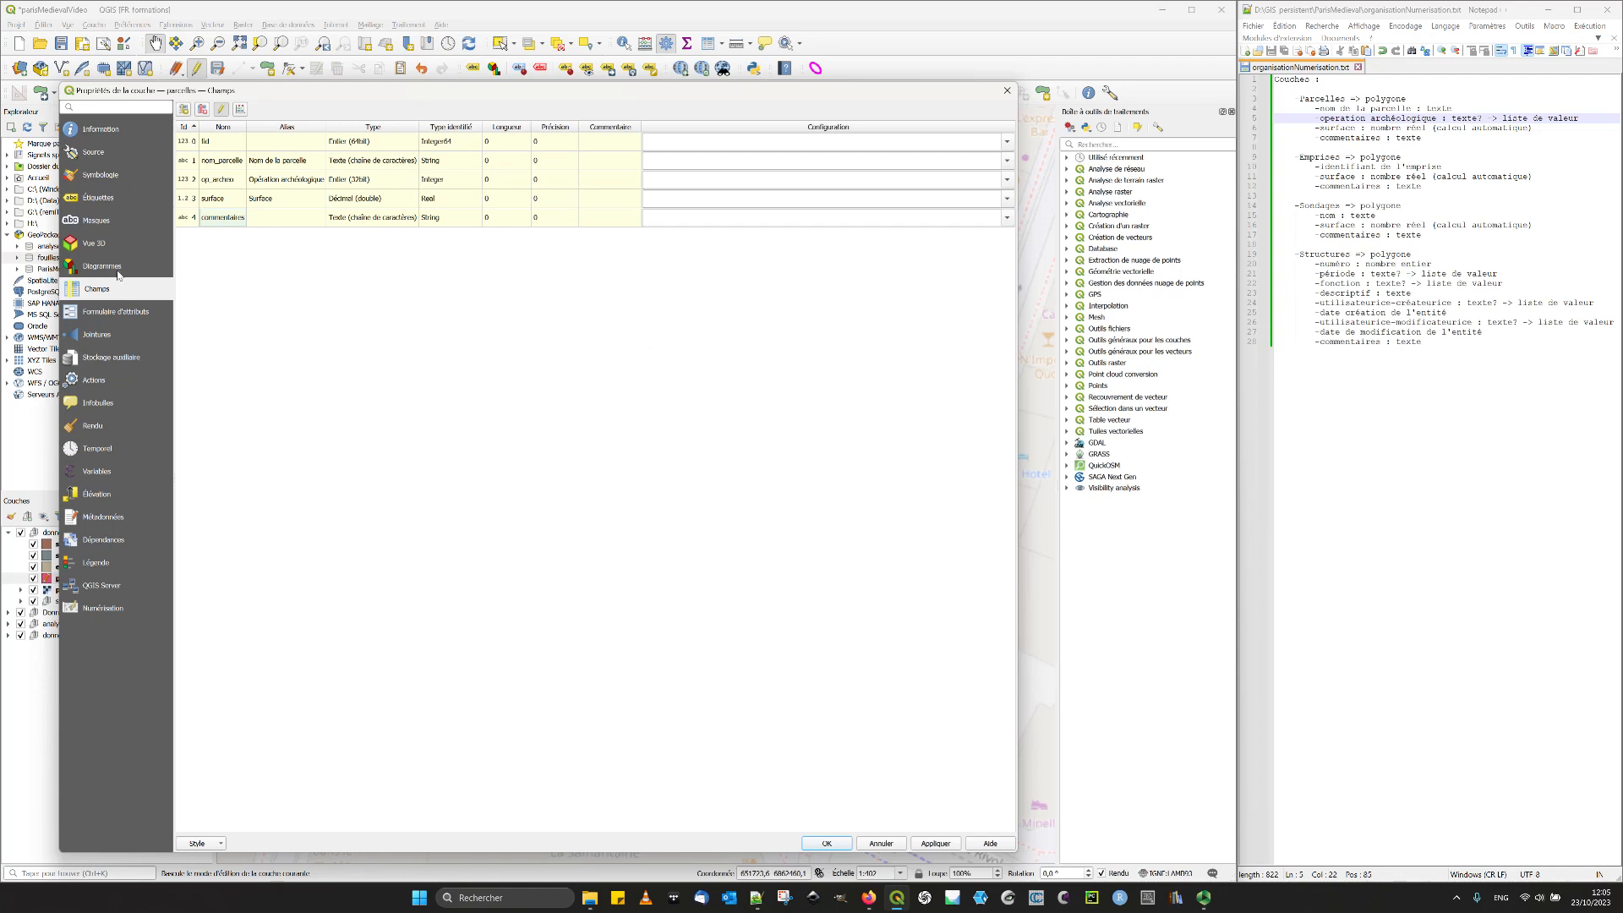
- Review the remaining parcelles form fields, validate the layer properties, then stop editing parcelles and save its changes
click(106, 313)
click(437, 147)
click(432, 154)
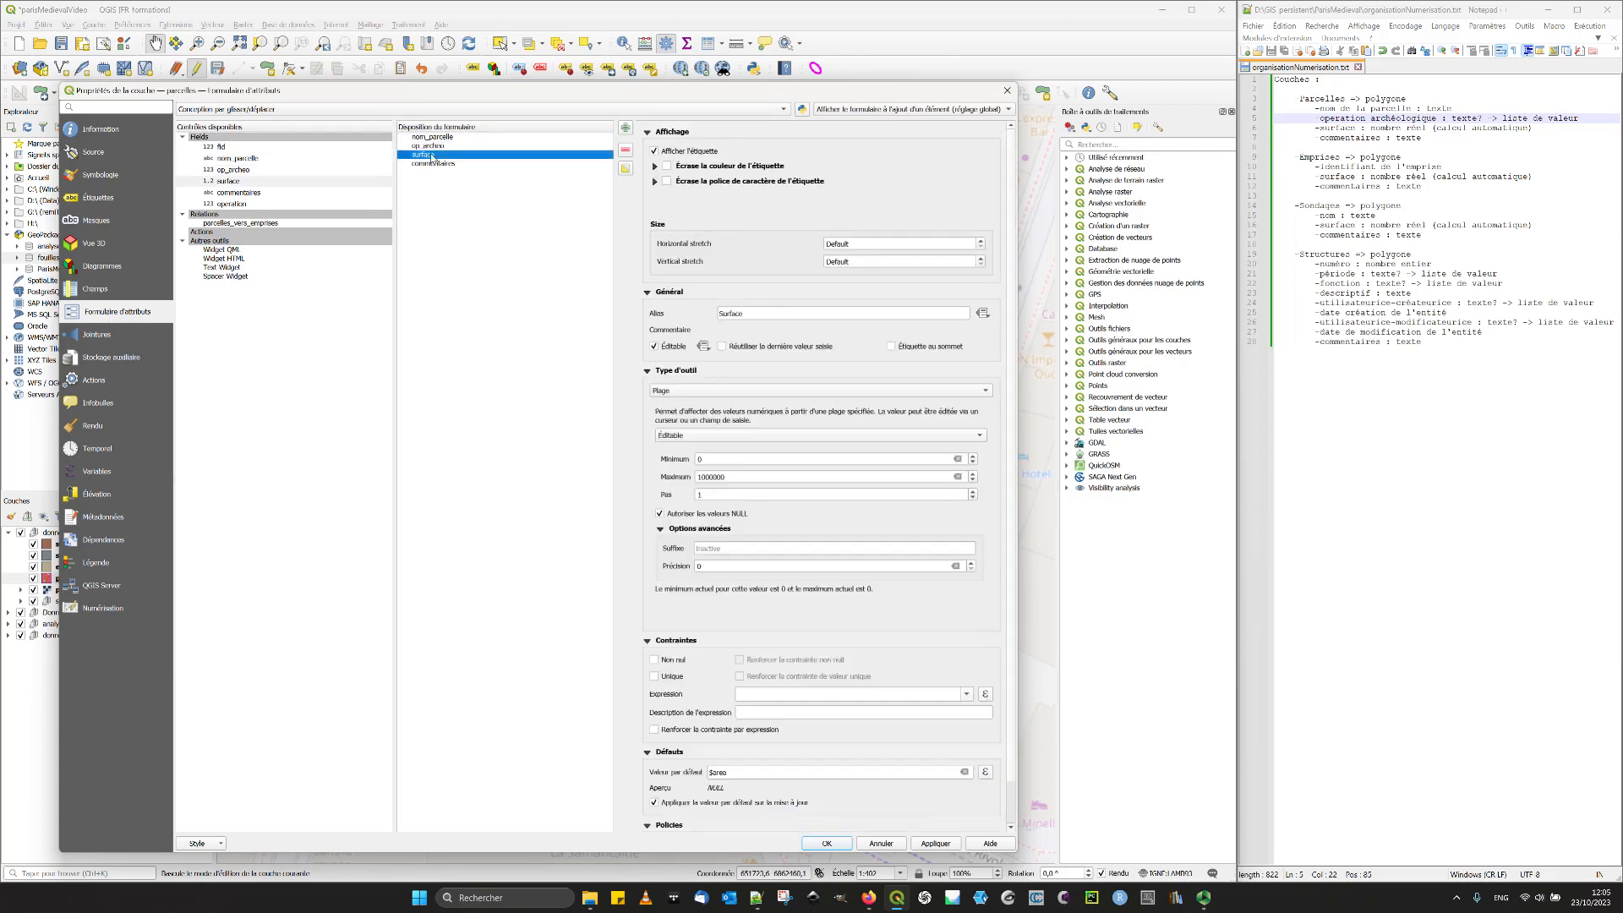
click(433, 165)
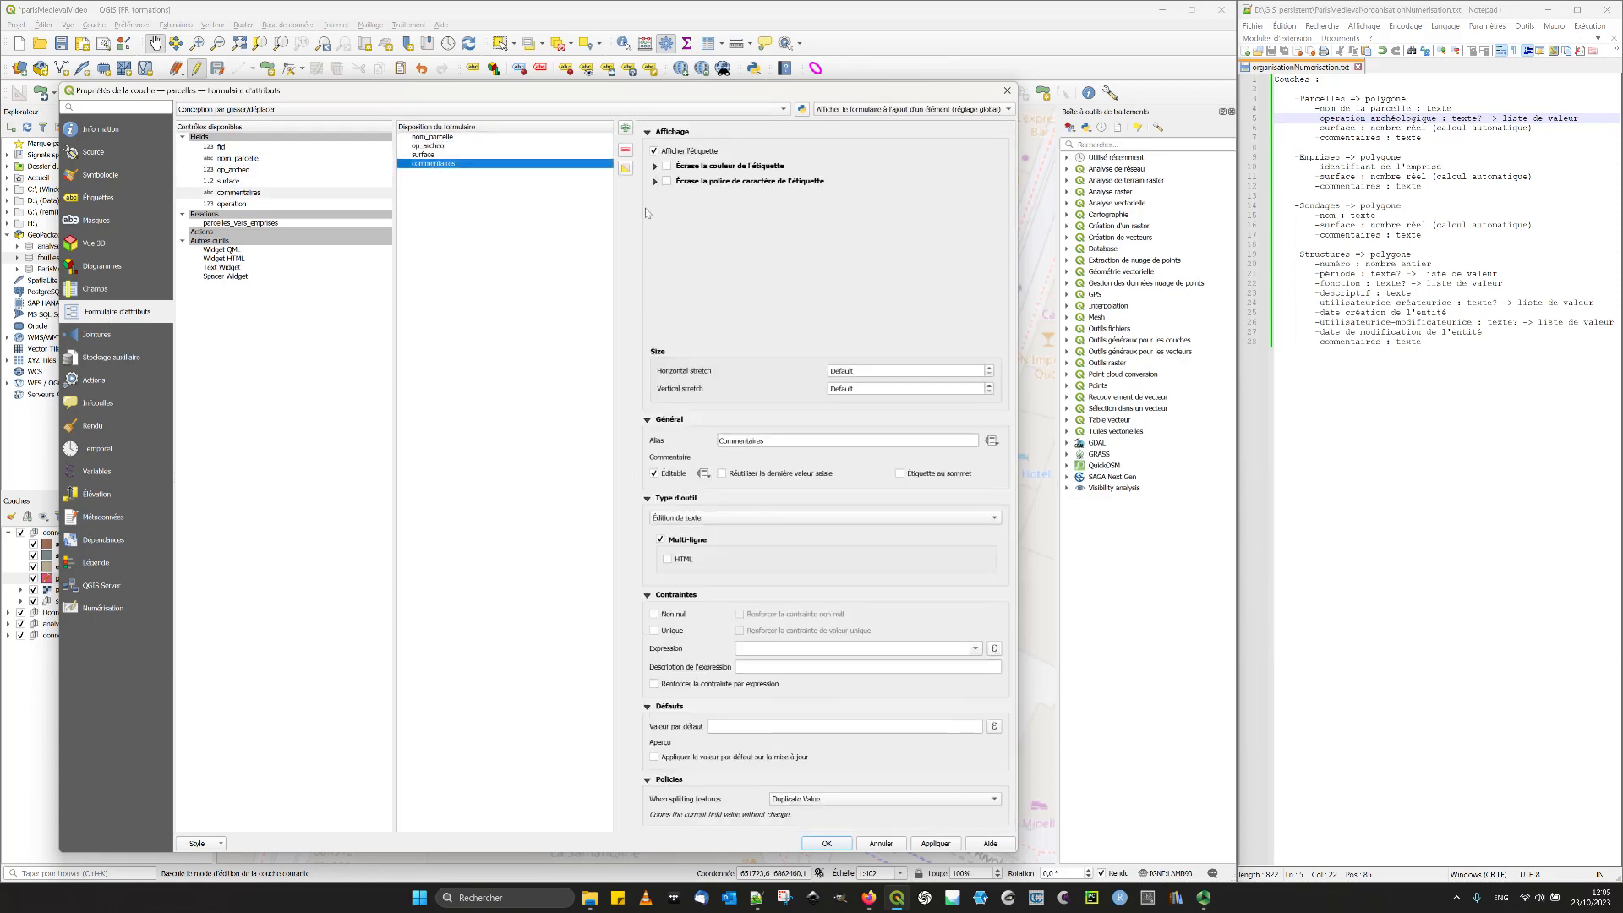
click(936, 843)
click(826, 844)
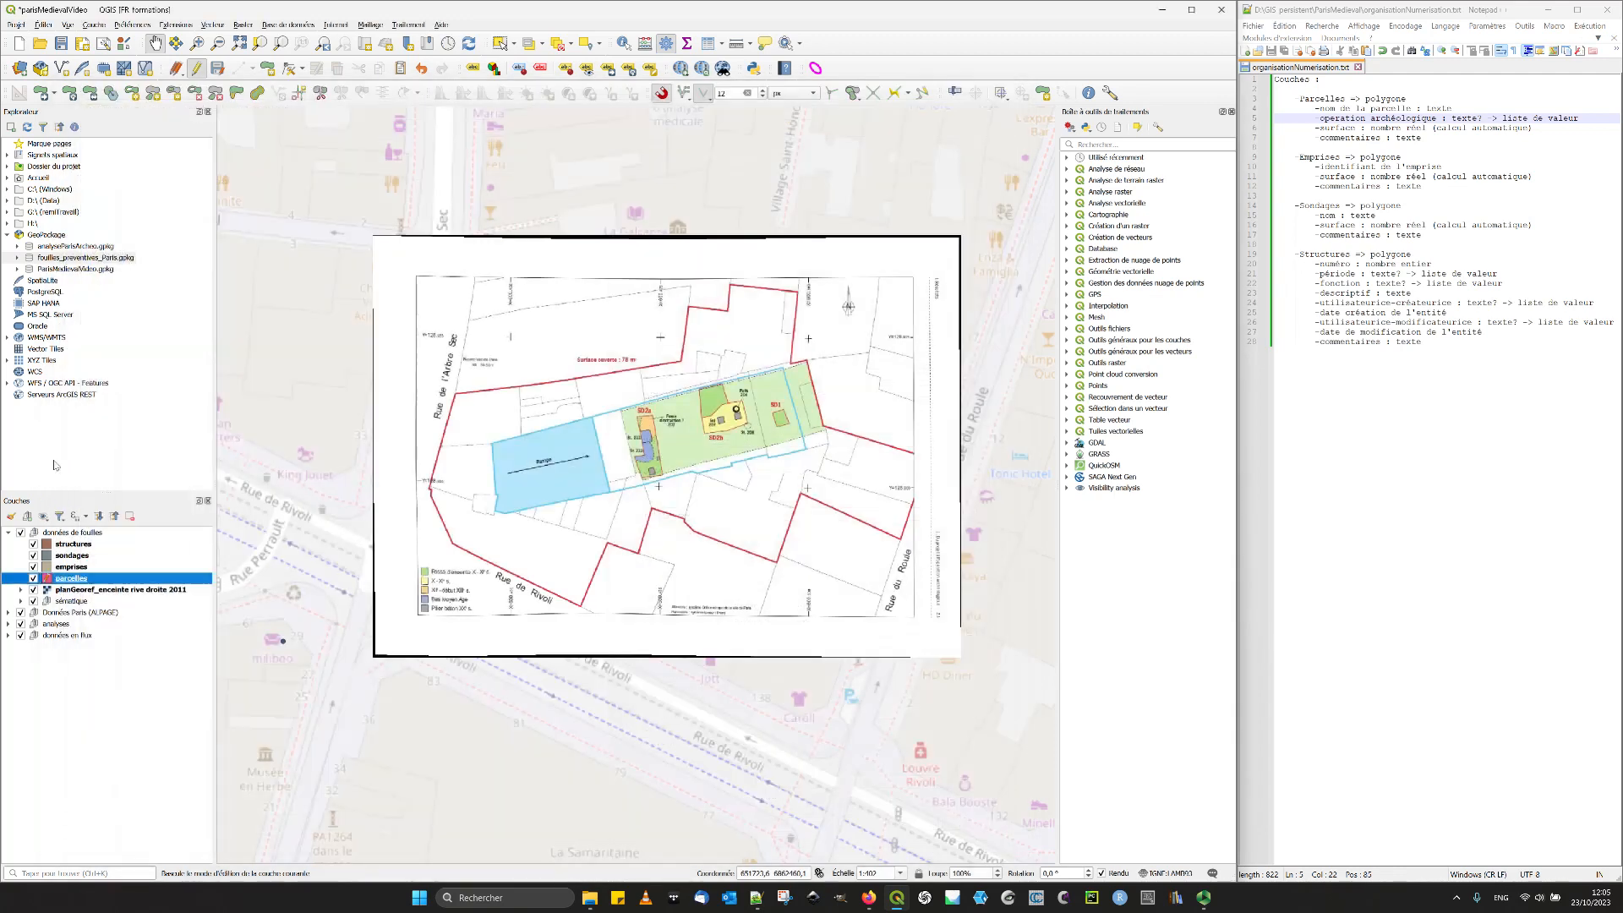
click(196, 68)
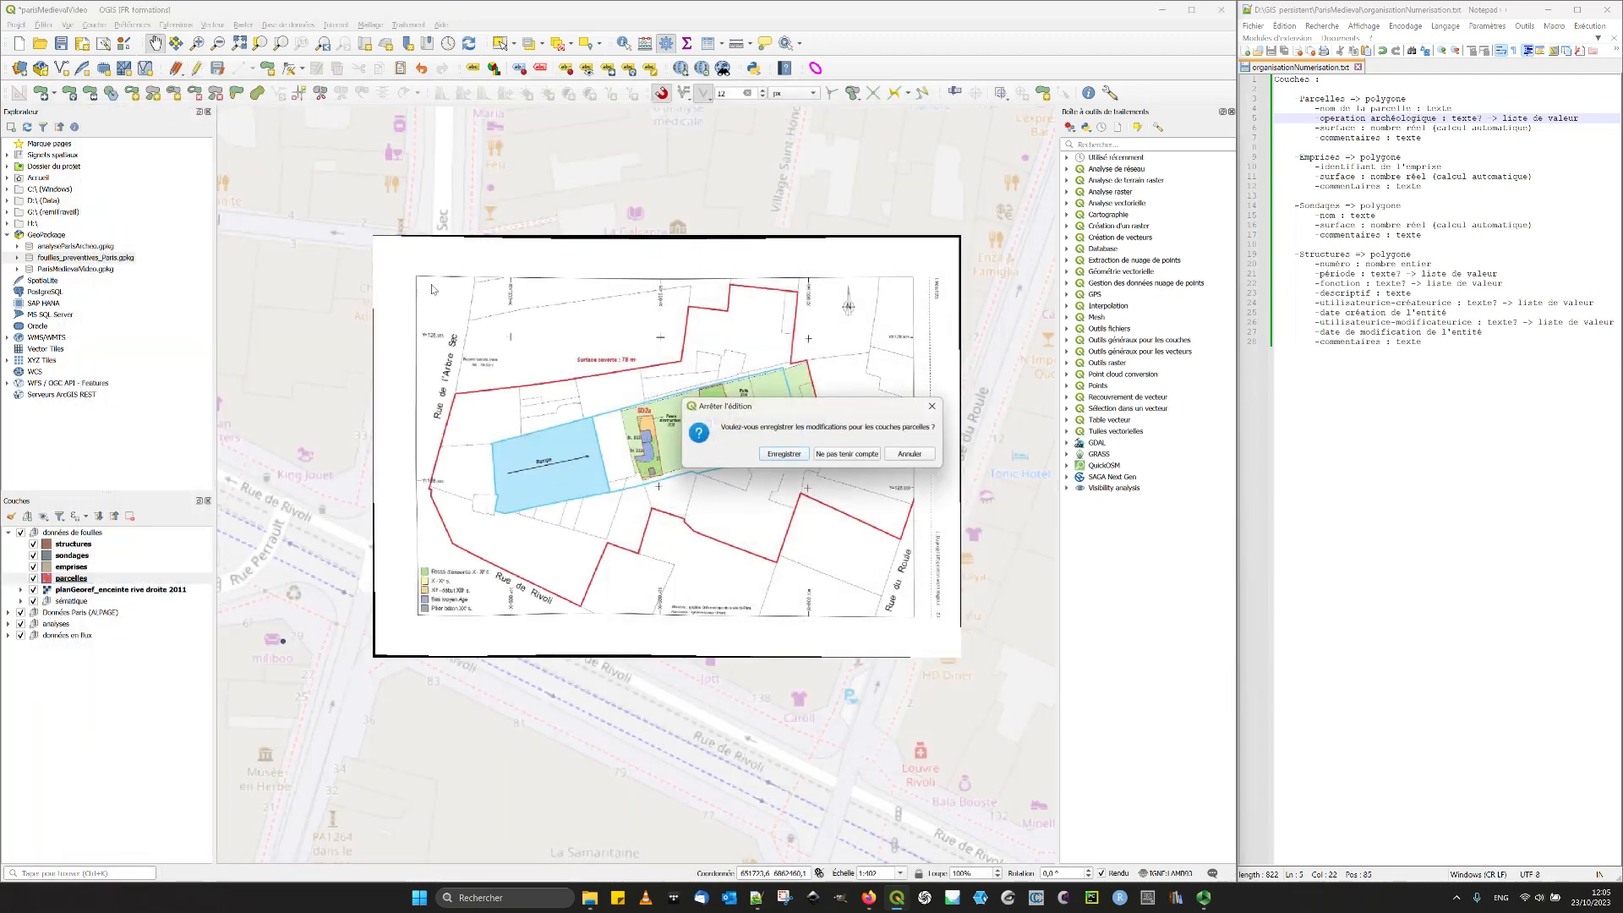
click(784, 454)
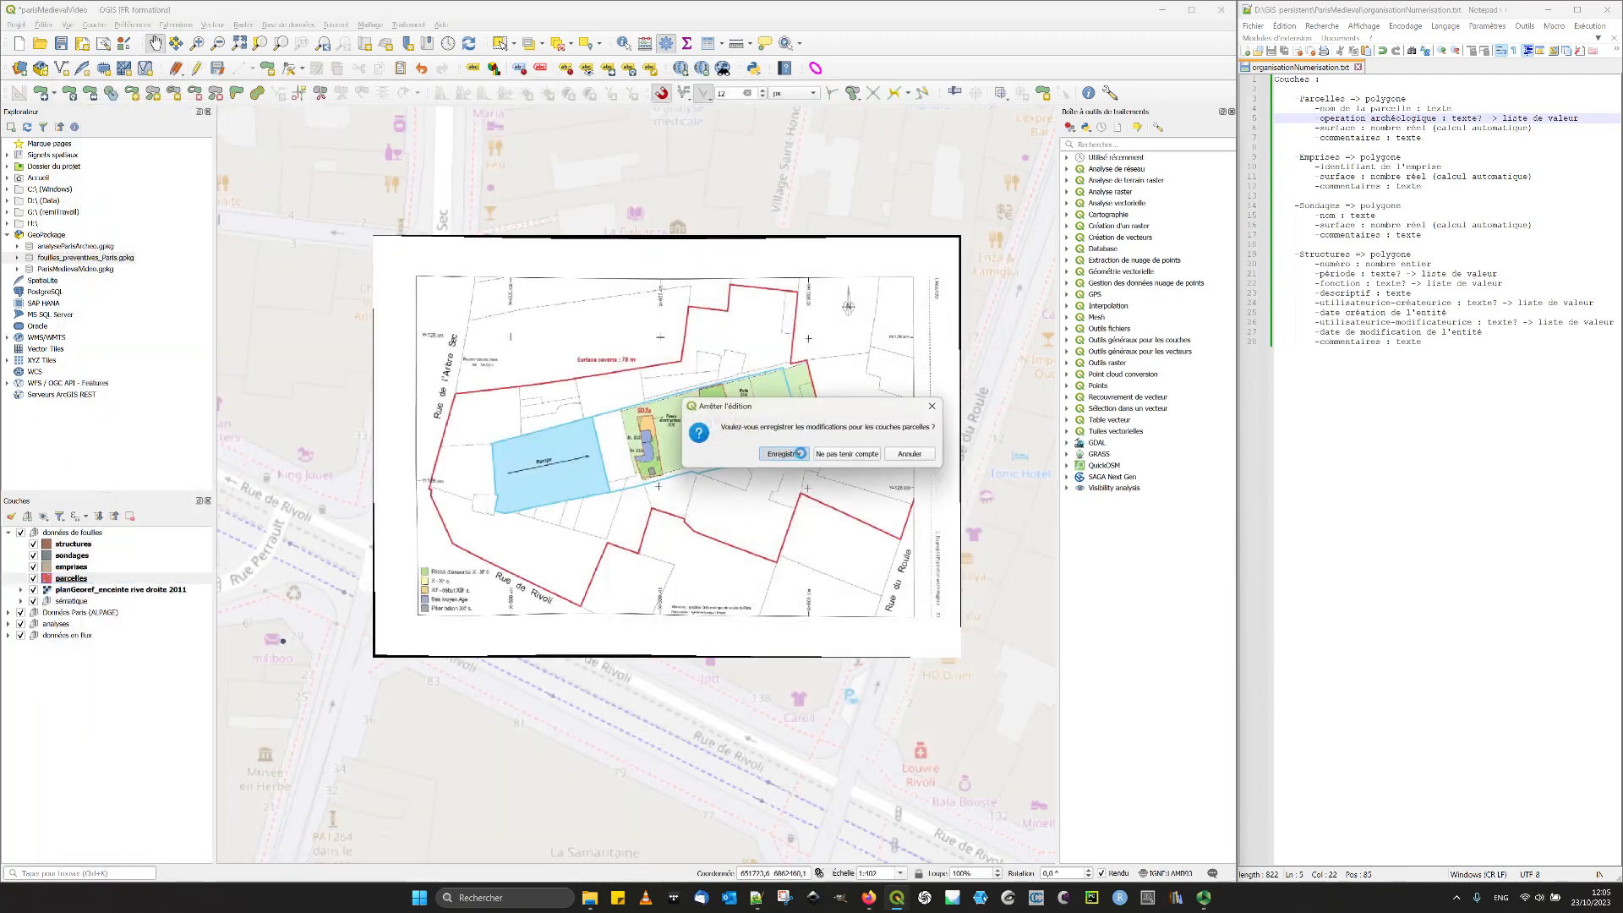
- Switch the emprises layer's attribute form to drag-and-drop design and remove the fid field from the layout
click(80, 568)
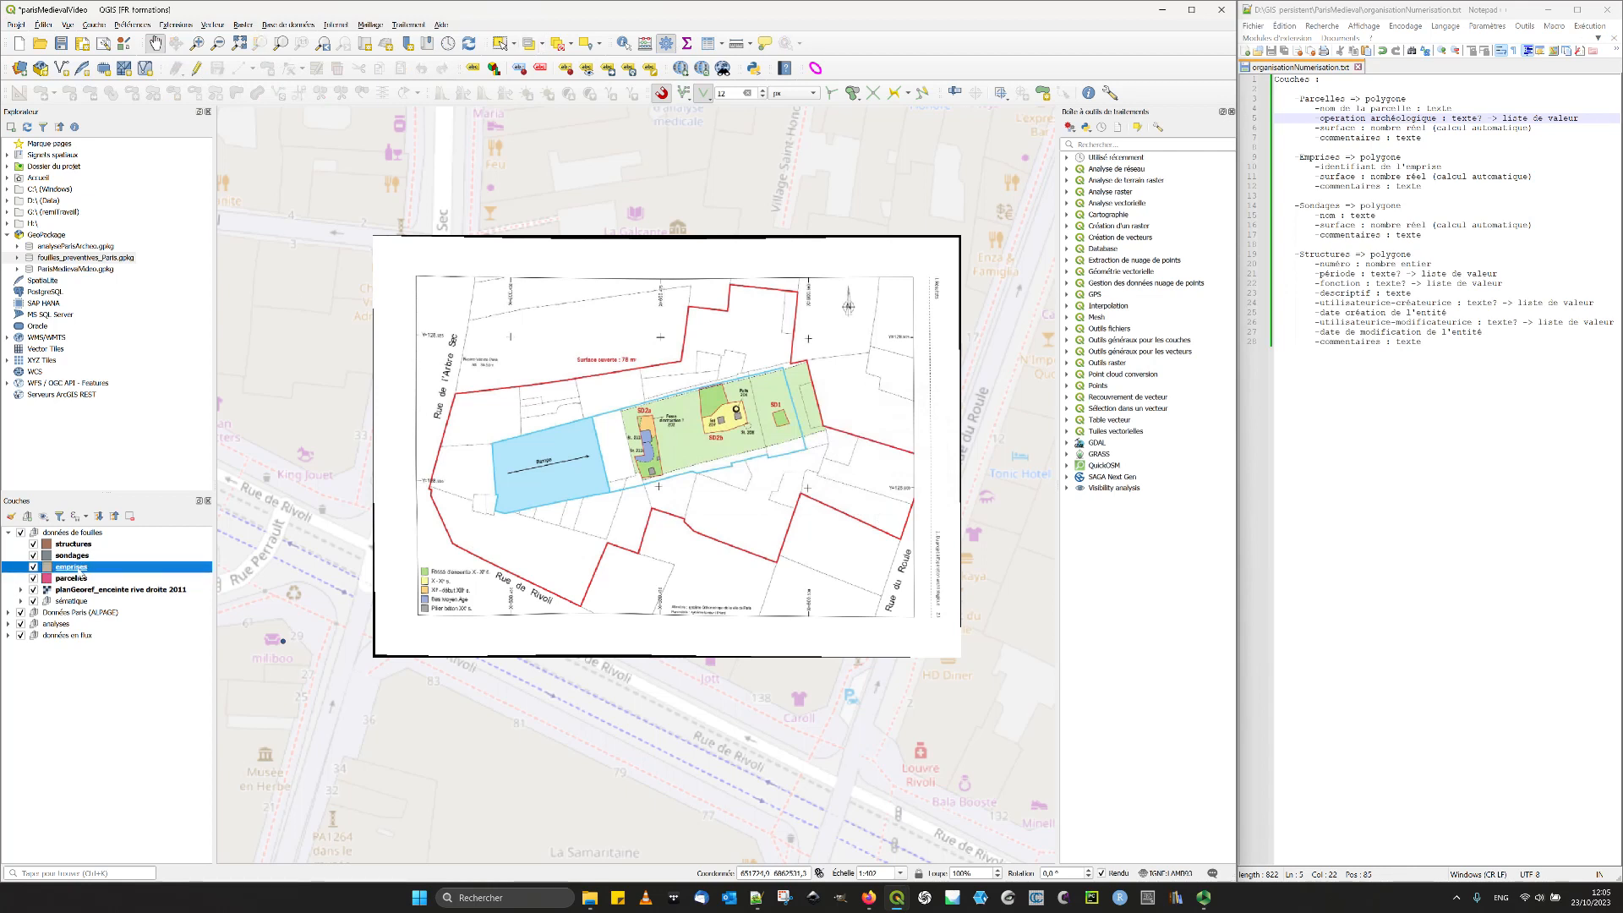
double_click(82, 574)
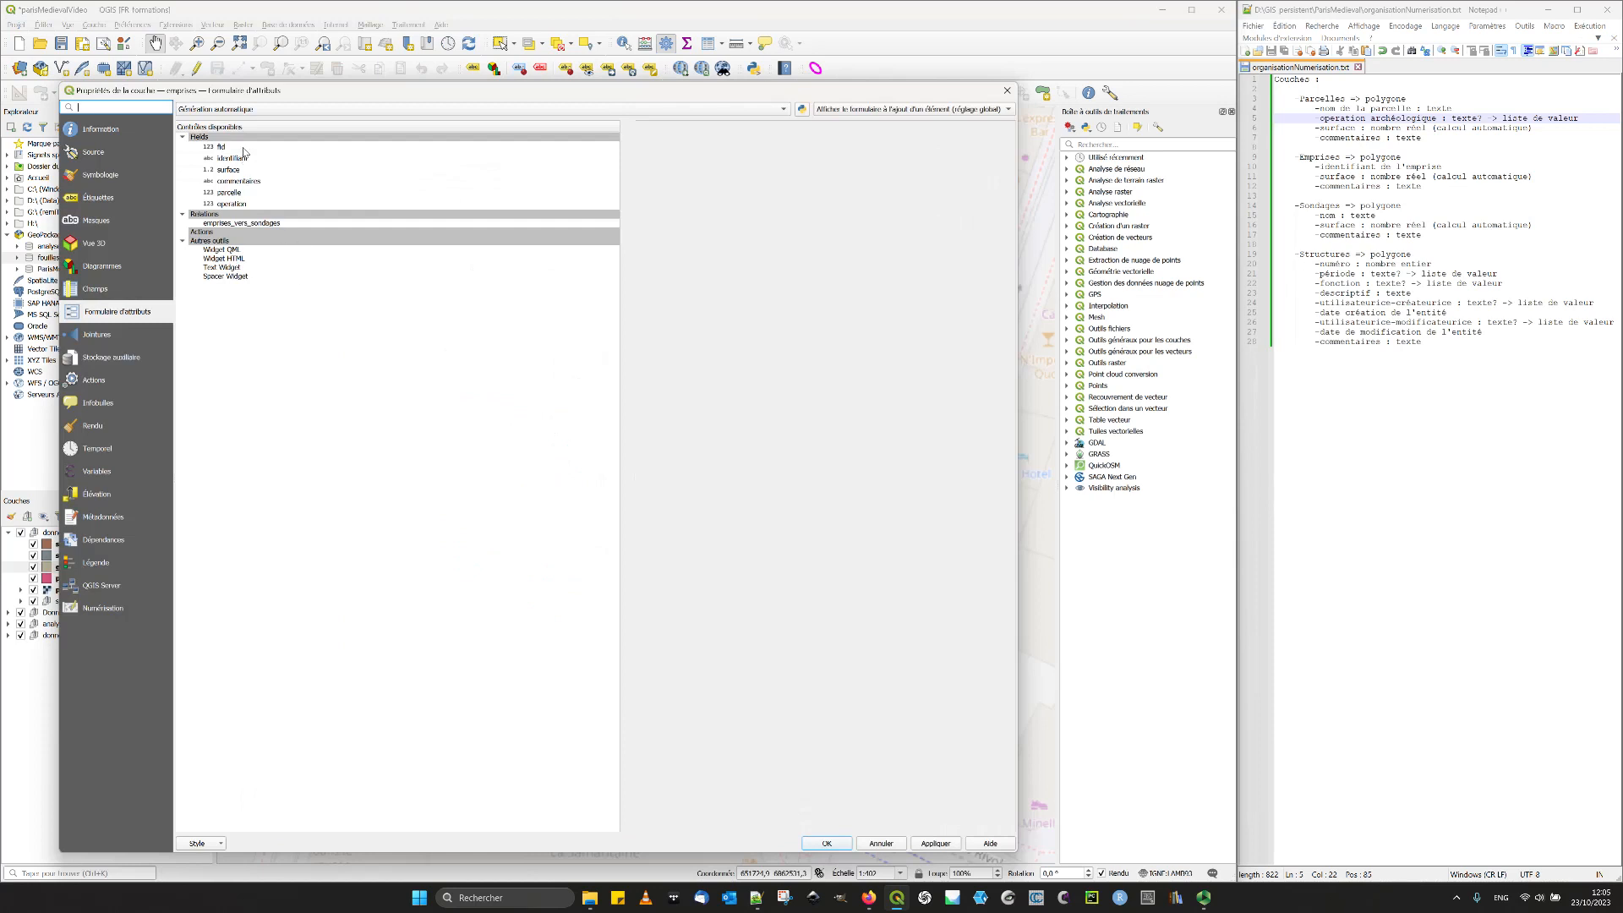
click(218, 111)
click(233, 123)
click(239, 147)
click(454, 137)
click(625, 150)
- Alias the identifiant field "Identifiant de l'emprise" and apply an enforced Non nul constraint and a Unique constraint
click(478, 138)
click(764, 441)
text(Id)
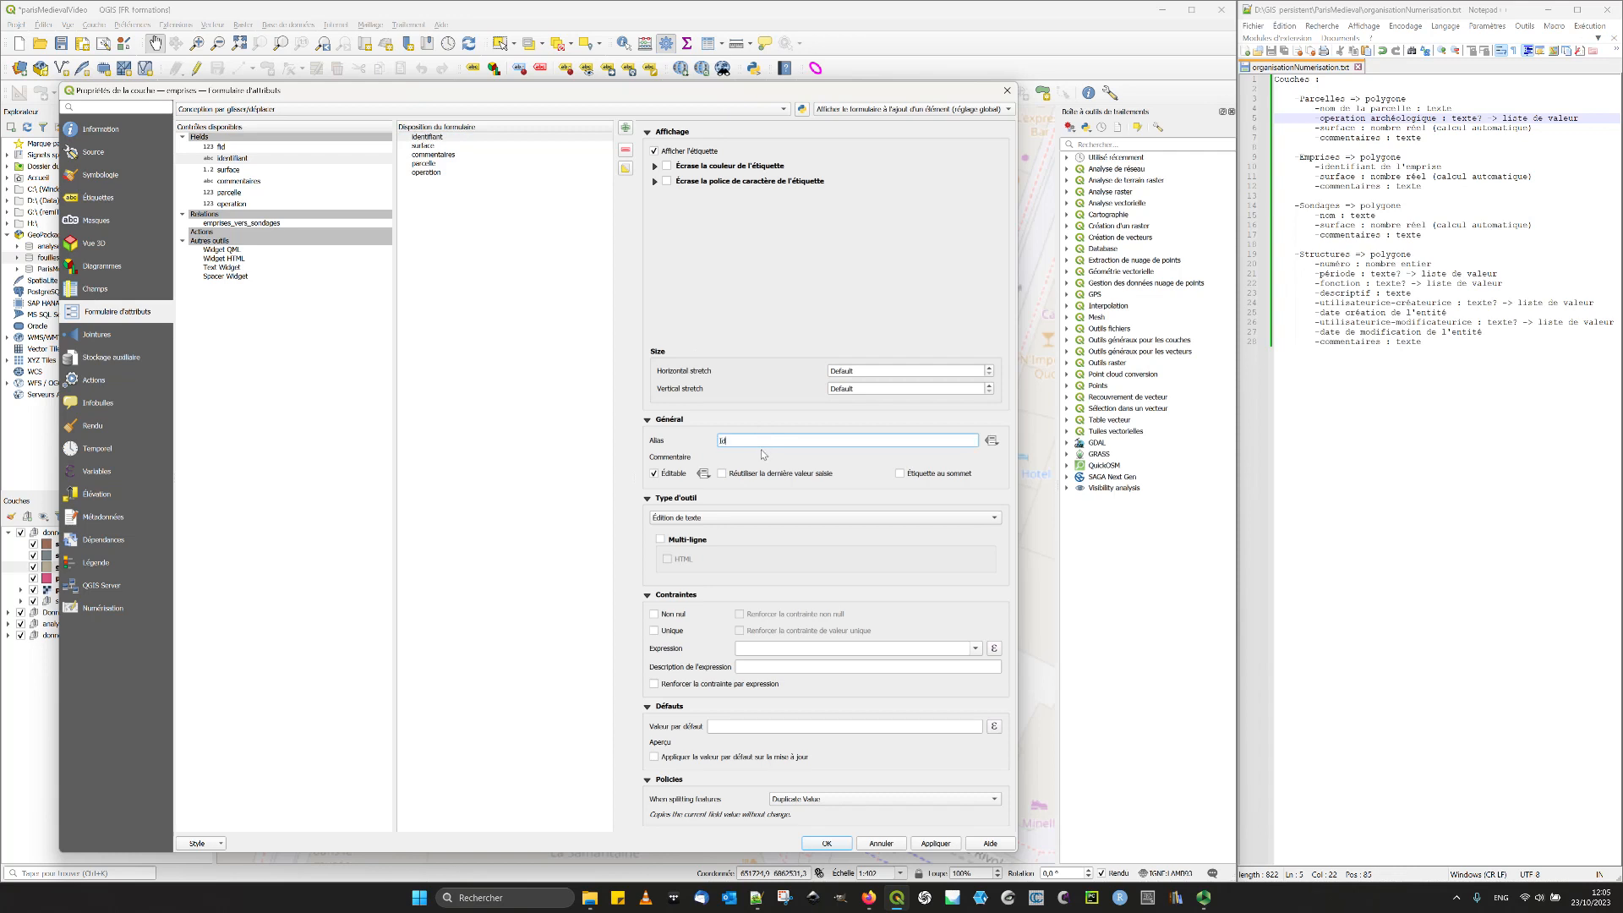
text(entifiant de l'emprise)
click(674, 615)
click(673, 633)
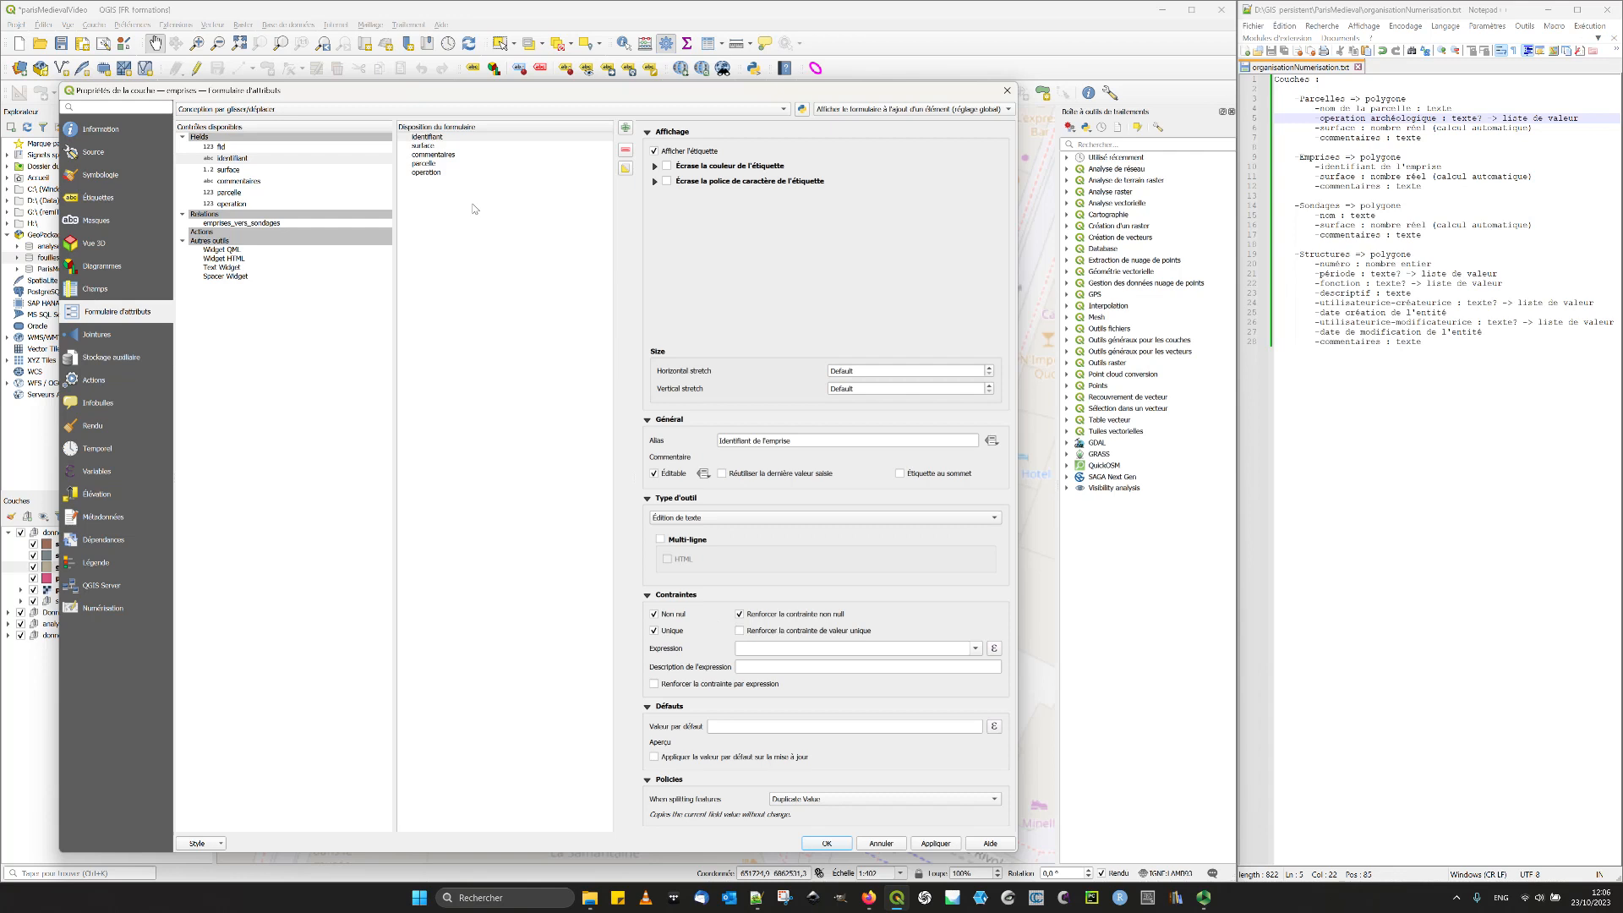
- Give the emprises surface field the alias "Surface" and the default value $area
click(423, 146)
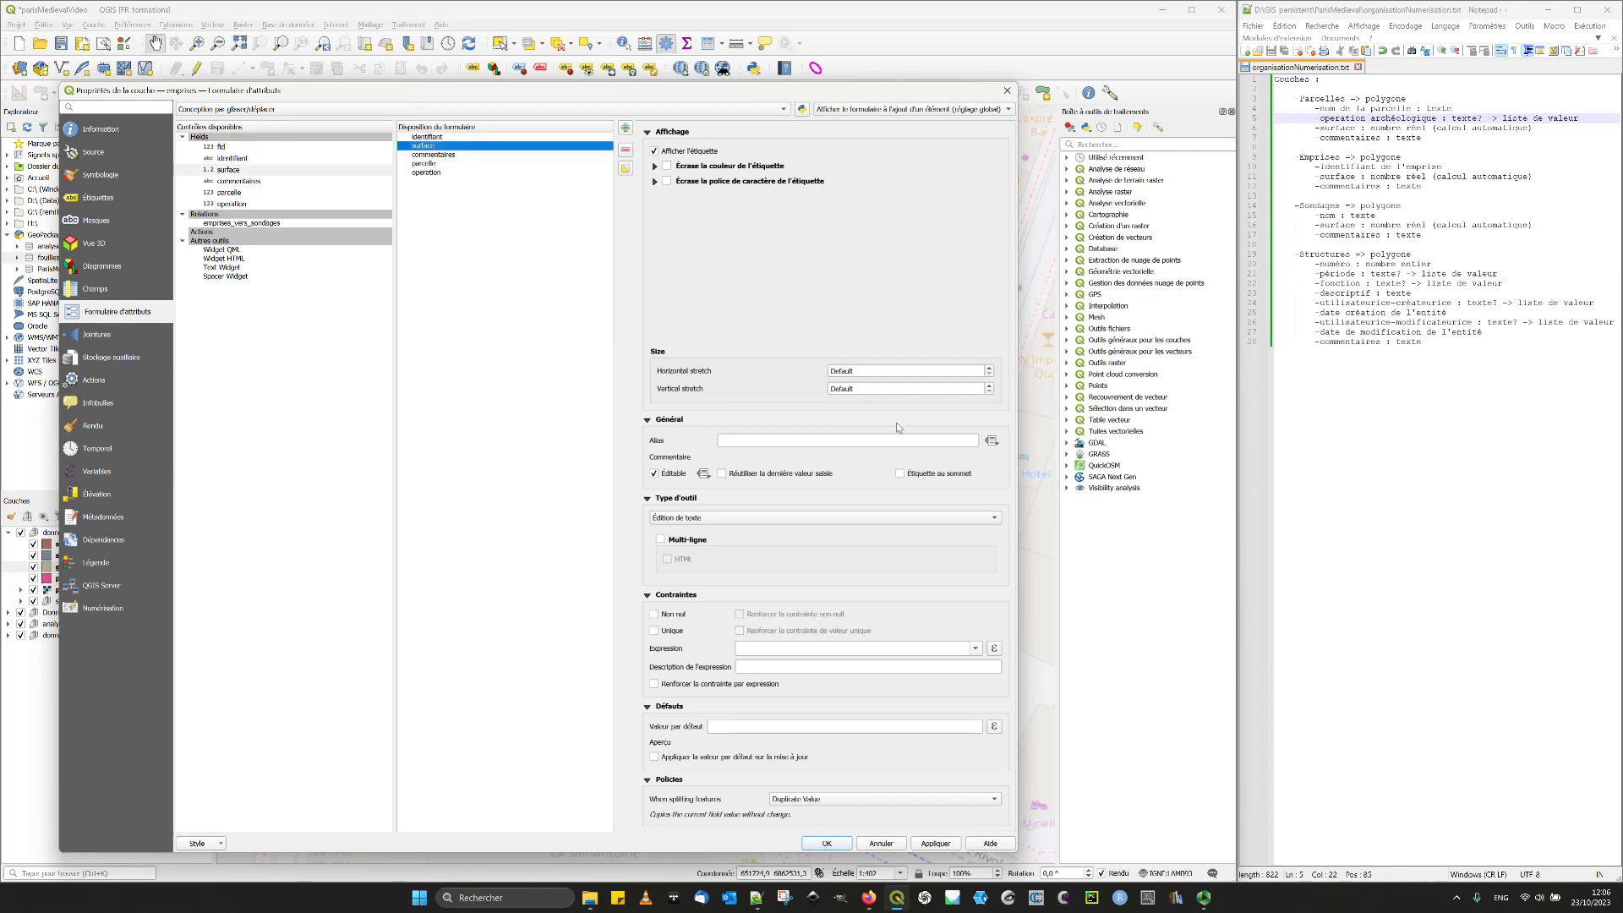
click(826, 438)
text(Surface)
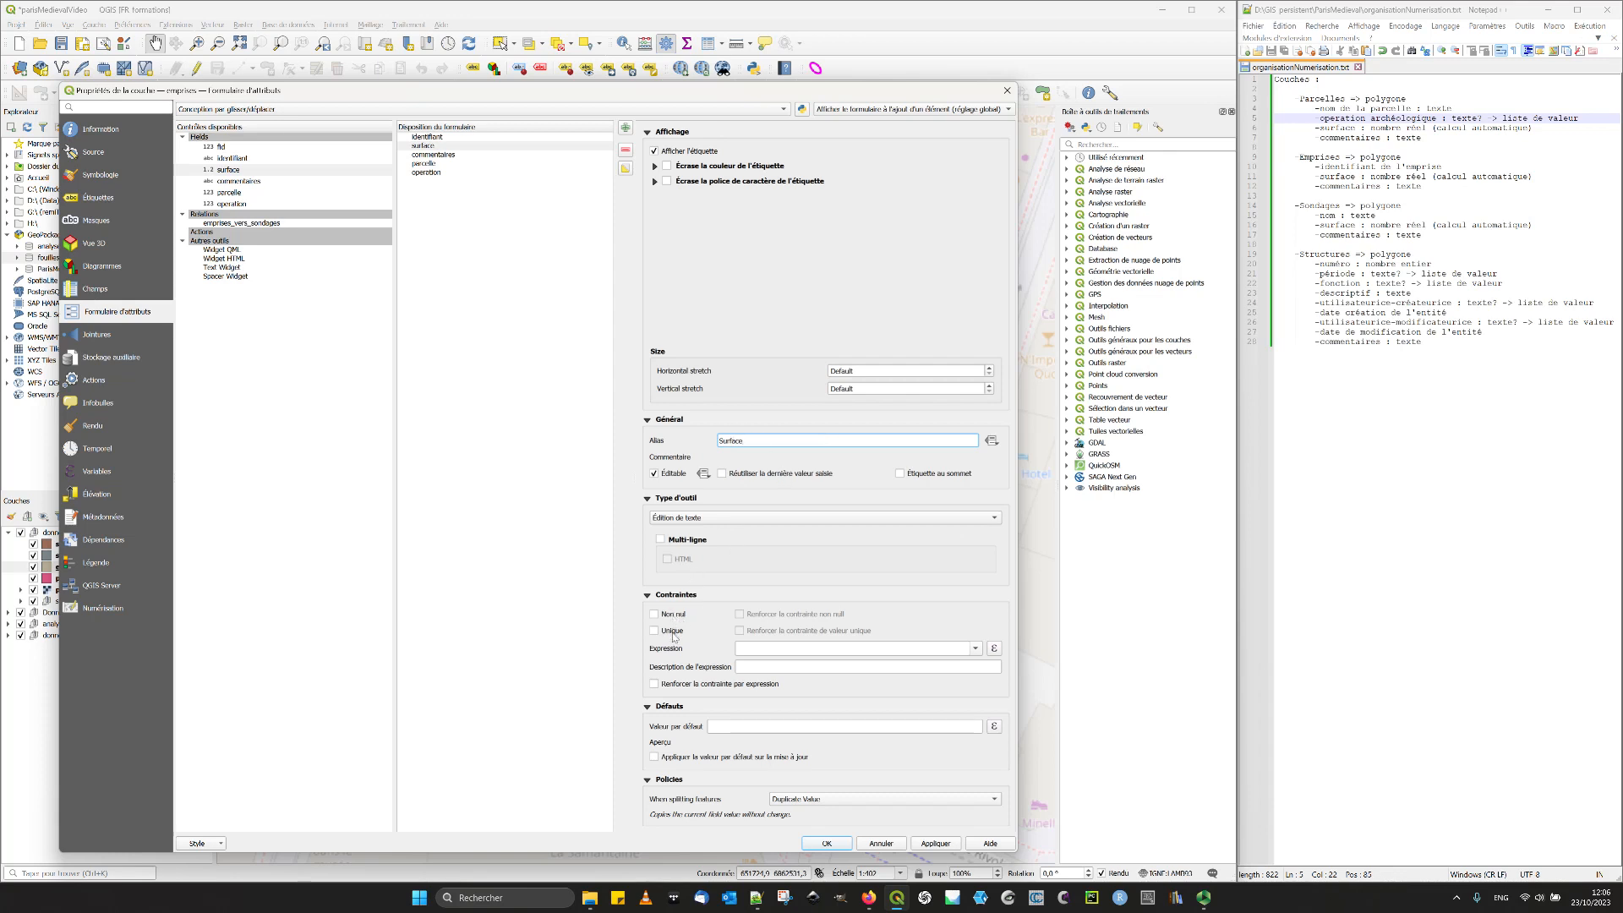
click(730, 725)
text($area)
- Move the operation field directly below identifiant in the emprises form and set its widget type to Valeur relationnelle
click(428, 172)
drag(428, 174, 466, 145)
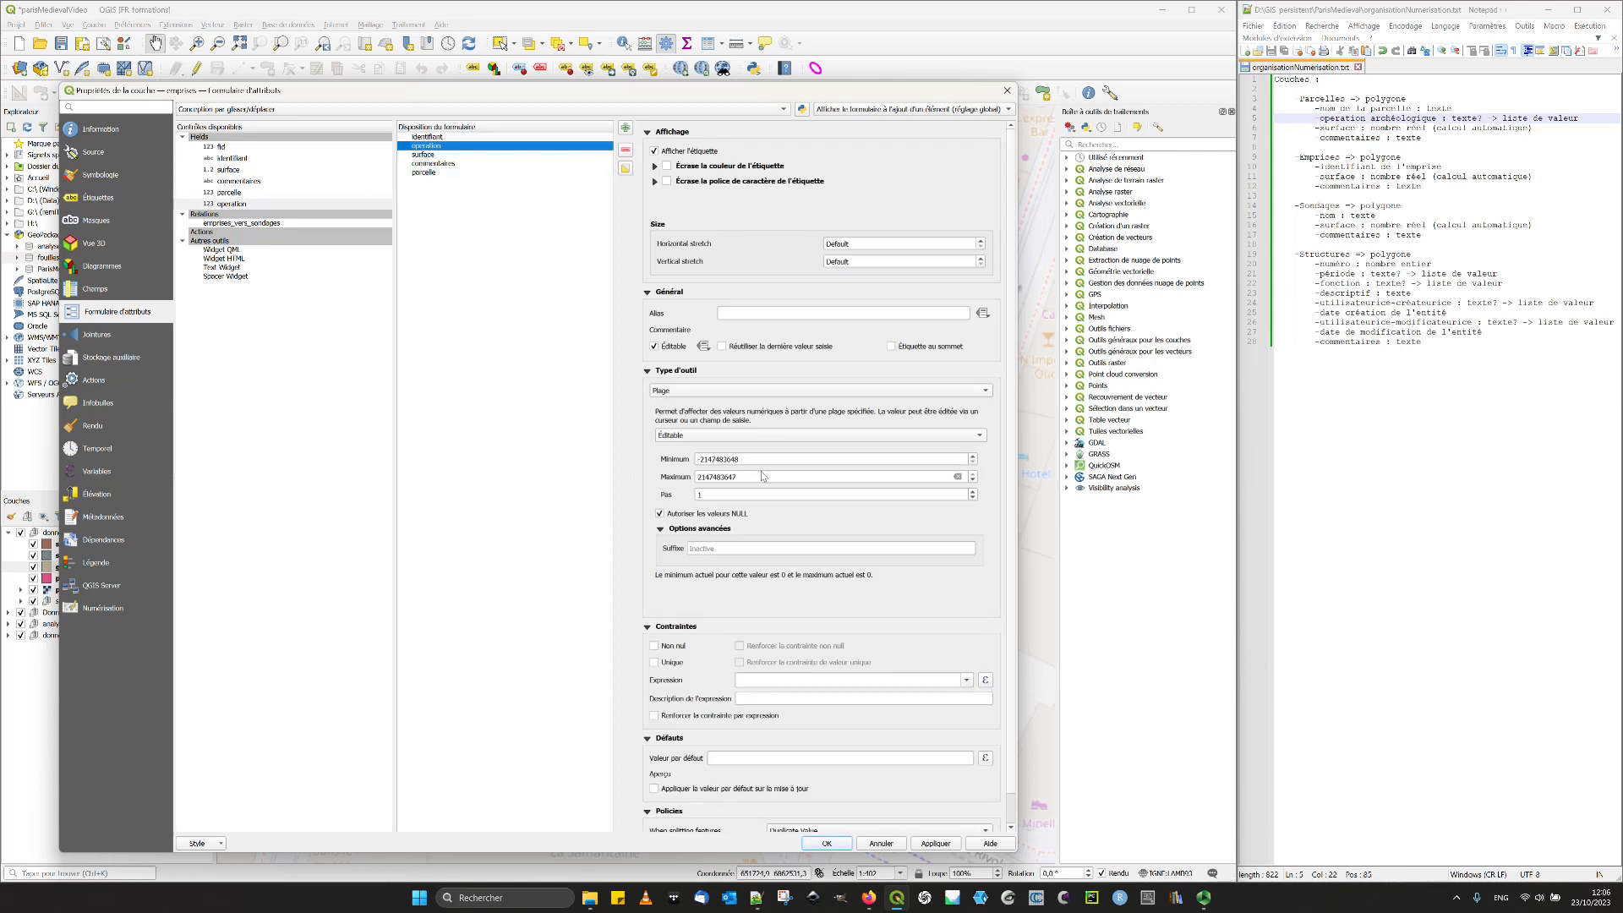
click(698, 391)
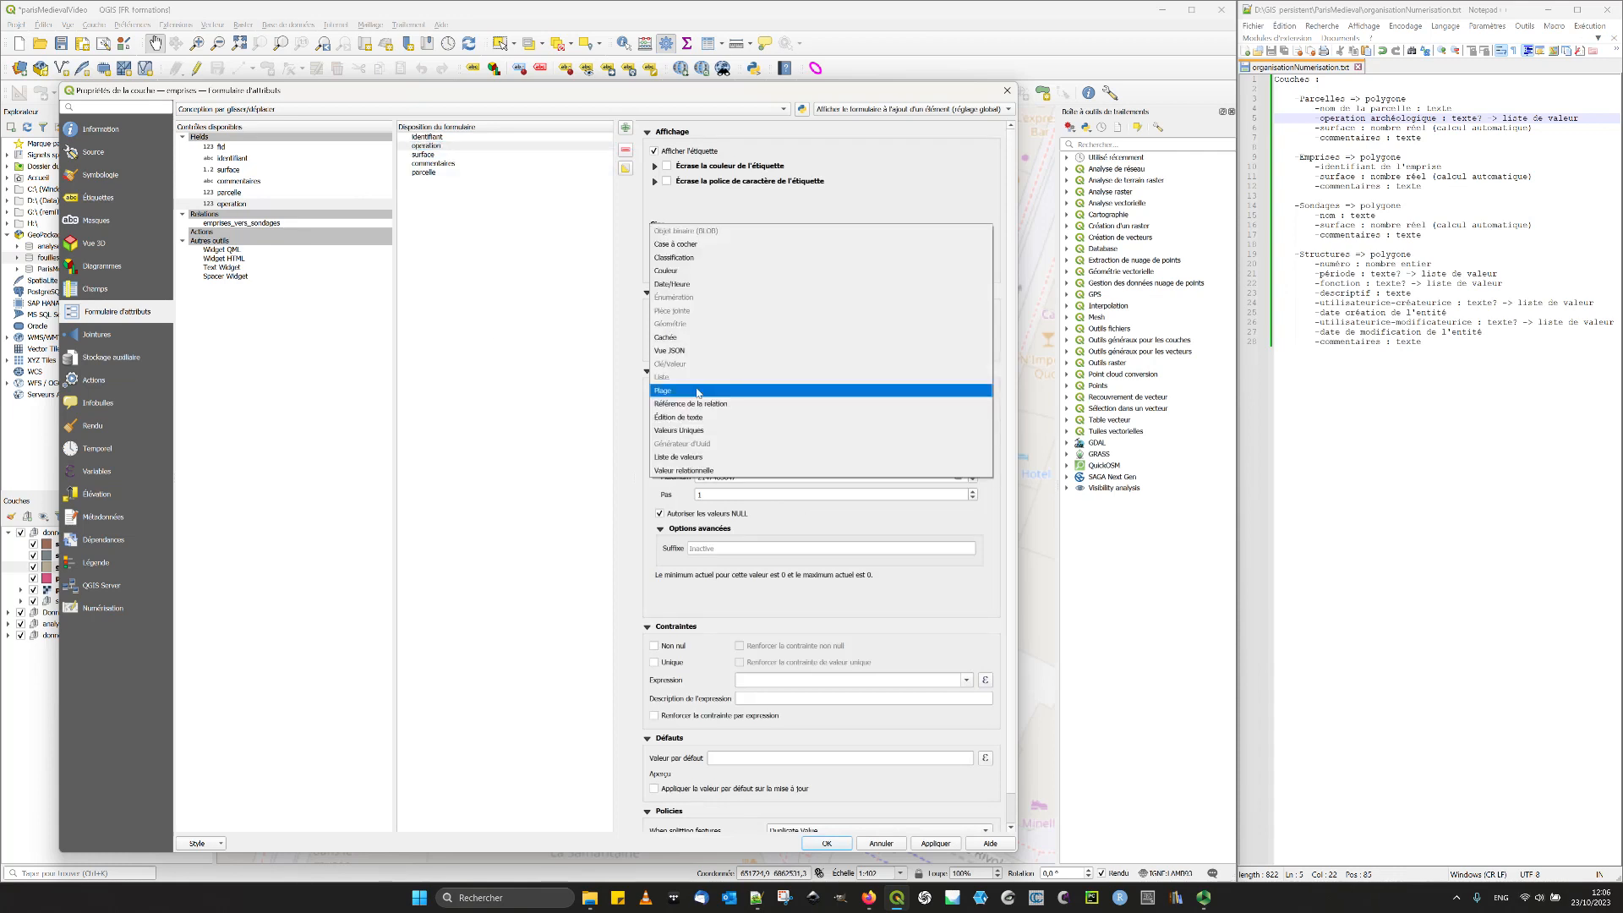
click(683, 472)
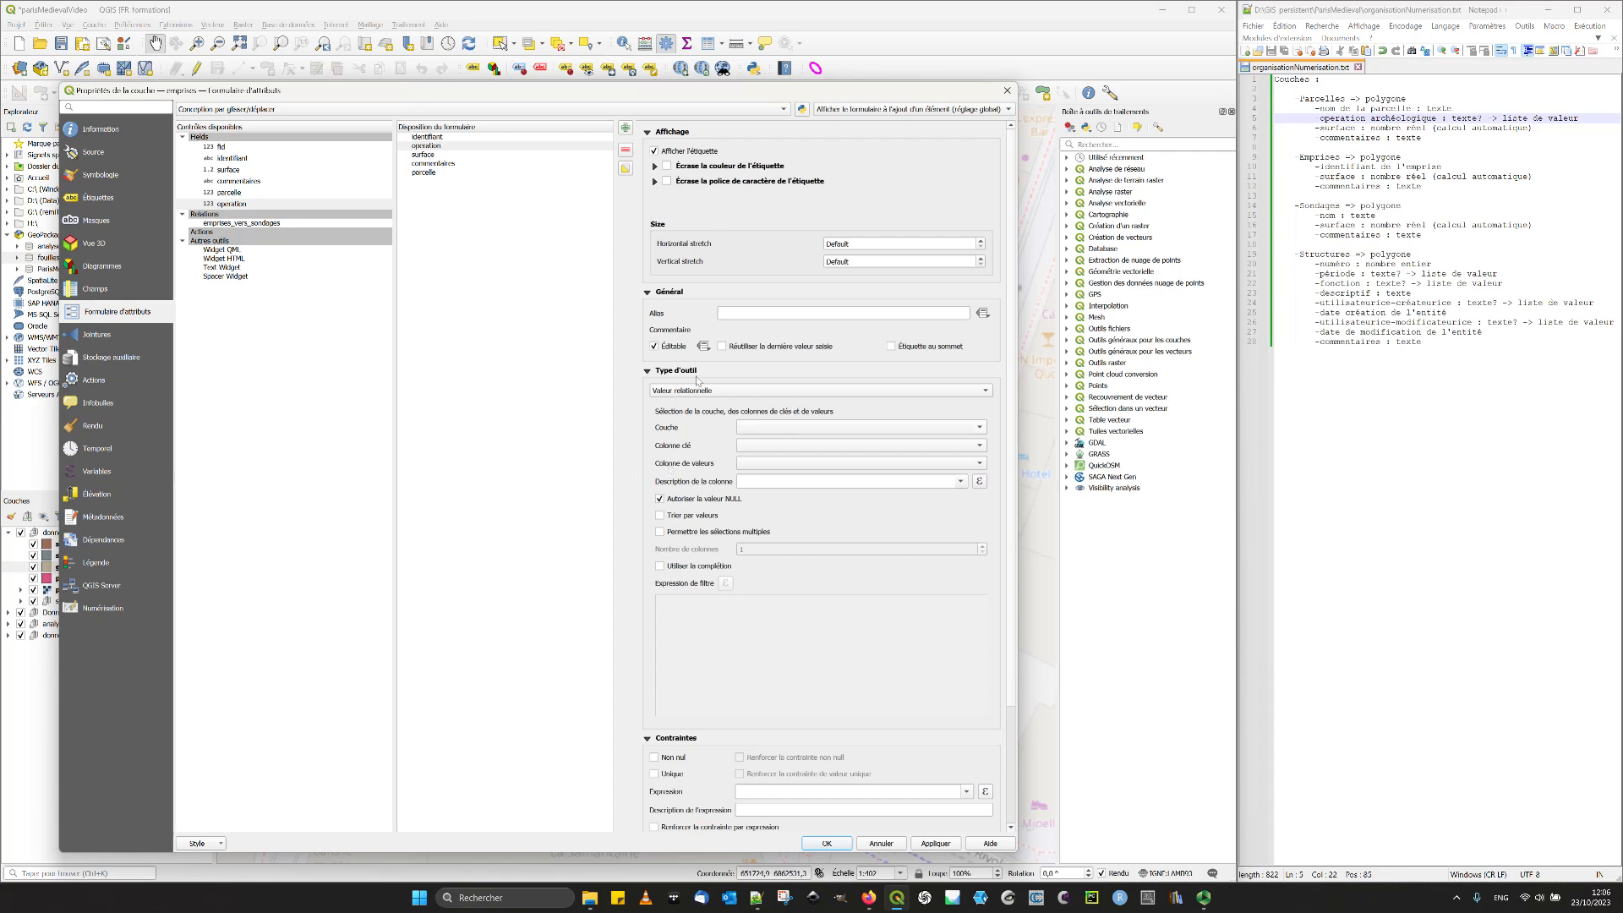
- Change the emprises operation field's widget type to Référence de la relation and apply the layer properties
click(710, 392)
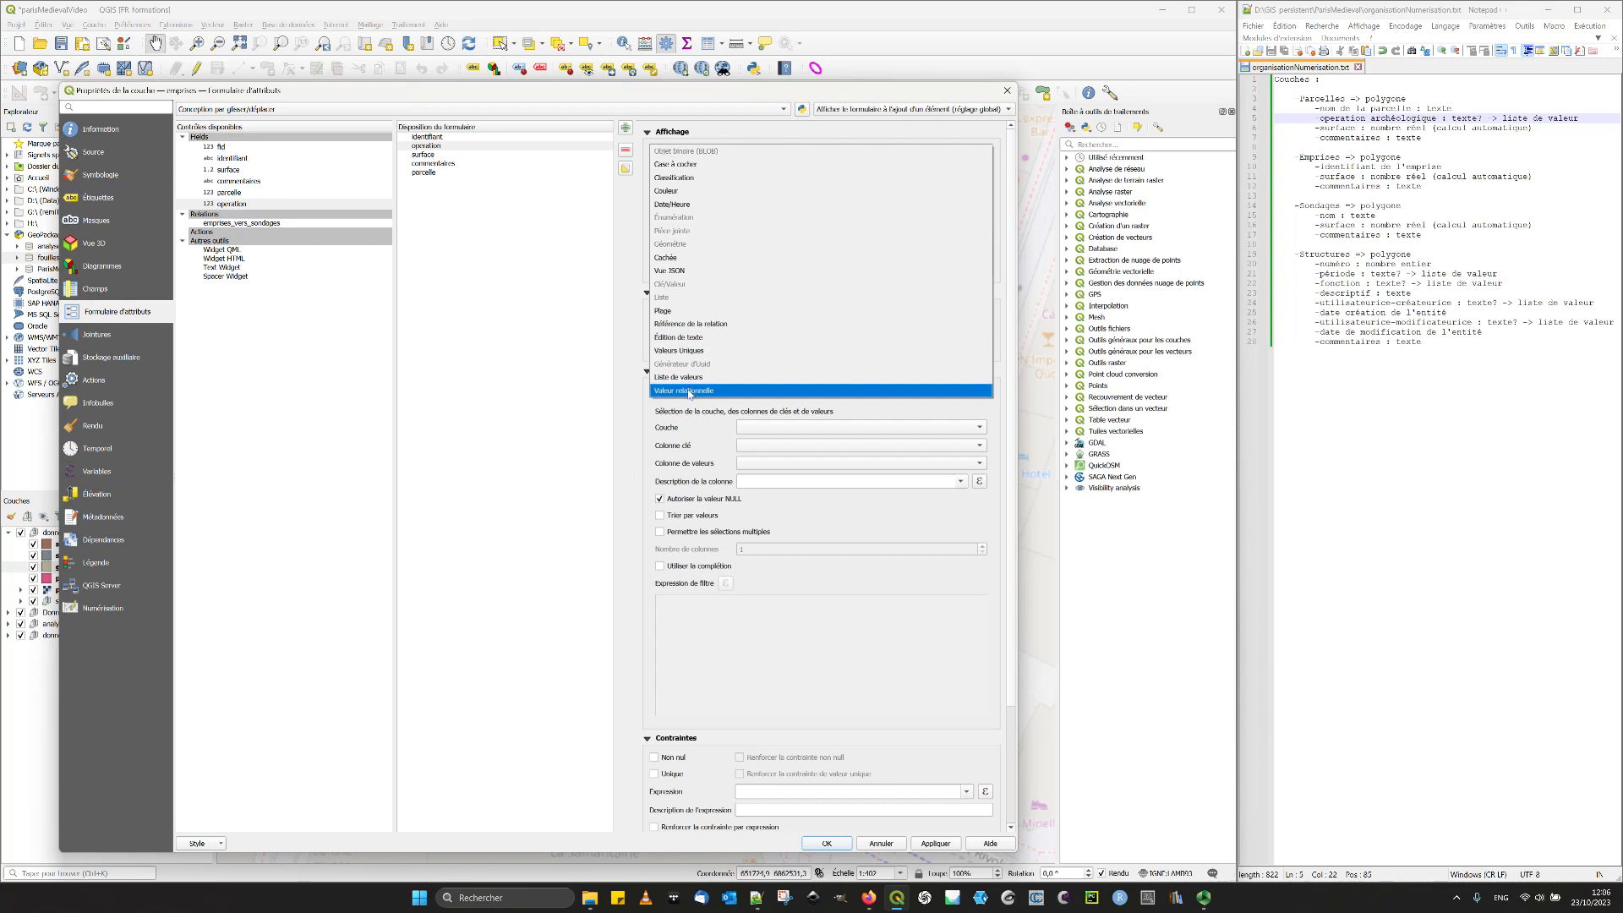
click(684, 415)
click(688, 392)
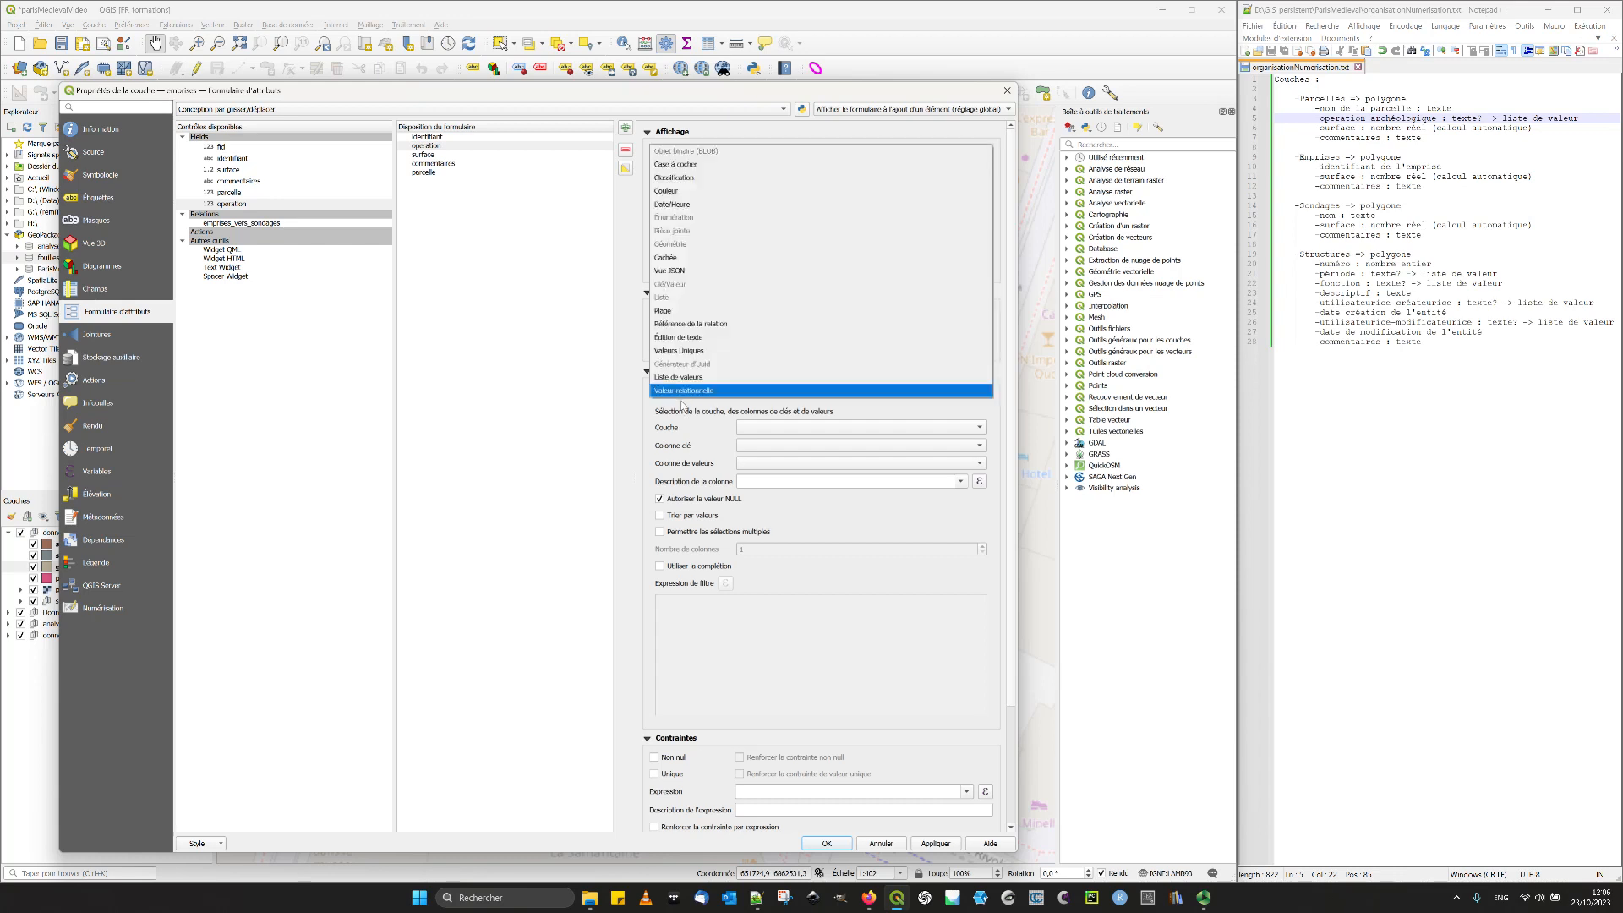
click(762, 327)
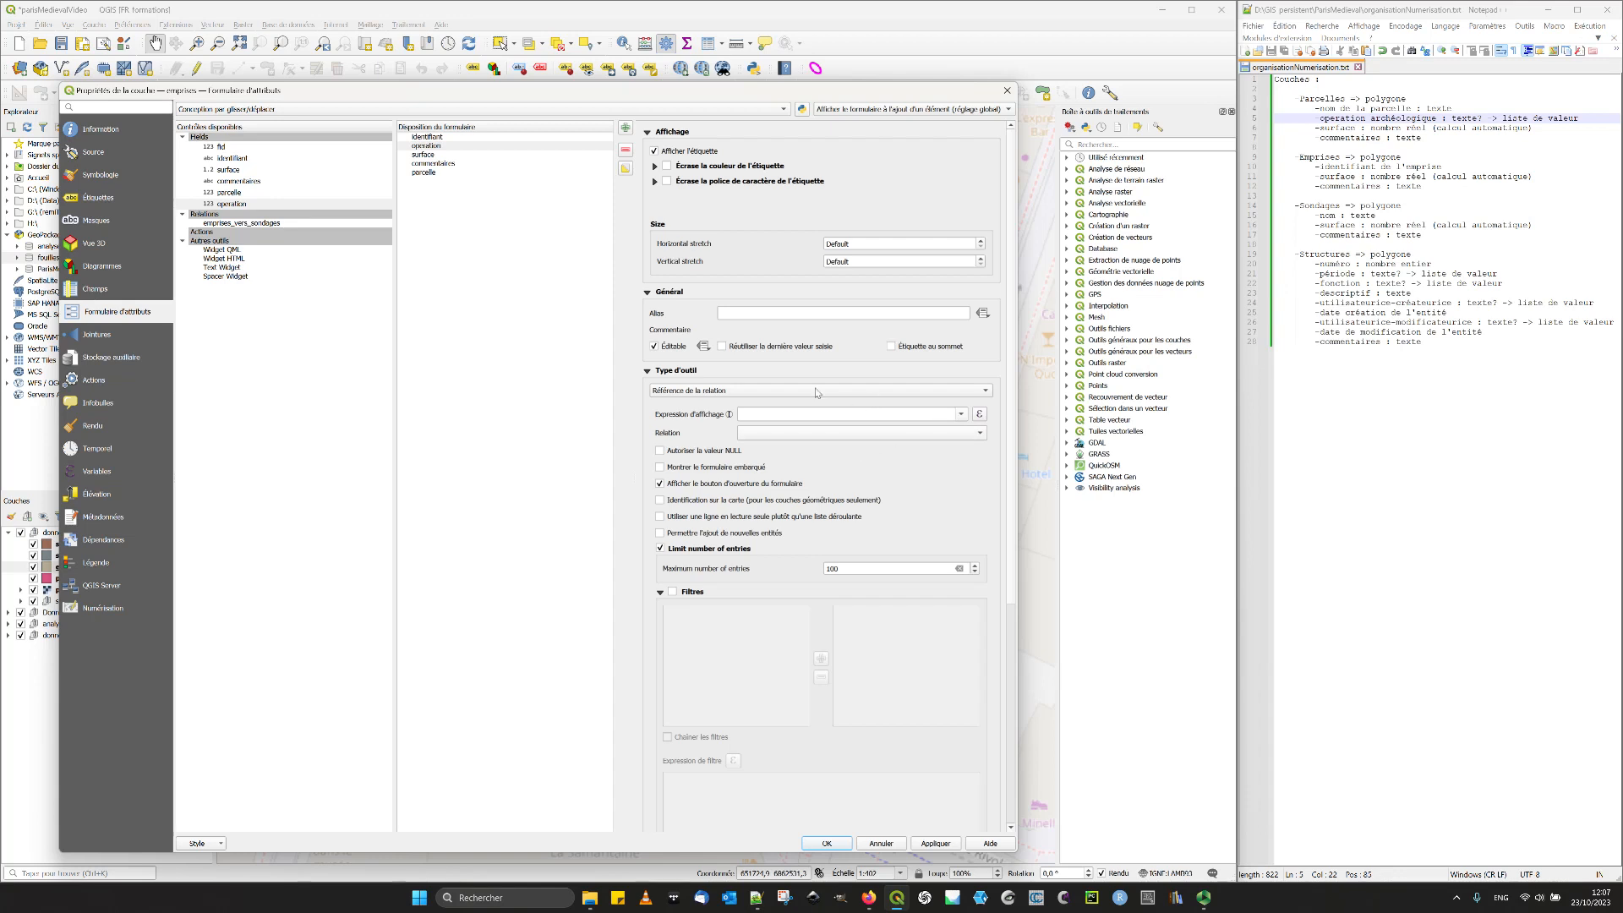
click(473, 349)
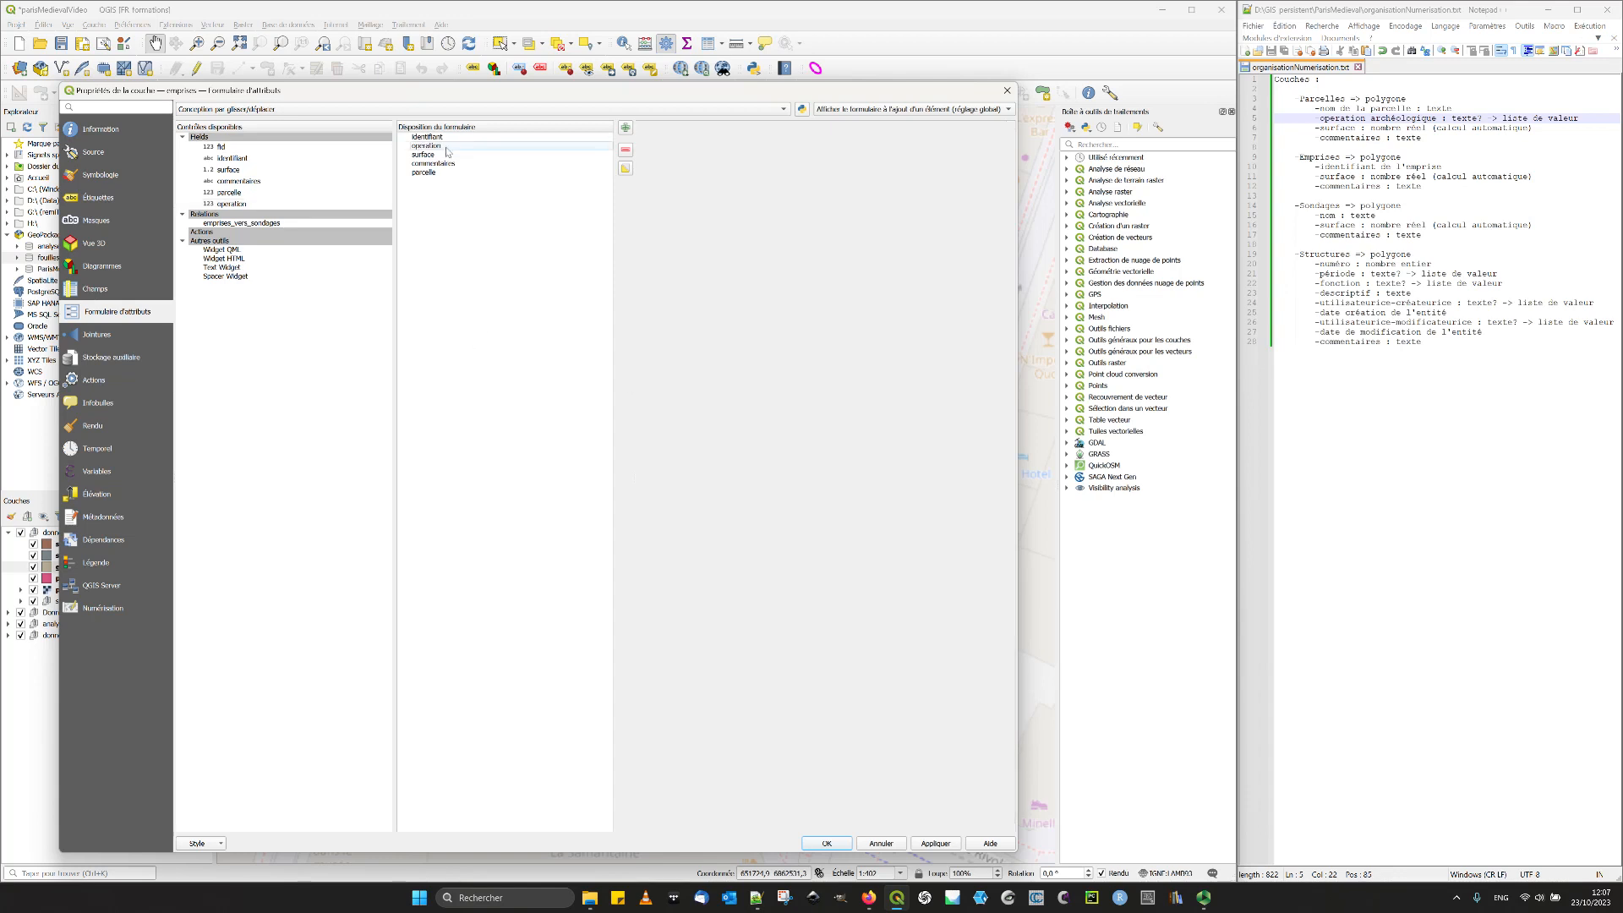
click(444, 146)
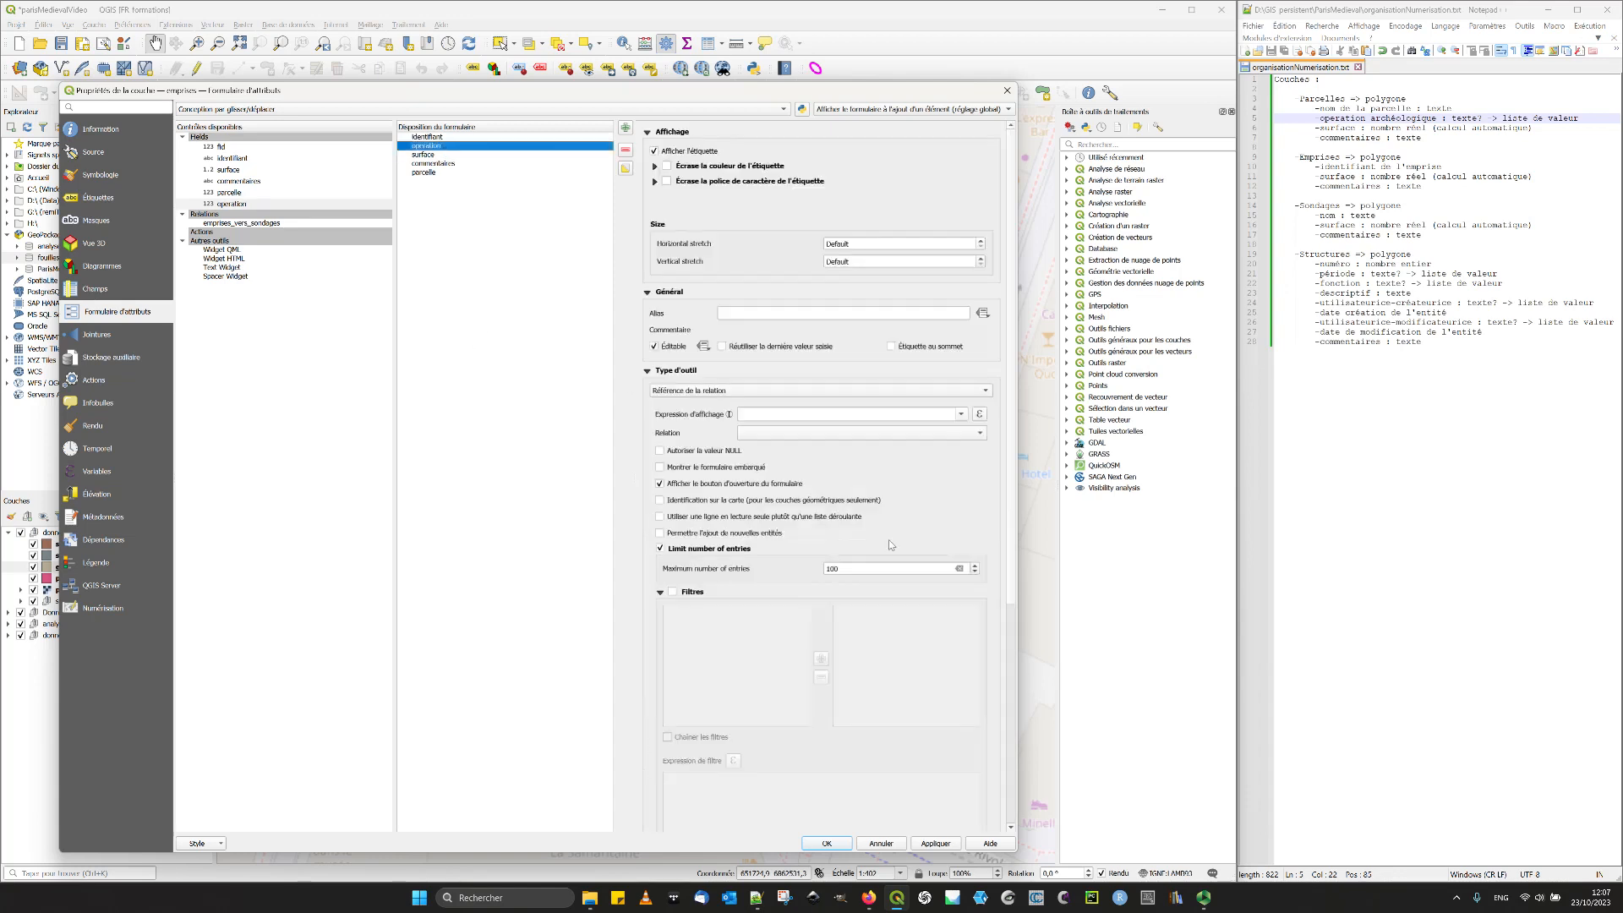
click(937, 844)
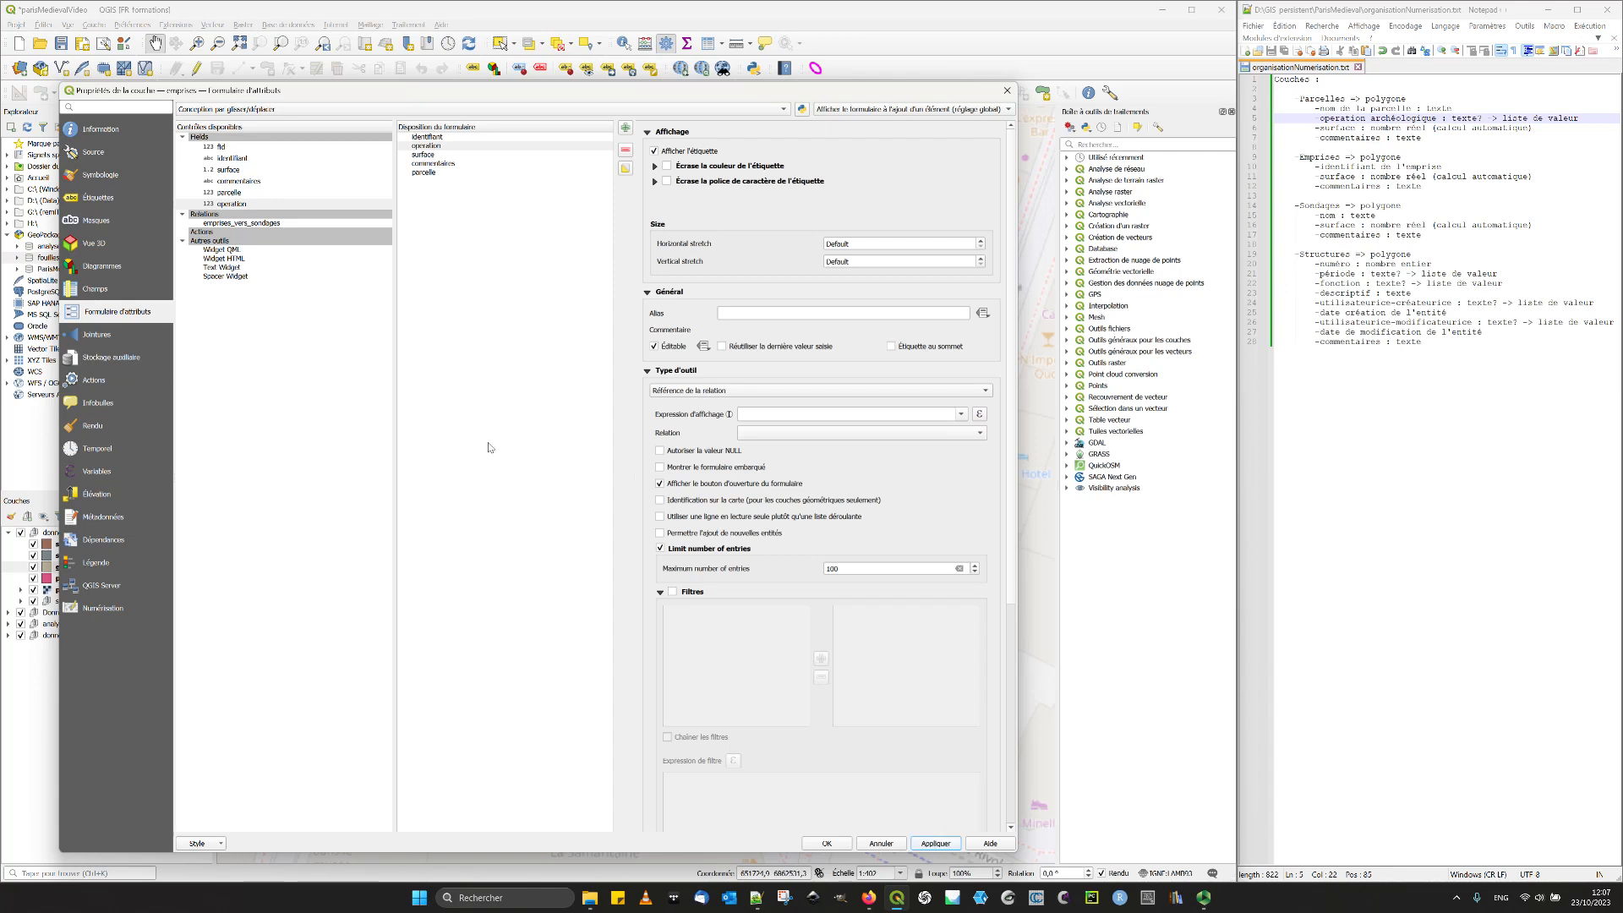
- Put the emprises layer in edit mode and delete its operation field
click(426, 172)
click(437, 146)
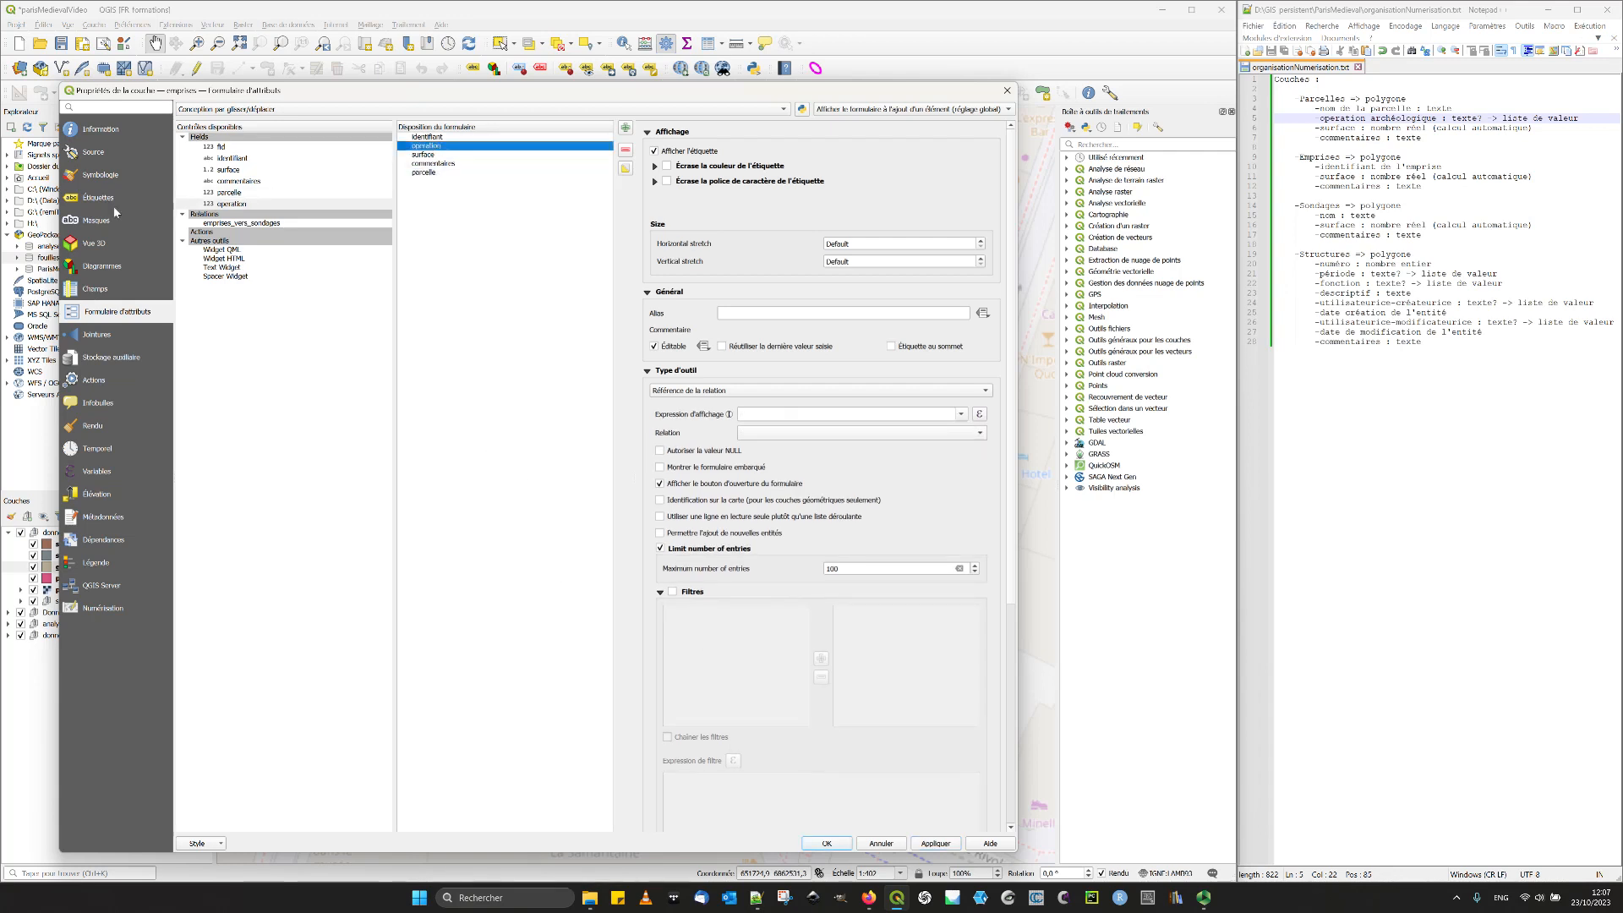
click(95, 290)
click(221, 111)
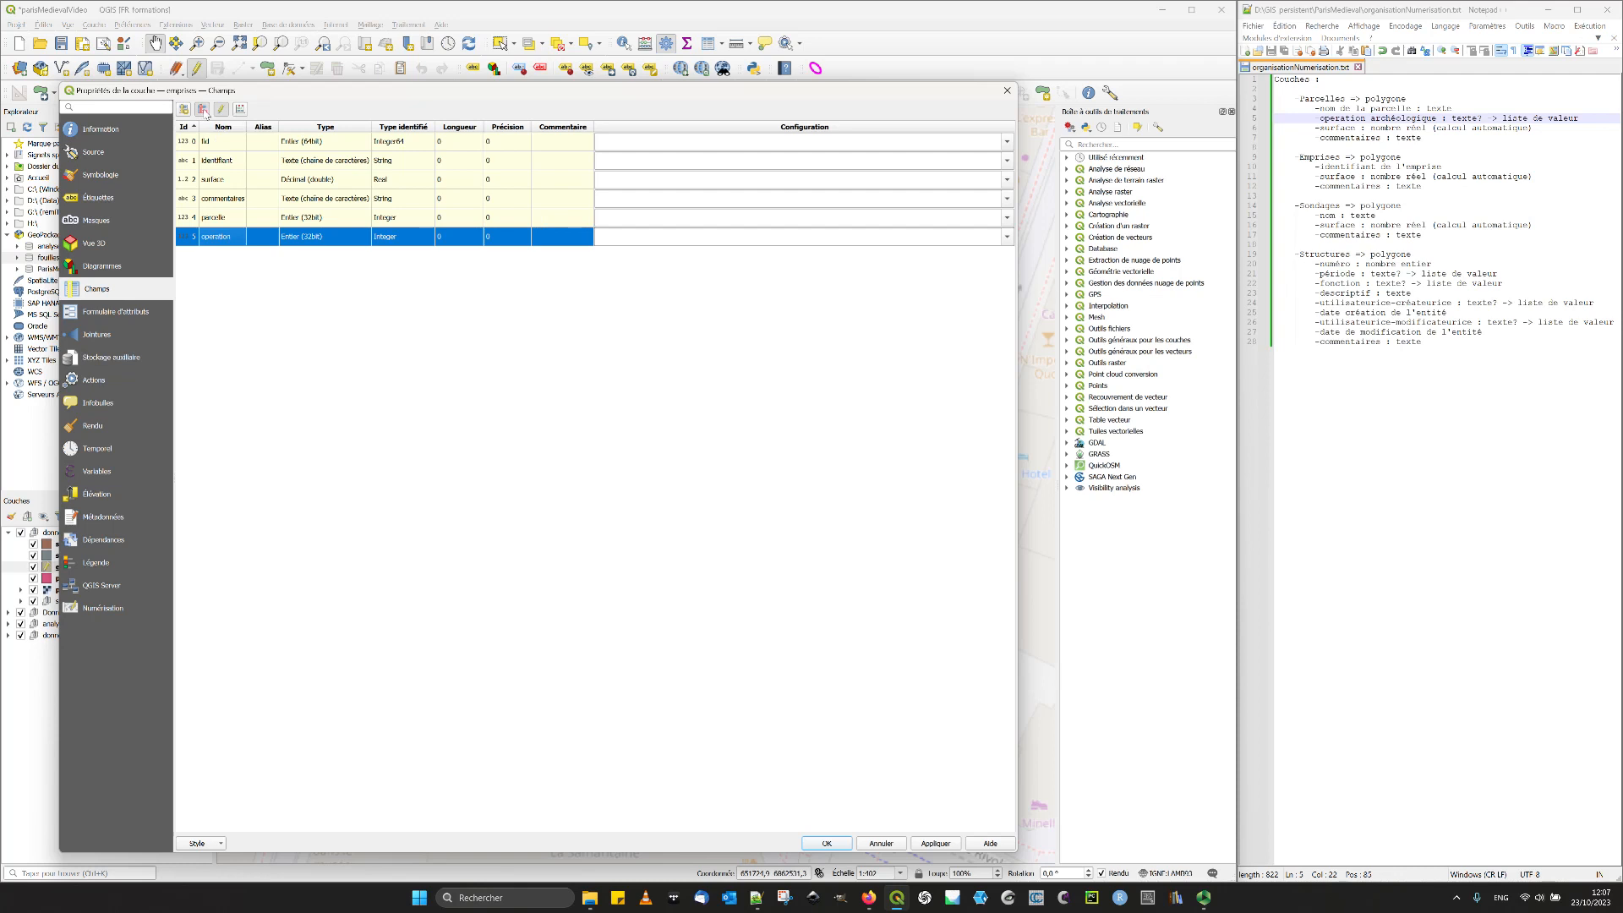
click(203, 110)
- Remove operation from the emprises form layout, validate the layer properties, and end the layer's editing with its changes saved
click(116, 311)
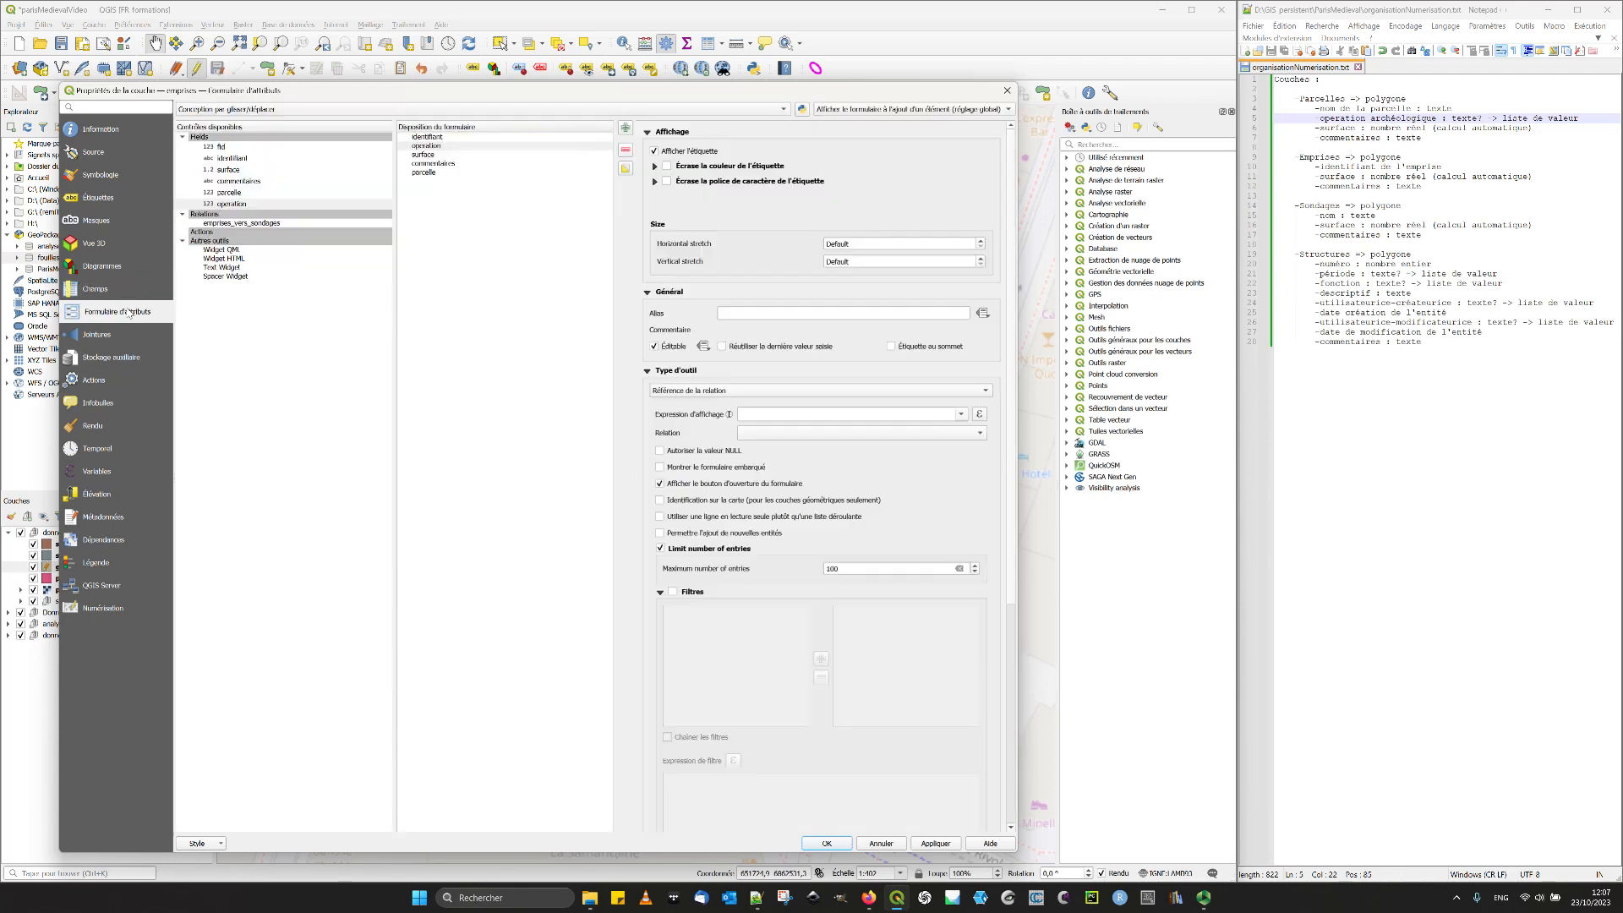
click(427, 146)
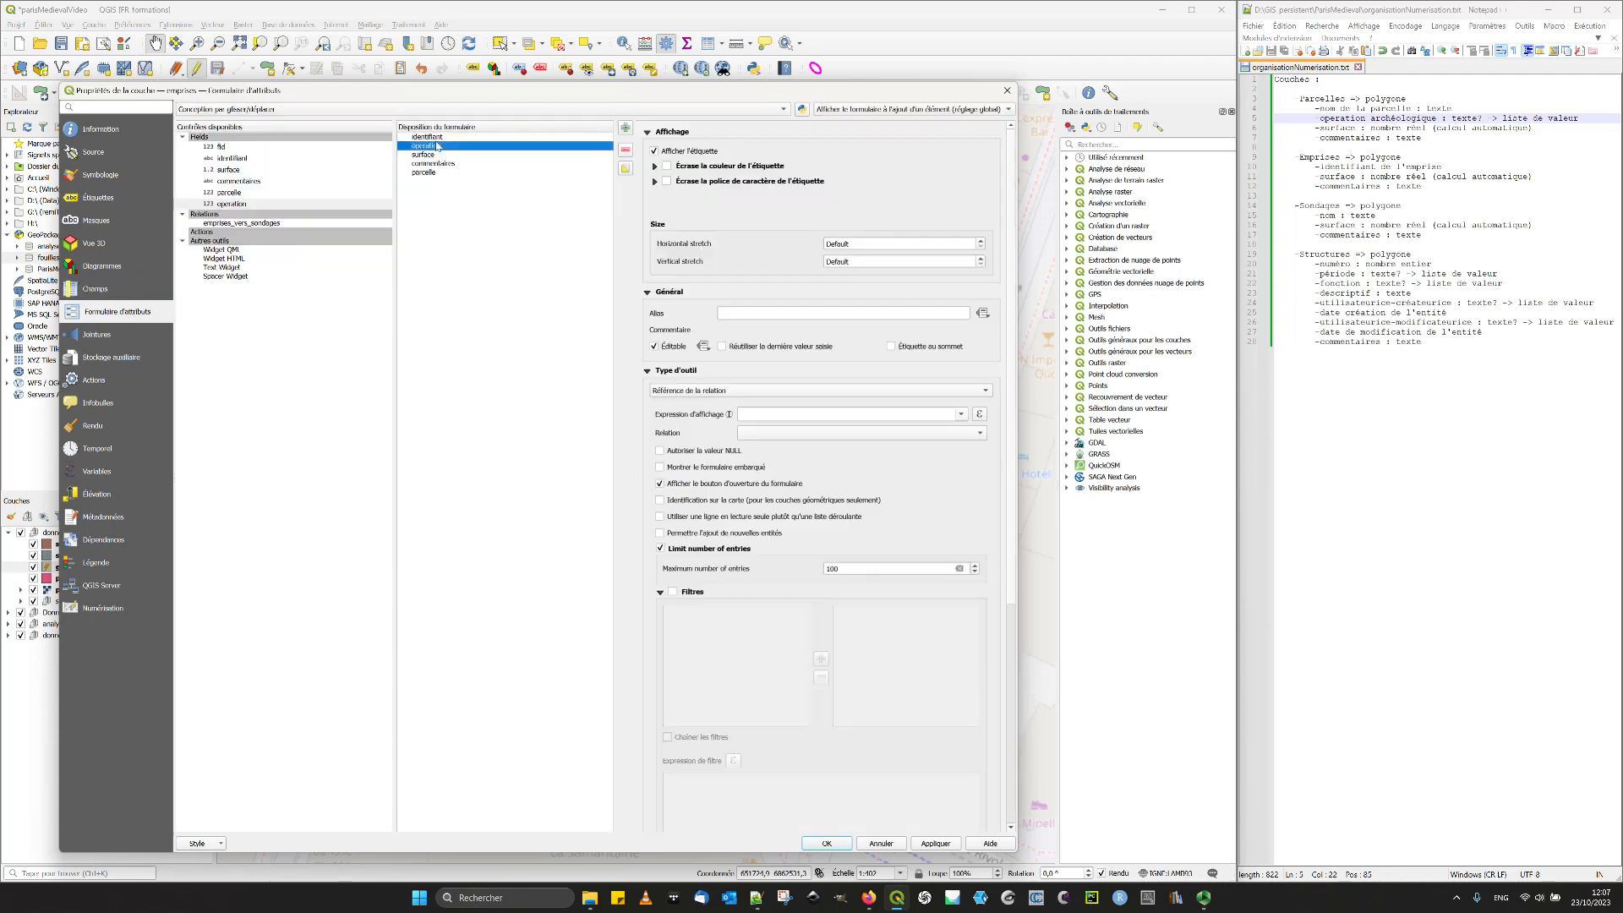
click(625, 152)
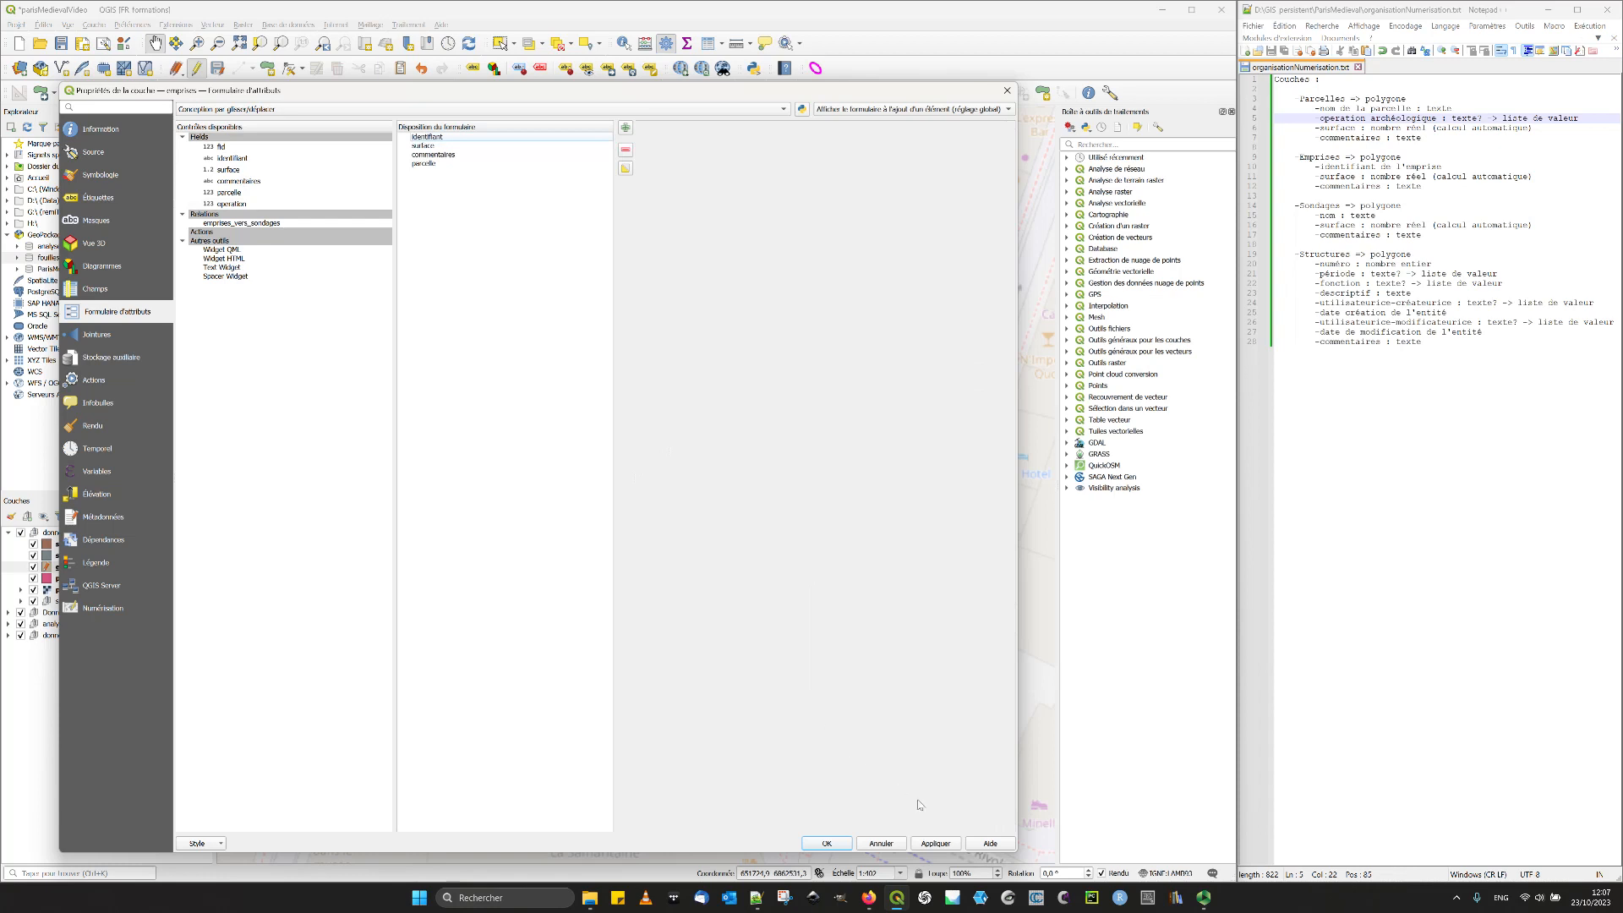
click(828, 845)
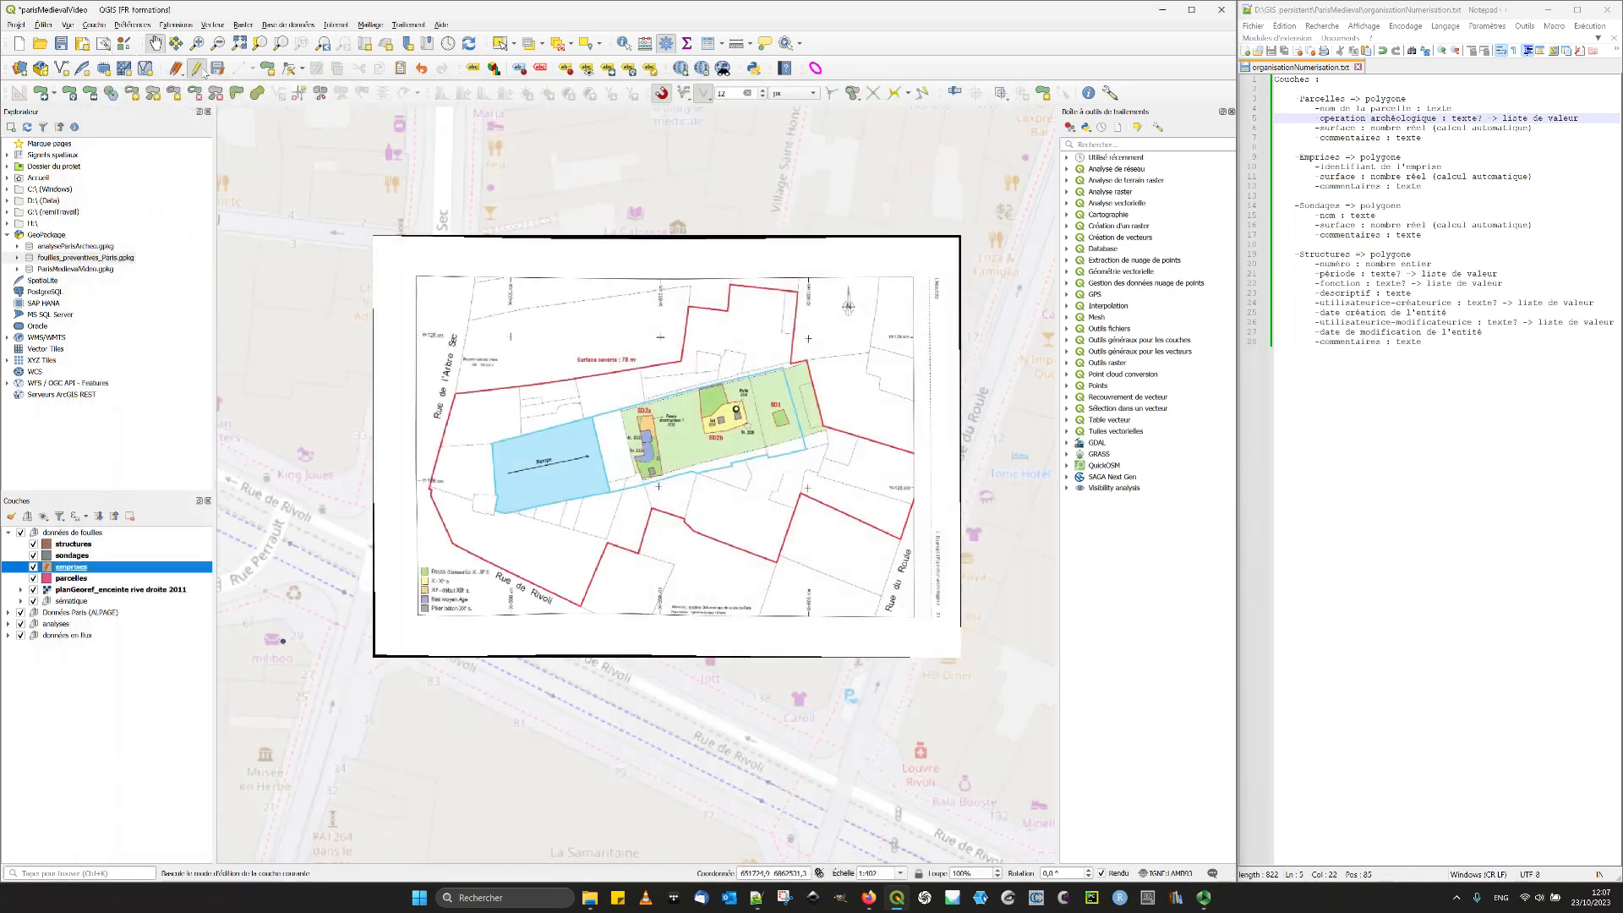
click(196, 68)
click(794, 454)
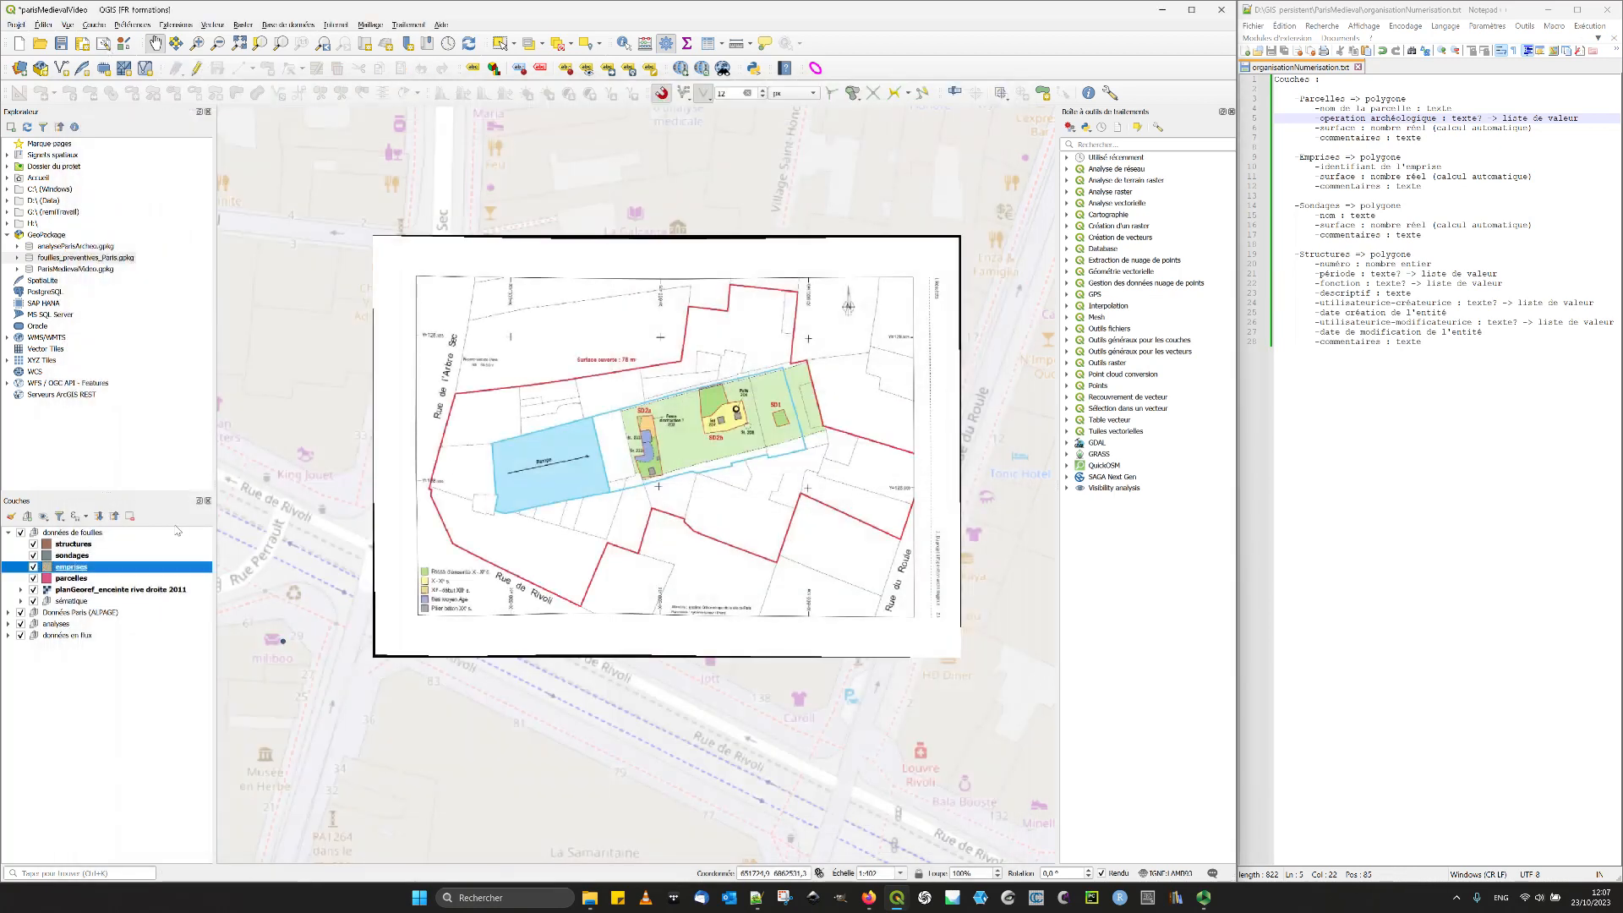
- Reopen the emprises layer's attribute form and move the parcelle field directly below identifiant
double_click(72, 567)
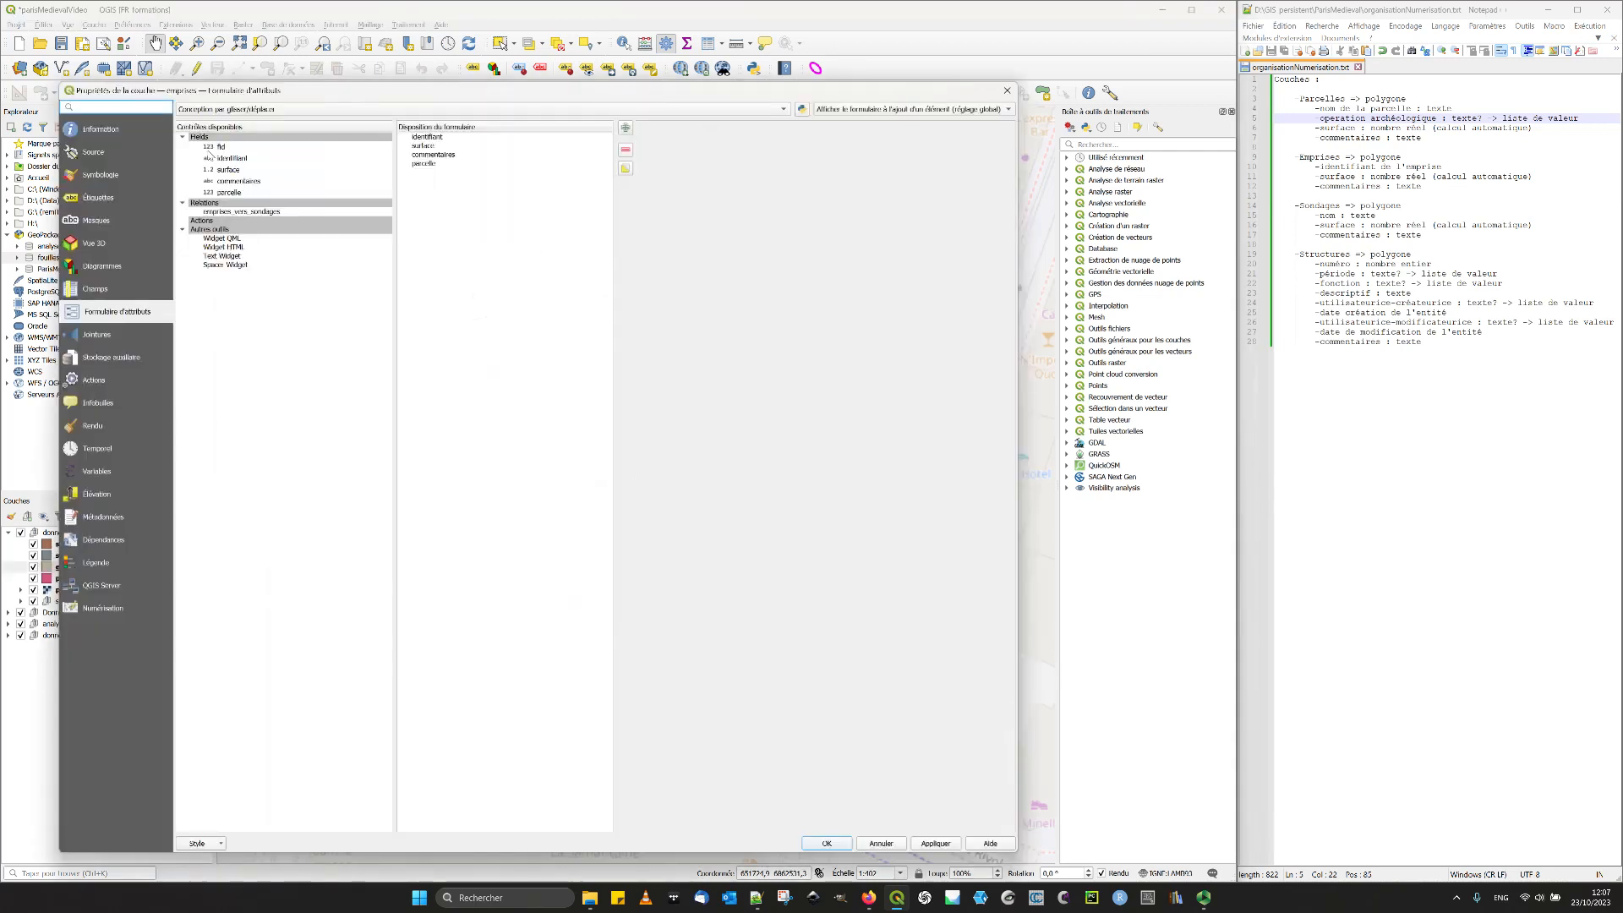
click(115, 288)
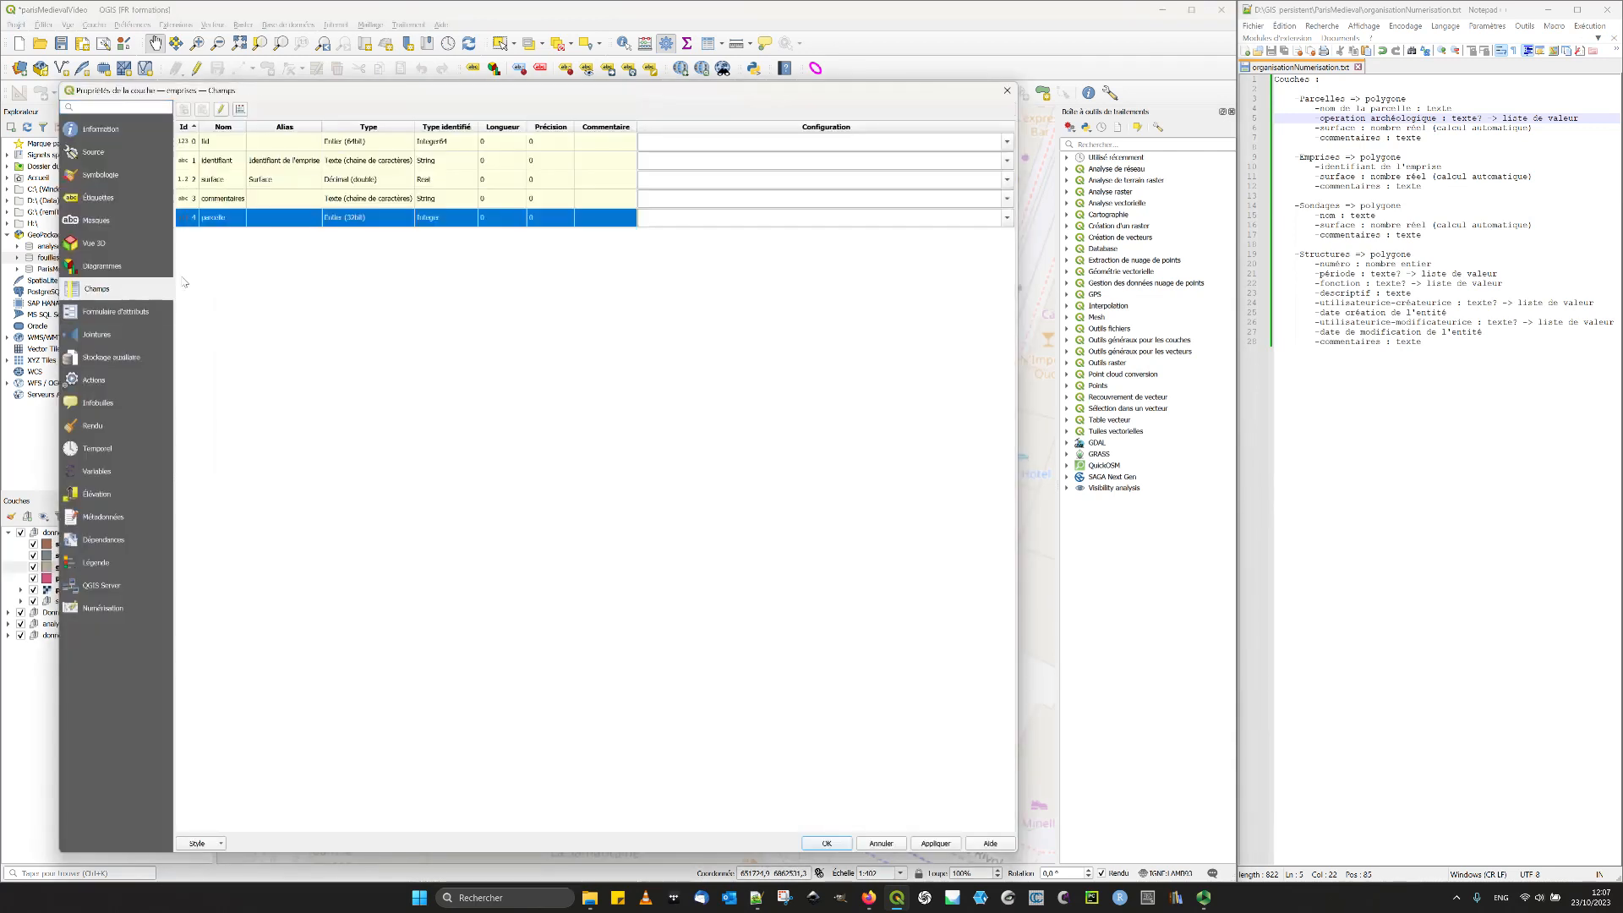
click(110, 311)
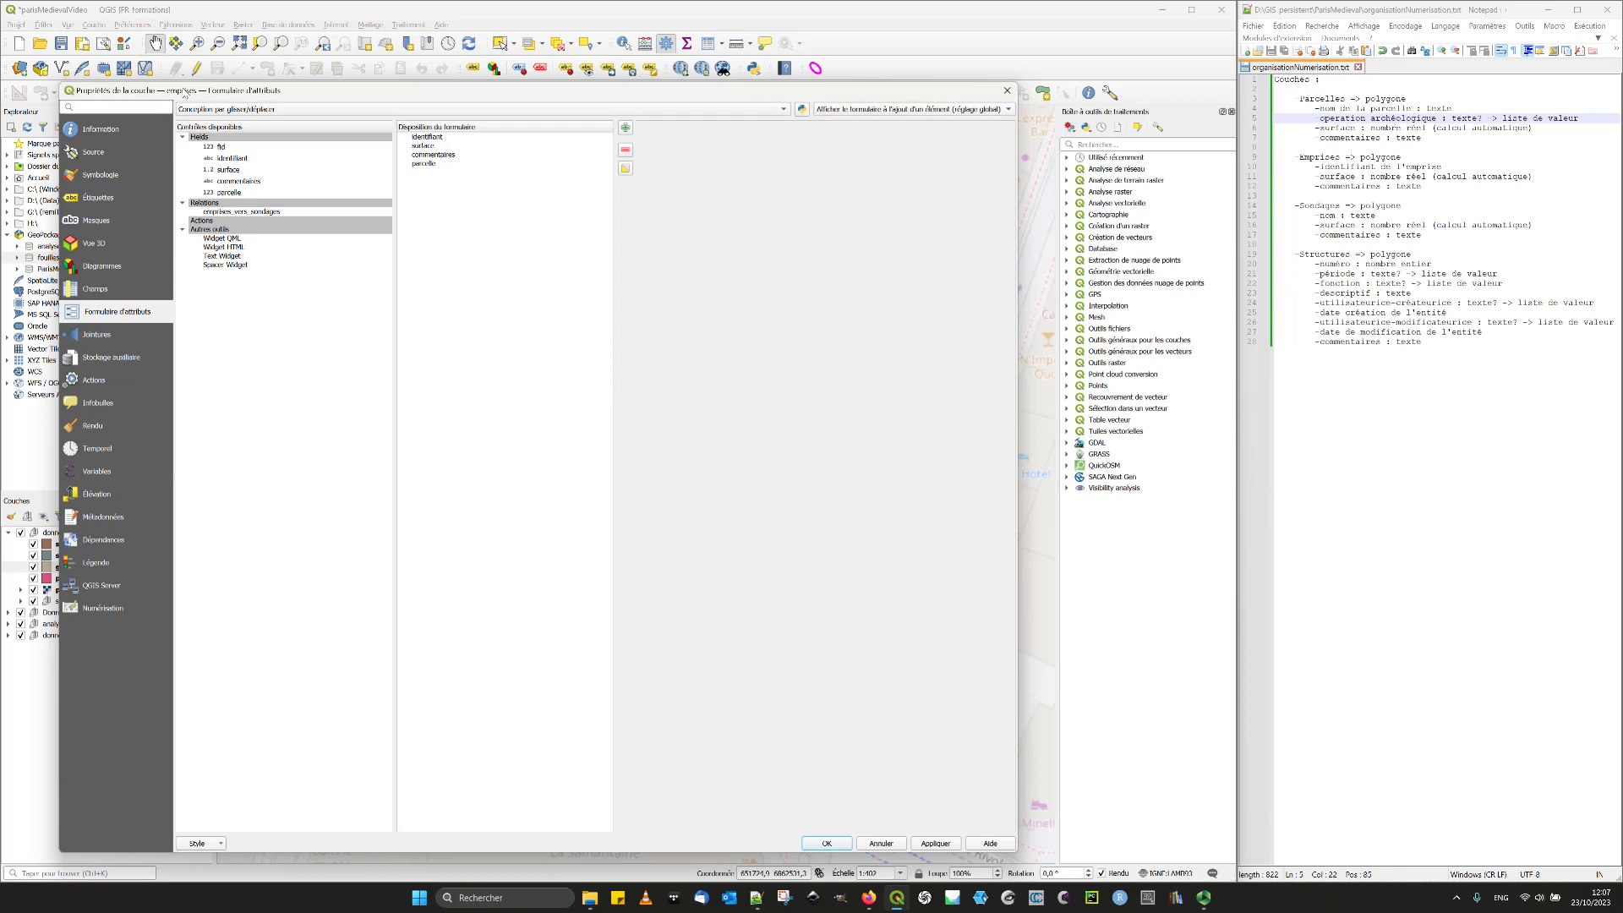
click(437, 165)
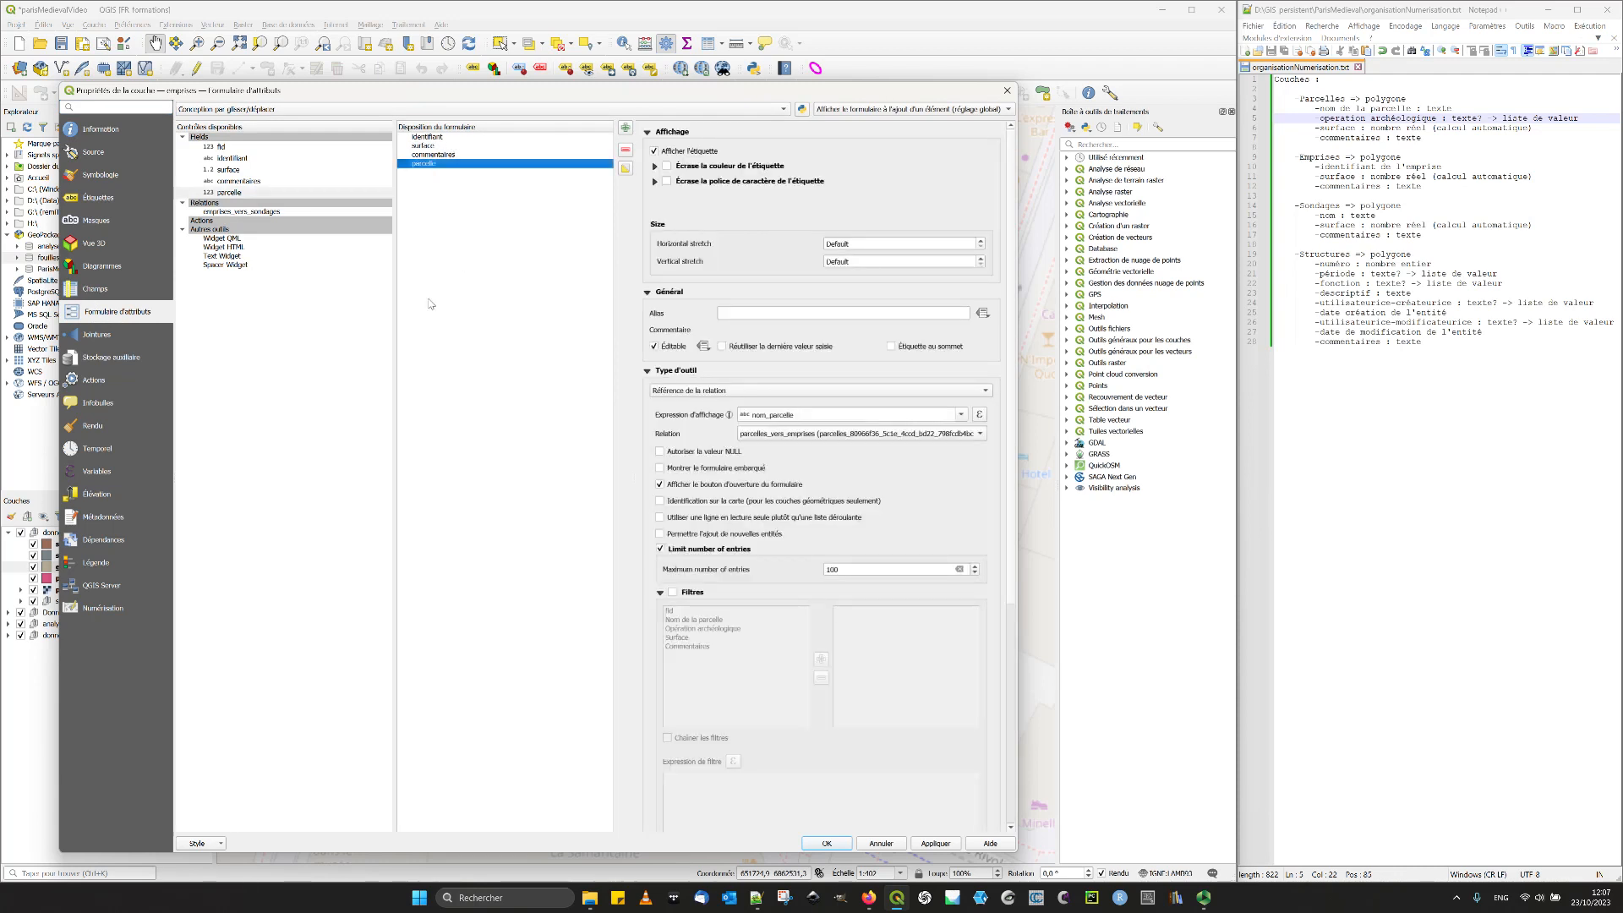
drag(436, 165, 438, 146)
click(438, 146)
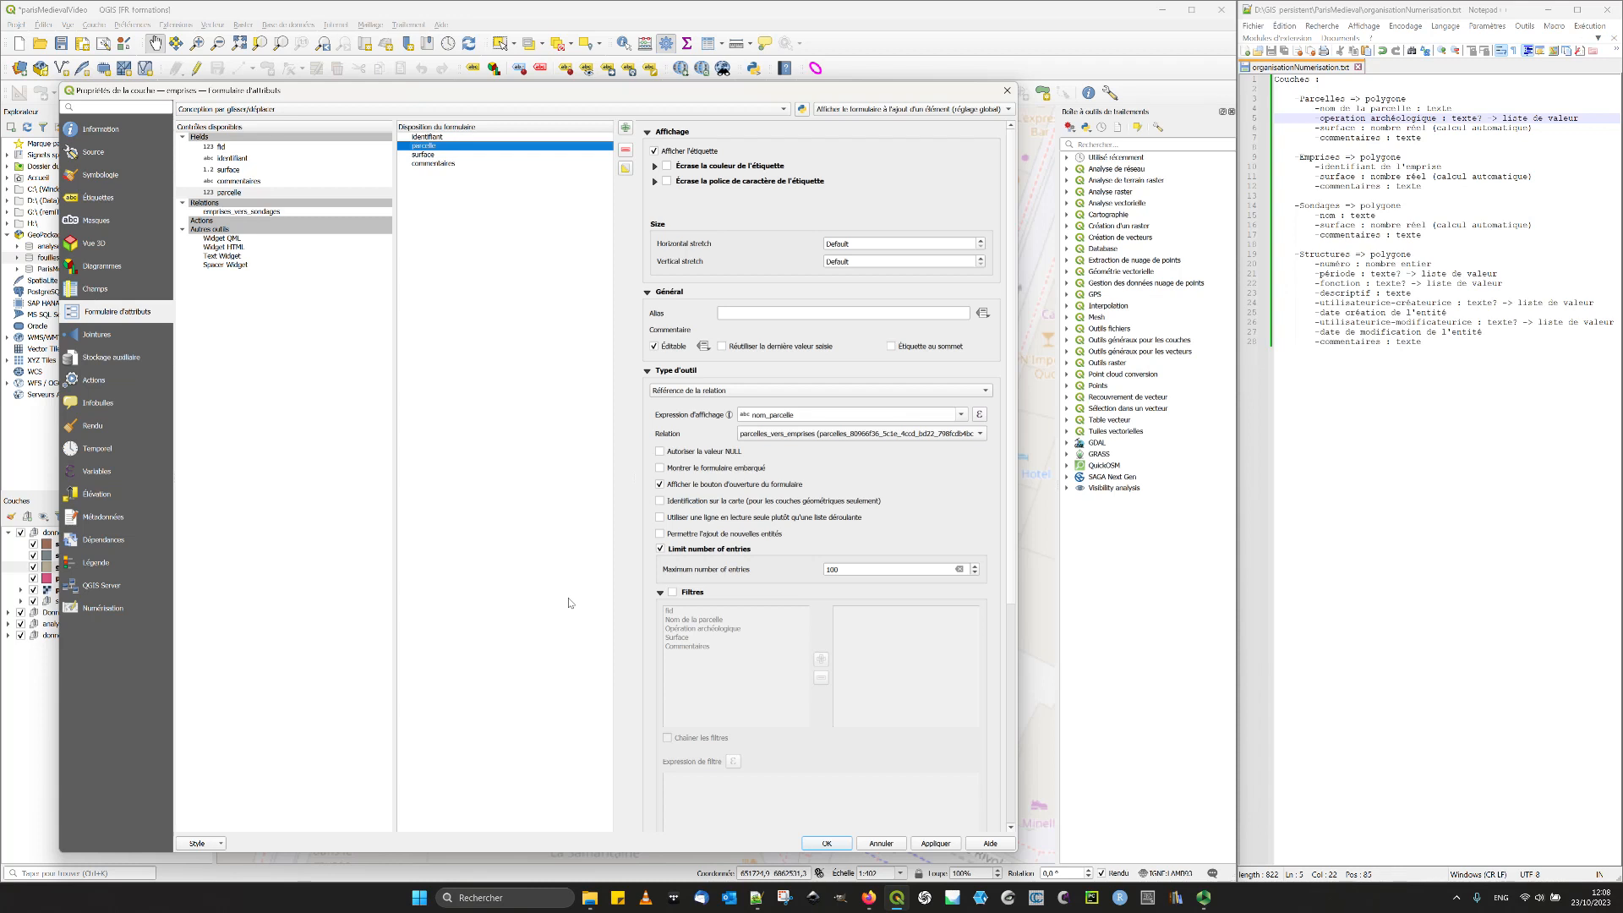
- Give the emprises parcelle field the alias "parcelle"
click(245, 212)
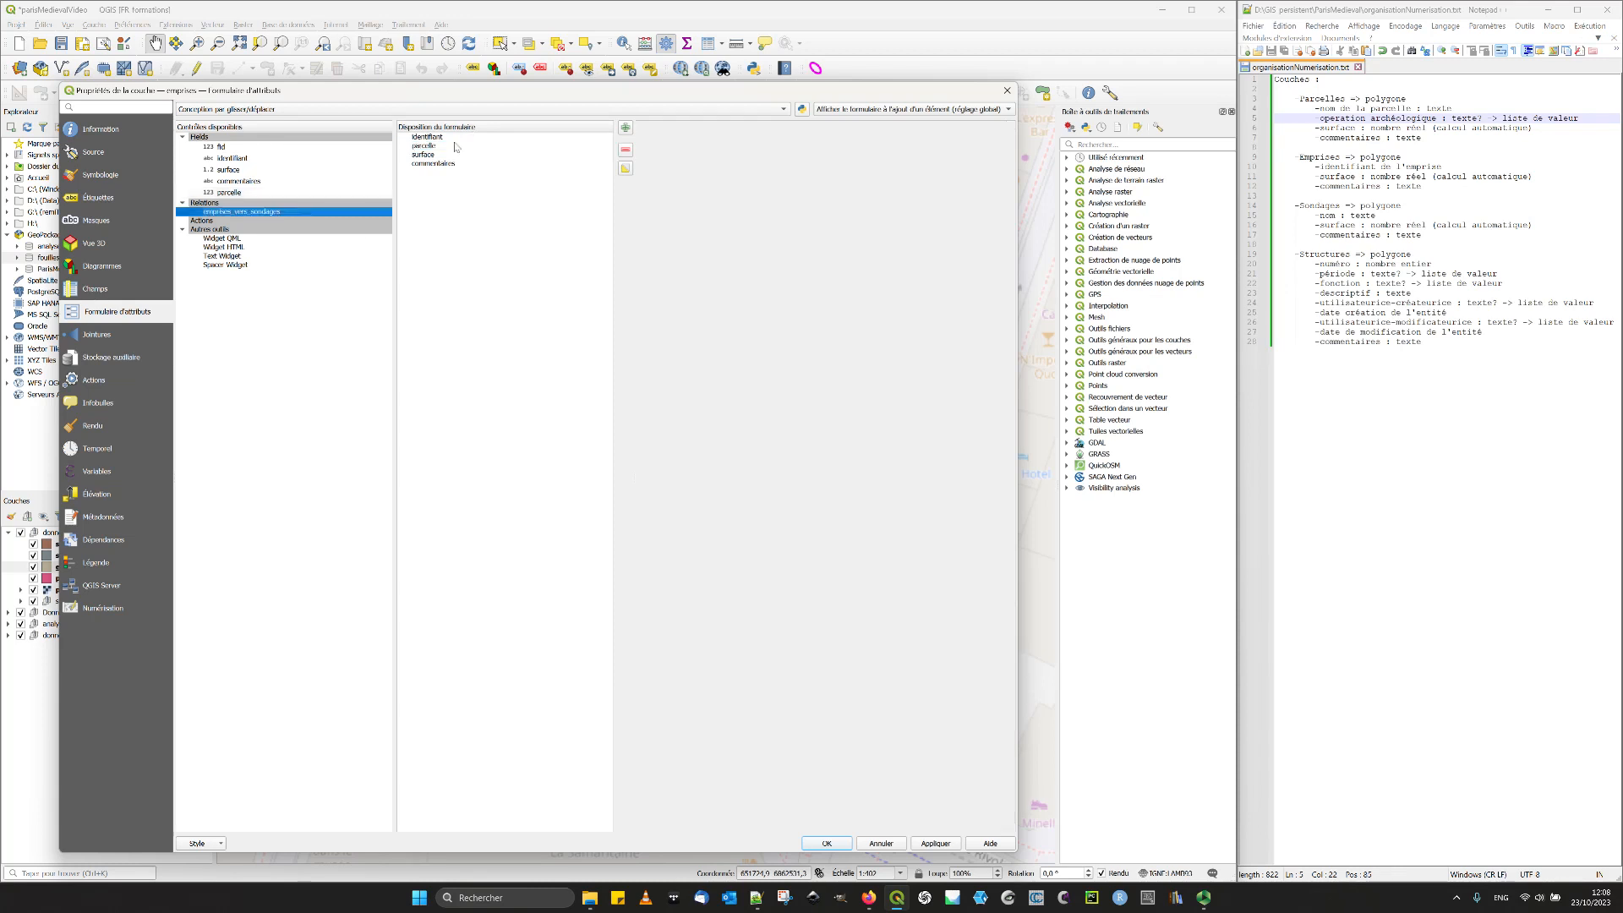
click(455, 146)
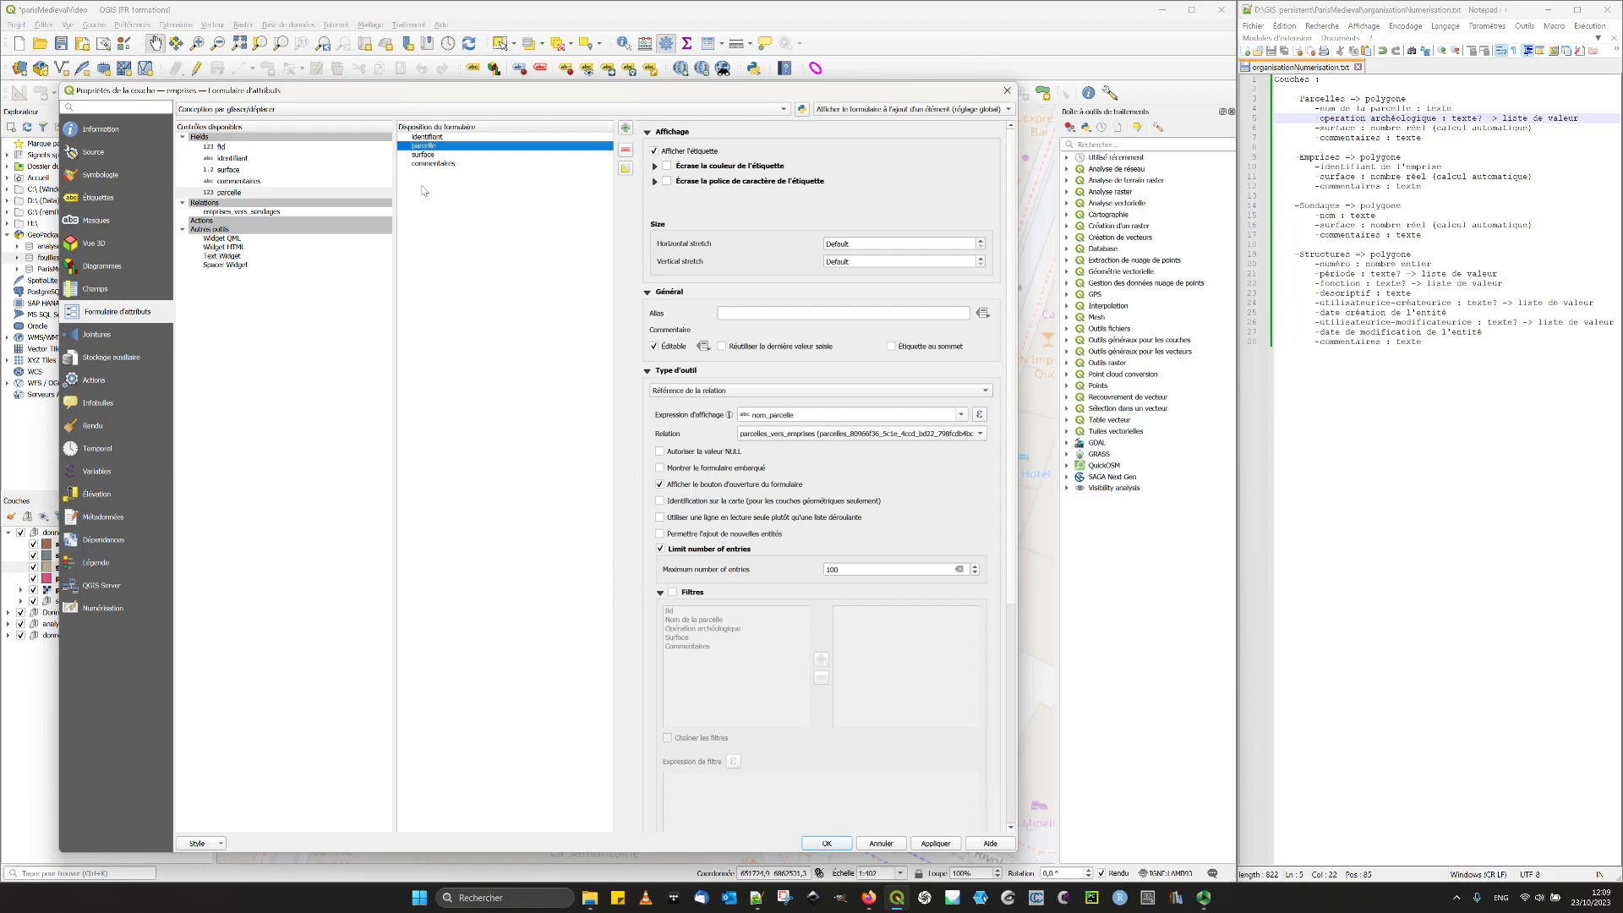
click(771, 314)
text(parcelle)
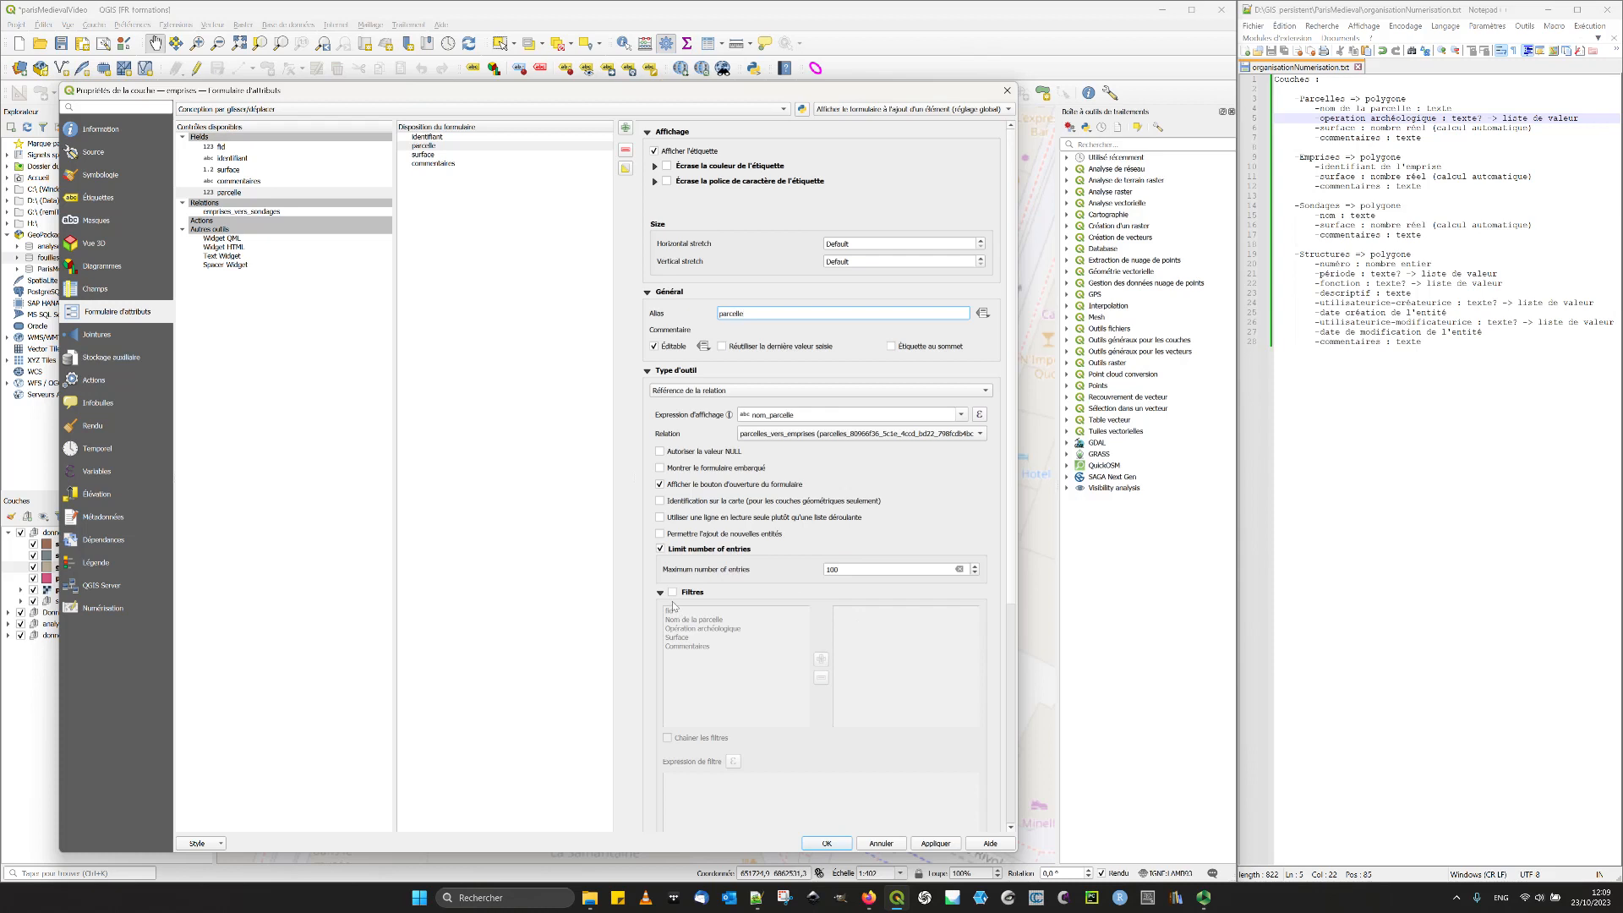
- Alias the emprises commentaires field "Commentaires", make it multi-line, and validate the layer properties
click(457, 156)
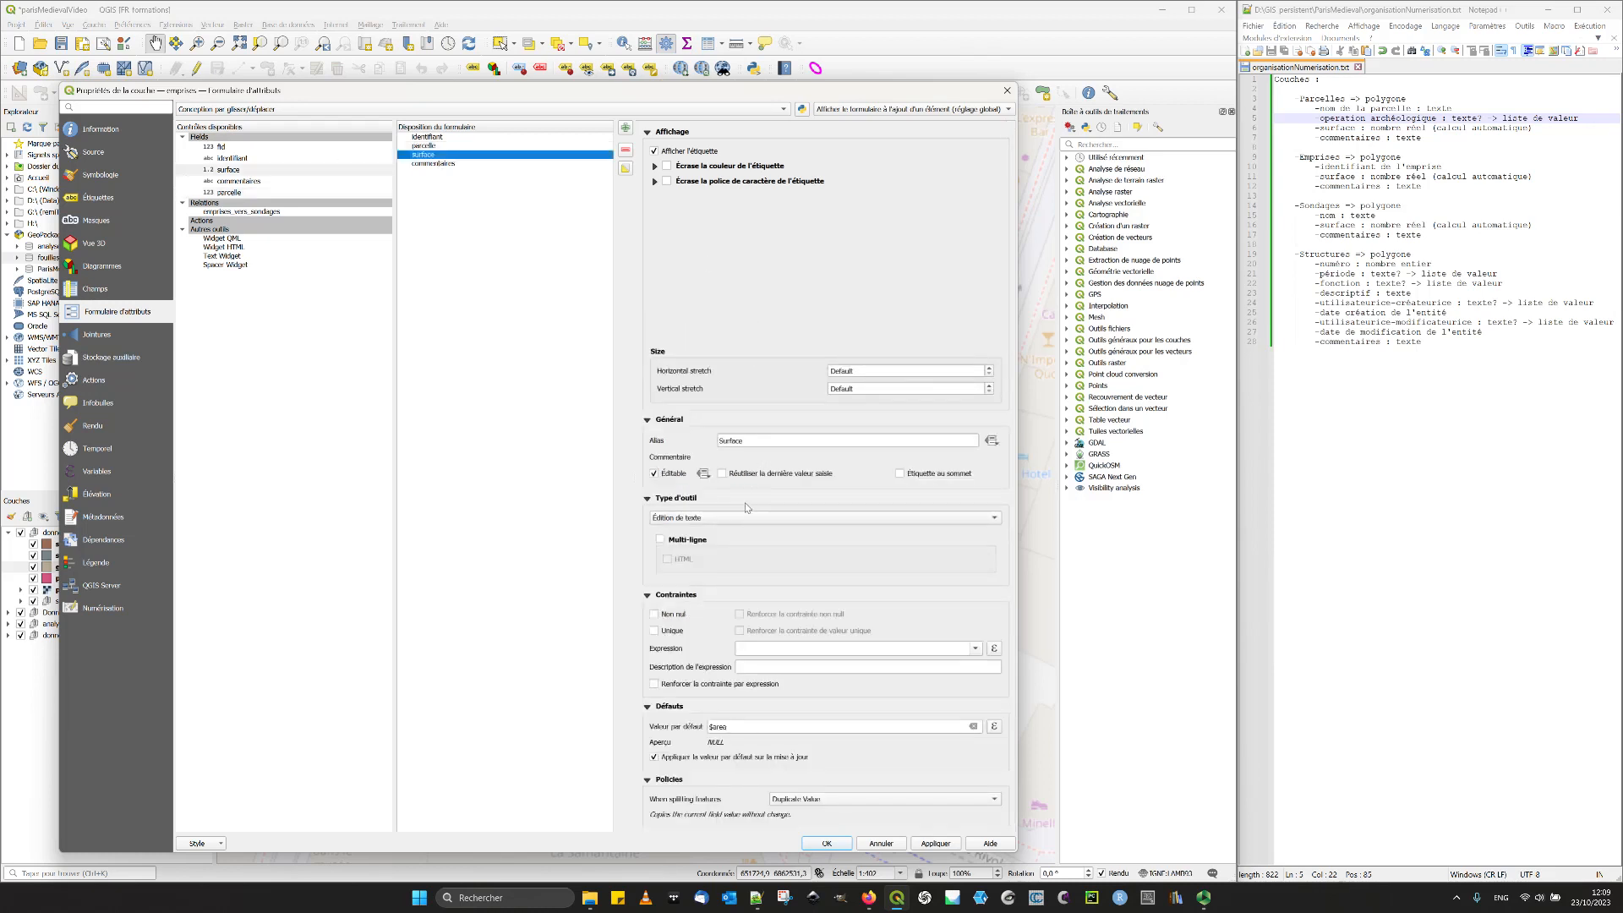
click(455, 164)
click(759, 441)
text(Commentaires)
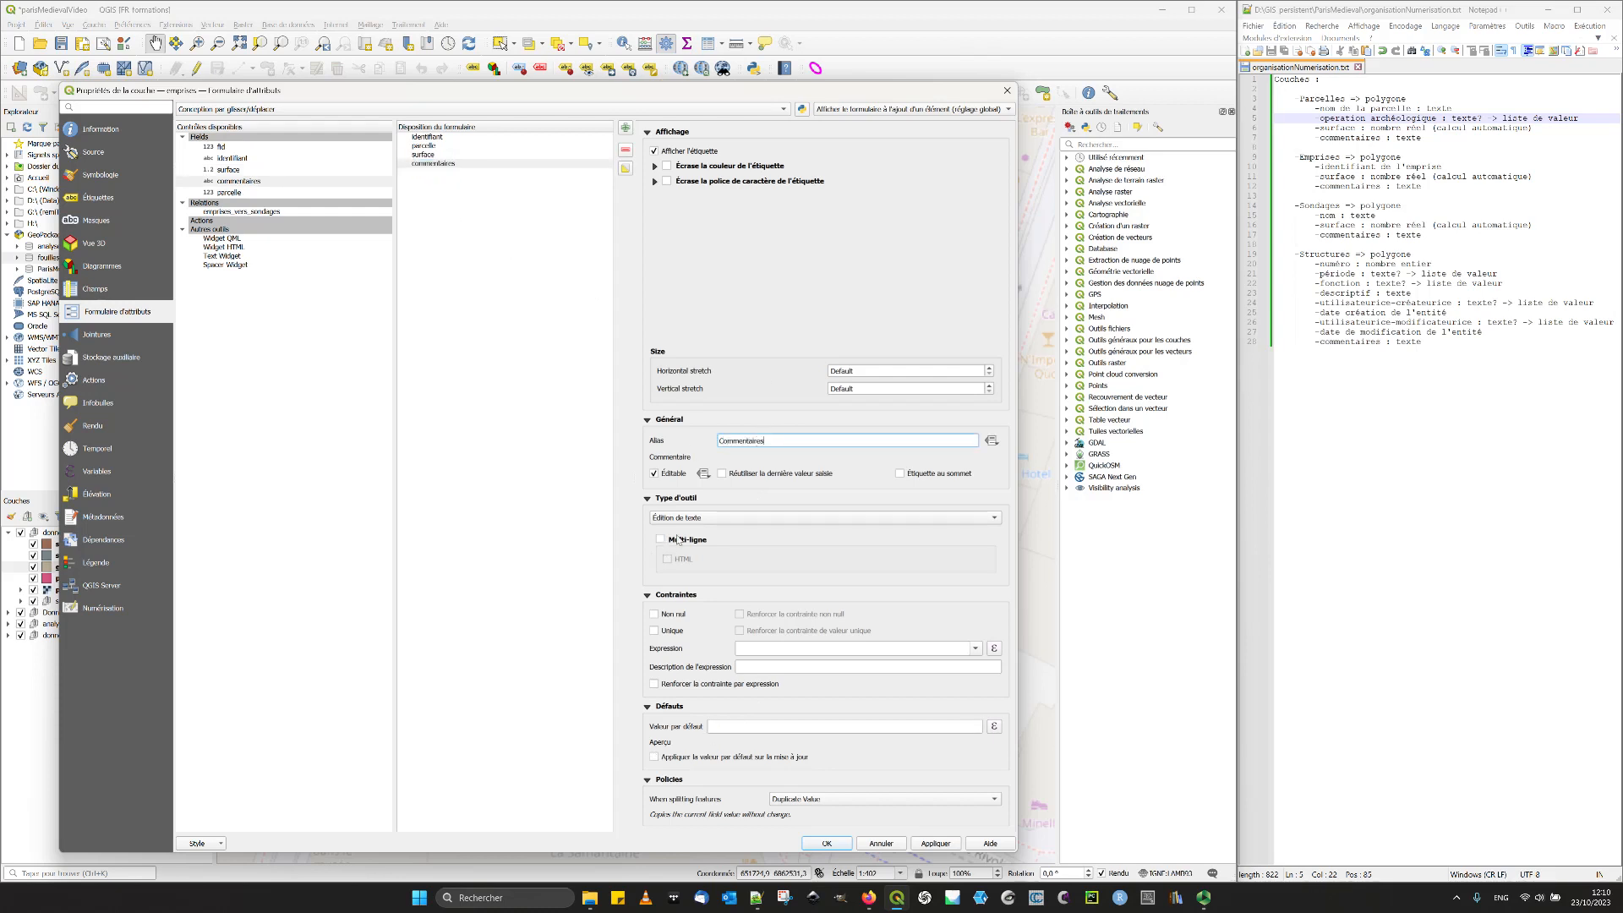
click(678, 539)
click(828, 844)
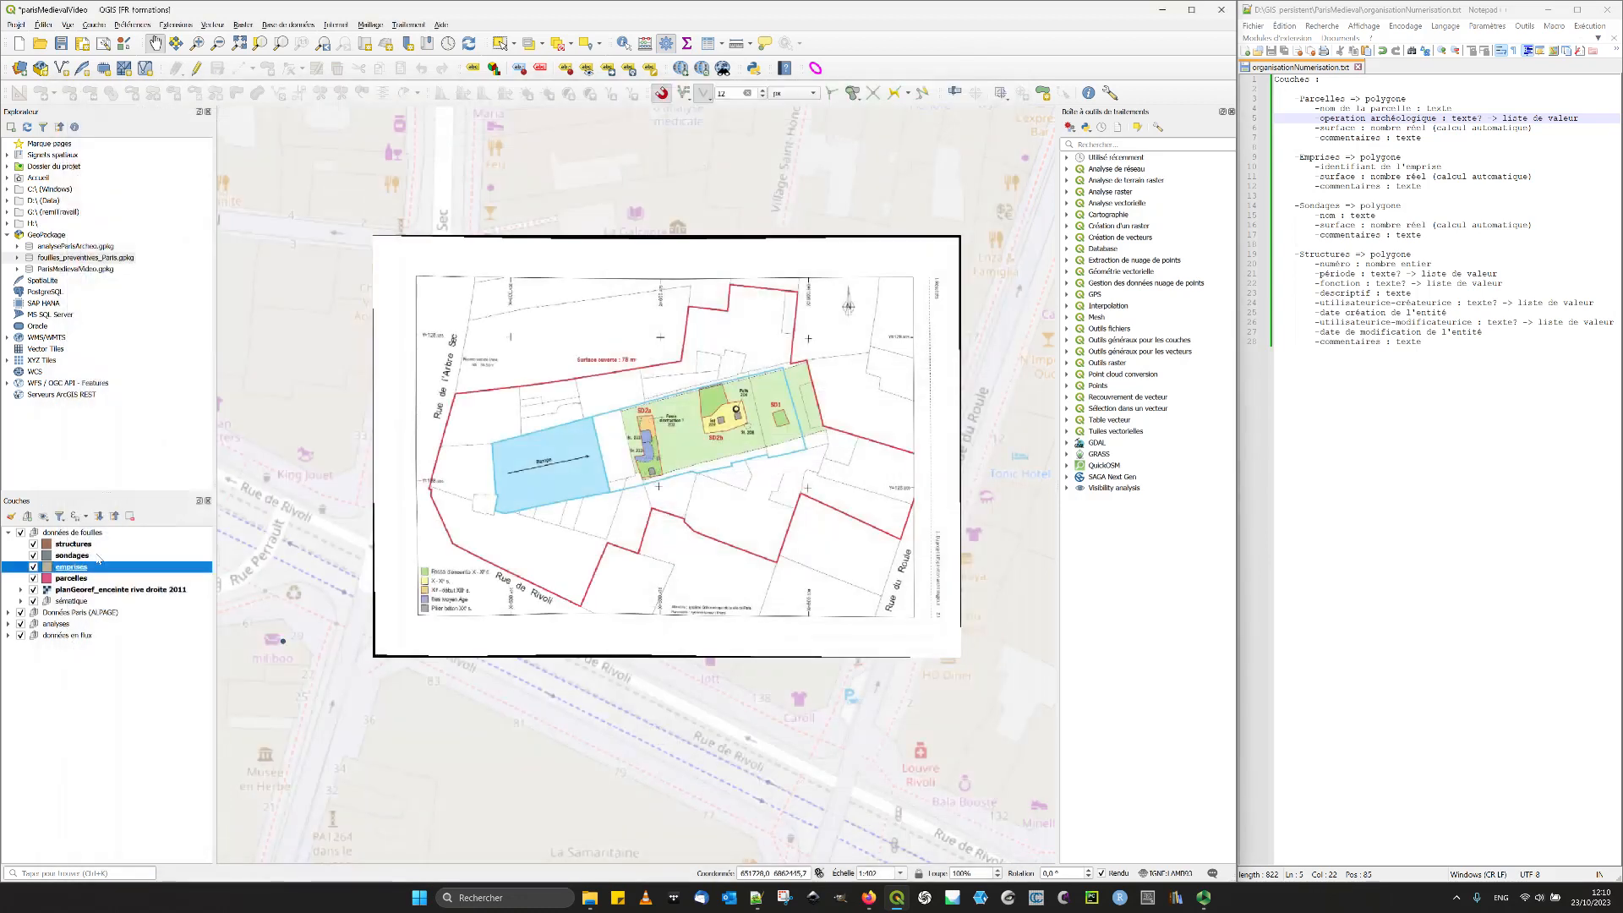
- Set the sondages layer's attribute form to Conception par glisser/déplacer and remove fid from the form layout
click(76, 555)
right_click(76, 556)
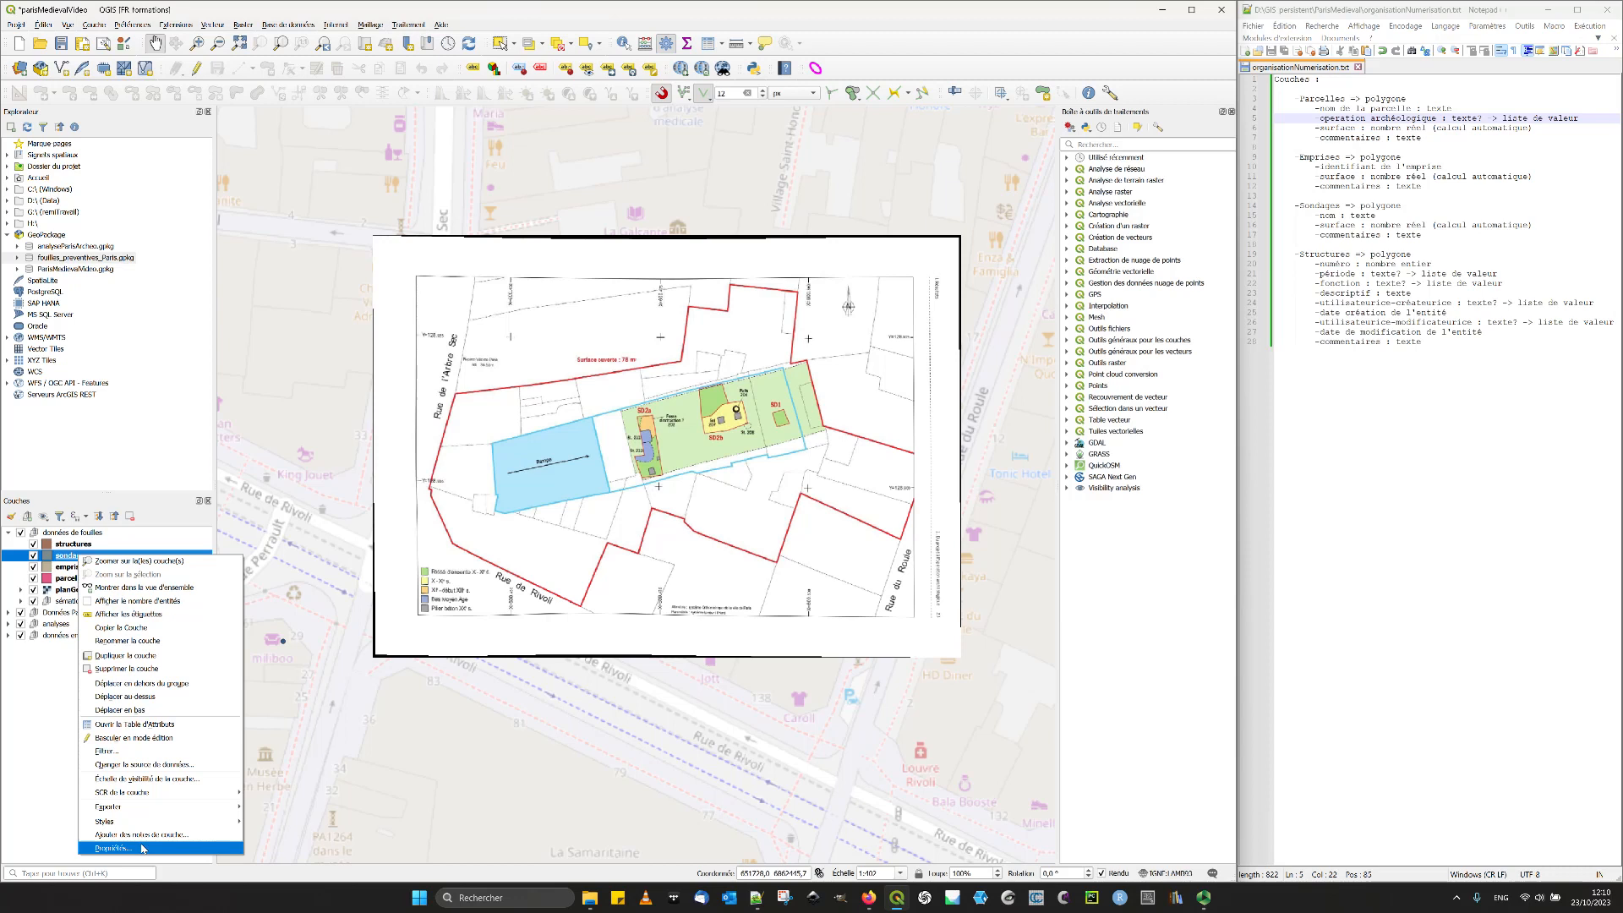
click(153, 851)
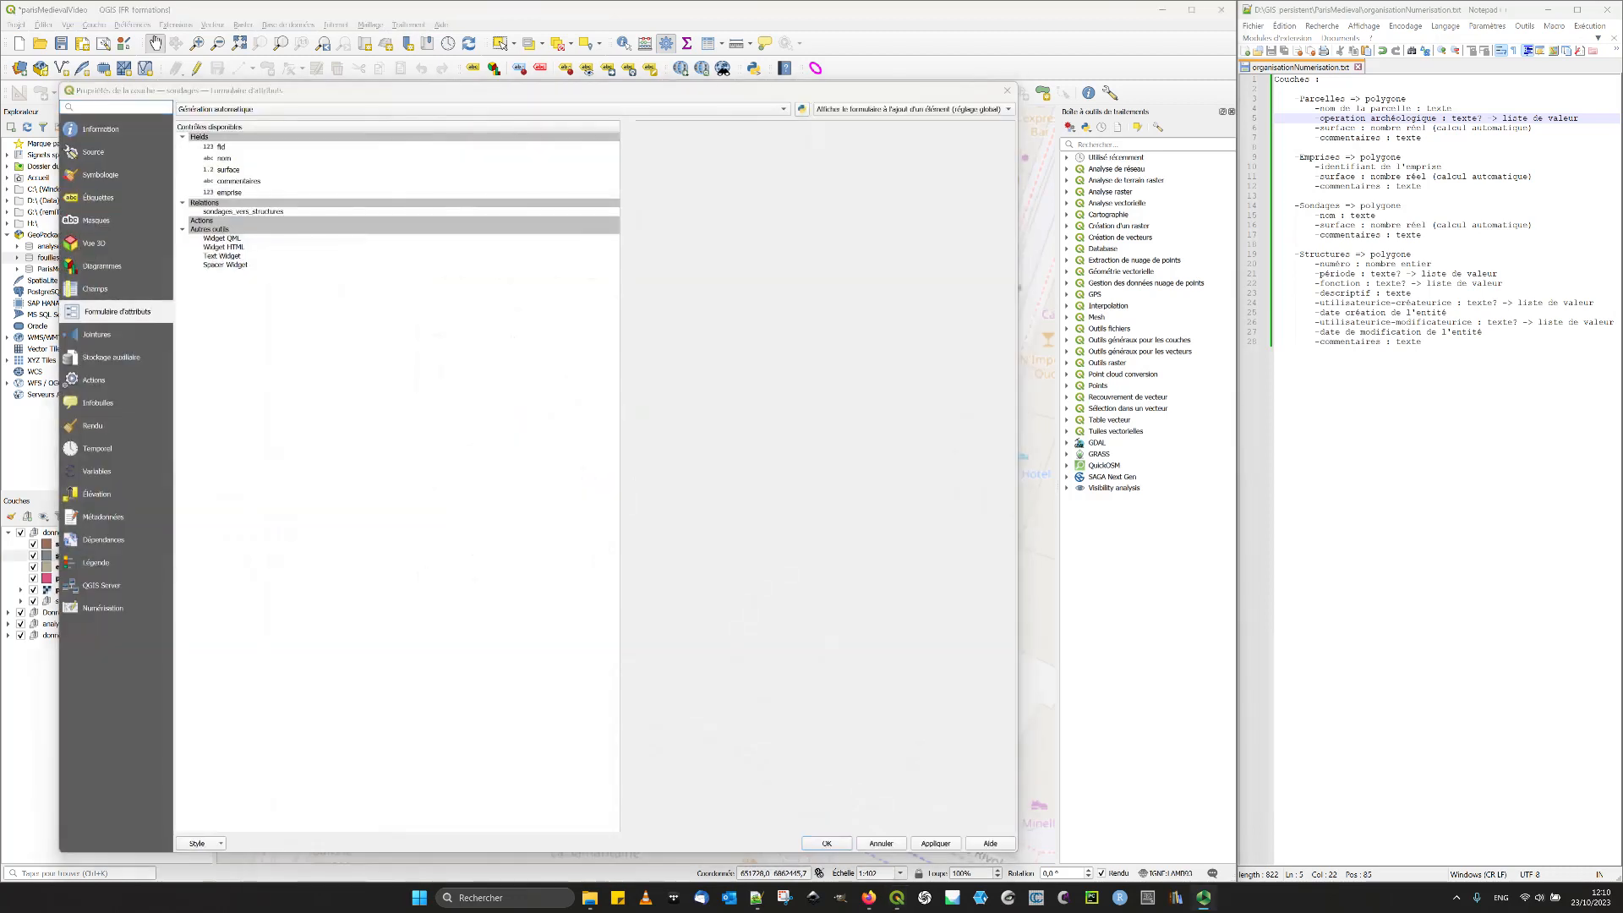
click(291, 147)
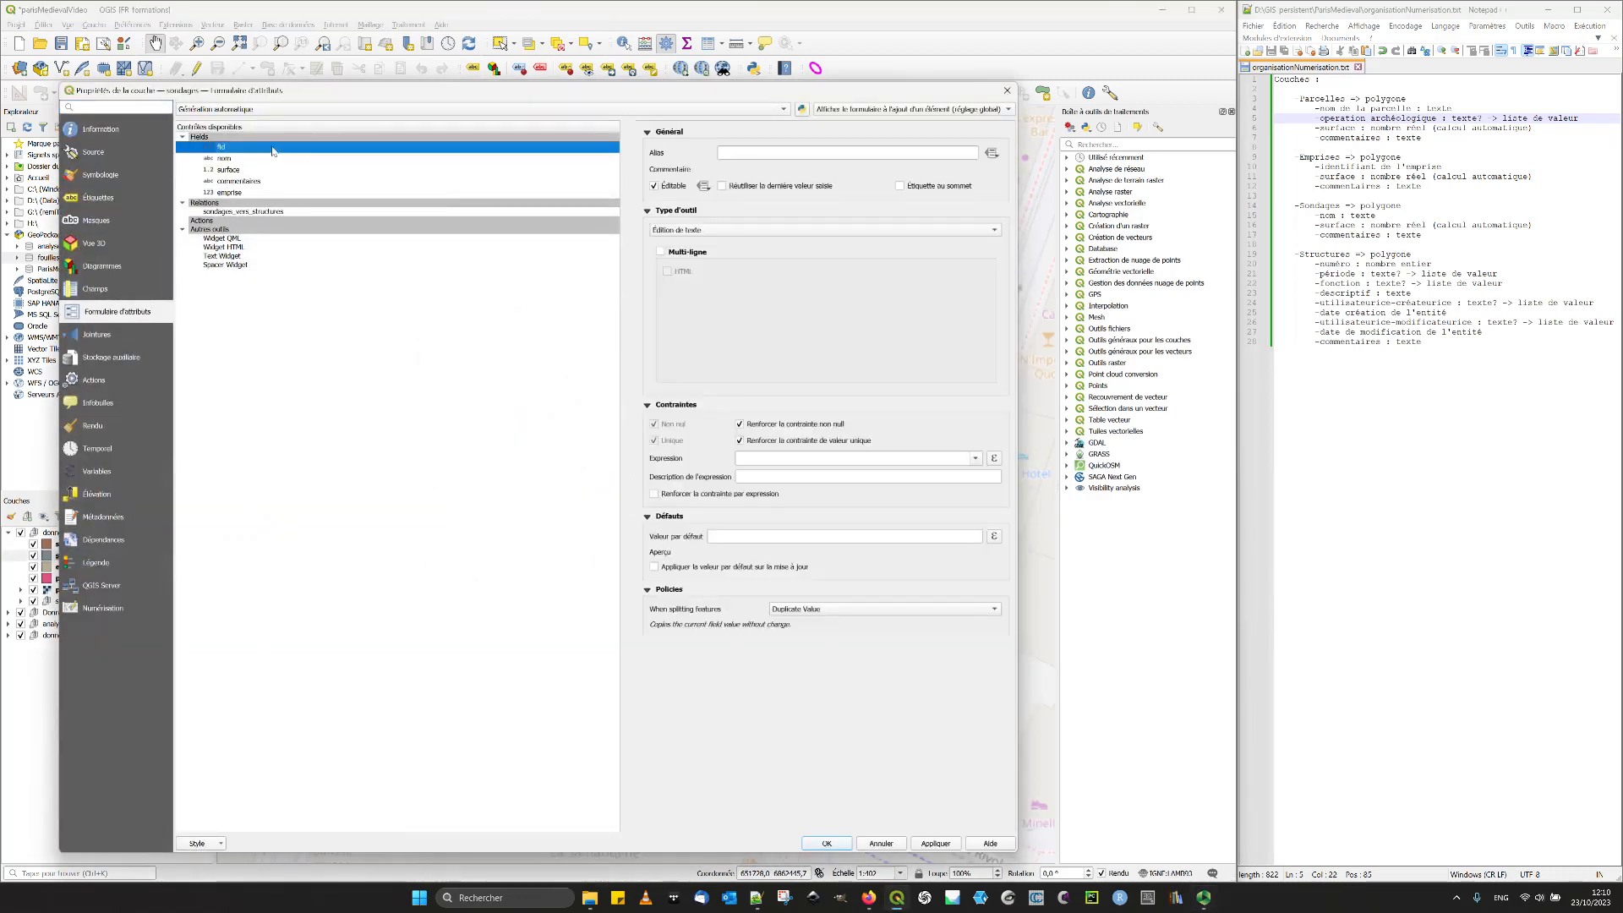
click(285, 108)
click(285, 121)
click(470, 137)
click(625, 150)
- Give the sondages nom field the alias "Nom du sondage"
click(743, 441)
text(Nom )
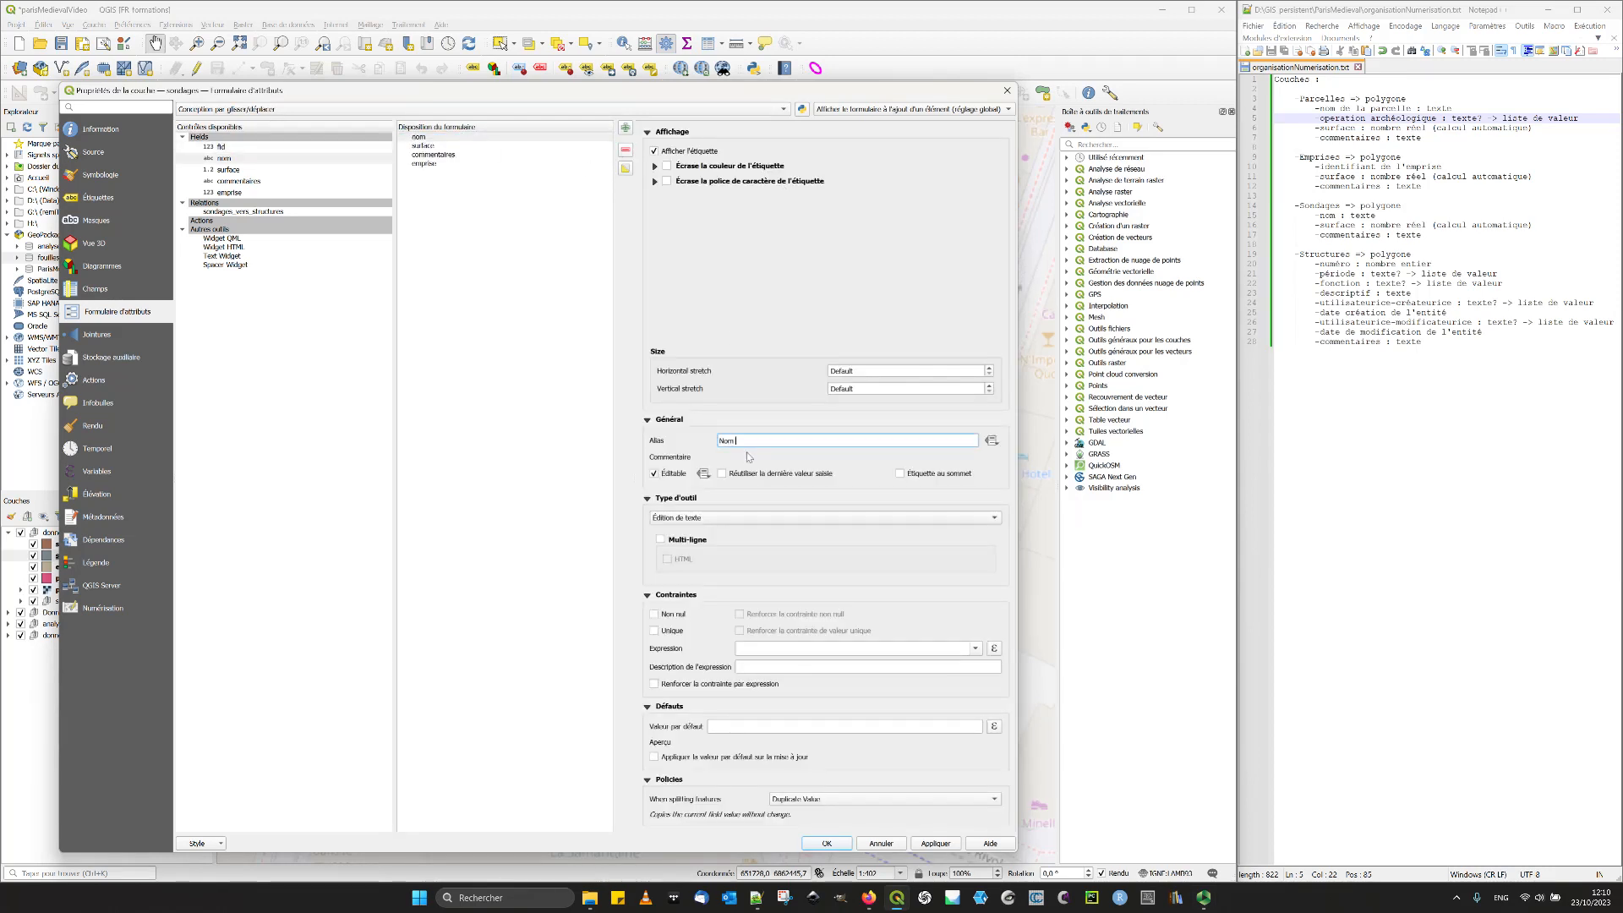
text(du sondage)
- Set the sondages surface field's default value to $area and alias the field "surface"
click(424, 147)
click(724, 729)
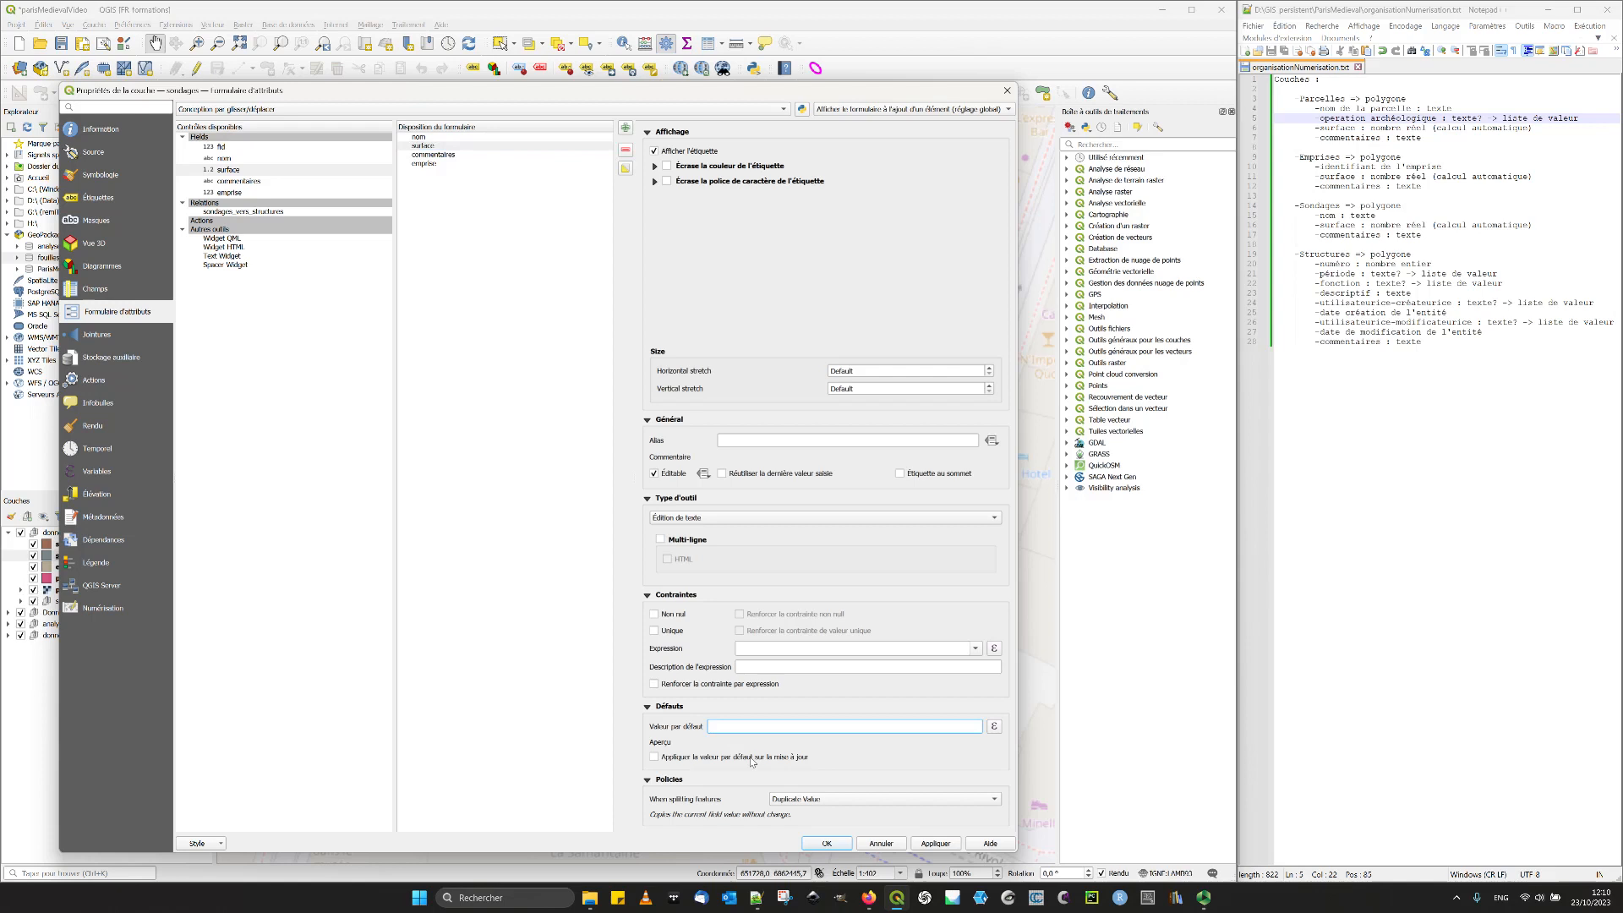
text($area)
click(748, 441)
text(surface)
- Alias the sondages commentaires field "Commentaires" and make it multi-line
click(457, 156)
click(769, 440)
text(Commentaires)
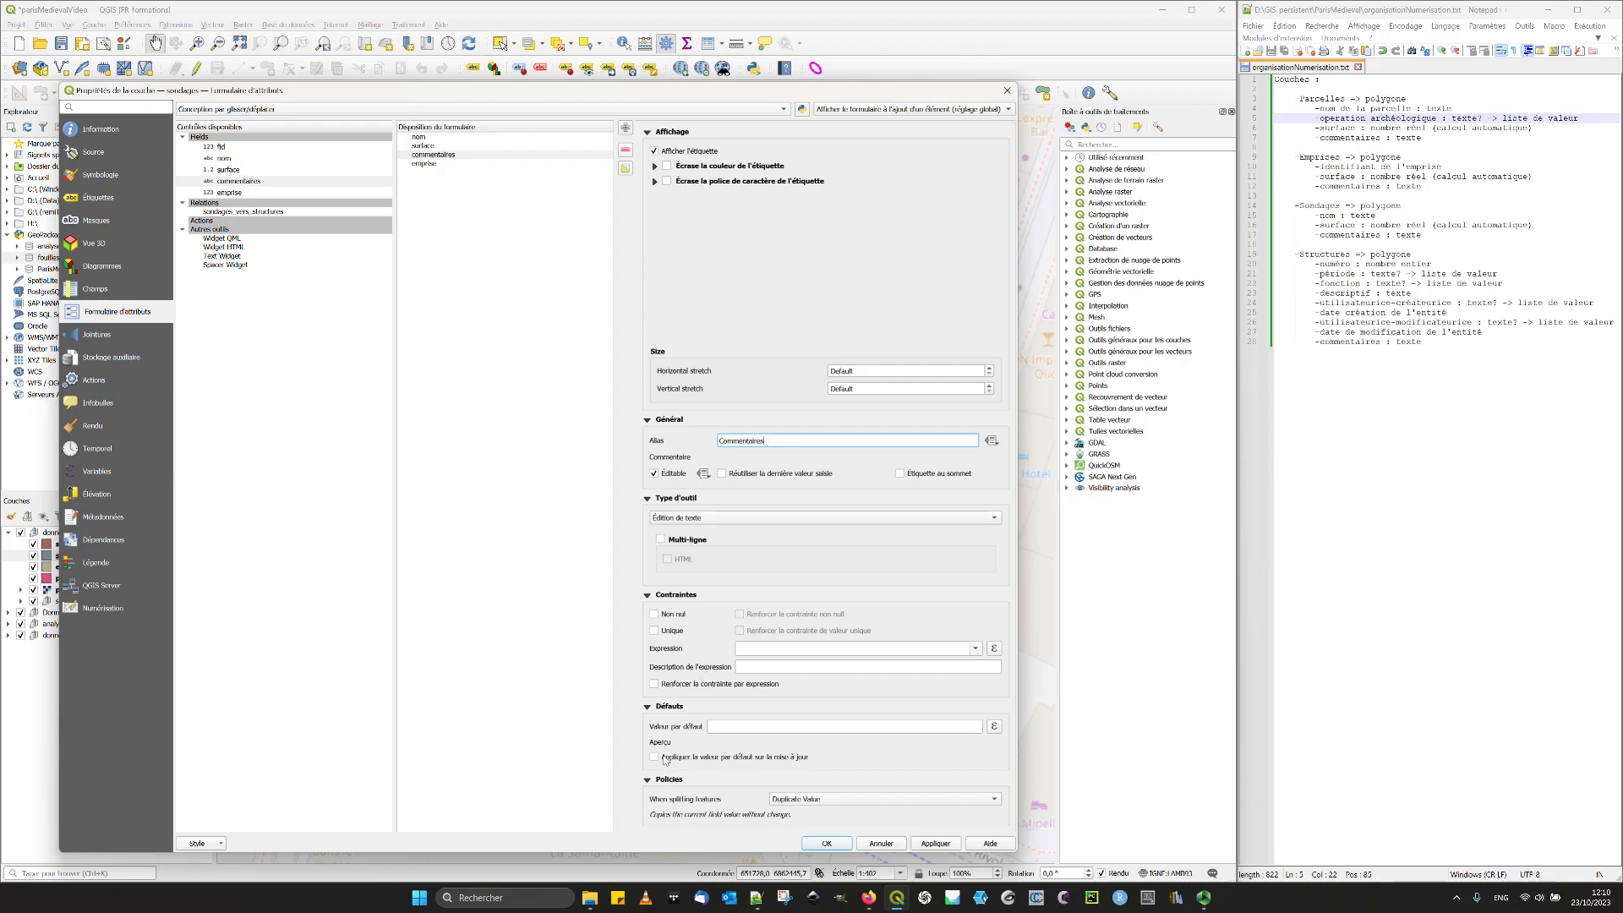
click(661, 539)
- Move the emprise field directly below nom in the sondages form and alias it "Emprise", keeping the Référence de la relation widget
drag(421, 163, 443, 148)
click(432, 146)
click(749, 310)
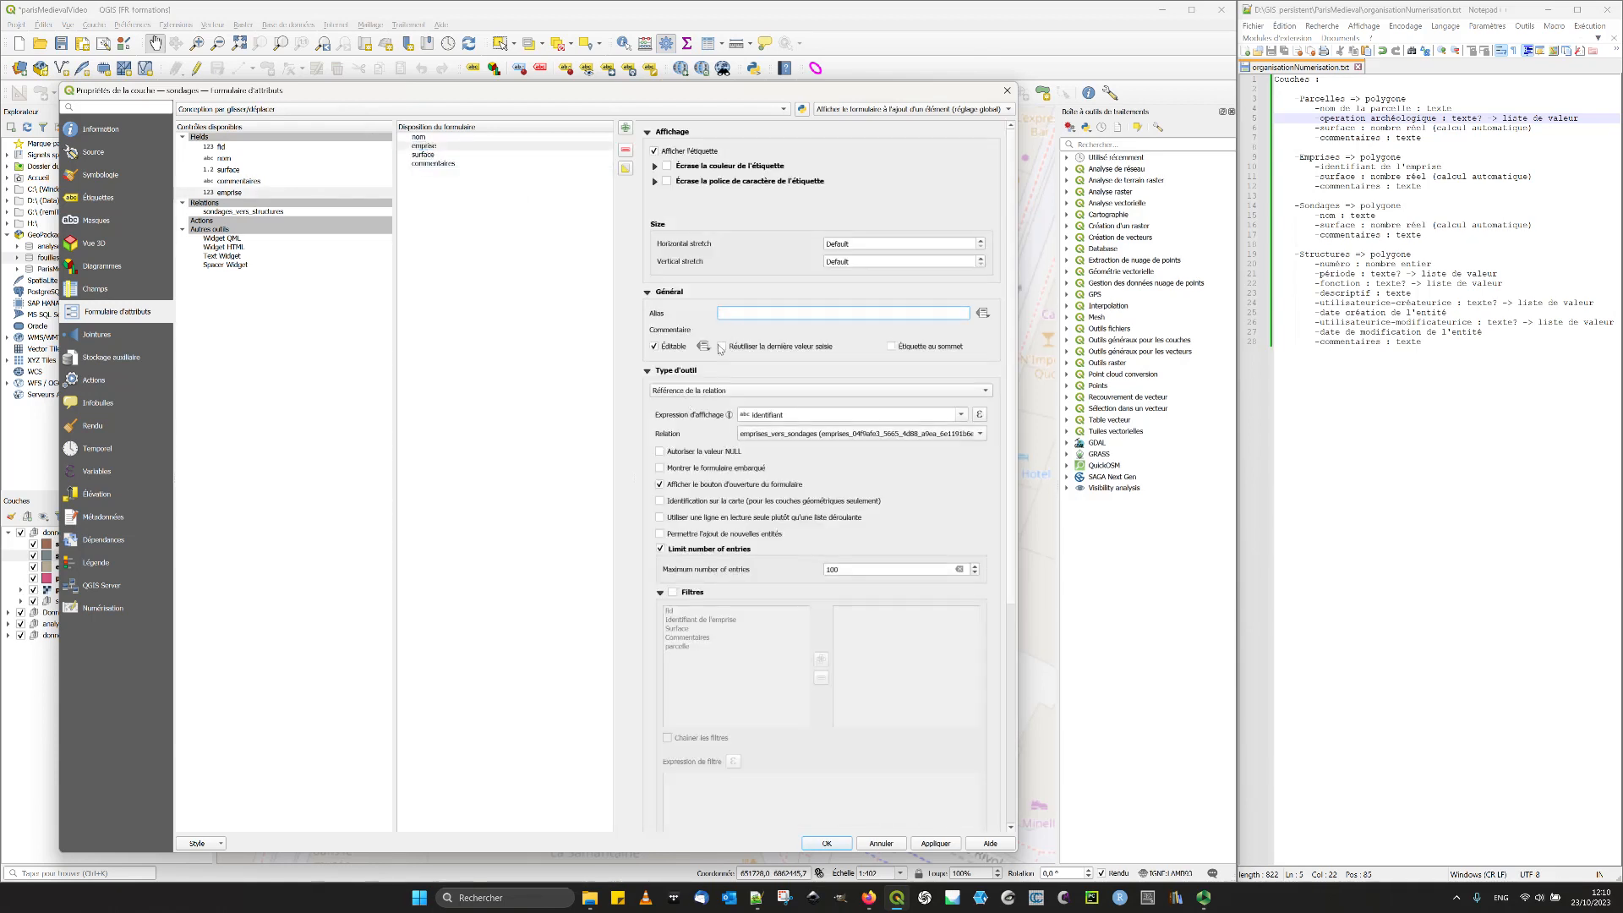
text(Emprise)
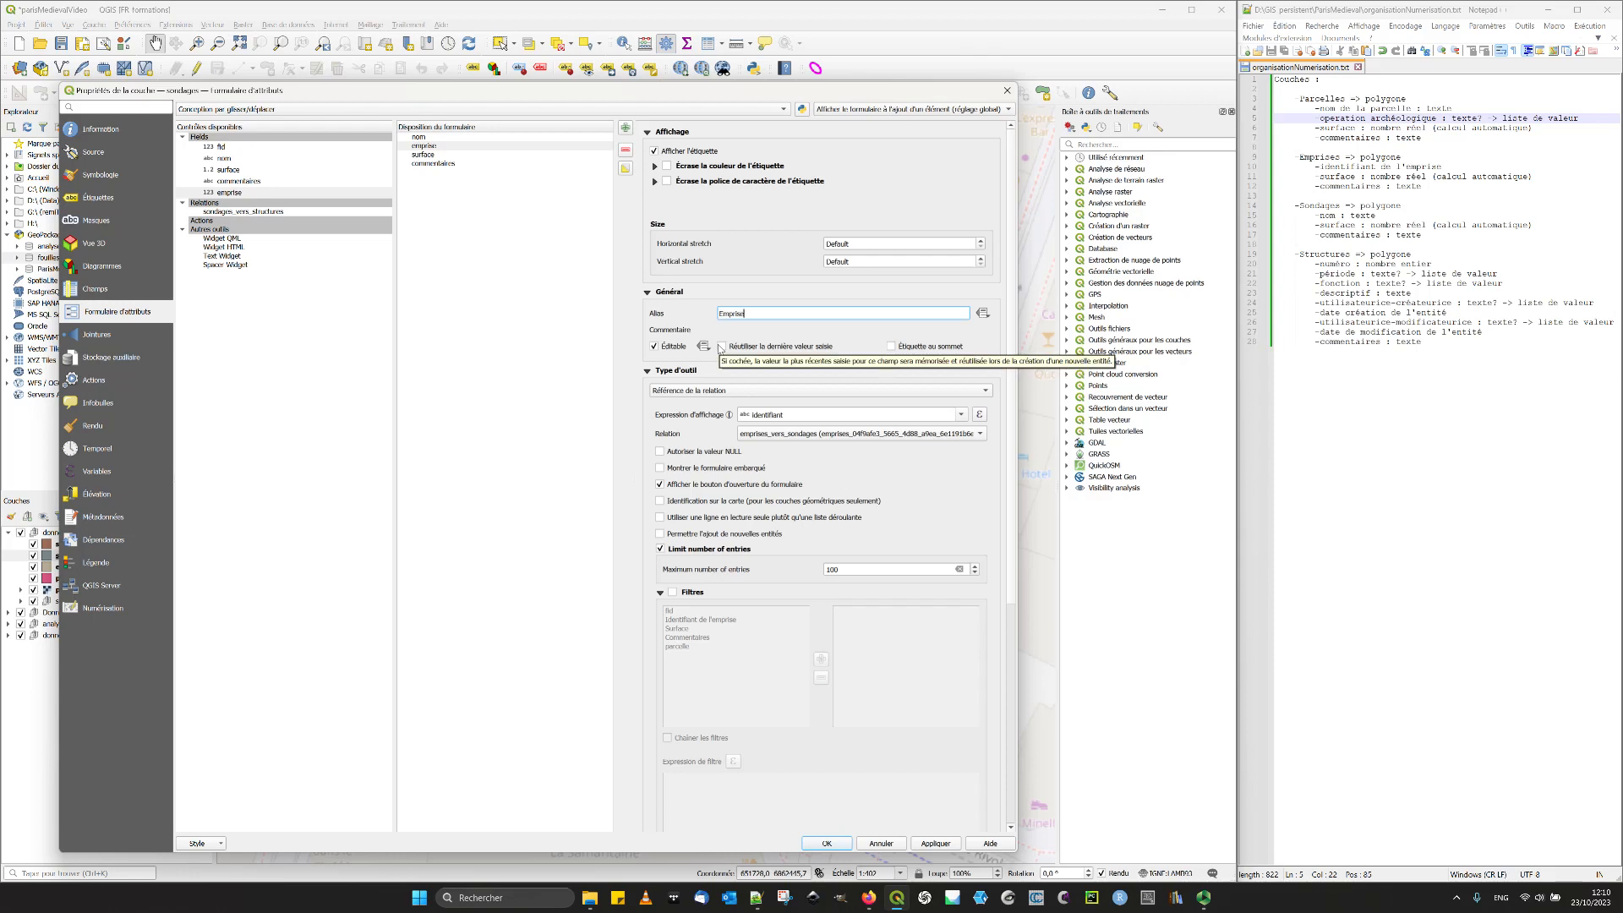
click(700, 391)
click(700, 392)
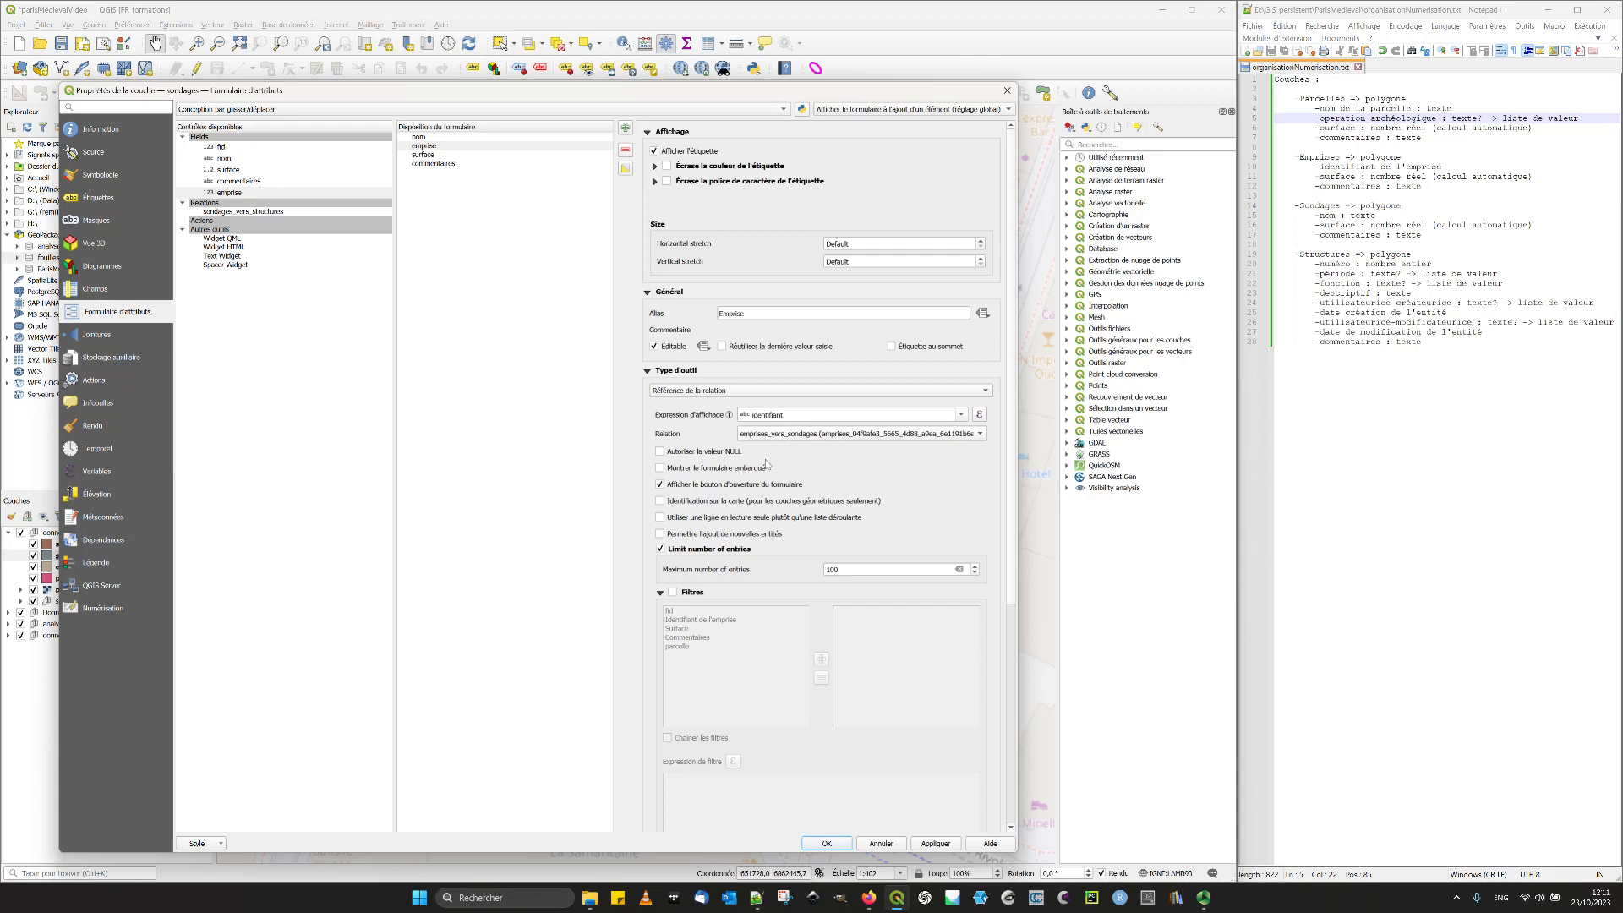
- Review the settings of each field in the sondages form, then apply and validate the layer properties
click(443, 164)
click(443, 155)
click(446, 145)
click(447, 138)
click(936, 844)
click(827, 844)
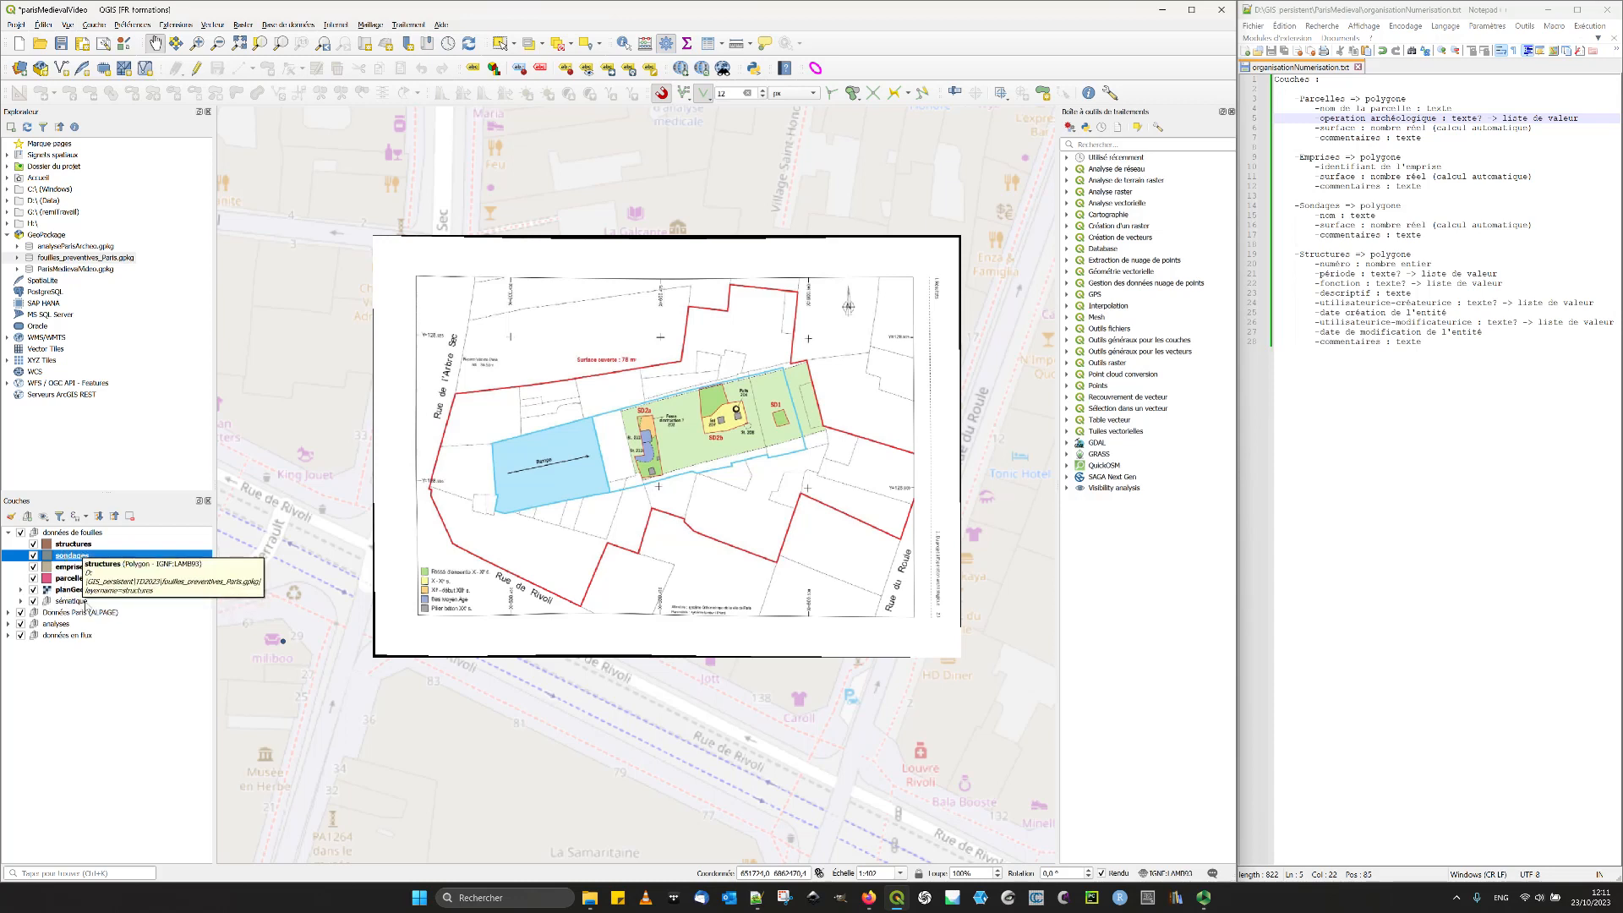
- Set the structures layer's attribute form to Conception par glisser/déplacer and remove fid from the form layout
click(85, 545)
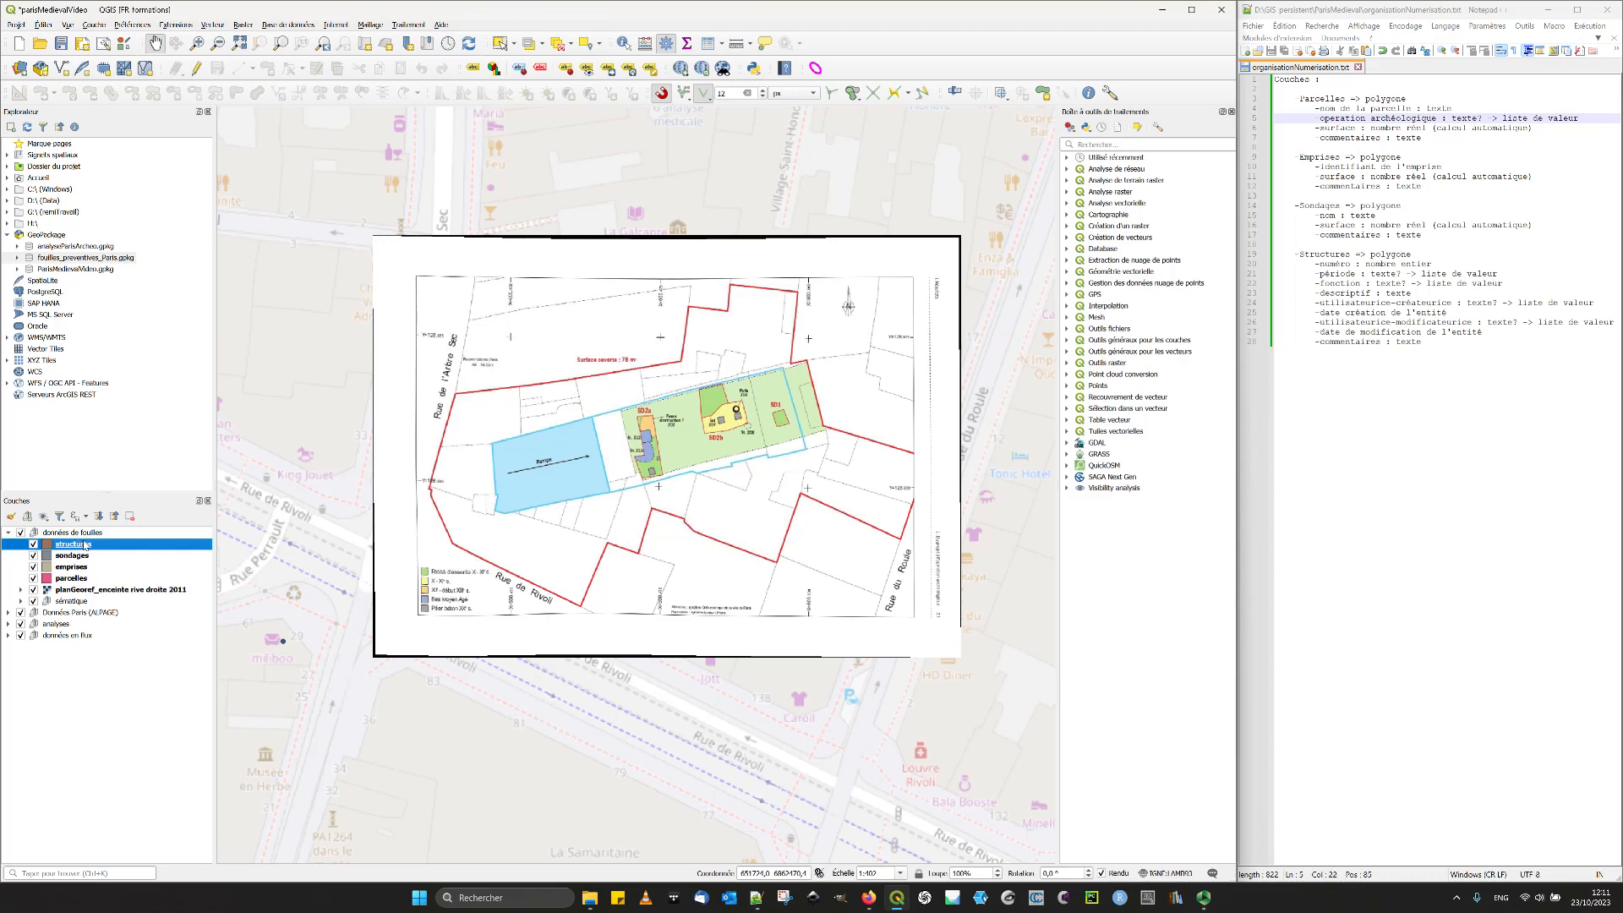
double_click(72, 546)
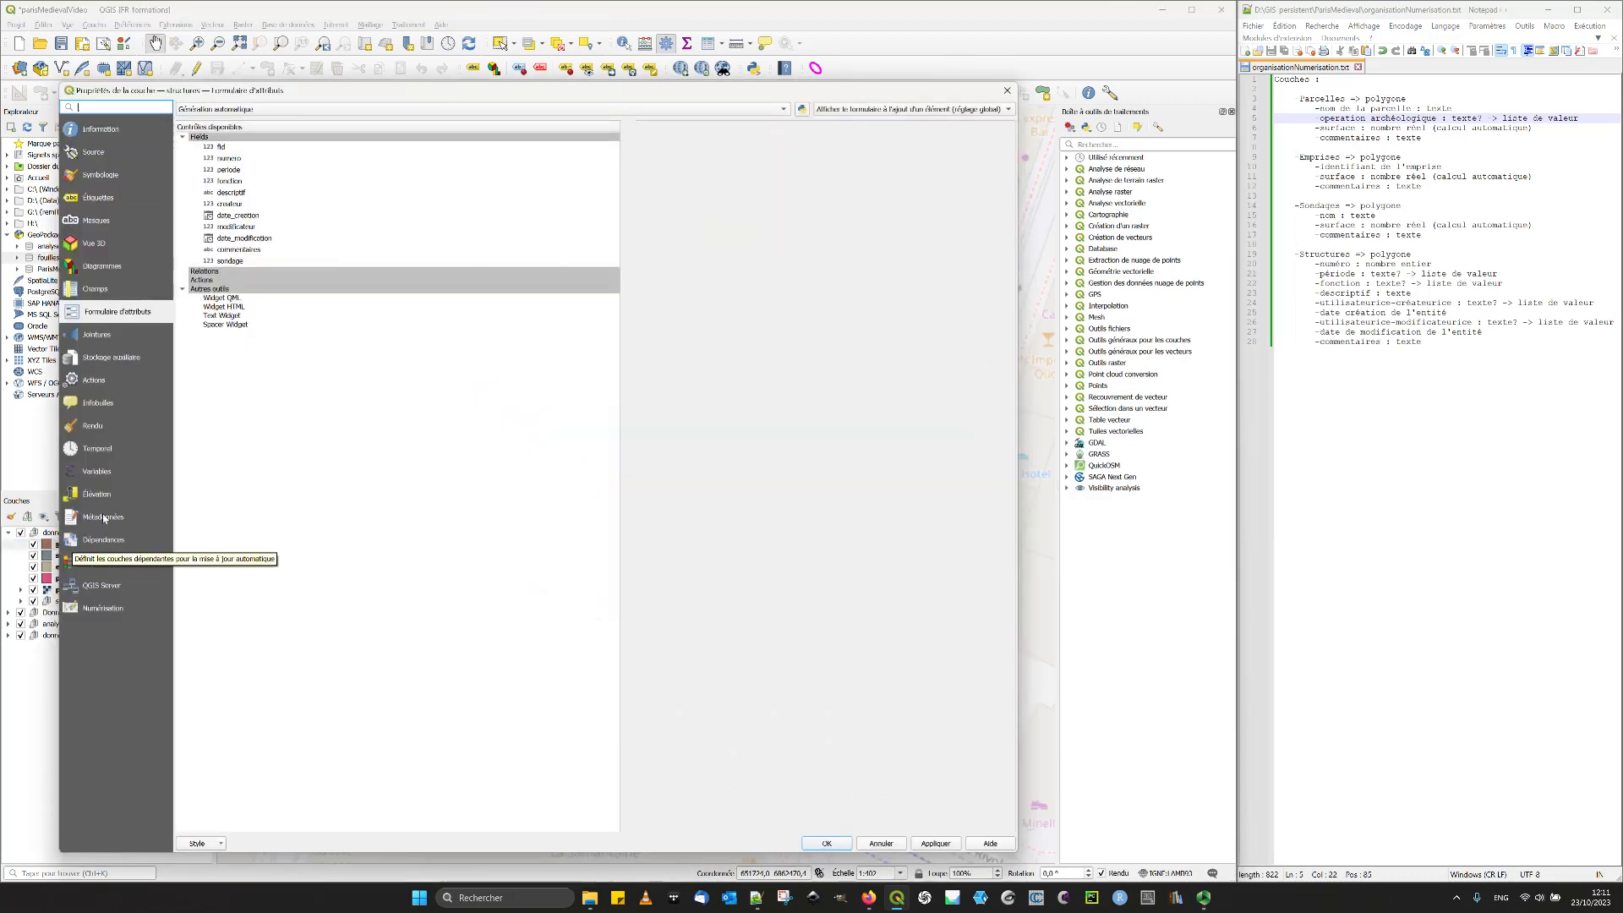
click(247, 109)
click(247, 119)
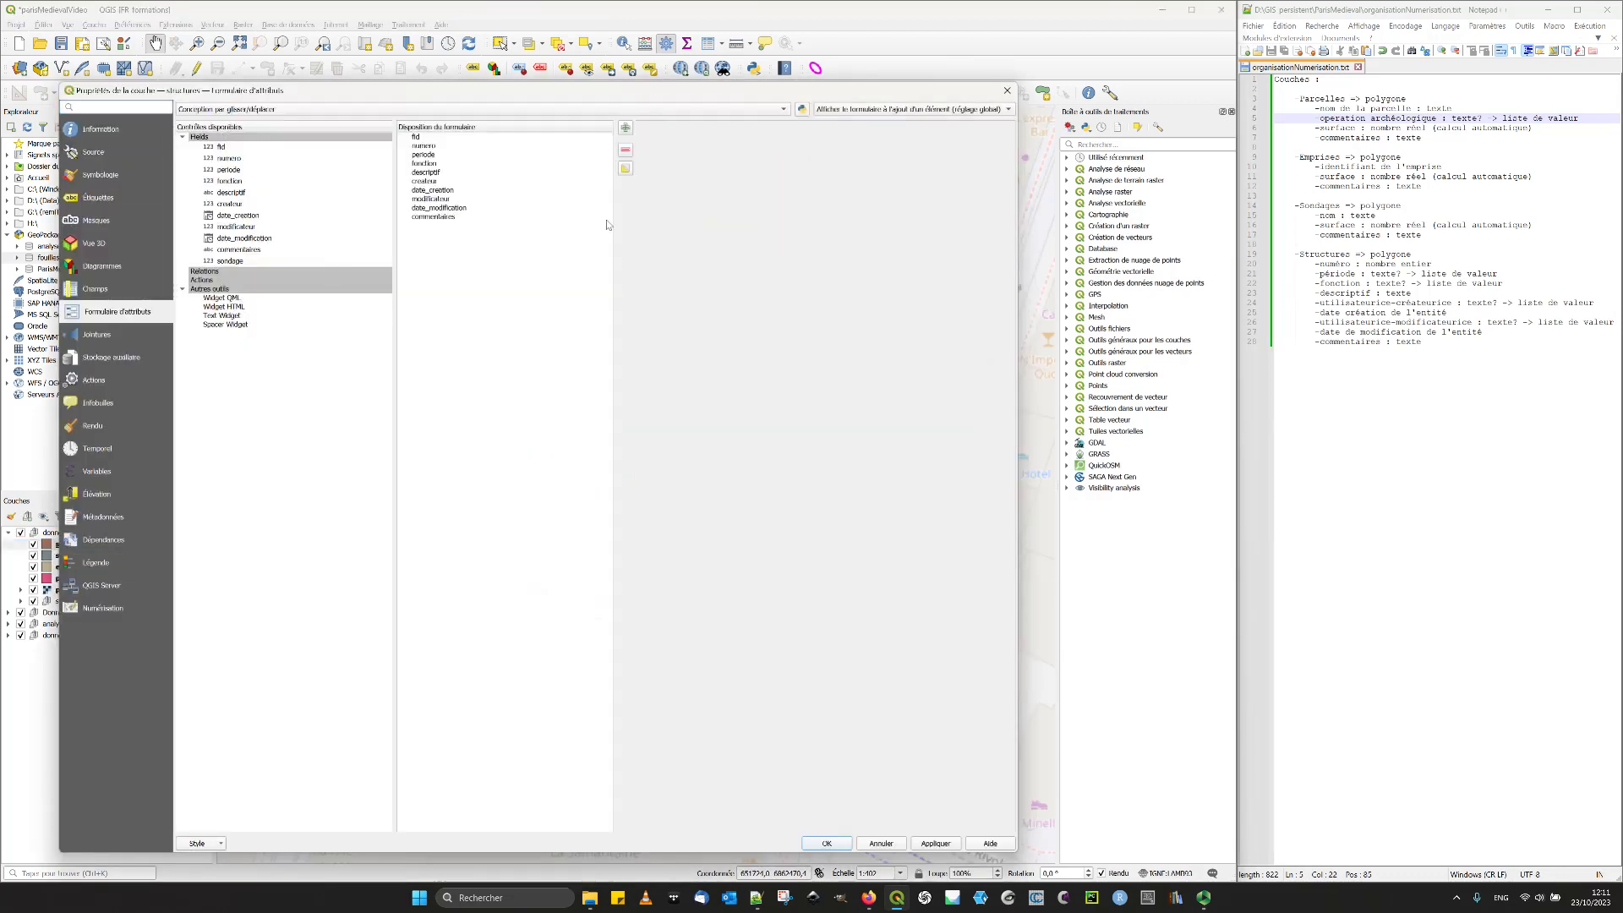
click(470, 137)
click(626, 150)
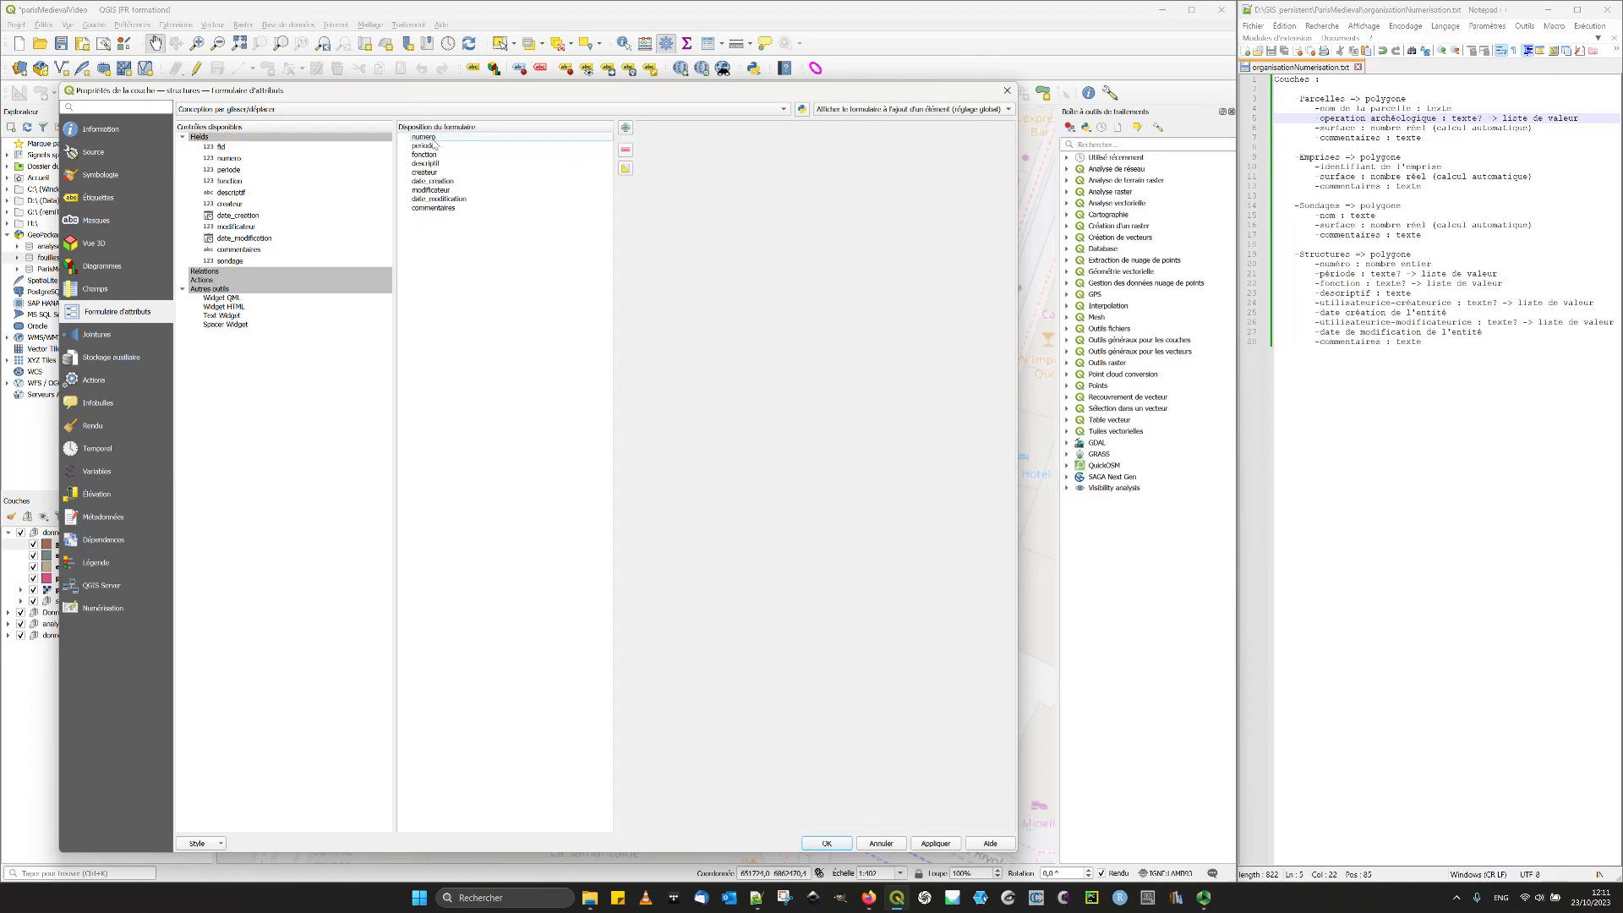
- Give the structures numero field the alias "Numéro de structure"
click(425, 137)
click(744, 313)
text(Numéro de structure)
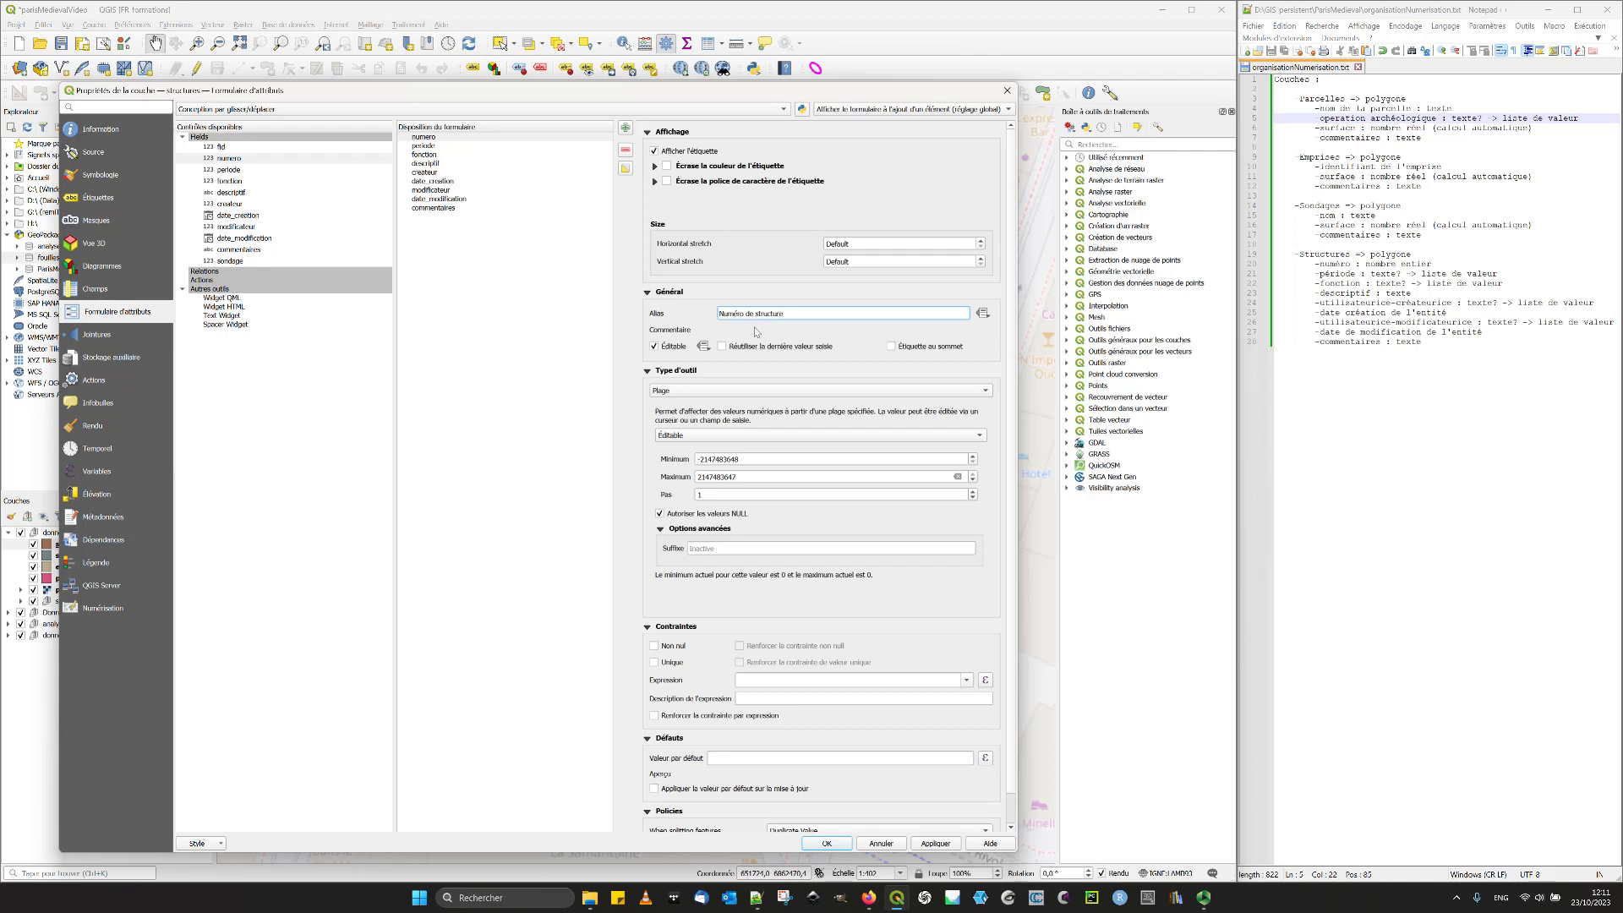
- Give the structures periode field the alias "Période chronologique" and set its widget to Liste de valeurs
click(450, 146)
click(748, 313)
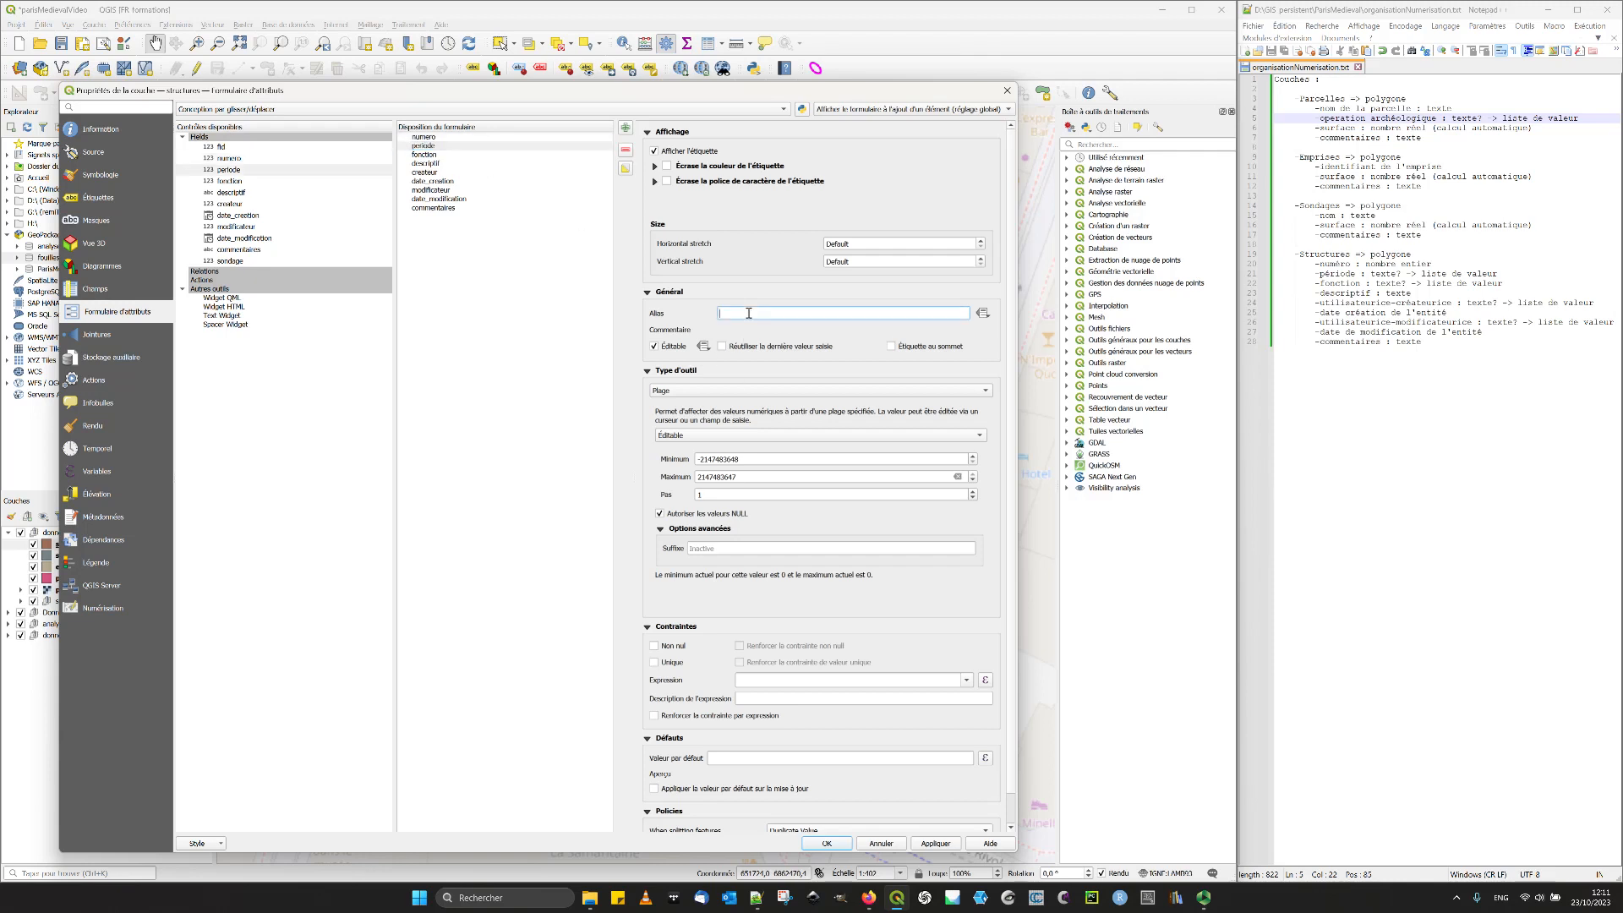
text(Période chronologique)
click(705, 392)
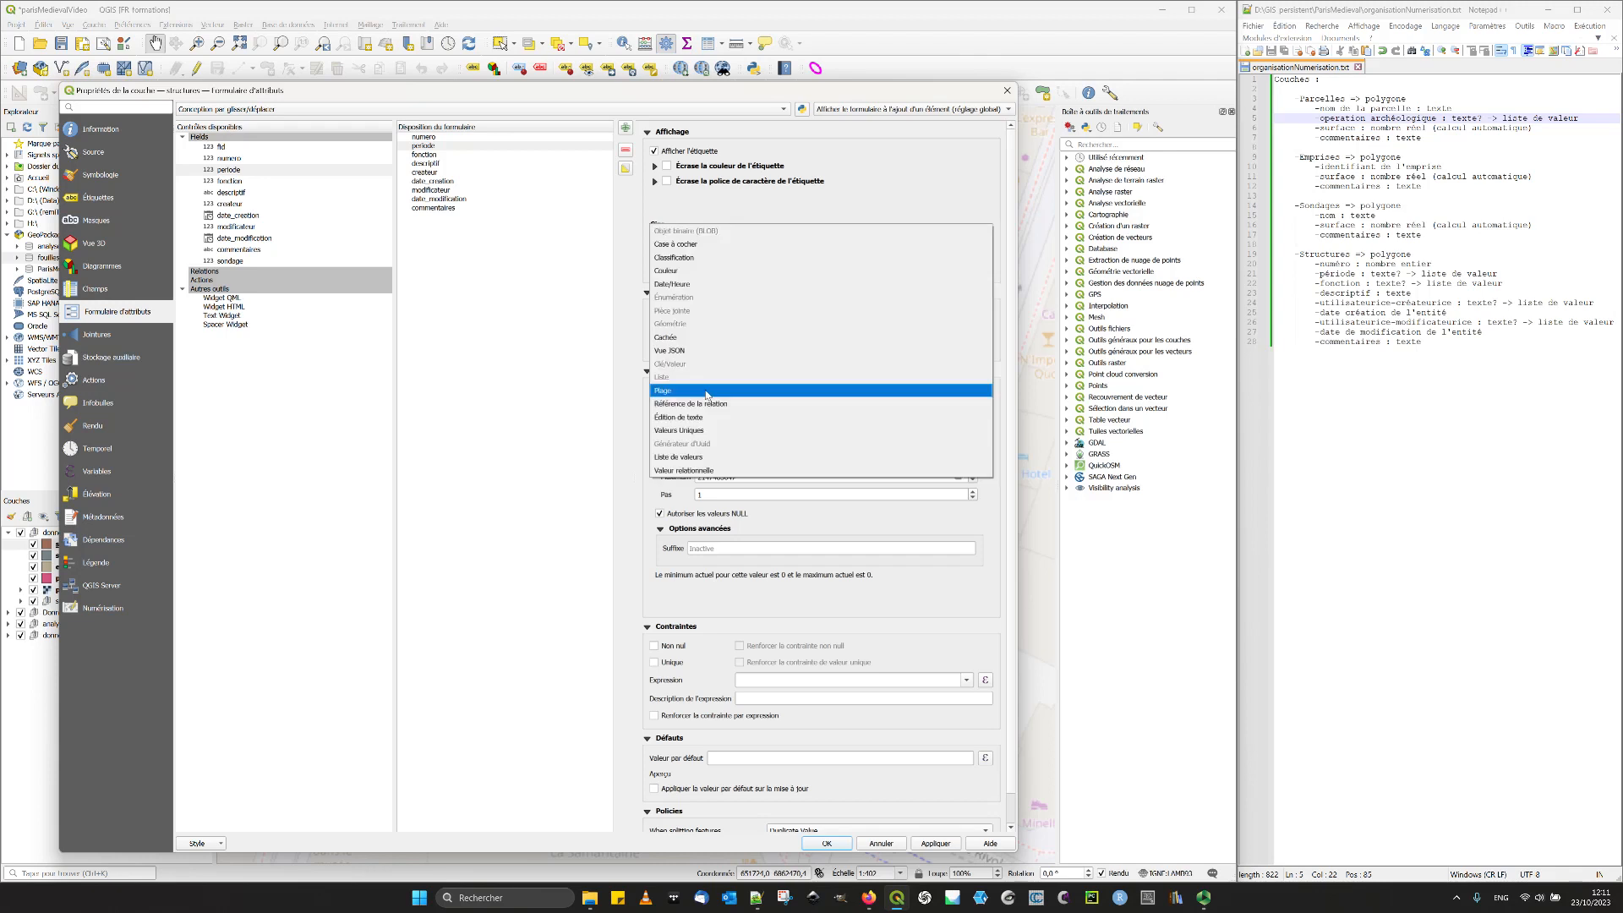
click(709, 458)
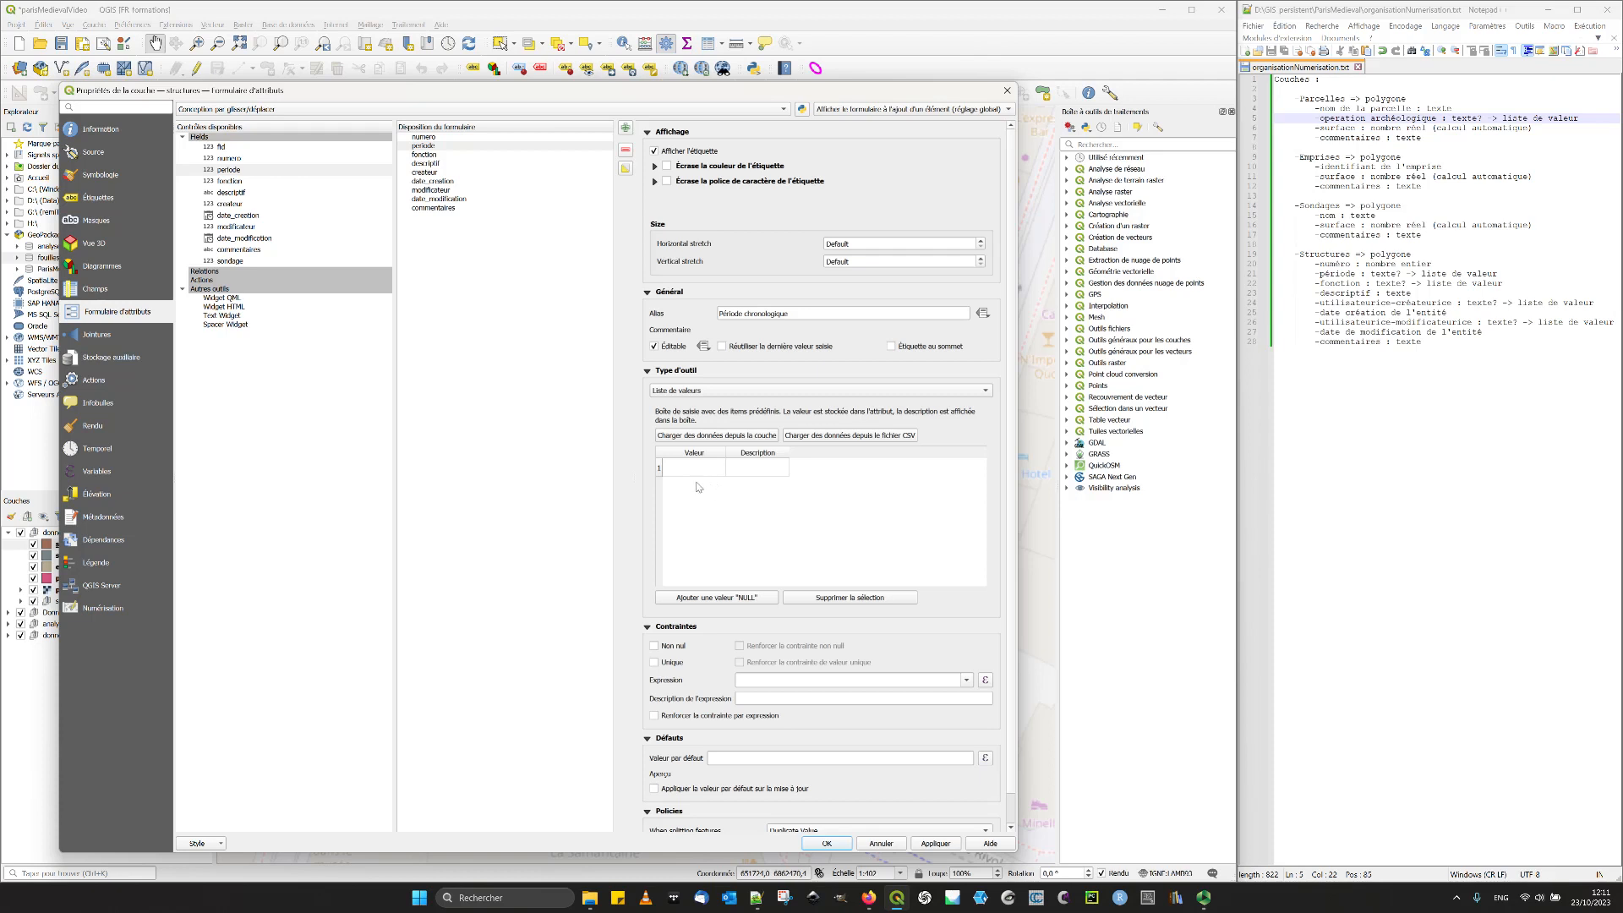
- Add a NULL entry and the values 0, 1 and 2 to the periode value list
click(719, 602)
double_click(694, 489)
click(681, 534)
double_click(687, 511)
text(1)
click(686, 536)
double_click(688, 526)
text(2)
click(698, 567)
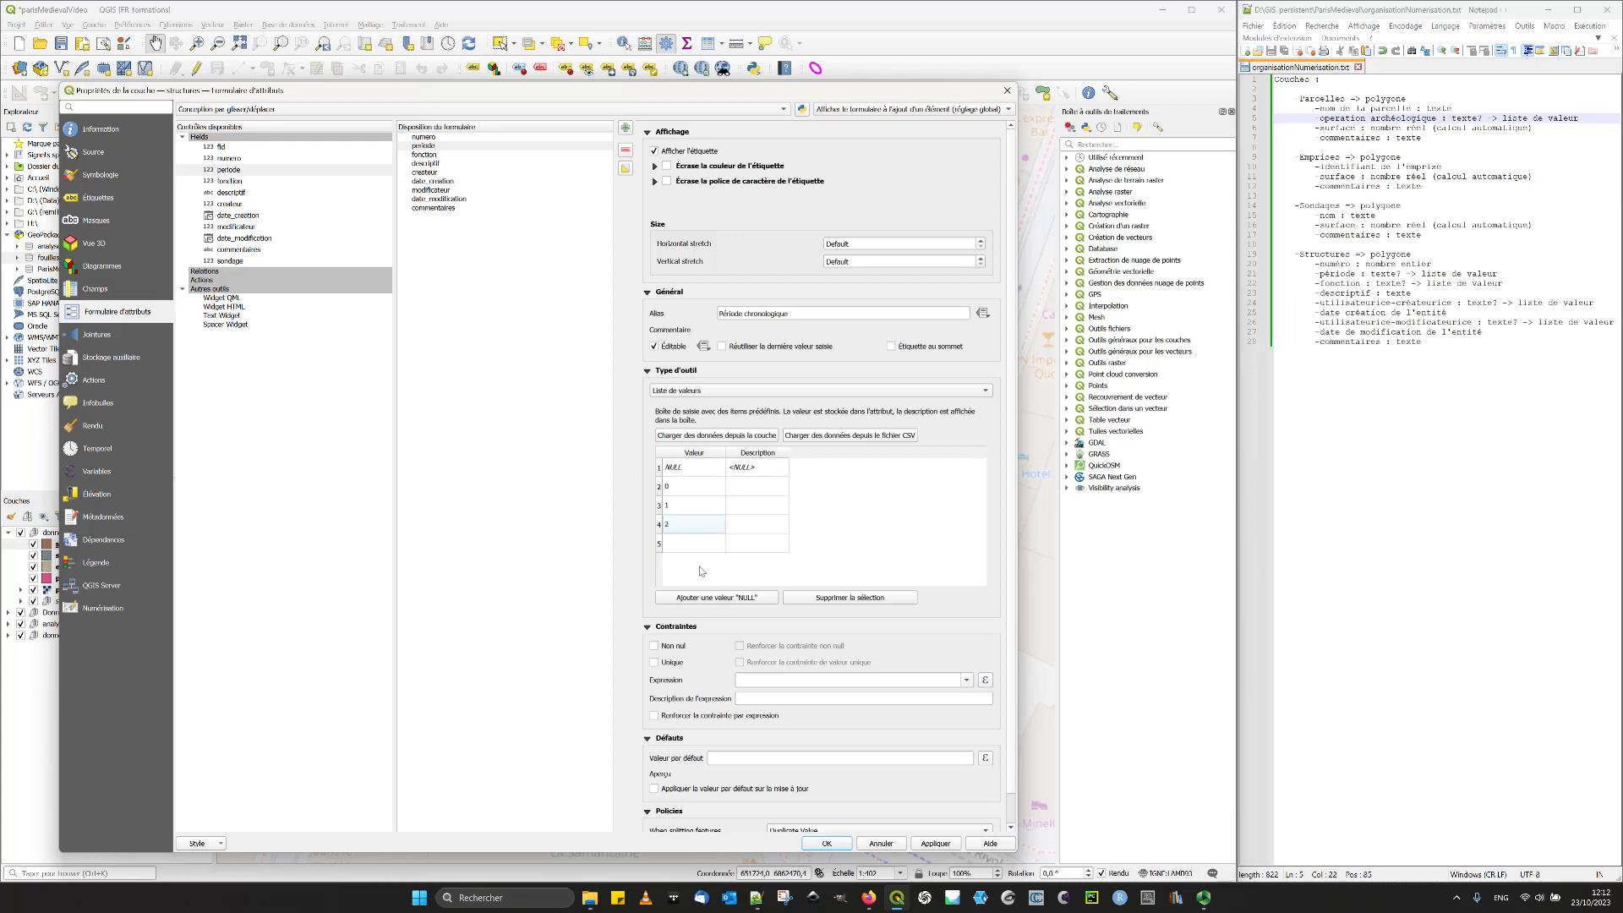
- Following the plan's legend, describe period value 0 as "Xe - XIe" and value 1 as "XIIe - début XIIIe"
drag(300, 93, 609, 57)
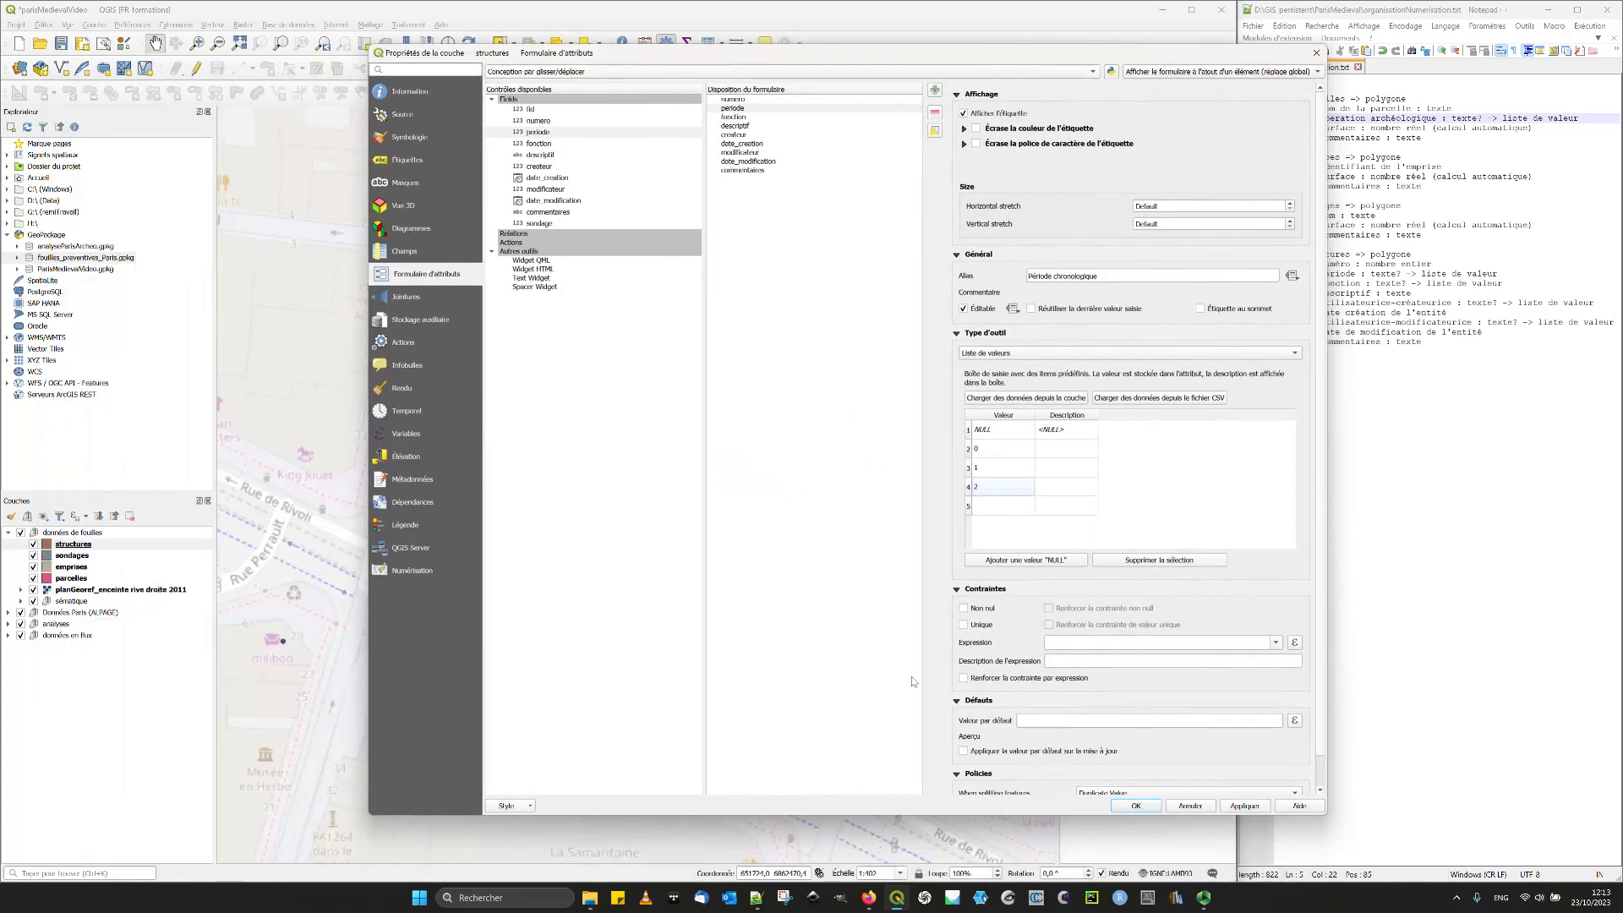
drag(532, 58, 715, 74)
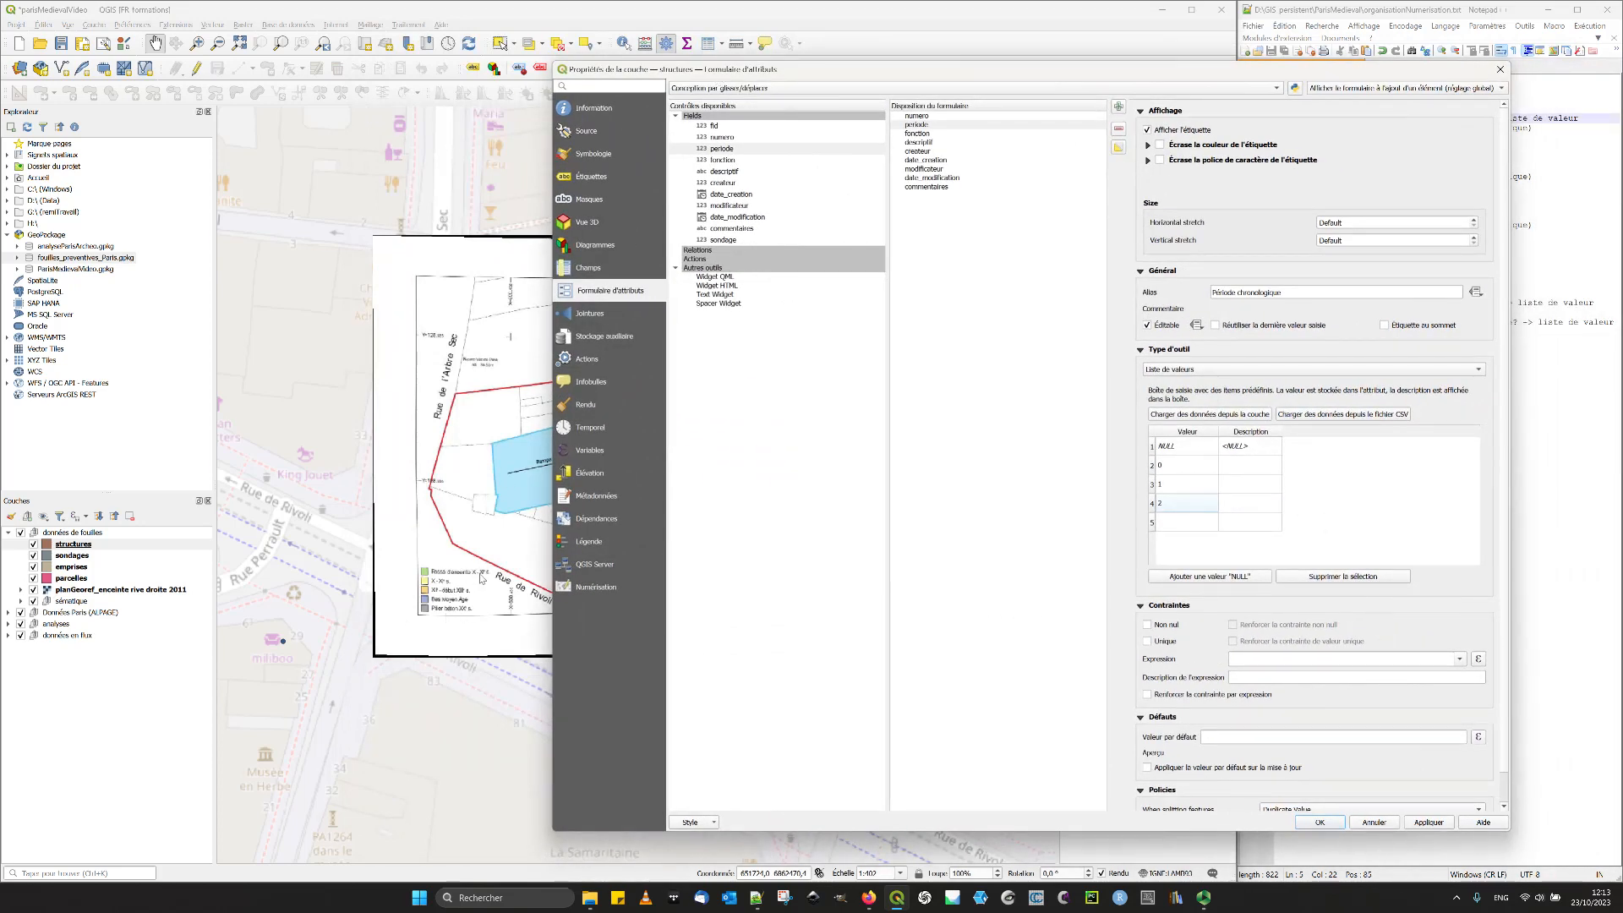
click(1241, 467)
click(1230, 488)
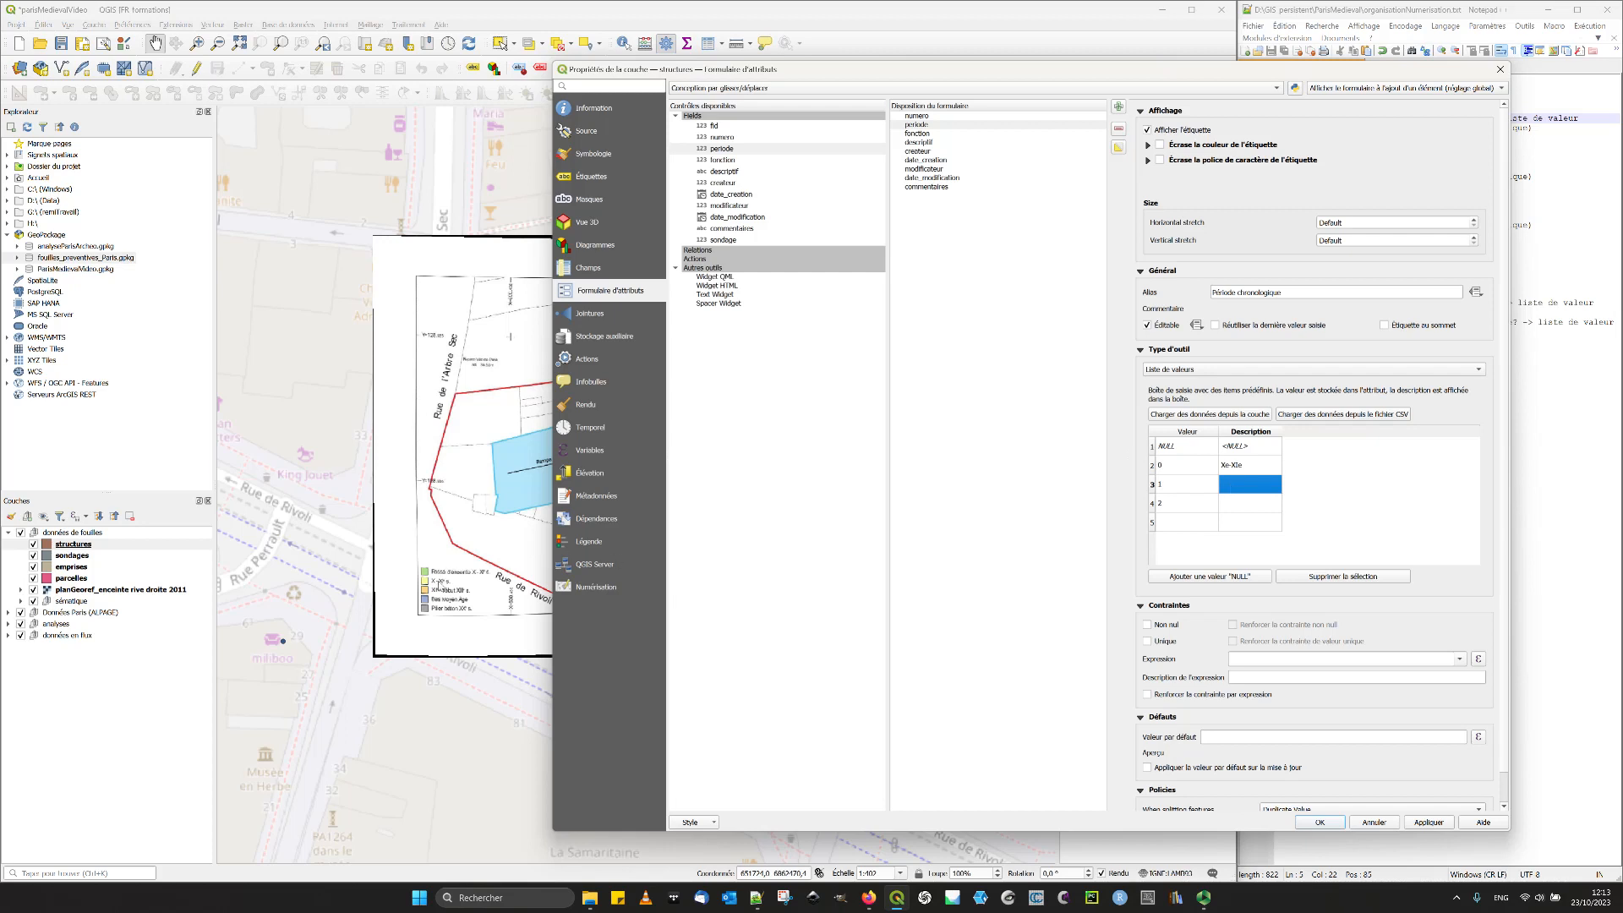
double_click(1236, 486)
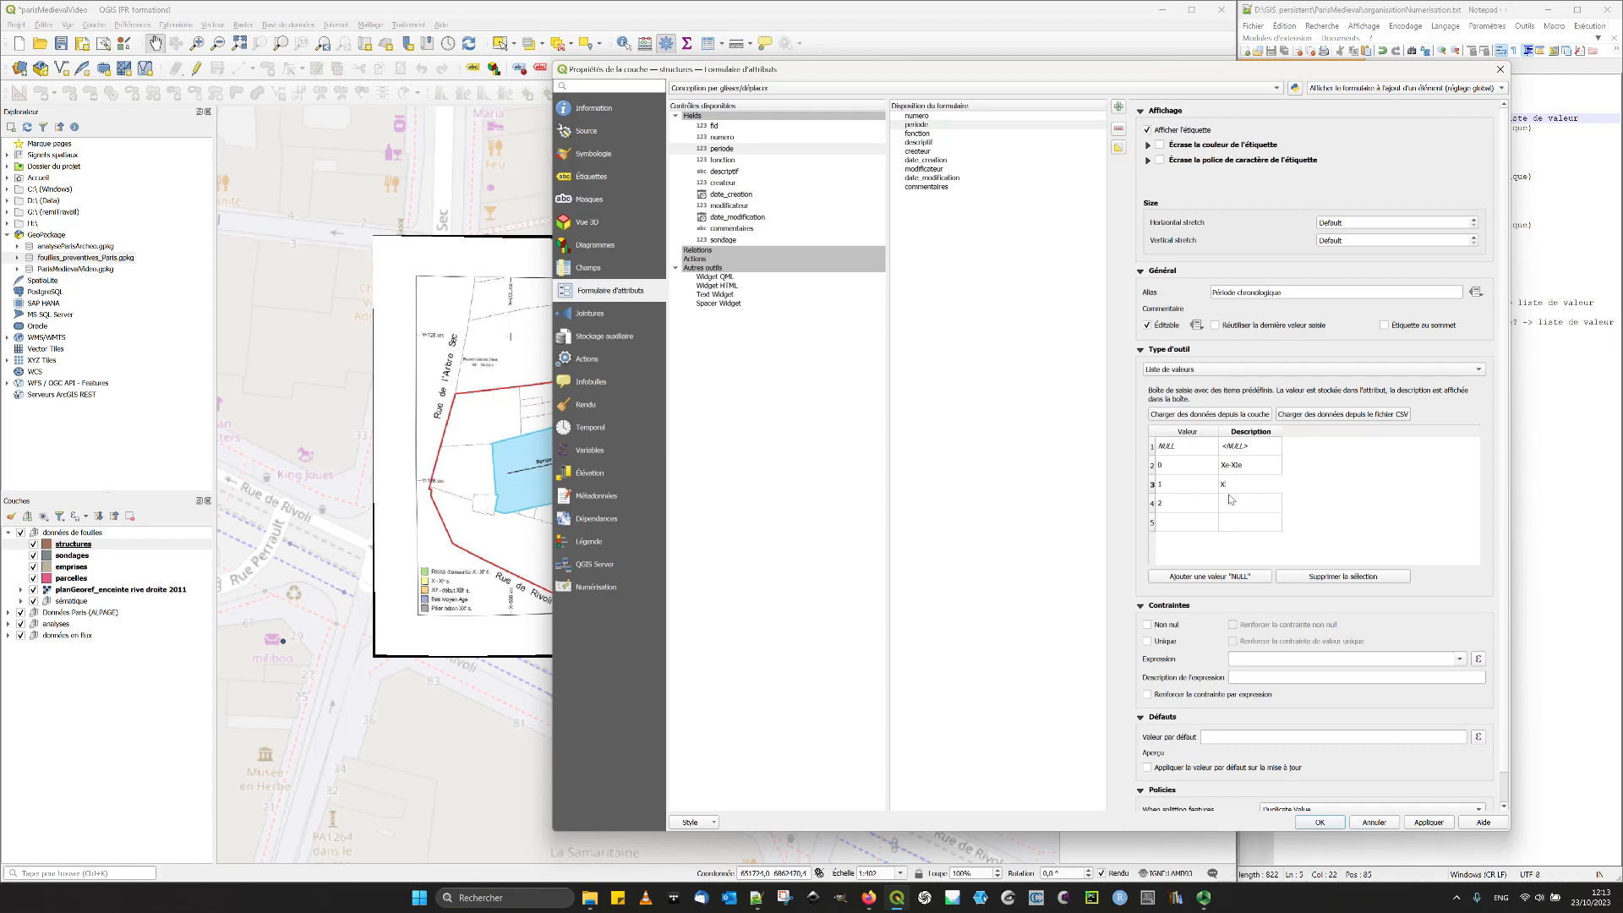
text(XIIe-début XIIIe)
click(1234, 503)
click(1238, 486)
click(1234, 485)
click(1240, 486)
click(1228, 466)
click(1236, 466)
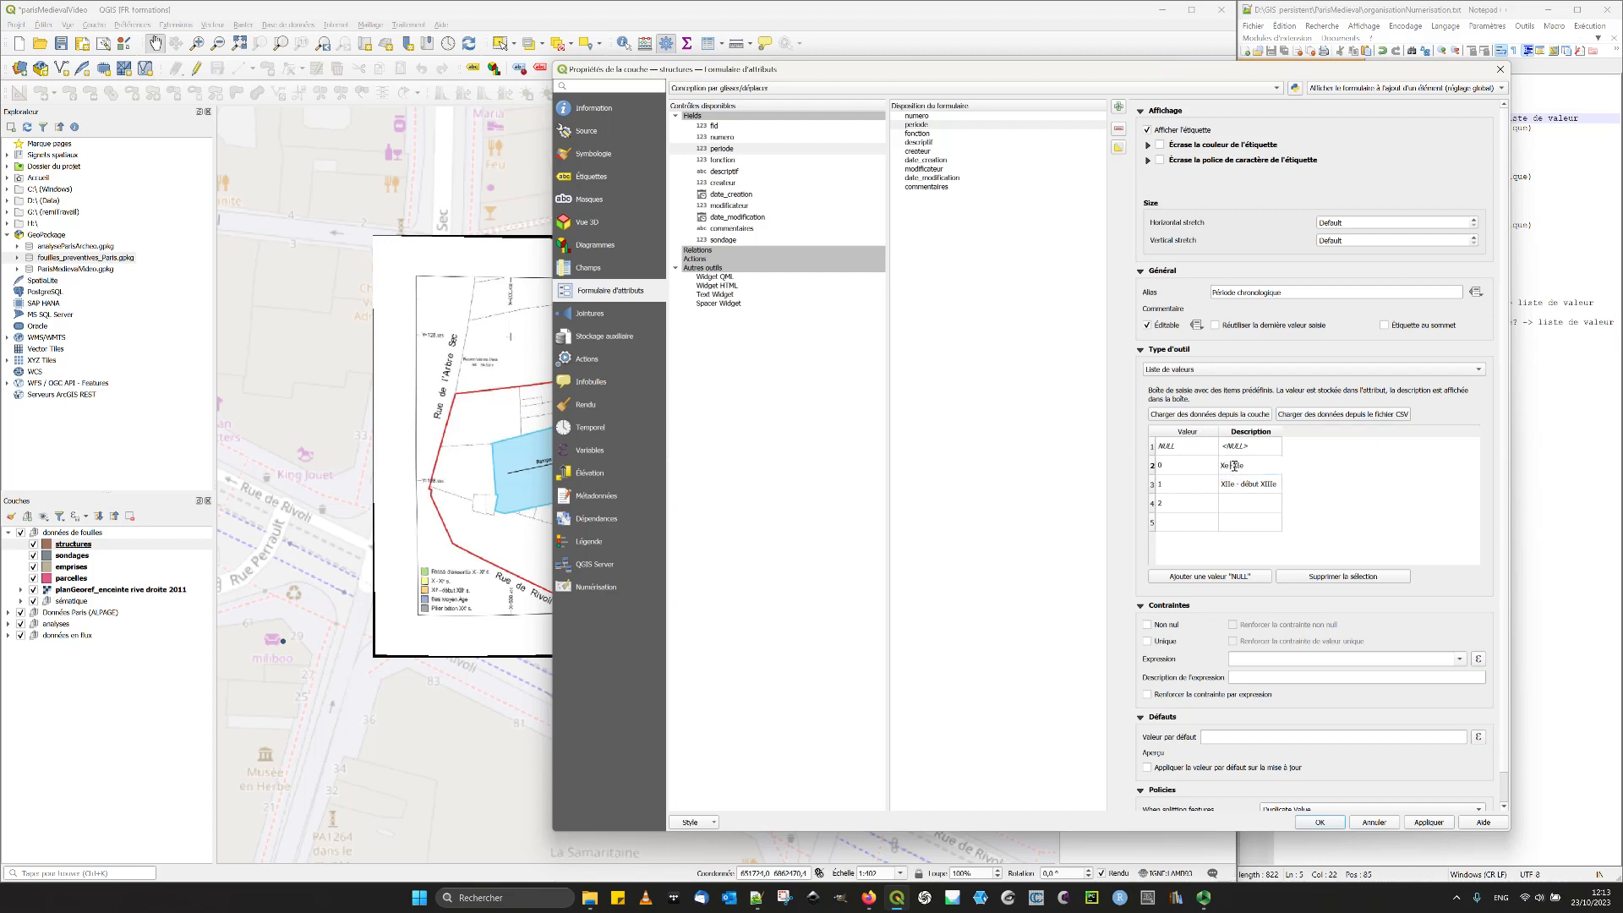
click(1255, 508)
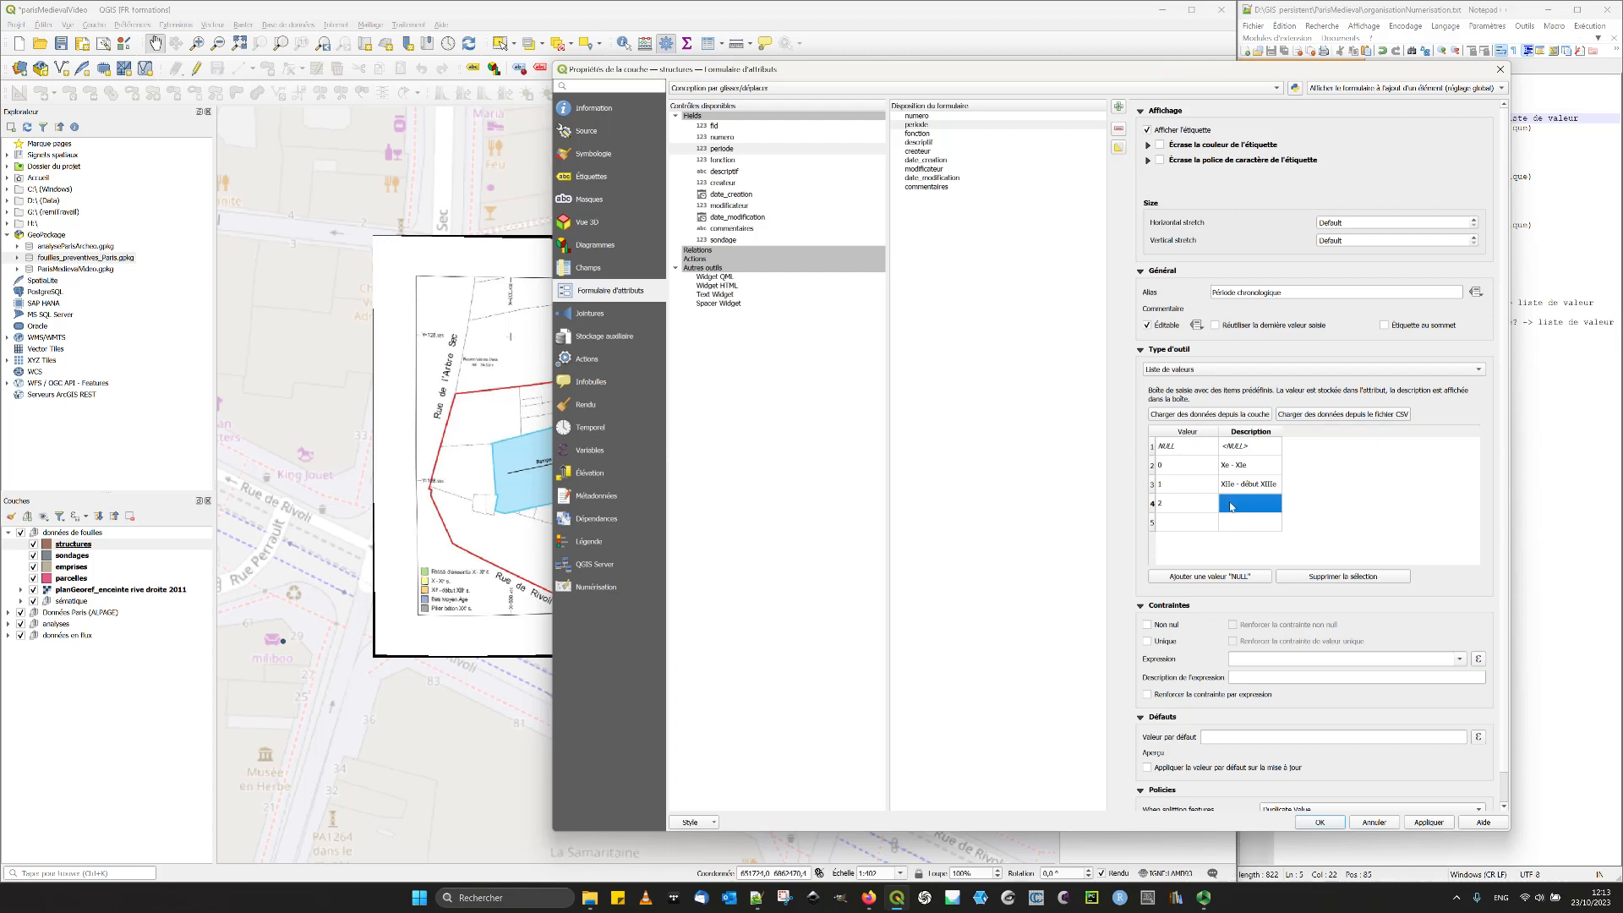
- Describe period value 2 as "Bas Moyen-âge" and enter the description "XXe s." in the following row
double_click(1232, 506)
text(Bas Moyen-âge)
click(1266, 524)
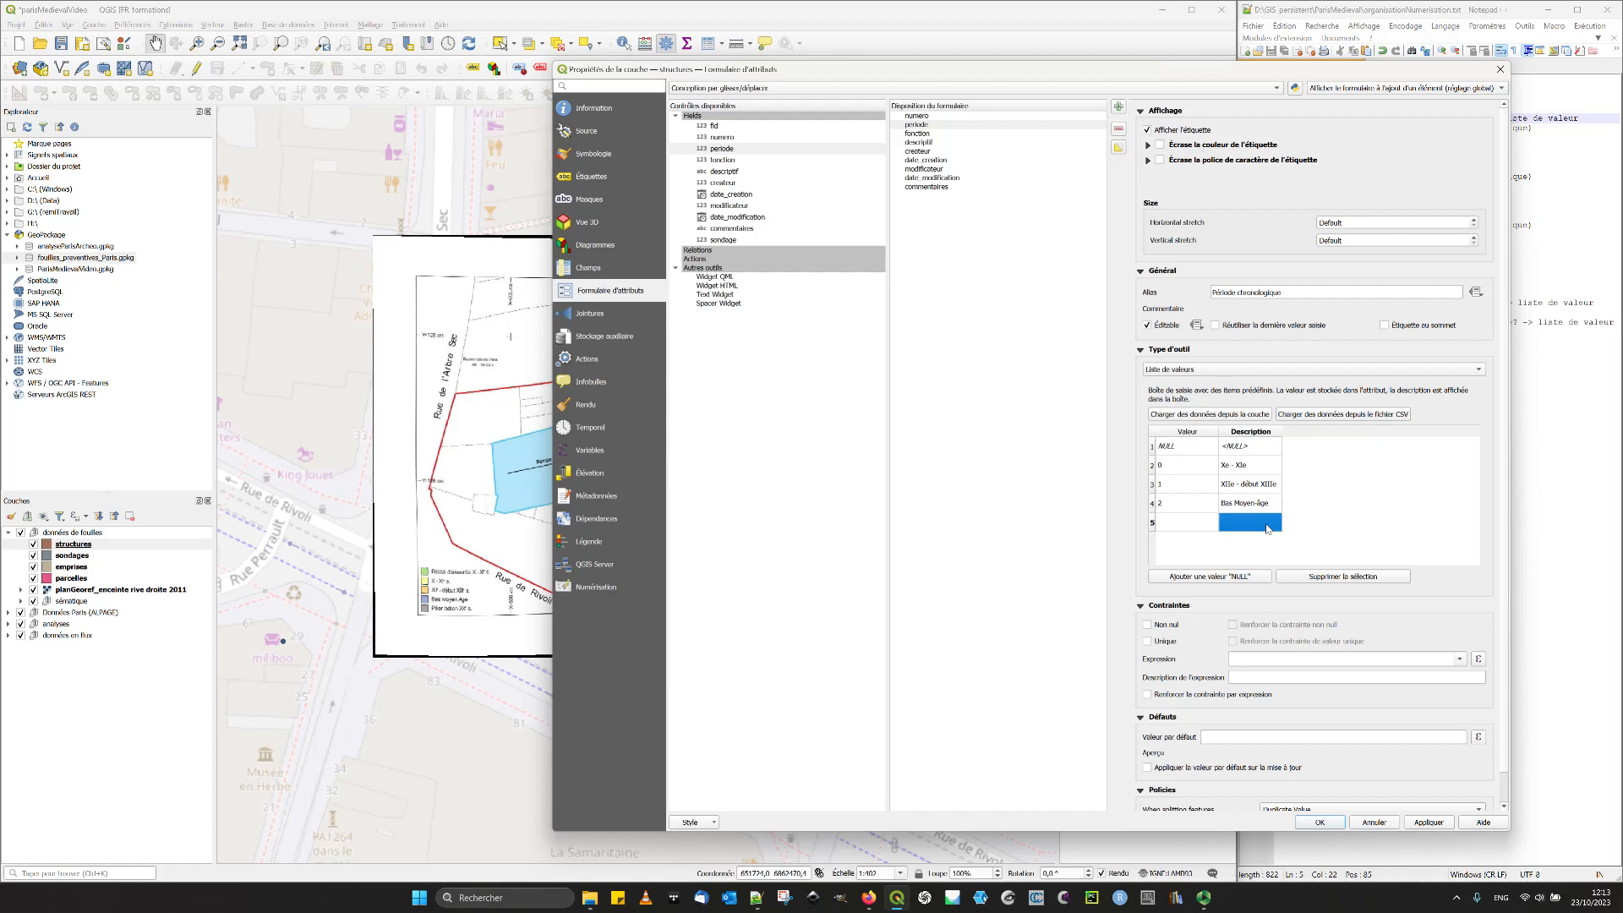
click(1266, 525)
text(XXe s.)
key(Return)
- Append "s." to the descriptions of period values 0 and 1, and widen the Description column to fit
click(1259, 466)
click(1259, 466)
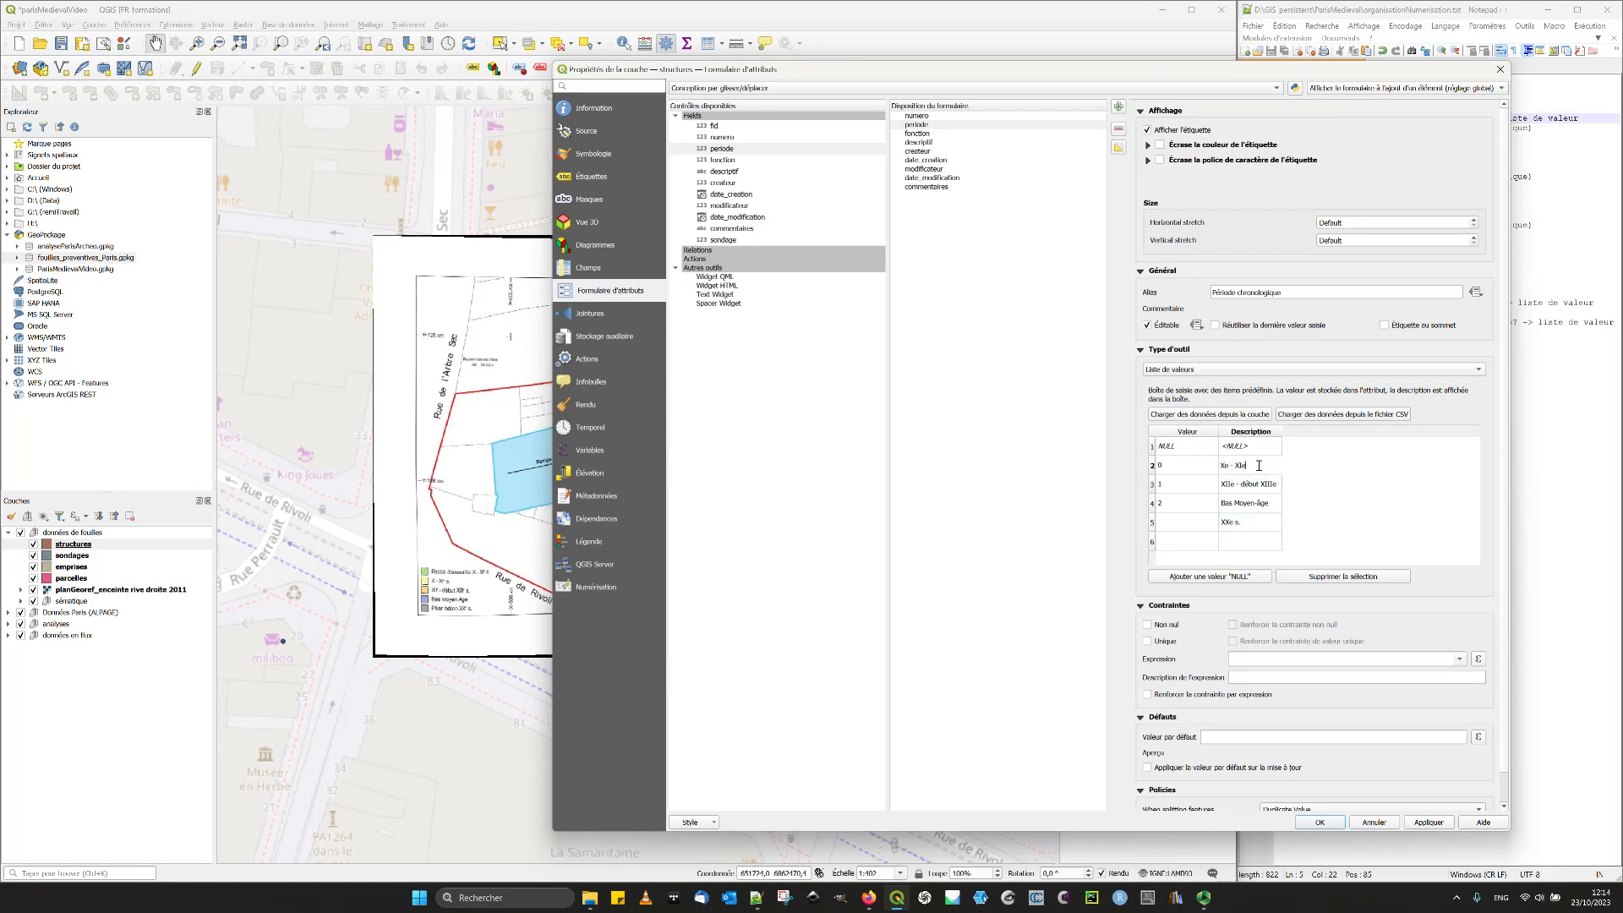
text(.)
click(1279, 485)
click(1279, 485)
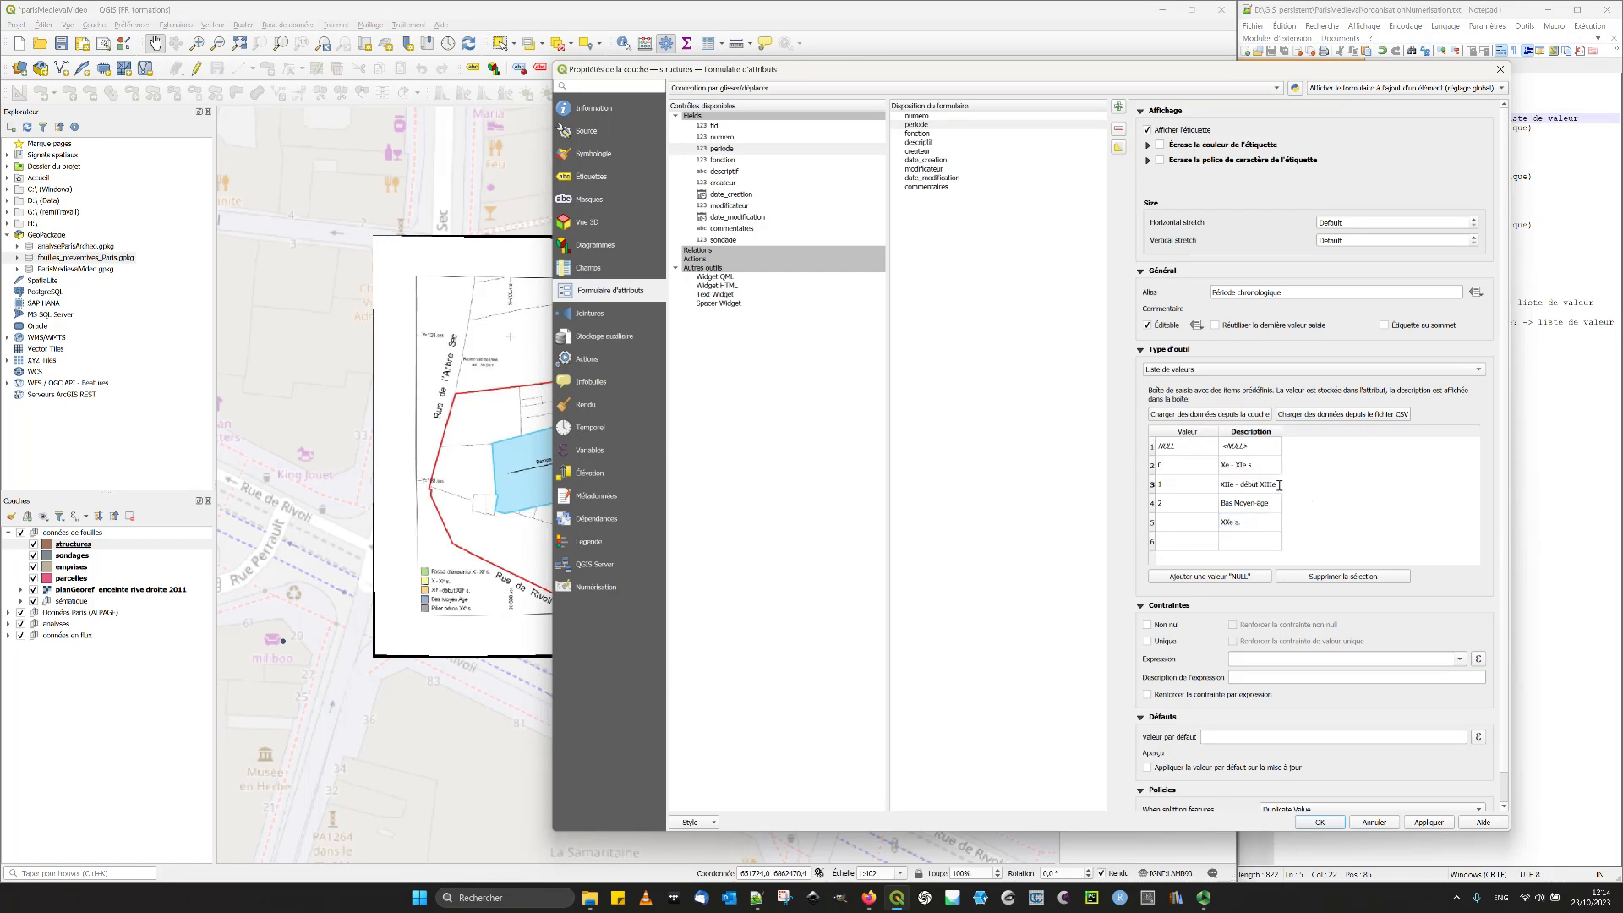
click(1327, 494)
drag(1281, 434, 1309, 436)
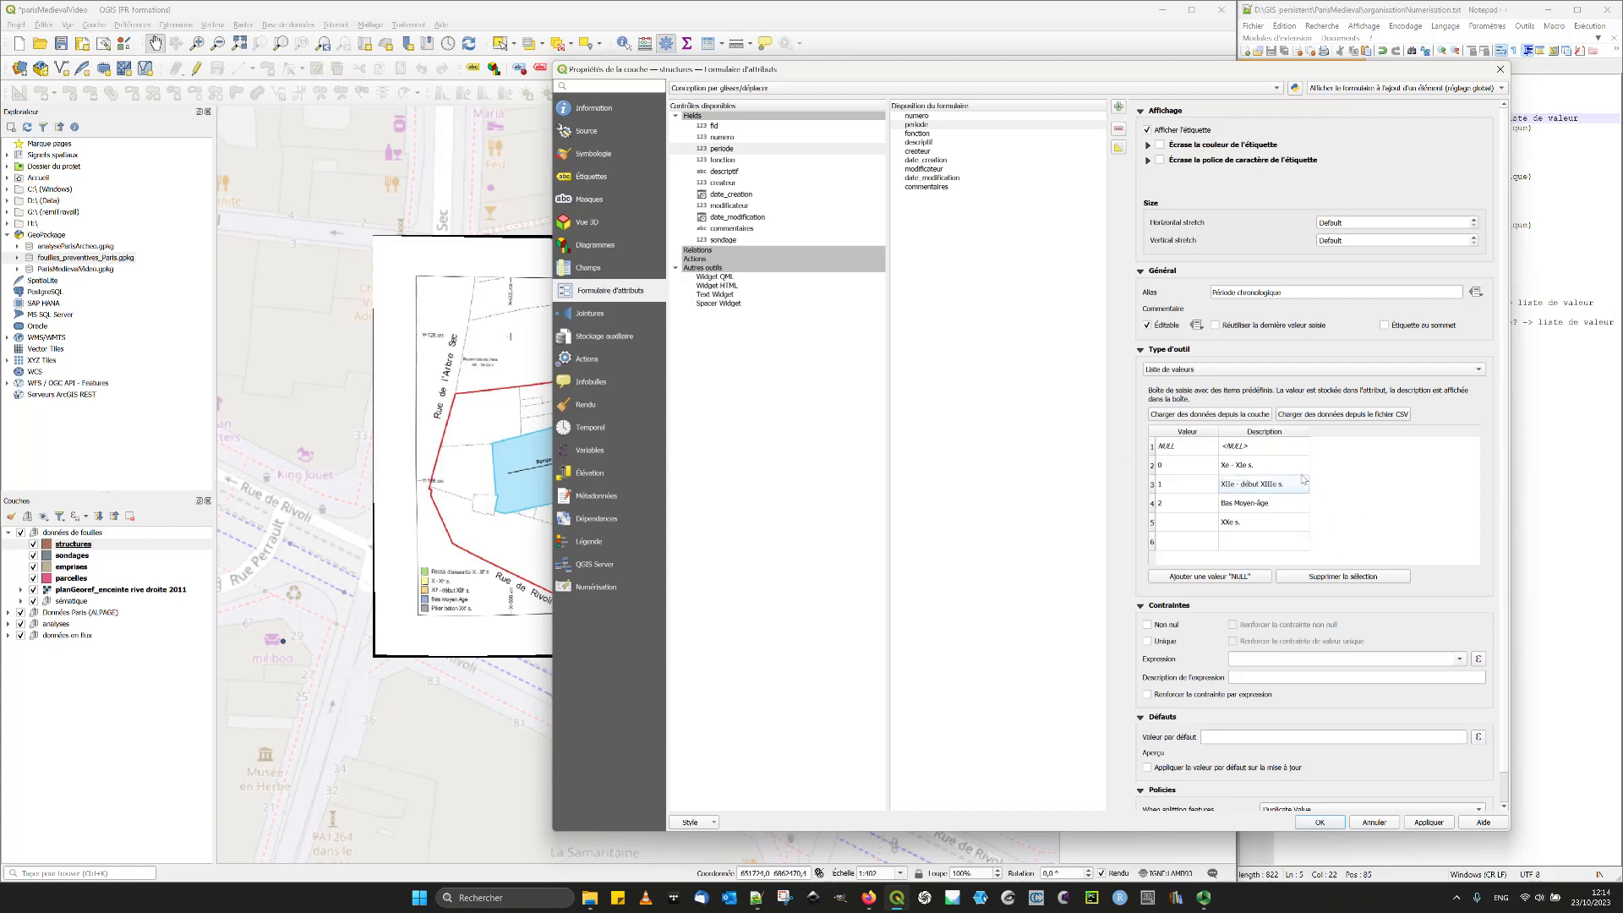
- Enter value 3 for "XXe s.", set the Non nul constraint on the periode field, and apply the changes
double_click(1199, 524)
click(1374, 526)
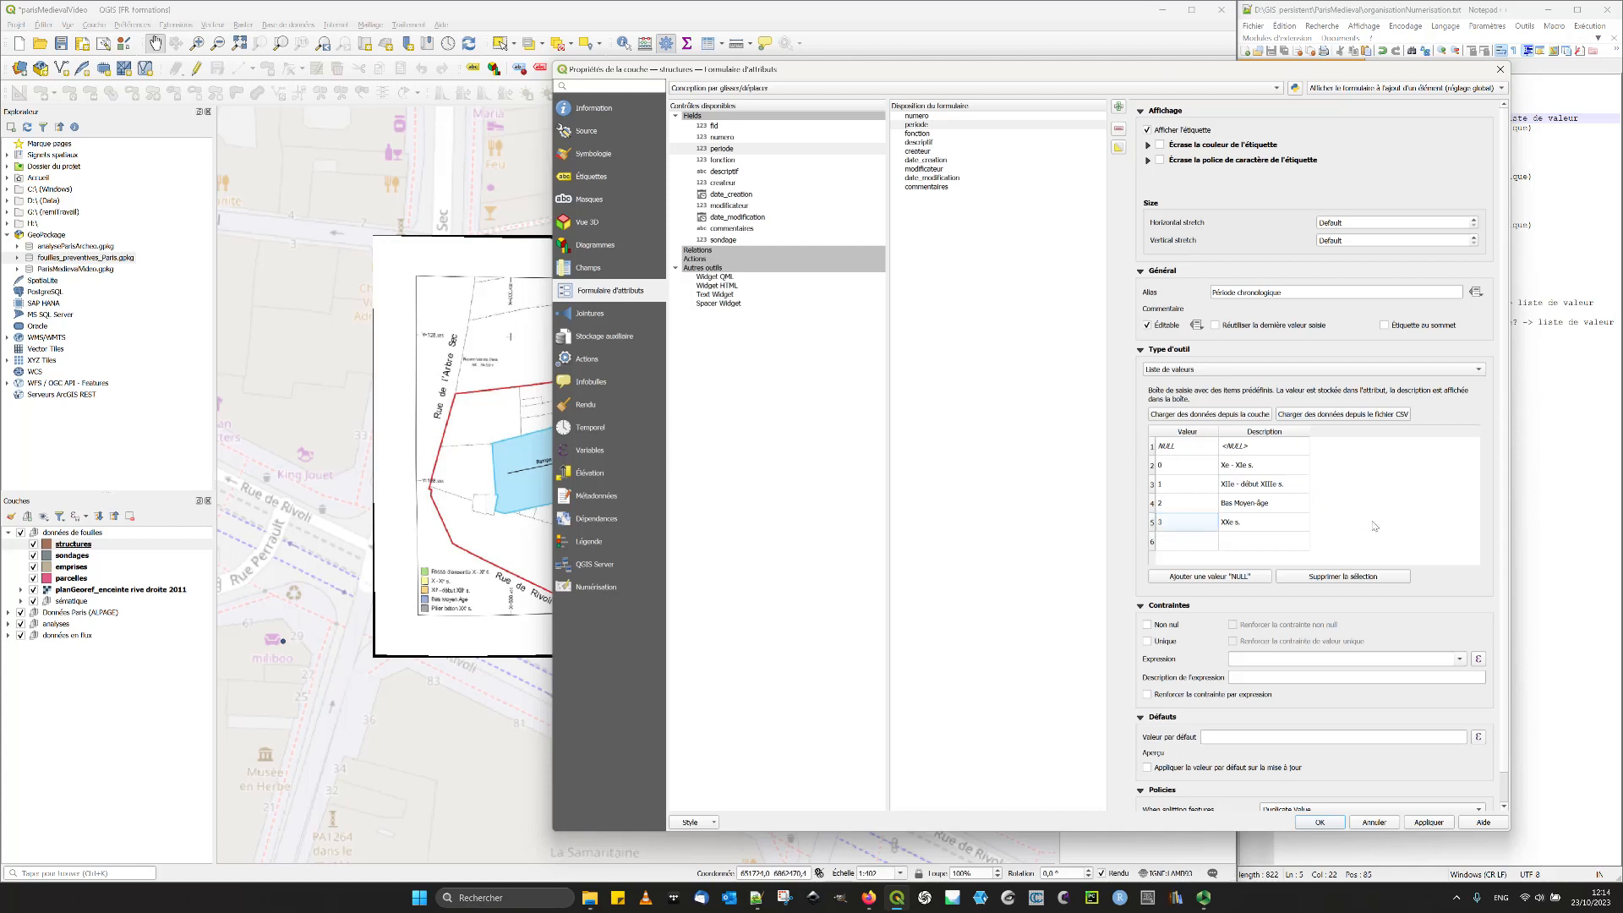
click(1167, 627)
click(1233, 625)
click(1436, 822)
click(1251, 546)
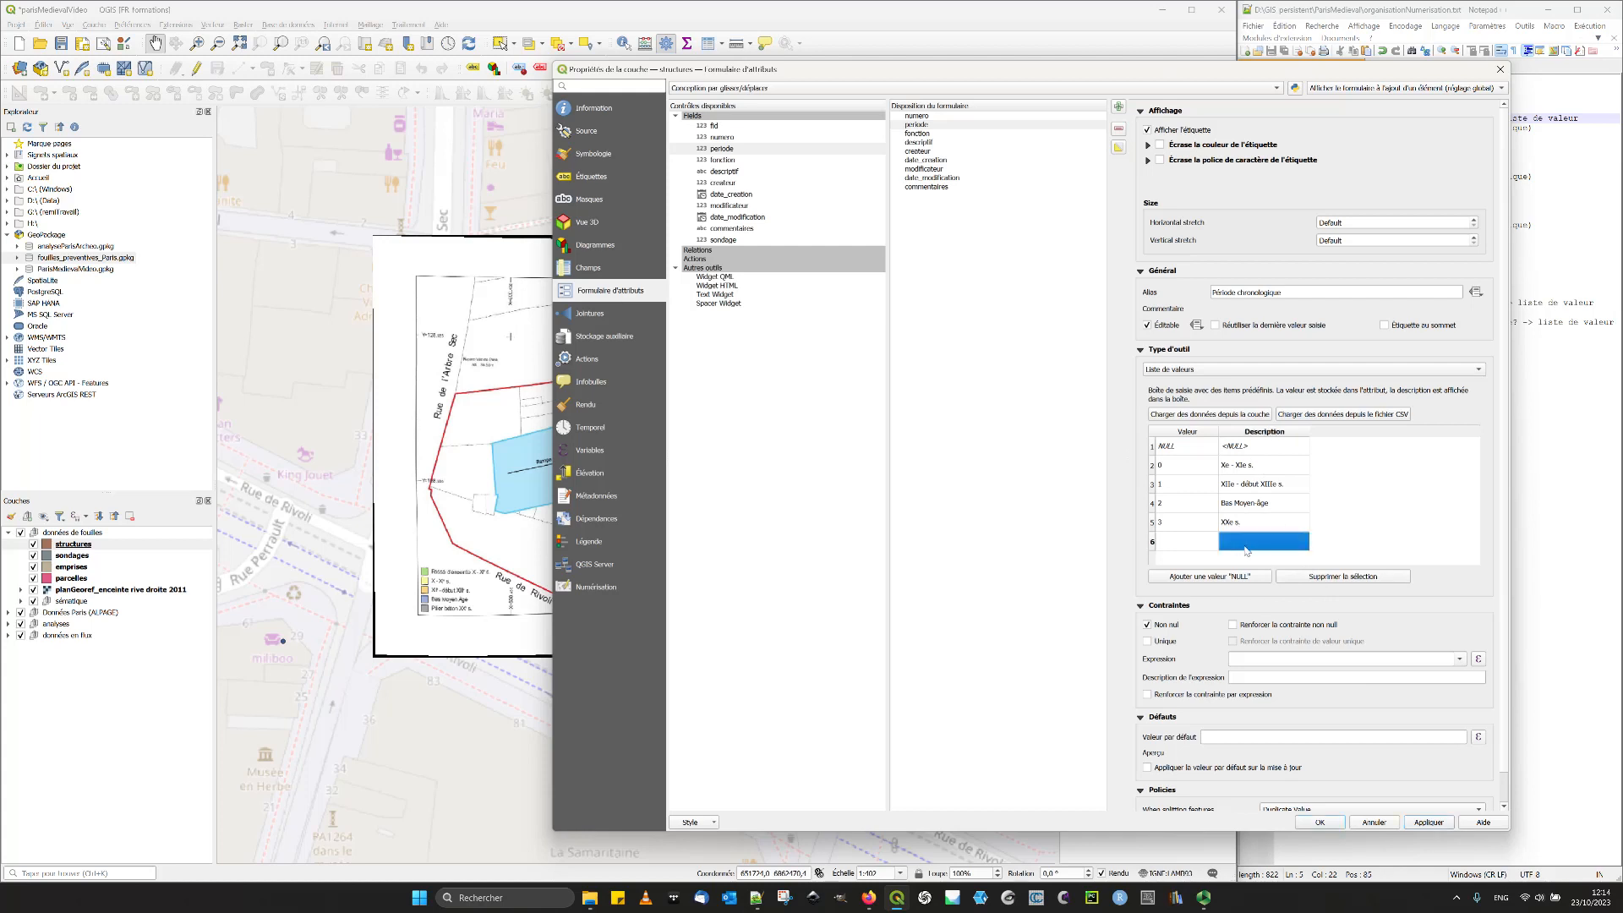
click(1354, 510)
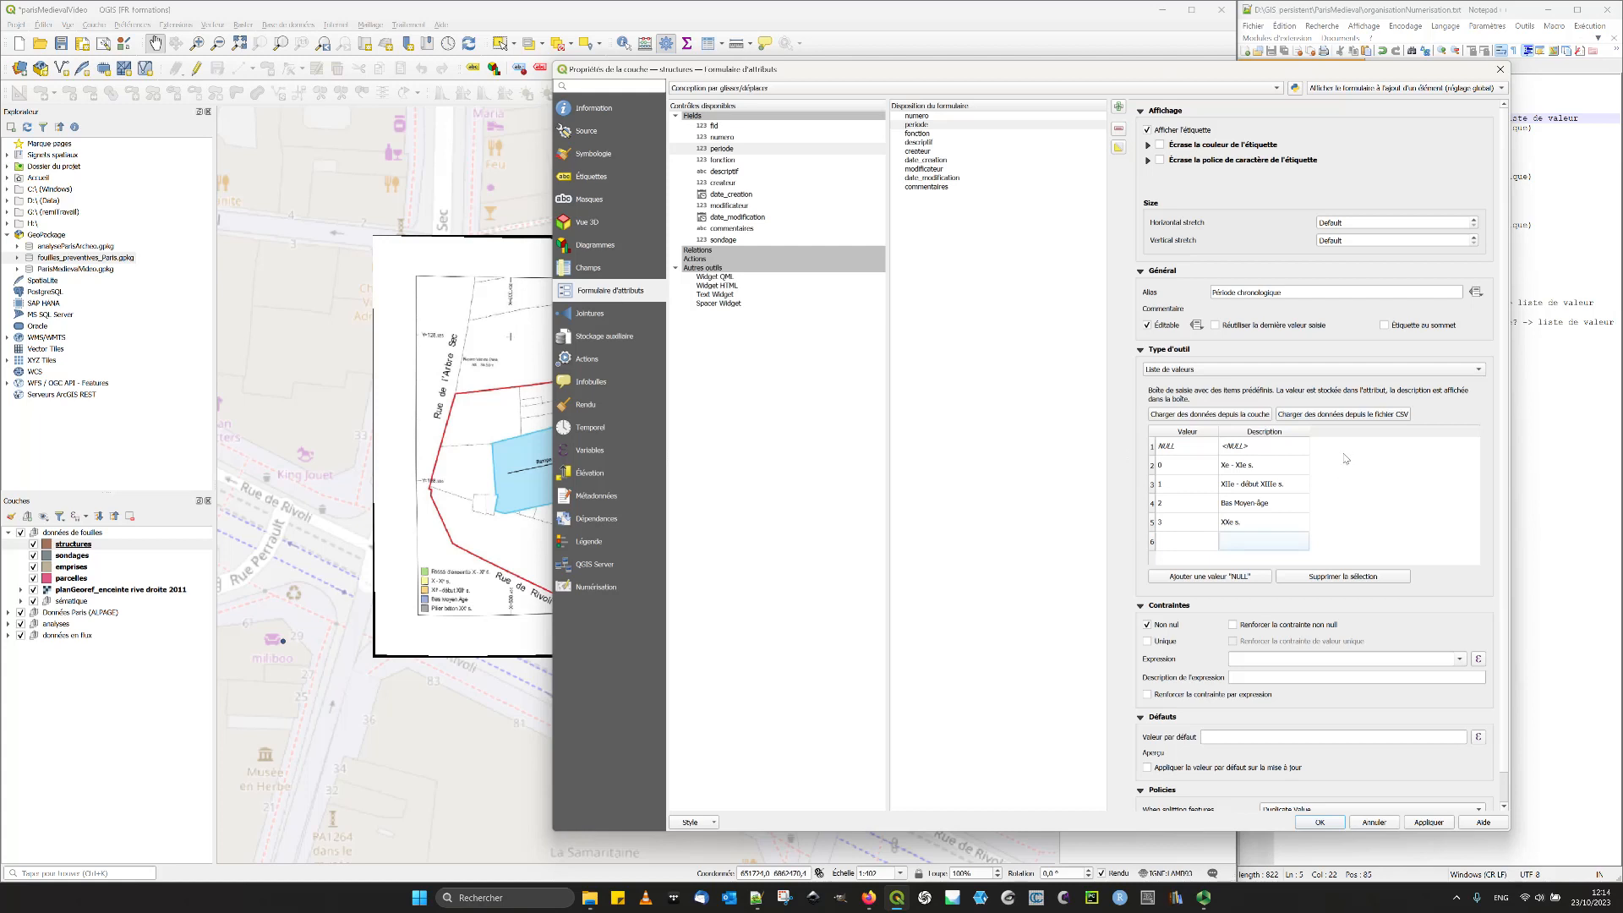
- Set the fonction field's widget to Liste de valeurs and add a NULL entry to its list
click(929, 135)
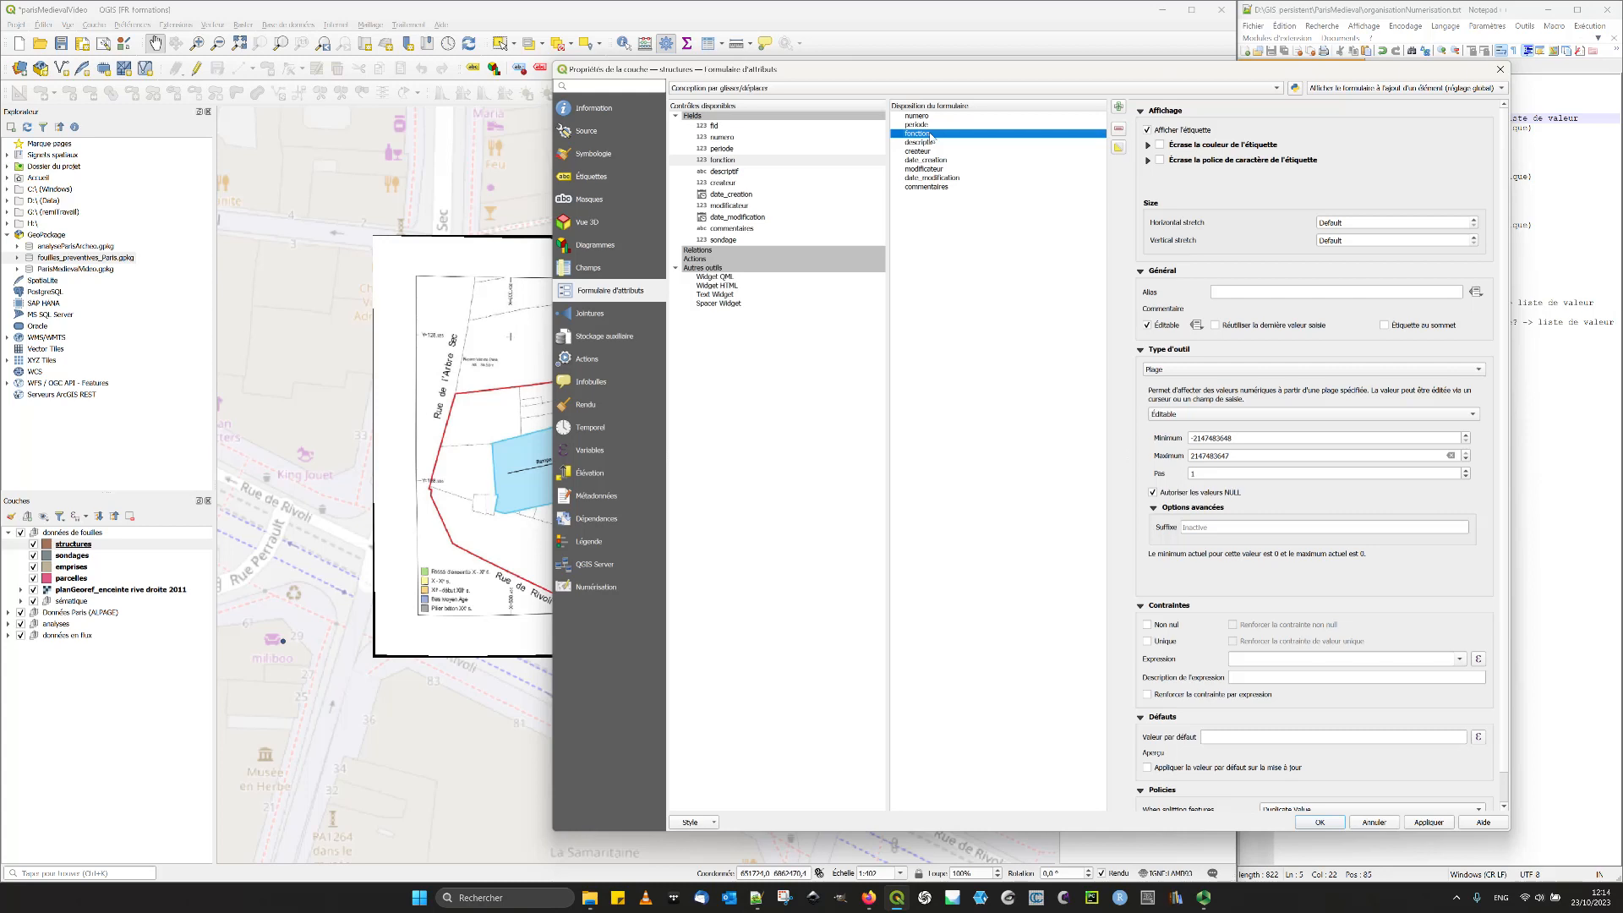
click(1173, 370)
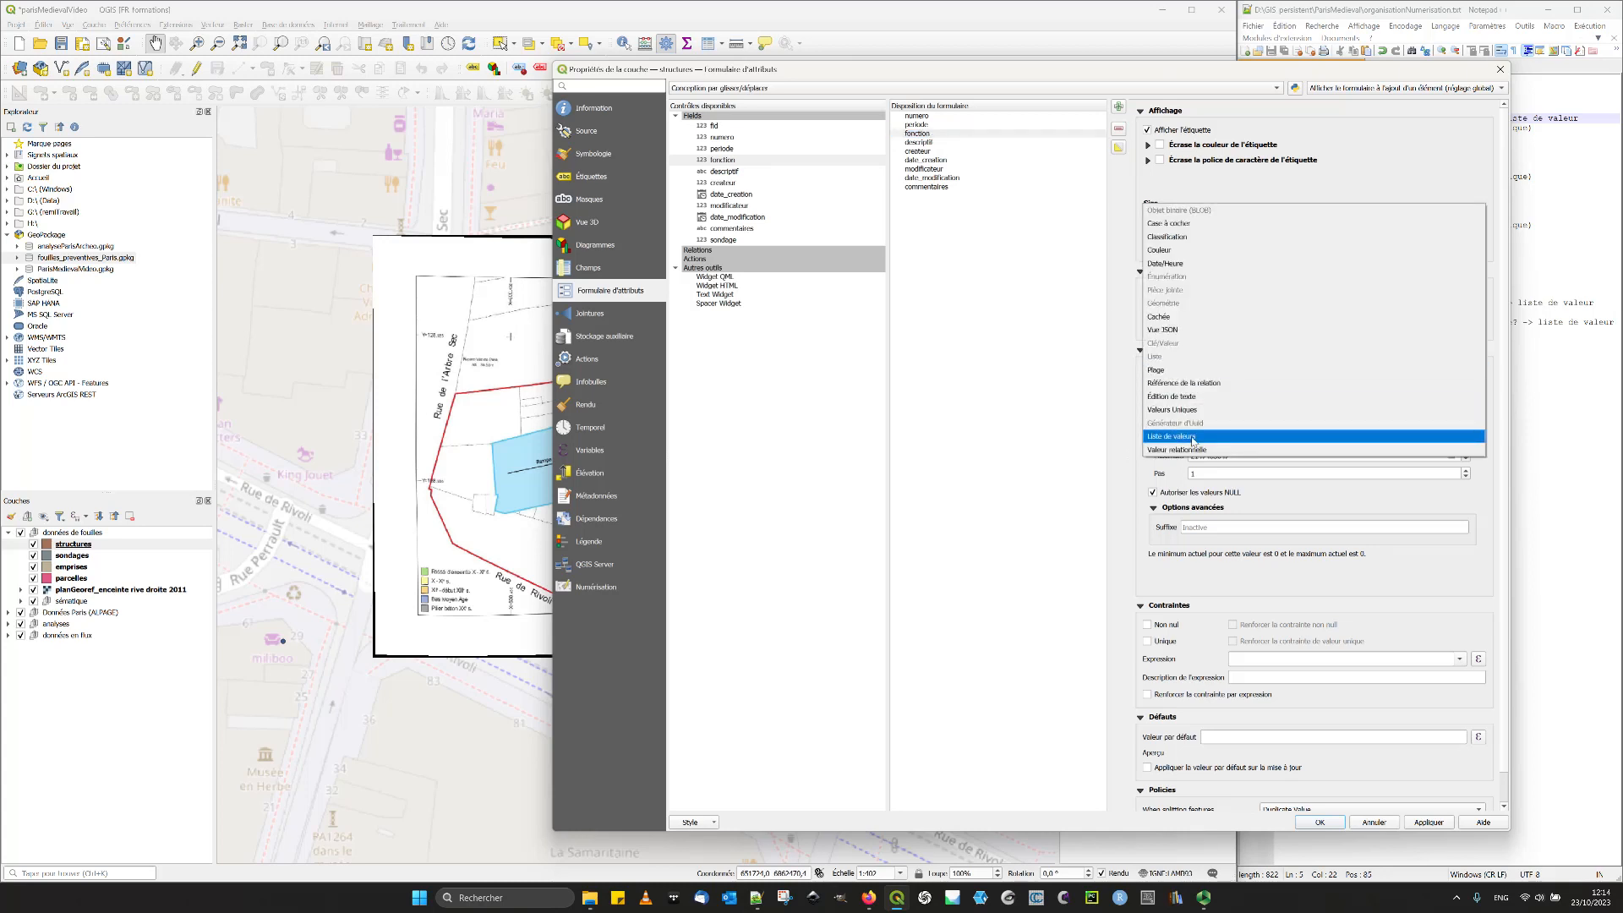
click(1193, 438)
click(1213, 578)
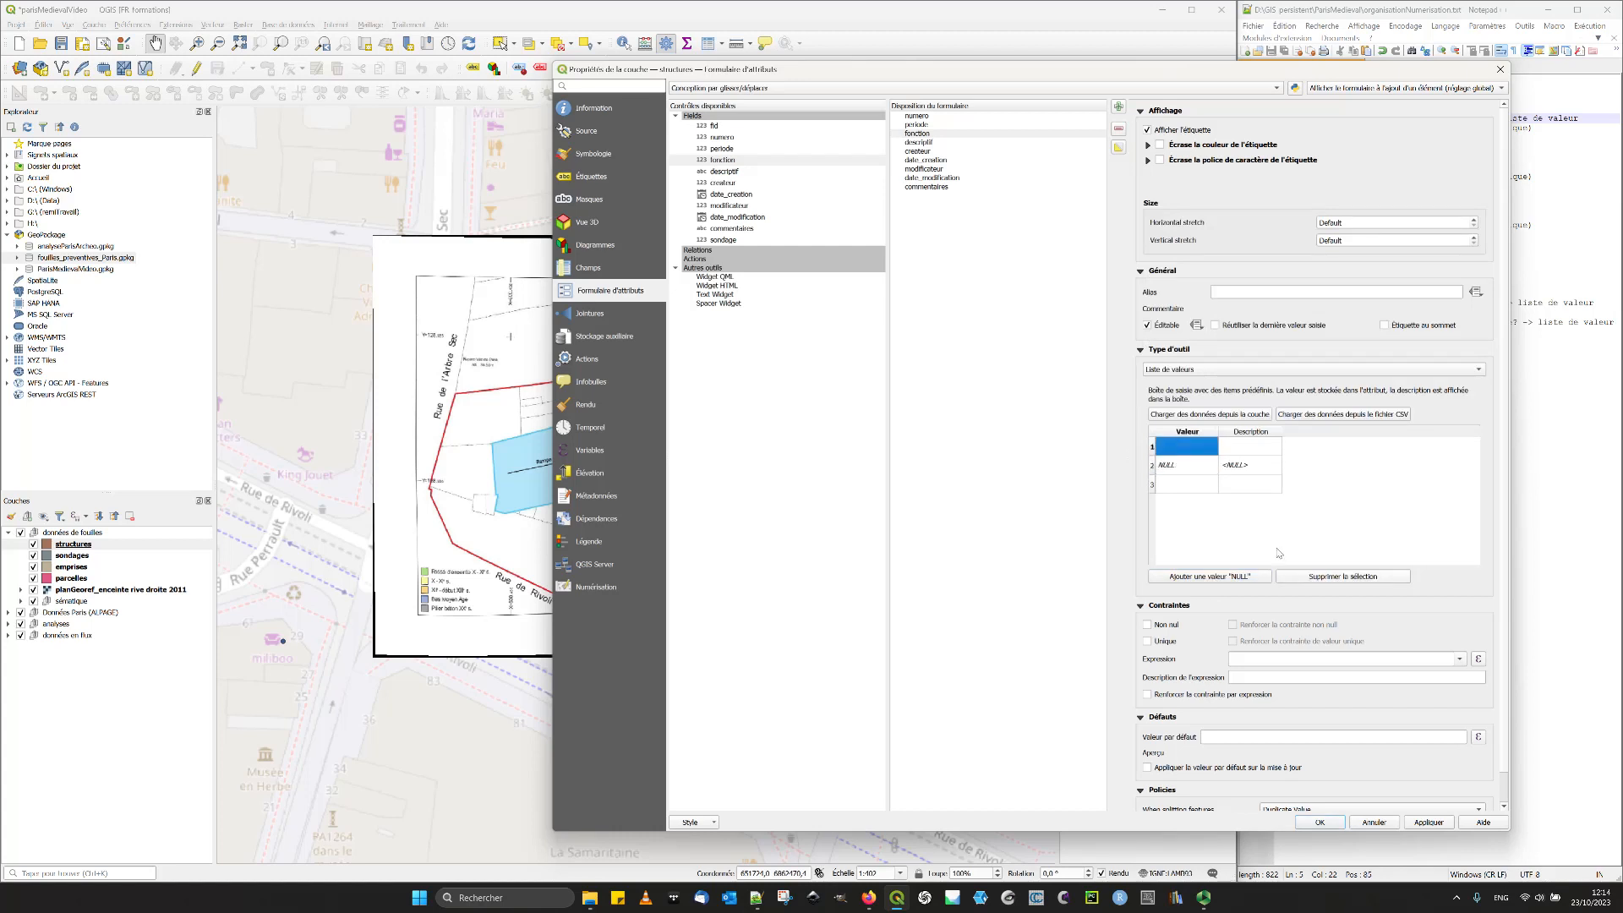
- Delete the empty row above the NULL entry in the fonction value list
double_click(1197, 446)
click(1249, 452)
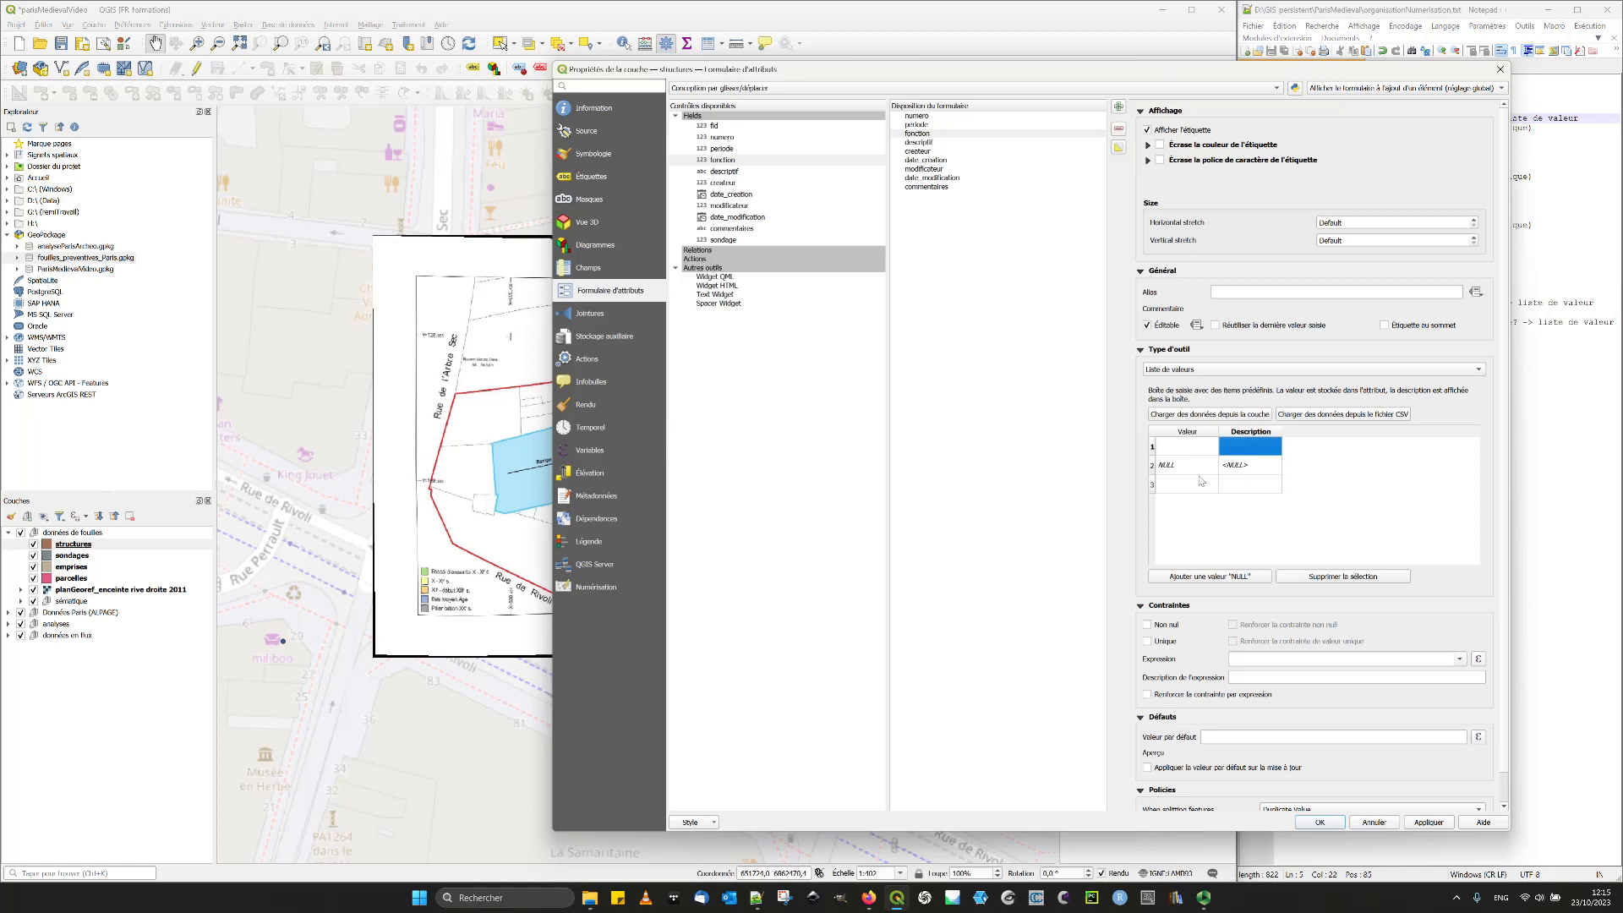
click(1181, 449)
click(1151, 447)
click(1344, 577)
click(1187, 468)
click(1186, 467)
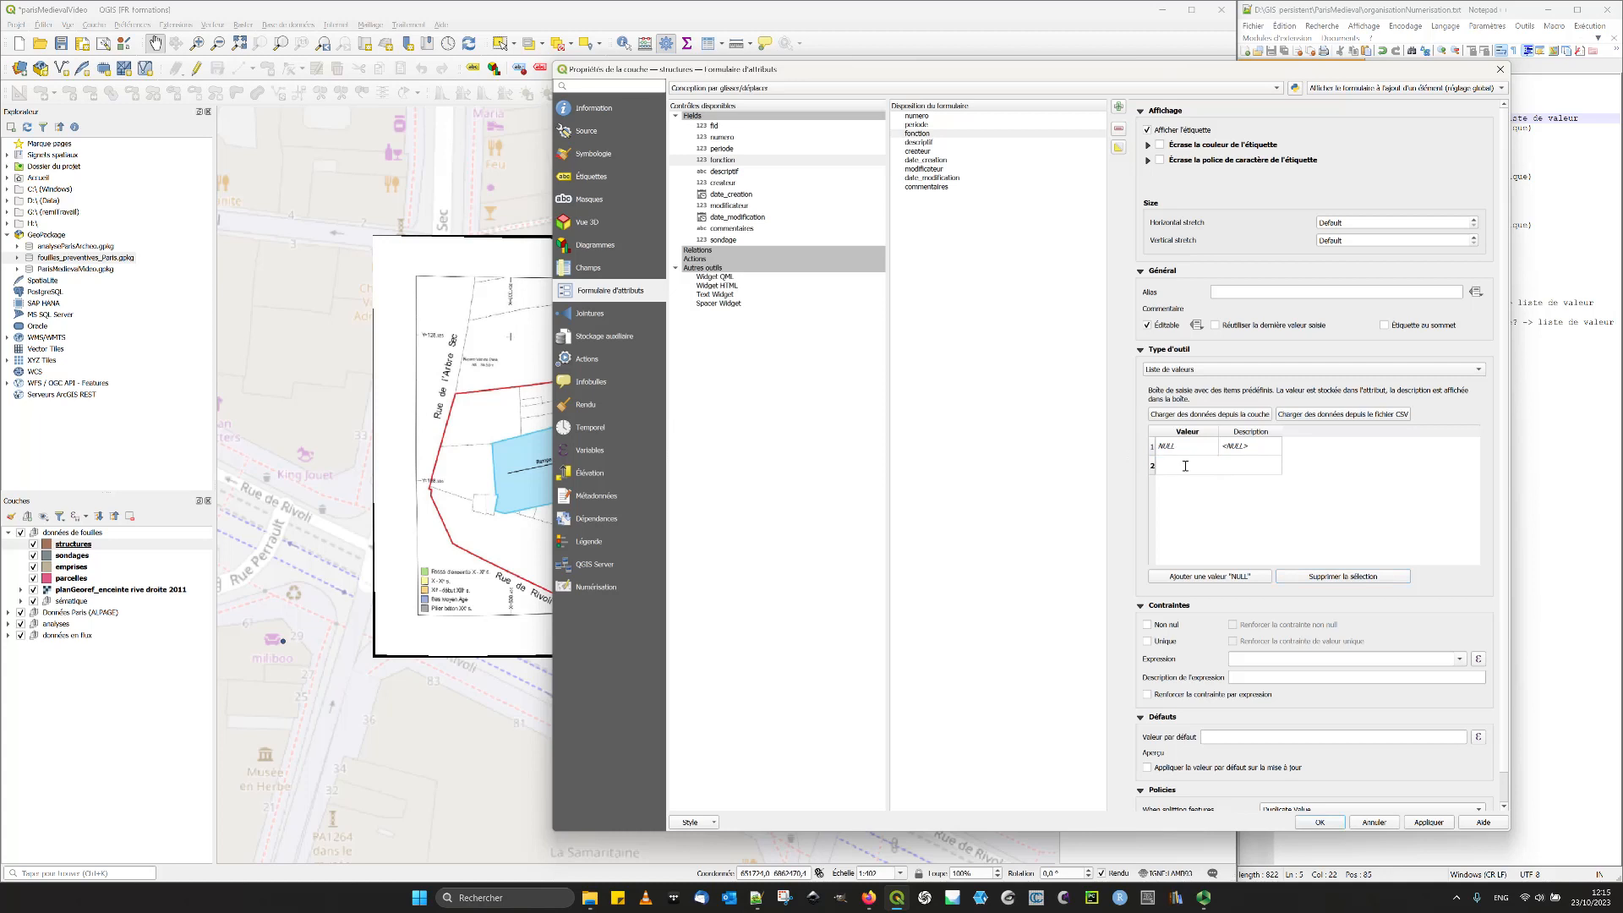
- Add value 0 with the description "Fossé d'enceinte" to the fonction list
text(0)
double_click(1252, 467)
text(Fos)
click(1315, 541)
- Add value 1 for extraction pits, with its description, to the fonction list
drag(830, 71, 782, 76)
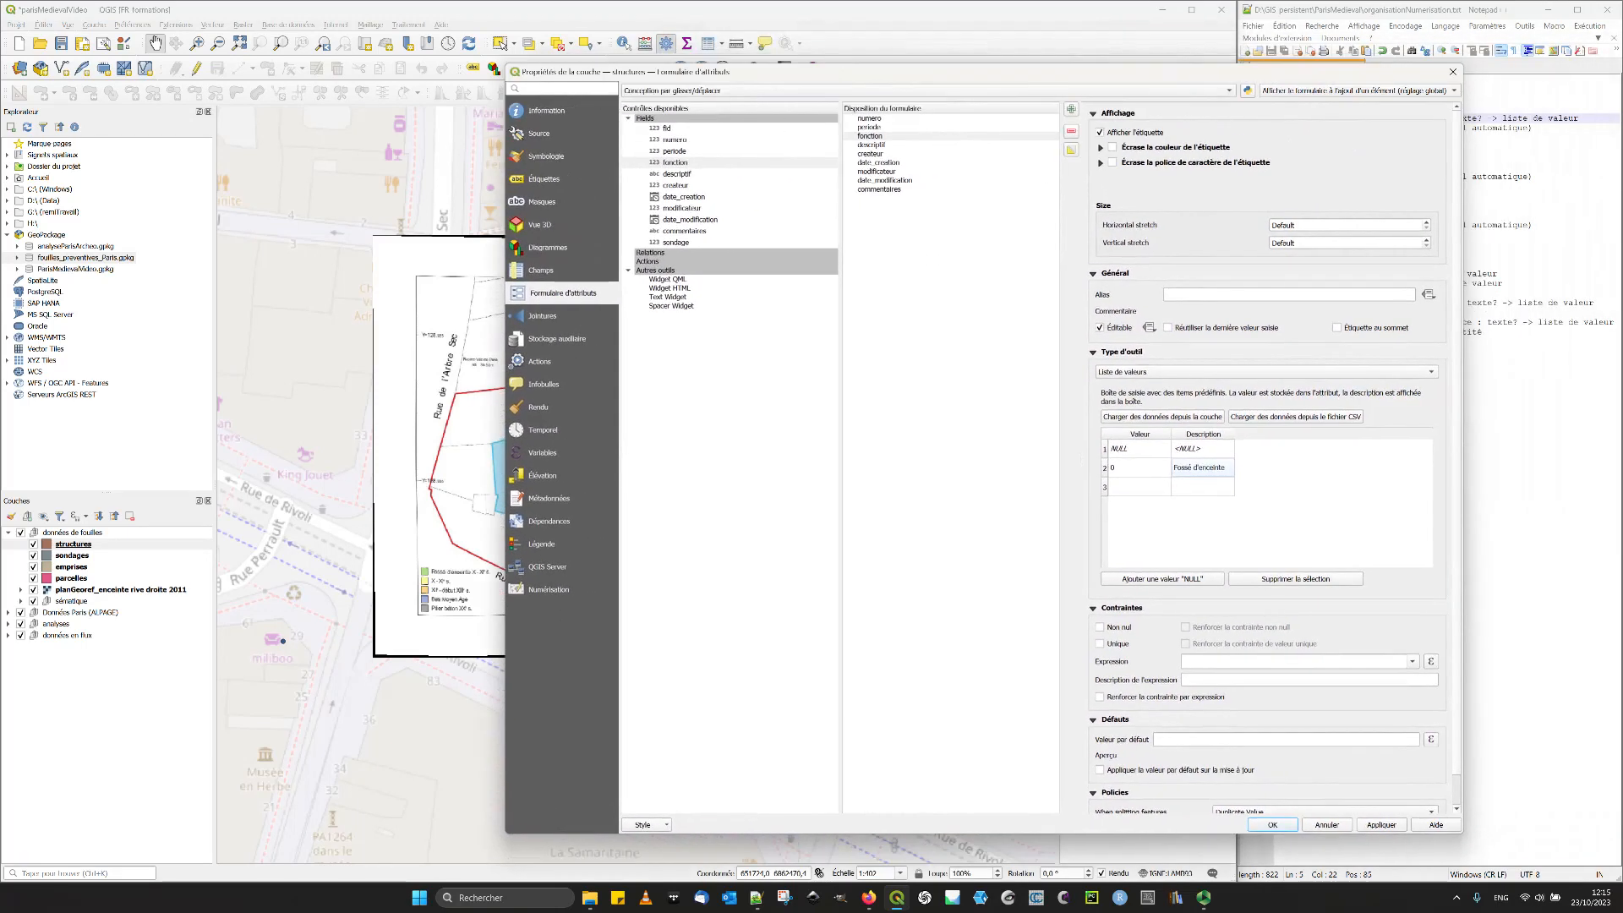
key(alt+Tab)
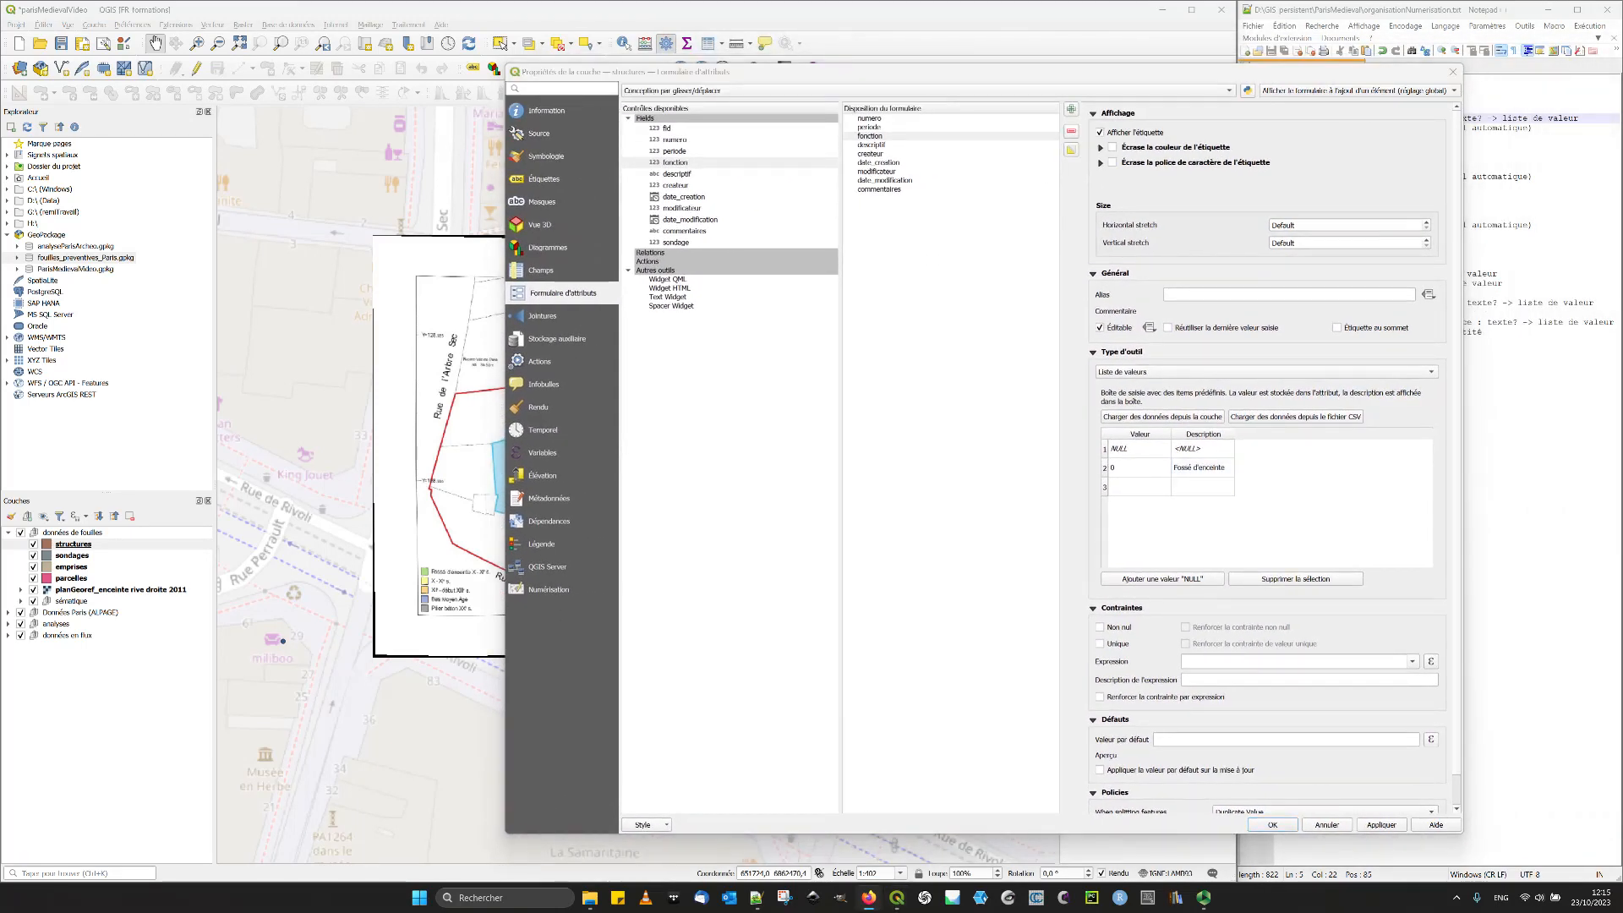
key(alt+Tab)
click(1214, 492)
click(1214, 495)
text(e d'exctration)
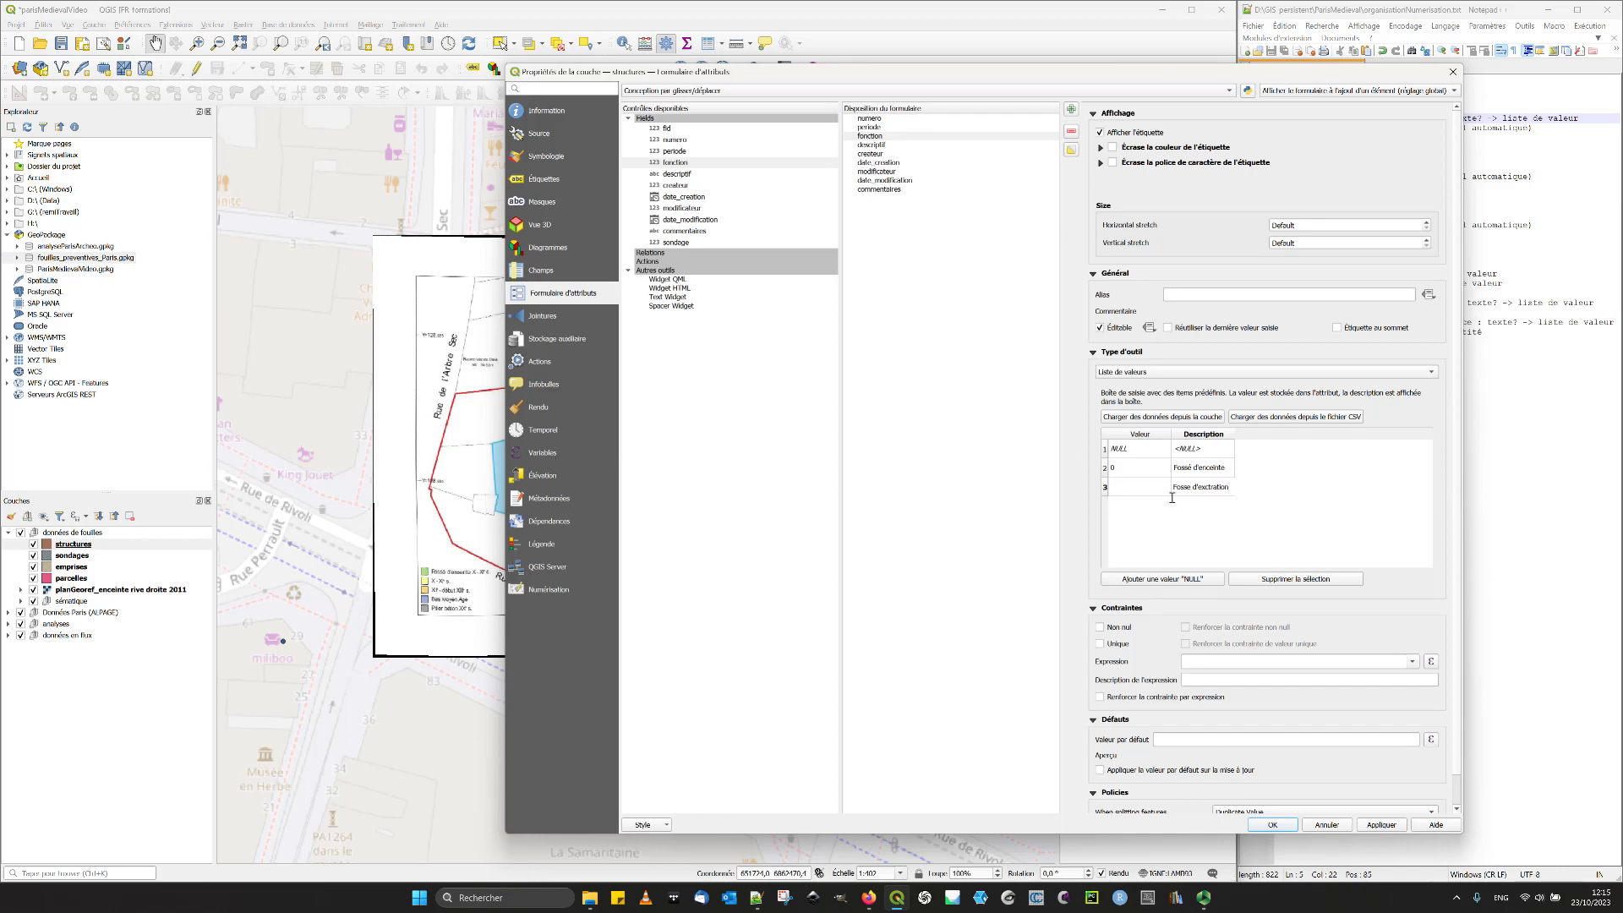
double_click(1129, 488)
text(1)
- Correct the spelling of fonction value 1's description to "Fosse d'extraction"
click(1207, 490)
double_click(1208, 492)
click(1209, 489)
key(BackSpace)
key(Return)
double_click(1216, 485)
click(1271, 514)
text(ction)
double_click(1215, 488)
click(1218, 487)
key(BackSpace)
text(ction)
click(1308, 508)
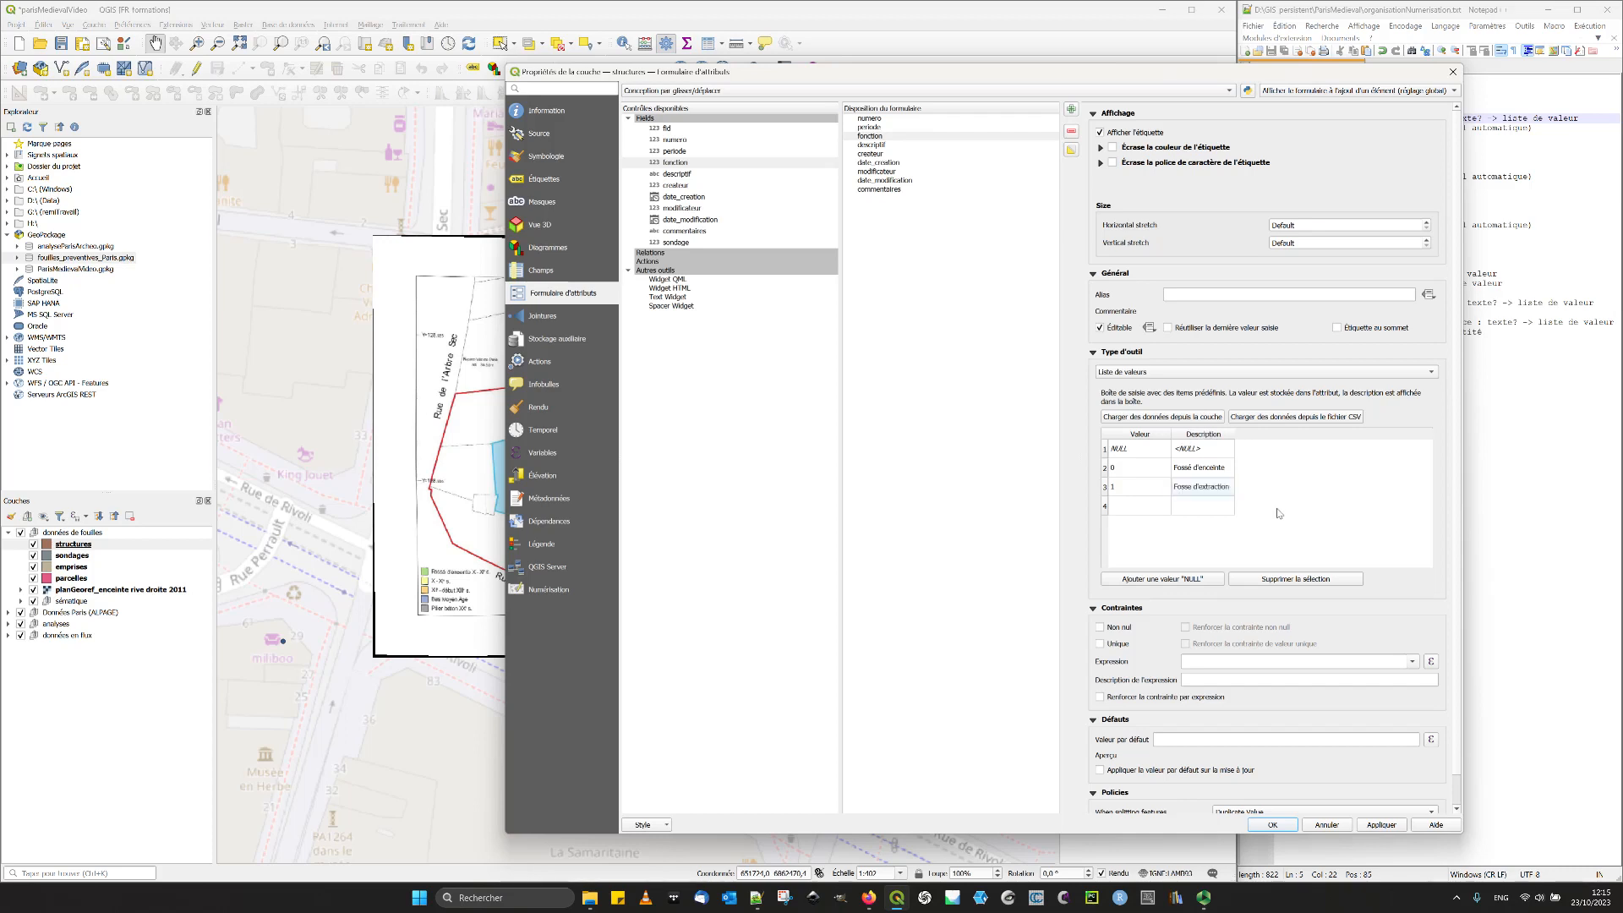
- Add value 2 in the next row of the fonction list
double_click(1155, 506)
text(2)
click(1271, 514)
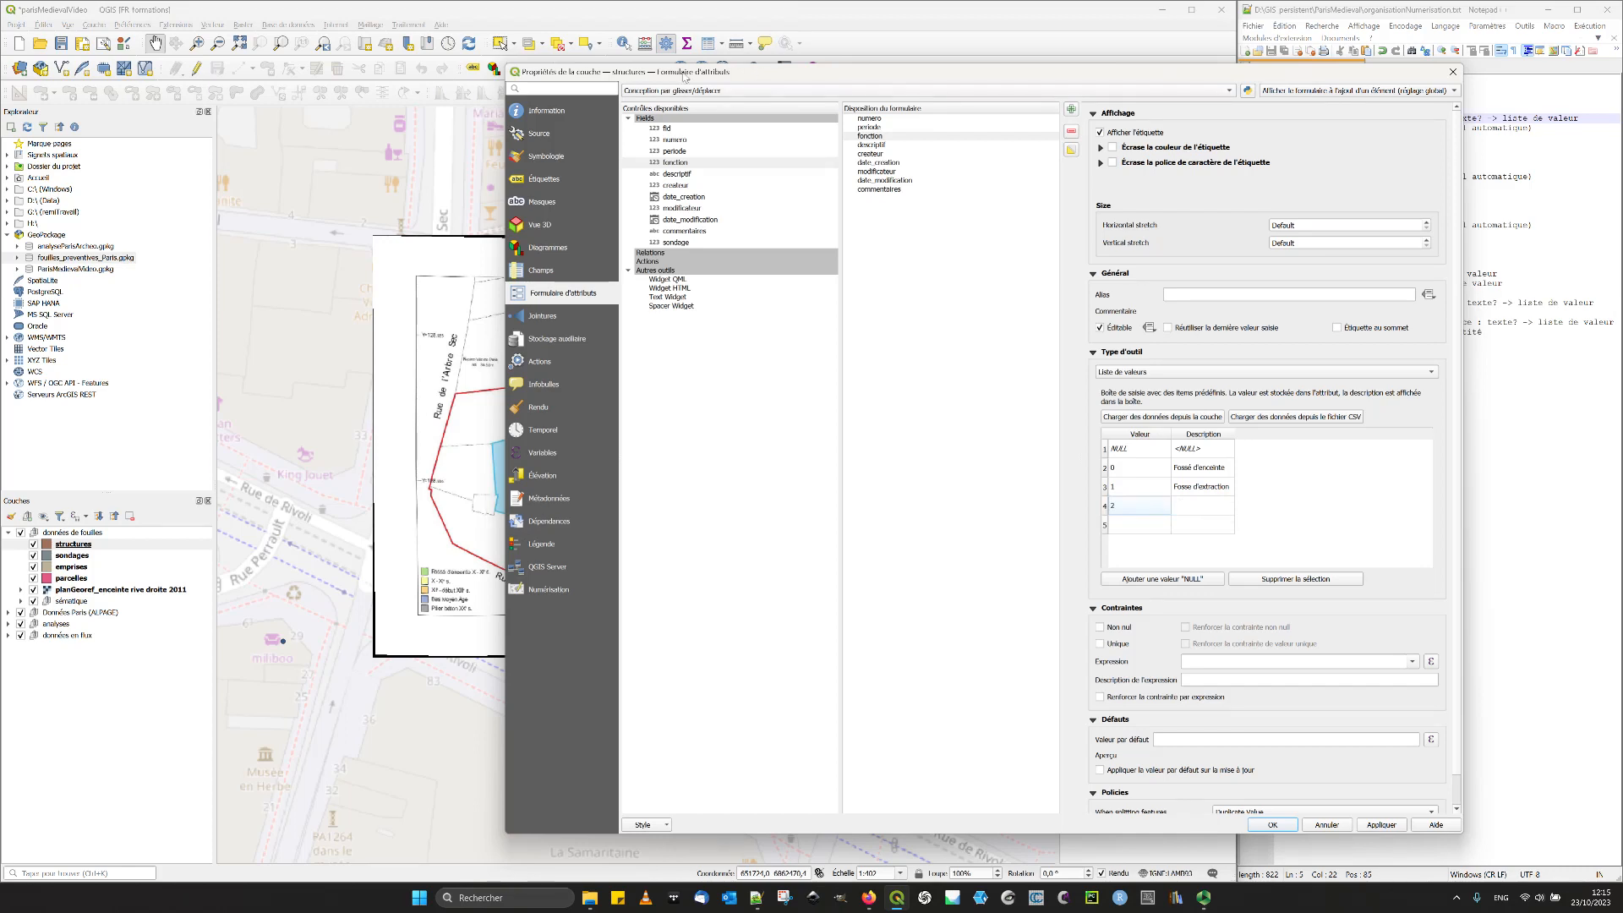
- Check the structures on the plan and give the fonction field the alias "Interprétation"
drag(687, 78, 1071, 117)
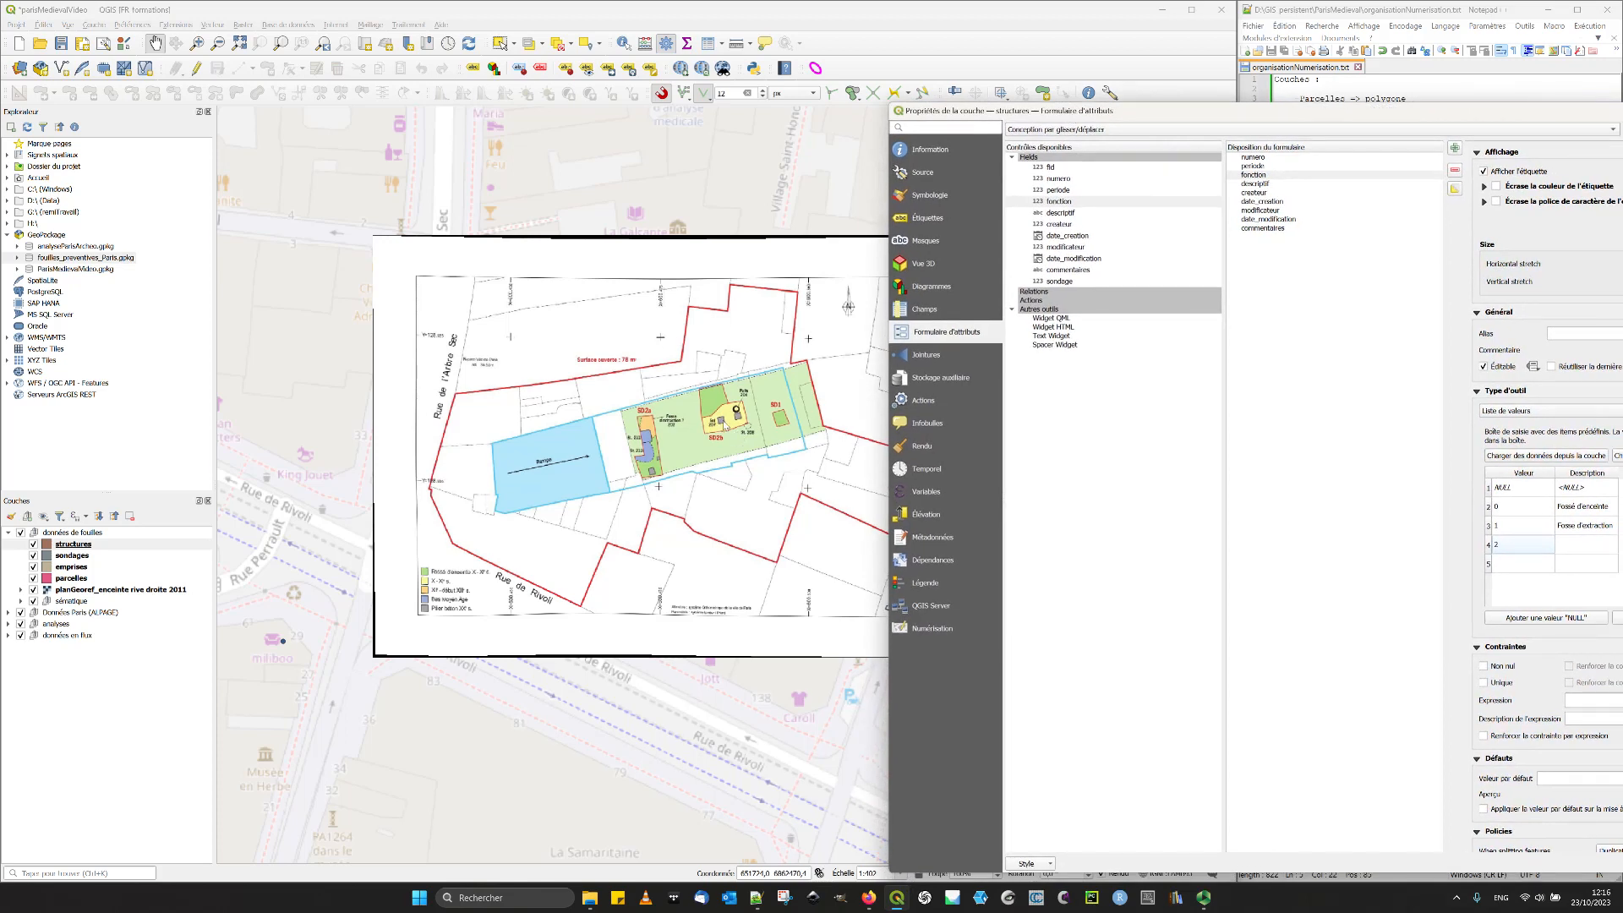
drag(1053, 111, 372, 13)
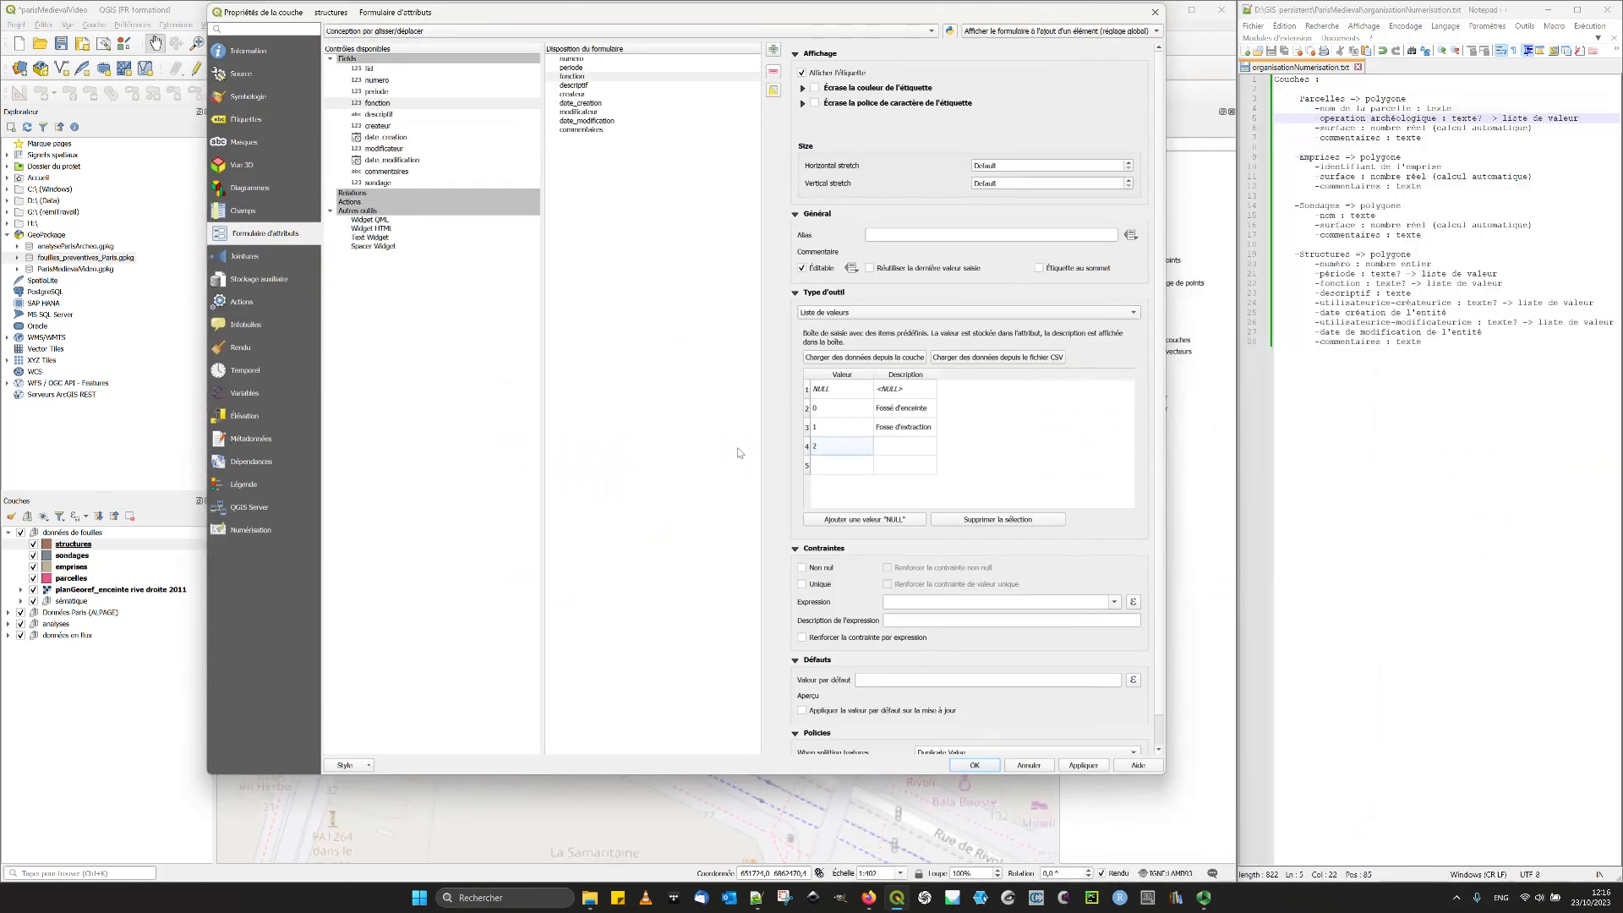
click(872, 237)
text(Interprétation)
- Describe fonction value 2 as "Sol" and add value 3 in the next row
double_click(885, 449)
double_click(832, 466)
click(707, 541)
- Validate the structures layer properties and examine the structures and period legend on the georeferenced plan
drag(640, 8, 1043, 286)
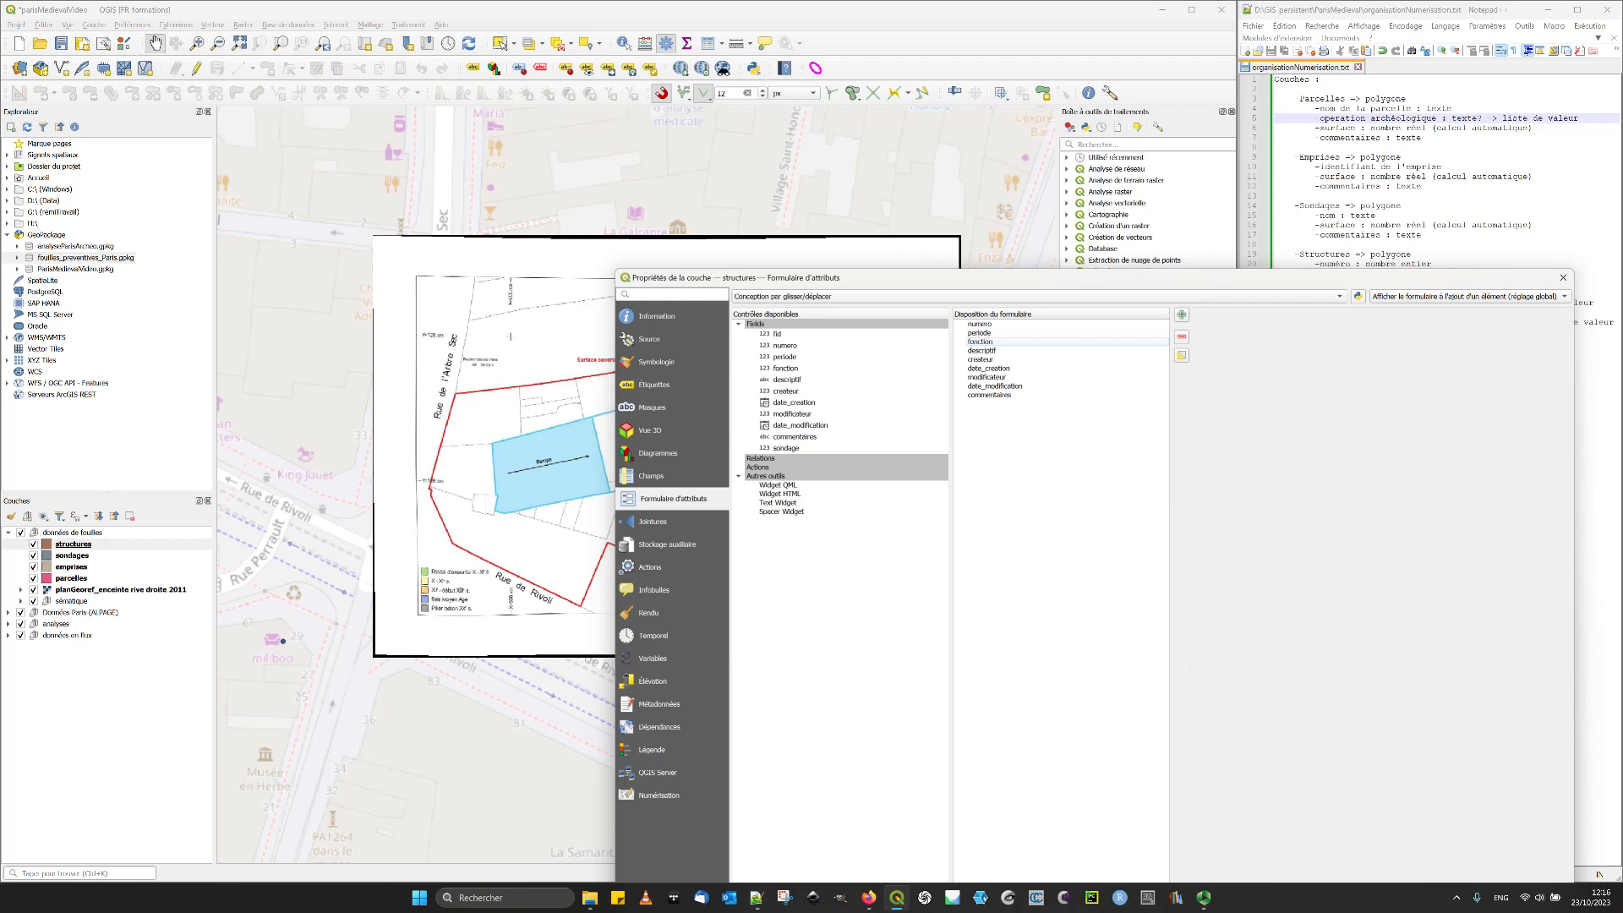
drag(924, 285, 508, 114)
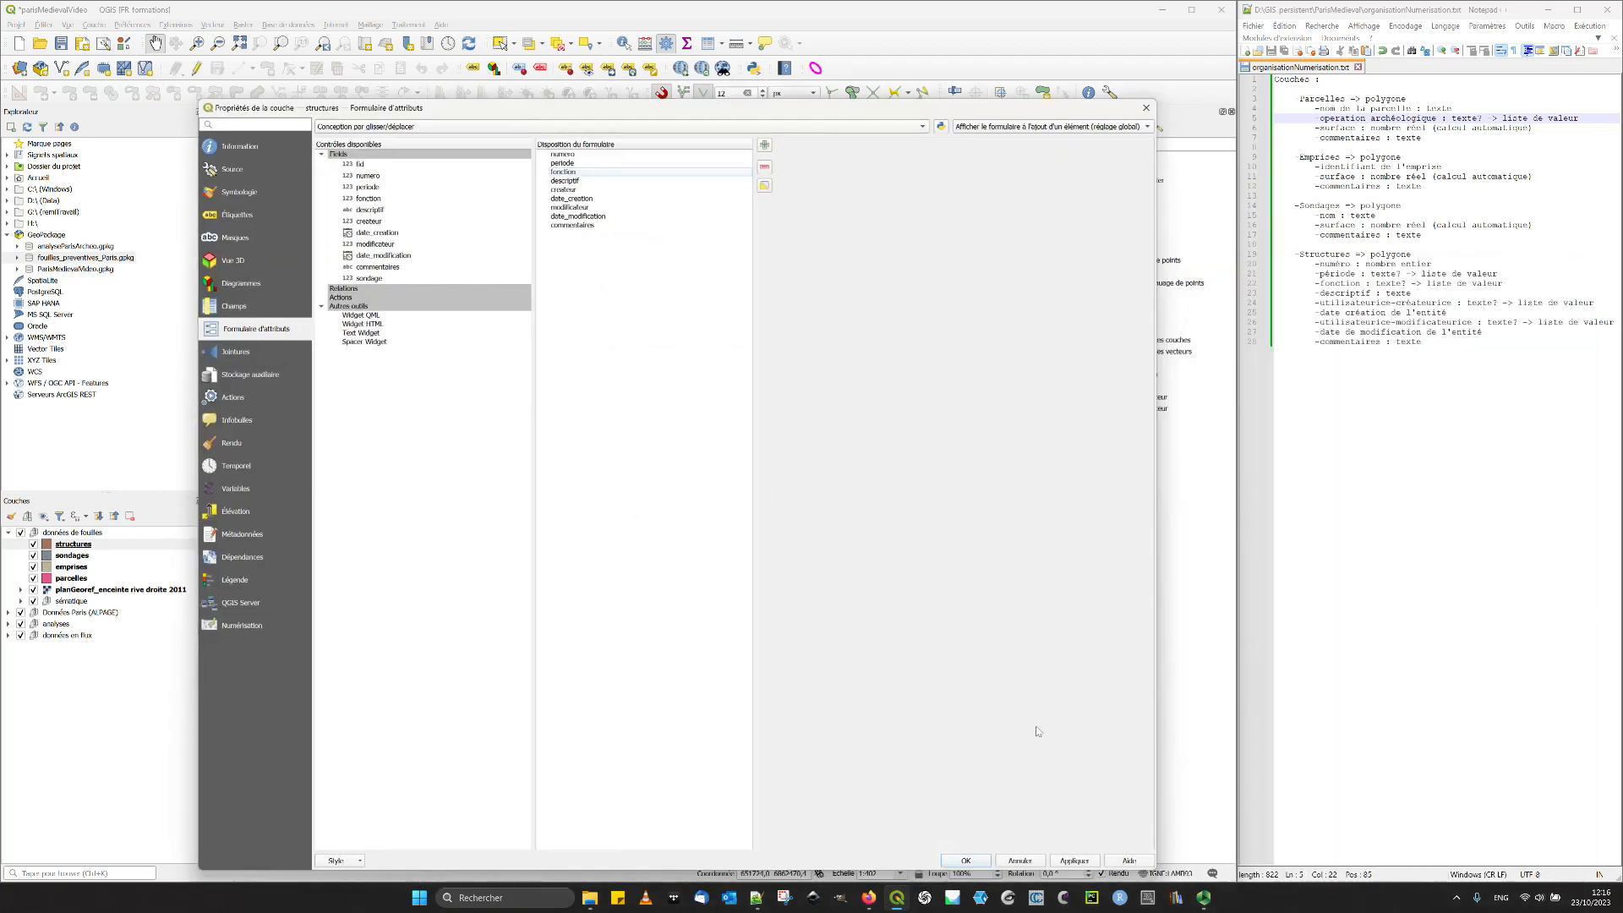
click(966, 859)
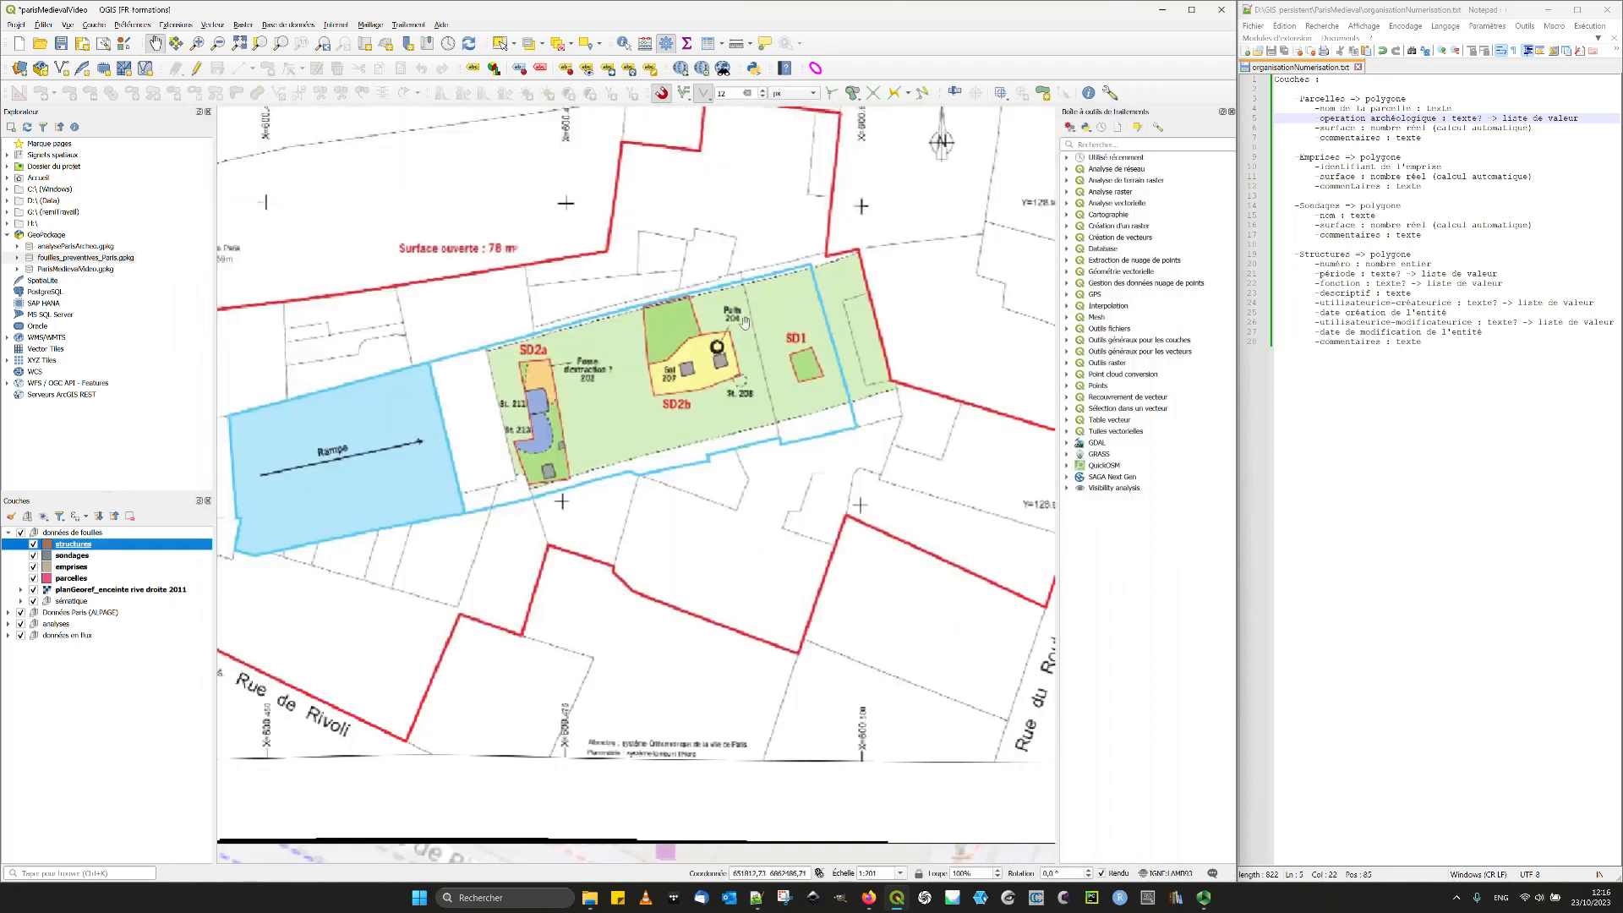
drag(573, 458, 642, 394)
drag(315, 534, 389, 586)
- Reopen the structures layer's attribute form and describe value 3 of the fonction list as "Puit"
click(69, 545)
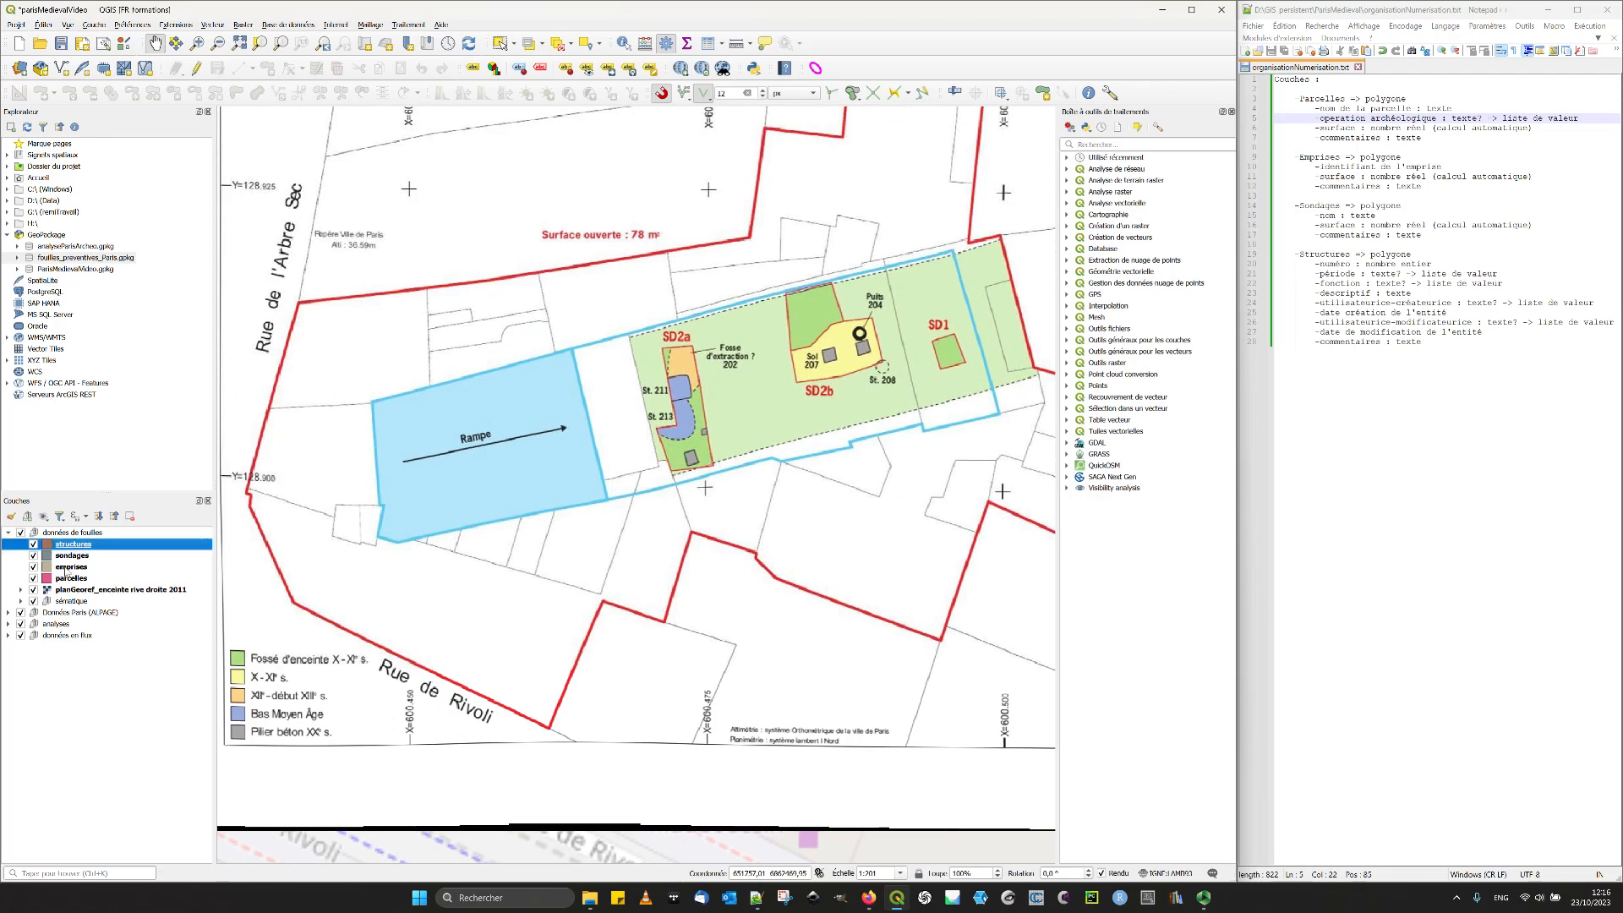
double_click(70, 545)
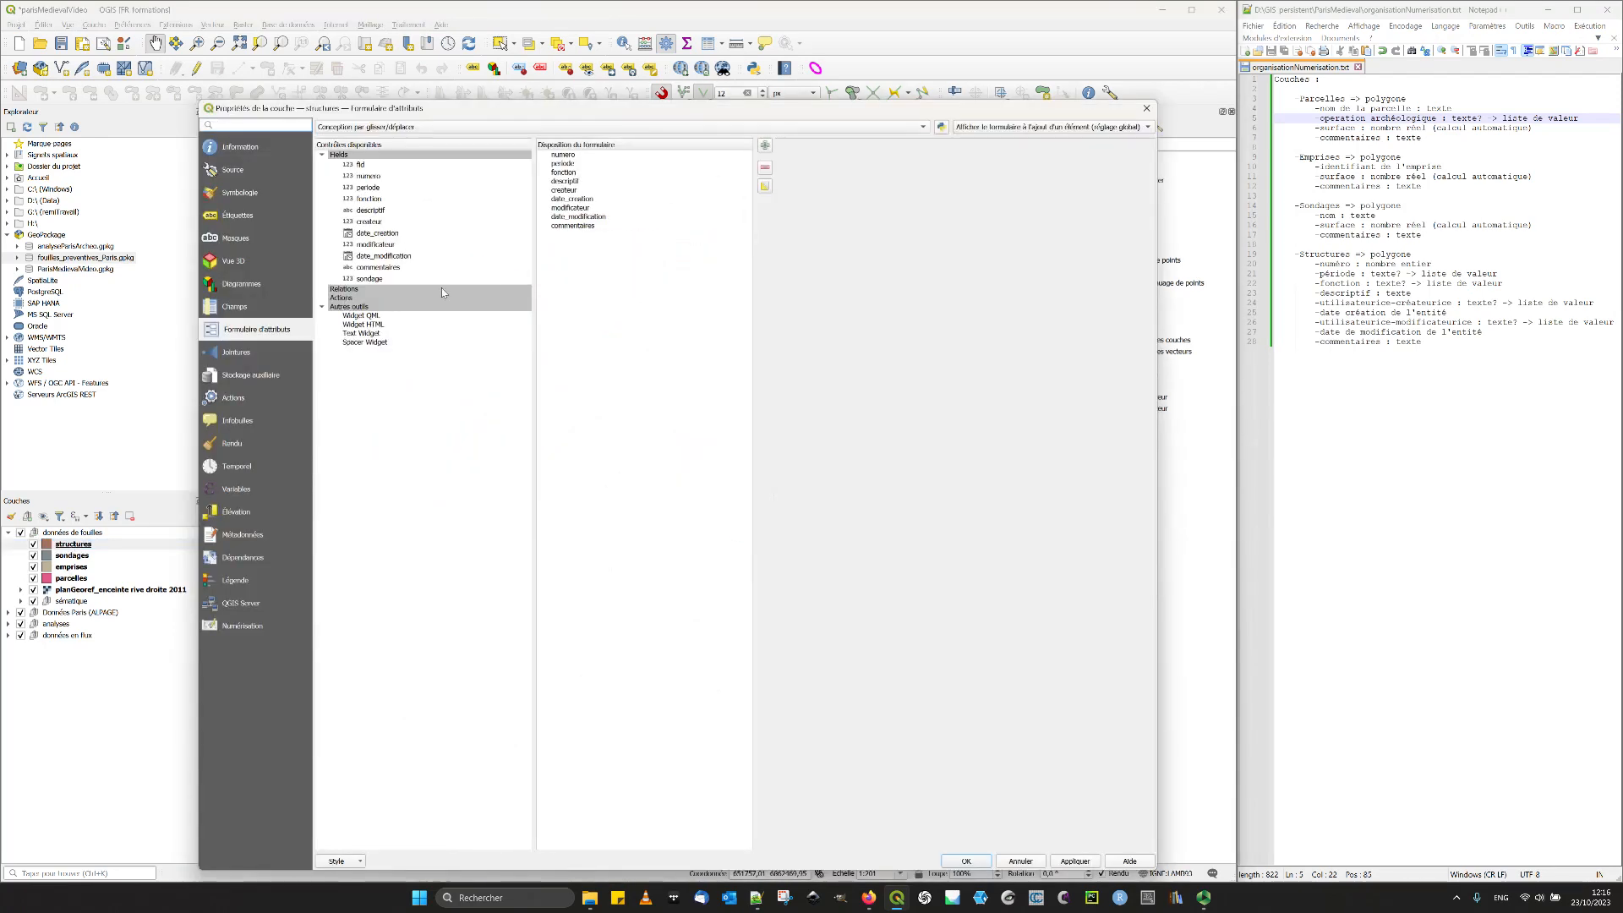
click(370, 199)
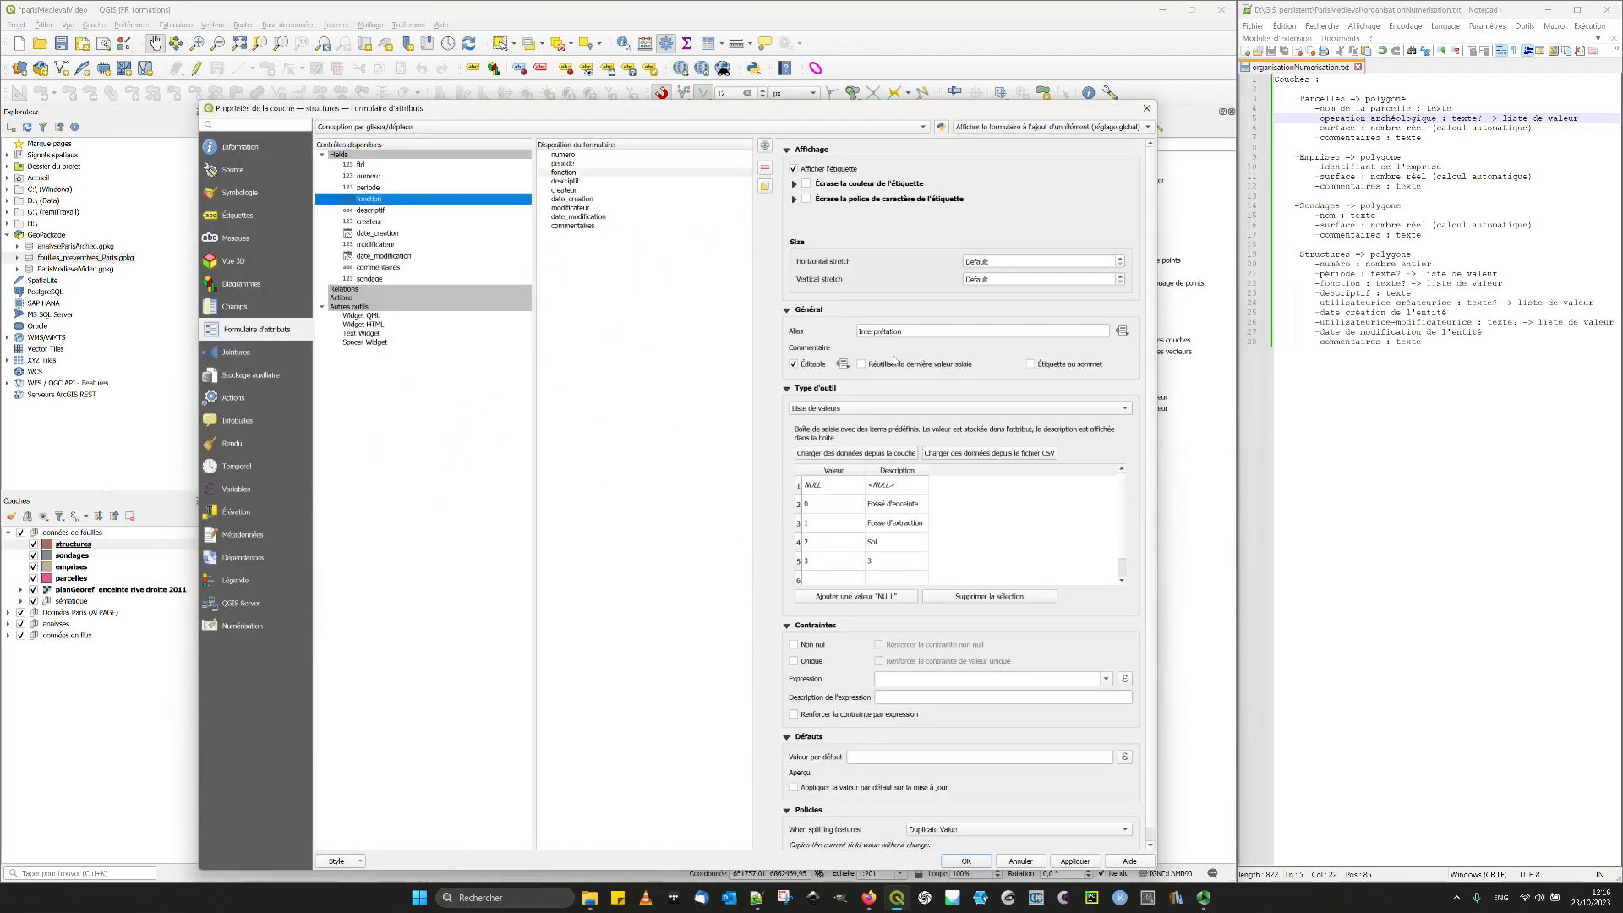
double_click(883, 560)
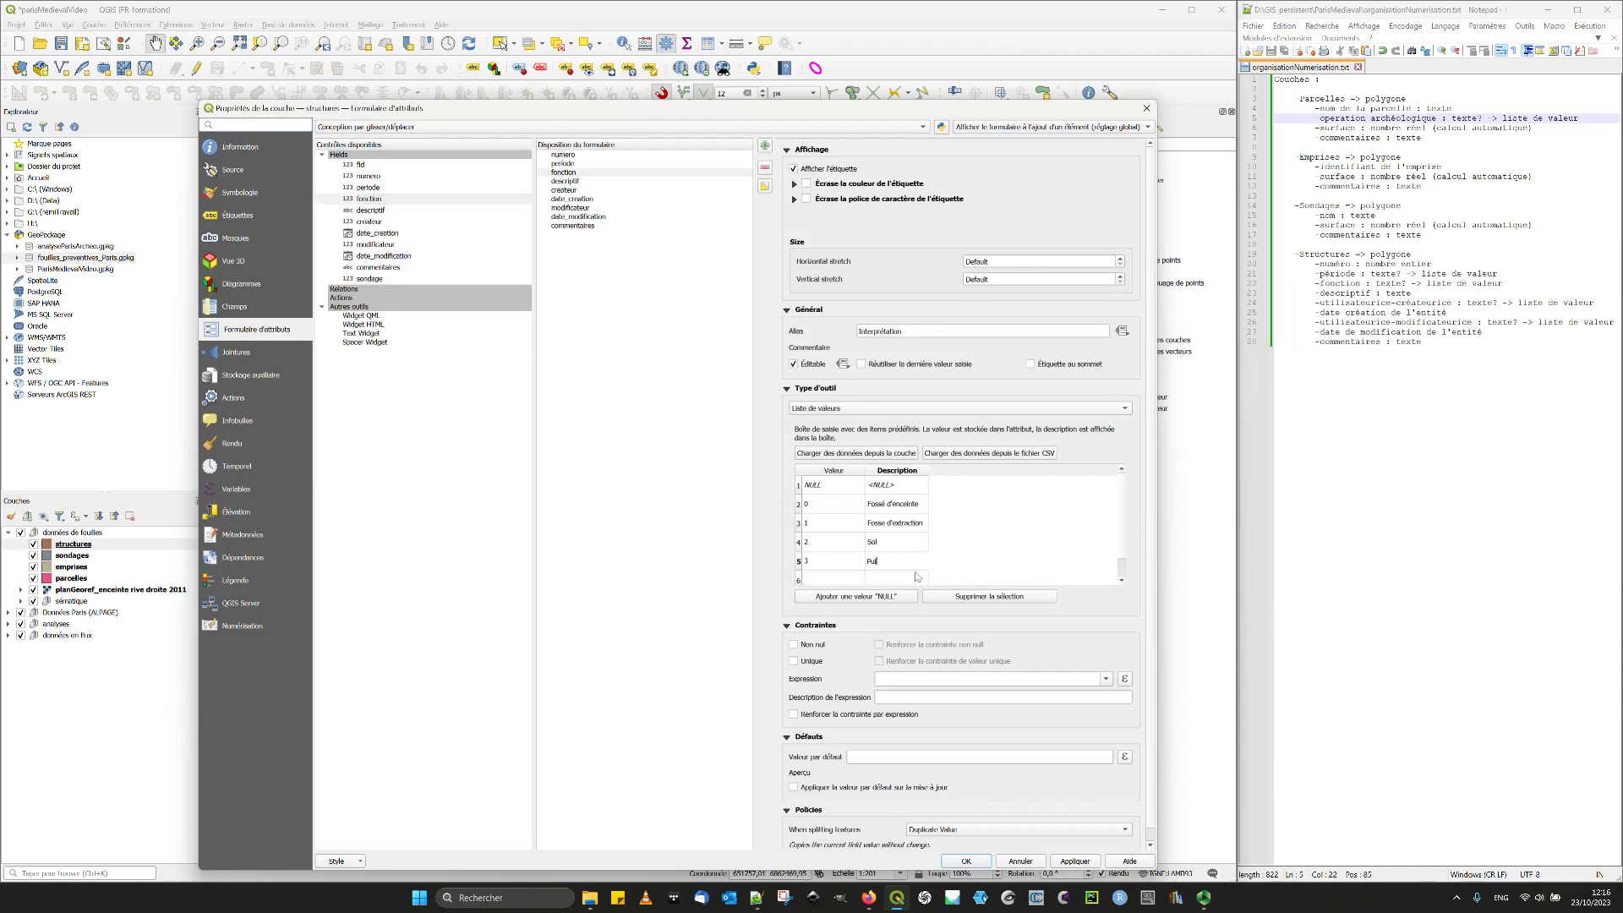
text(Puit)
- Add a further entry described as "Pillier en béton" to the fonction value list and apply the changes
click(897, 580)
double_click(896, 581)
text(Pillier)
key(BackSpace)
key(BackSpace)
text(lier en béton)
drag(594, 113, 729, 80)
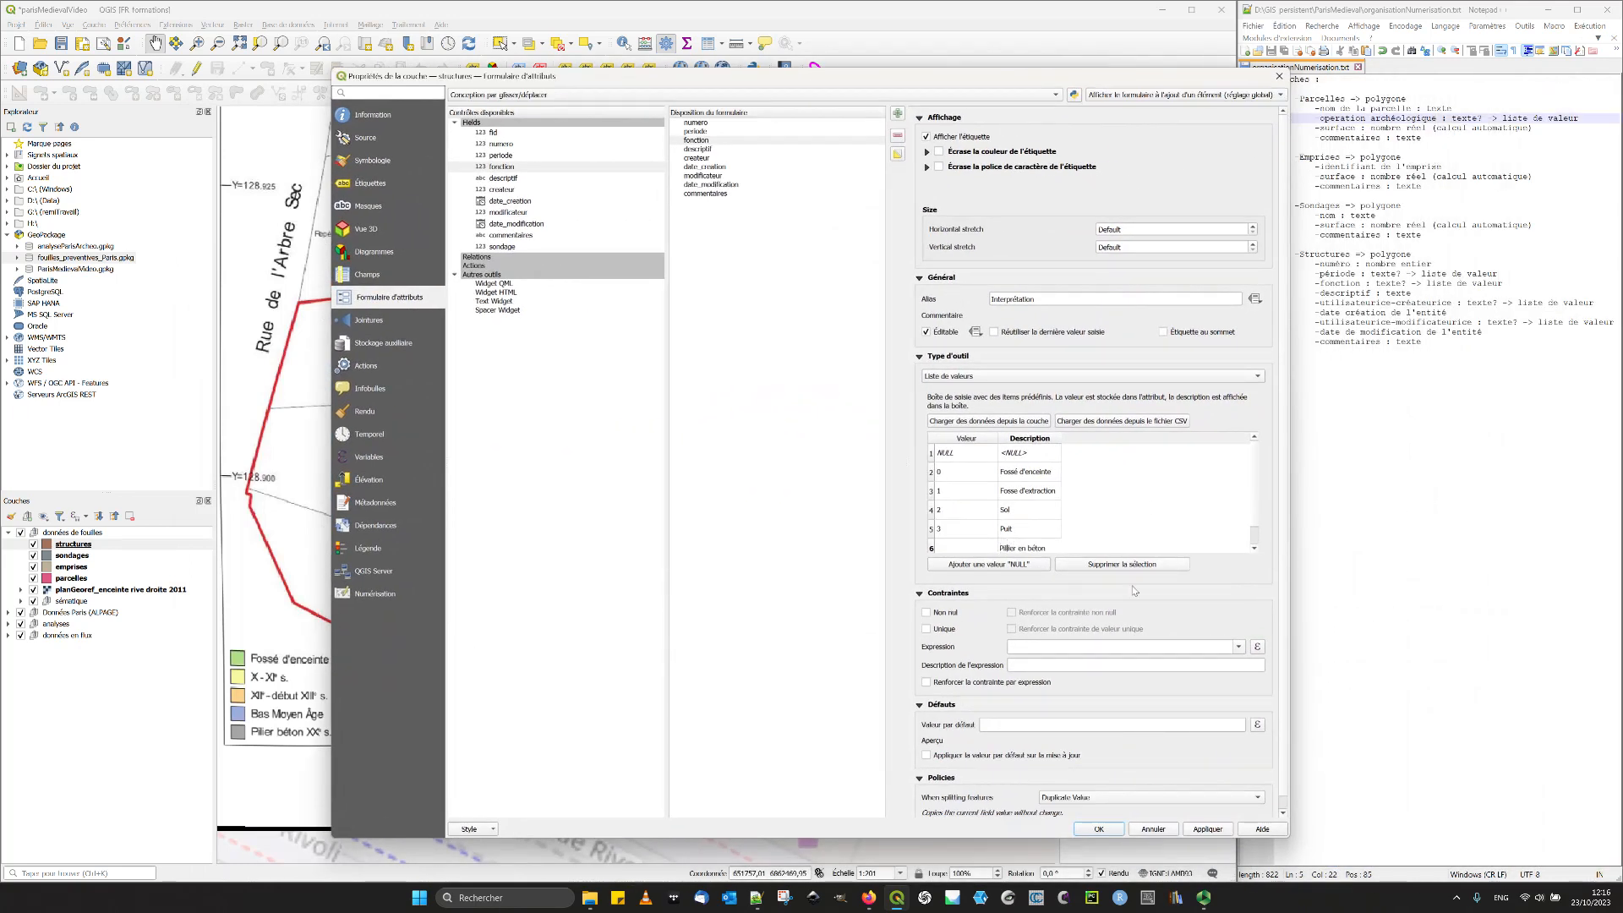
double_click(946, 544)
click(1084, 508)
click(1214, 828)
- Give the descriptif field the alias "Description", make its text editing multi-line, and validate the structures layer properties
click(729, 150)
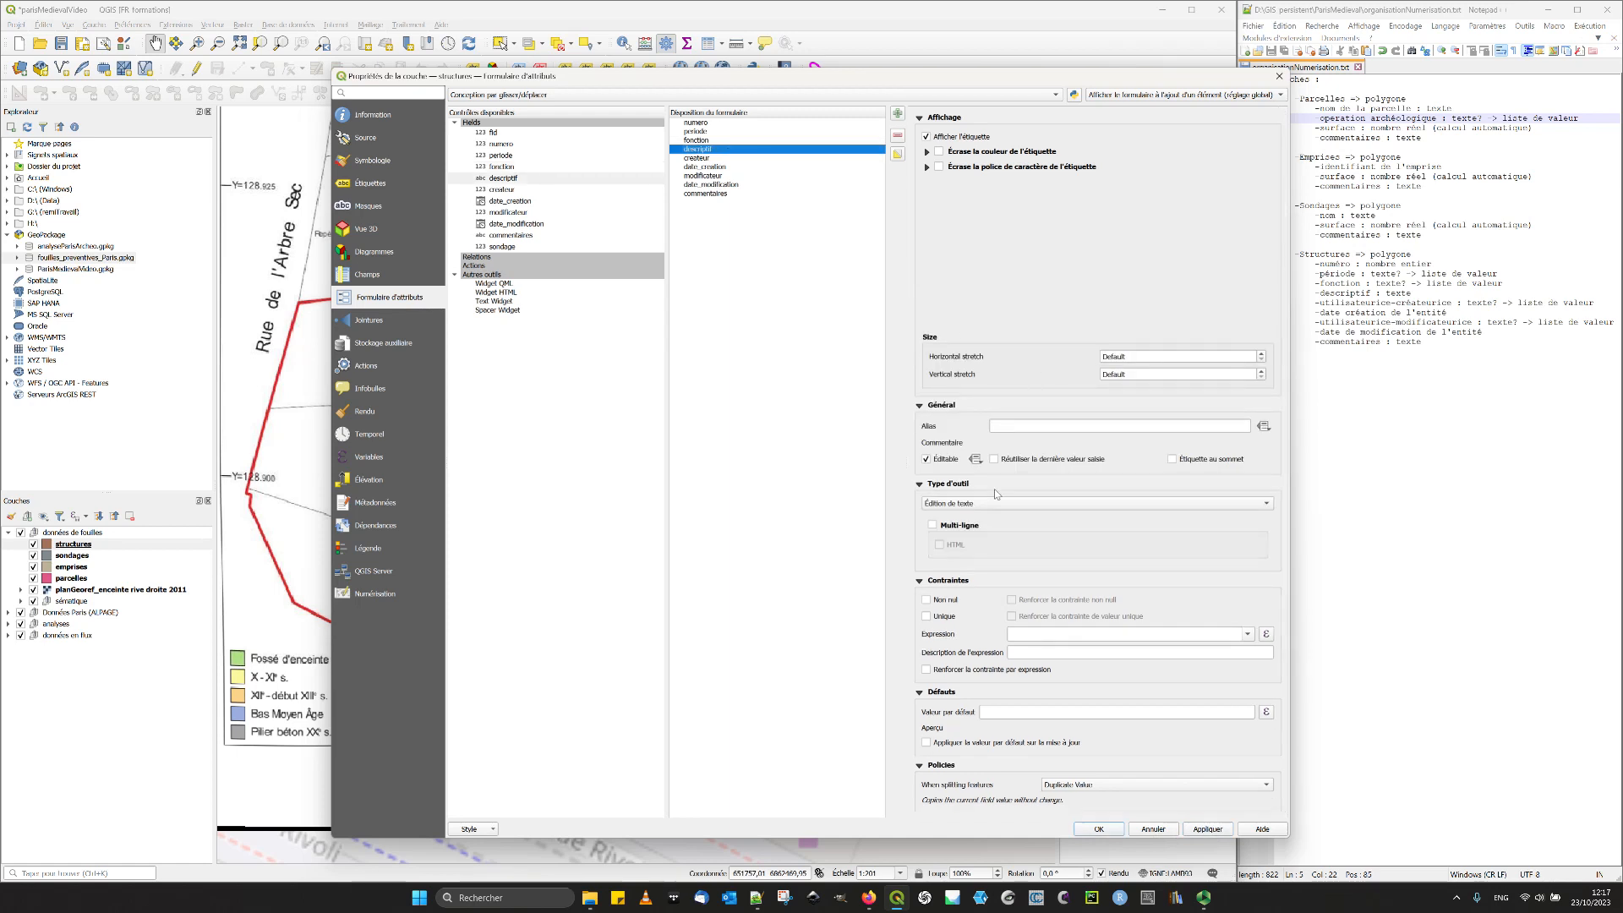
click(1015, 427)
text(Description)
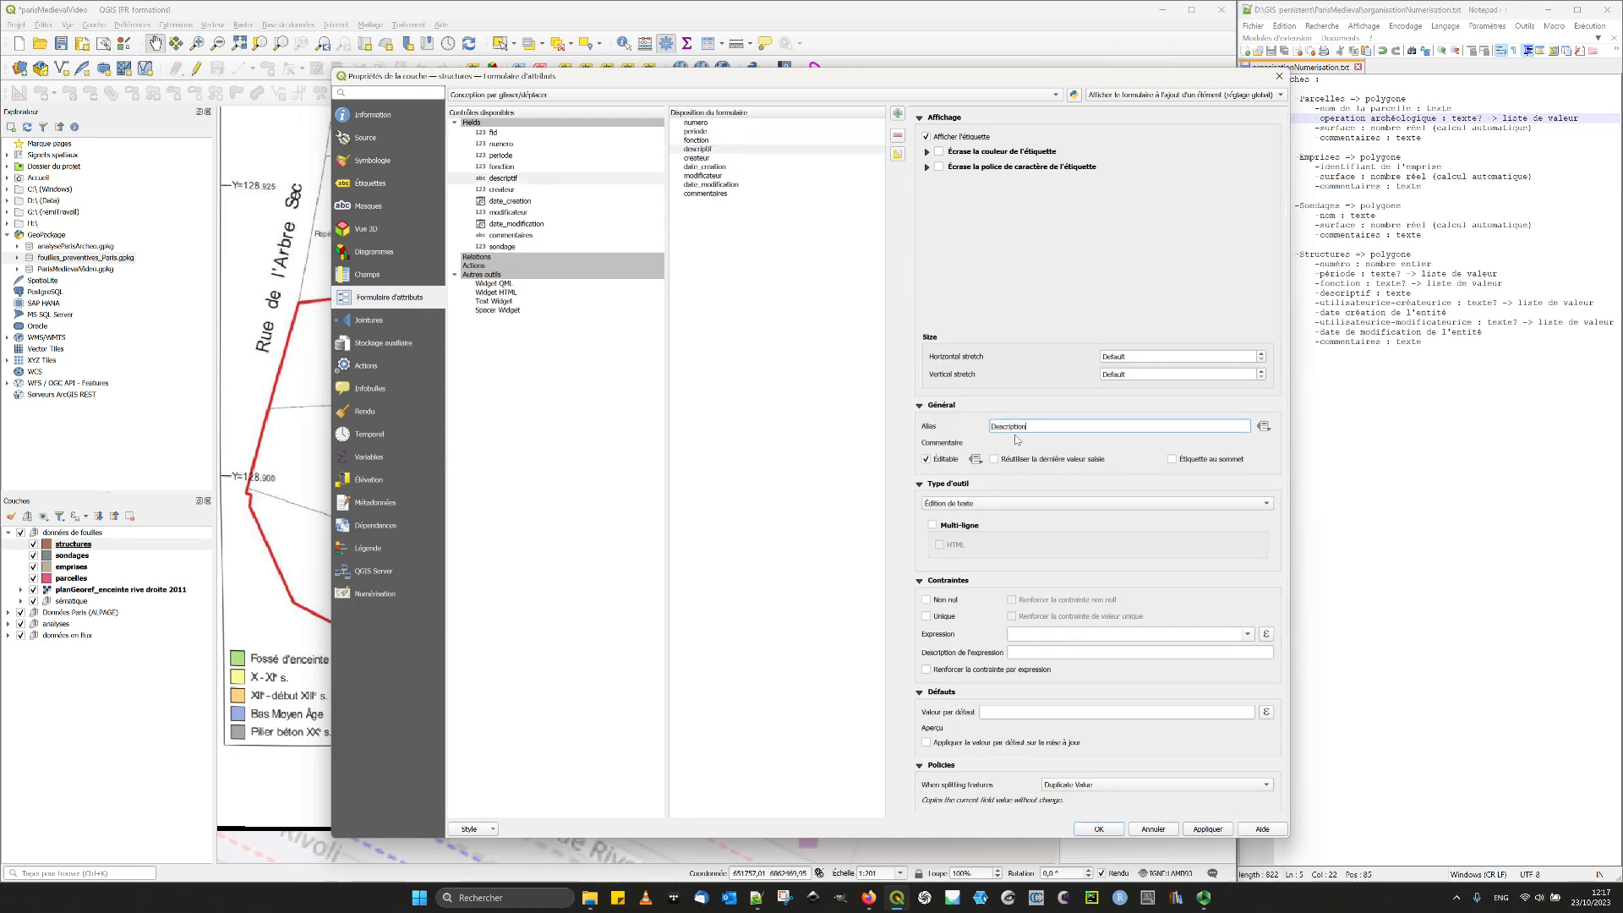
click(954, 528)
click(728, 158)
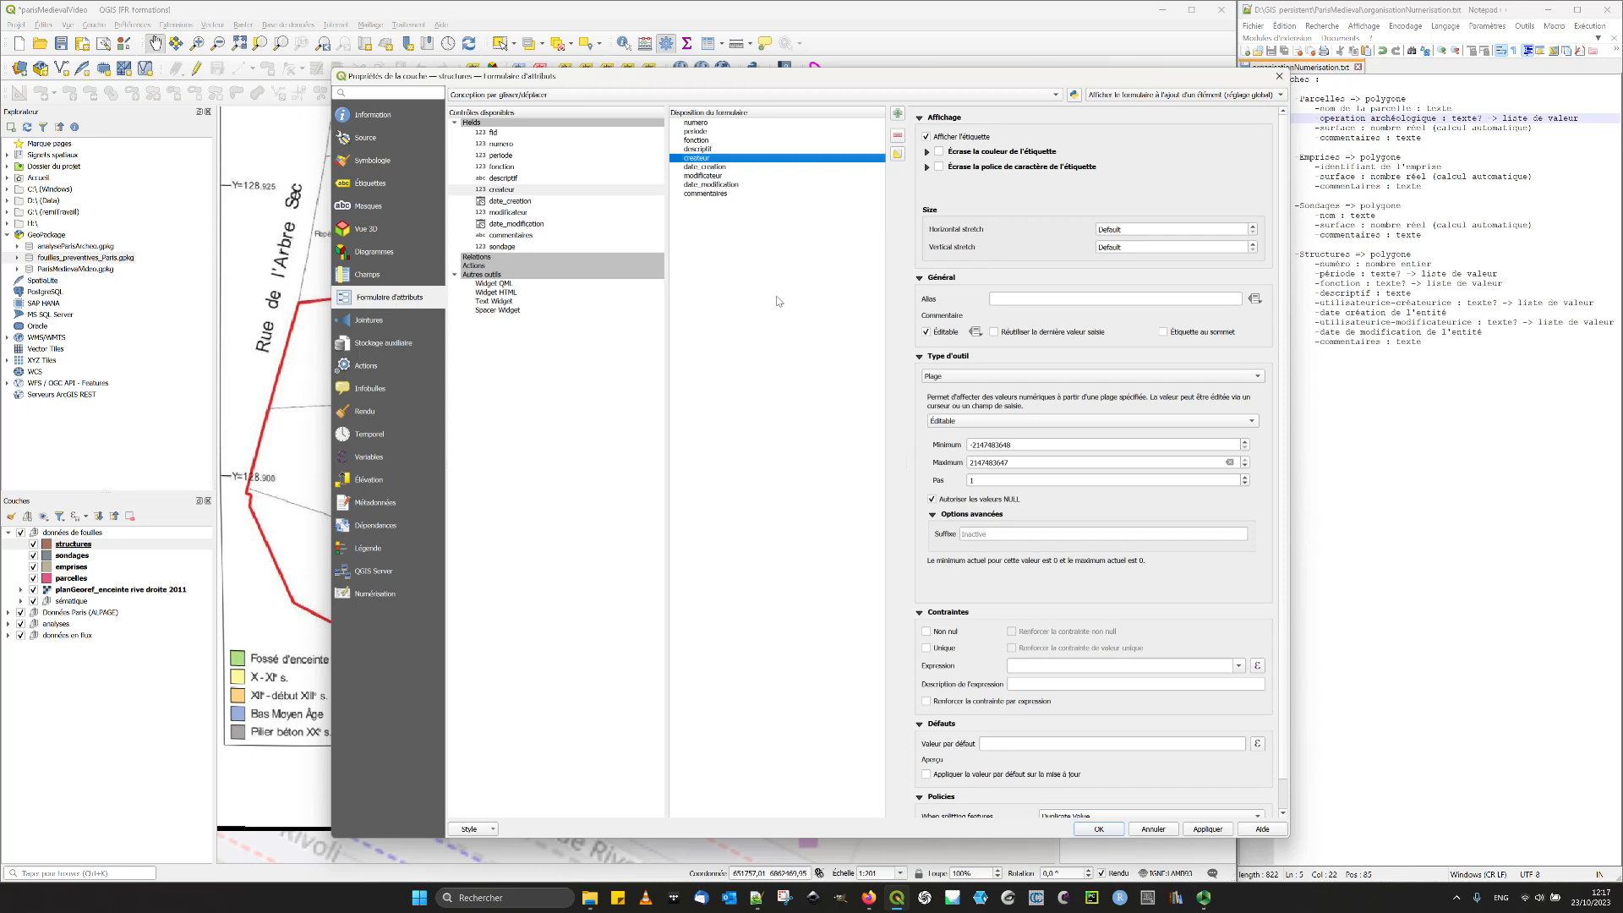
click(1207, 829)
click(1108, 832)
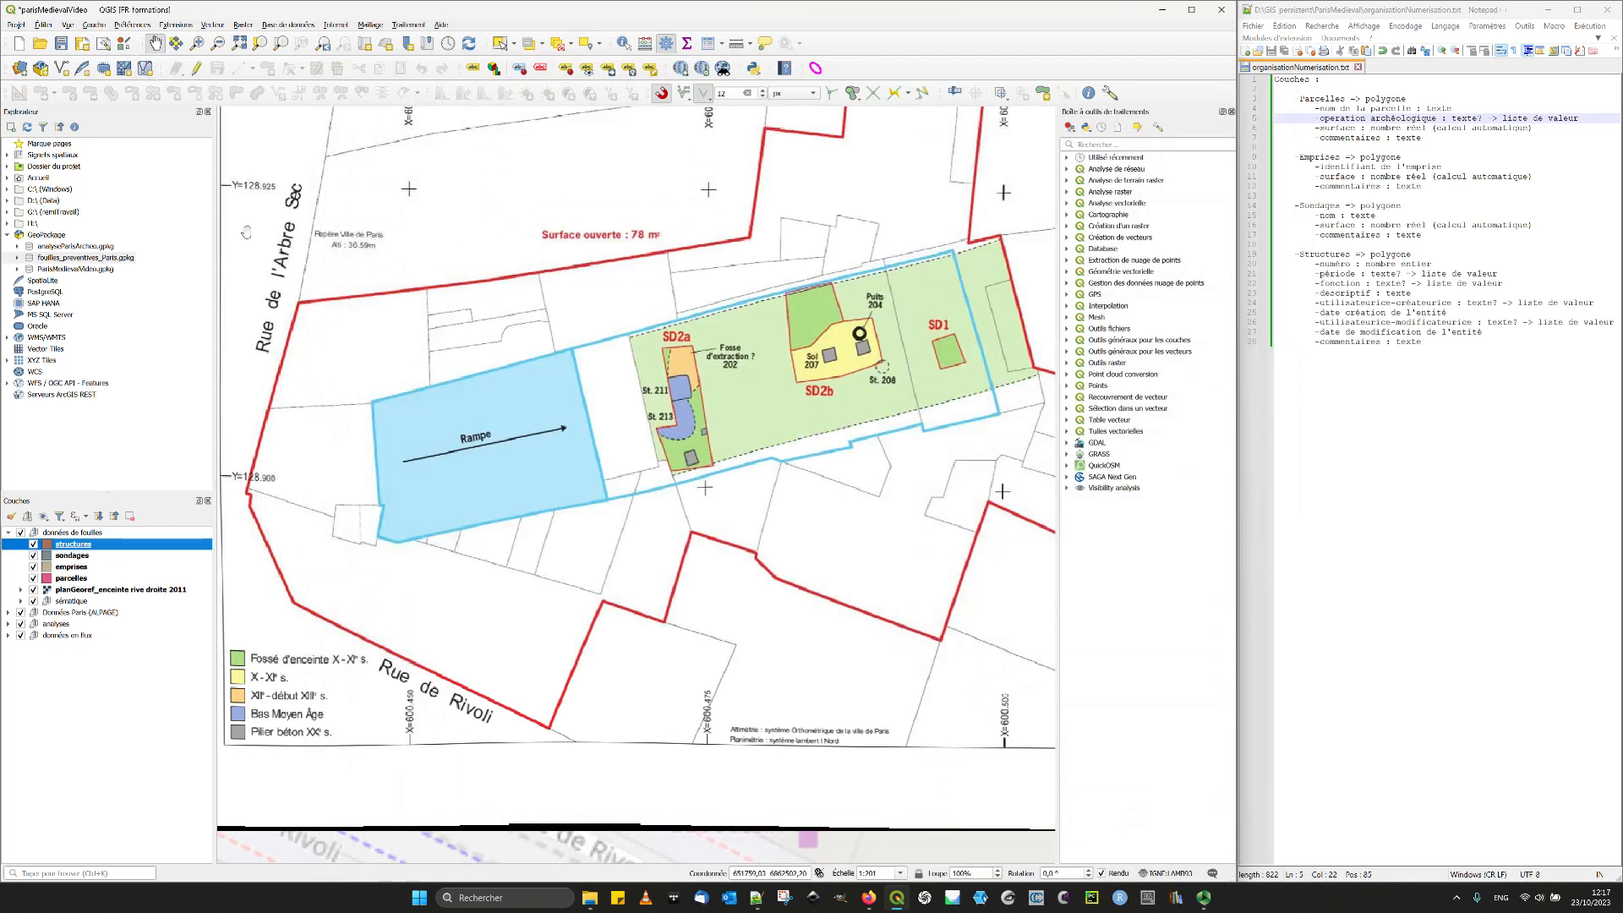
- Set up a new GeoPackage layer in fouilles_preventives_Paris.gpkg as a table named participants without geometry
click(43, 25)
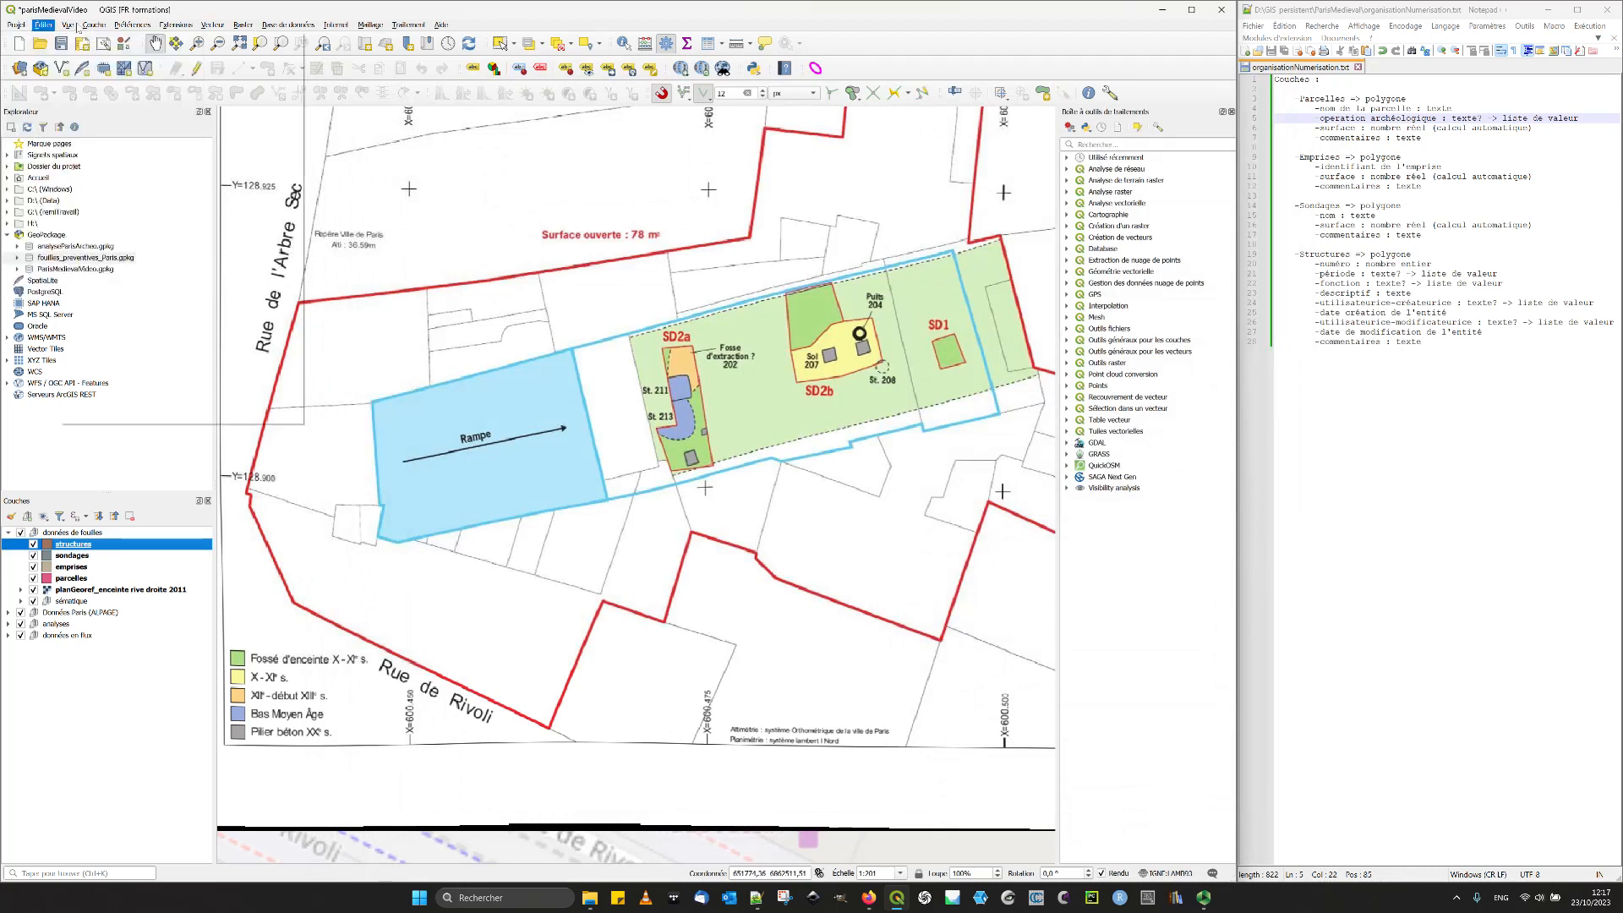
mouse_move(94, 24)
mouse_move(263, 56)
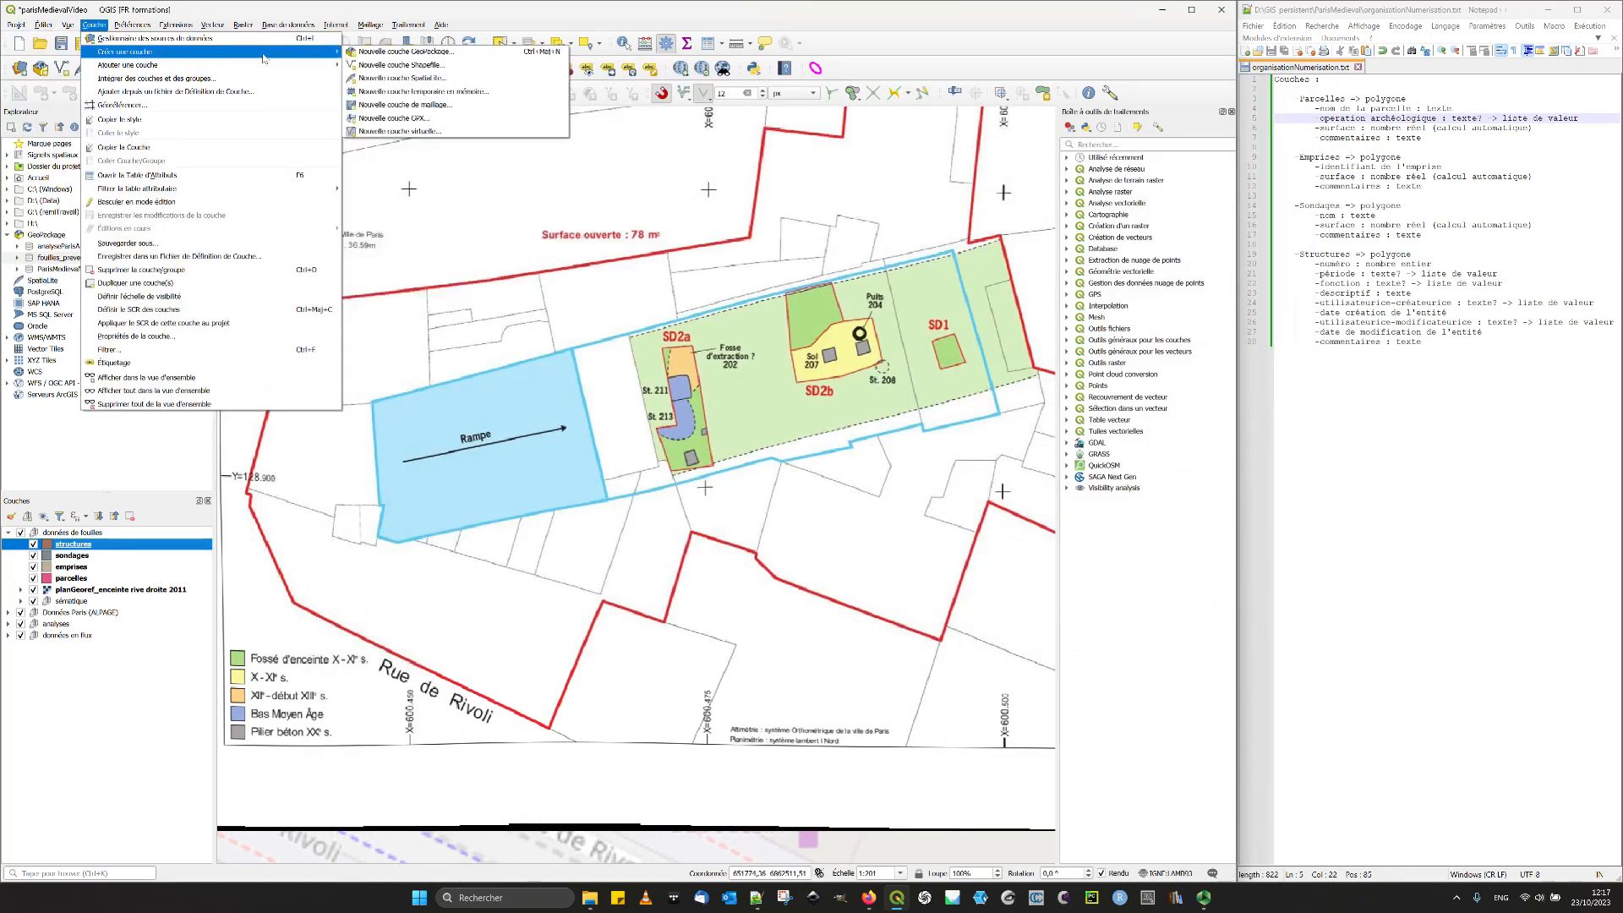
click(361, 53)
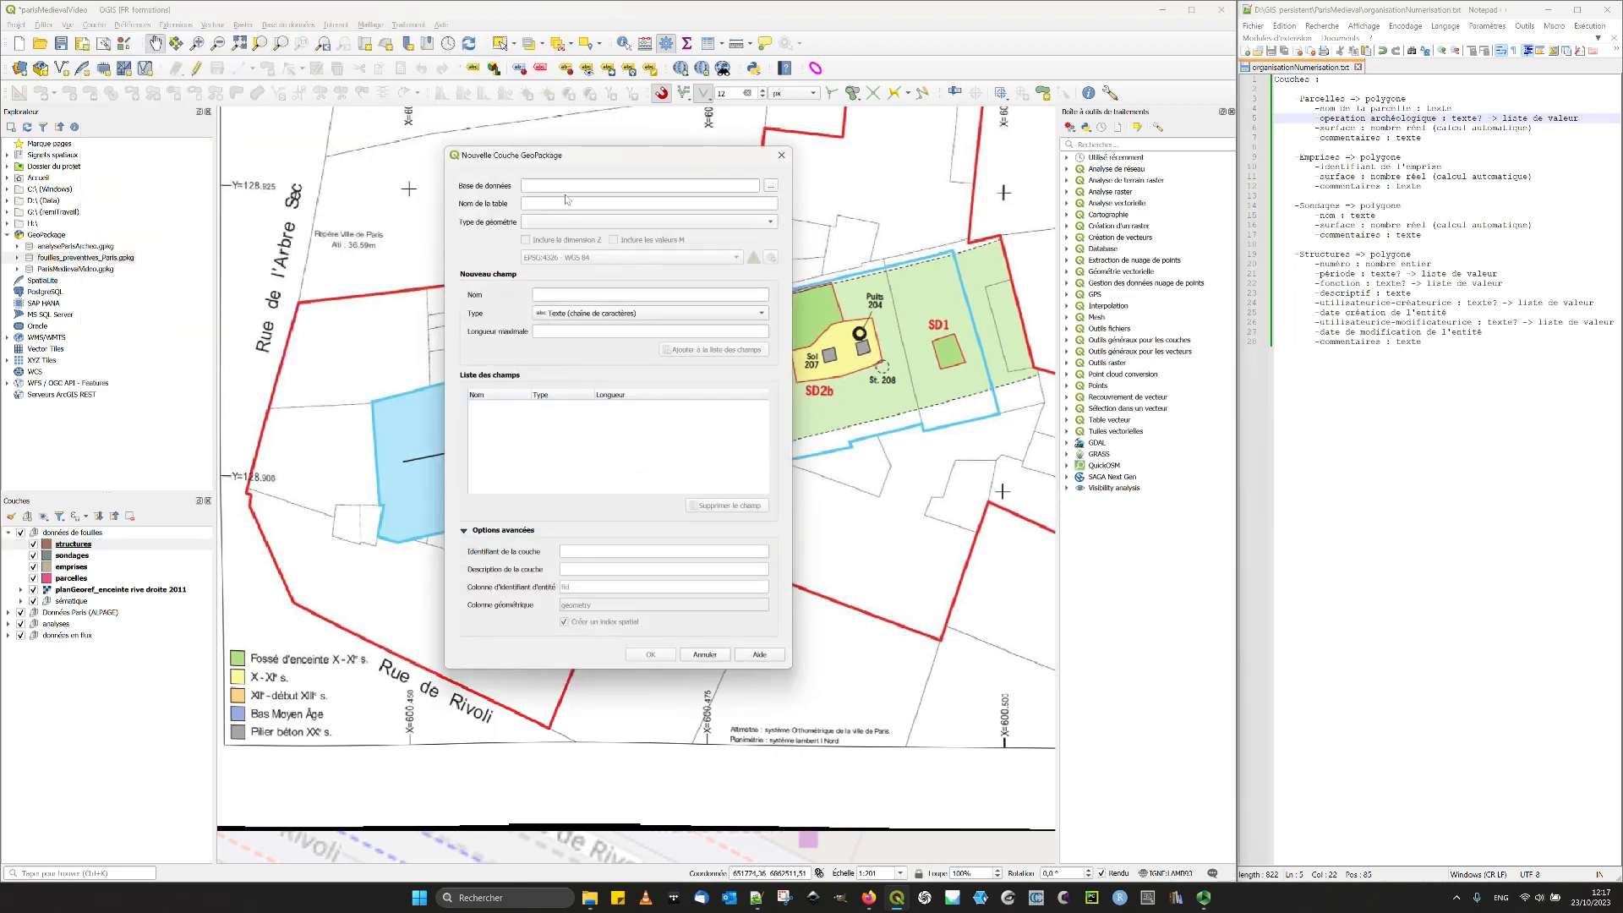
click(770, 185)
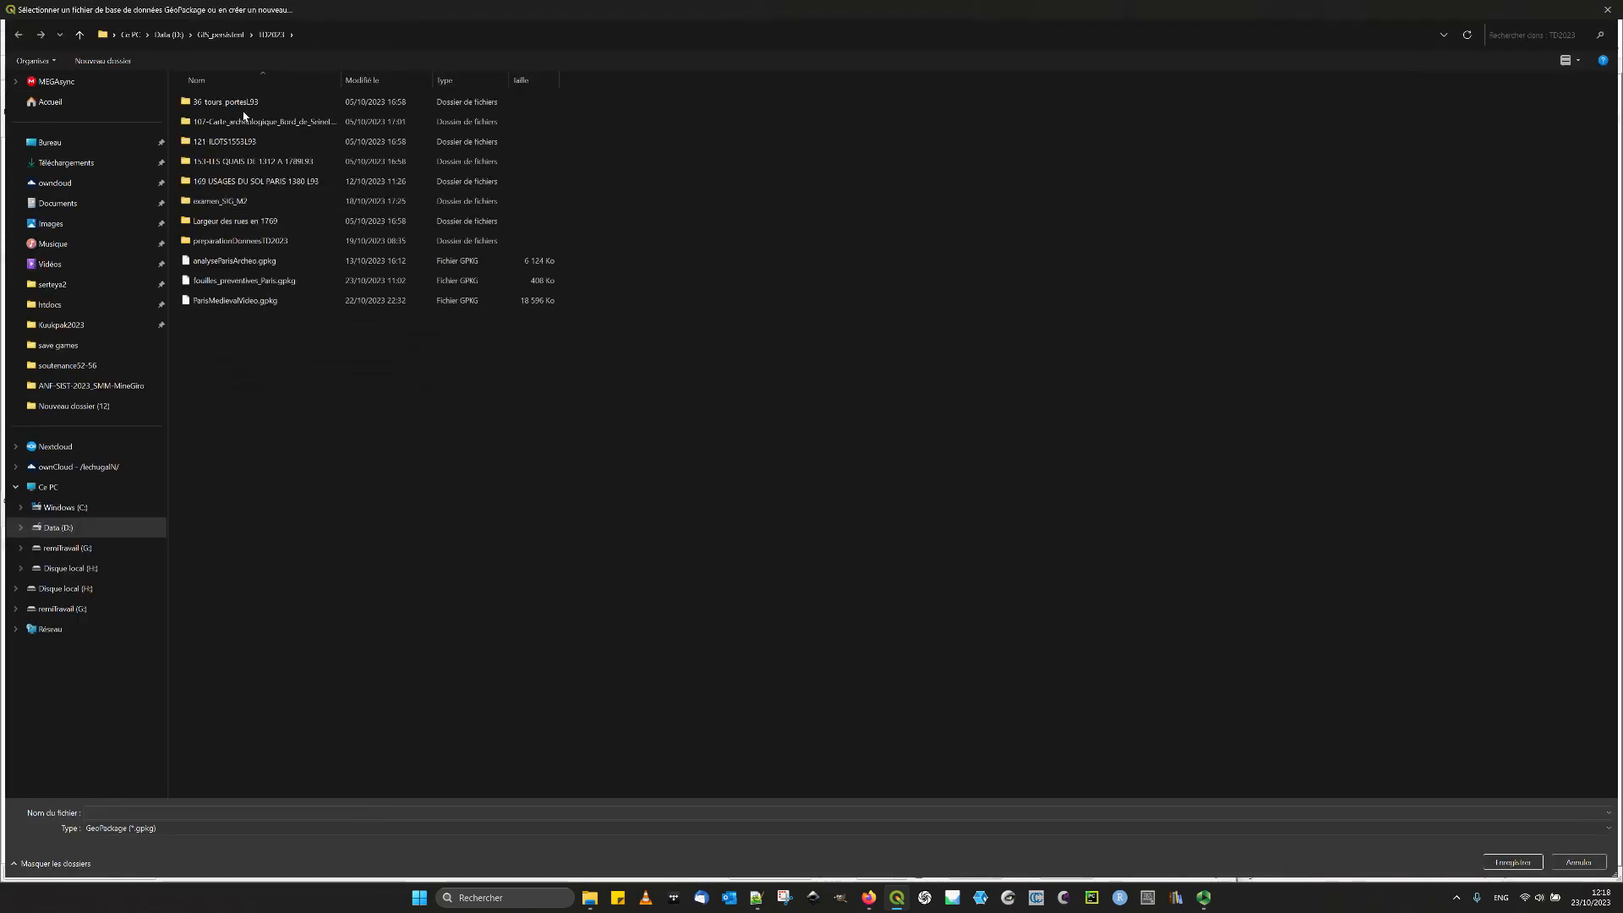
double_click(227, 283)
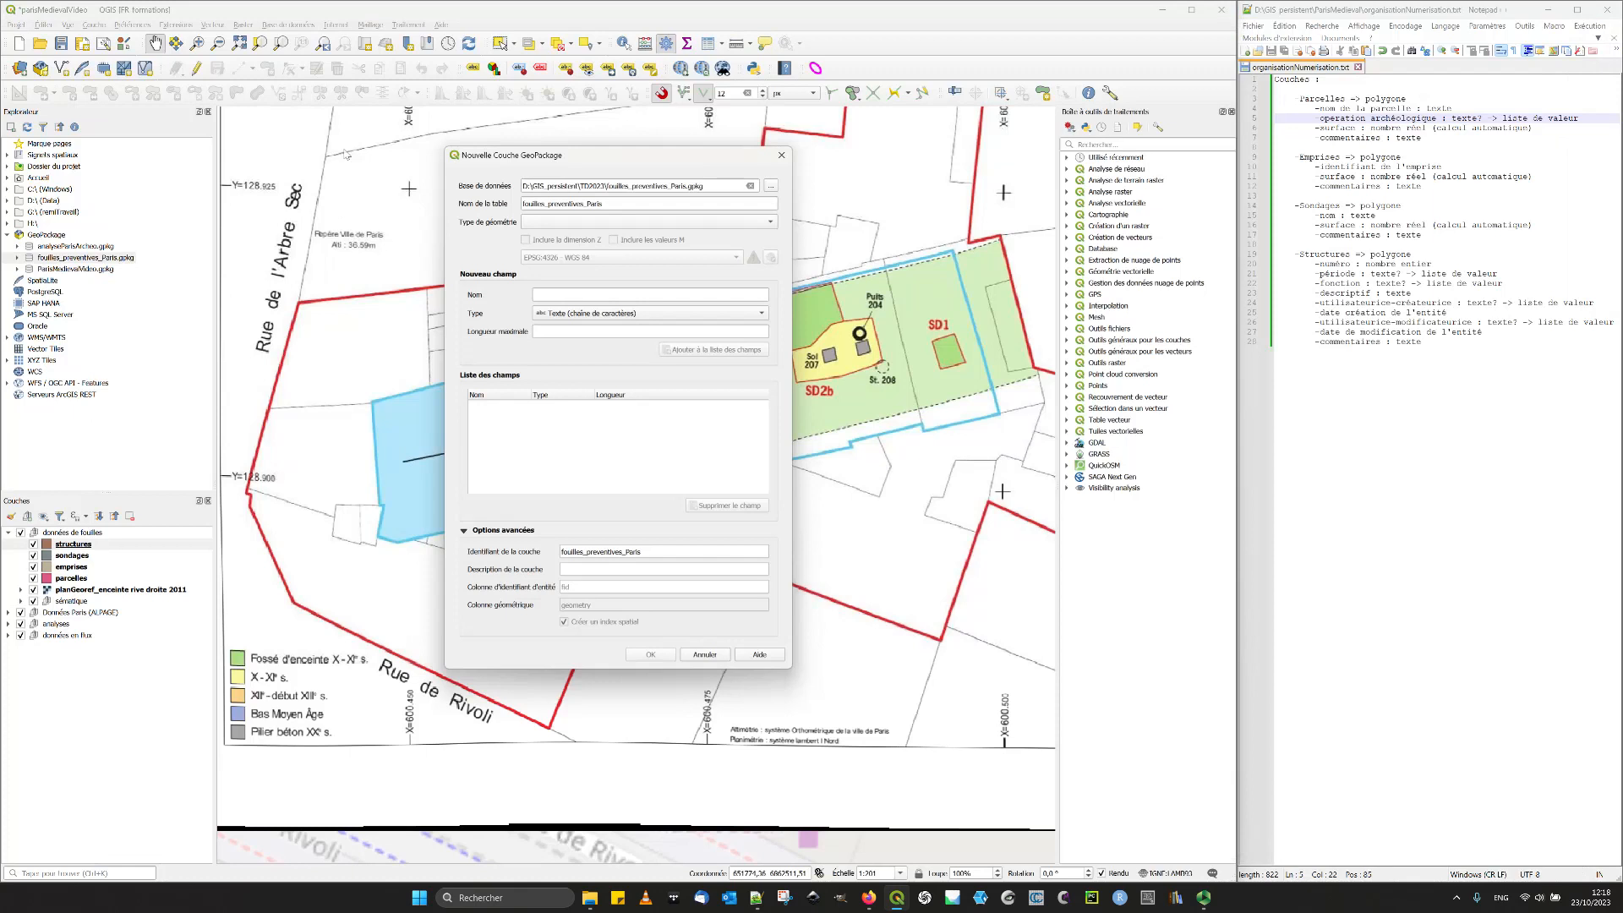
drag(647, 203, 425, 196)
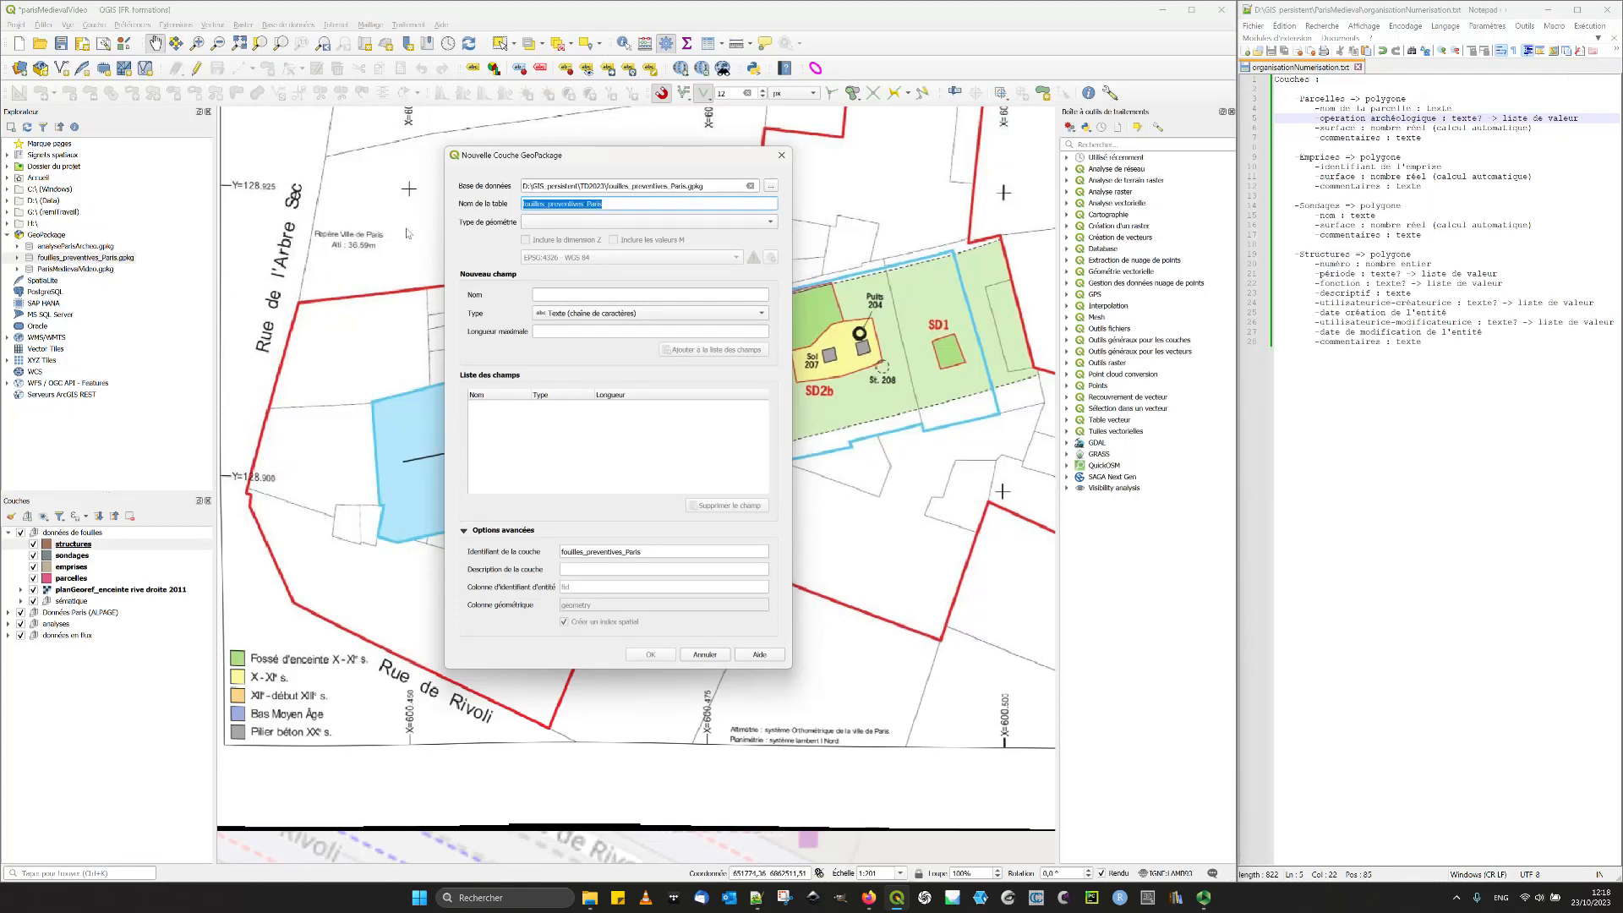
text(participants)
click(564, 223)
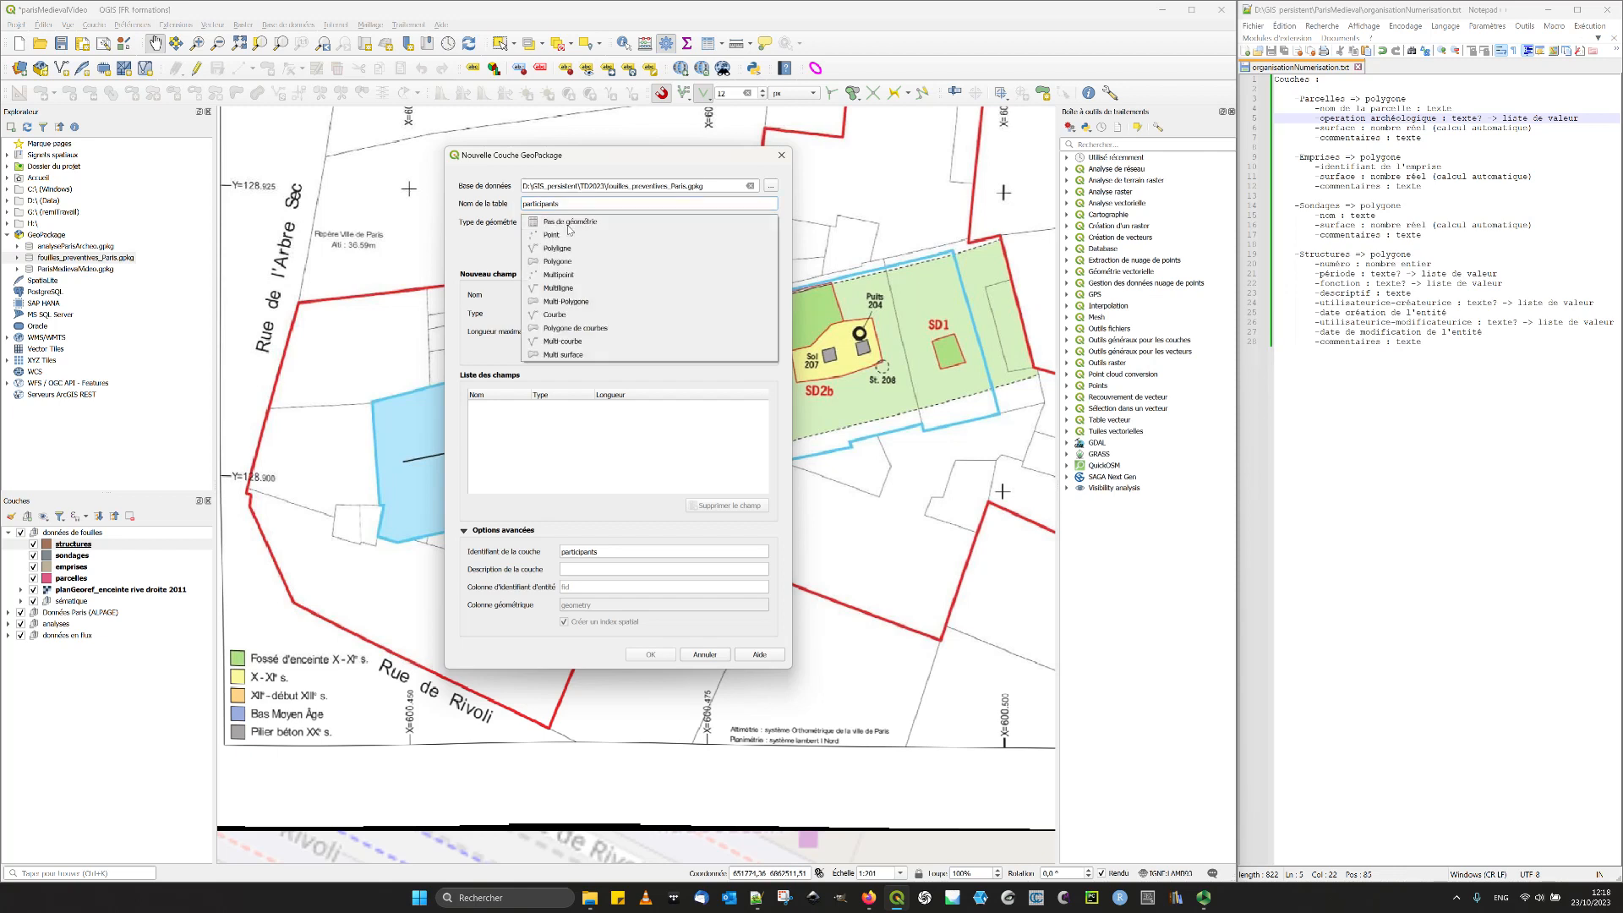
click(566, 224)
- Add a text field named "Nom" to the participants table's field list
click(559, 294)
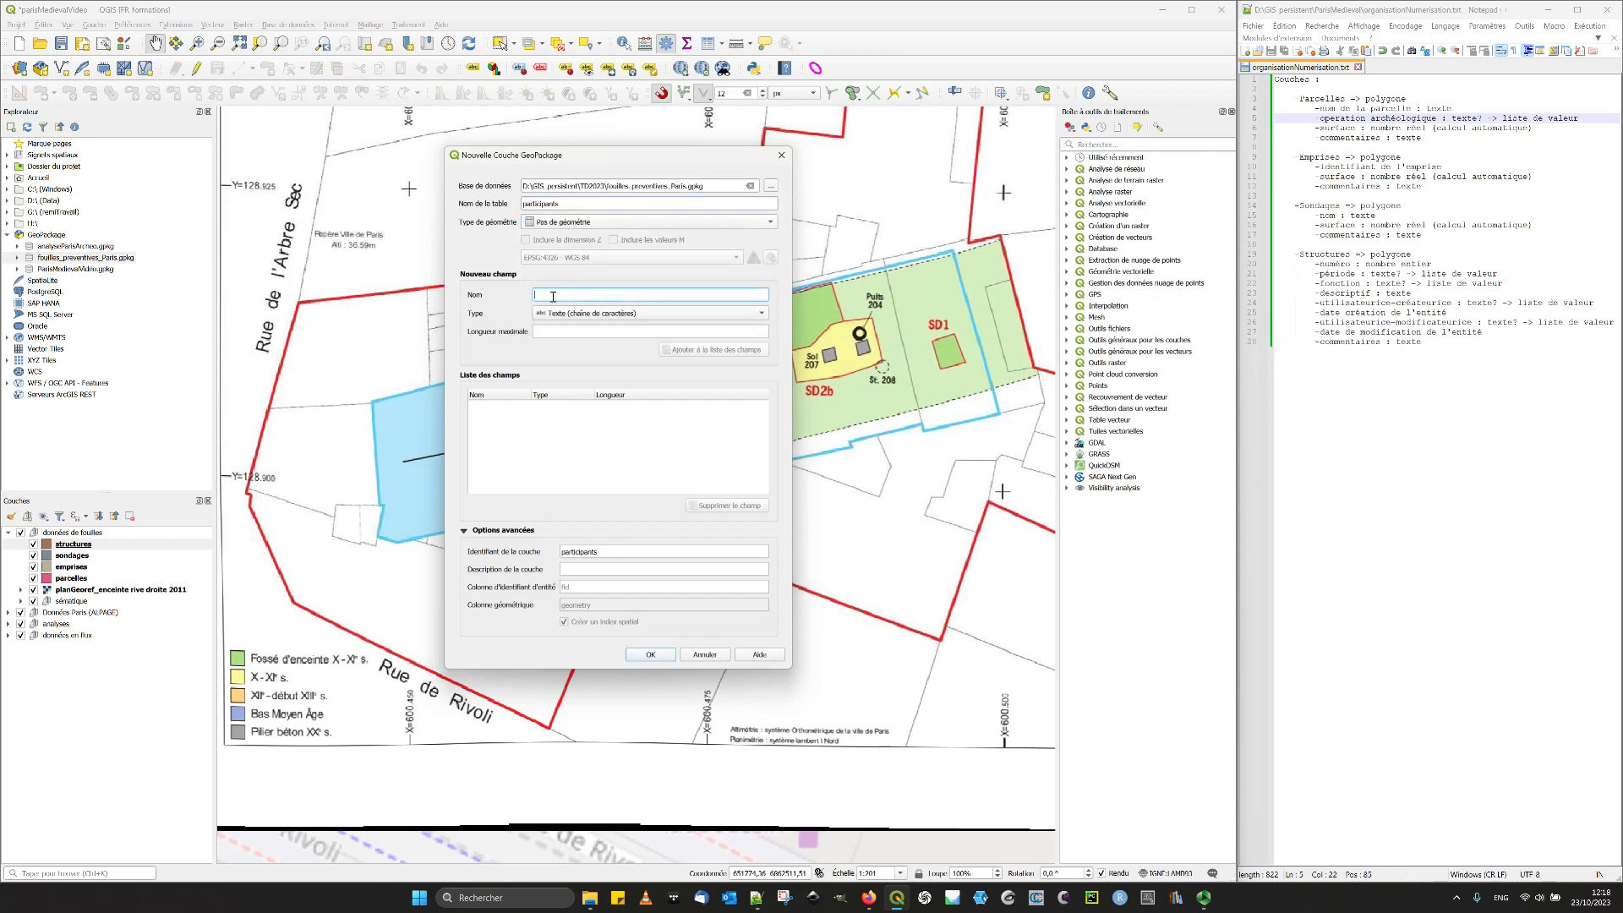
text(Nom)
text(_part)
click(716, 349)
- Describe the table as "Liste des participants au traitement de données" and create it as a new layer in the existing GeoPackage
click(604, 570)
text(Liste des participants au tra)
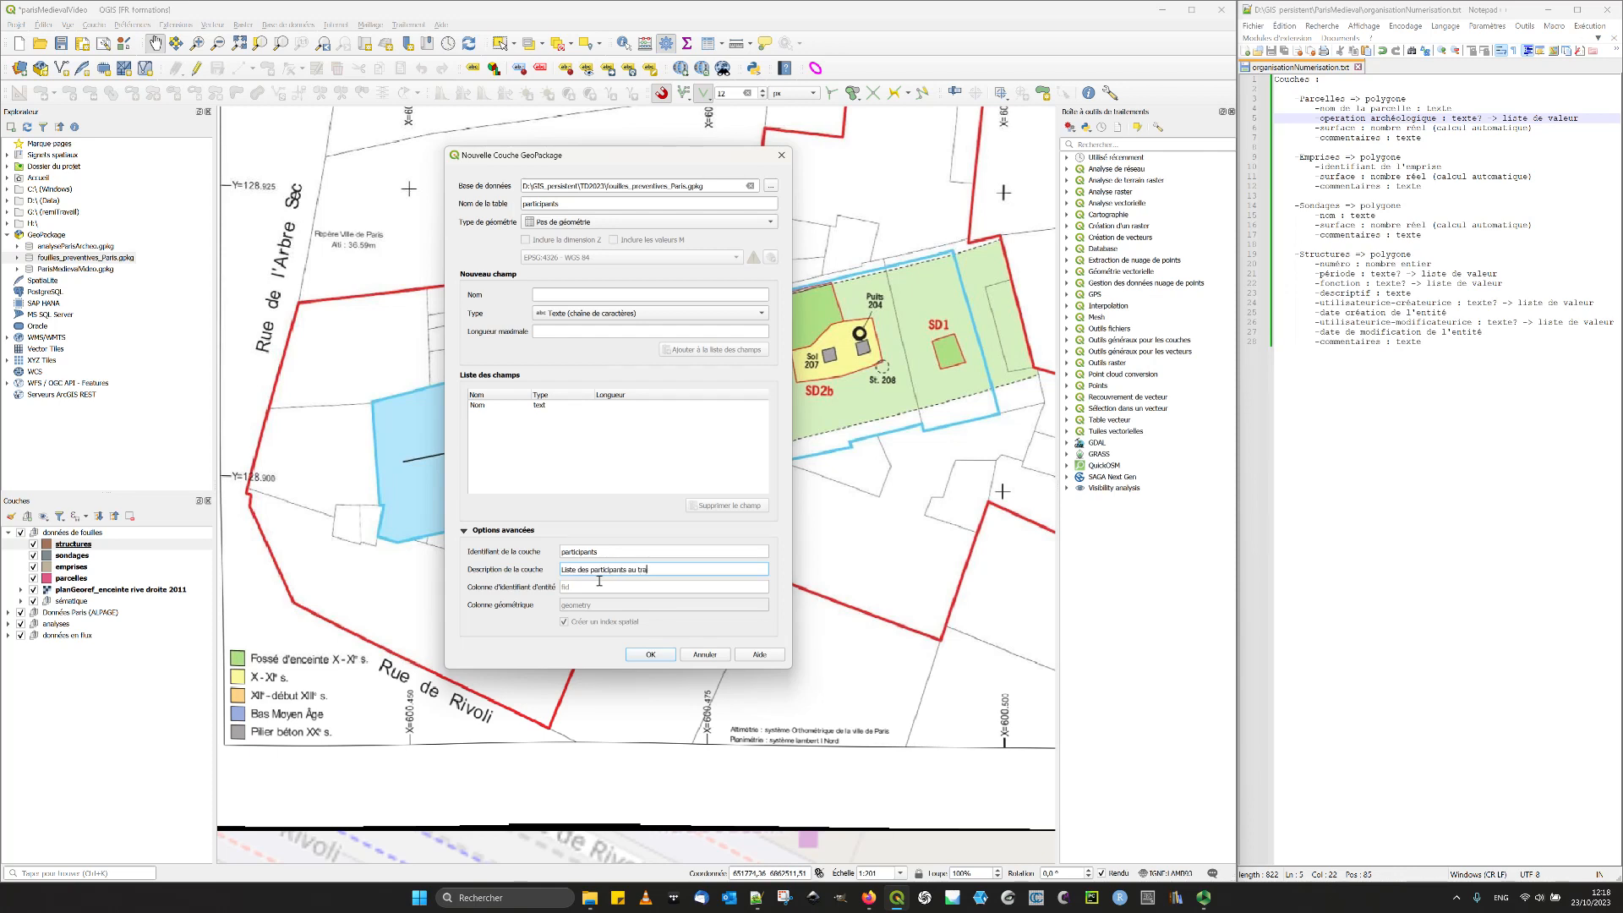
text(itement de don)
key(BackSpace)
key(BackSpace)
key(BackSpace)
click(665, 658)
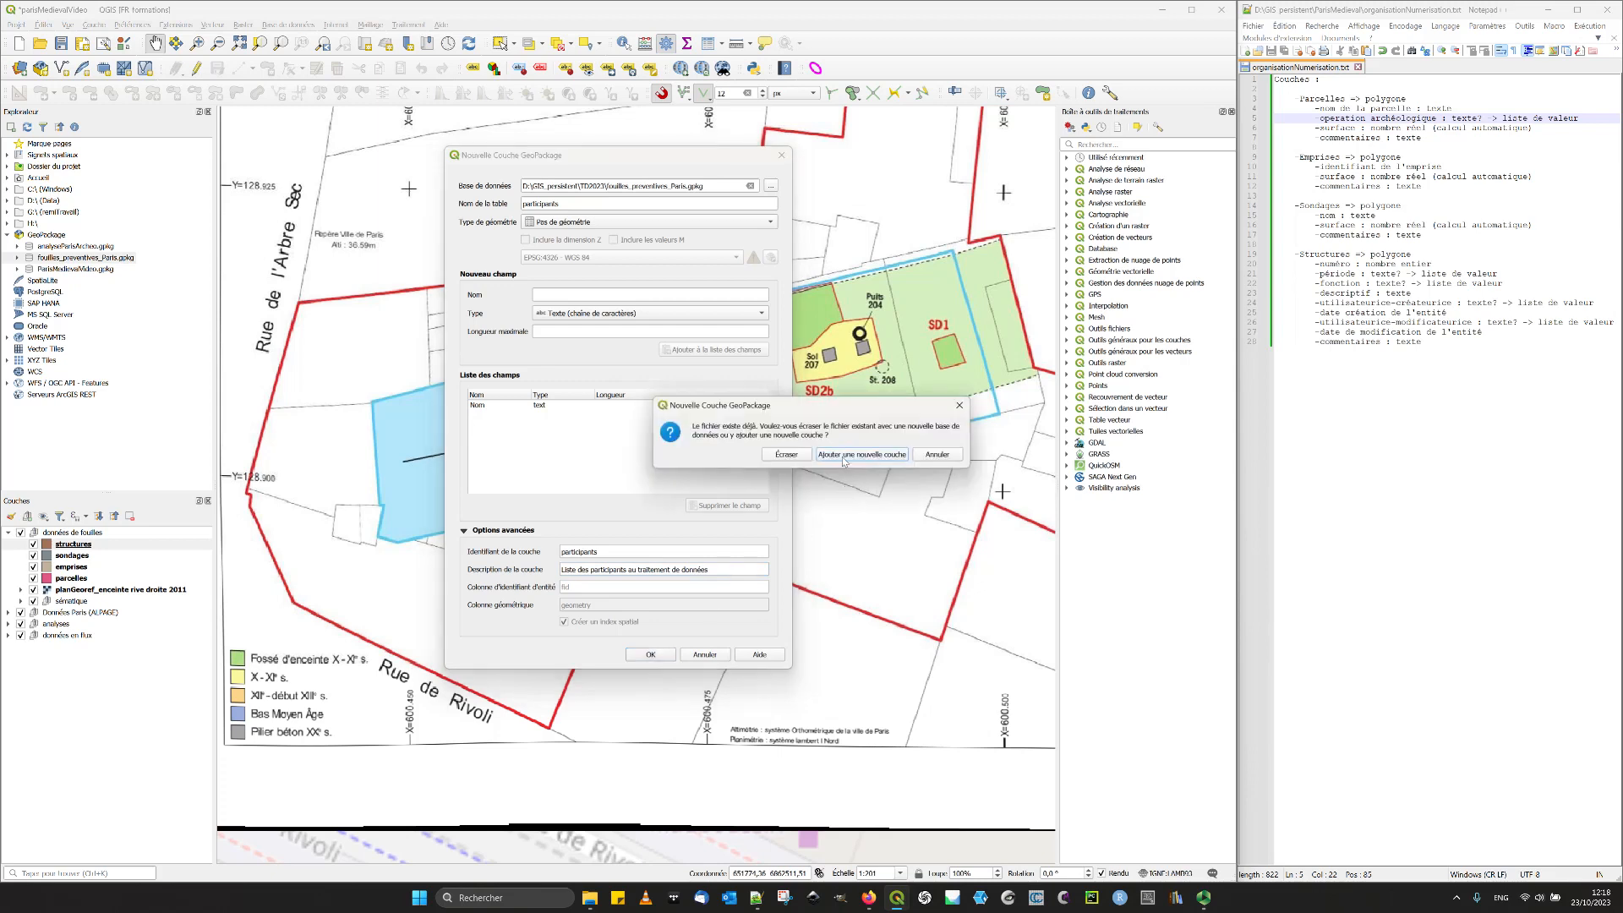
click(860, 461)
click(860, 455)
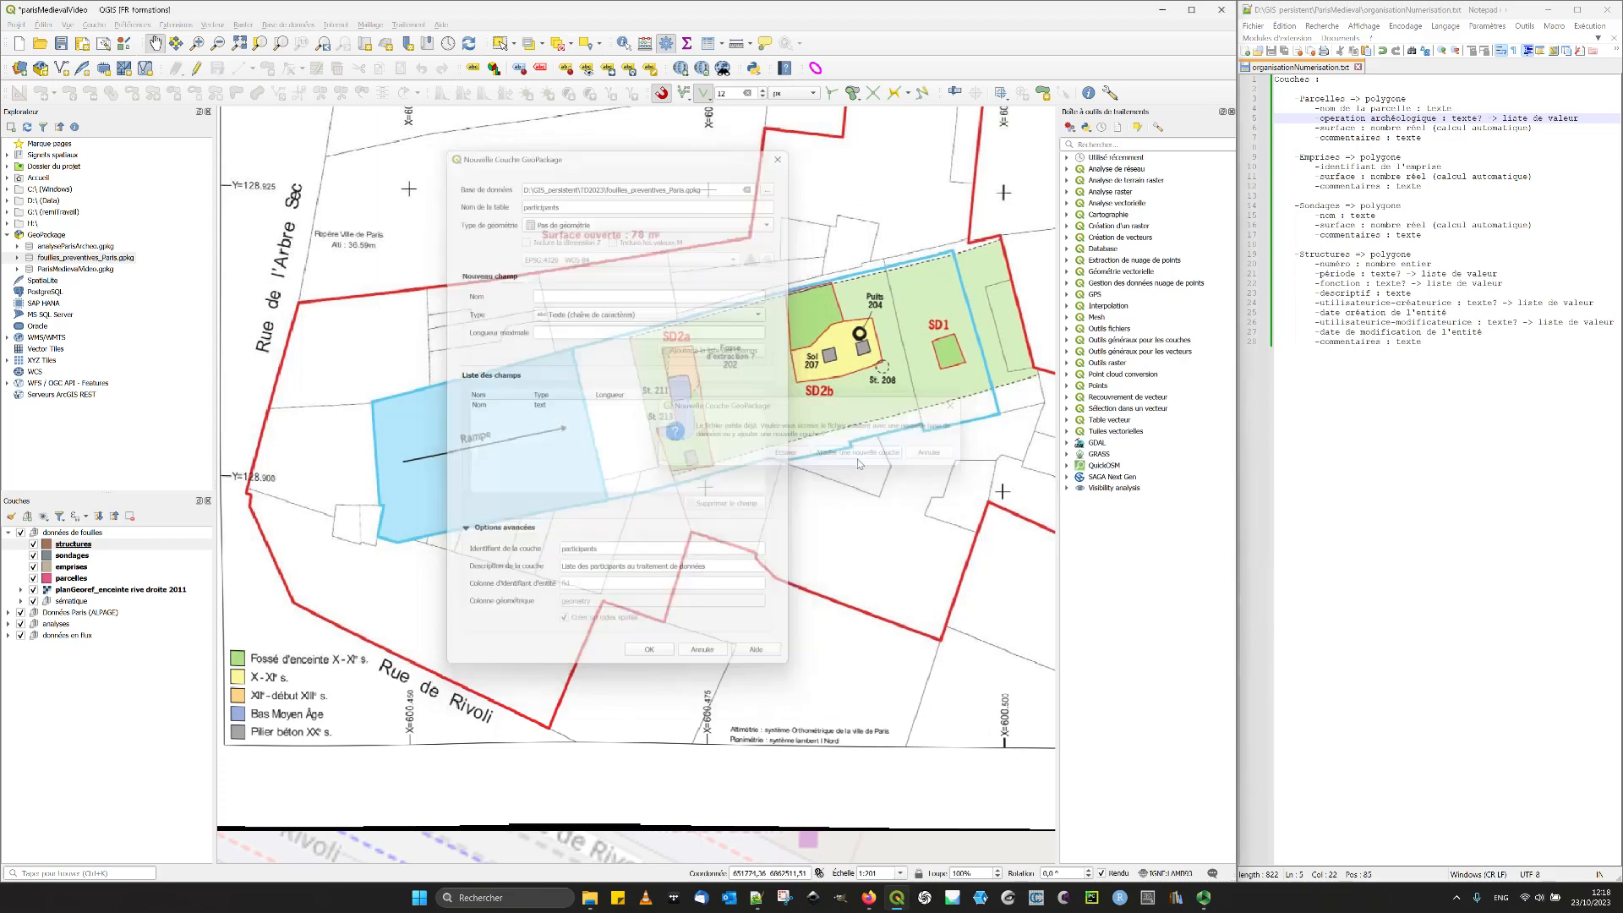
- Move the participants table into the group holding operations_archeologiques and open its attributes in table view
drag(48, 551, 118, 618)
click(25, 600)
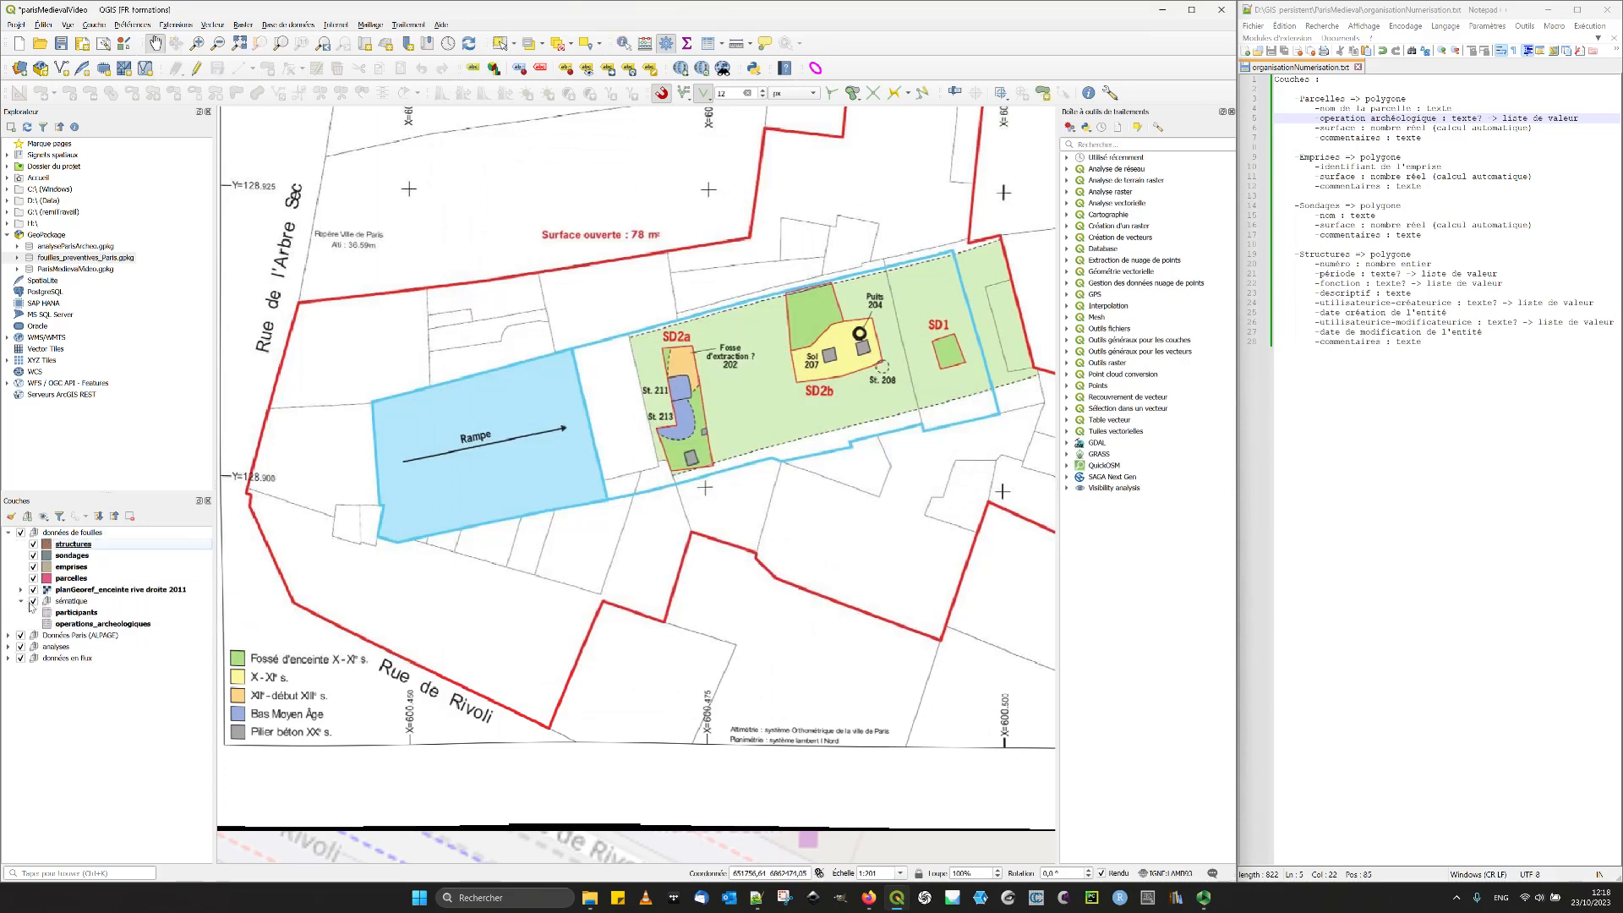
click(77, 612)
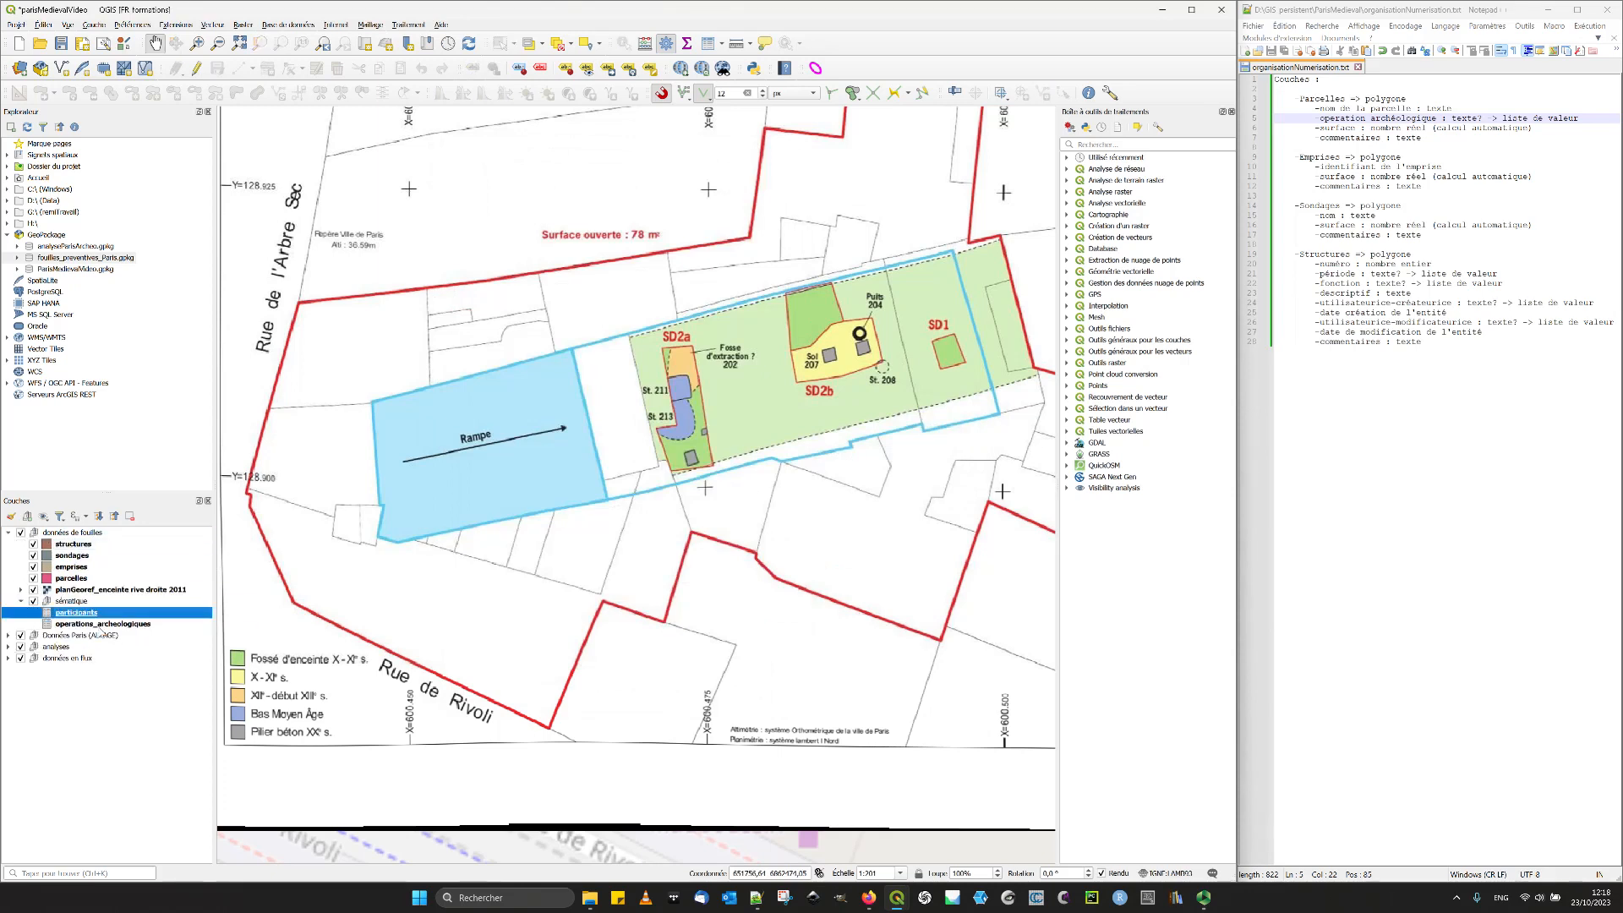
double_click(93, 616)
click(1273, 78)
click(708, 43)
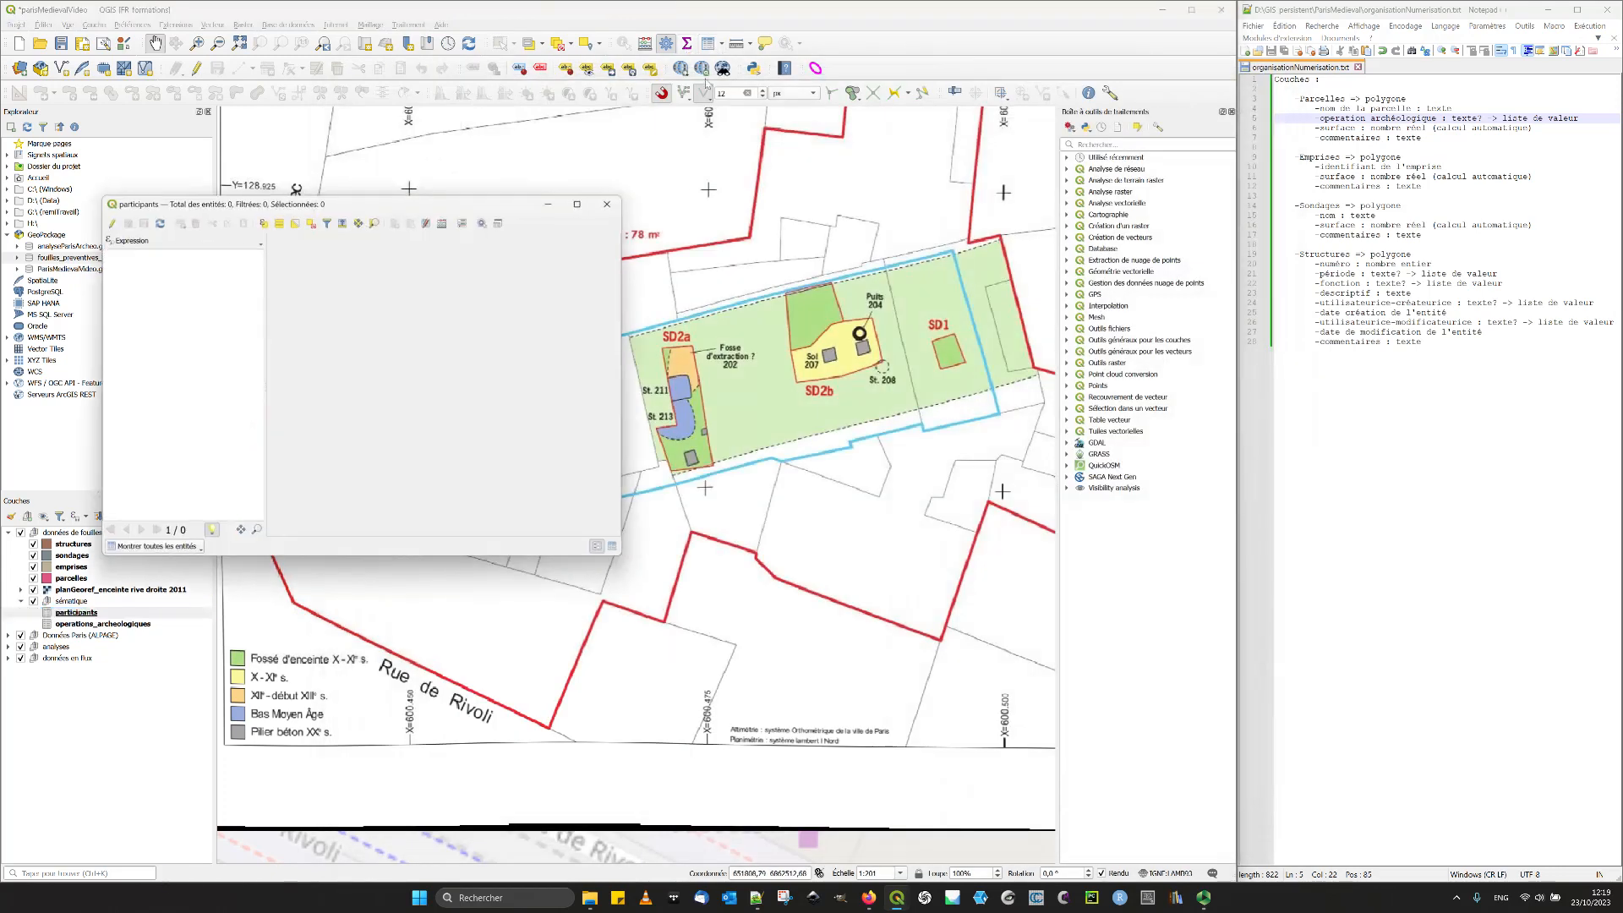
click(615, 547)
- Enable editing on the participants table and add a record with Nom "Participant 1"
click(111, 223)
click(179, 224)
click(200, 272)
text(Participant)
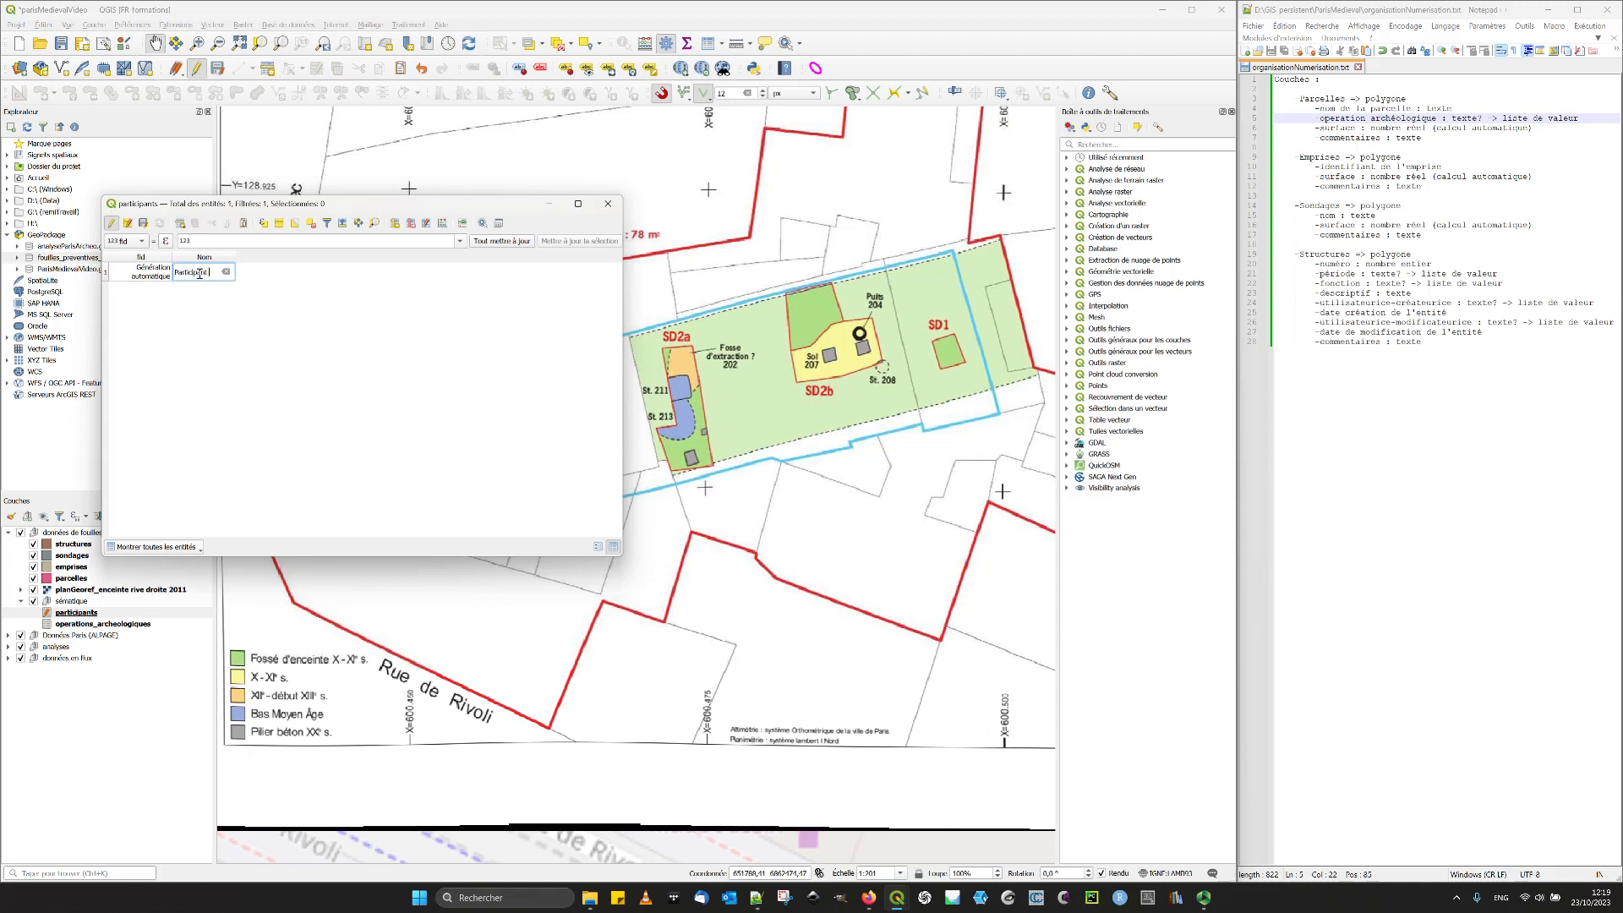
text( 1)
key(Return)
- Add a second record containing the participant's name and save the table edits
click(181, 223)
text(Rémi)
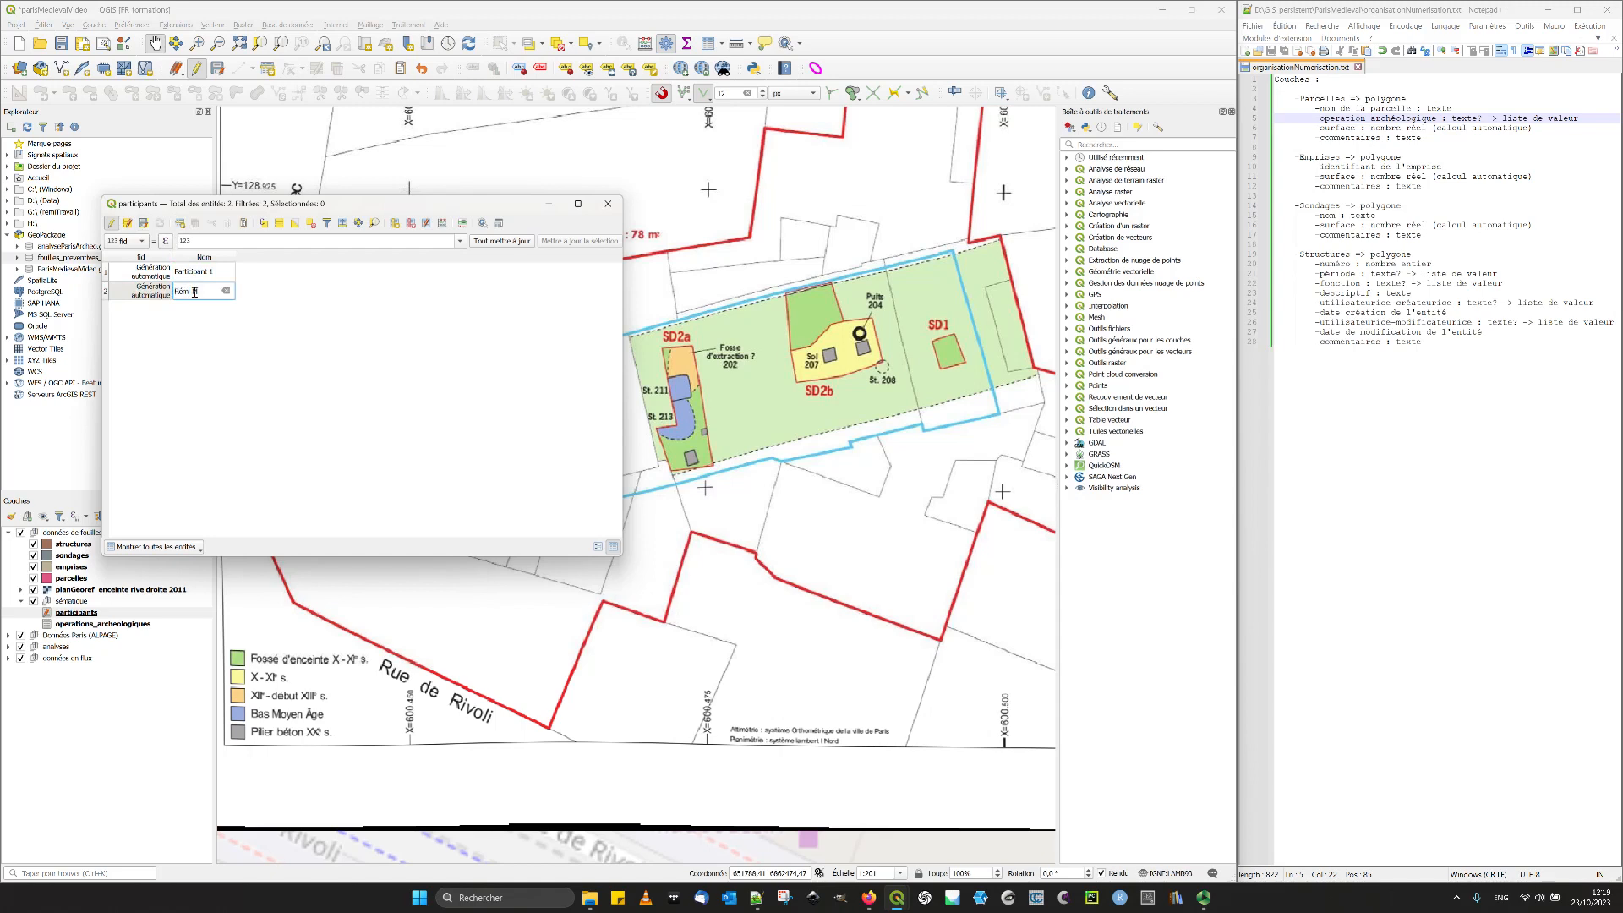
text( M.)
key(Return)
click(145, 224)
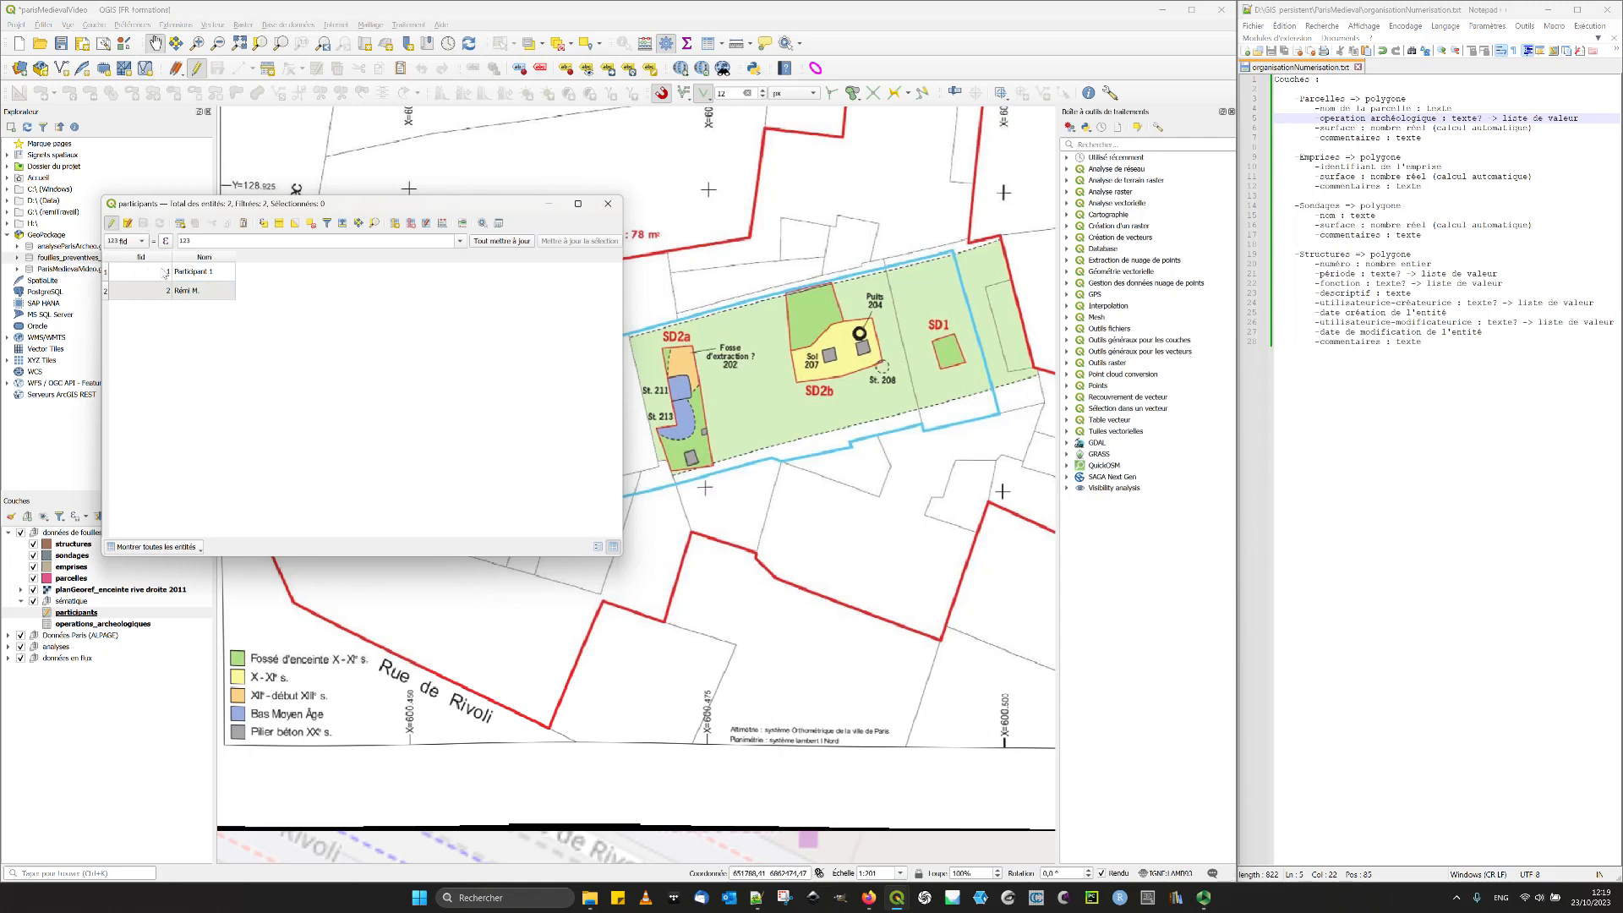
- Try adding two blank records to the participants table
click(181, 223)
click(181, 224)
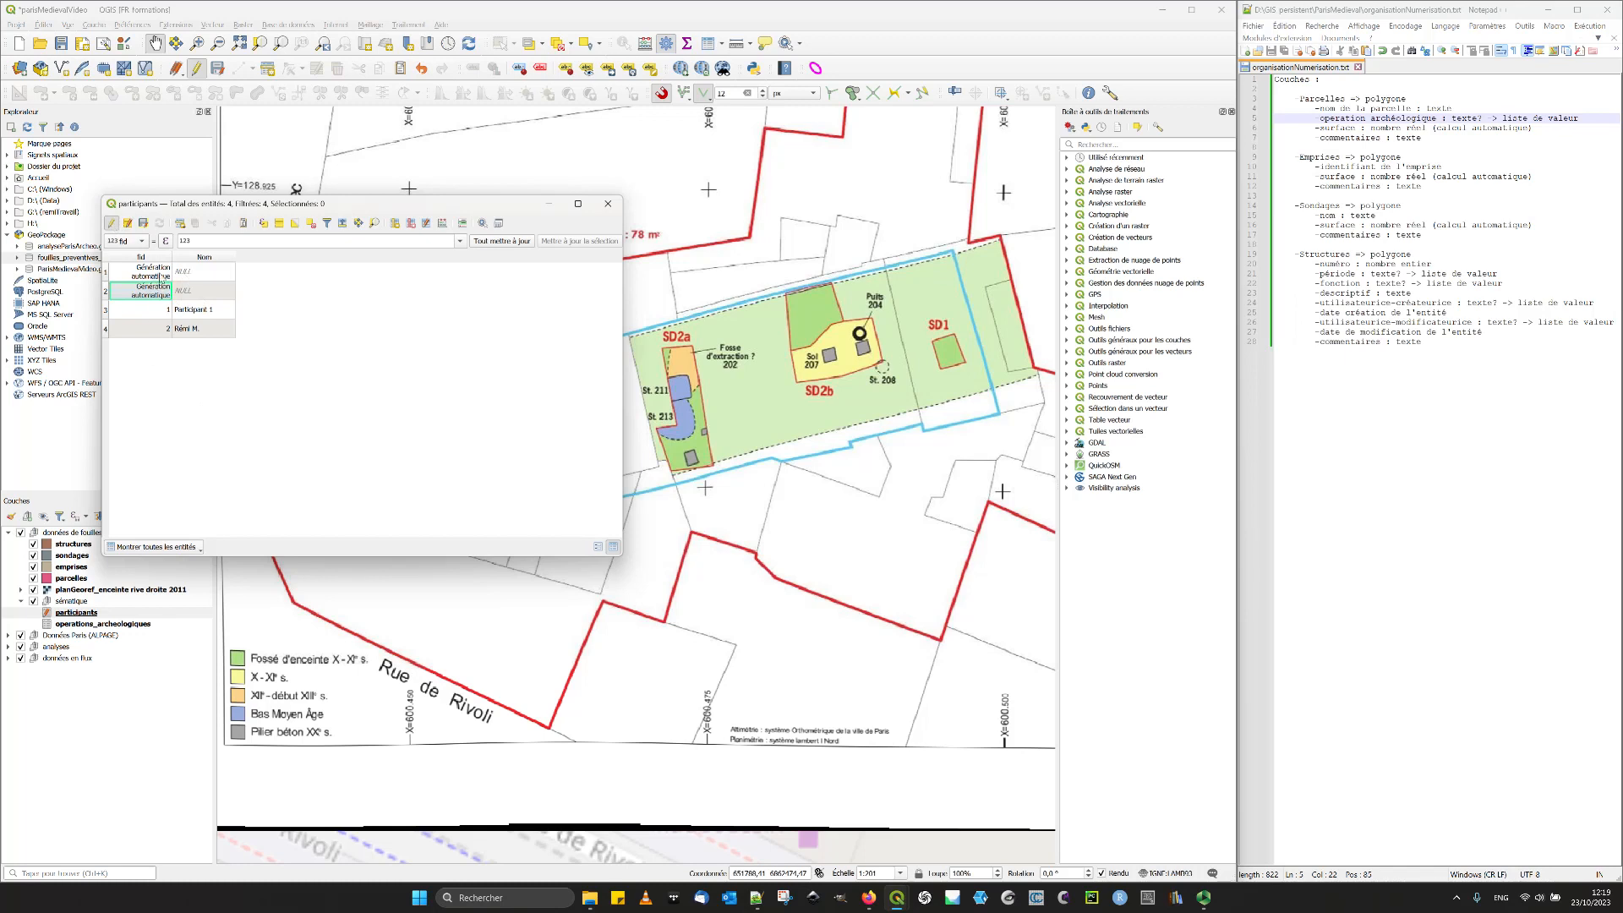
- Stop editing the participants table without keeping the pending records, close it, and save the project
click(112, 223)
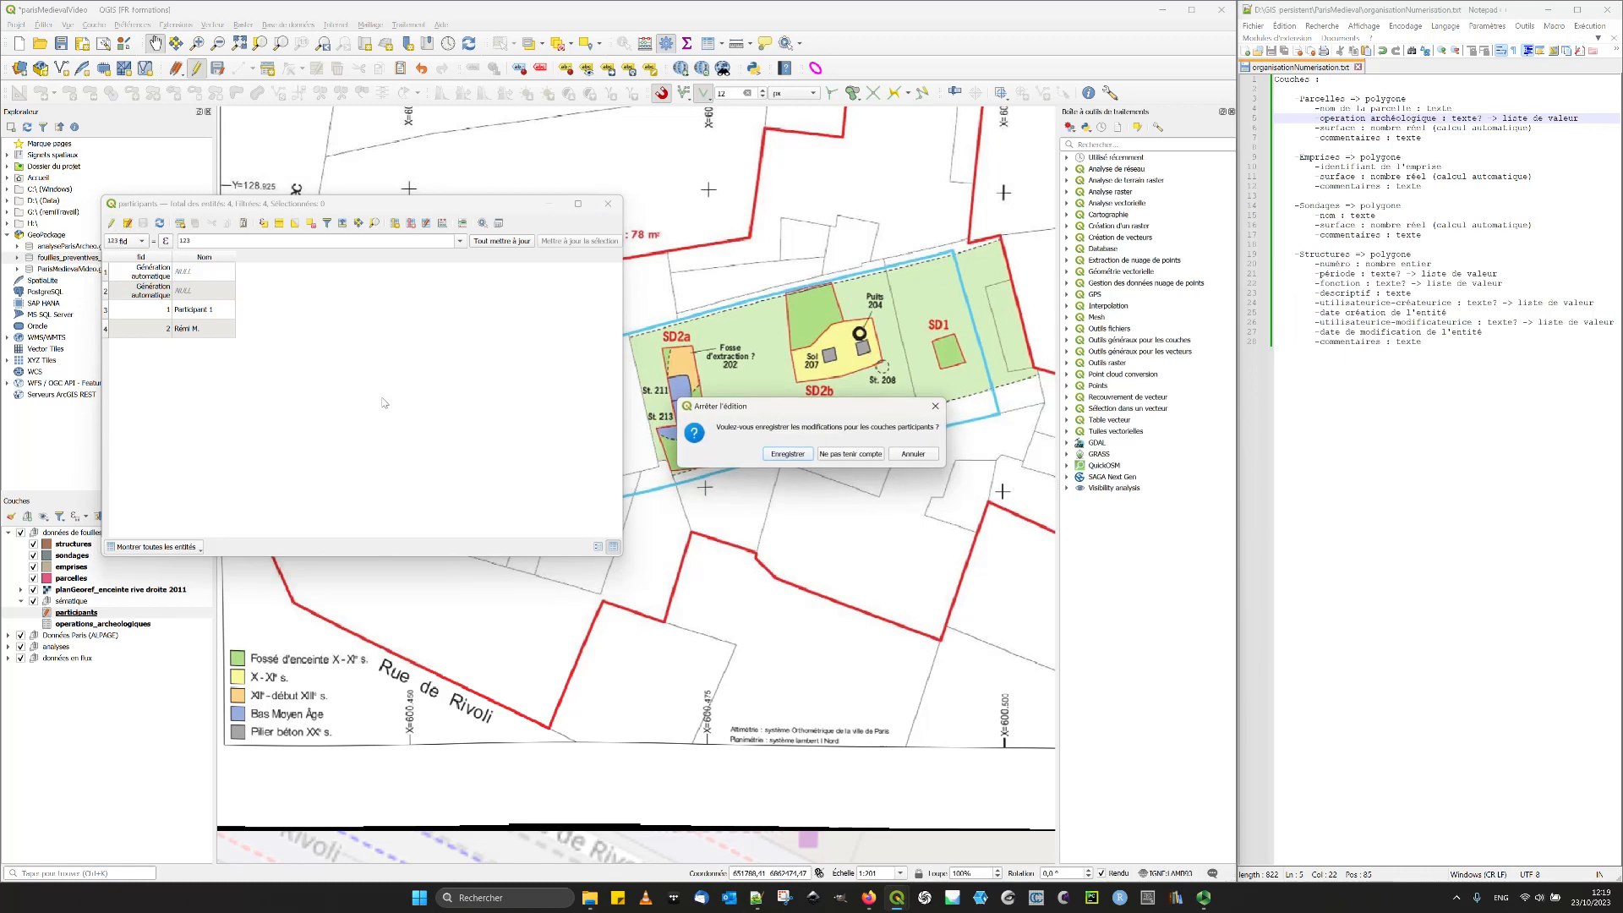
click(840, 459)
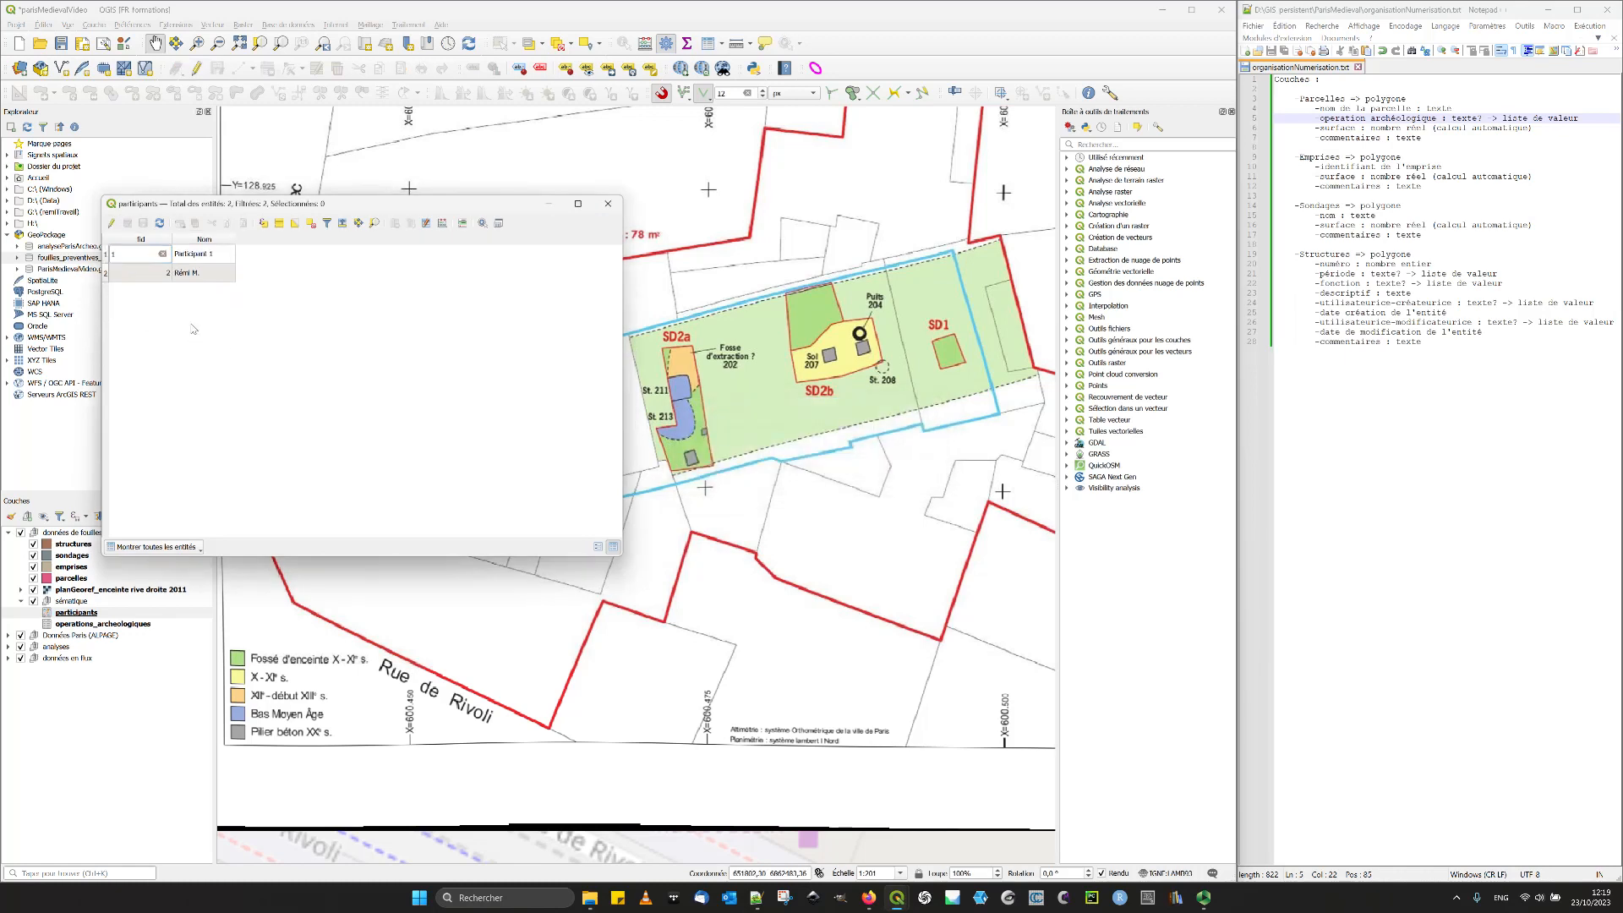
click(203, 253)
click(607, 203)
click(65, 46)
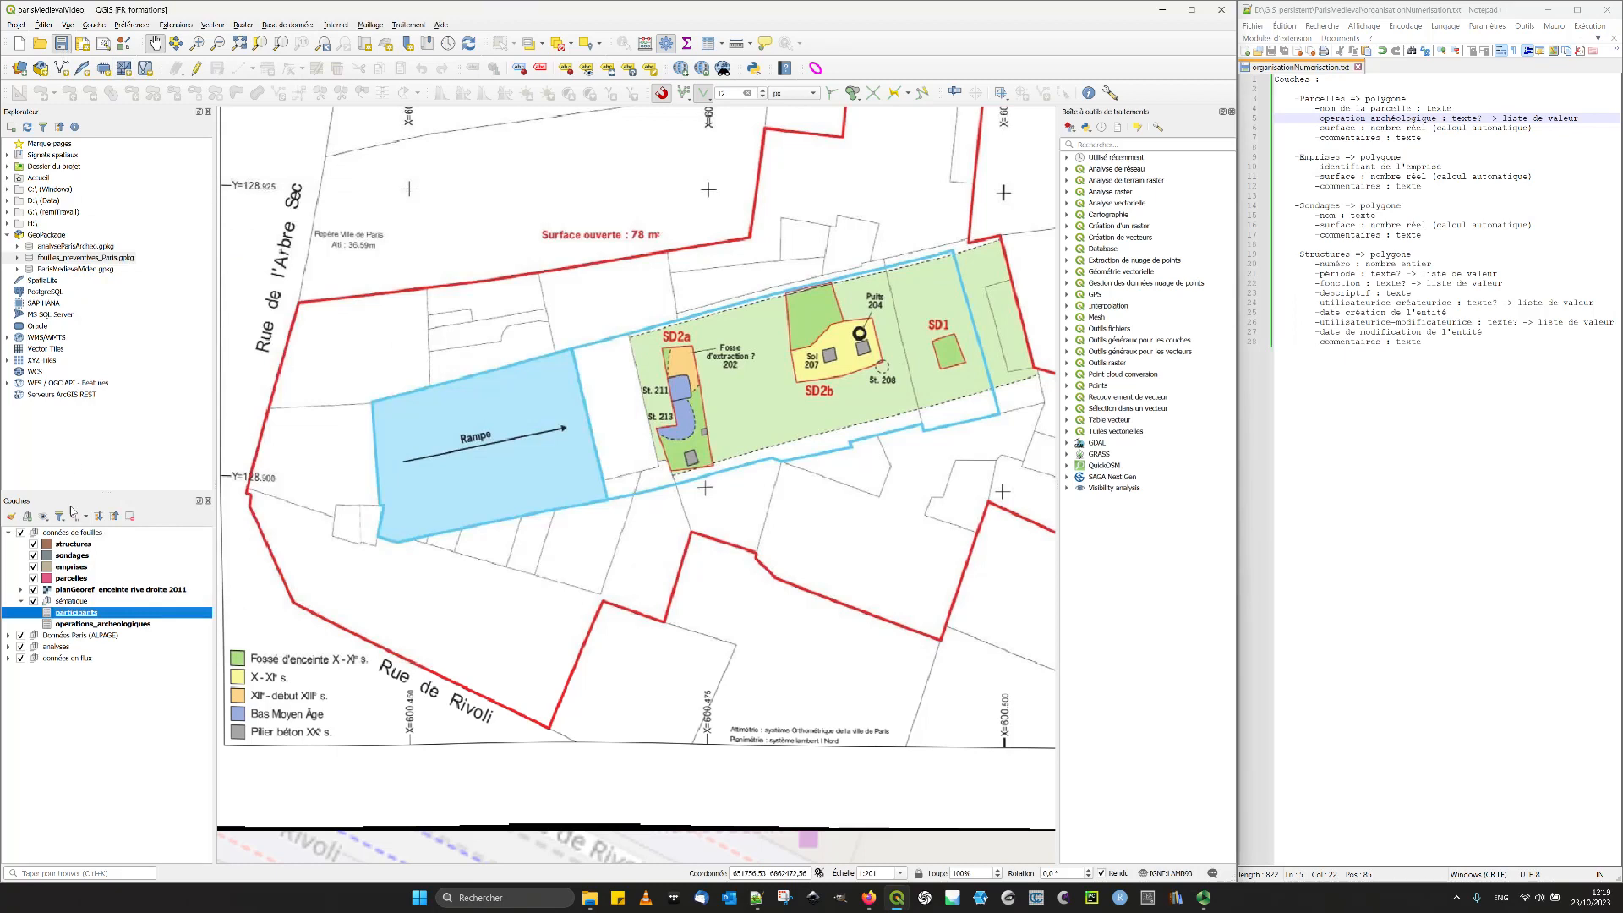
- In the structures layer's attribute form, set the createur field's widget type to Valeur relationnelle
click(71, 544)
double_click(67, 547)
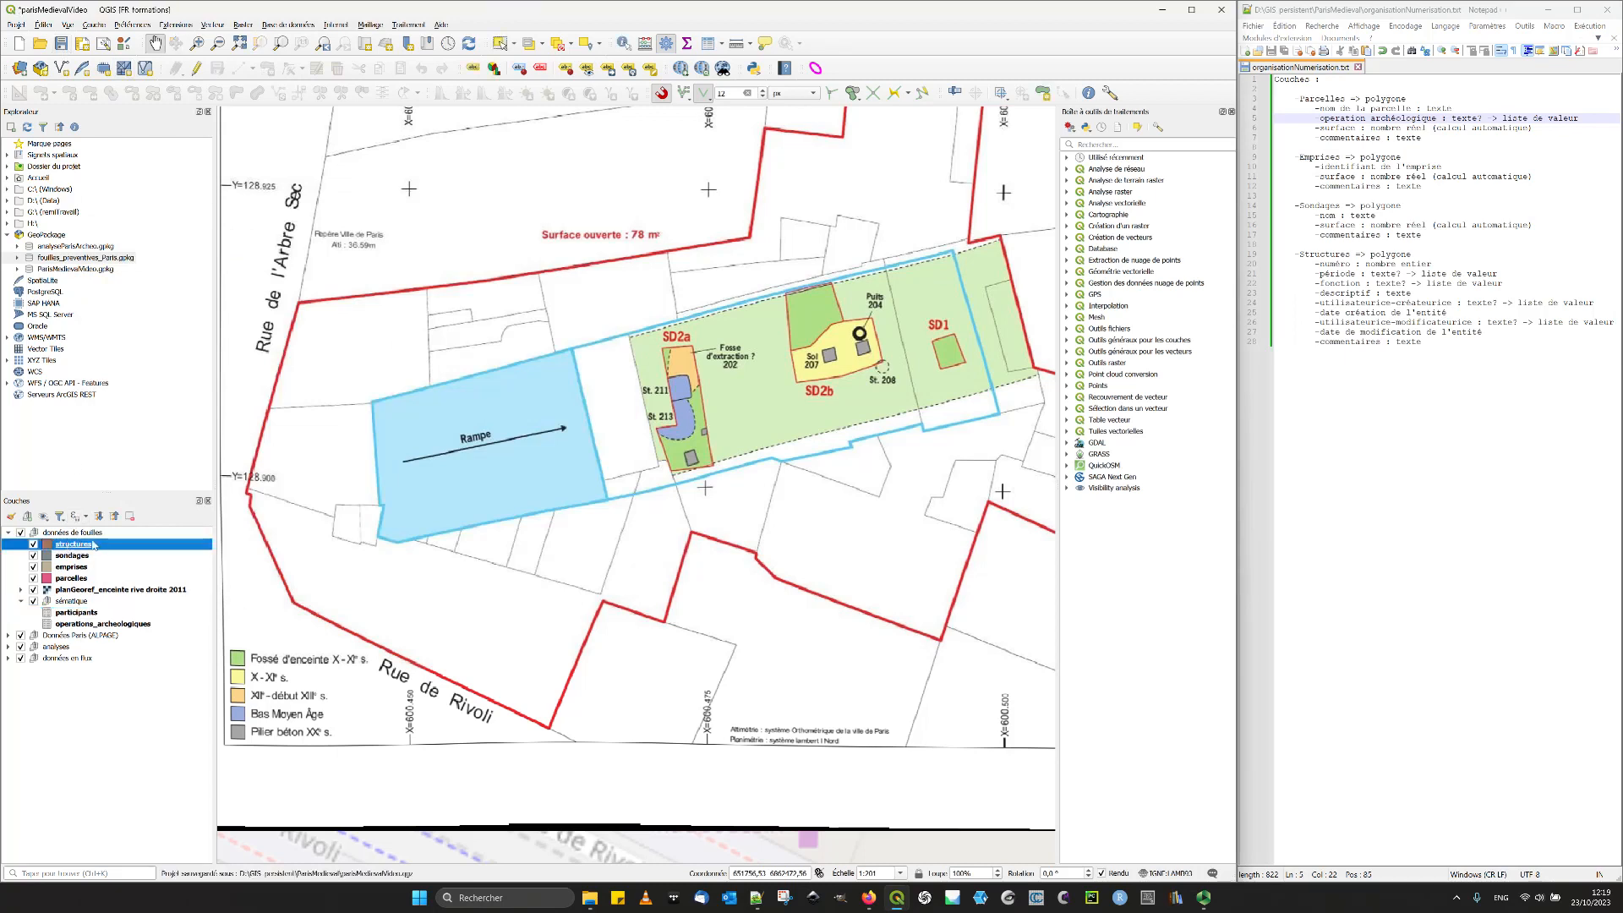
click(541, 214)
click(541, 202)
click(533, 191)
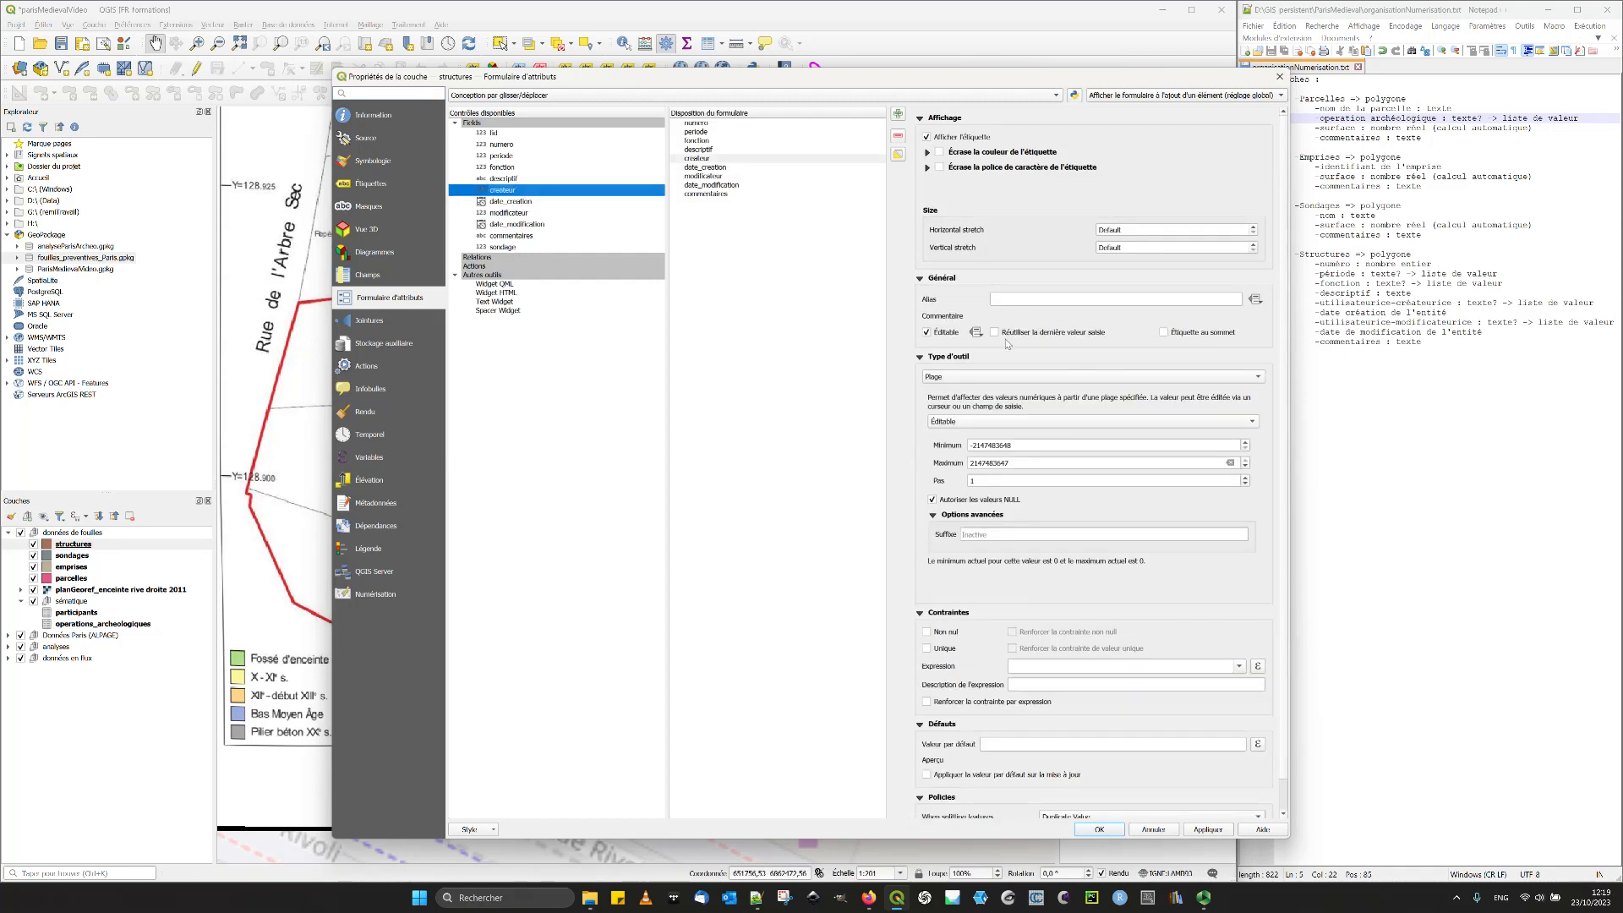
click(956, 378)
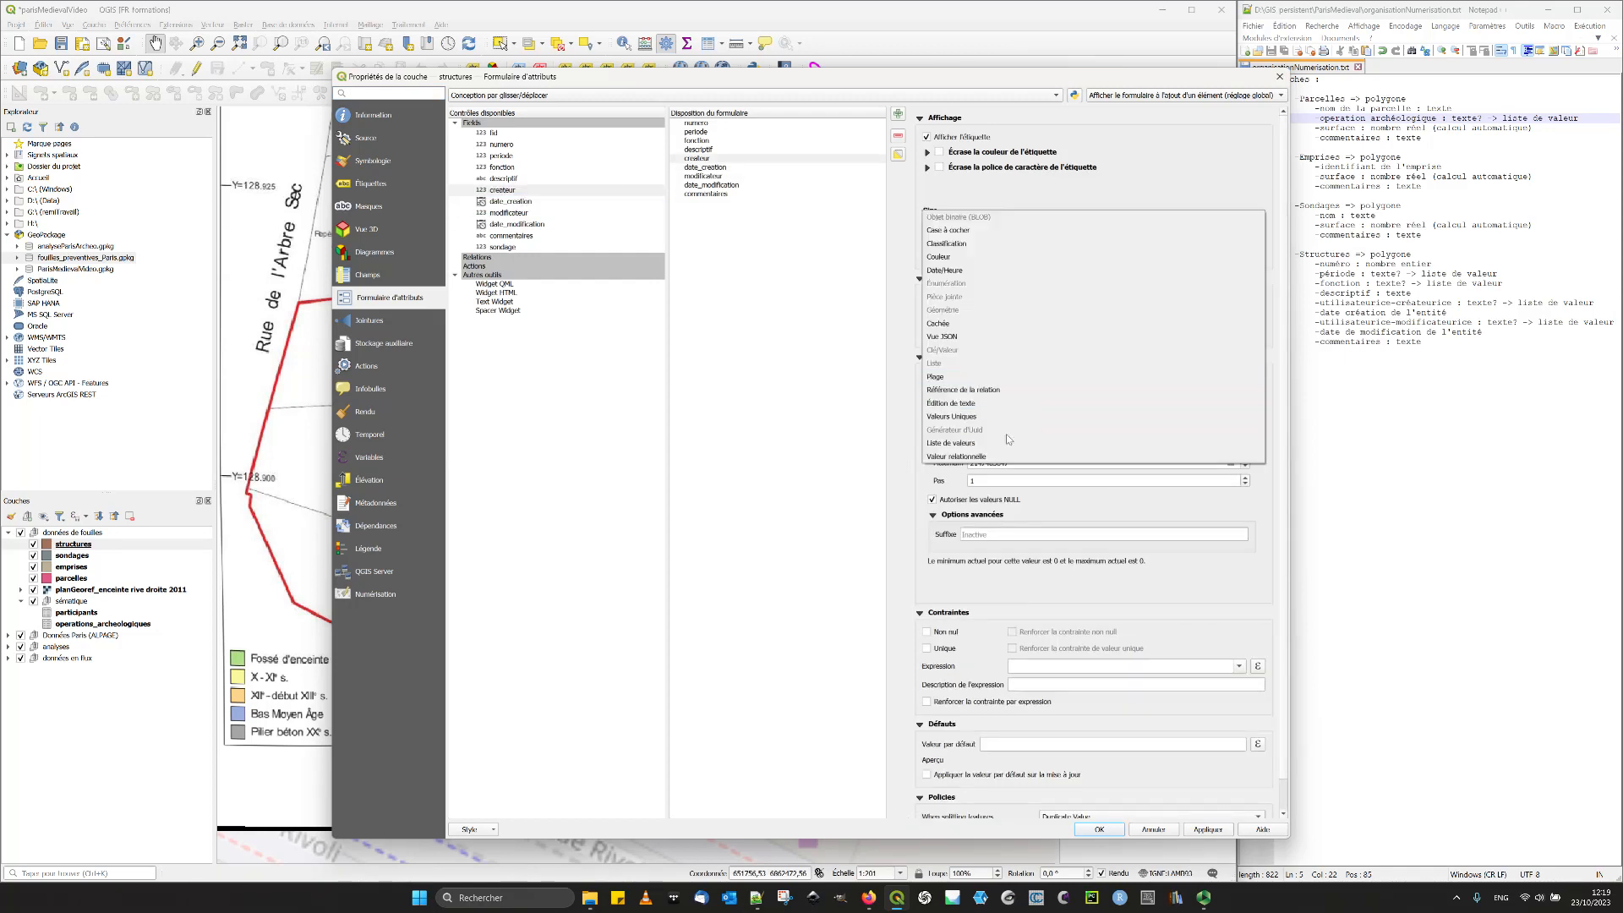
click(989, 458)
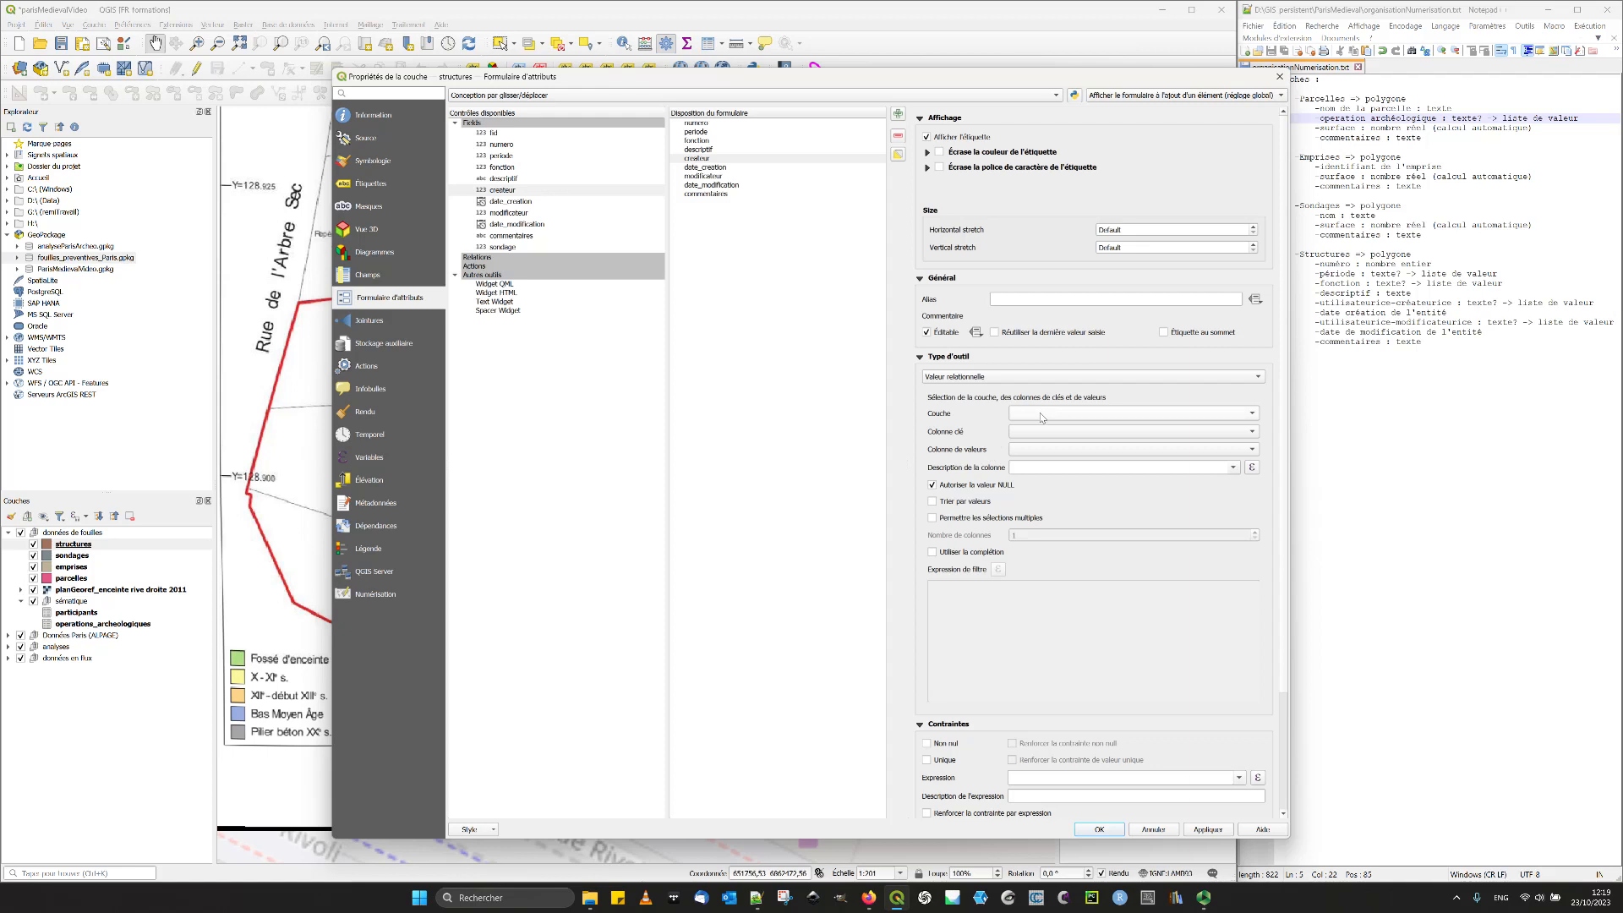
- Link the createur field to the participants table with fid as key column and Nom as value column, sorted by value
click(1043, 416)
click(1078, 483)
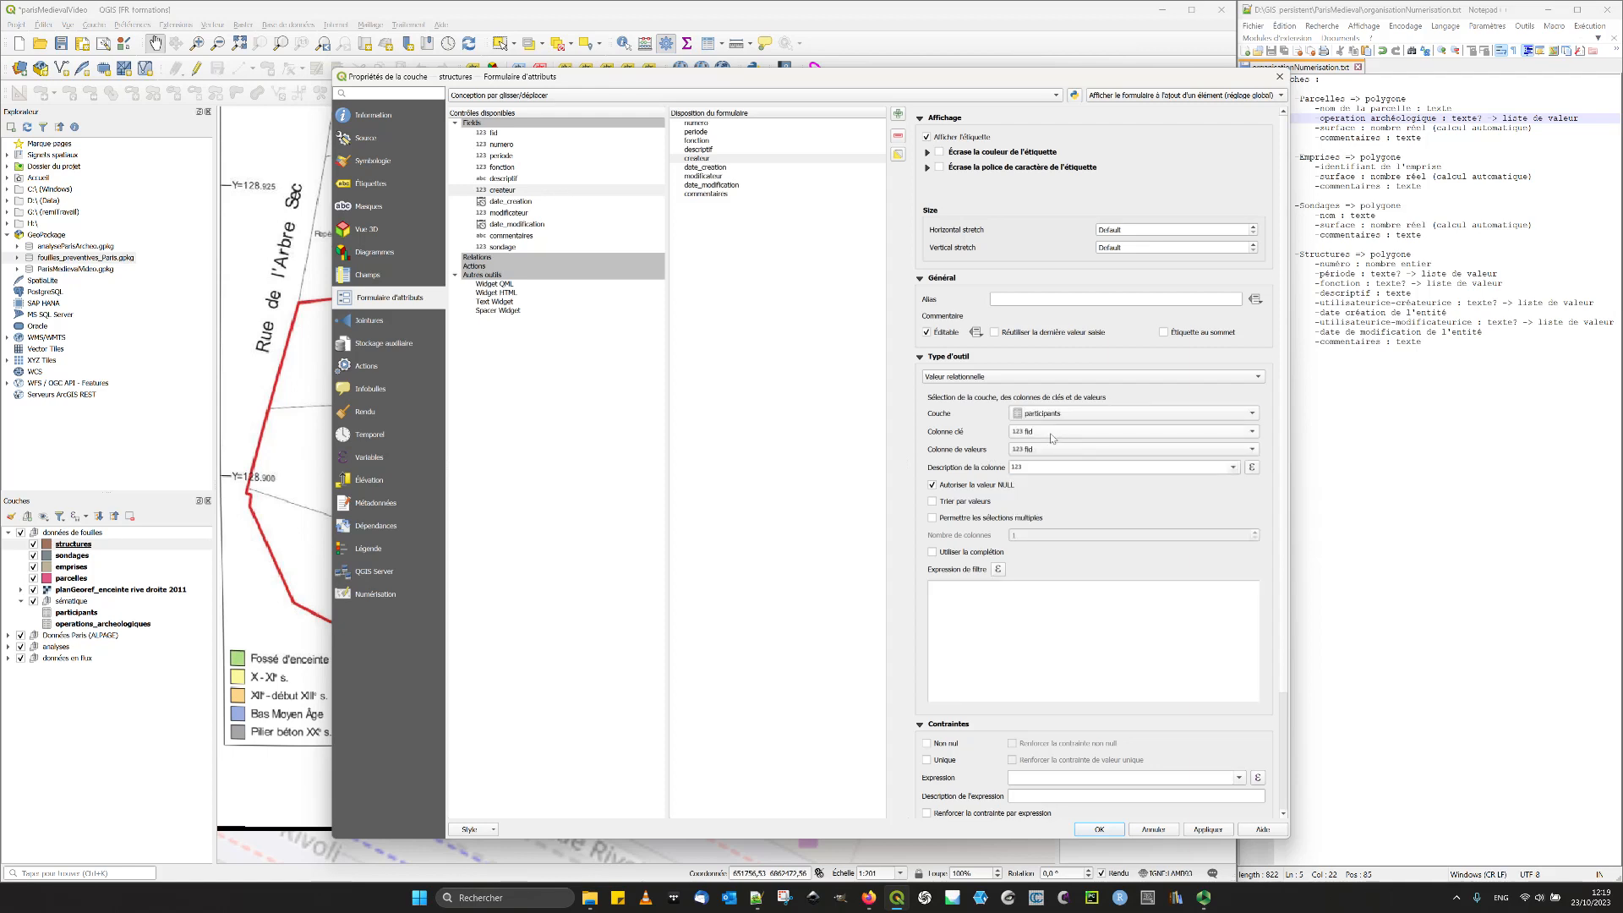
click(1038, 453)
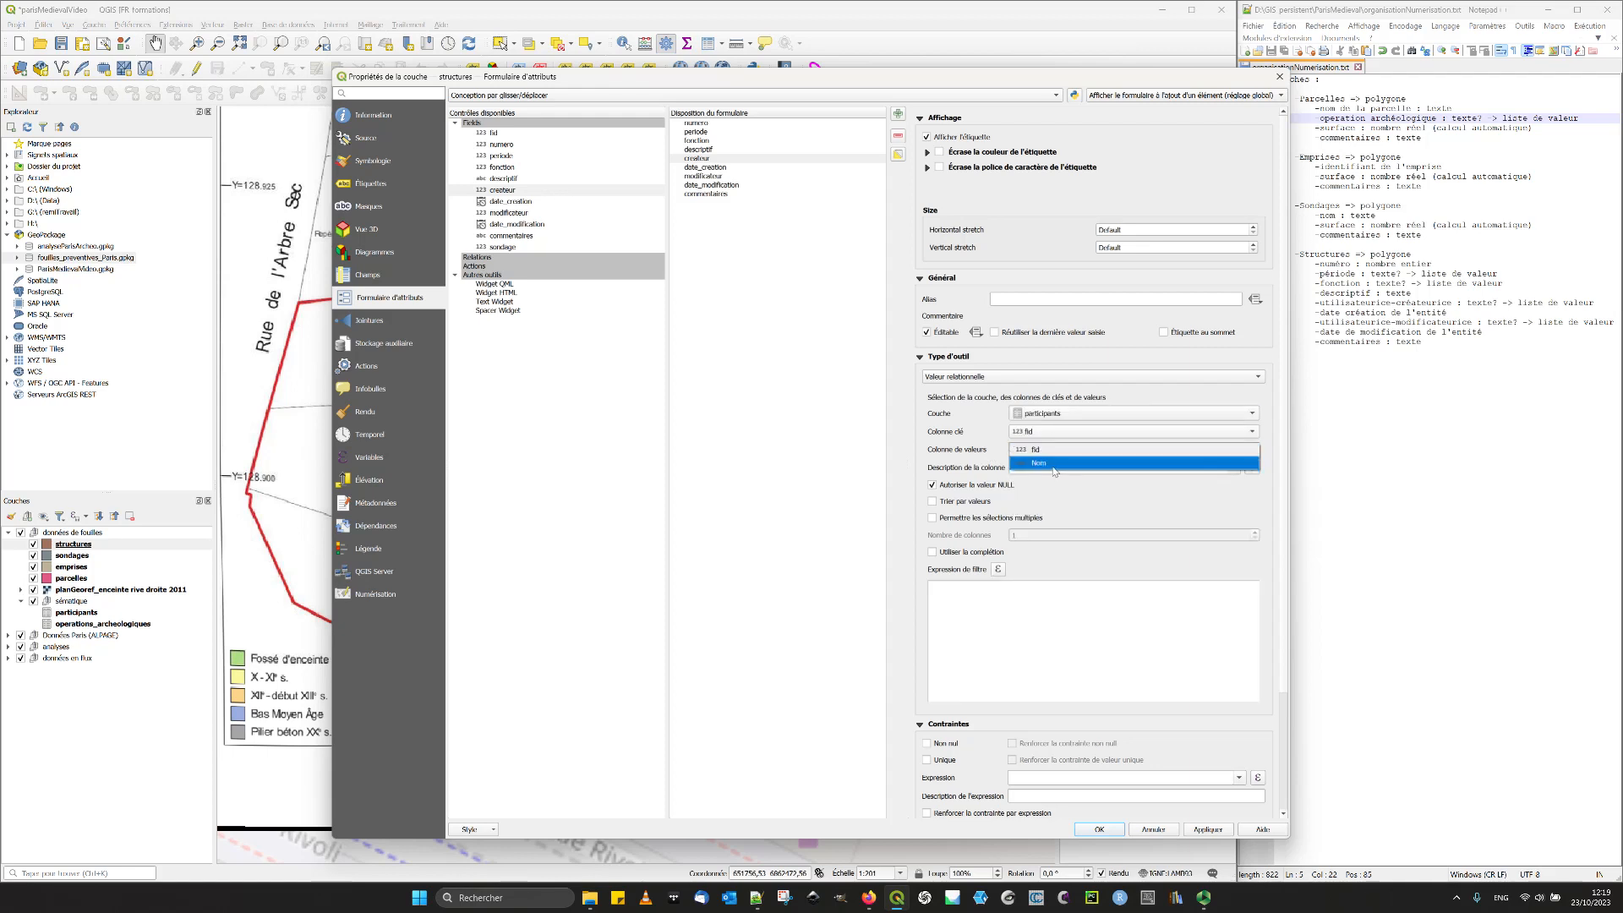
click(1041, 474)
click(940, 502)
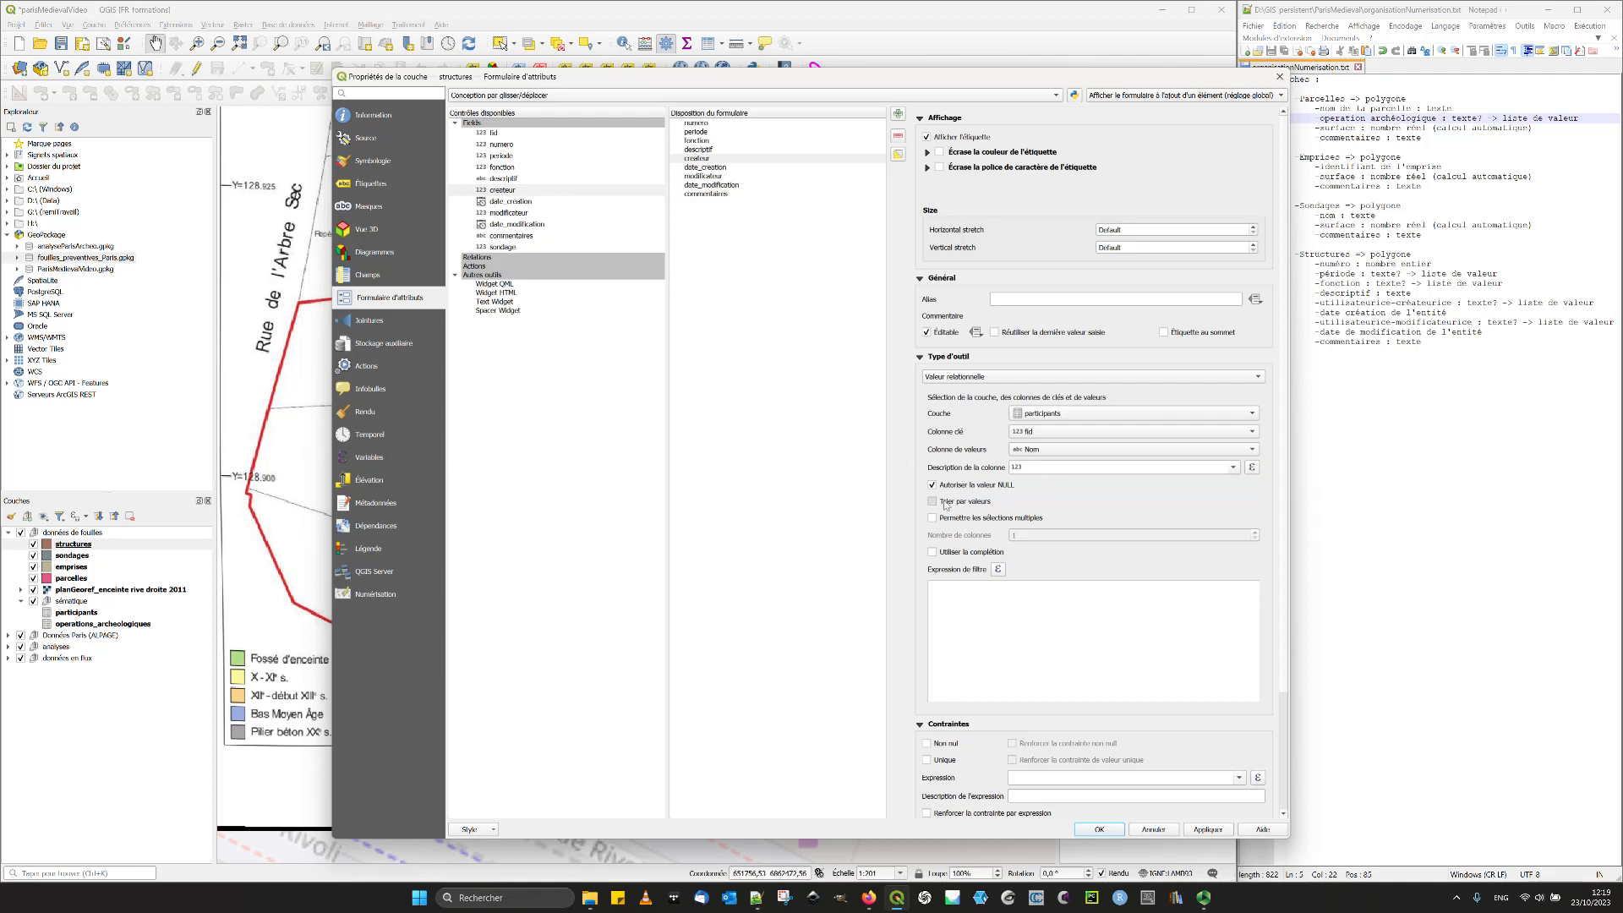
drag(761, 85, 652, 44)
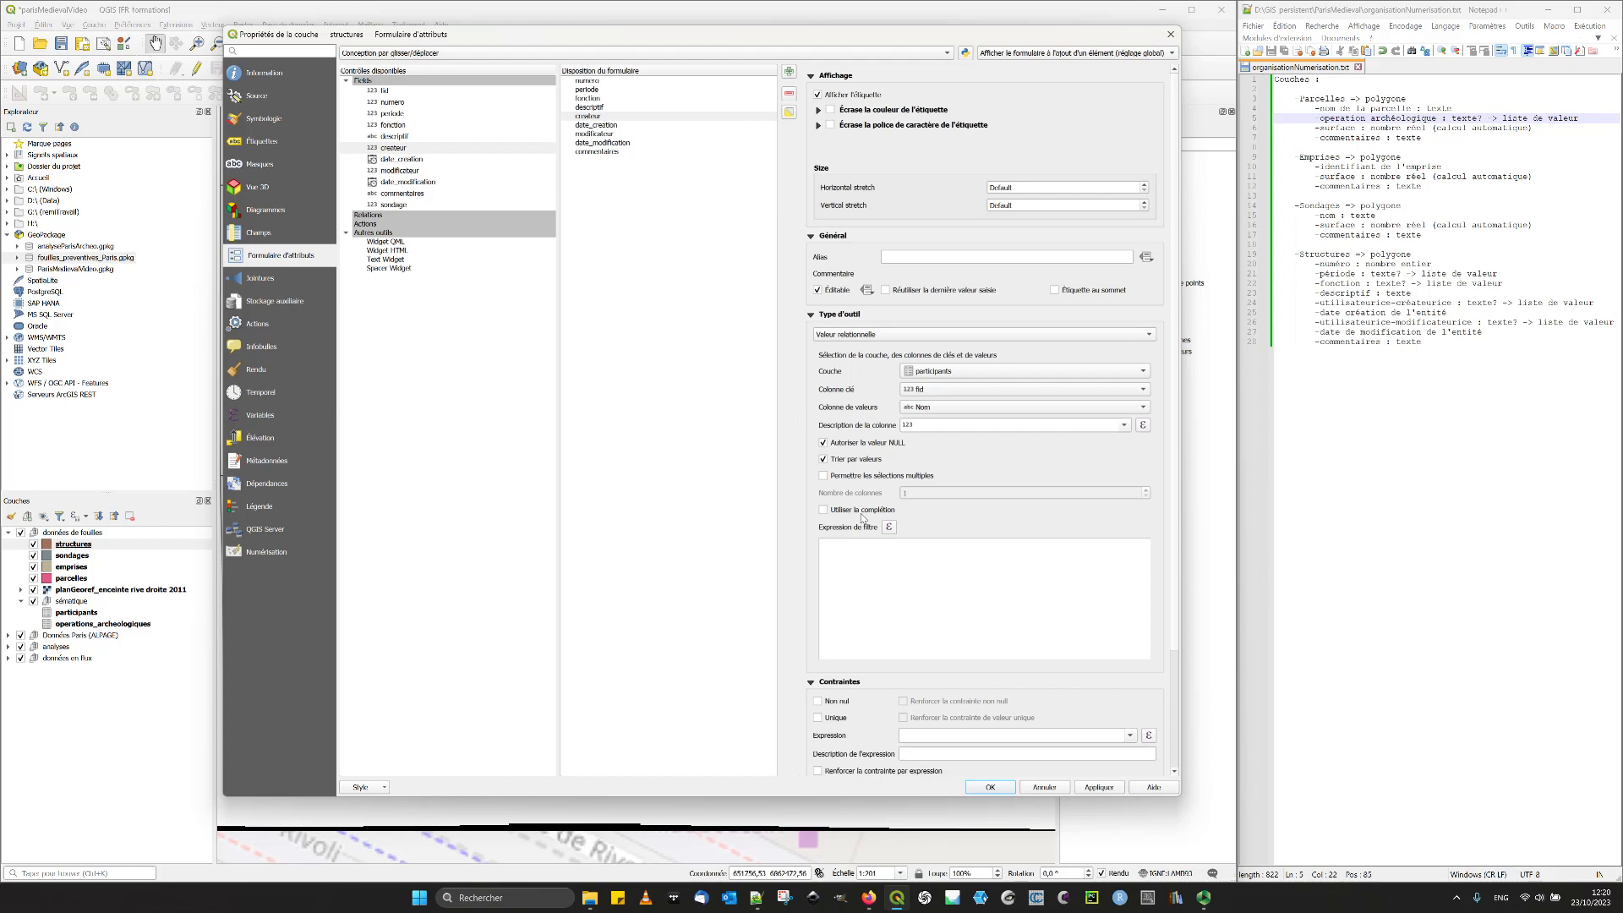
- Enable completion for the createur field, make it Non nul with the constraint enforced, and apply the settings
click(835, 511)
click(833, 704)
click(912, 704)
click(1099, 790)
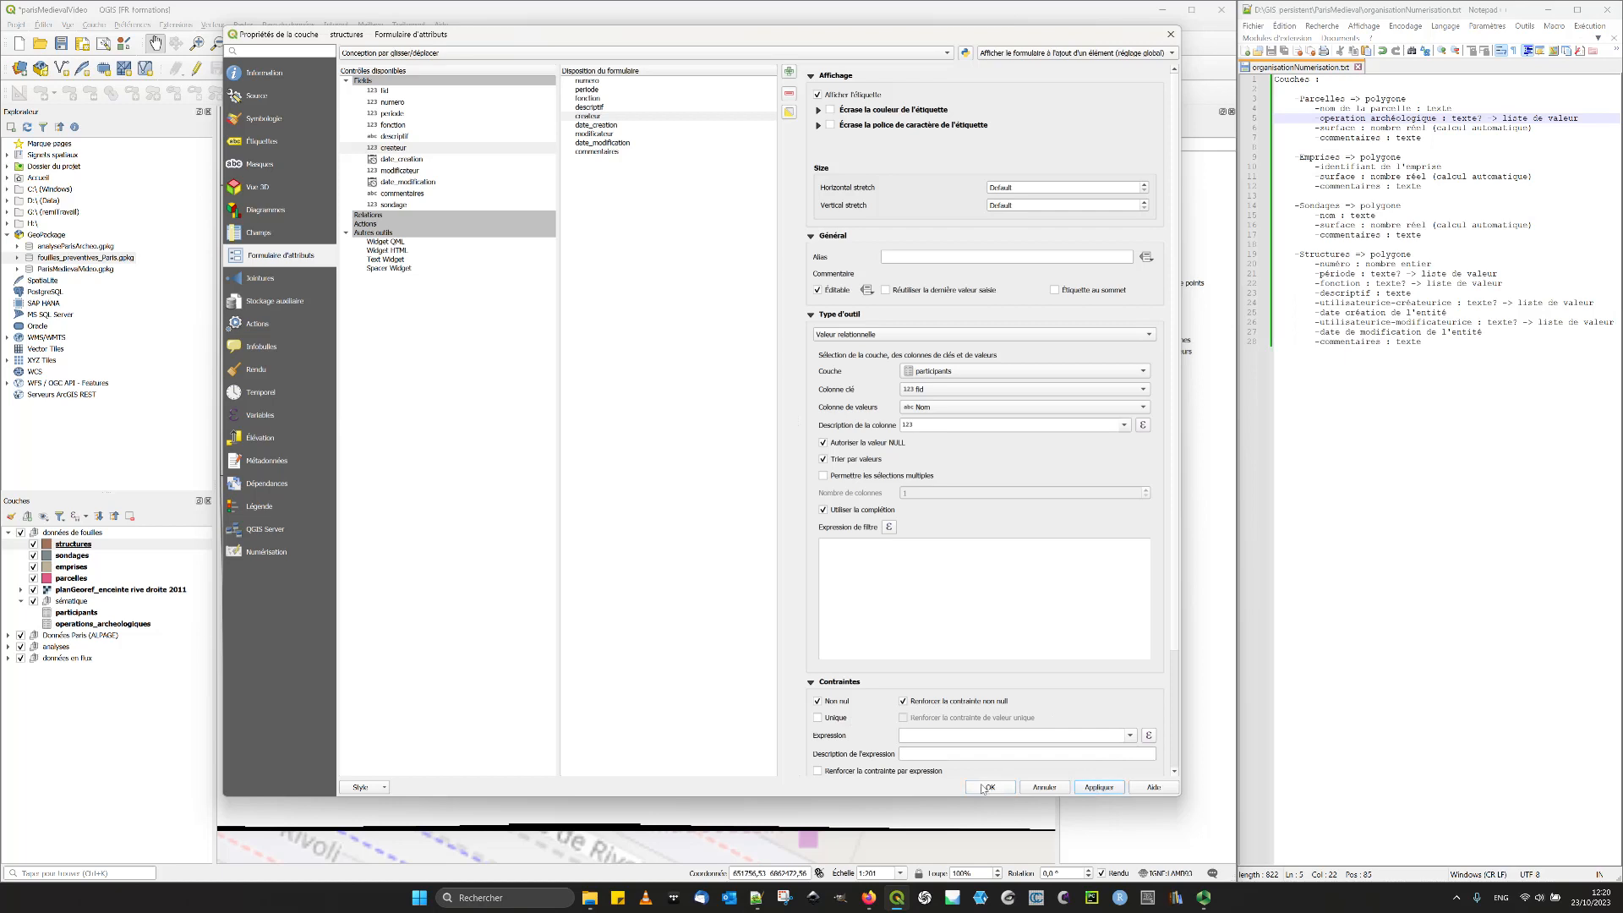
- Give the date_creation field the alias "Date de création" and the Non nul constraint
click(620, 128)
click(998, 258)
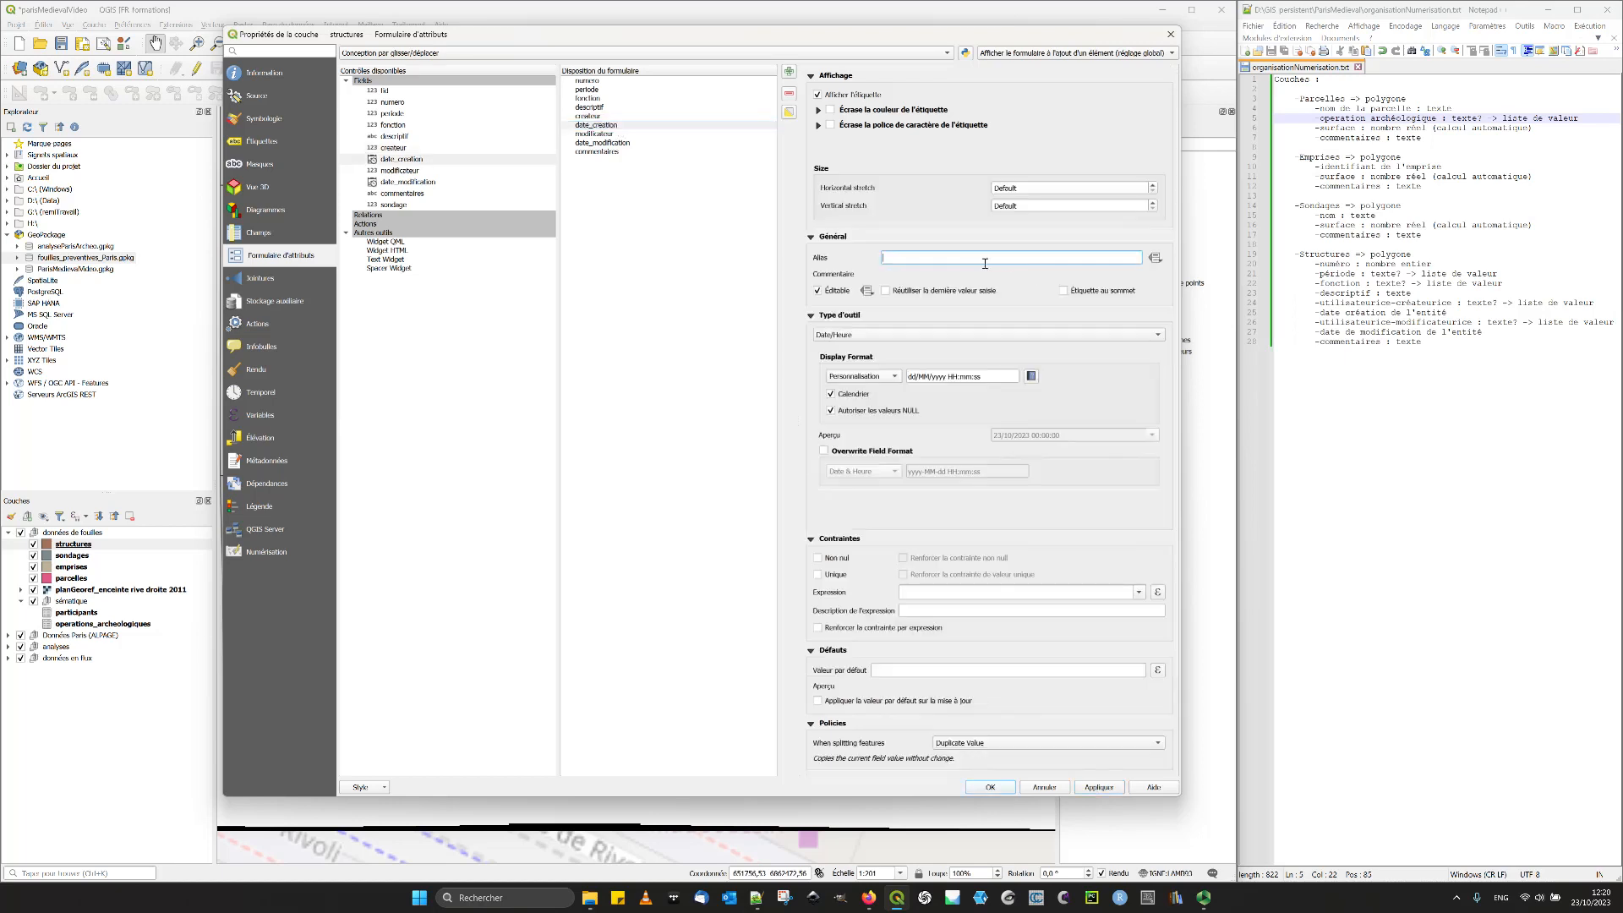
text(Date de création)
click(841, 562)
- Set the default value of date_creation to now() and apply the form settings
click(1149, 671)
text(nom())
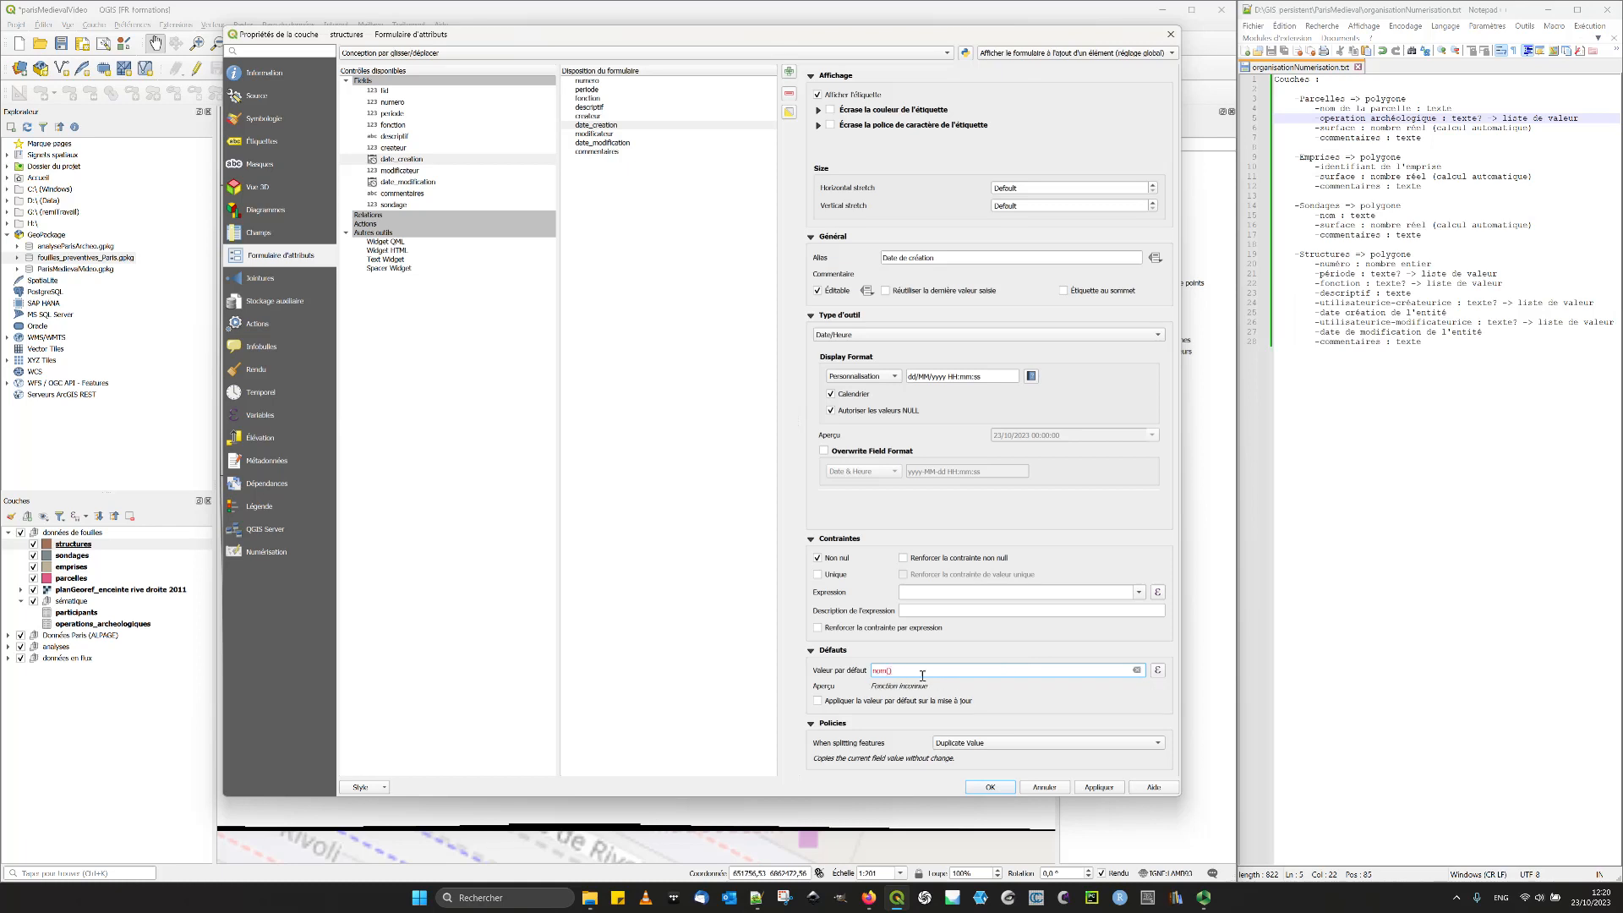
drag(889, 667, 884, 669)
text(w)
mouse_move(852, 708)
click(1100, 788)
- Give the date_modification field the alias "Date de modification"
click(414, 183)
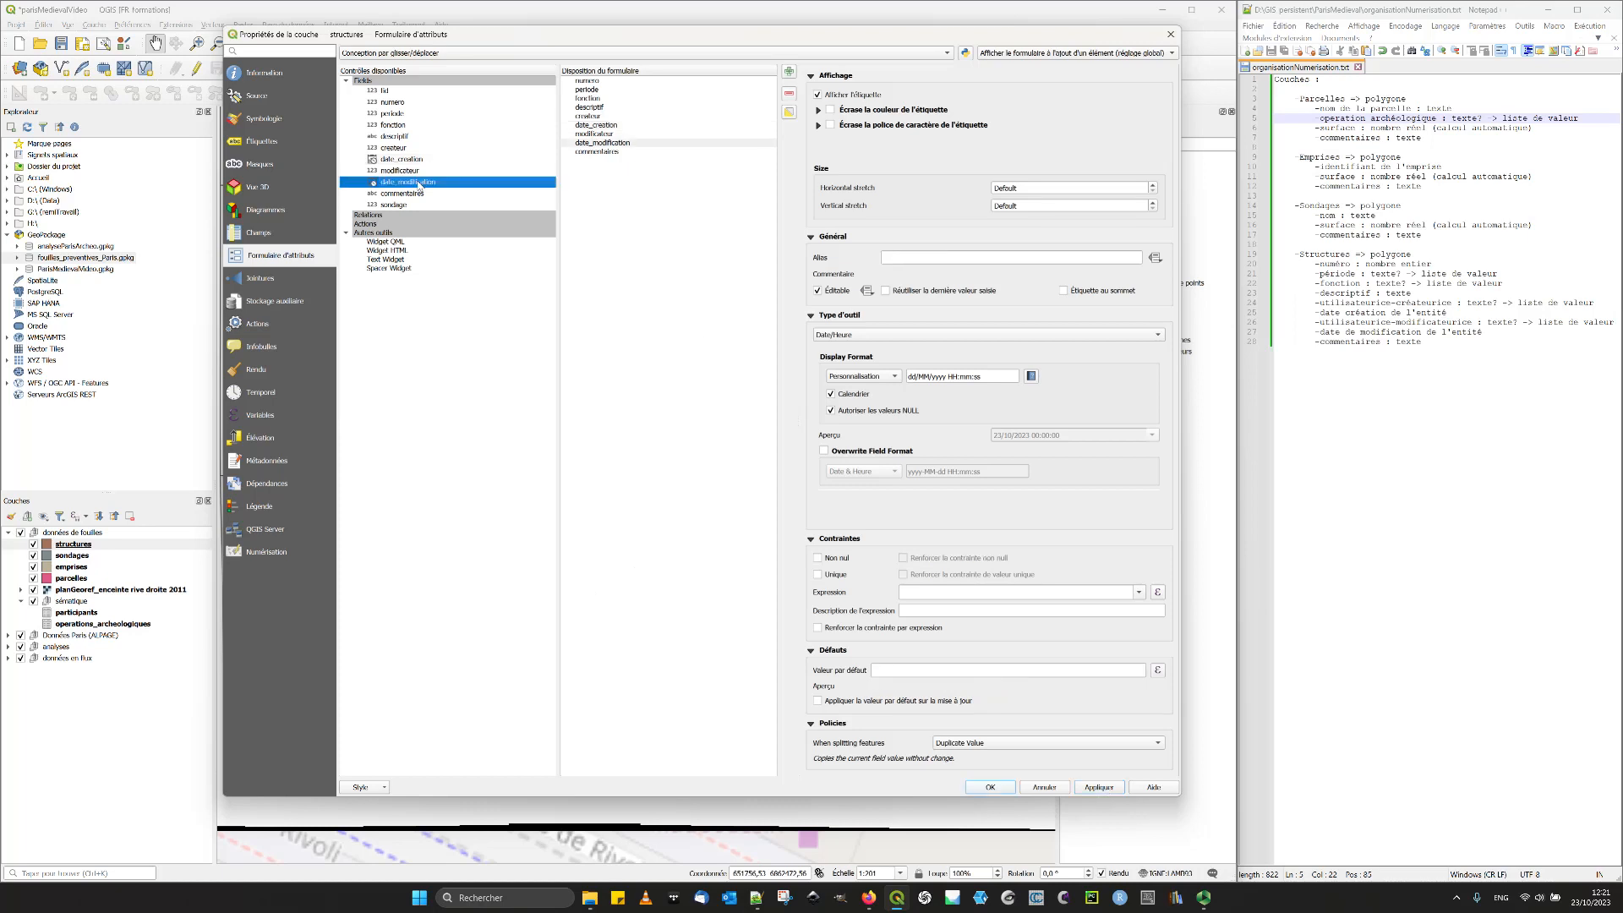
click(947, 257)
text(Date de)
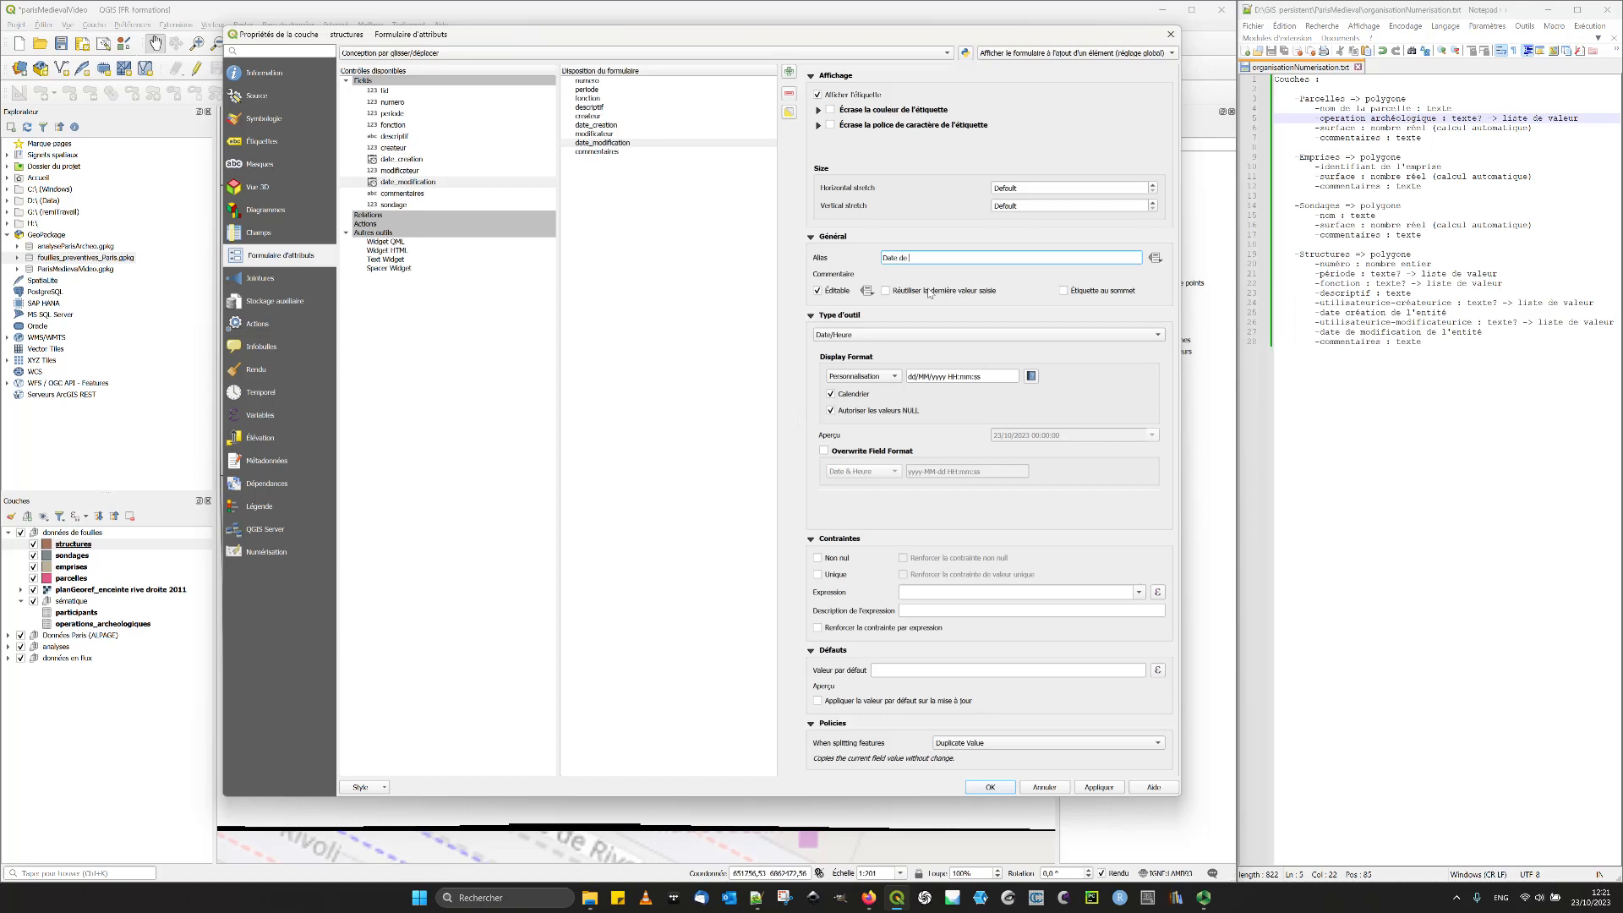
text( odification)
click(910, 259)
text(m)
- Enforce the Non nul constraint on date_modification and set its default value to now(), applied on update
click(835, 560)
click(981, 562)
click(897, 673)
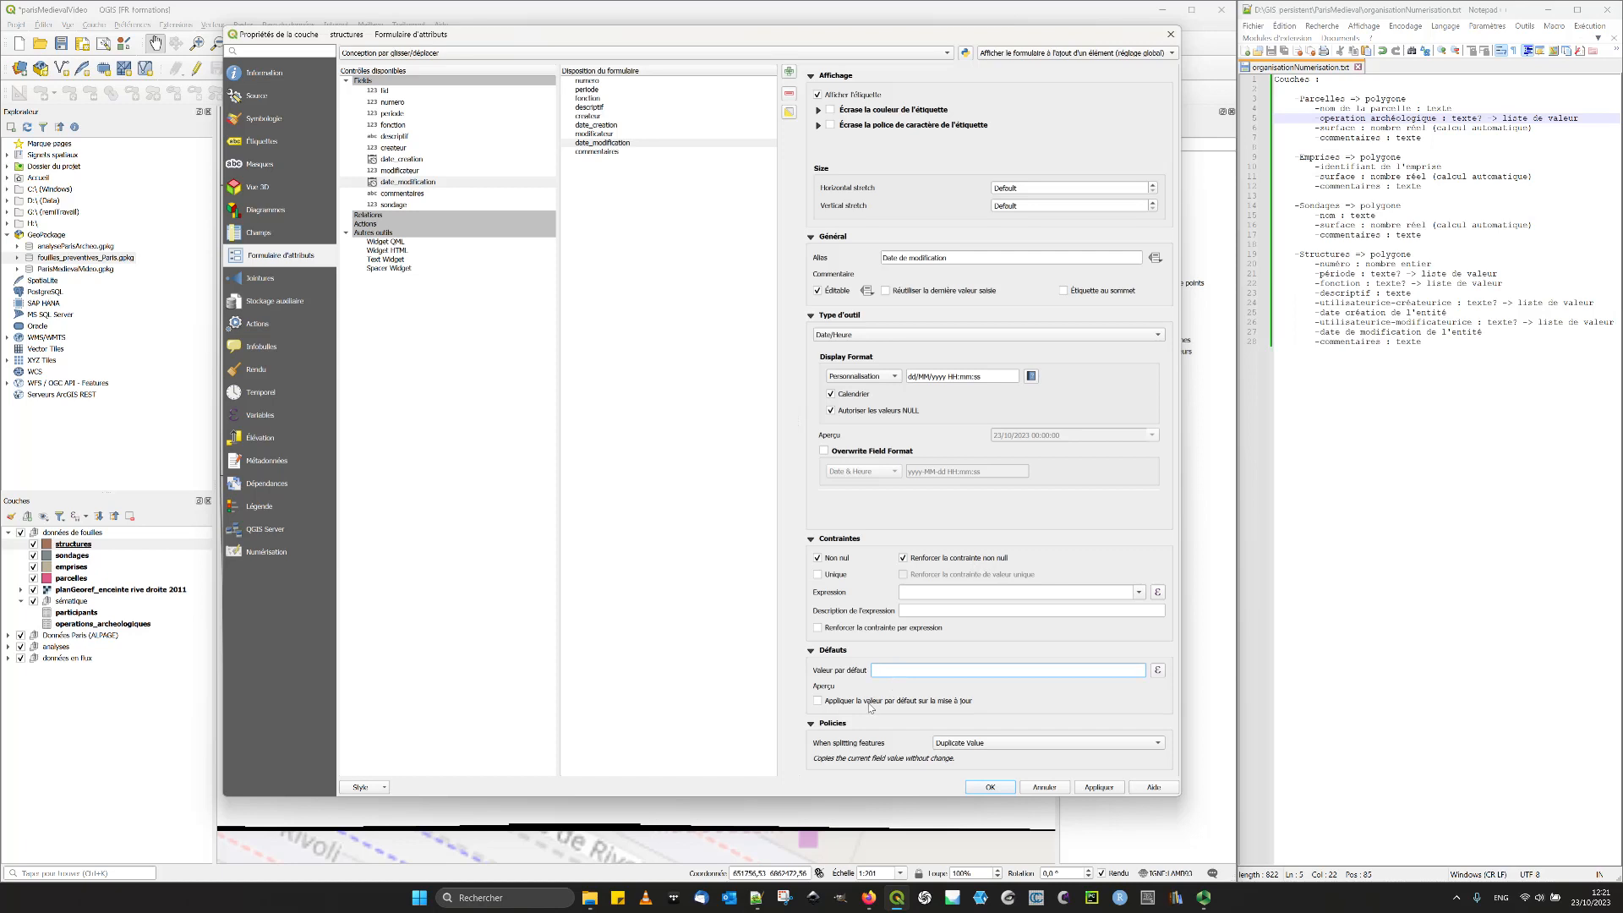
text(now())
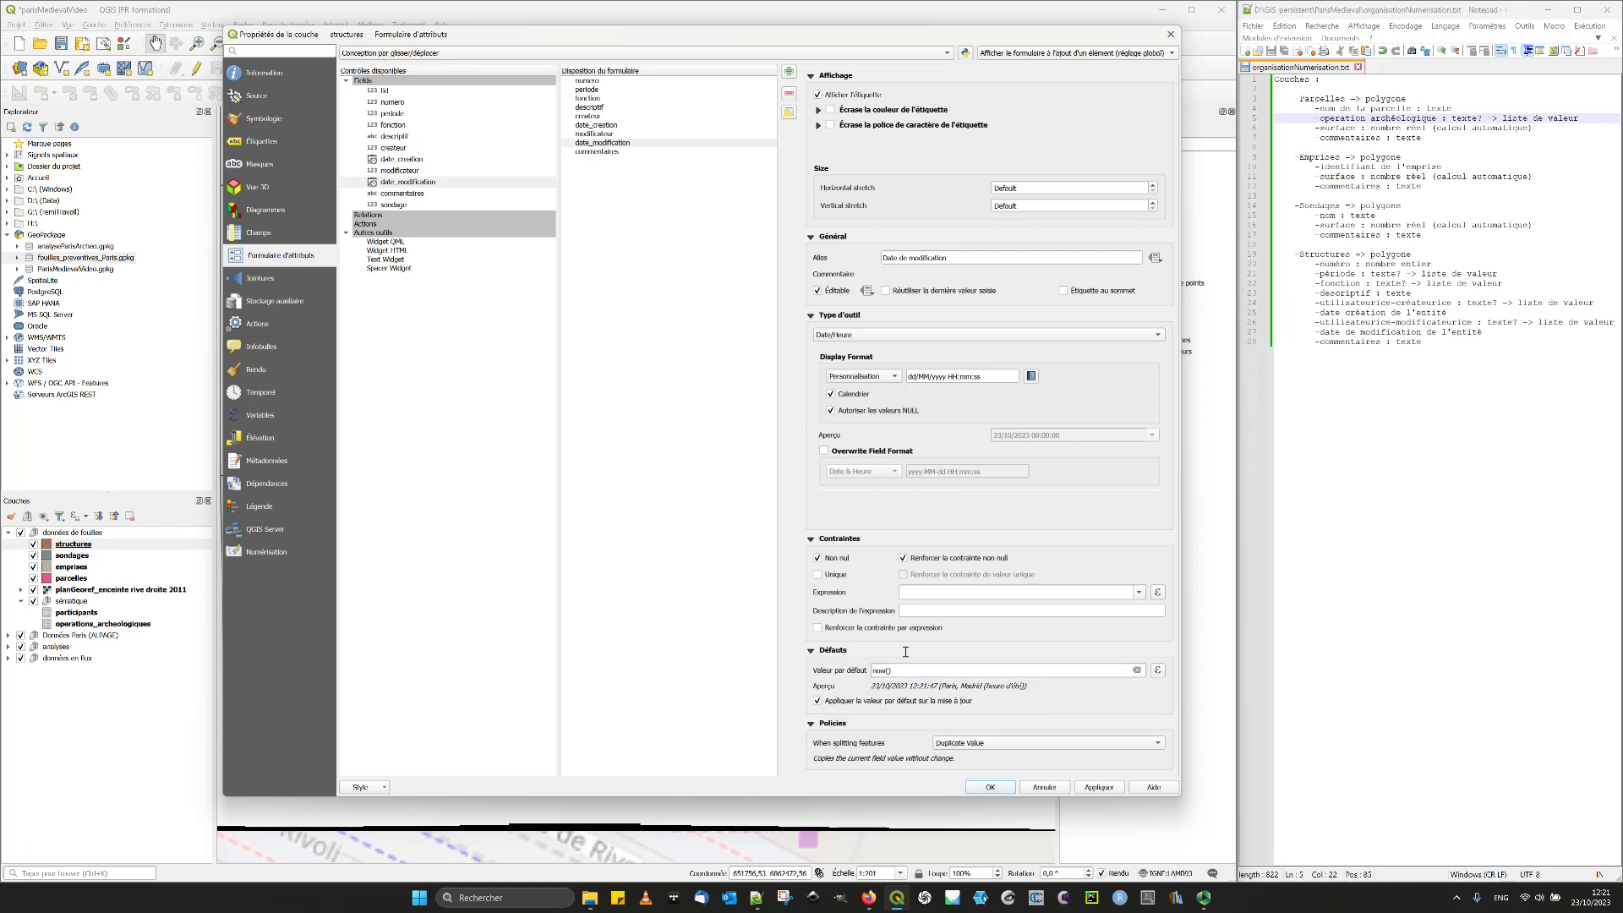
- Give the modificateur field the alias "Modificateurice" and set its widget type to Valeur relationnelle
key(Up)
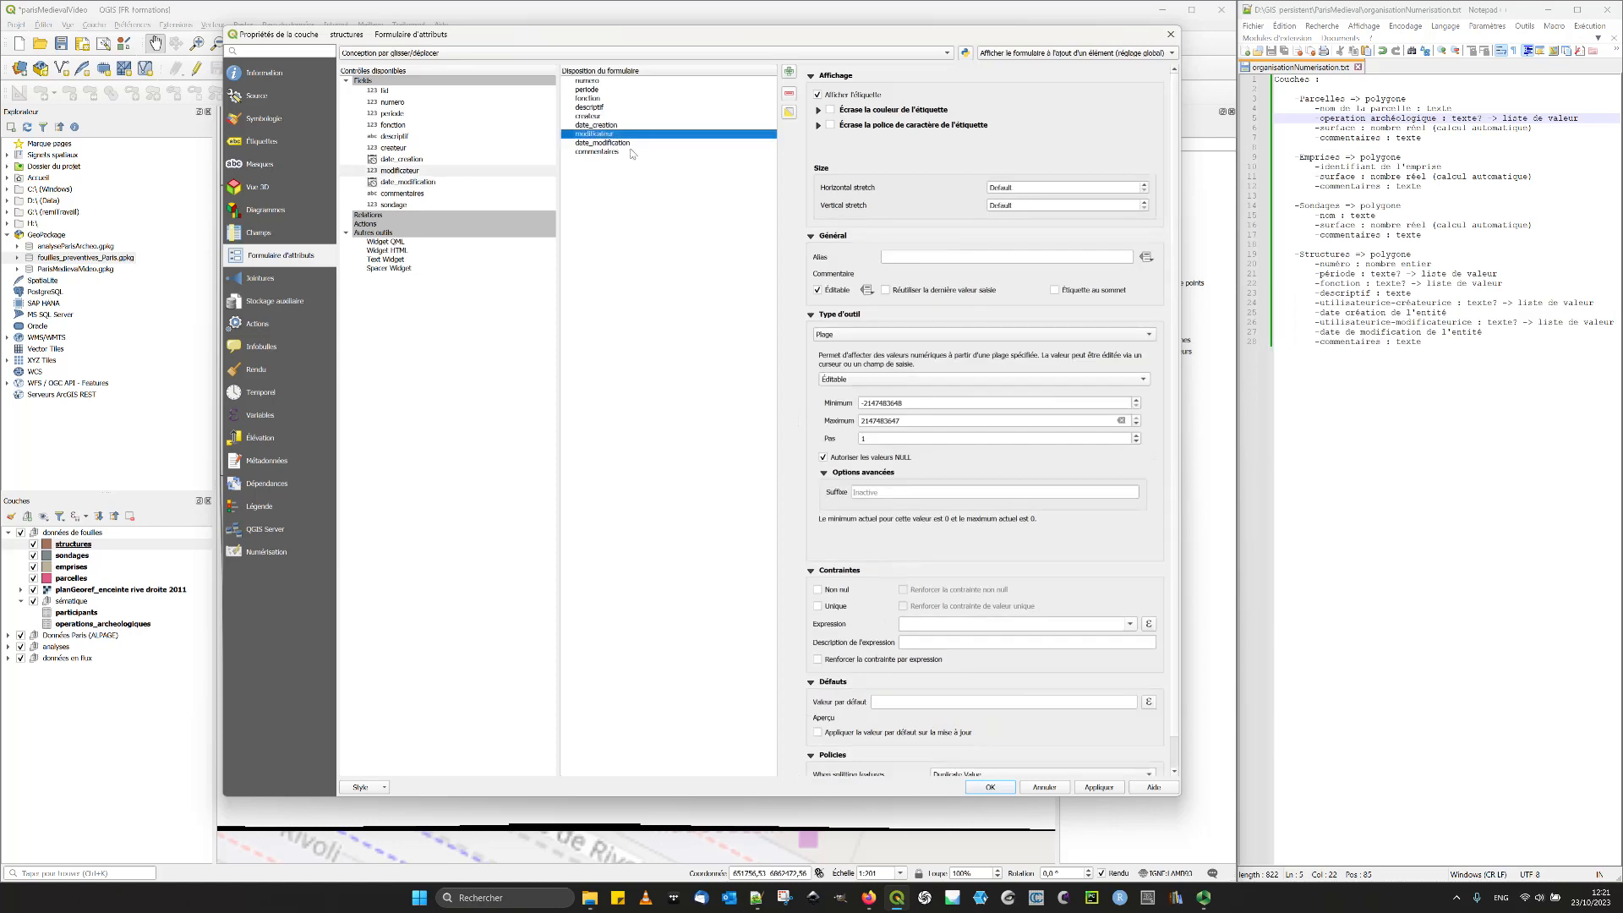
click(928, 257)
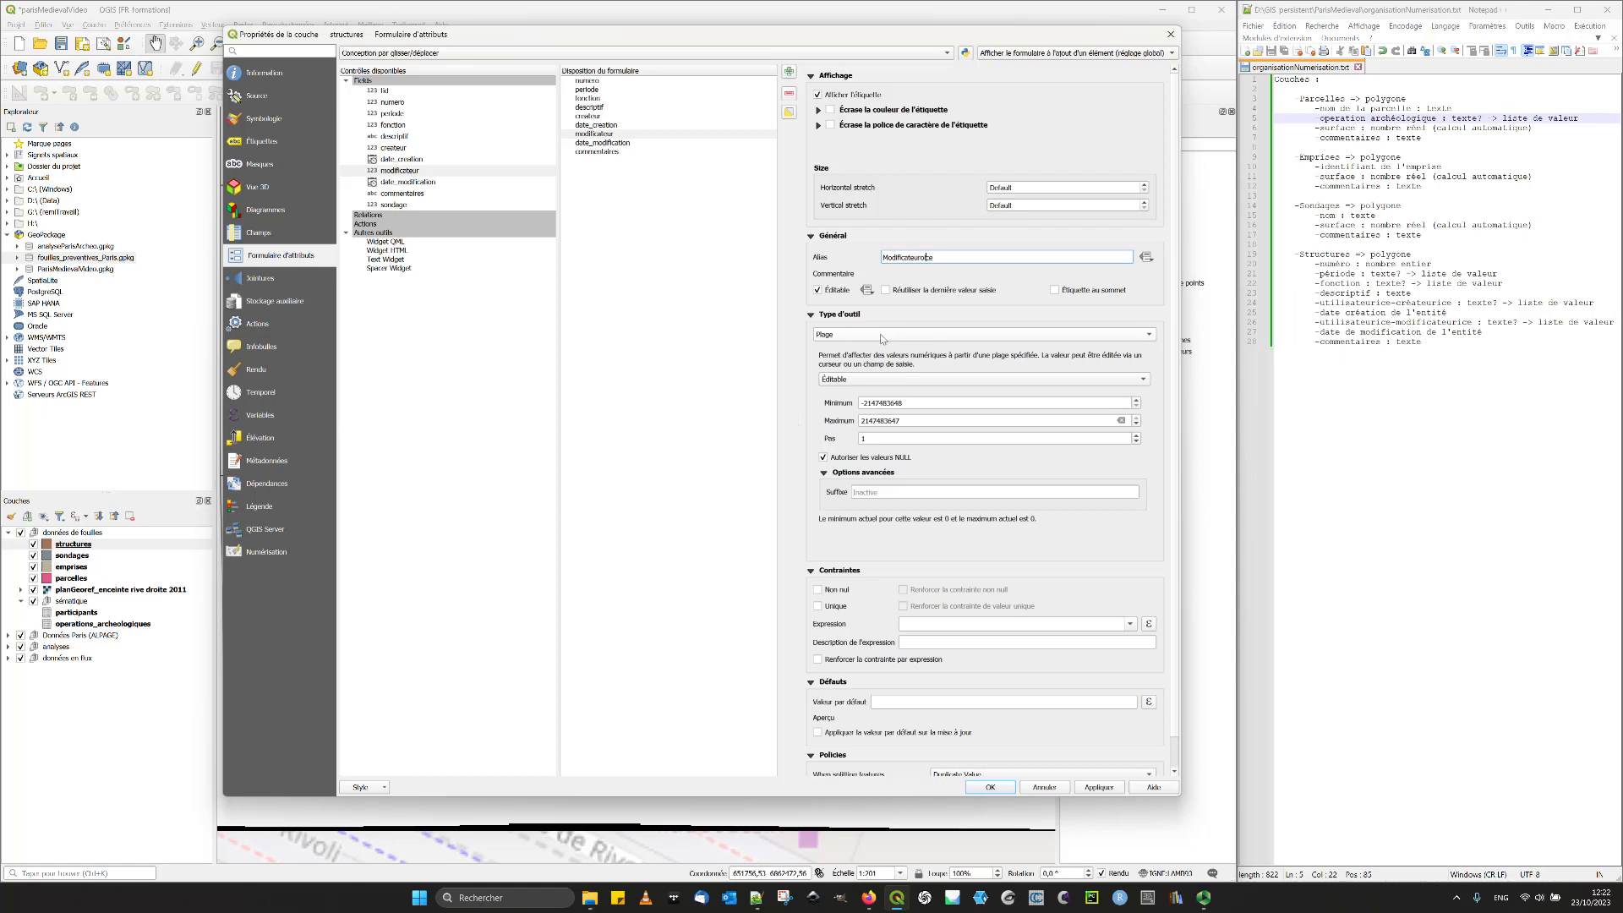
key(BackSpace)
click(880, 334)
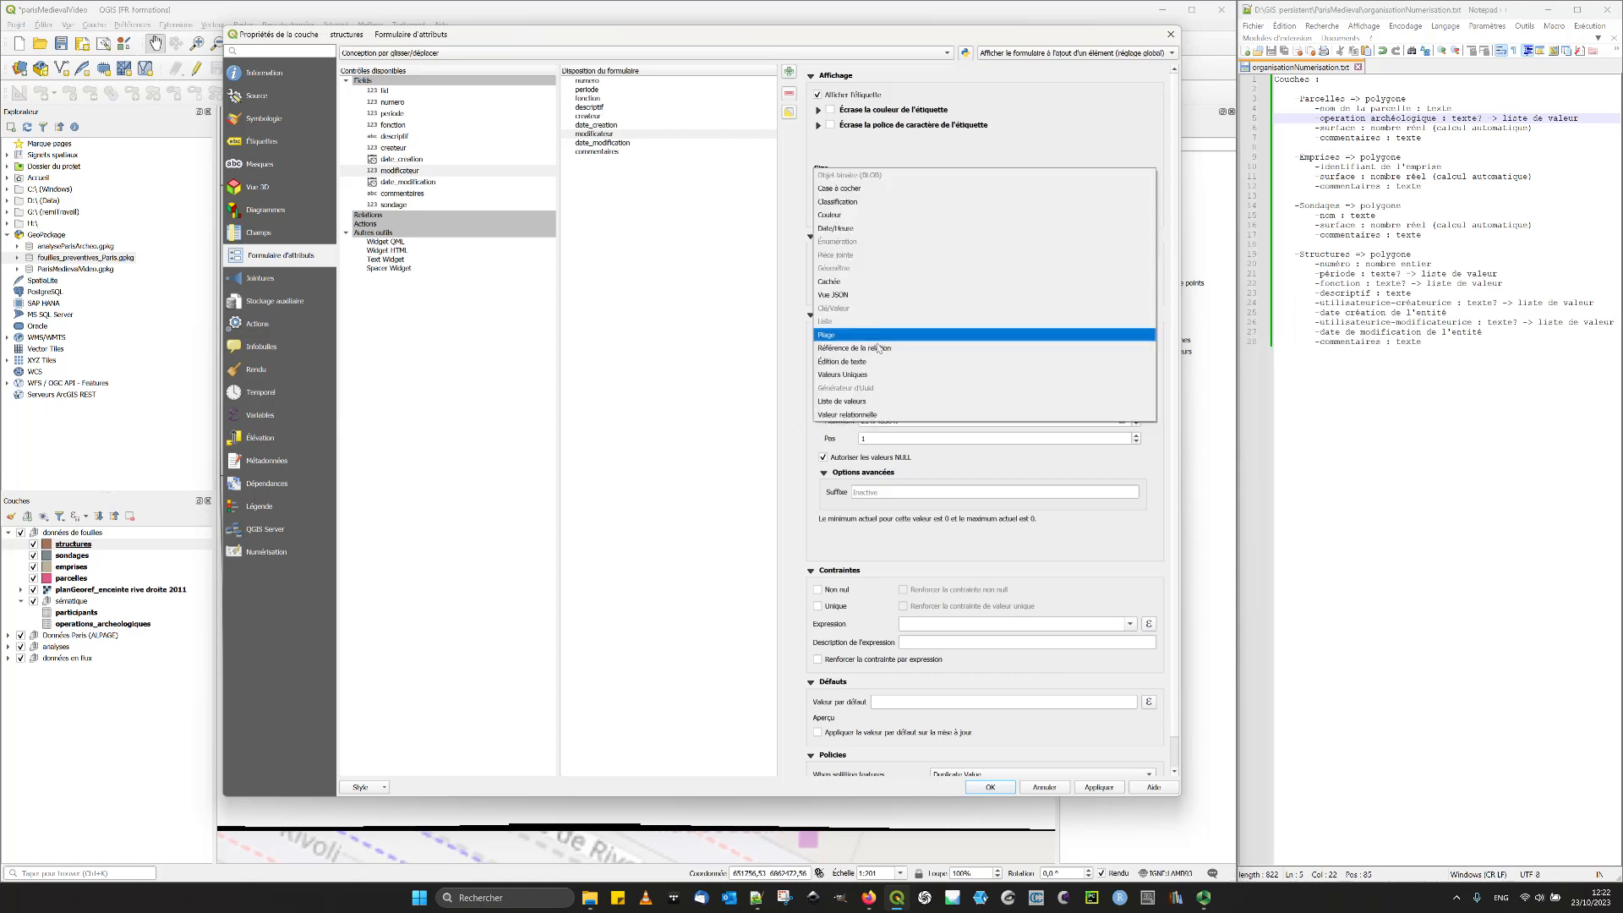
click(852, 403)
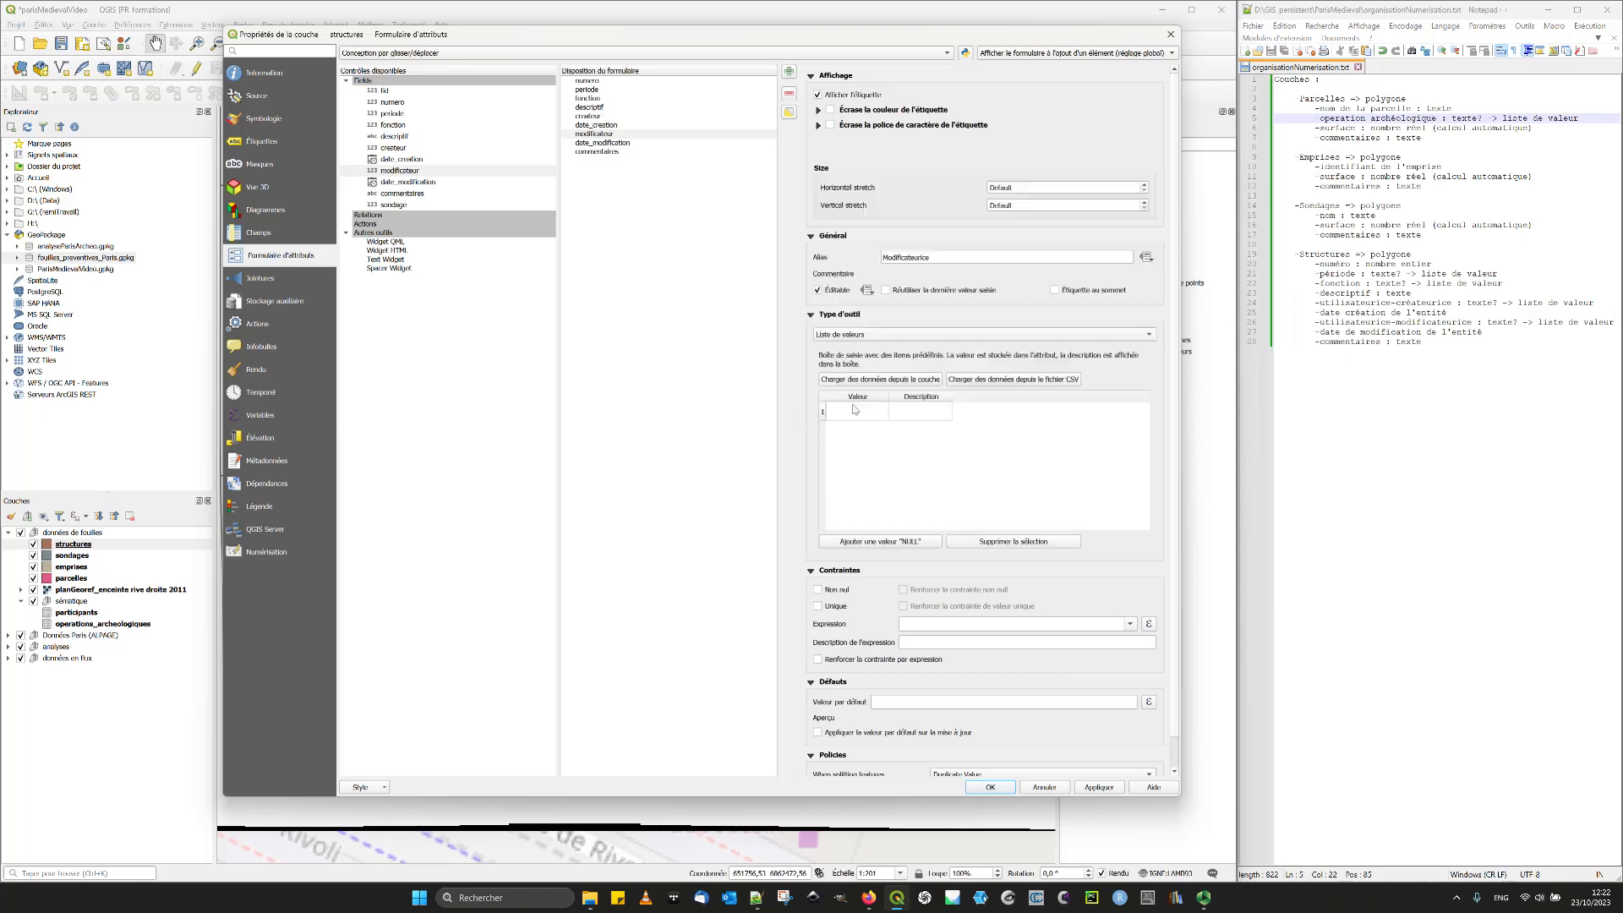
click(869, 335)
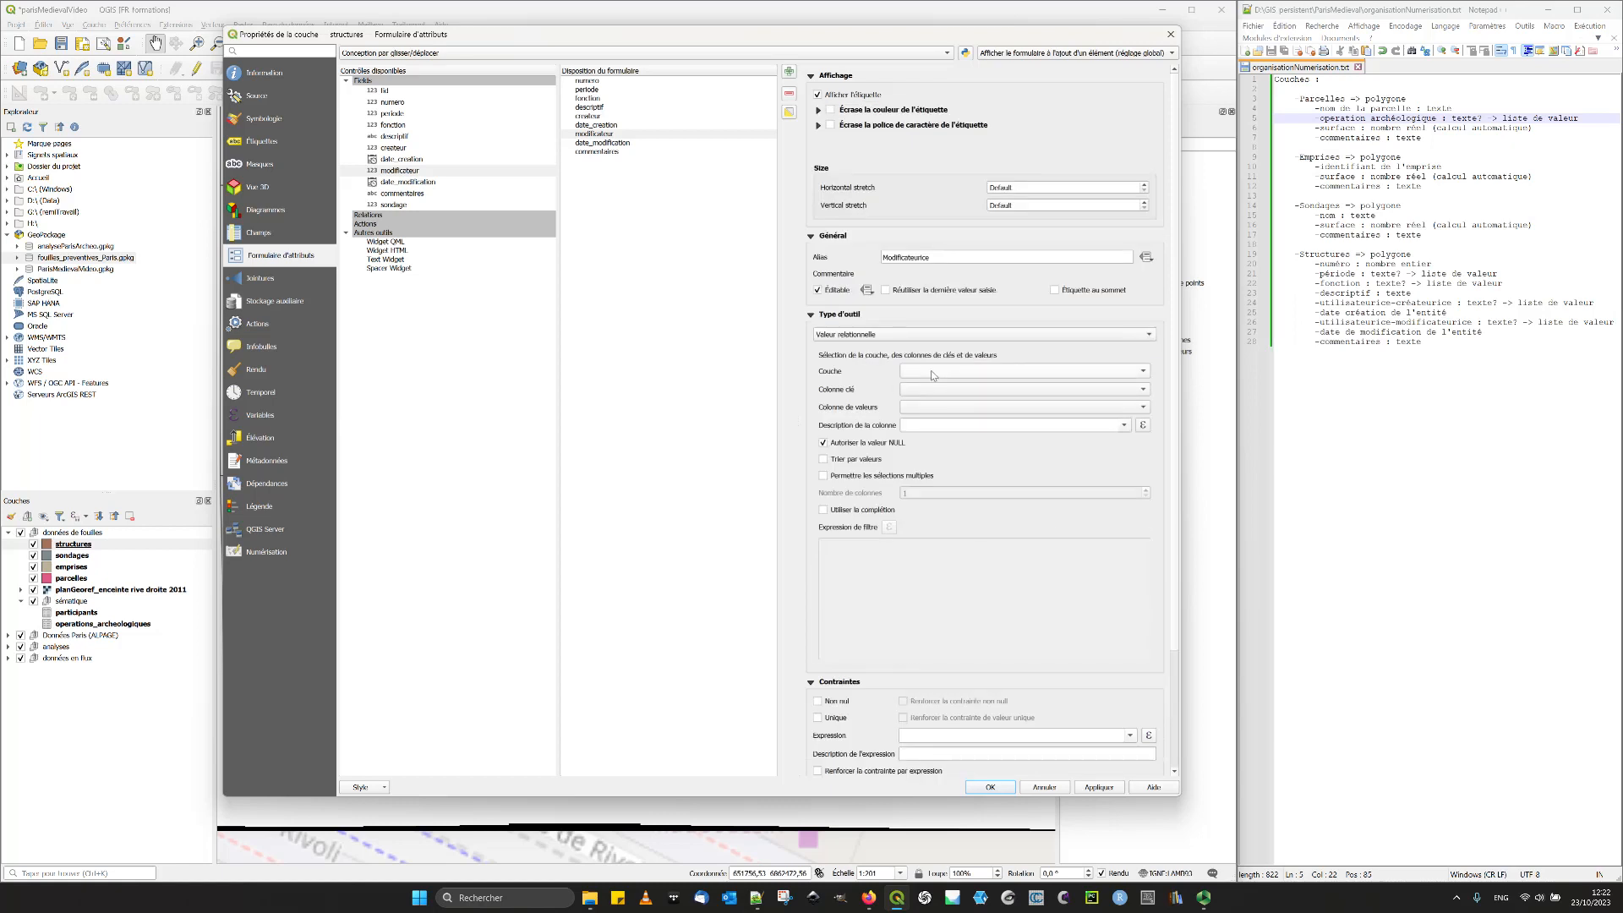
- Link the modificateur field to the participants table with key fid and value column Nom, sorted by value, and apply
click(931, 371)
click(955, 421)
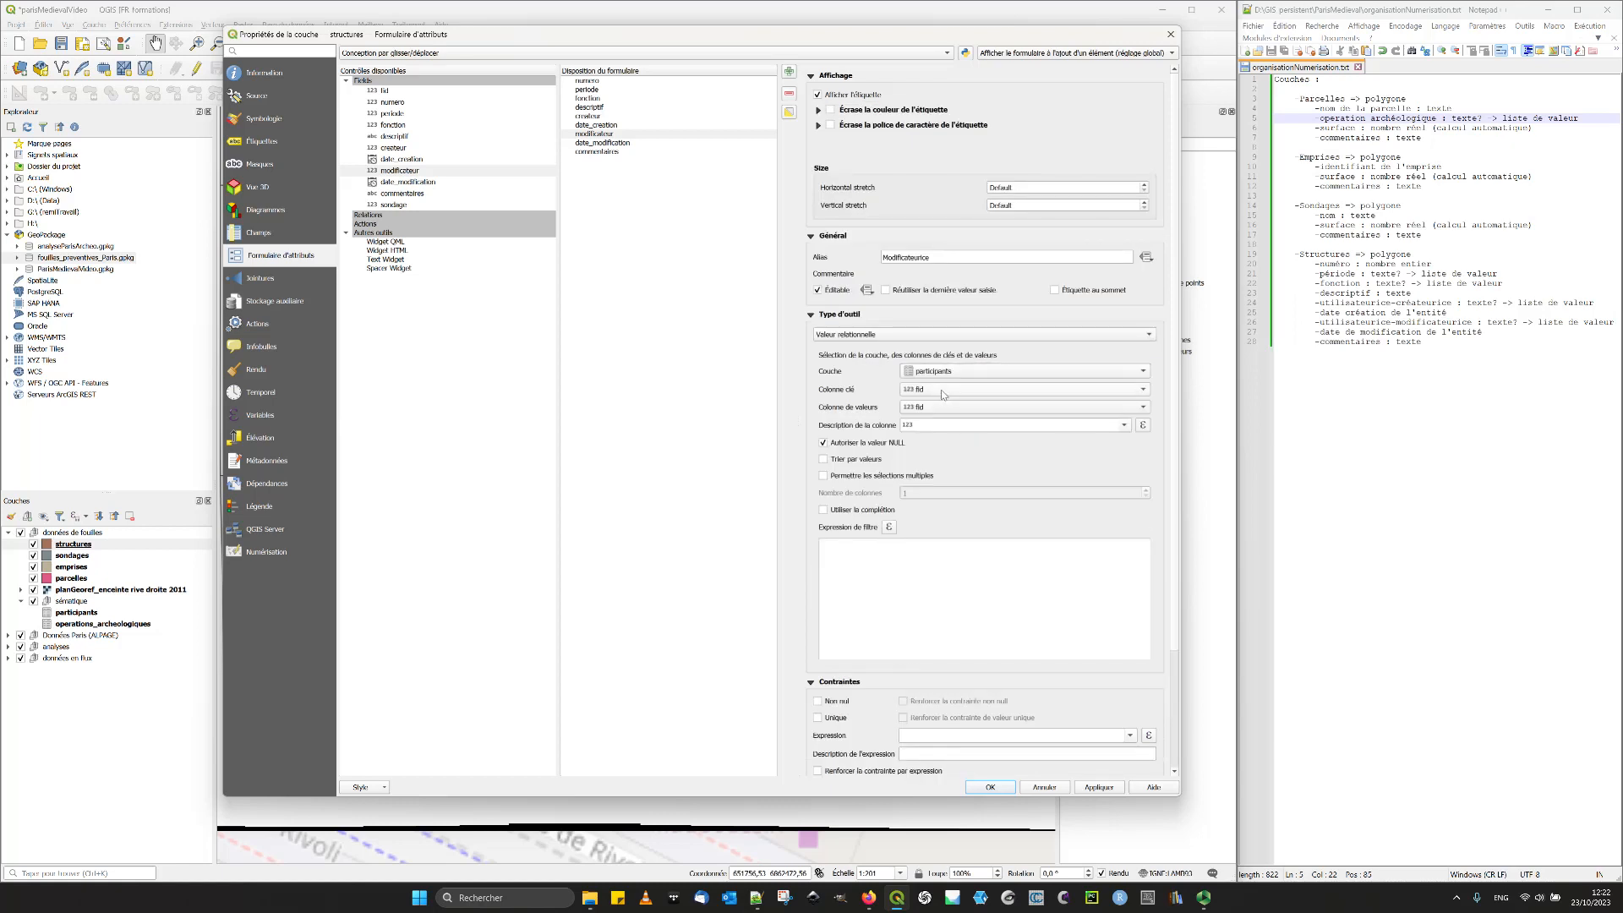
click(934, 407)
click(930, 423)
click(843, 462)
click(1099, 787)
- Give the createur field the alias "Créateurice"
click(610, 126)
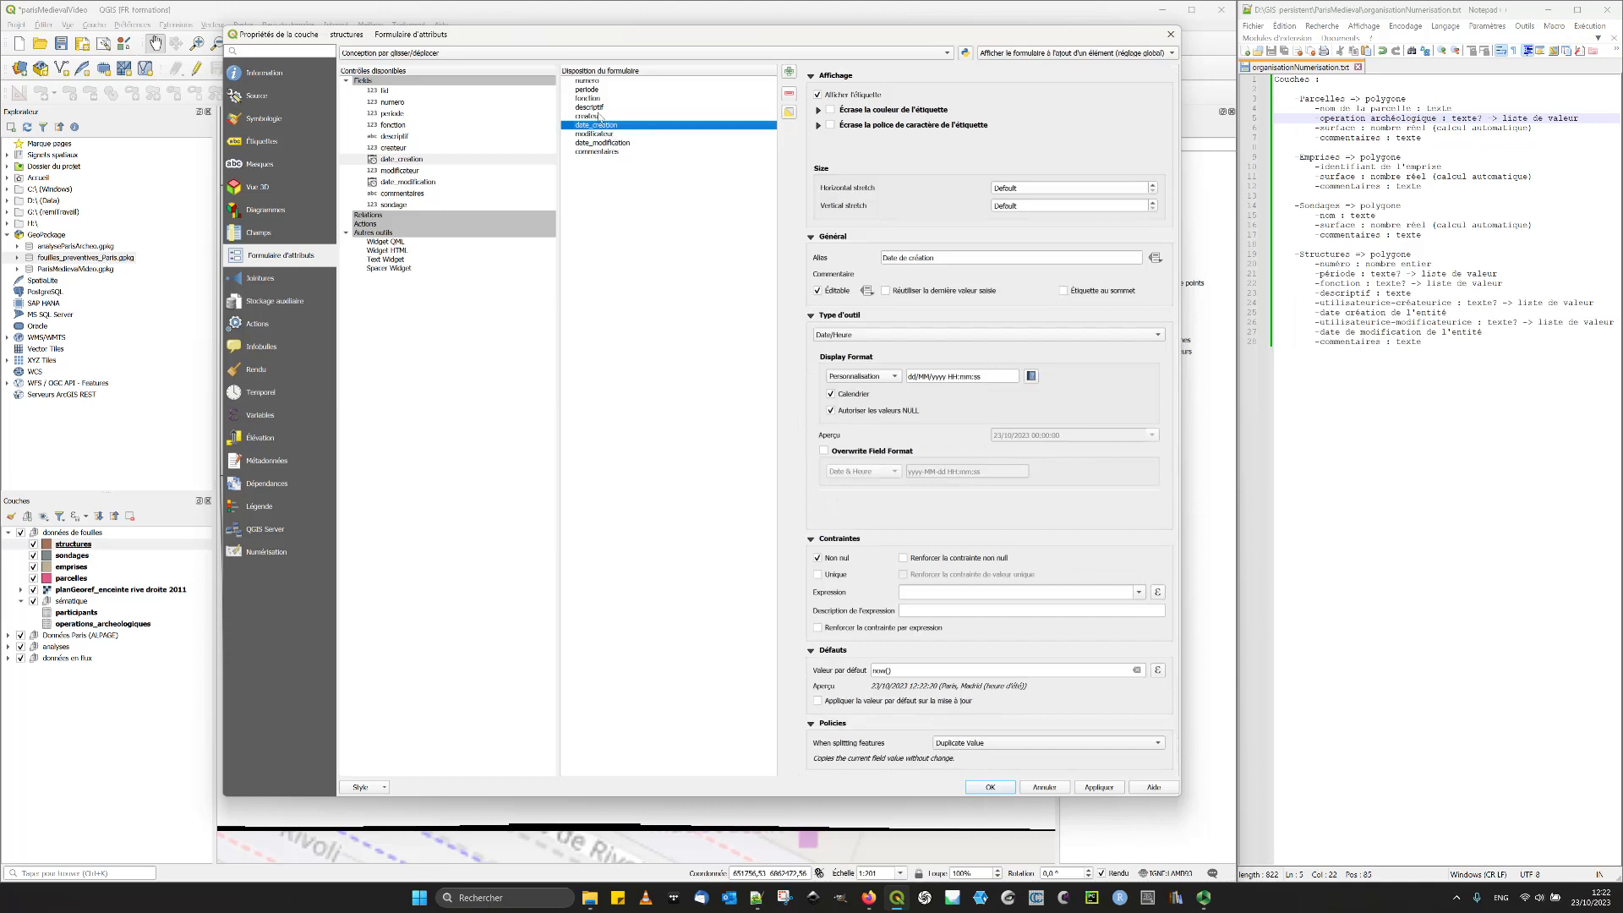
click(600, 116)
click(941, 257)
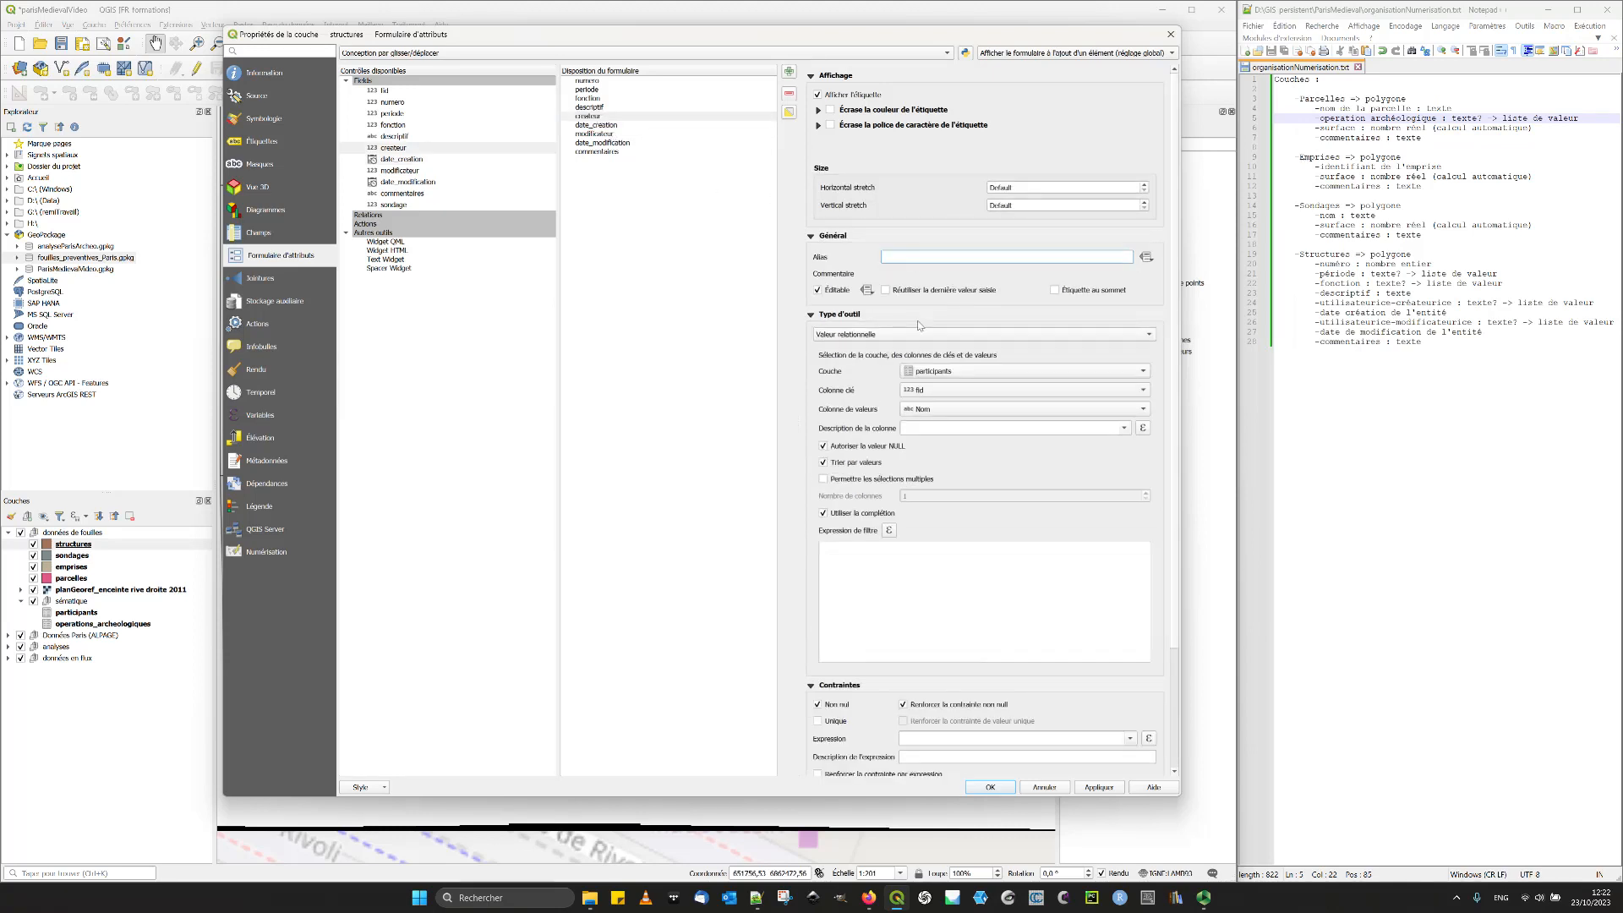
text(Cre)
key(BackSpace)
- Review the settings of the createur, date_creation, modificateur, fonction and descriptif fields in the structures form
click(614, 117)
click(612, 125)
click(609, 134)
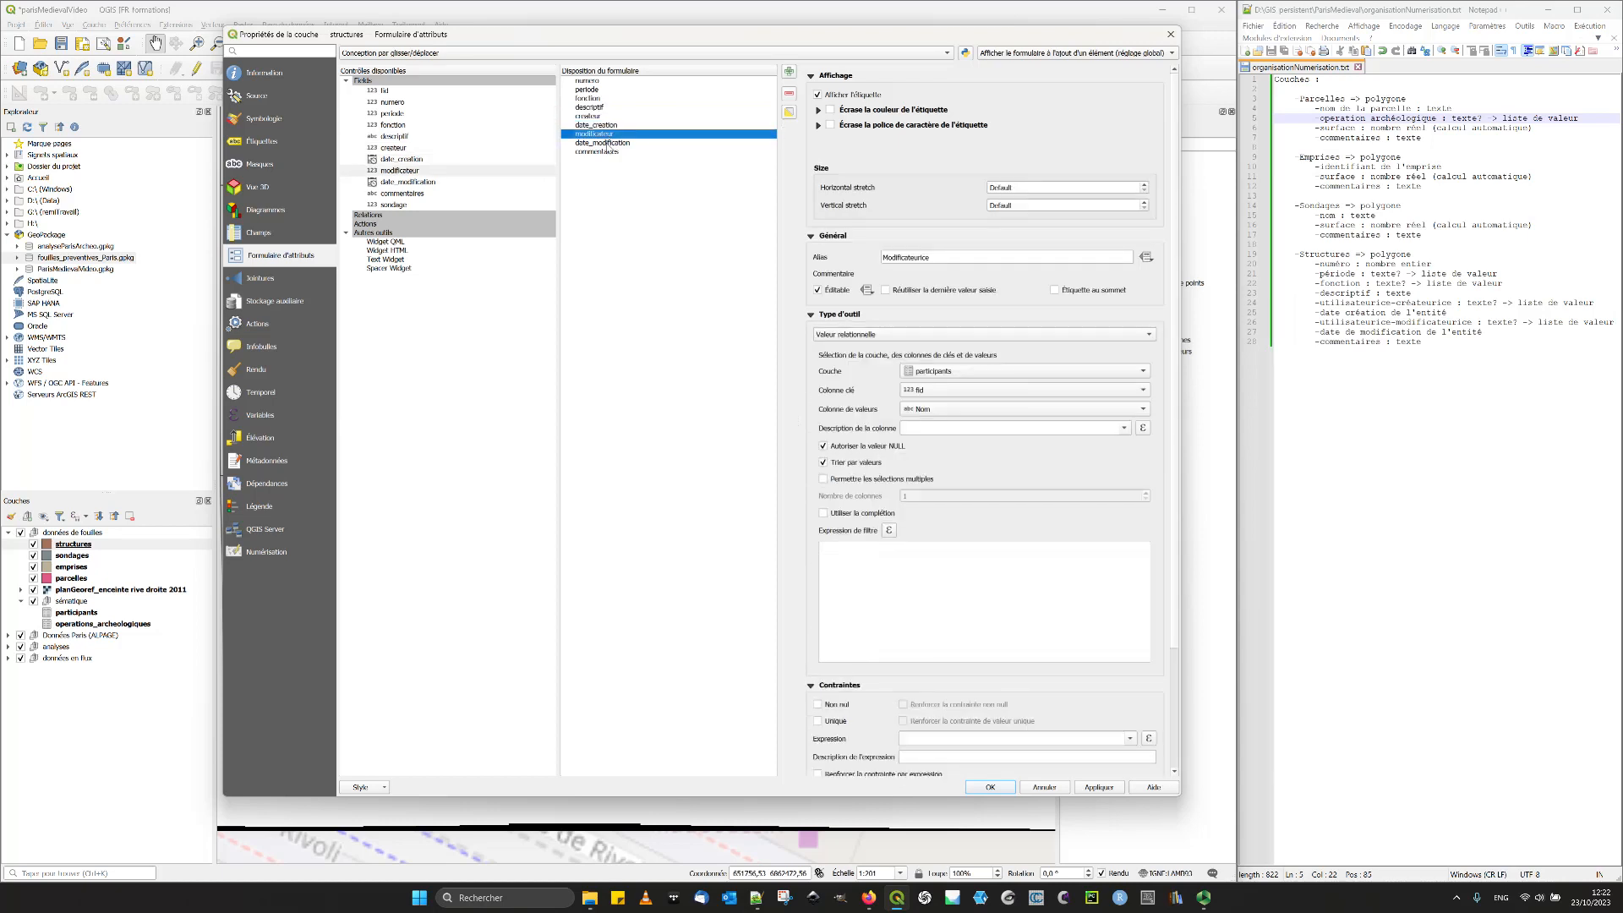
click(599, 99)
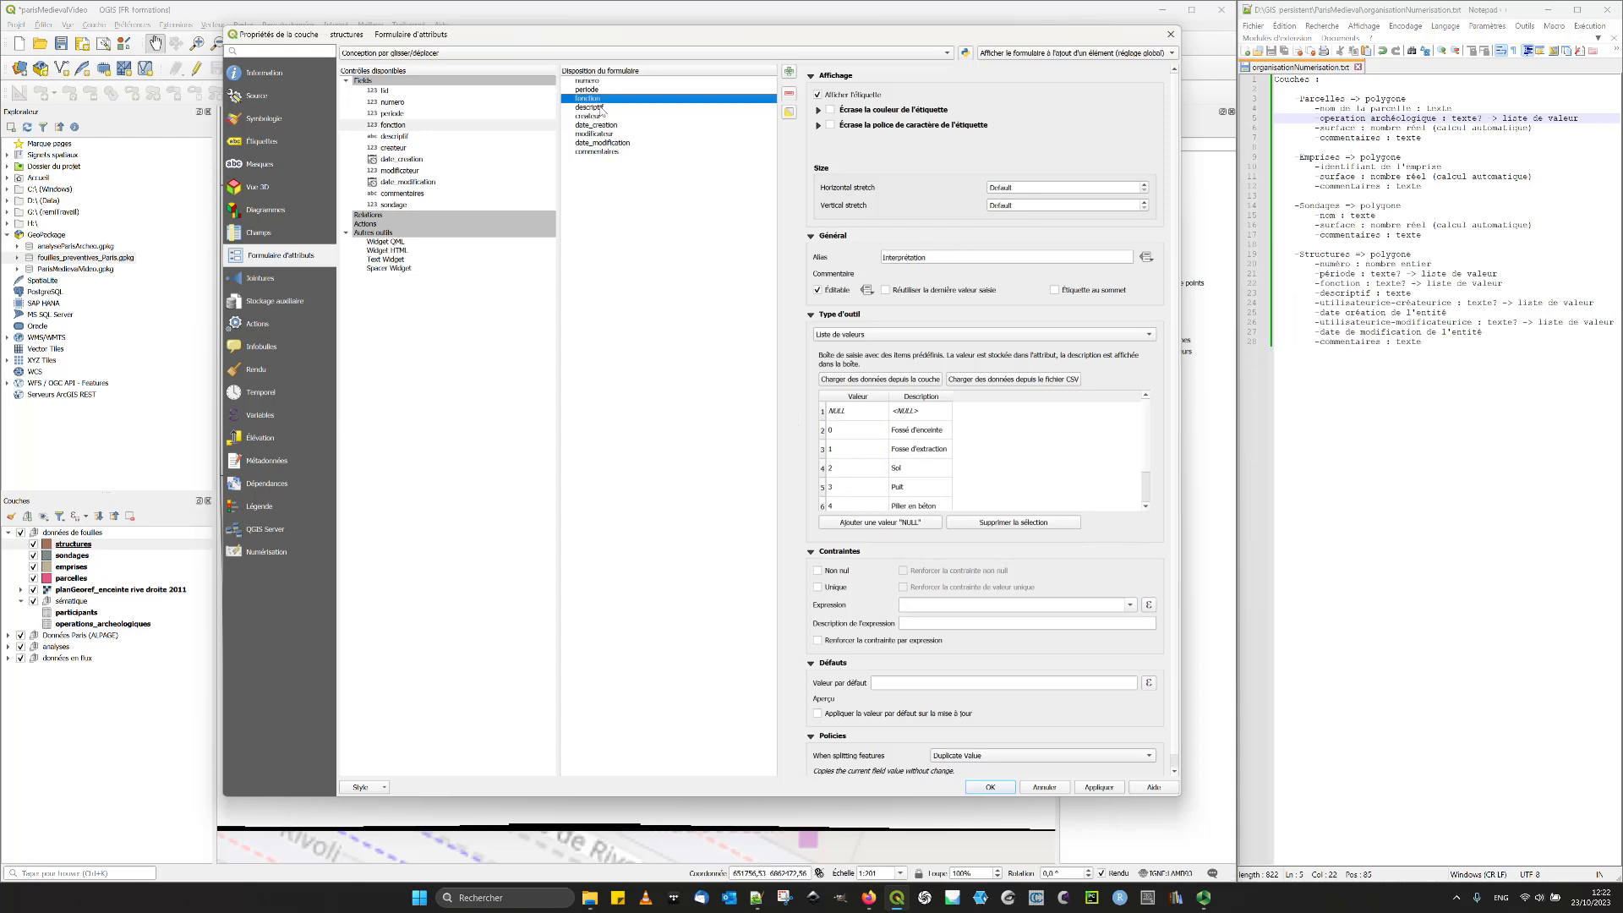
click(602, 108)
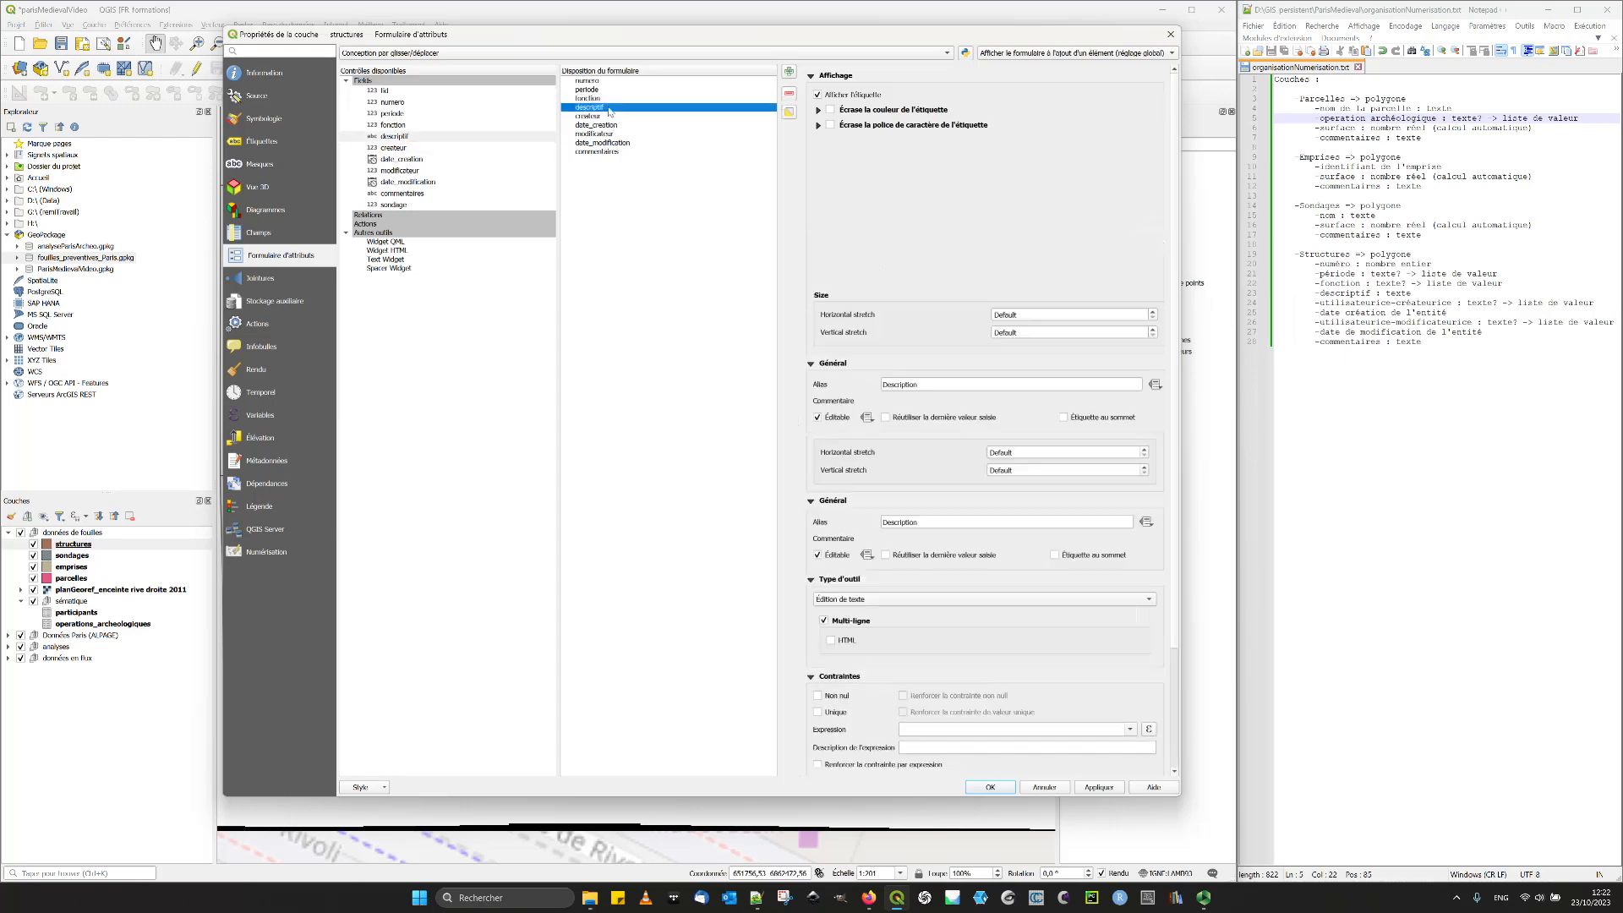
click(605, 117)
- Give the commentaires field the alias "Commentaires", make its text editor multi-line, and apply and close the structures layer properties
key(Down)
key(Down)
key(Down)
key(Down)
click(961, 388)
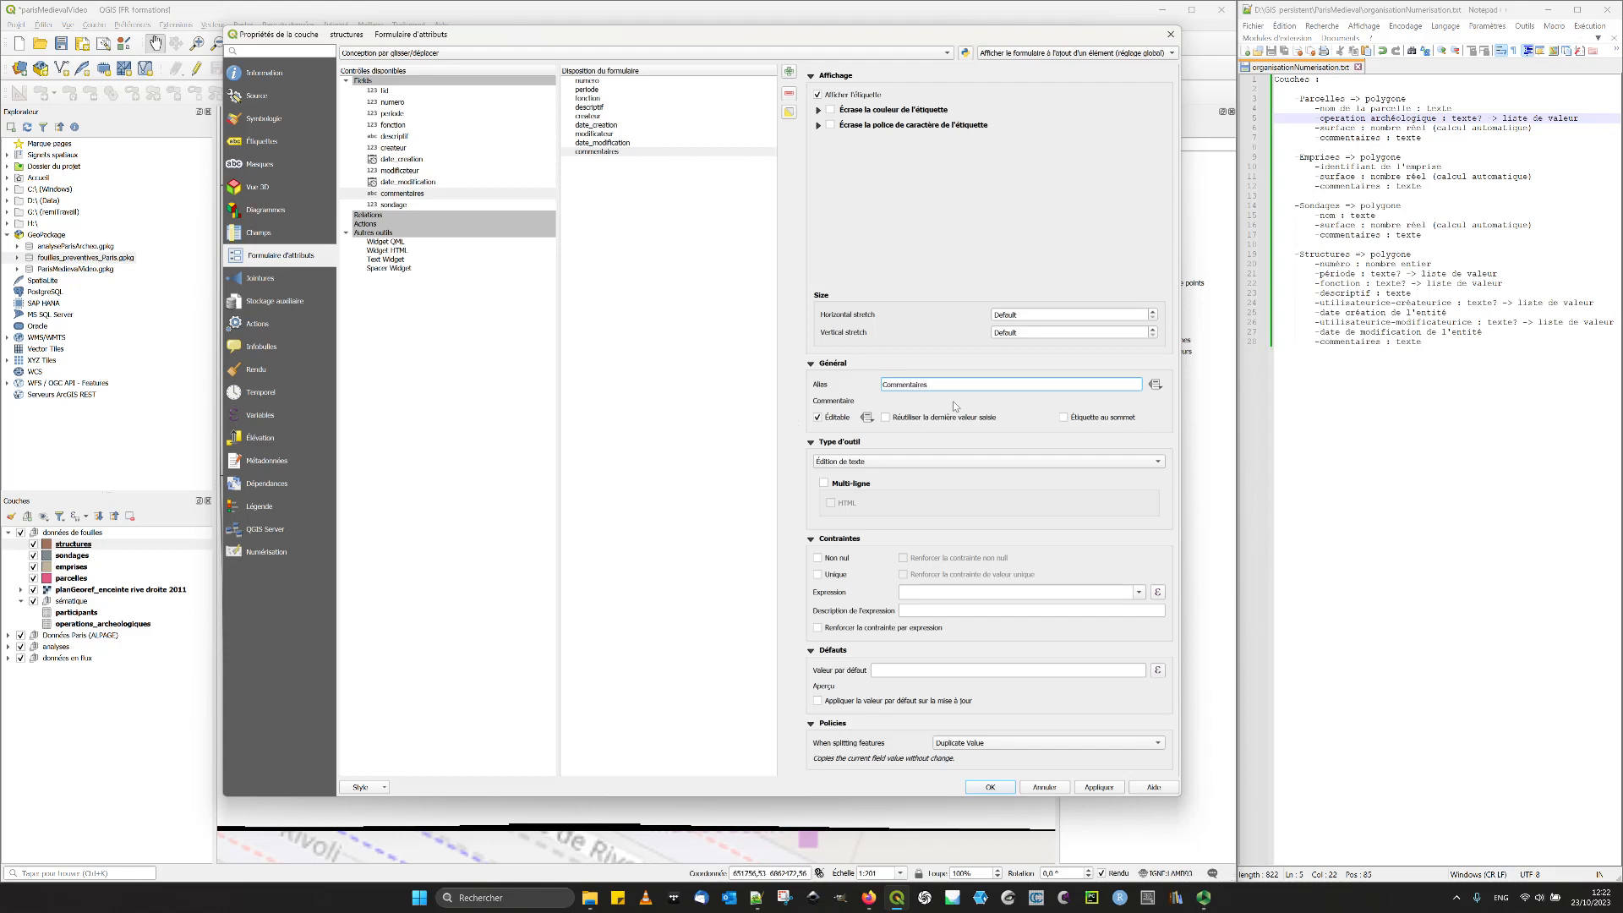
click(824, 483)
click(1111, 789)
click(987, 787)
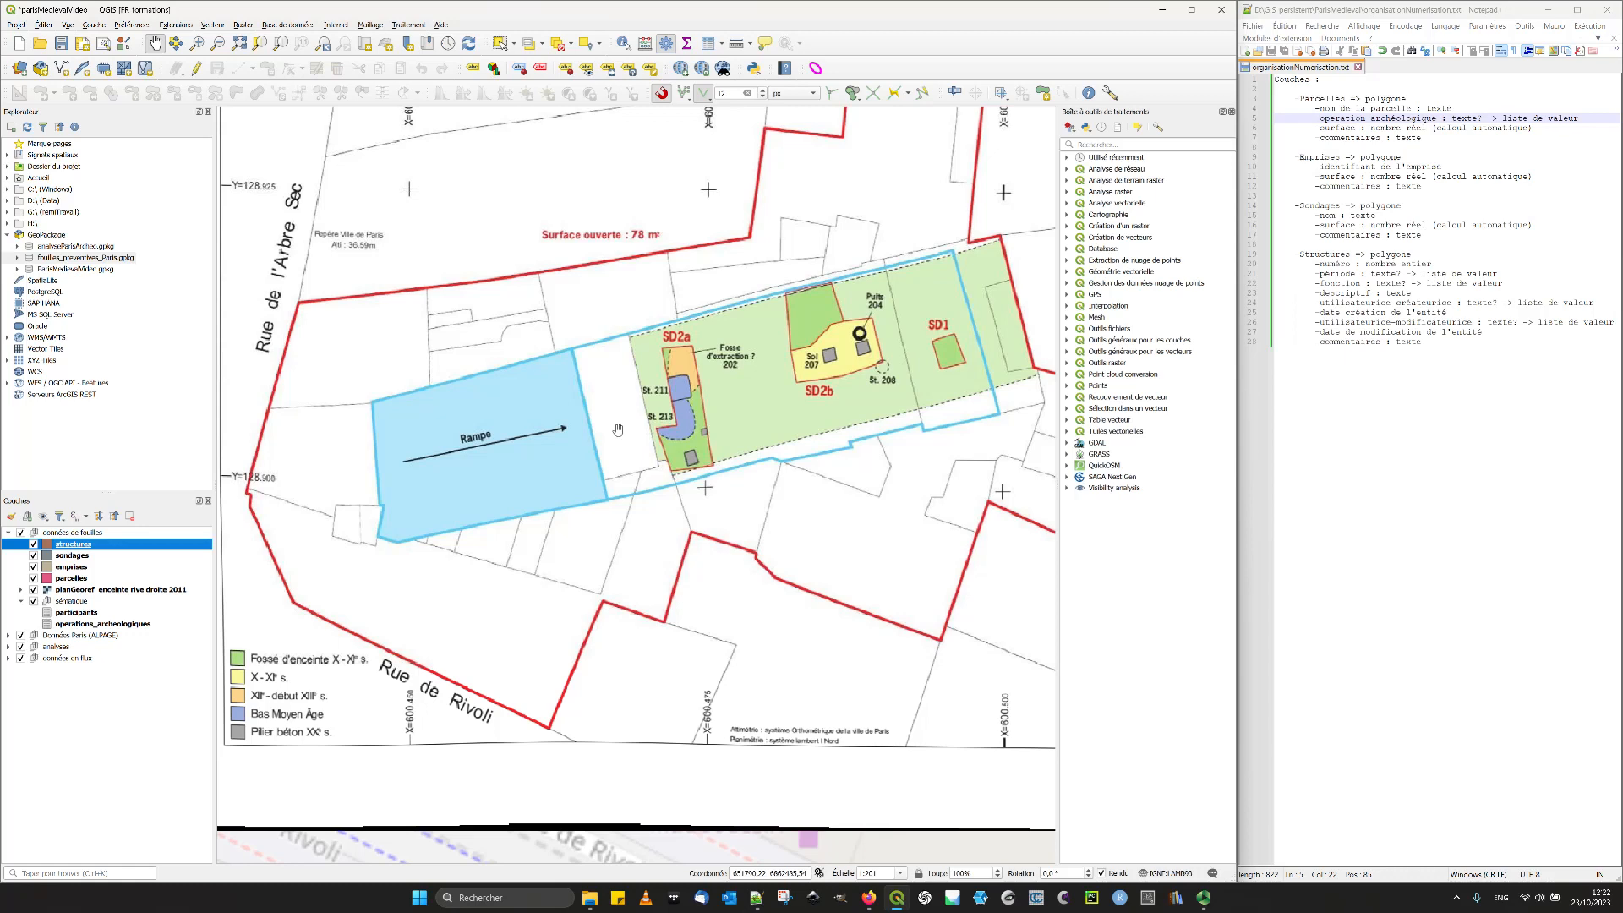
- Check the attribute form layouts of the sondages and emprises layers, closing each properties window without changes
click(98, 558)
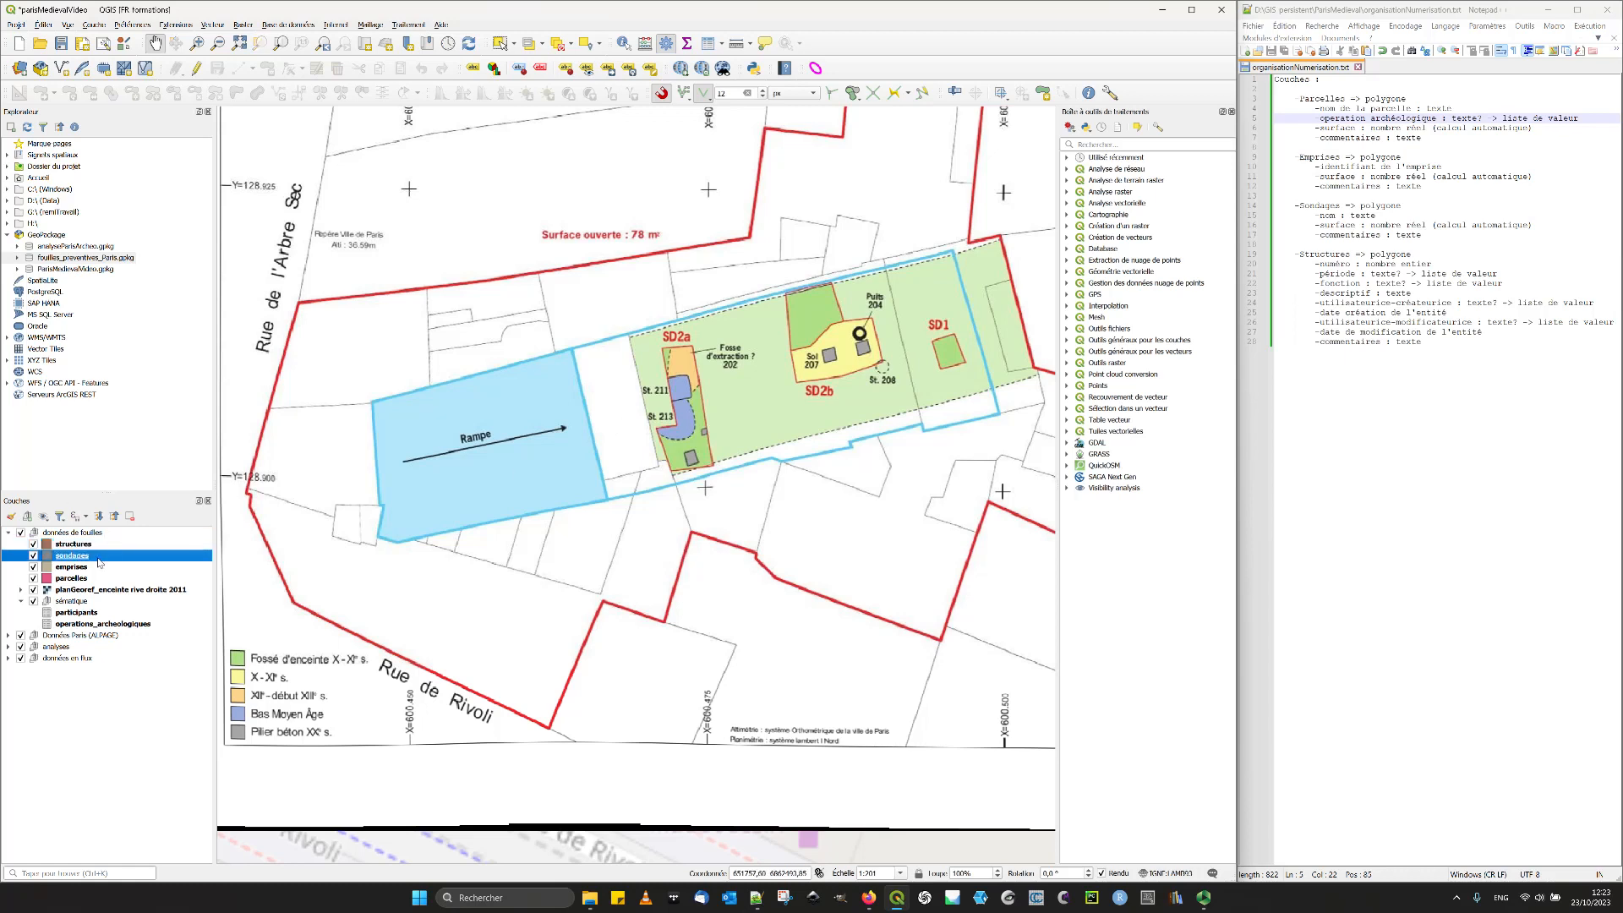
double_click(98, 558)
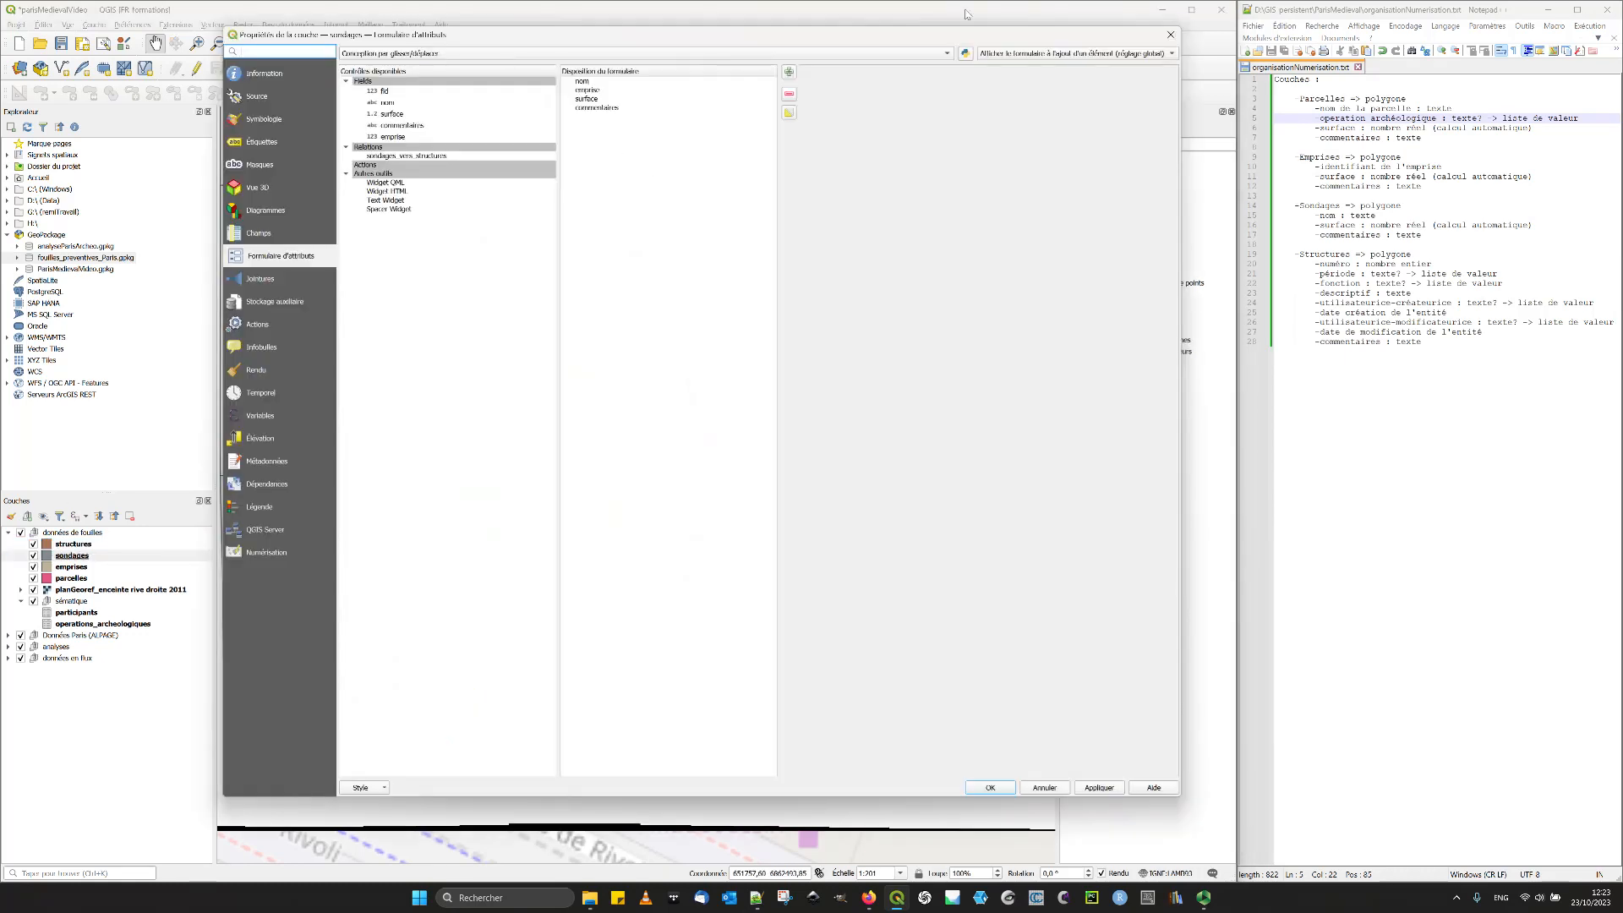
click(1170, 34)
double_click(109, 567)
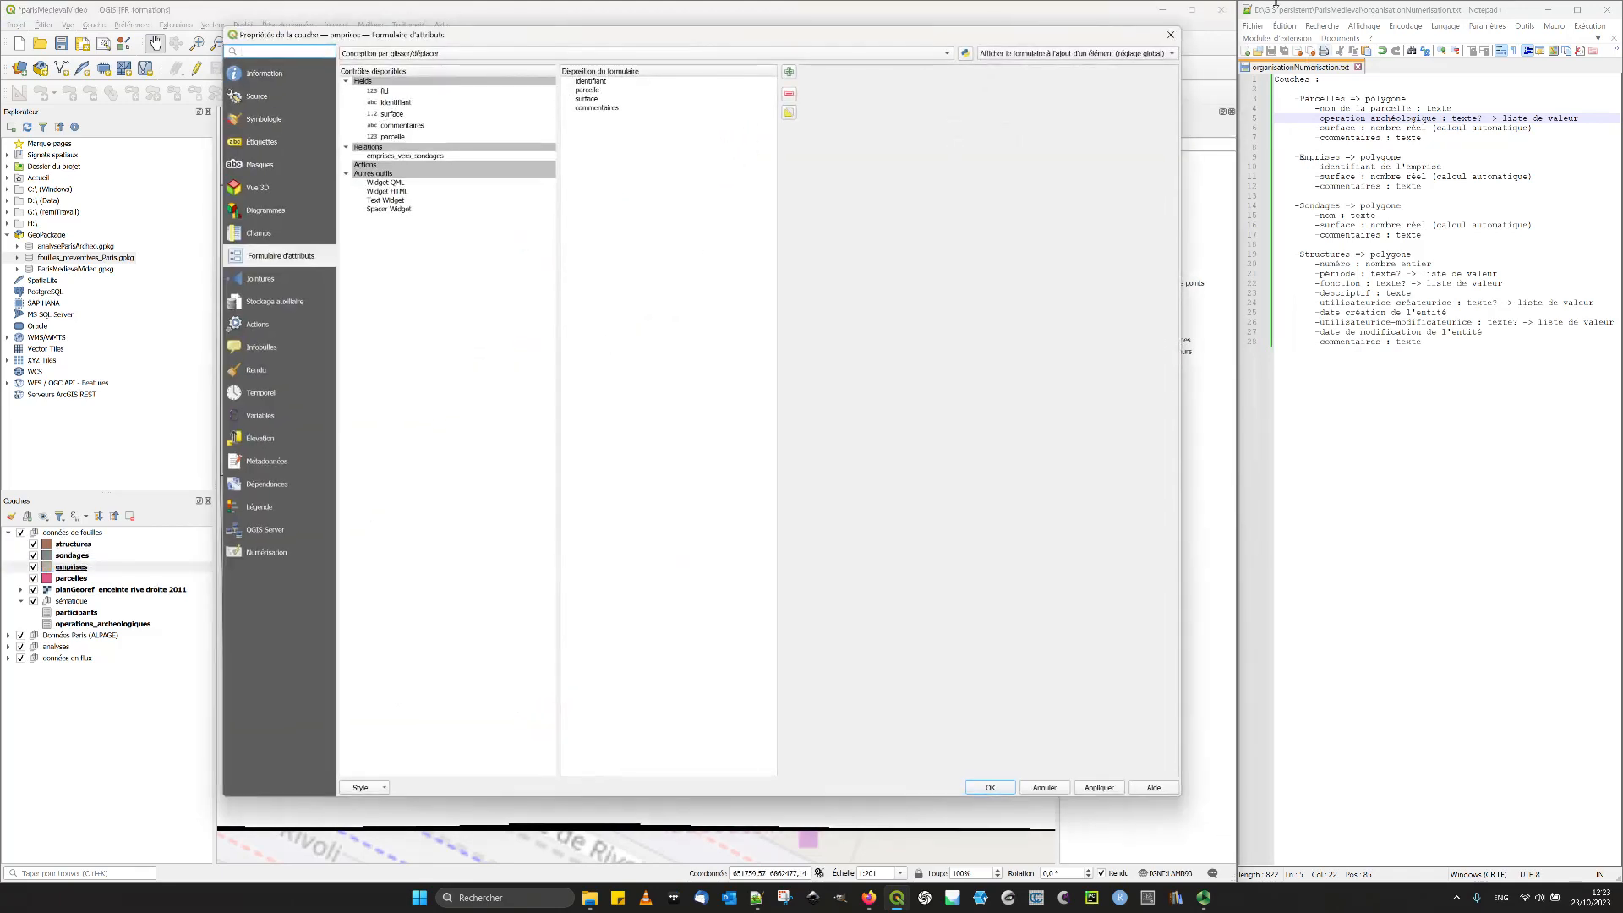
click(1169, 36)
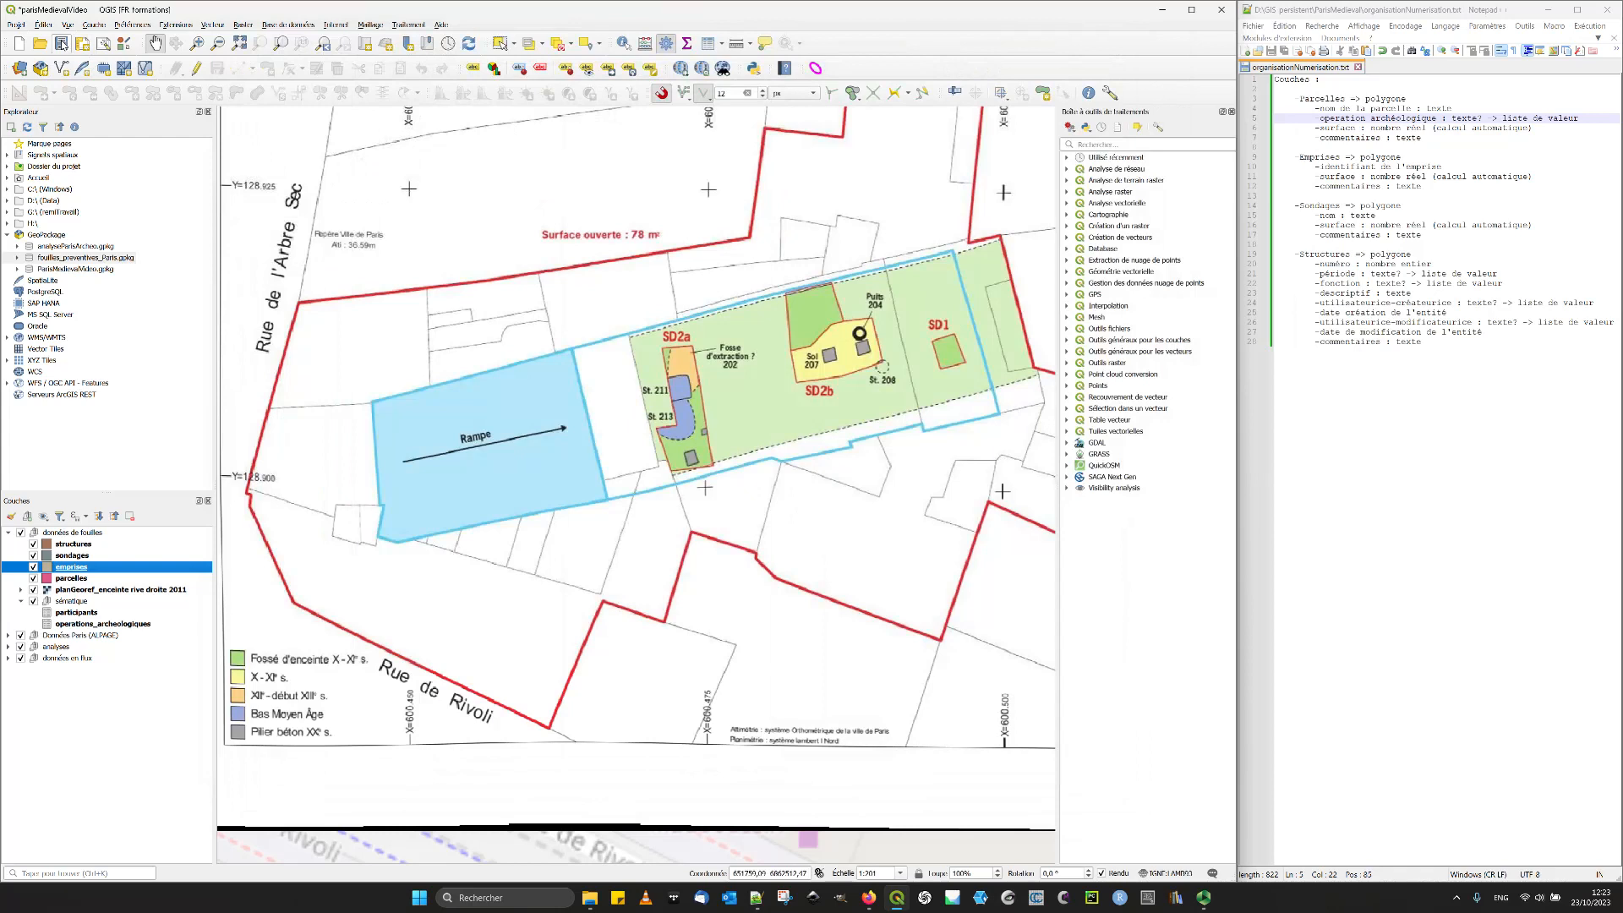
- Open the attribute table of the structures layer and switch it to form view
click(73, 545)
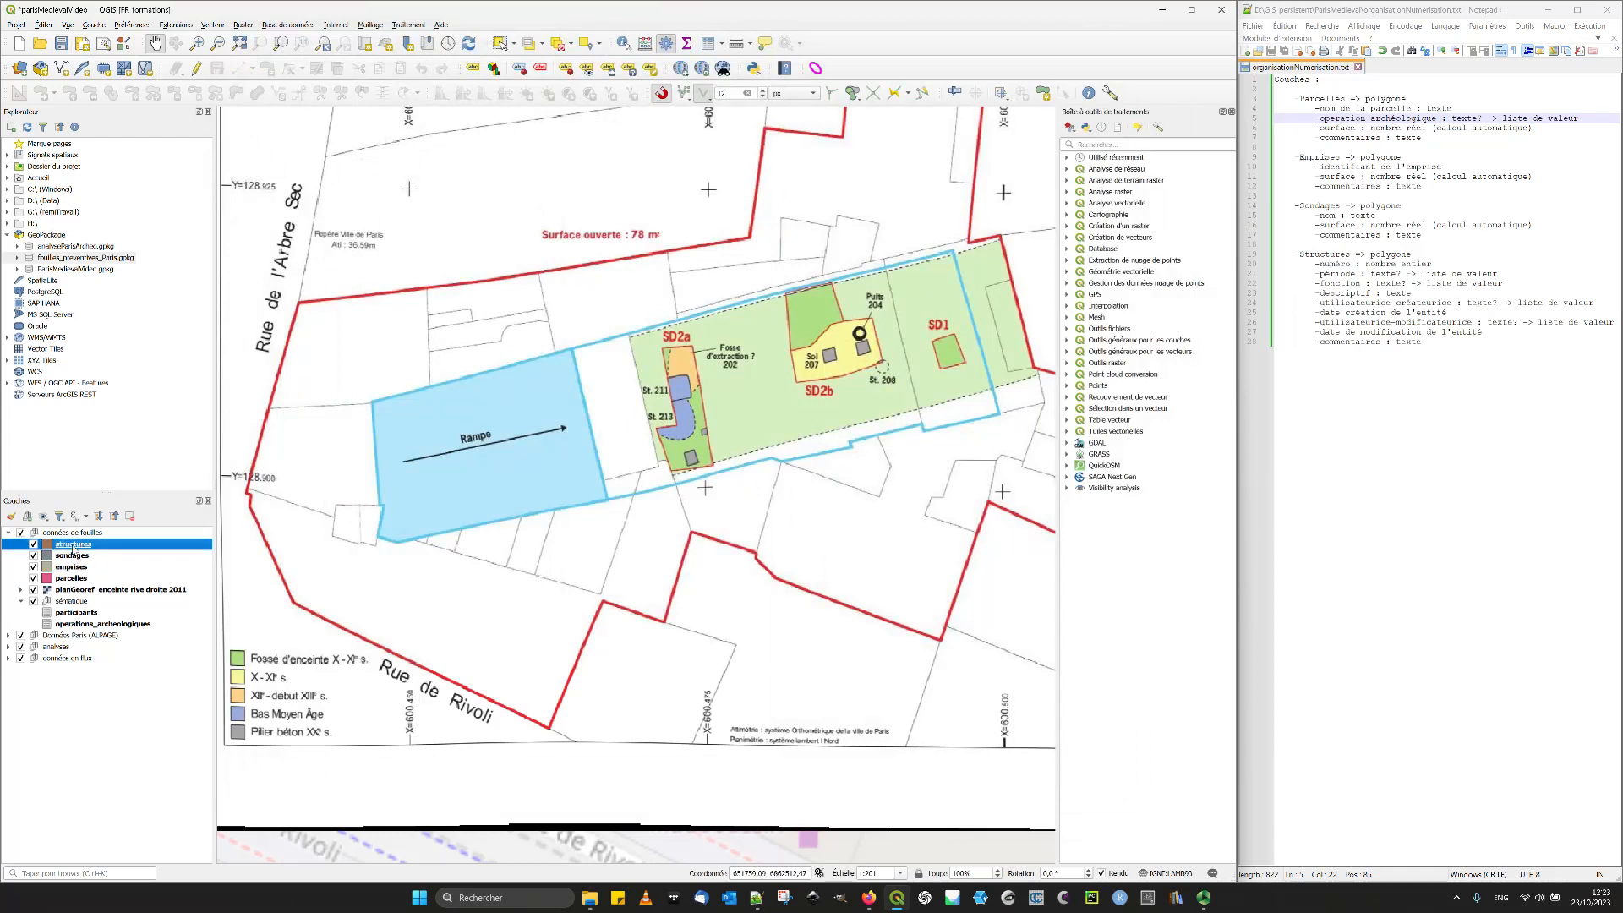
click(708, 47)
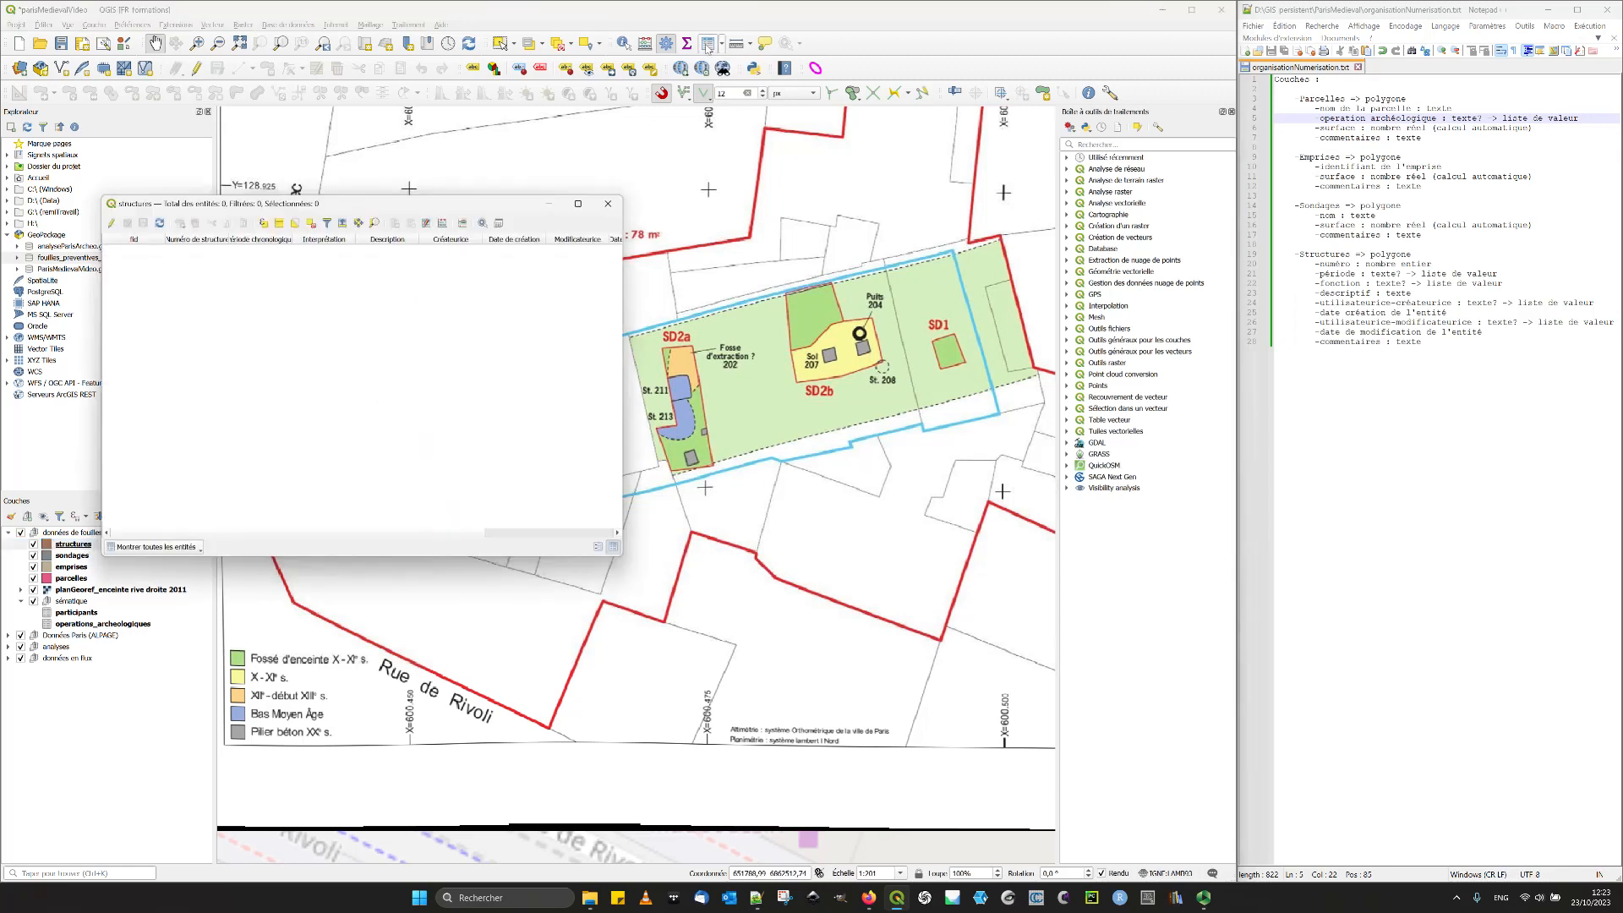
click(597, 547)
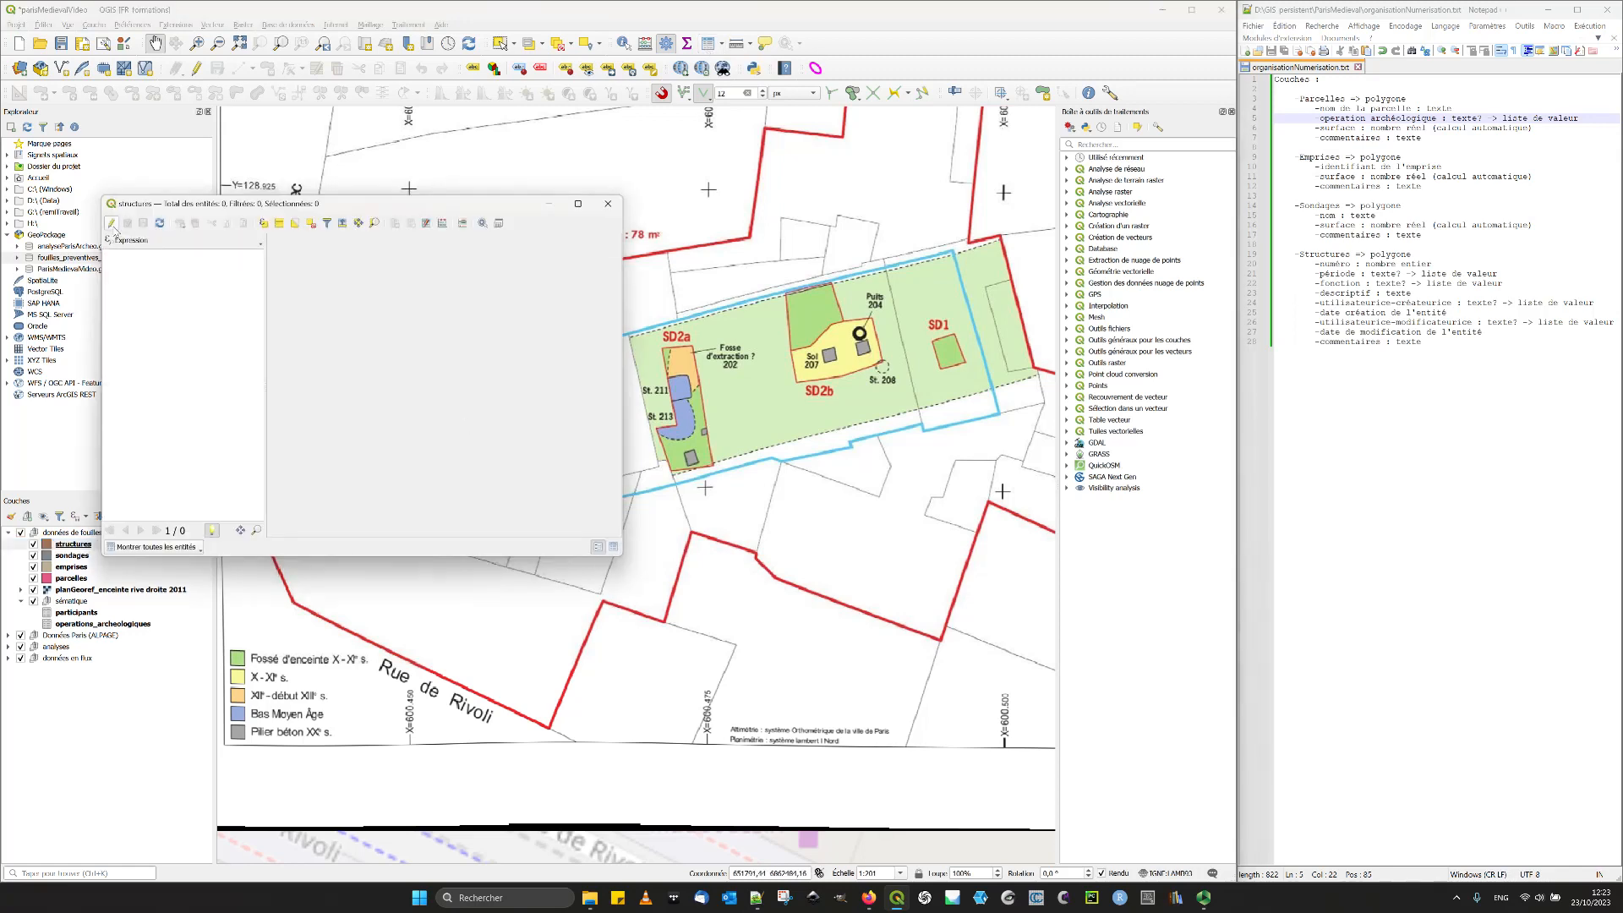
- Start editing the structures layer, add a test record and set its chronological period to XIIe - début XIIIe s
click(111, 222)
click(179, 223)
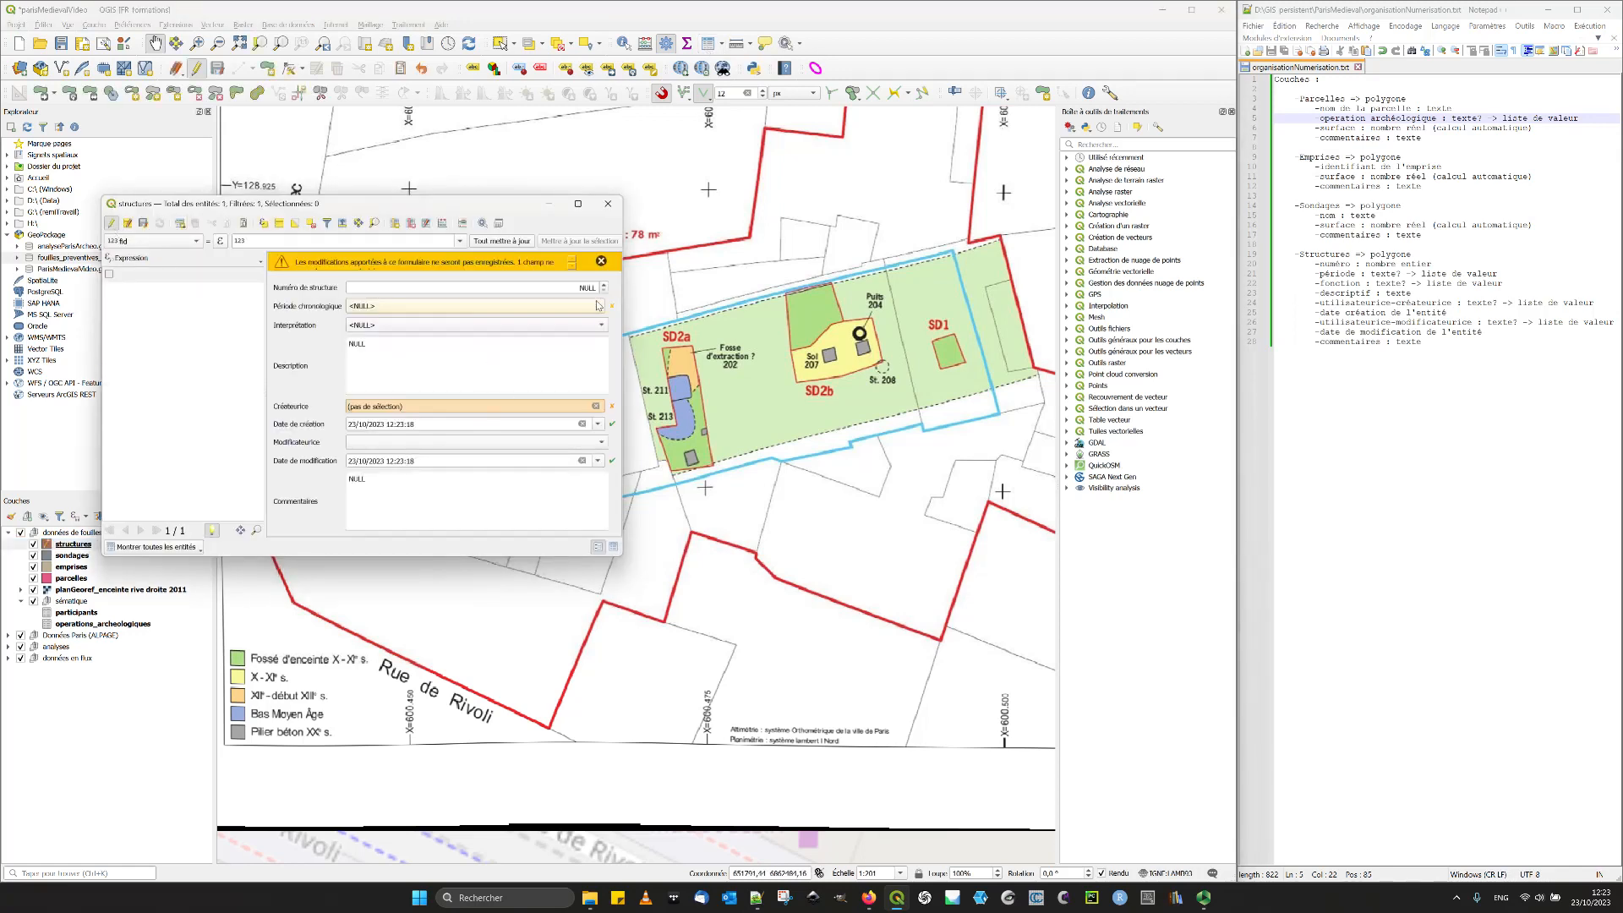
drag(494, 197, 495, 171)
drag(623, 555, 672, 656)
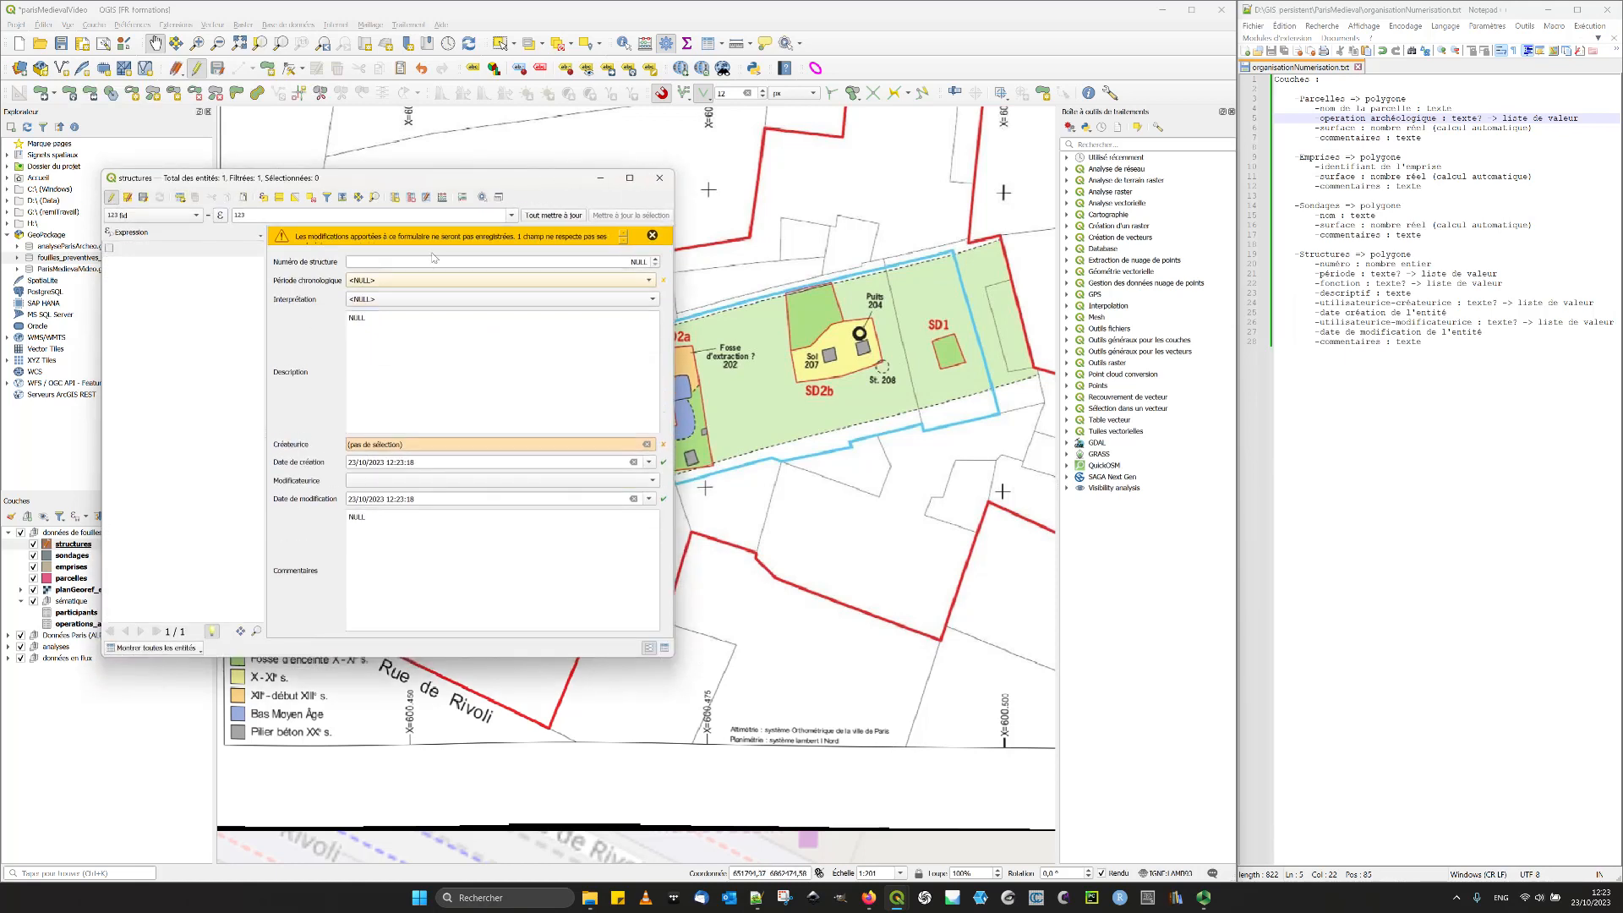
click(473, 279)
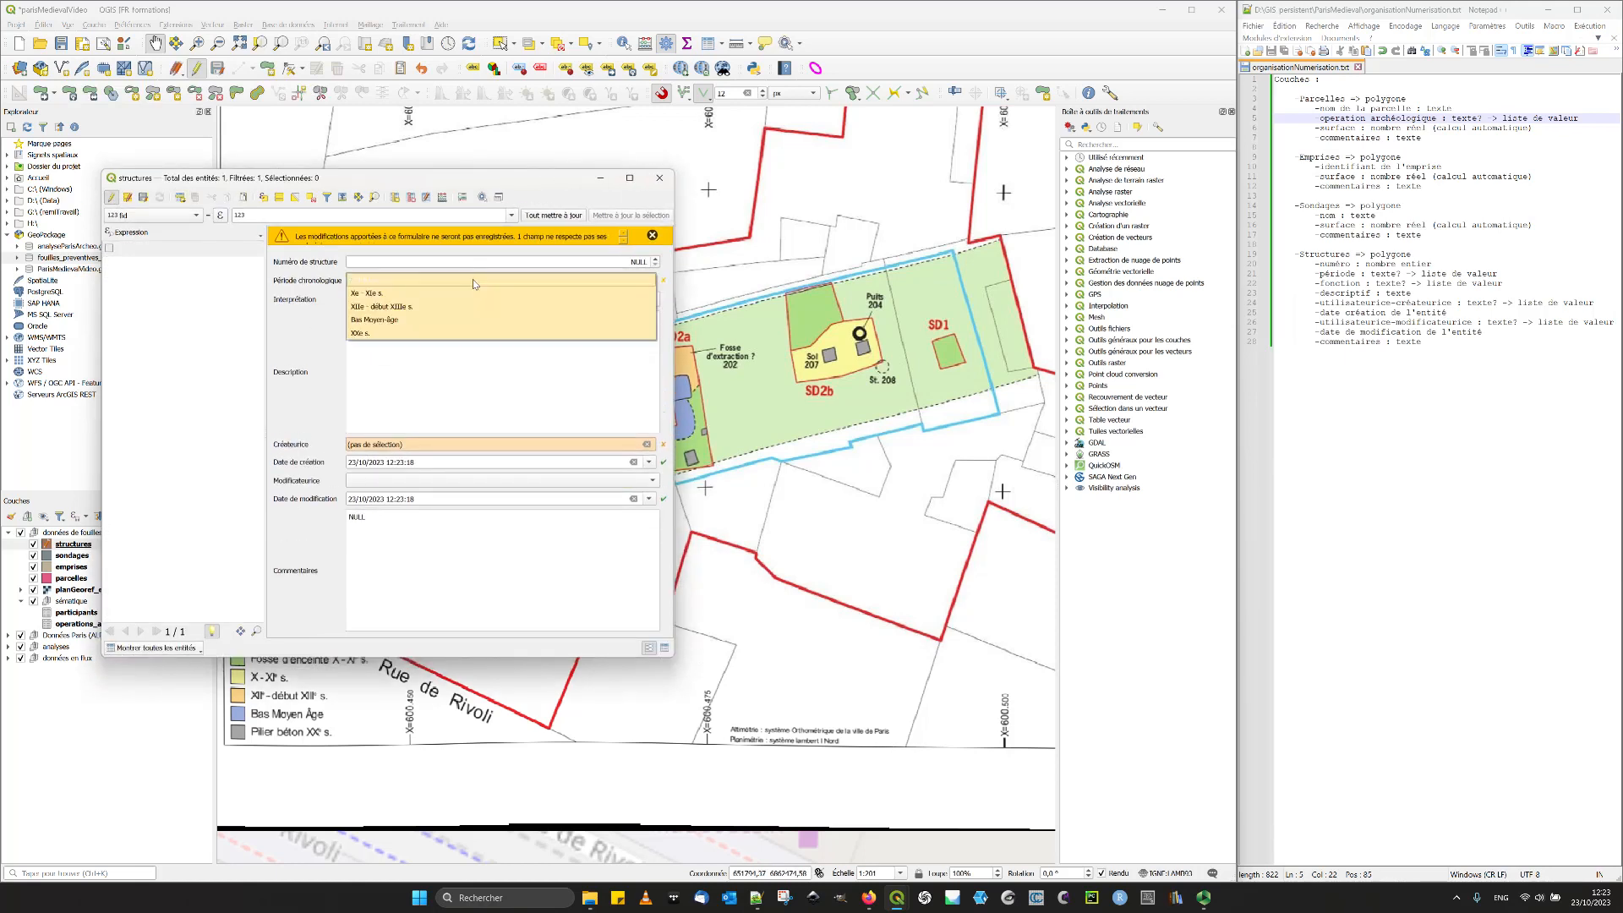
click(388, 307)
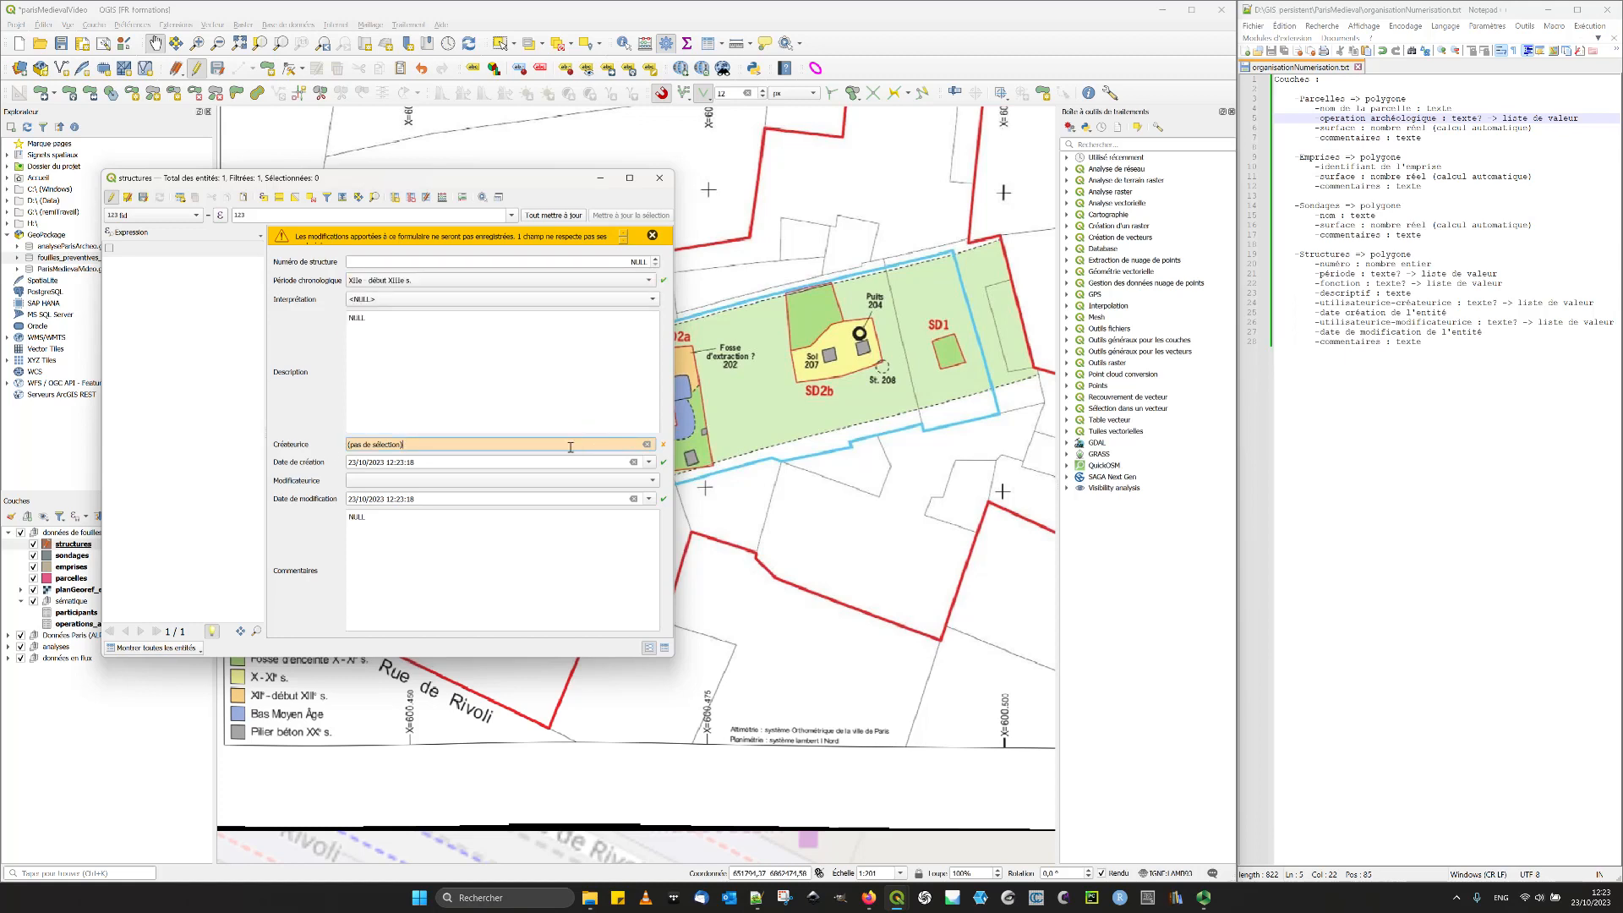
- Pick a participant as the test record's Modificateurice and change the modification date to 24/10/2023
click(412, 481)
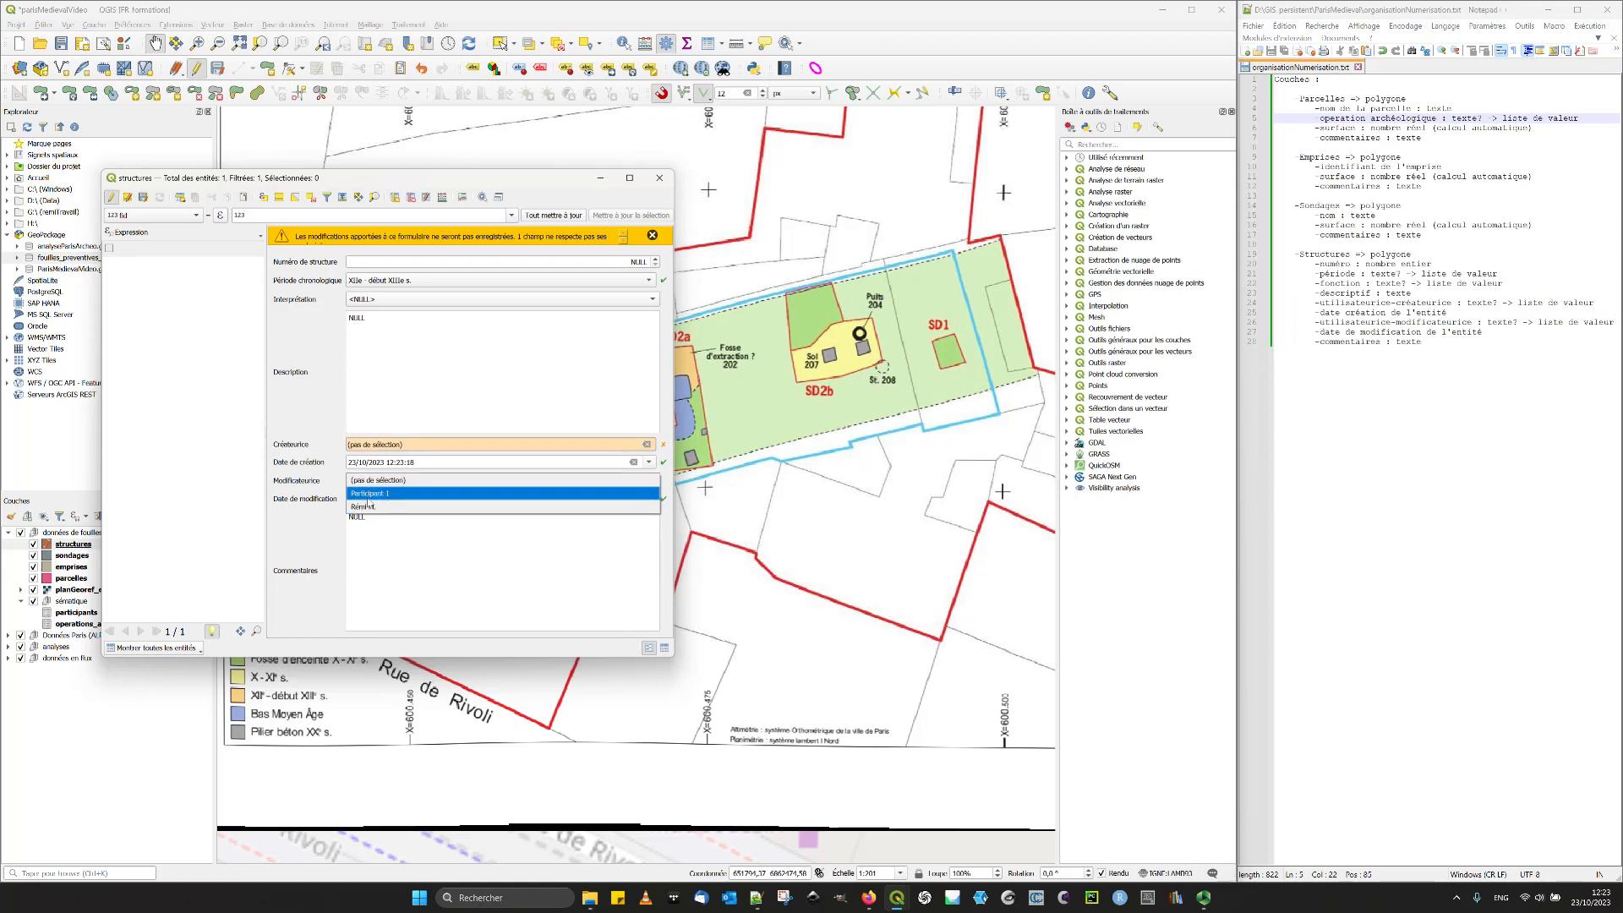
click(381, 506)
click(371, 481)
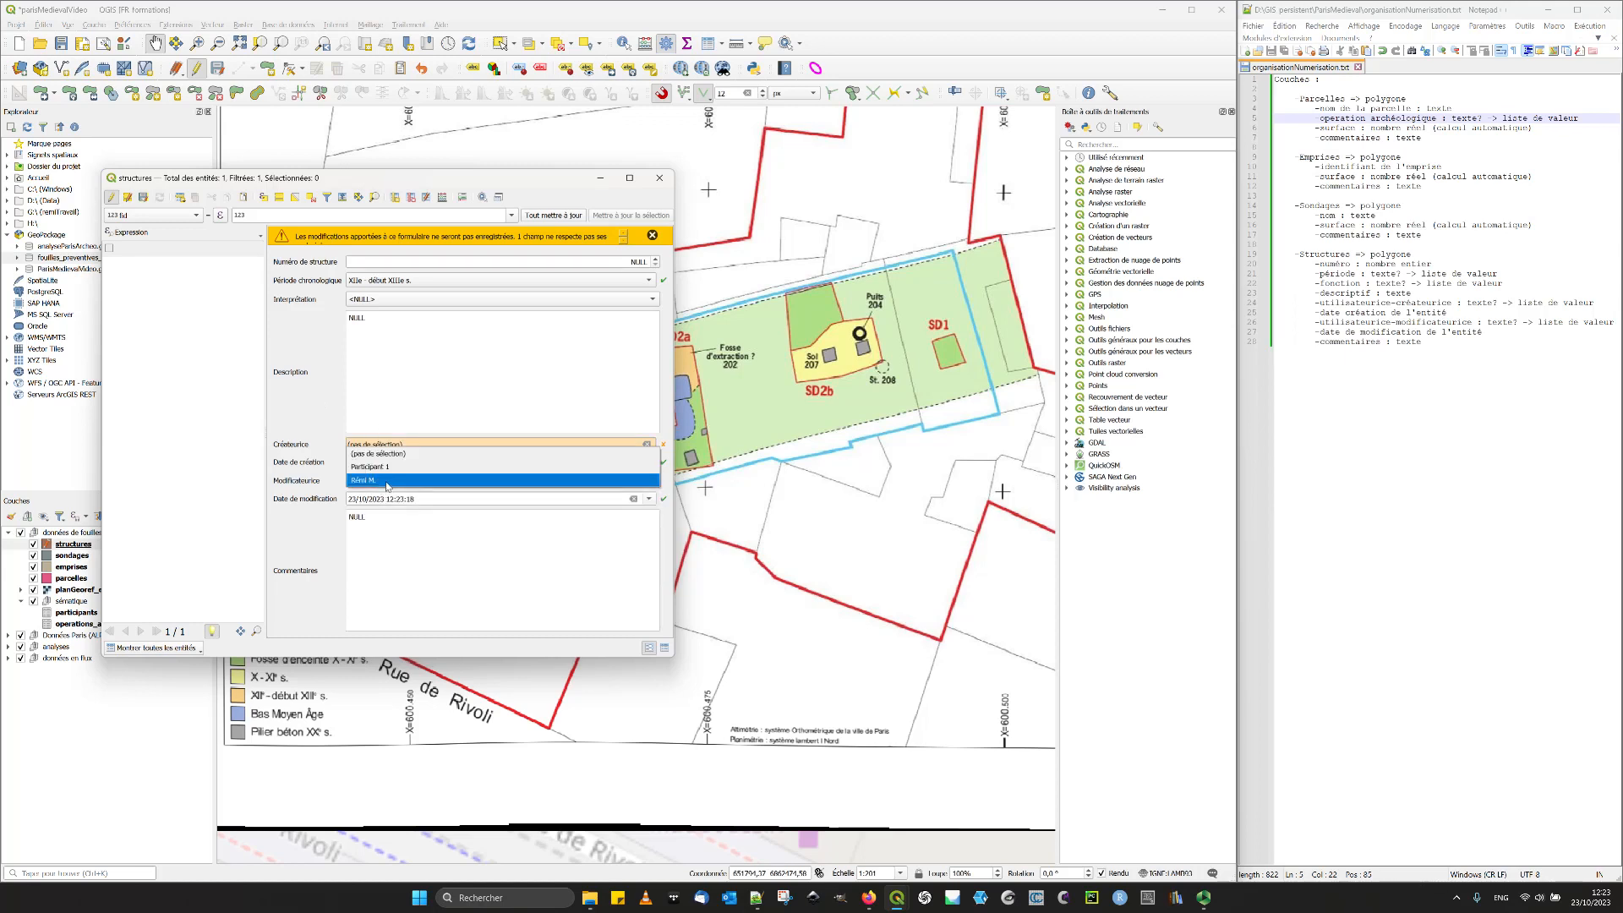
click(370, 481)
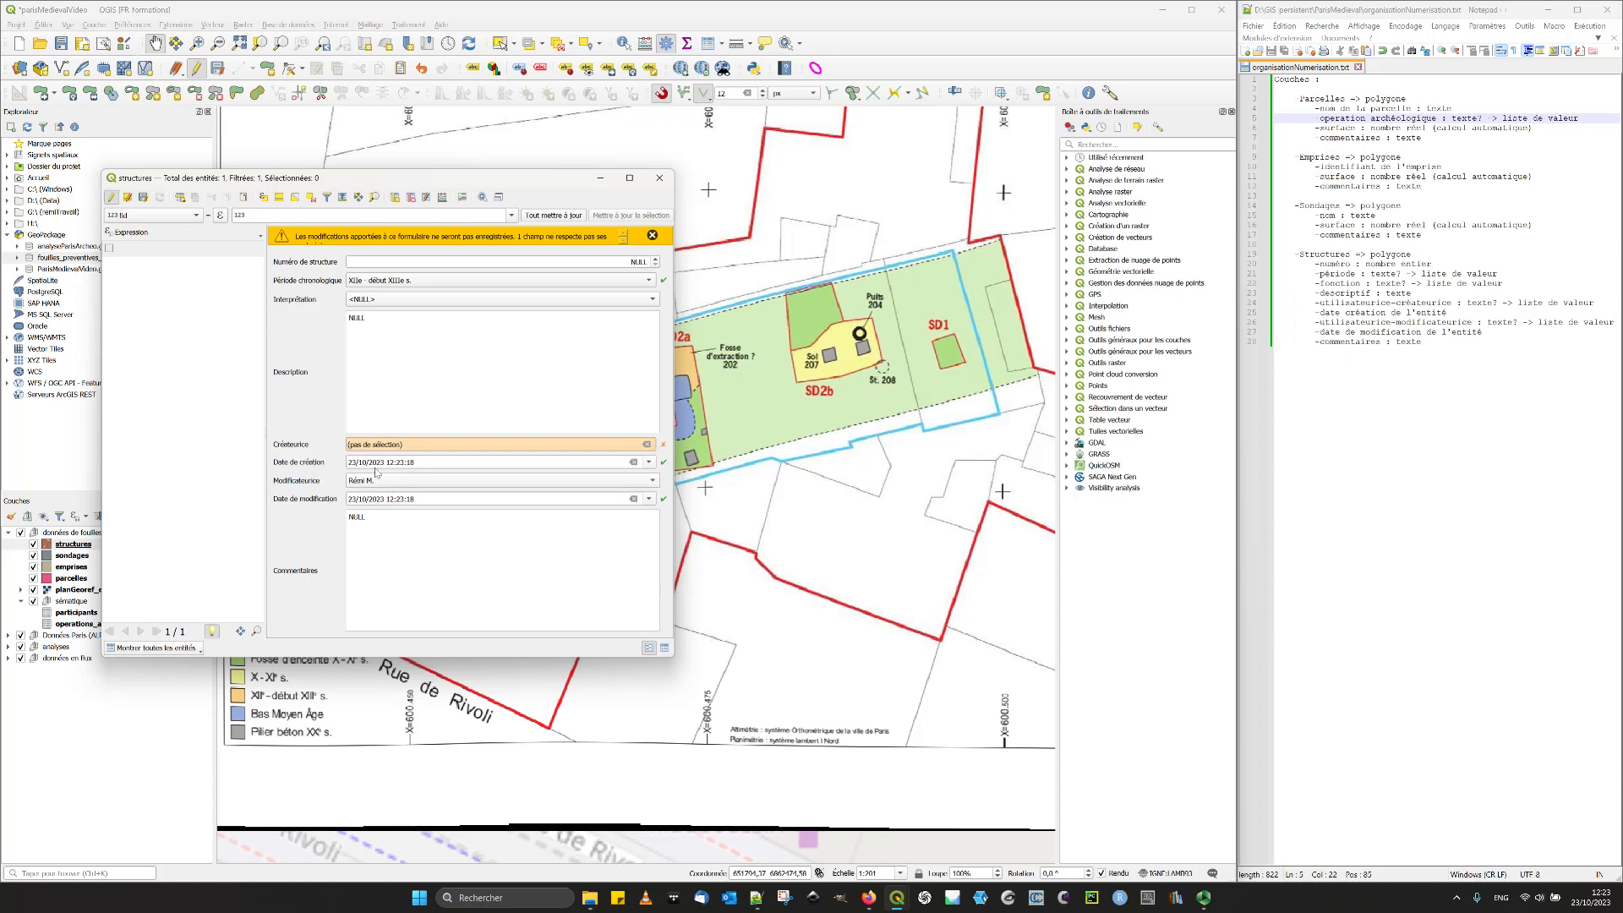
scroll(418, 502, up, 1)
- Try values from the test record's Interprétation list, including Fosse d'extraction, and reset the field to NULL
click(402, 301)
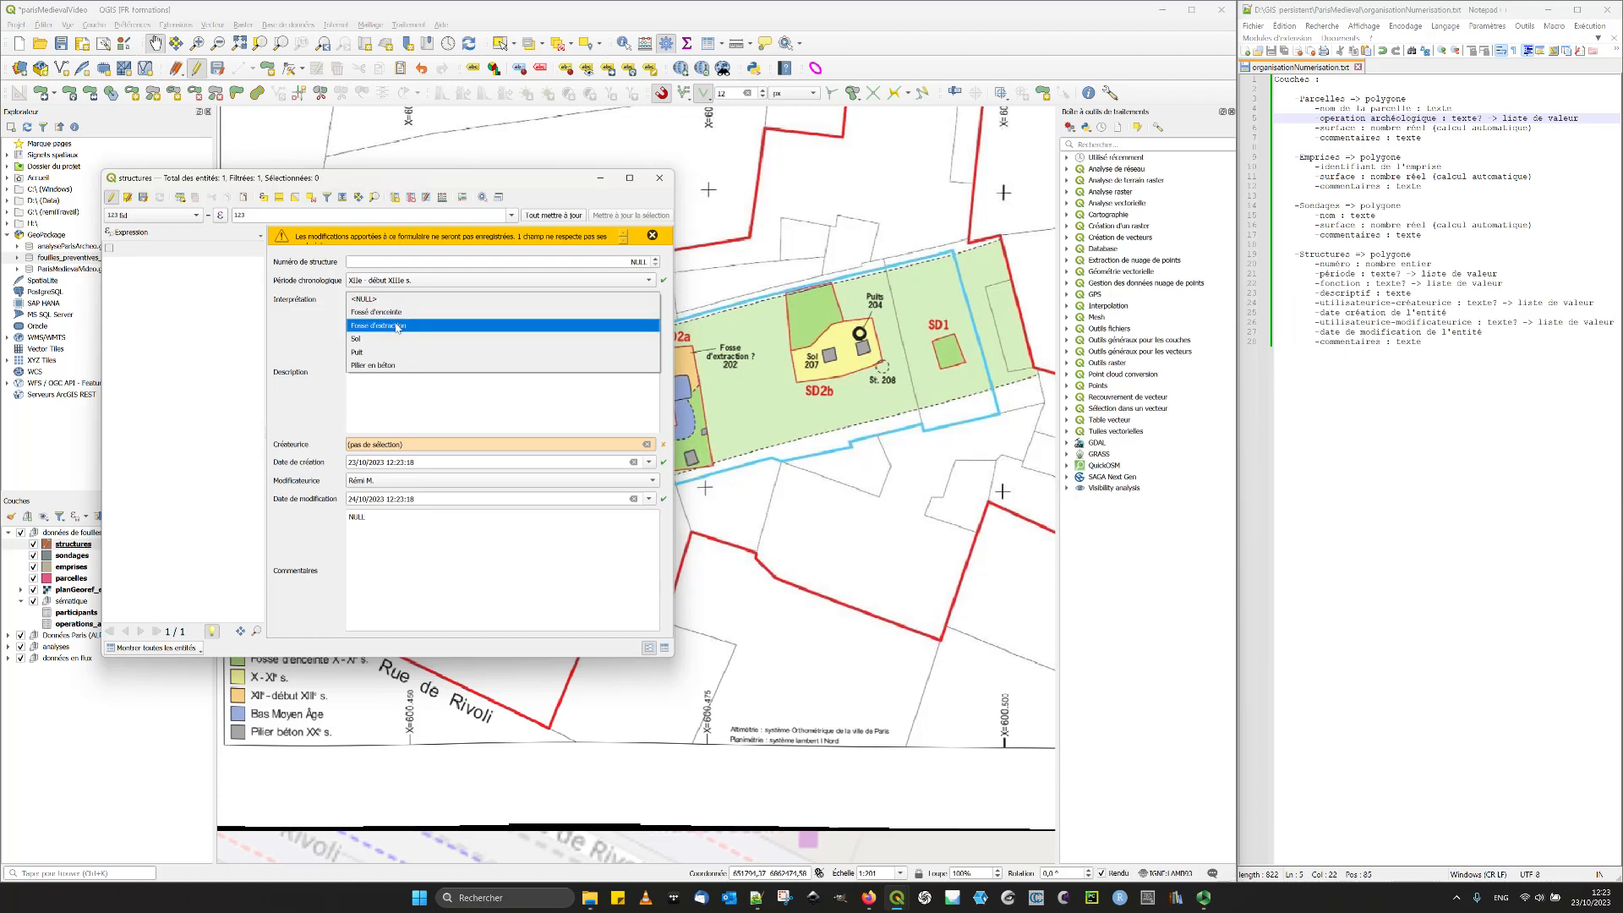
click(398, 327)
click(399, 301)
click(382, 337)
click(363, 299)
click(368, 232)
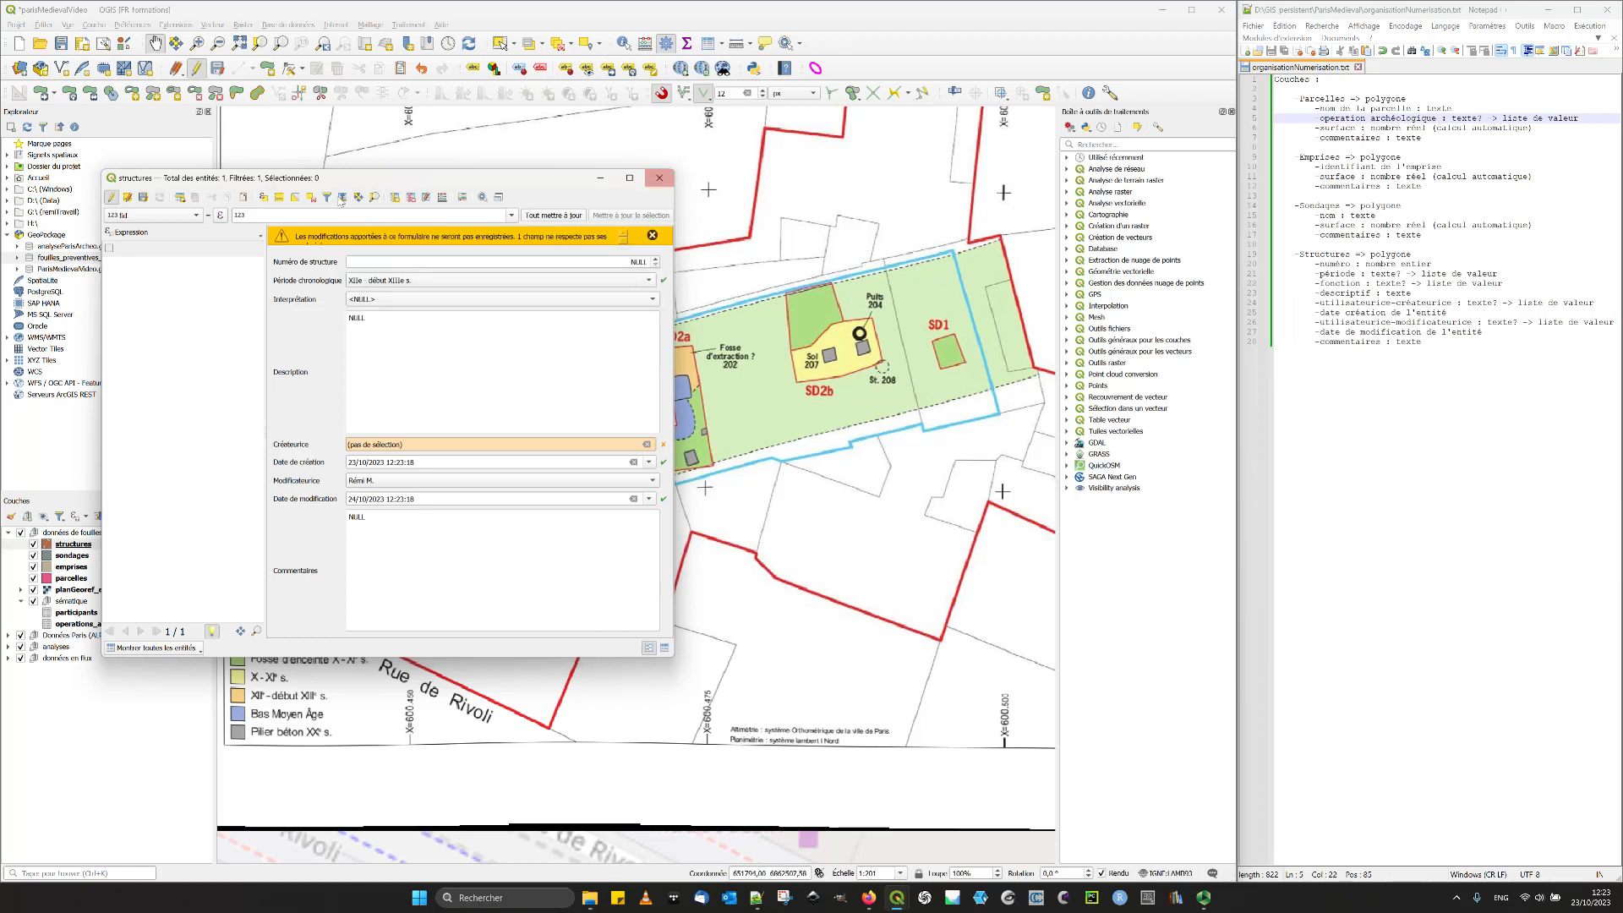
- Stop editing the structures layer without keeping the test record and close its attribute table
click(112, 198)
click(846, 454)
click(659, 178)
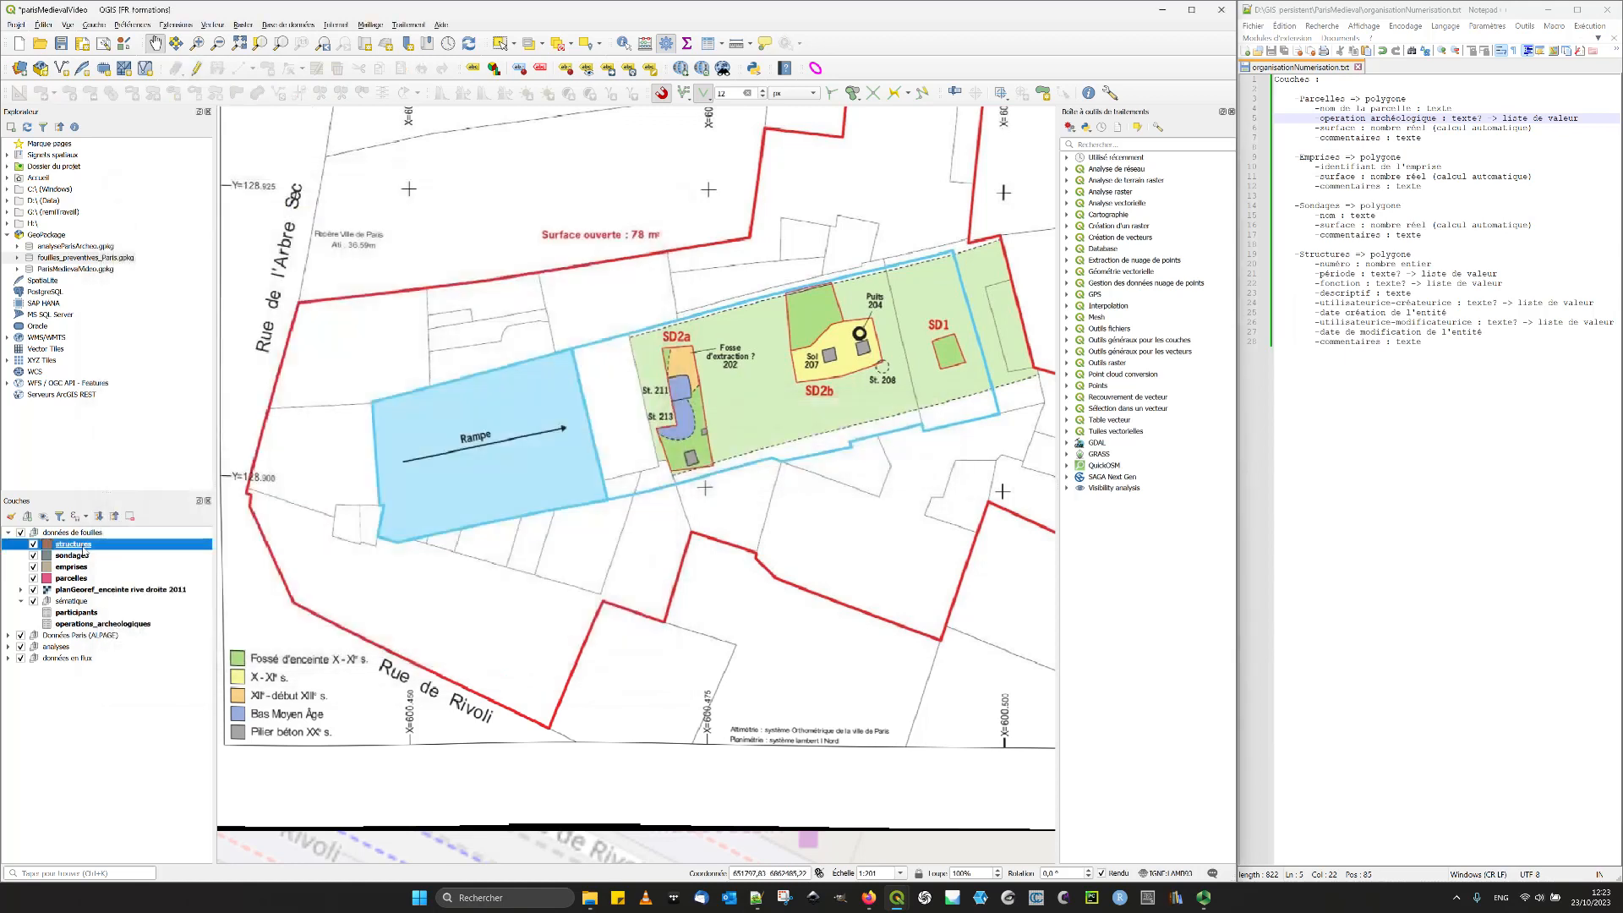
- Compare the createur and modificateur widget settings in the structures layer's attribute form and turn off completion for createur
double_click(83, 546)
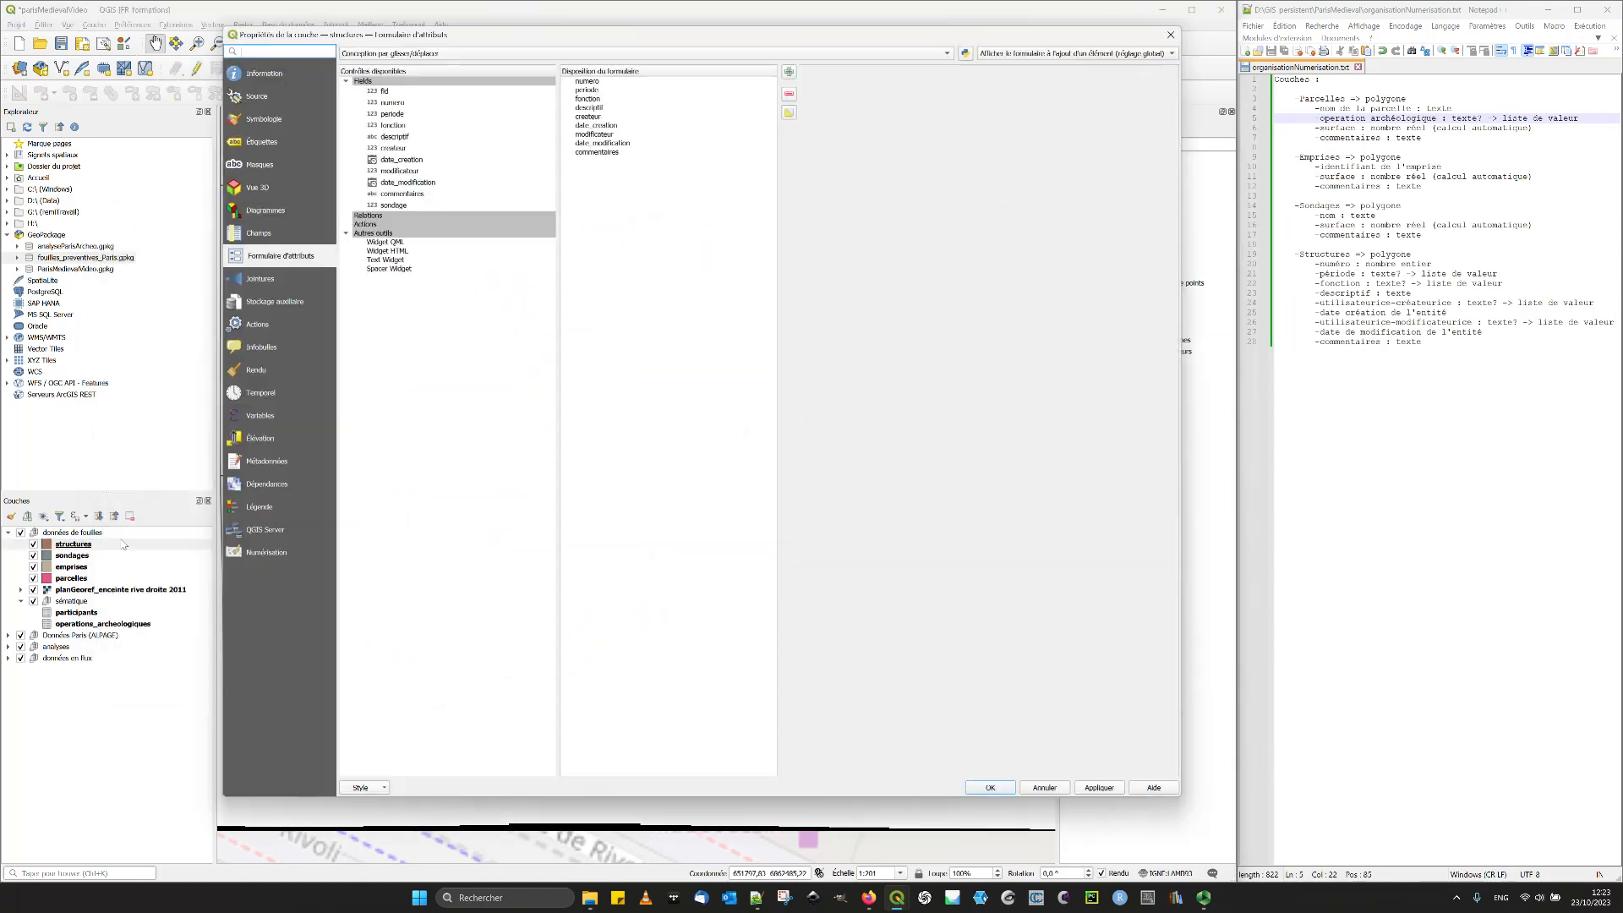
click(404, 150)
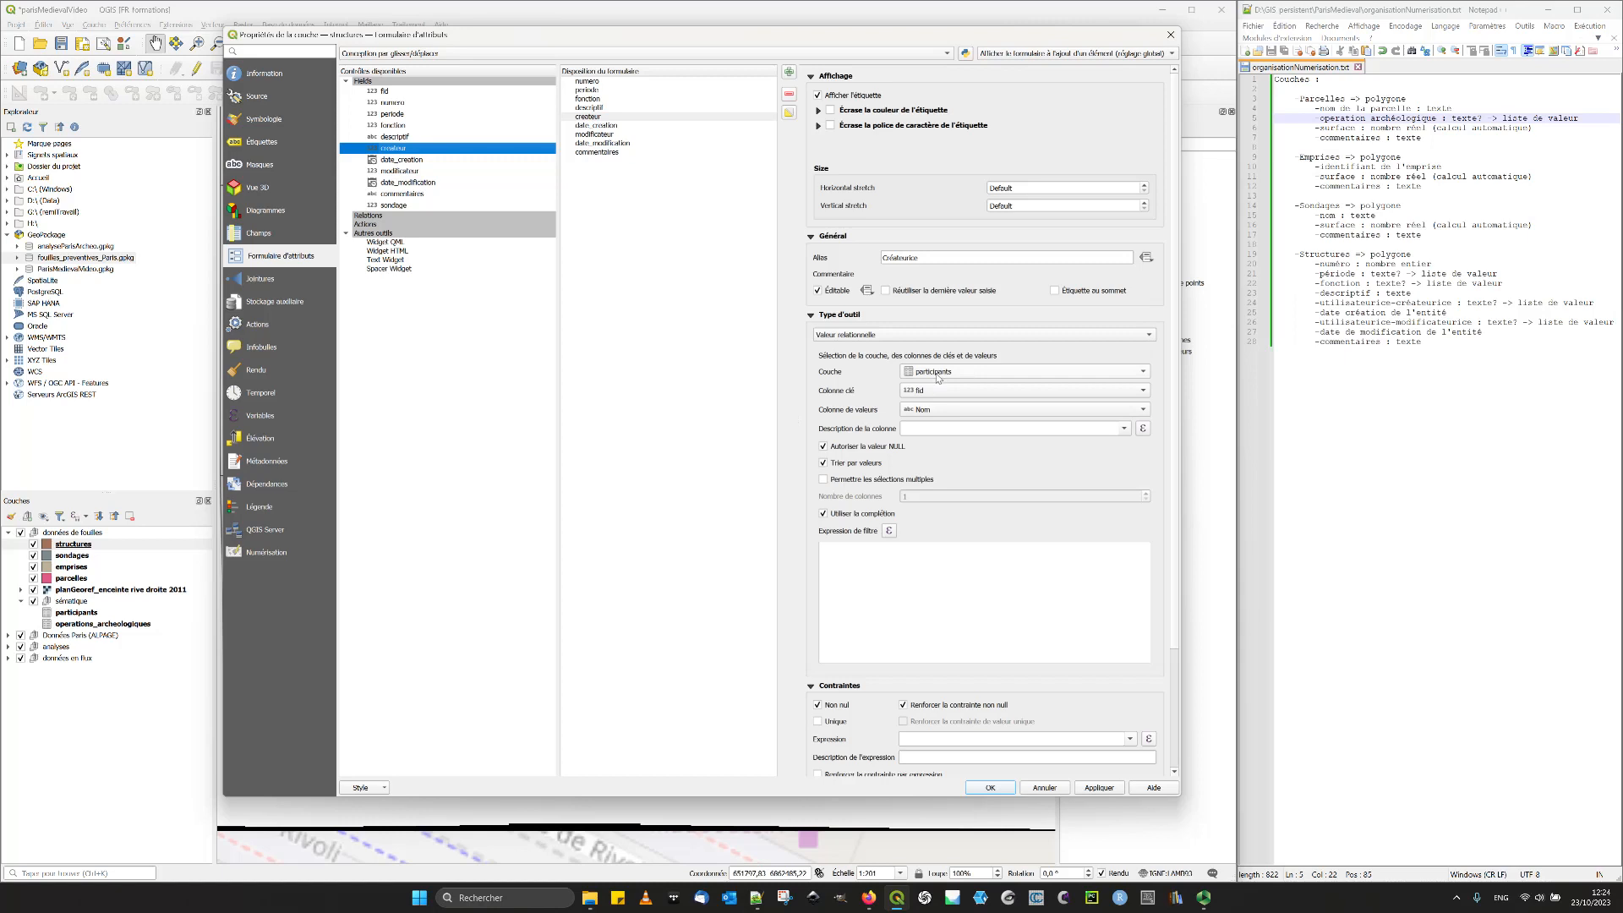
click(871, 335)
click(871, 338)
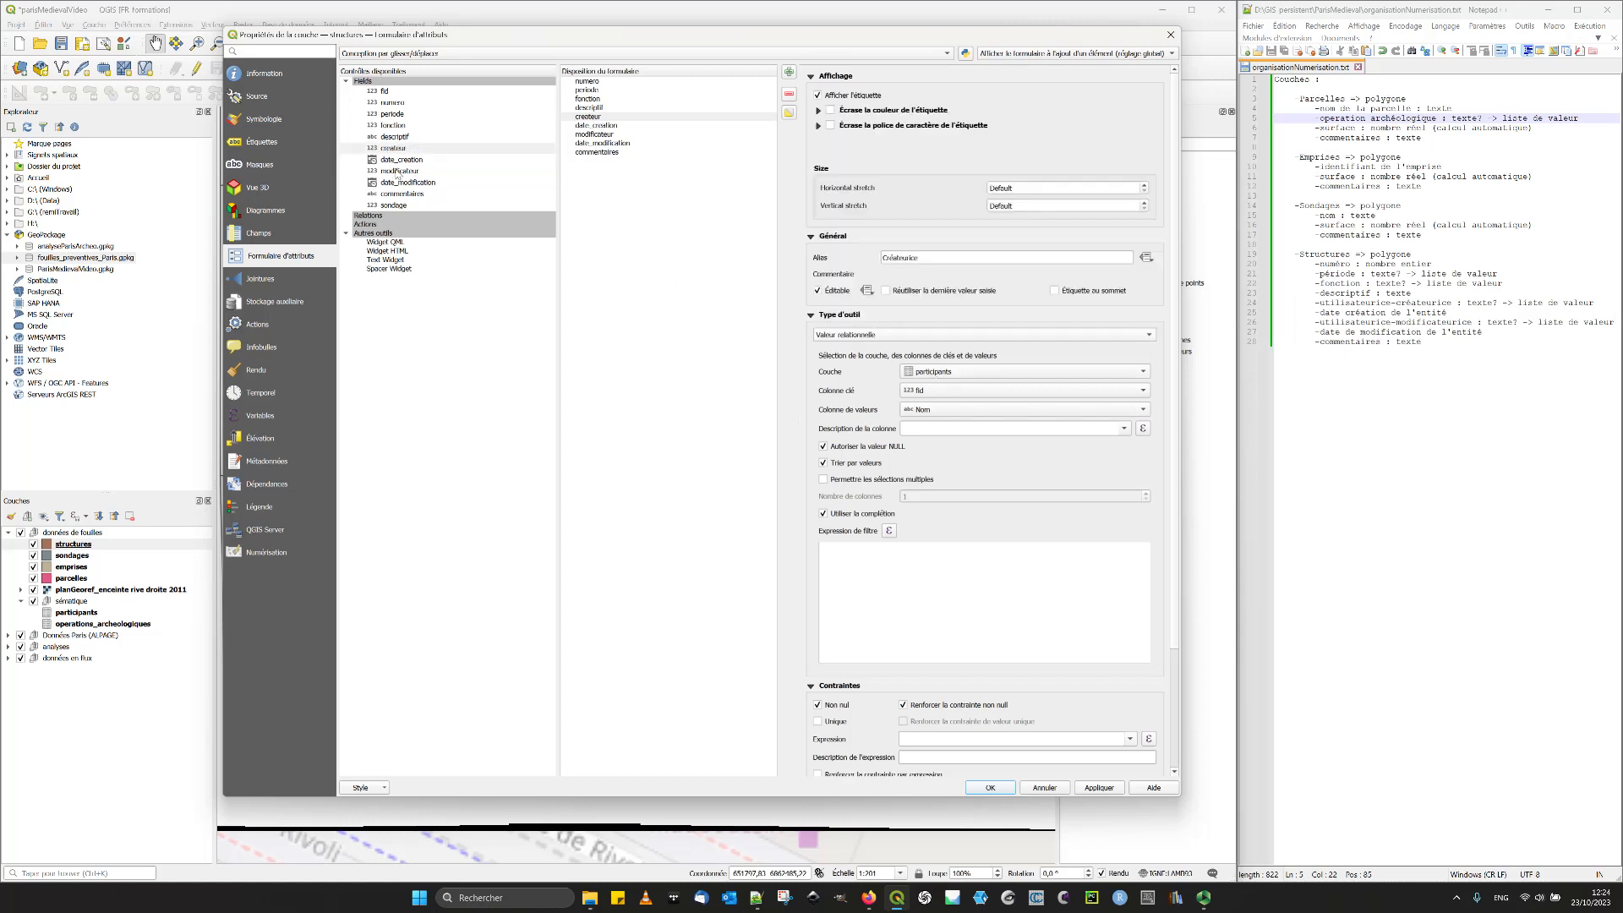
click(394, 173)
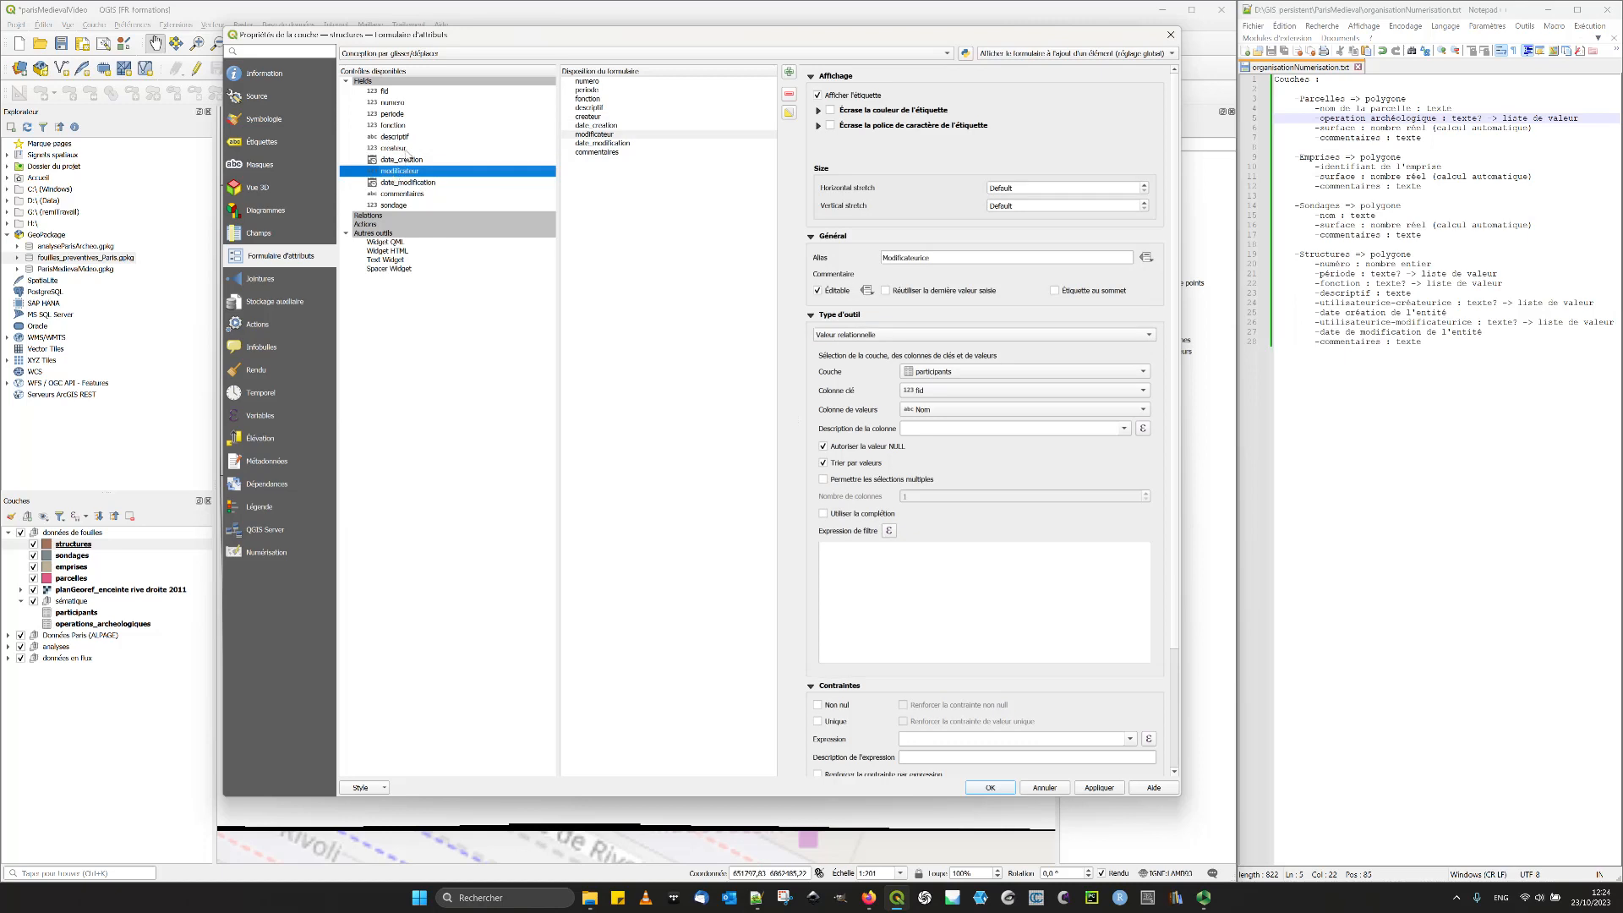
click(395, 149)
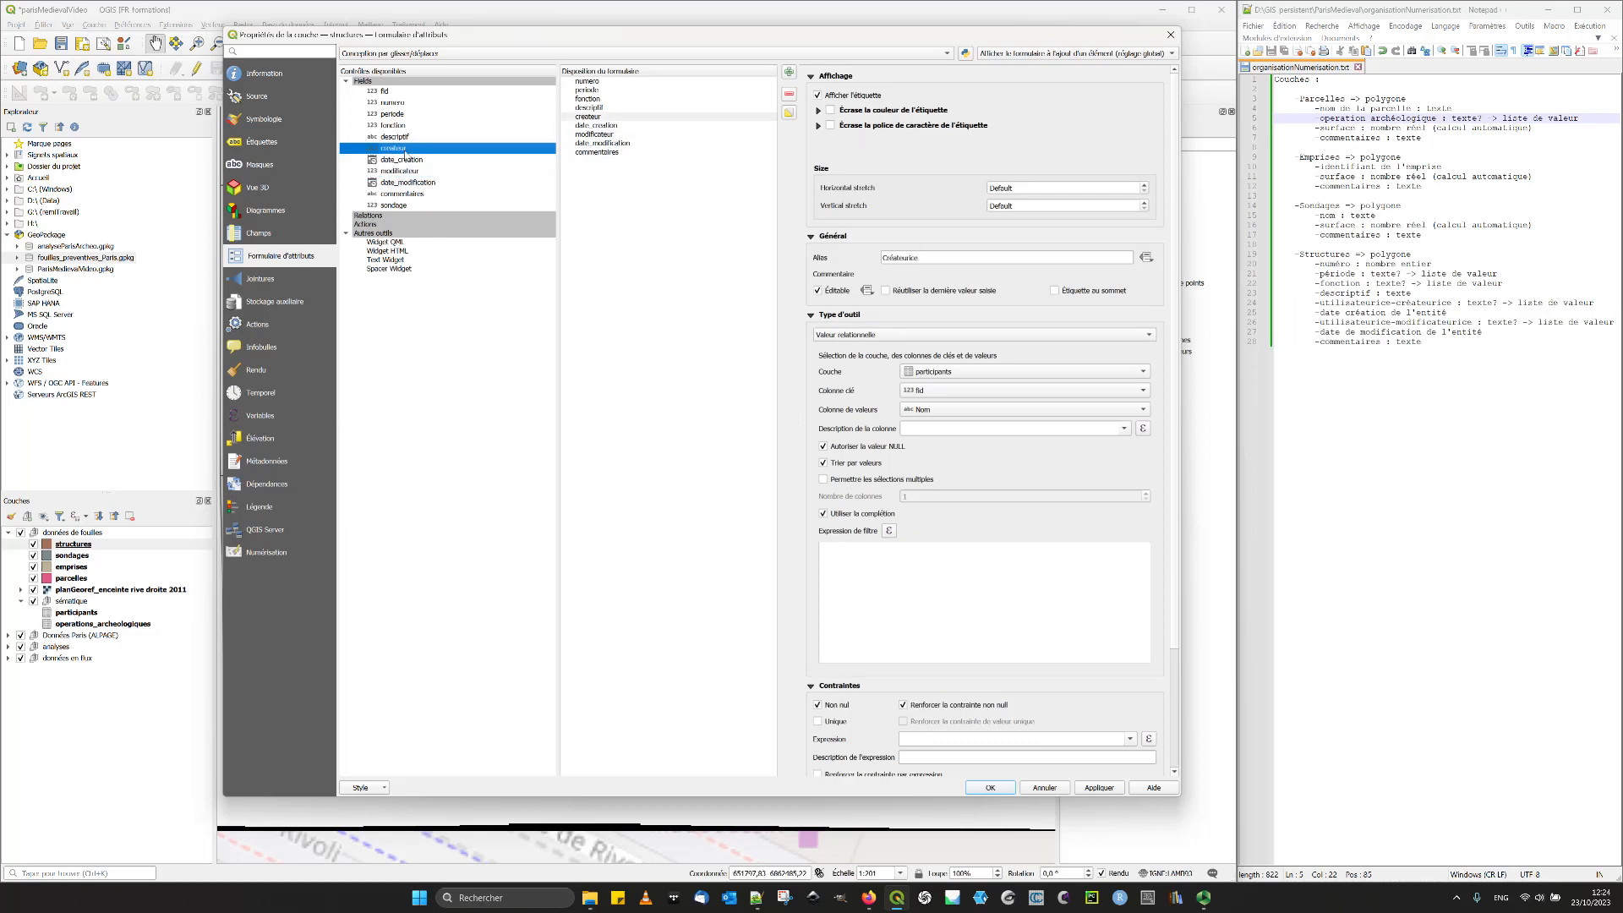
click(871, 515)
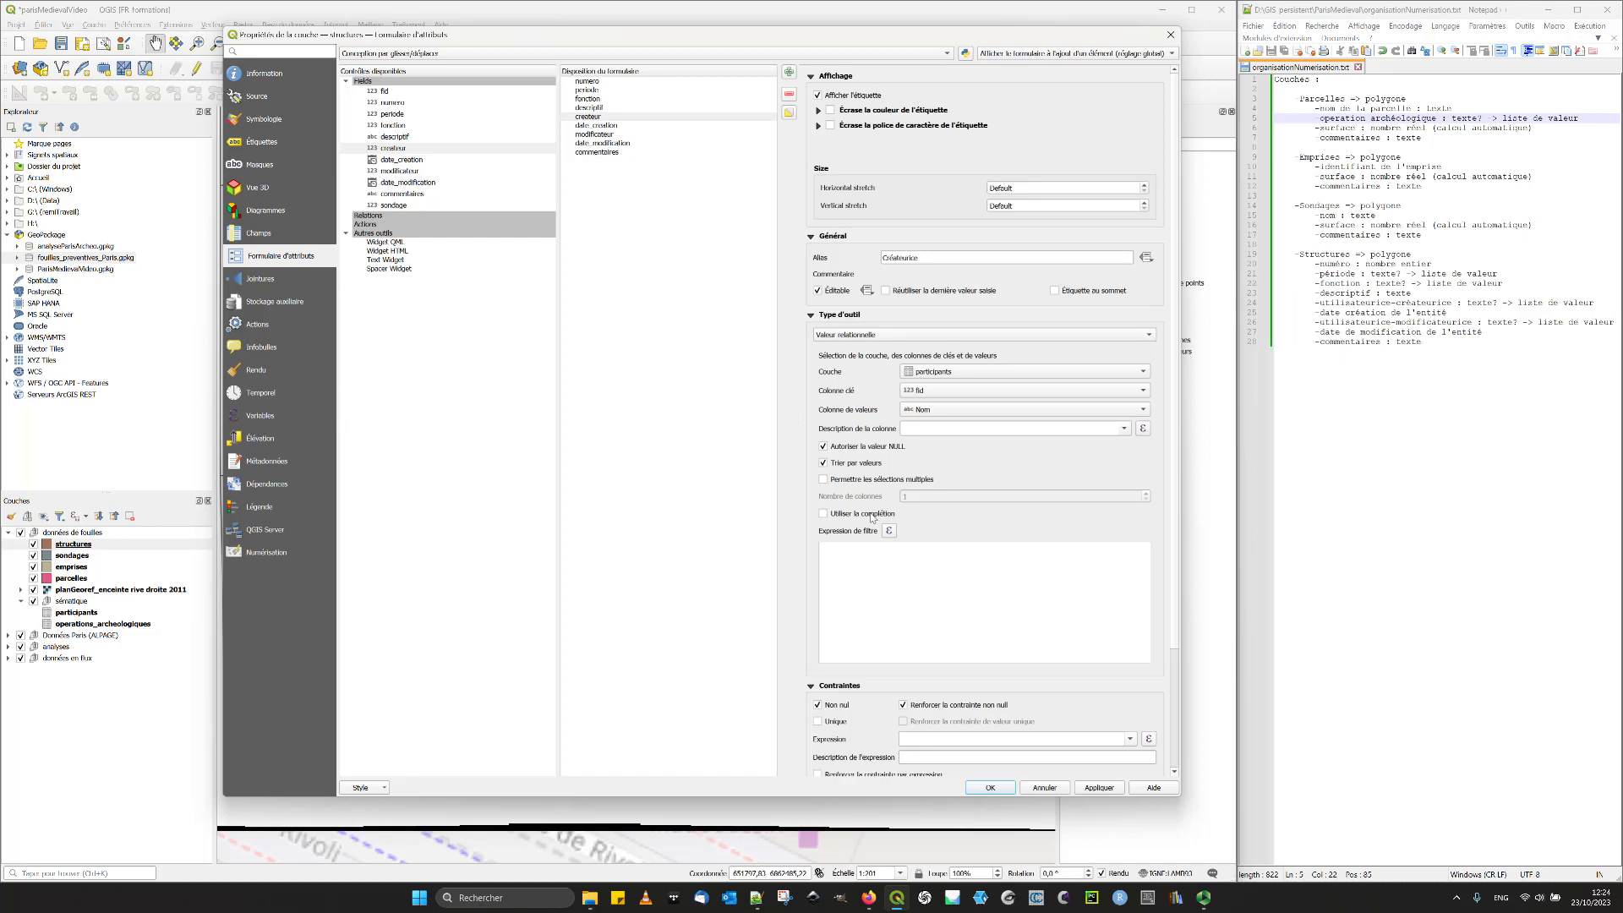
- Apply and close the structures layer properties and save the project
click(1097, 788)
click(989, 787)
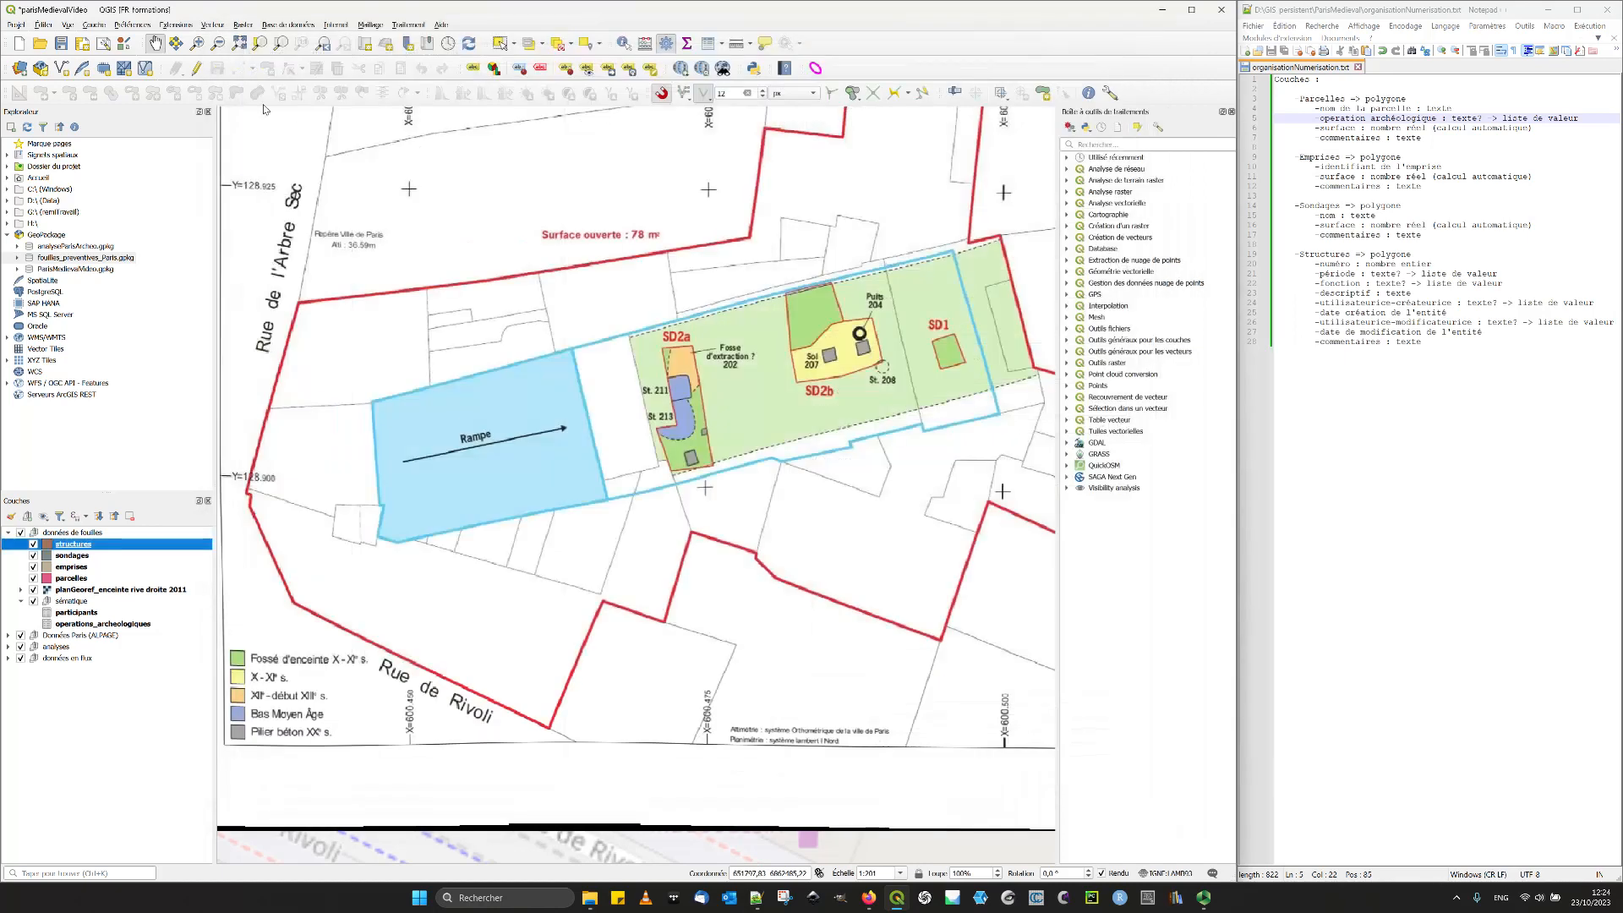
click(61, 43)
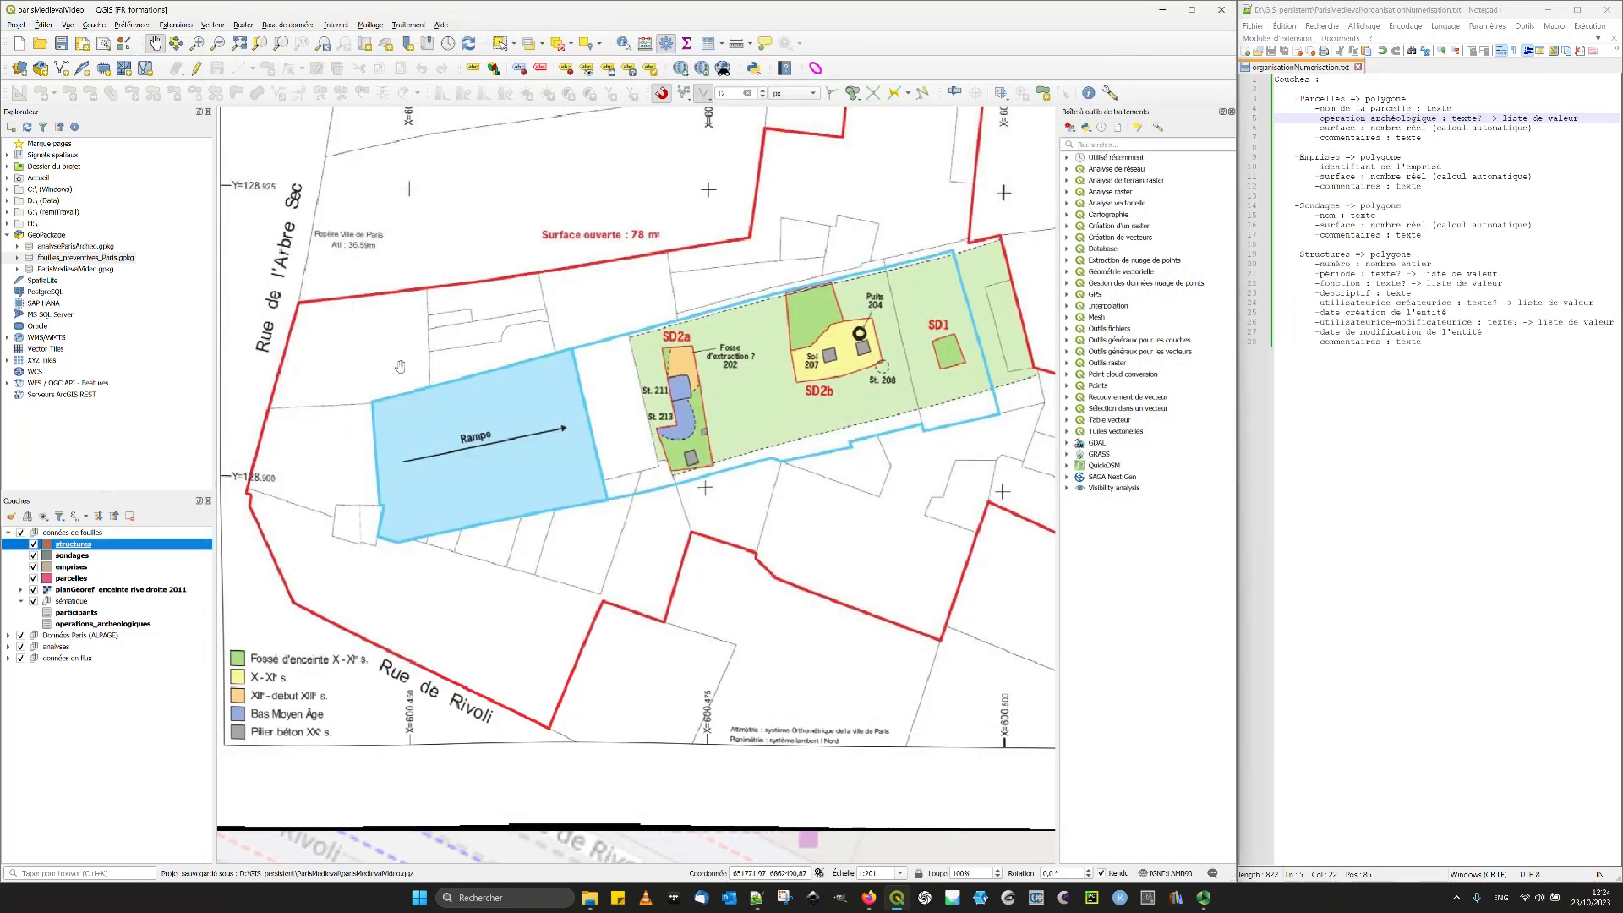